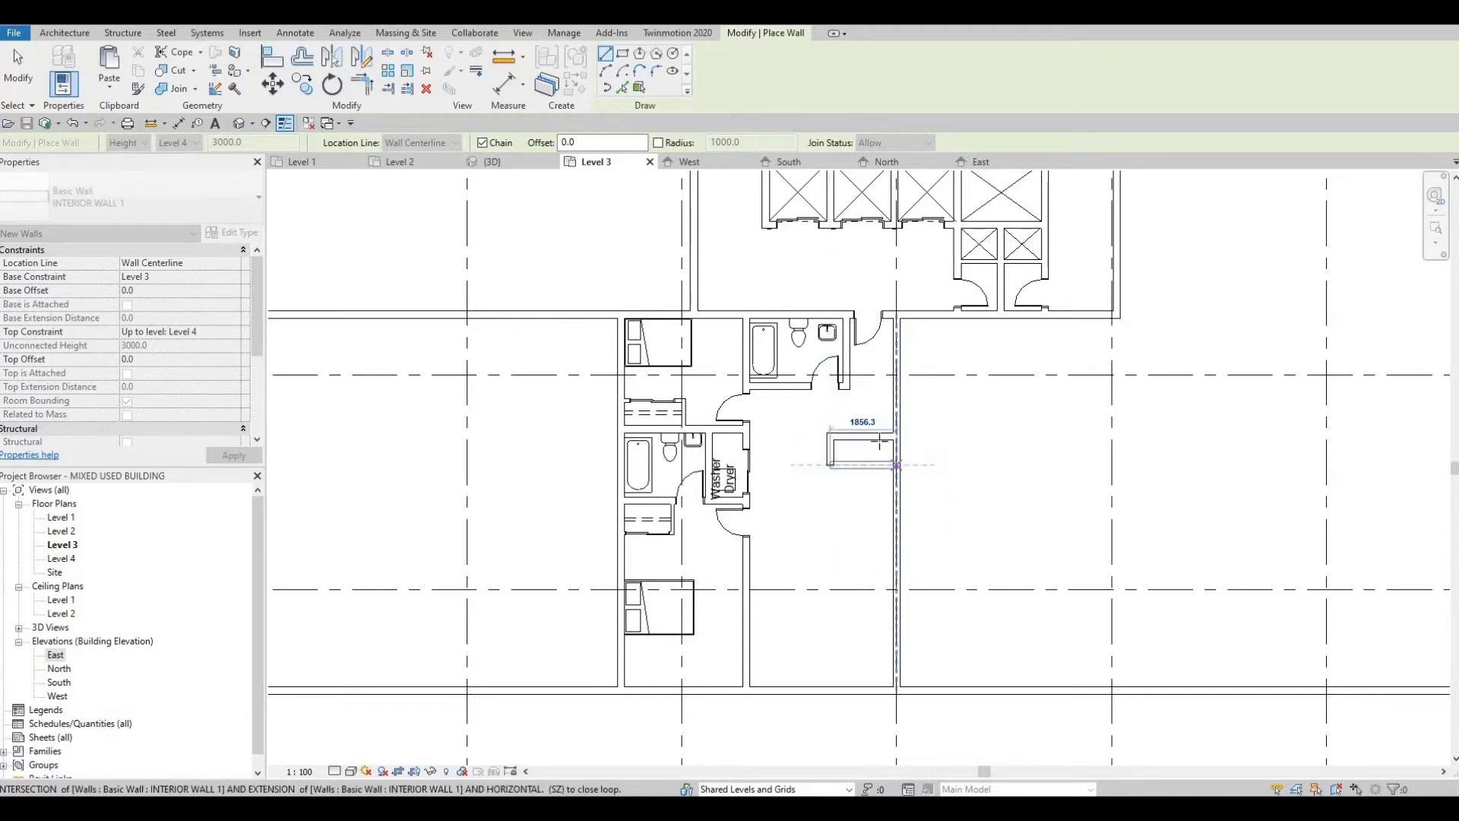
Step: Place a 1200 x 2000mm double sliding door like the laundry closet's in the upper wall of the new closet
key(Escape)
key(Escape)
scroll(837, 462, up, 2)
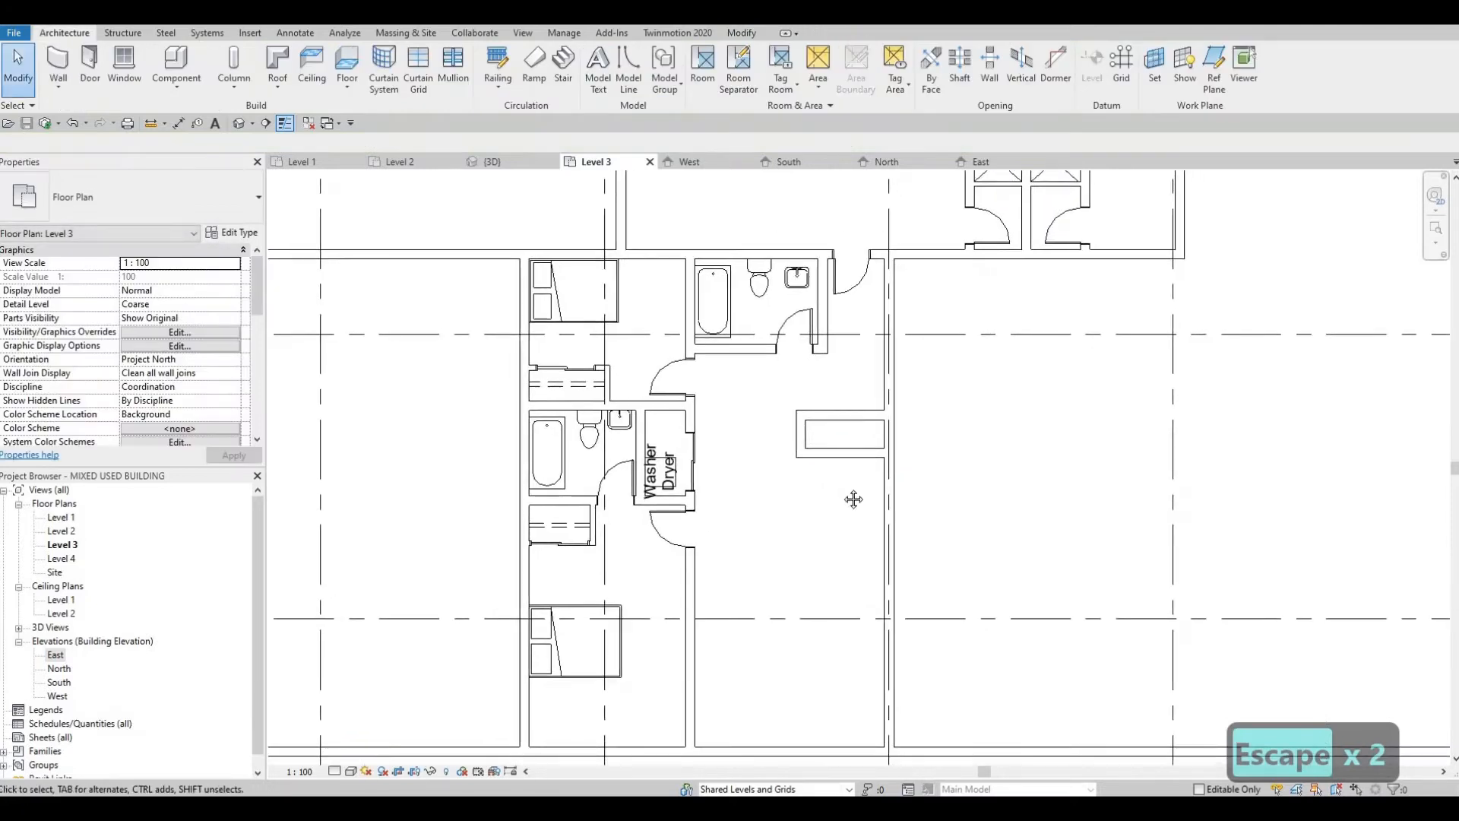
scroll(838, 401, down, 1)
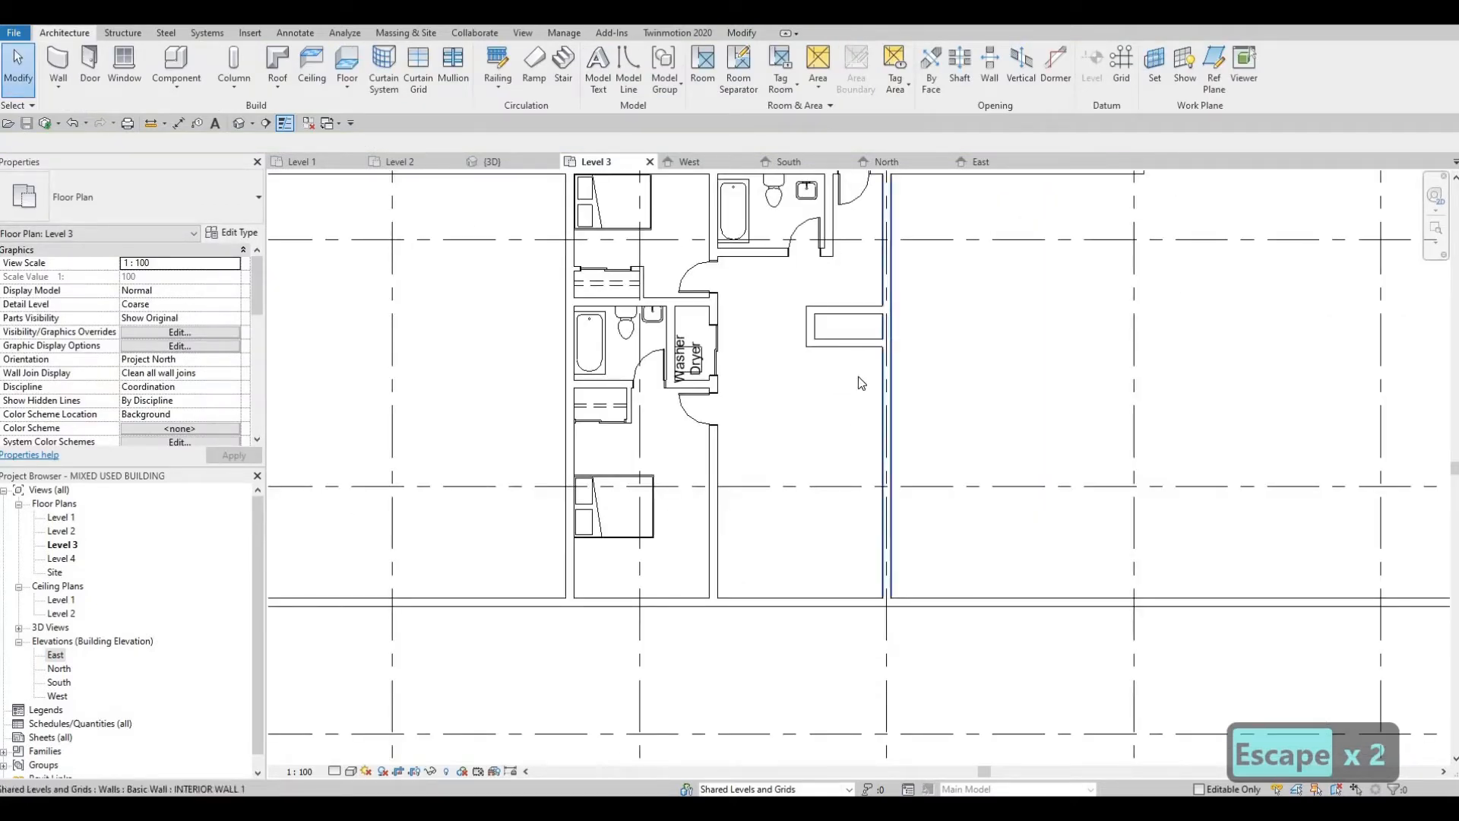
middle_drag(845, 407, 845, 455)
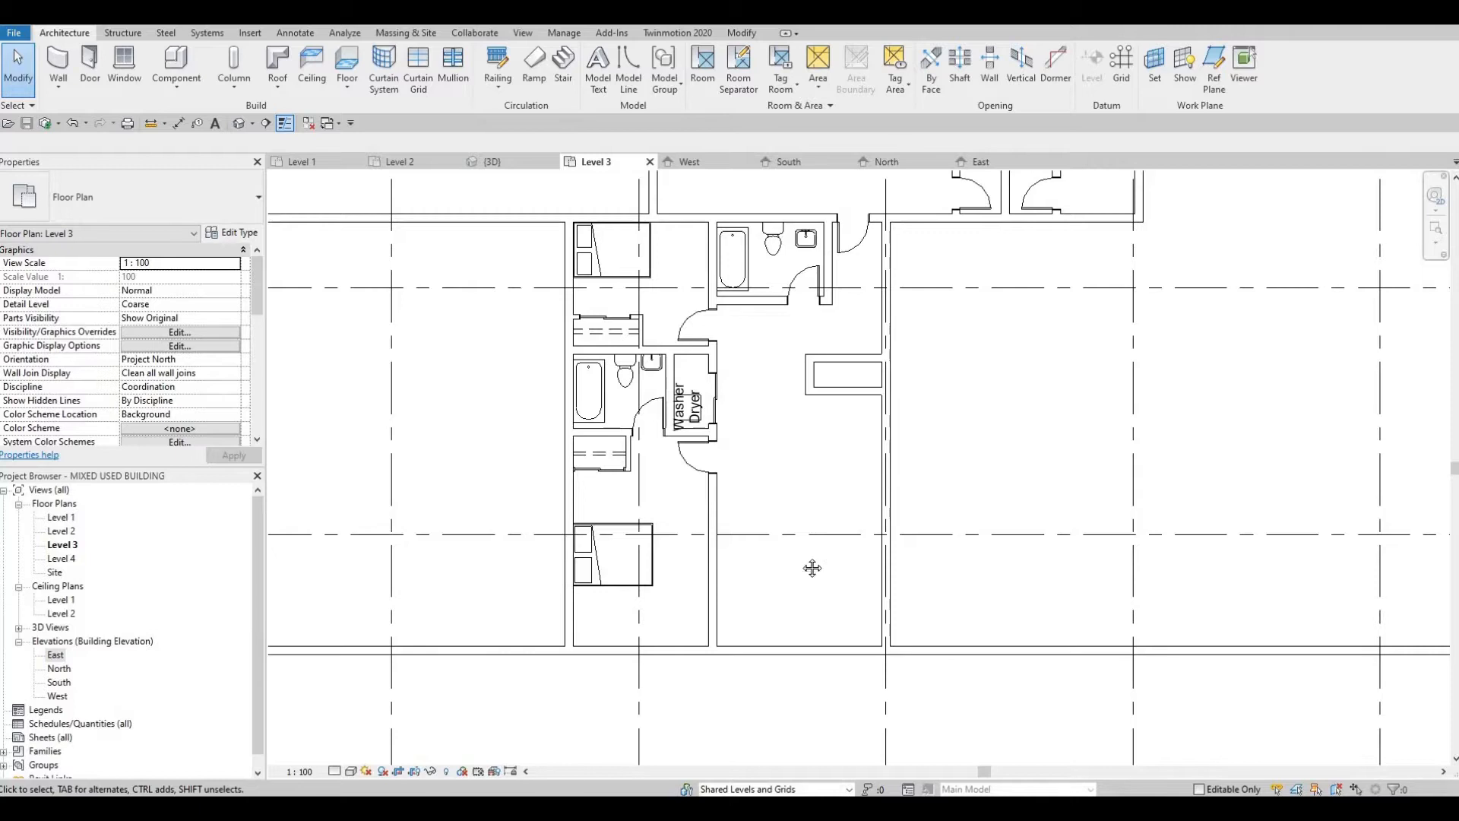
middle_drag(831, 408, 788, 492)
scroll(772, 524, up, 2)
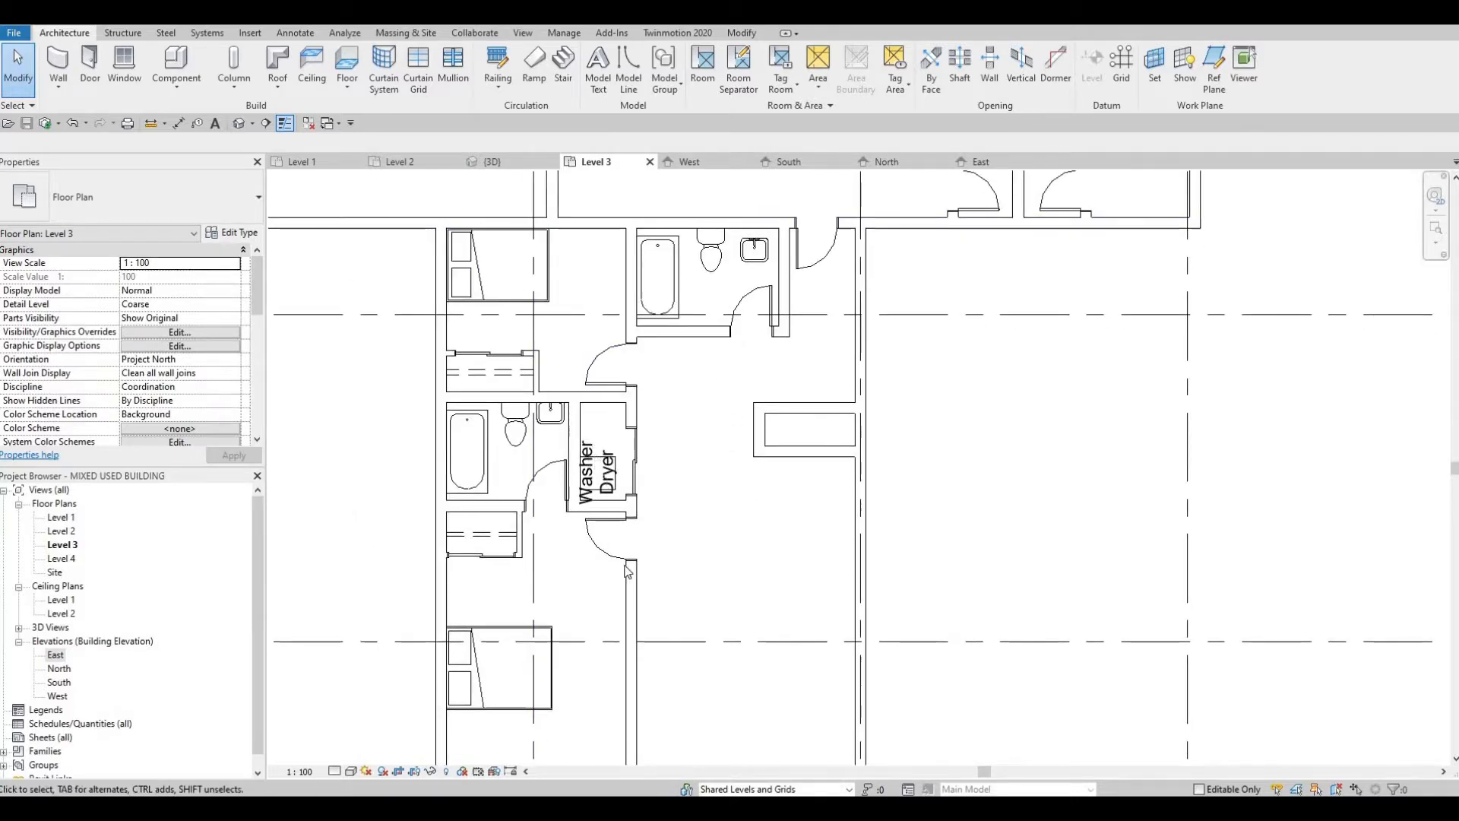
click(635, 452)
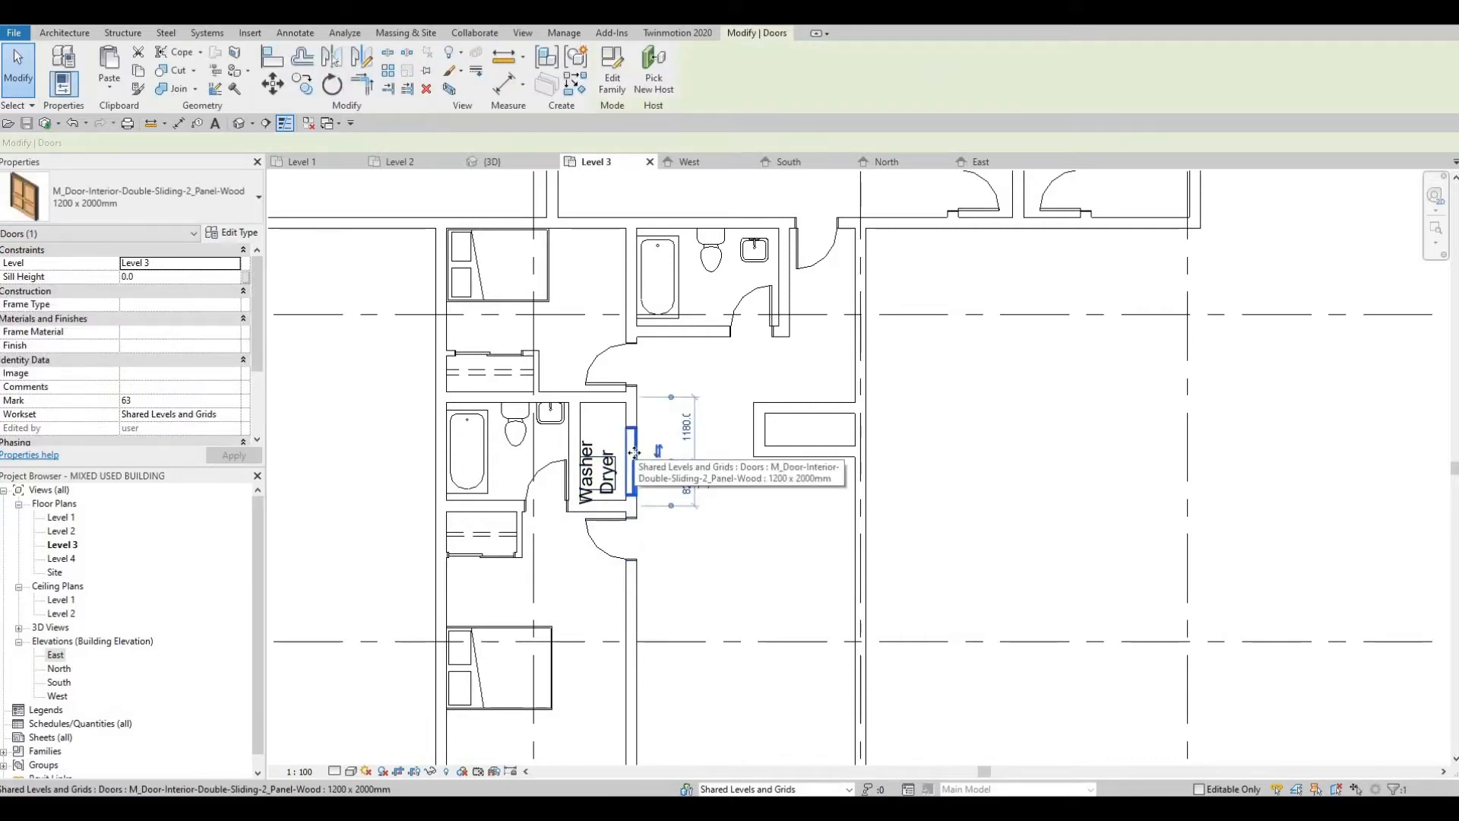
key(c)
key(s)
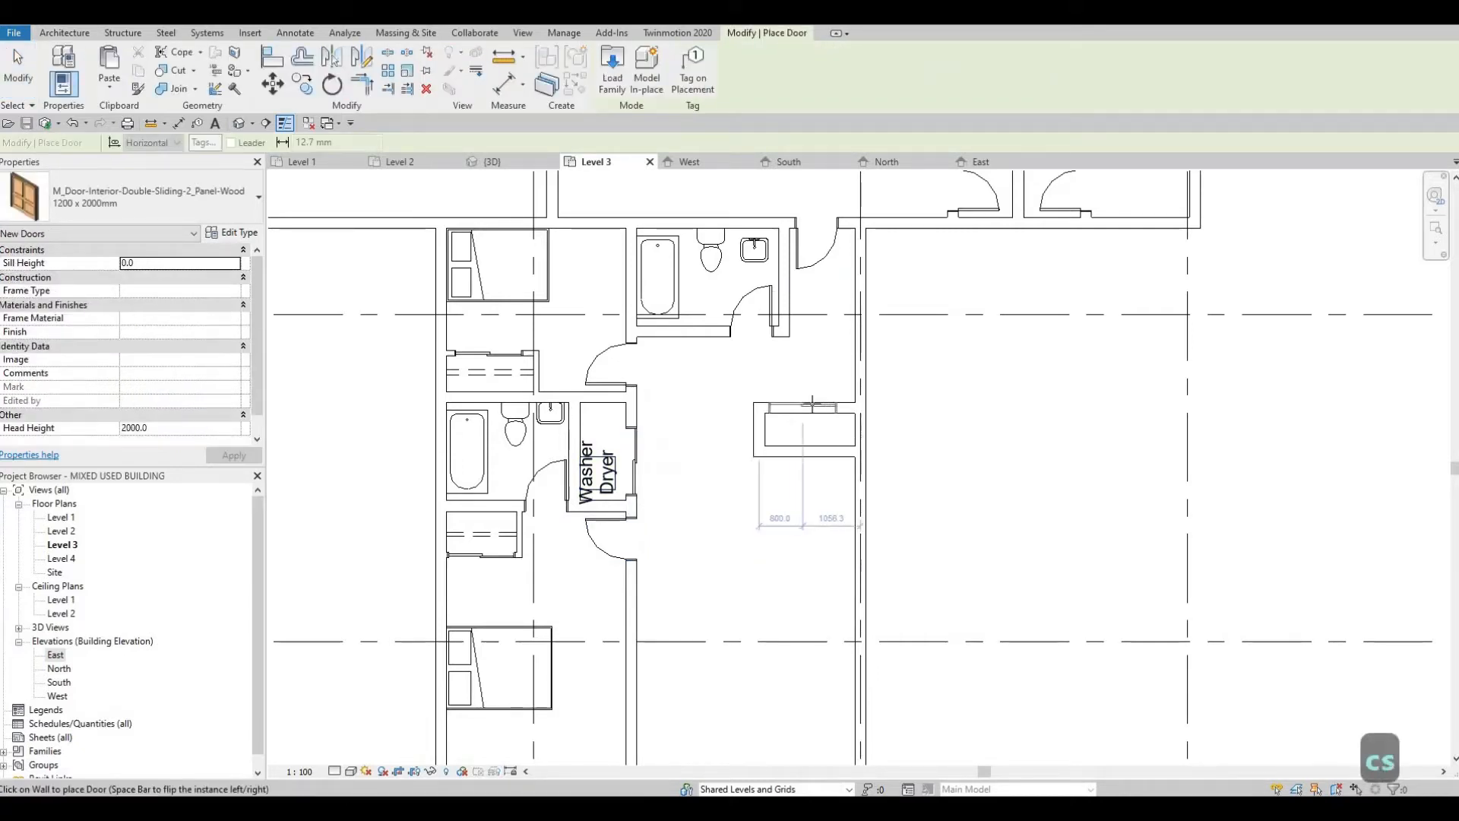
key(Escape)
key(Escape)
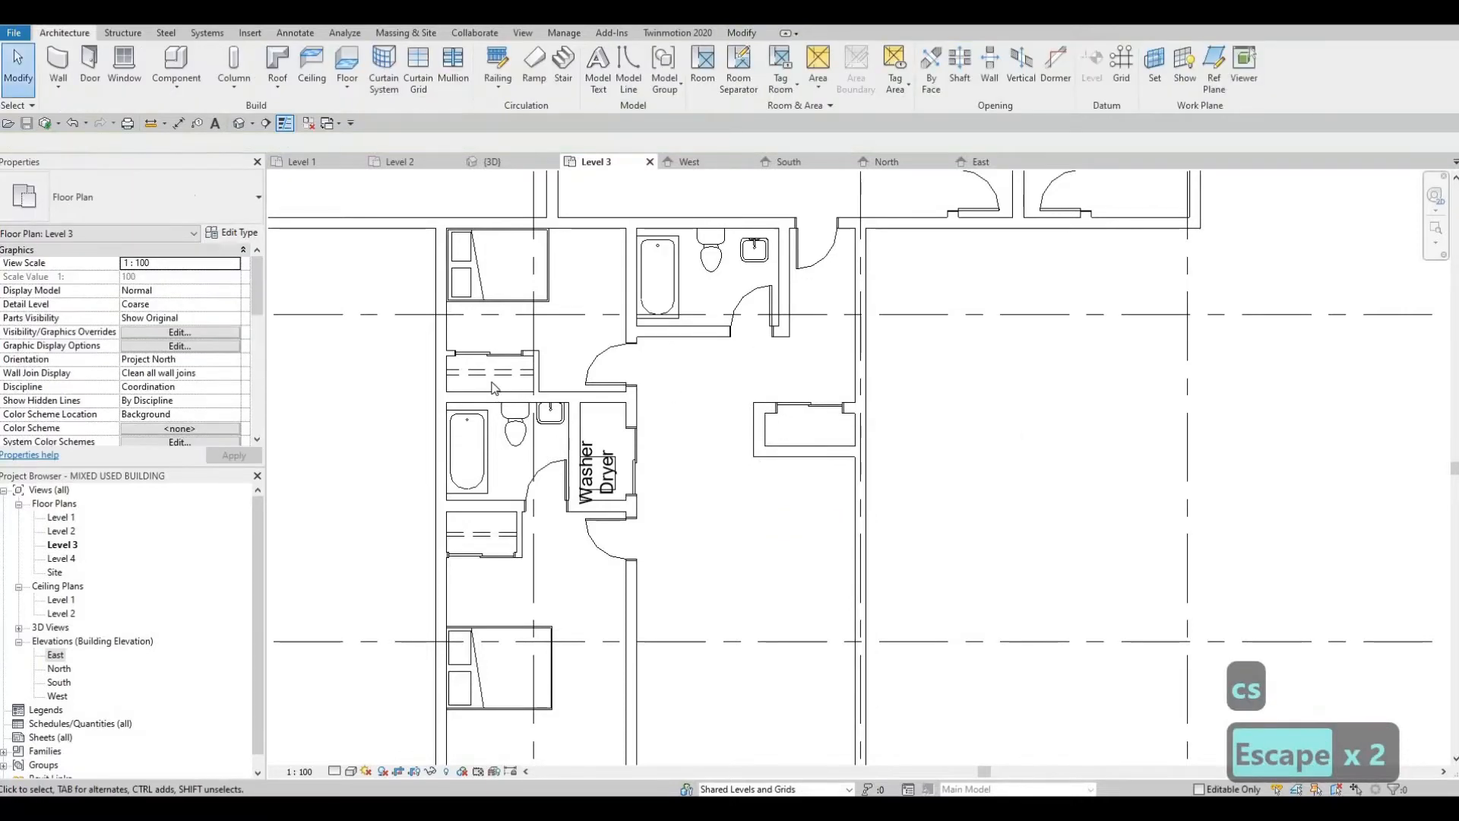
Step: Draw two parallel detail lines in the <Demolished> line style across the inside of the new closet, one along its middle
click(480, 381)
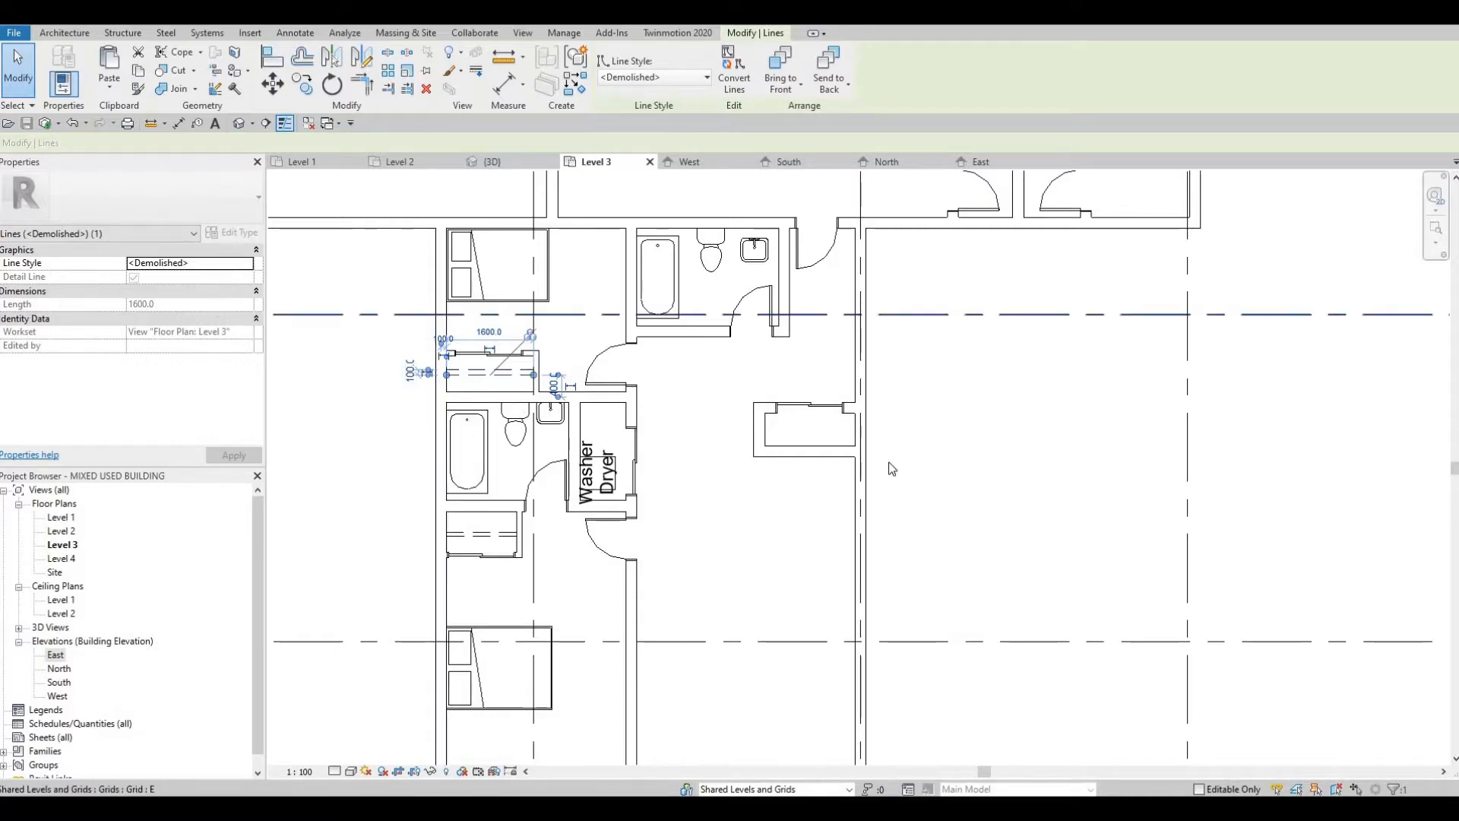
key(c)
key(s)
scroll(757, 421, up, 2)
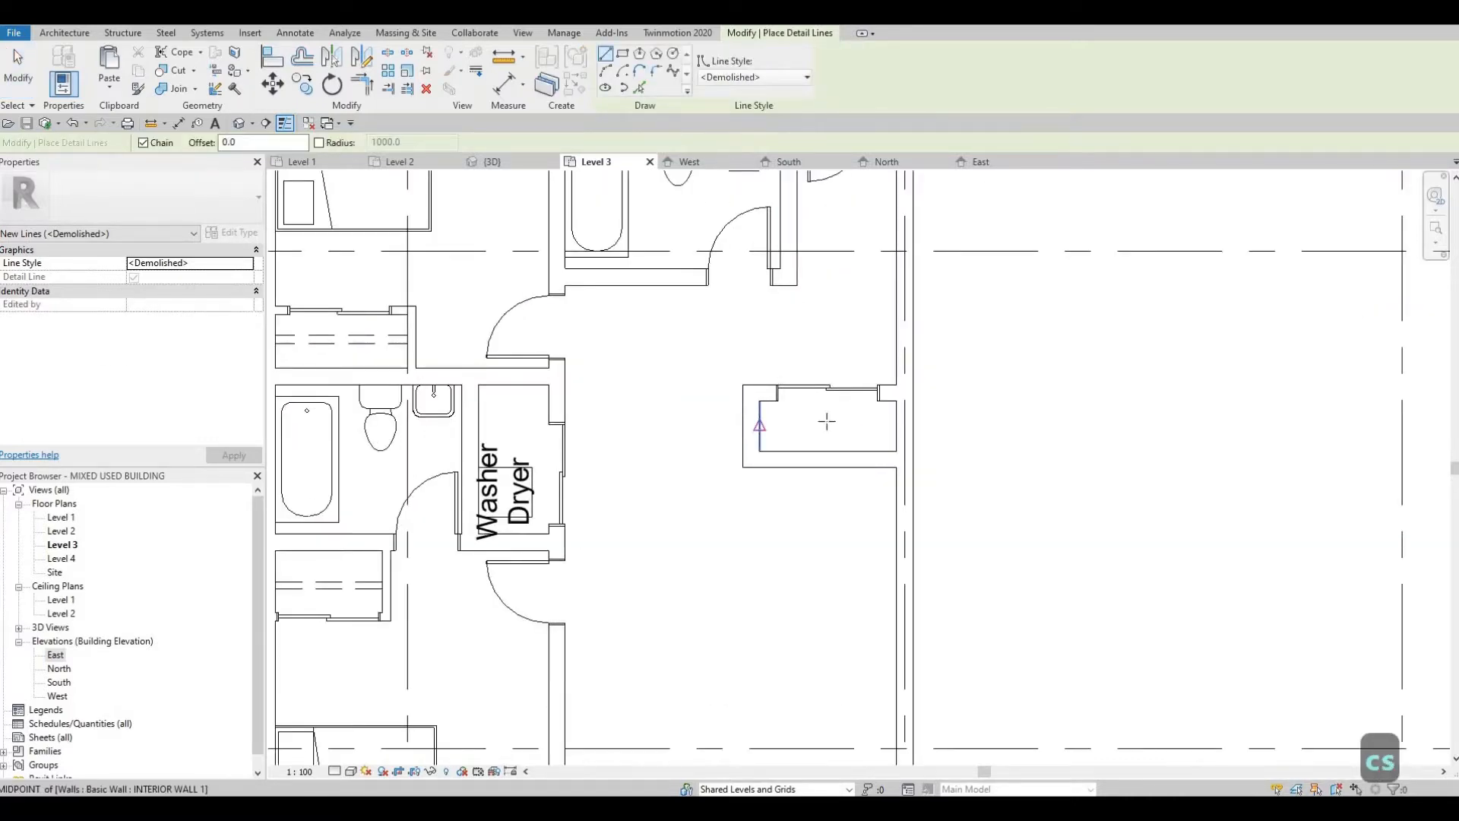
click(760, 425)
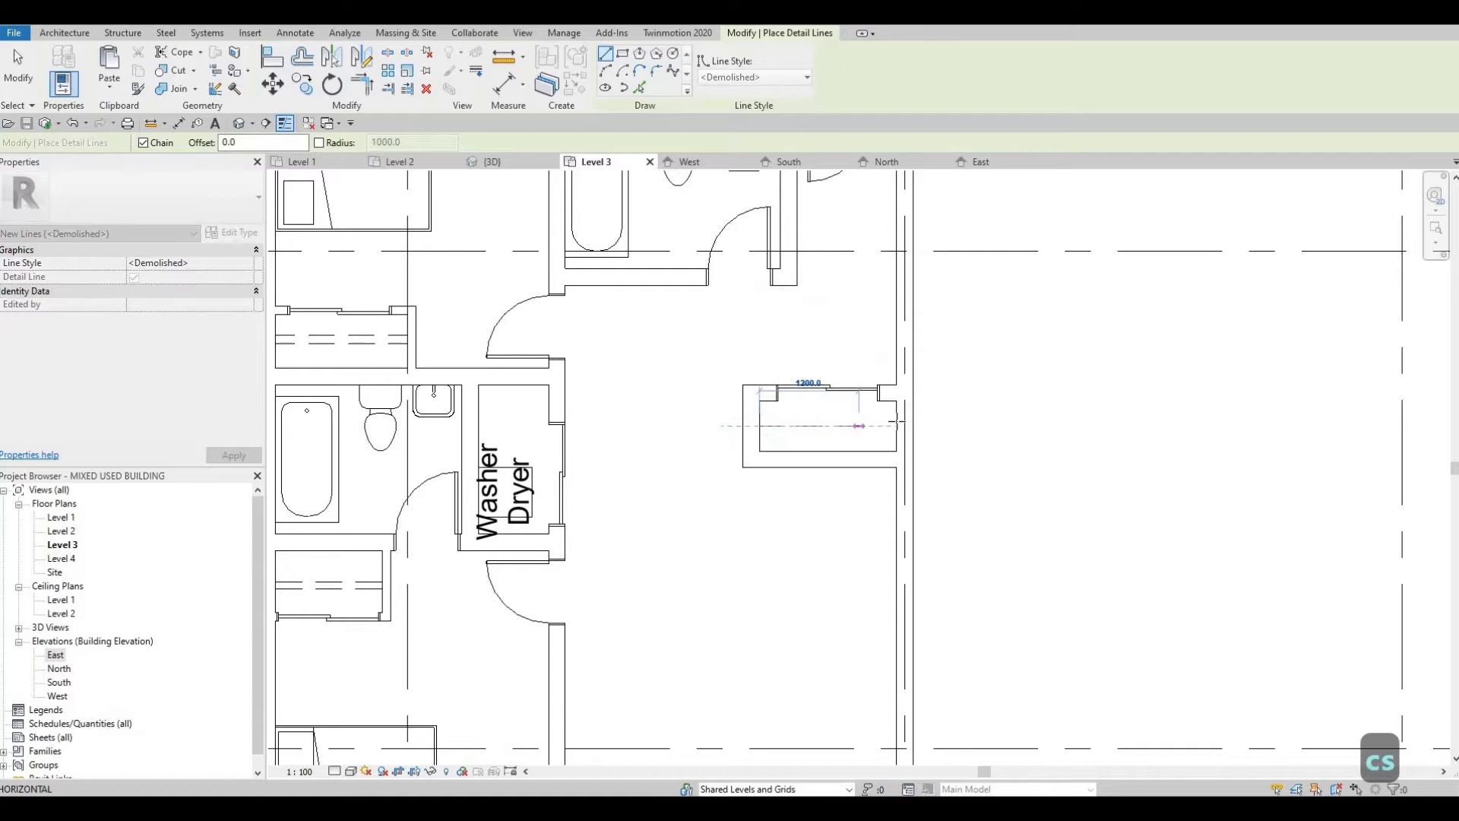
key(Escape)
click(760, 434)
key(Escape)
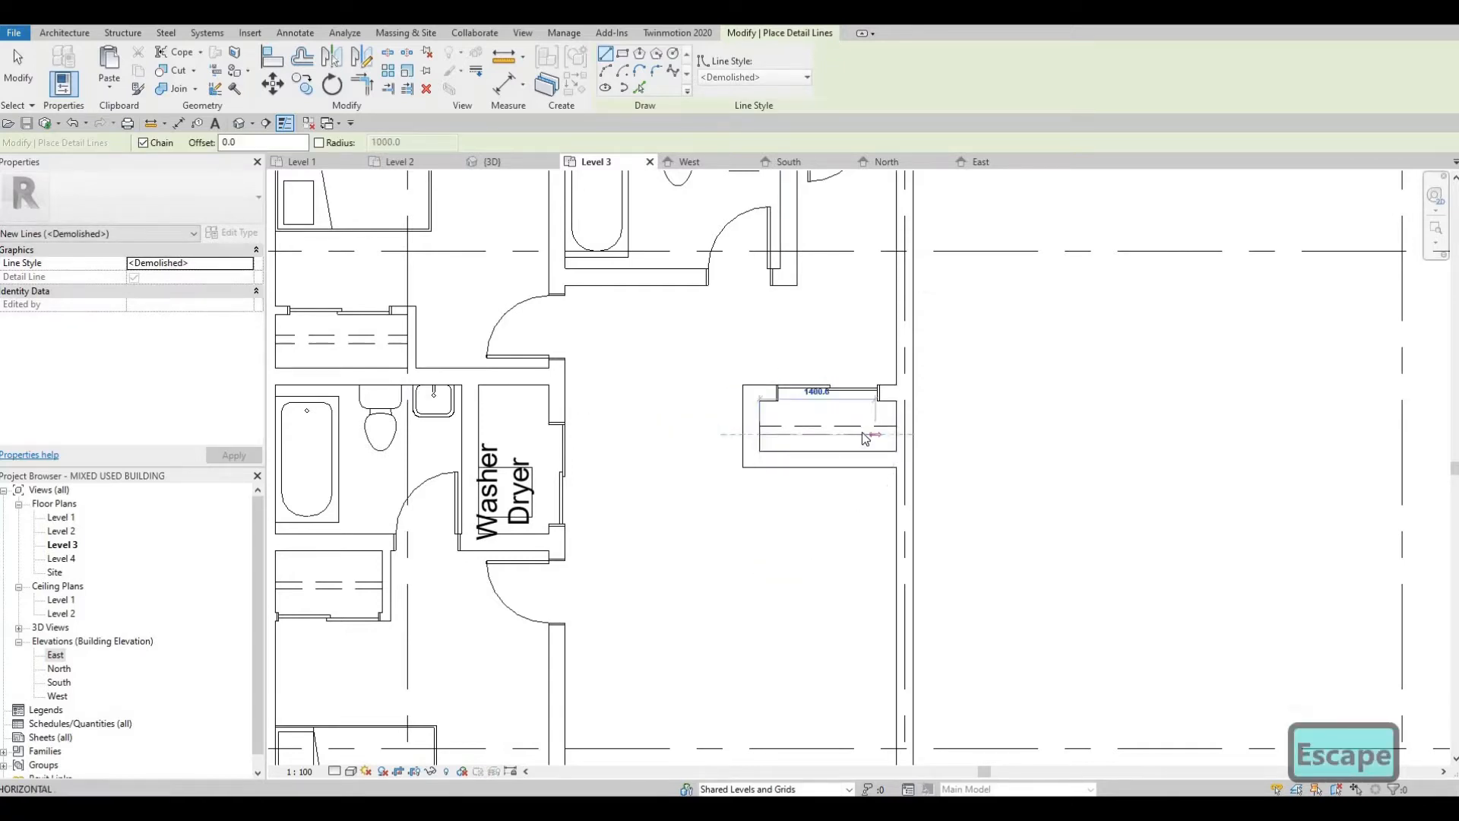
key(Escape)
Step: Change the three walls enclosing the new closet from INTERIOR WALL 1 to a thinner wall type
click(757, 395)
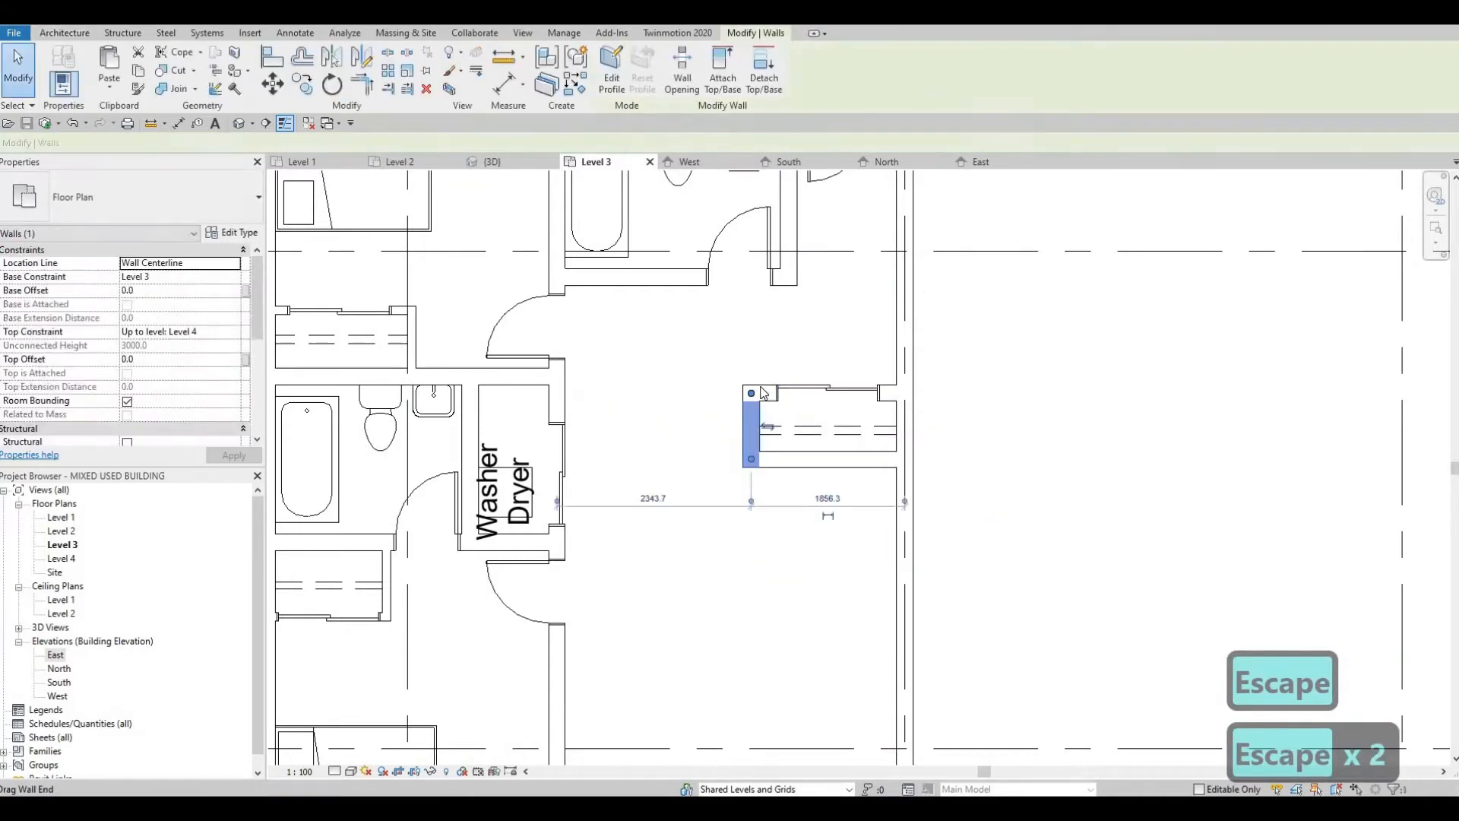
key(Escape)
click(760, 395)
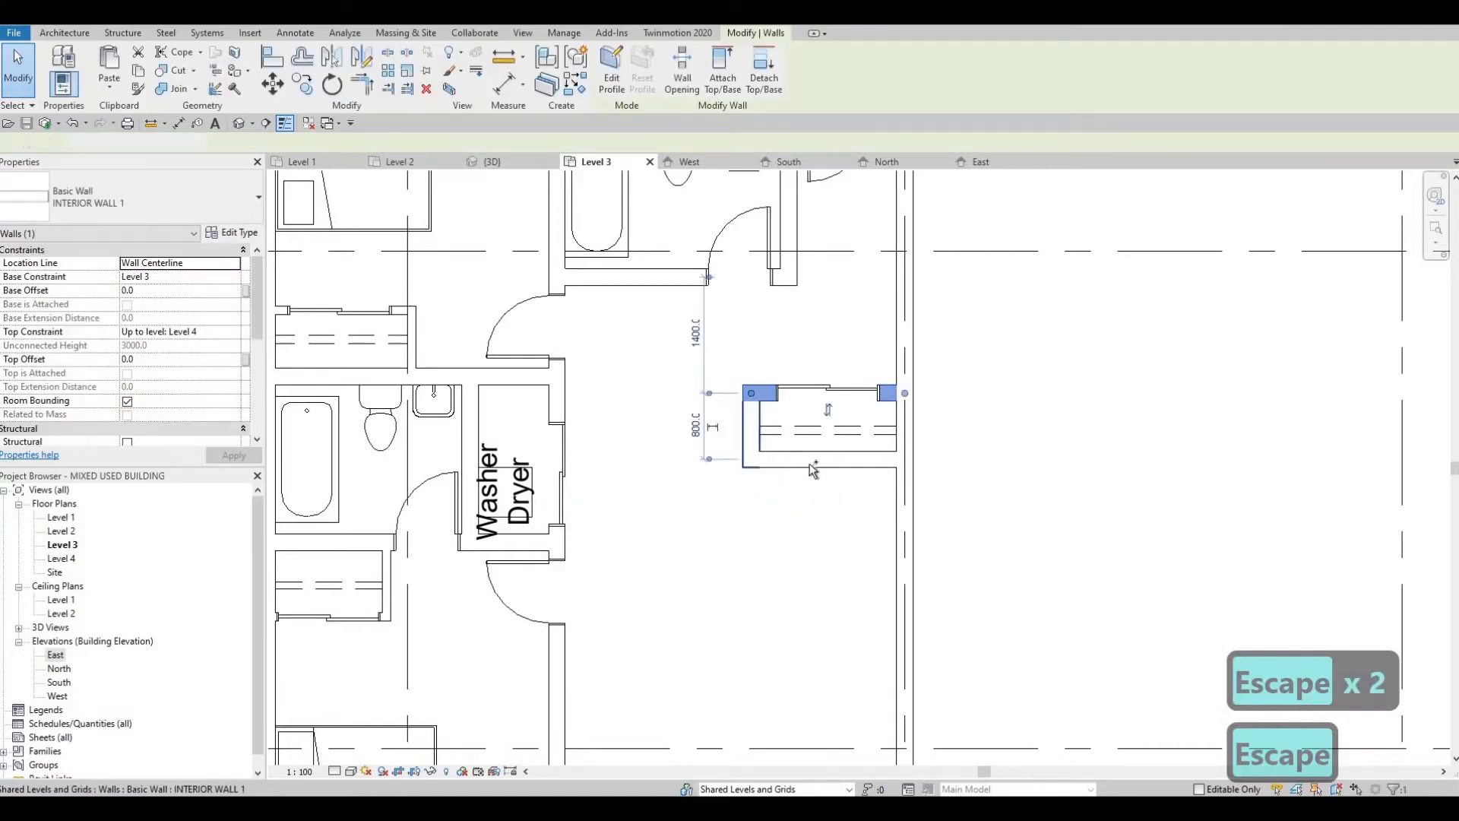
ctrl+click(753, 435)
ctrl+click(809, 465)
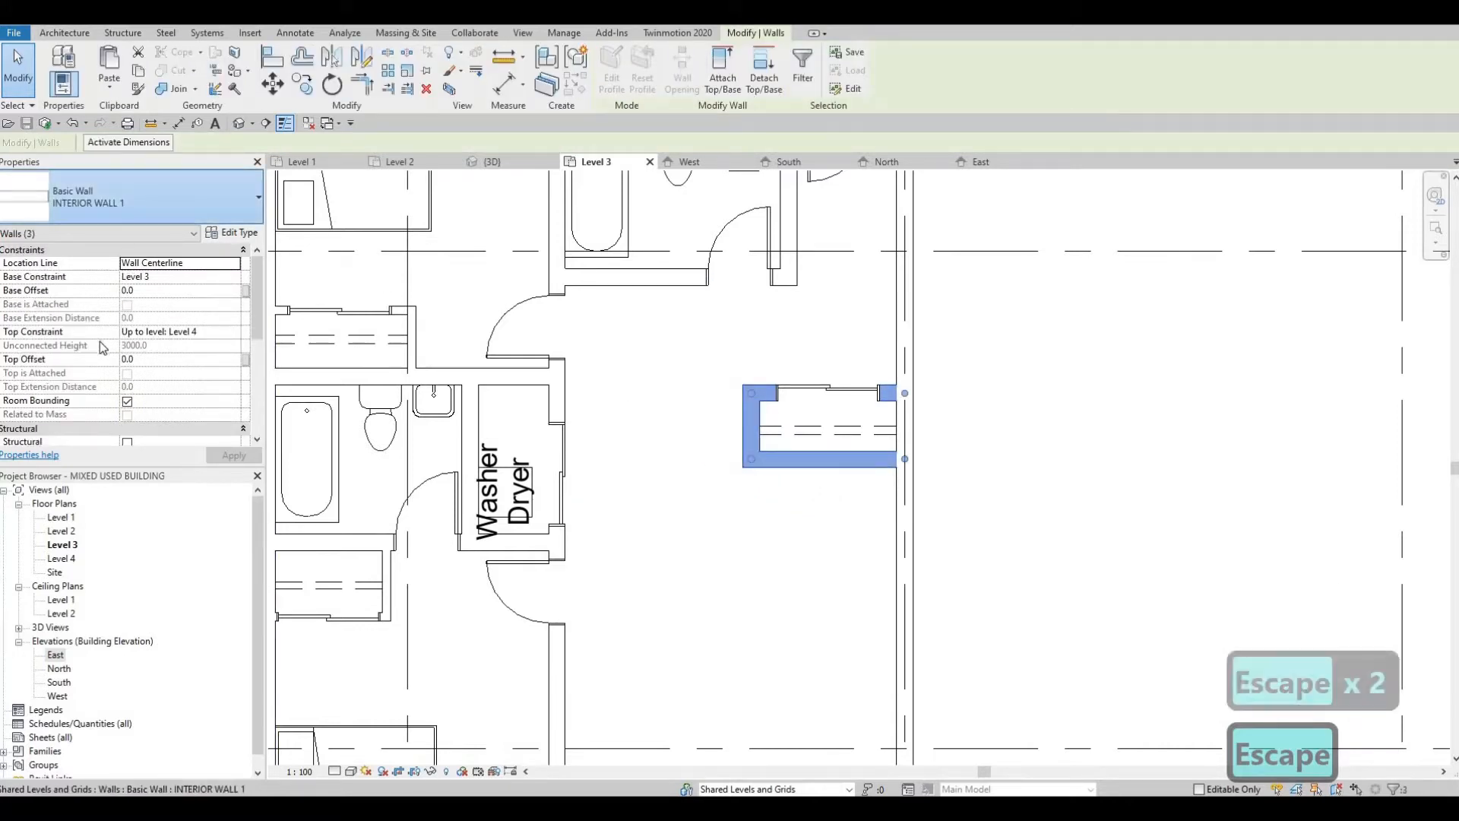
click(129, 199)
key(Escape)
key(Escape)
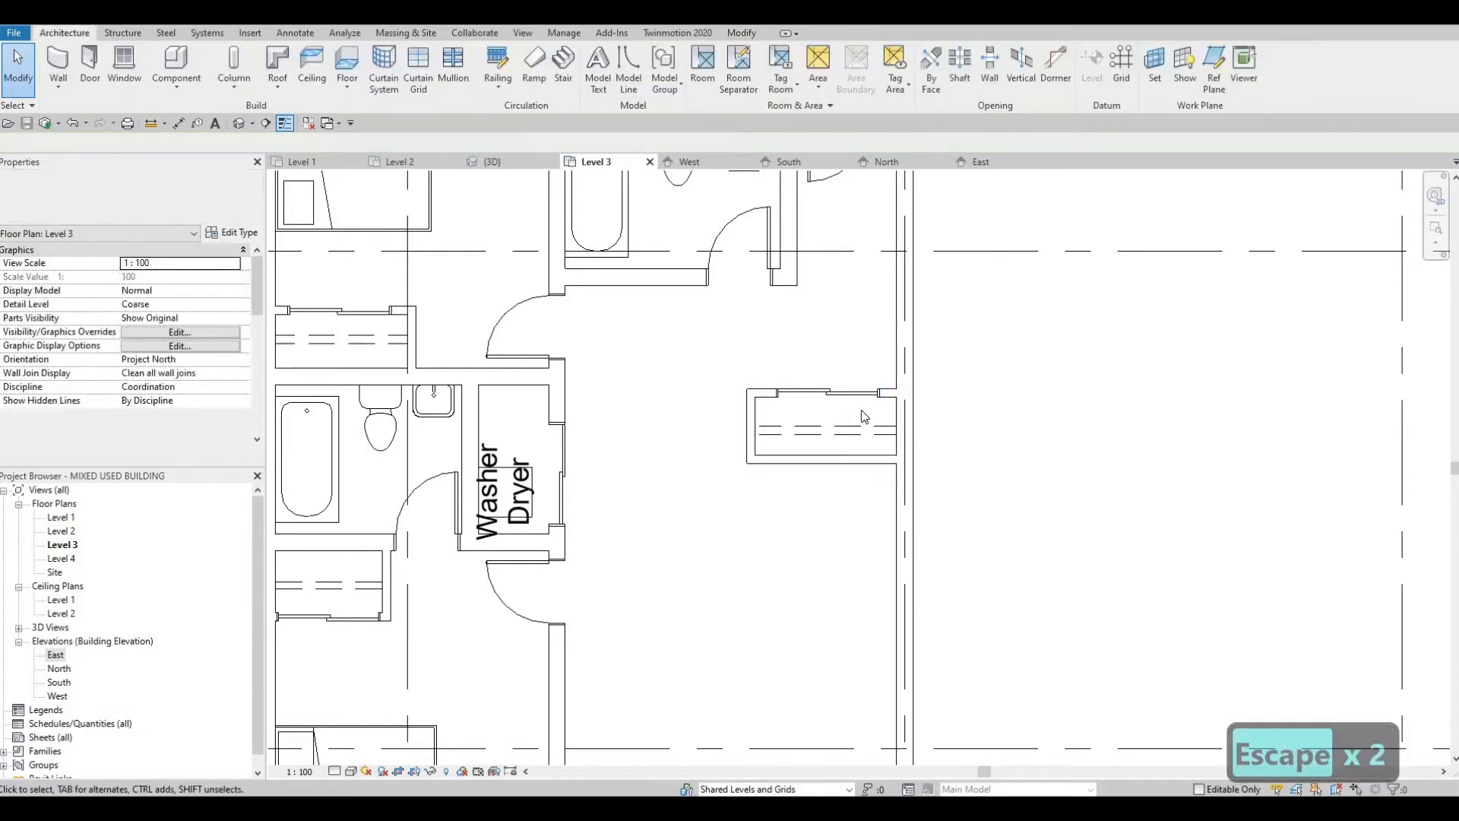
Step: Examine the apartment plan around the new closet and the open area below it
scroll(862, 410, down, 2)
middle_drag(825, 414, 889, 376)
scroll(874, 376, up, 1)
key(Escape)
scroll(890, 378, down, 1)
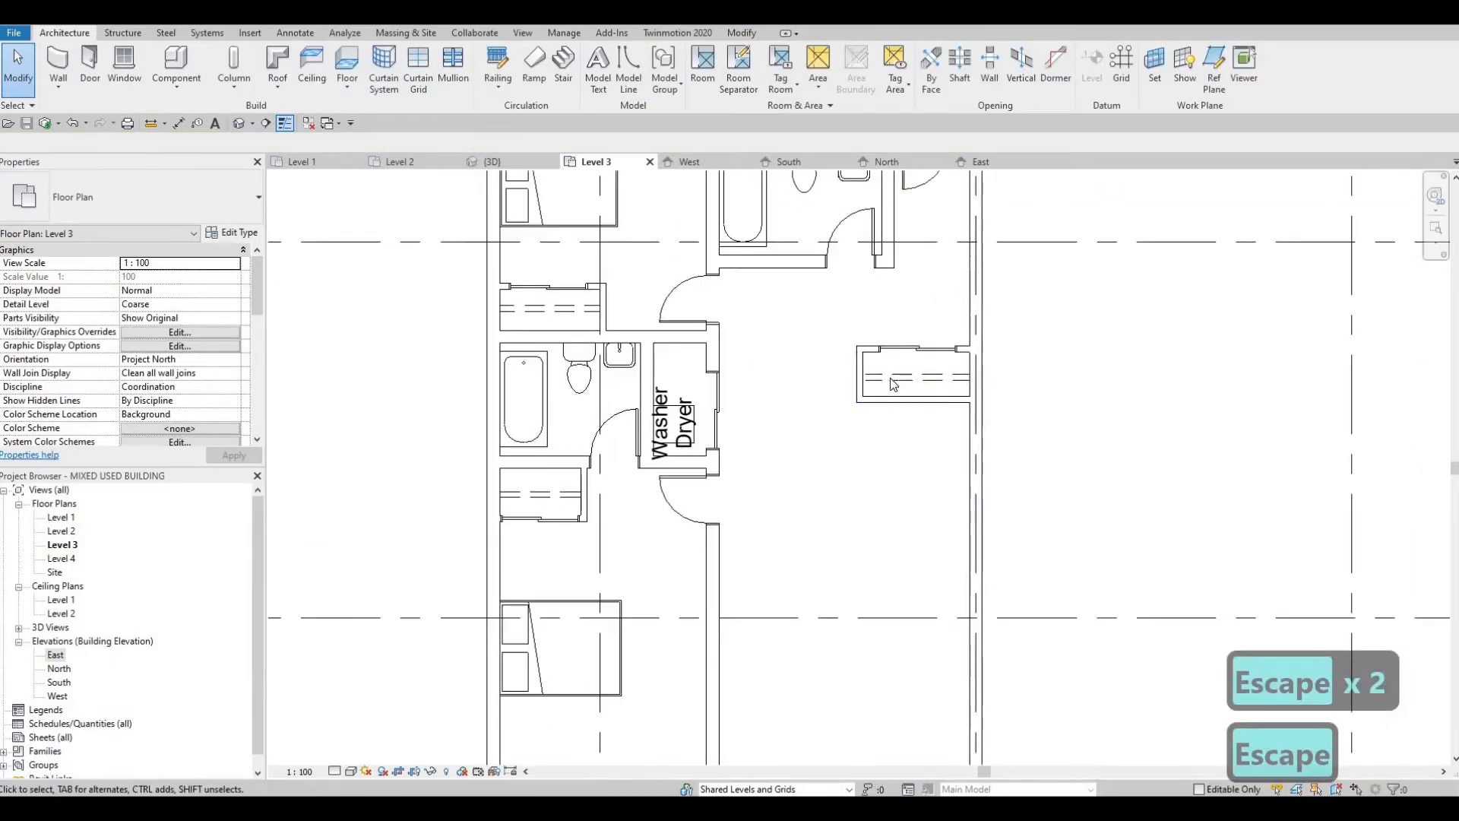
scroll(854, 382, up, 1)
scroll(832, 375, down, 1)
middle_drag(794, 341, 776, 297)
middle_drag(810, 371, 734, 359)
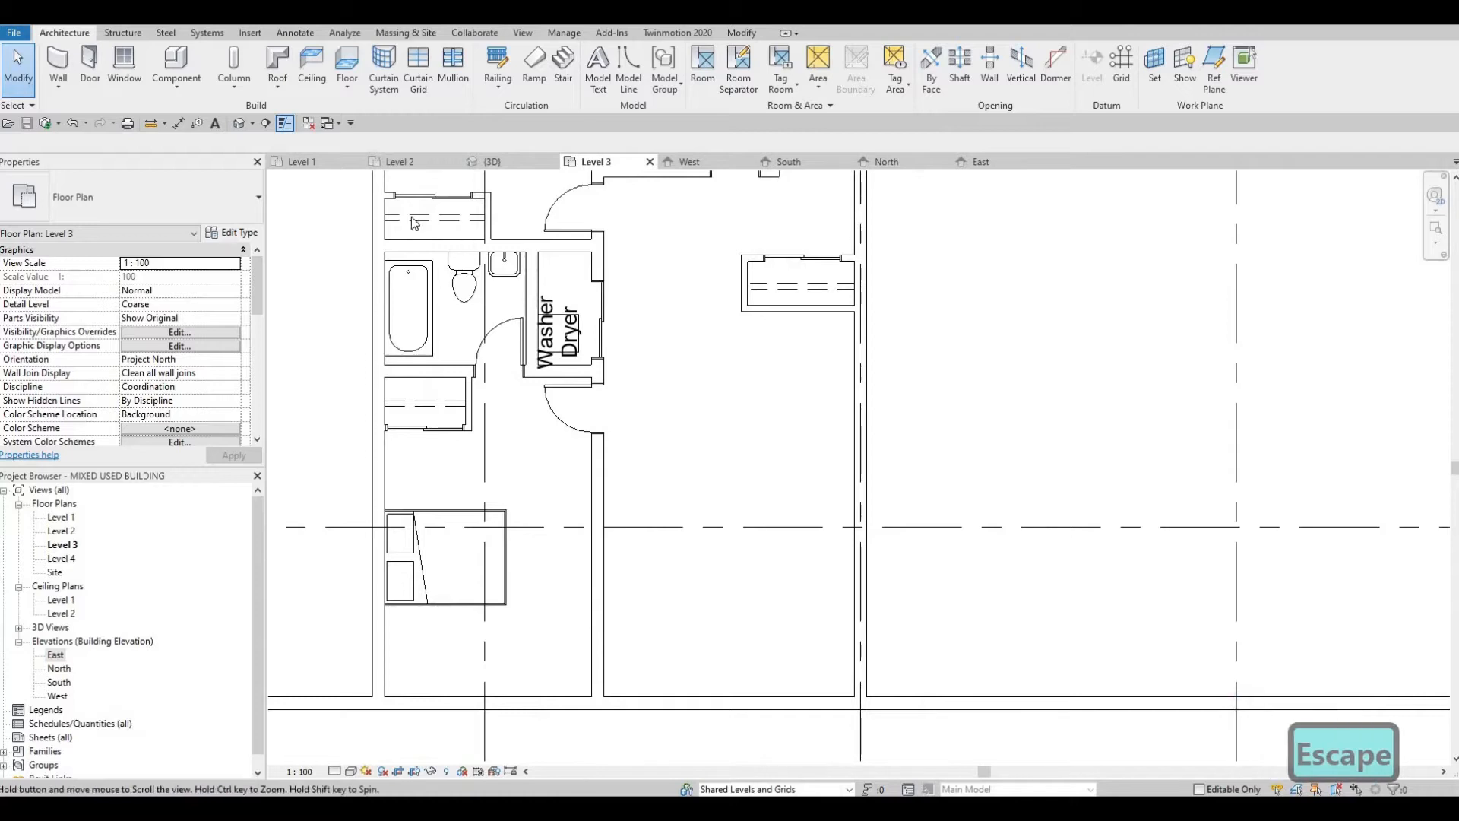
middle_drag(412, 216, 391, 189)
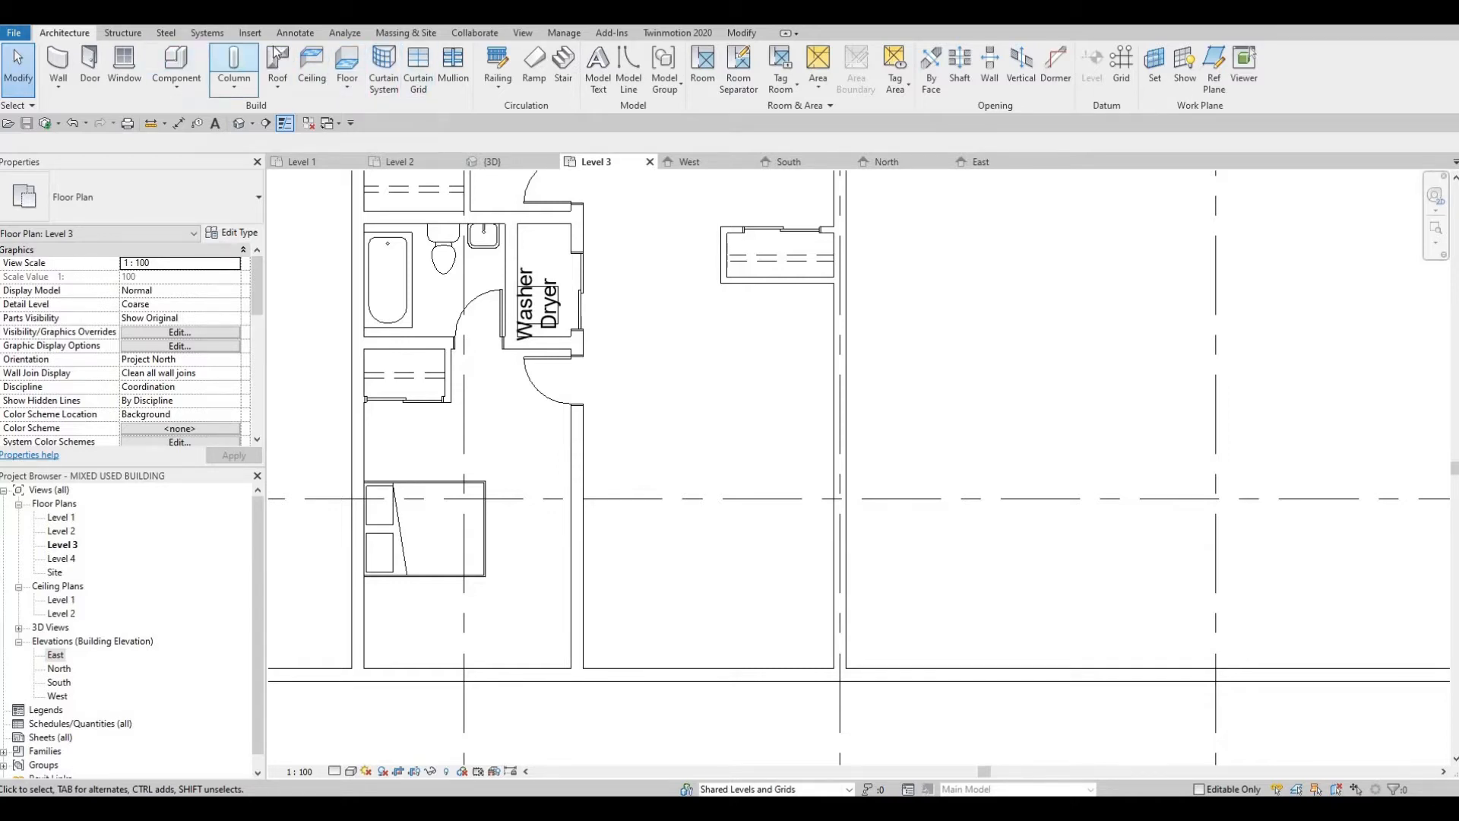
Step: Browse the Canada metric family library to the Counter Tops folder under Casework for loading a family
click(250, 33)
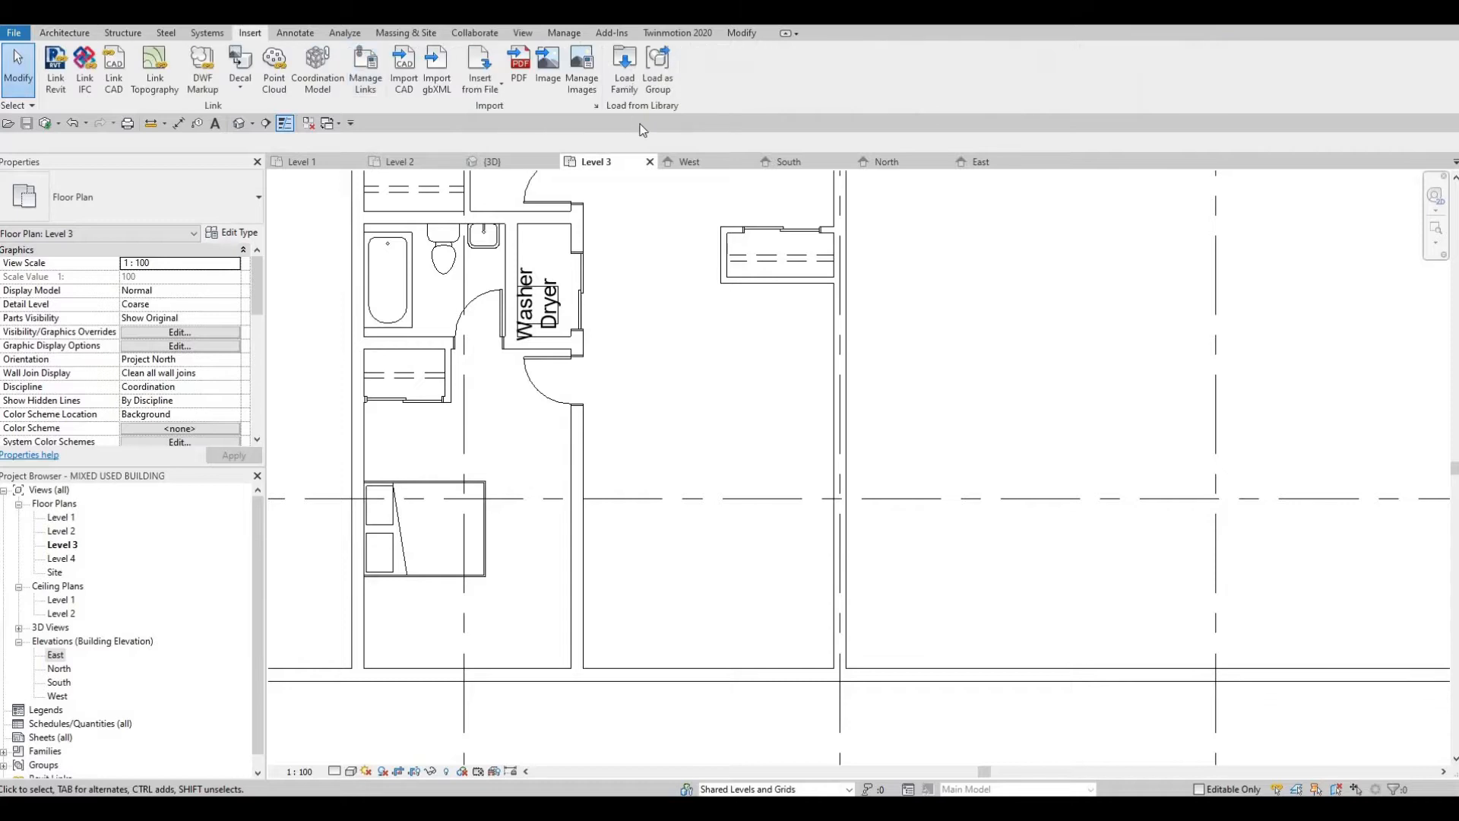
click(738, 175)
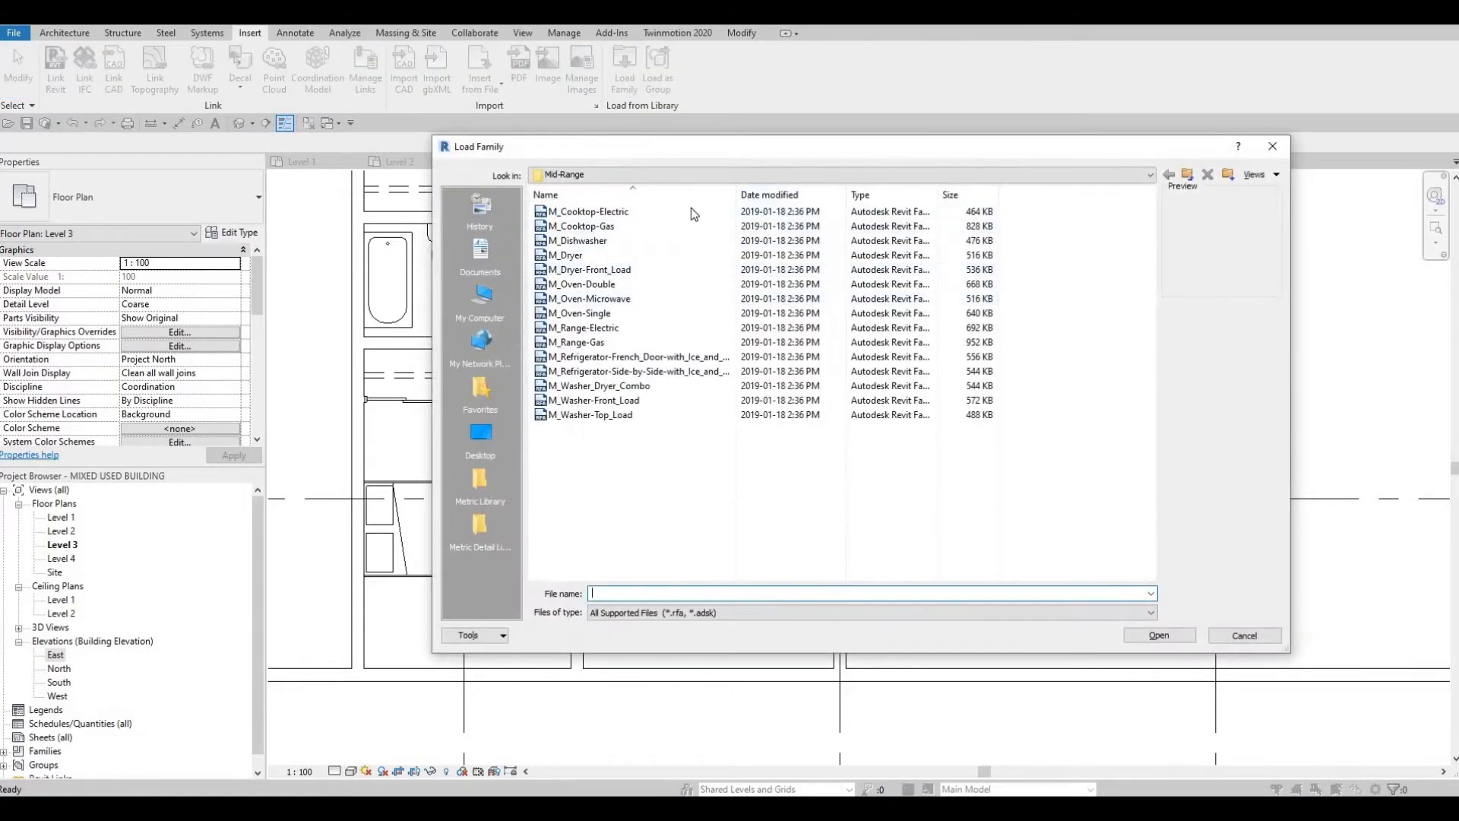
click(643, 189)
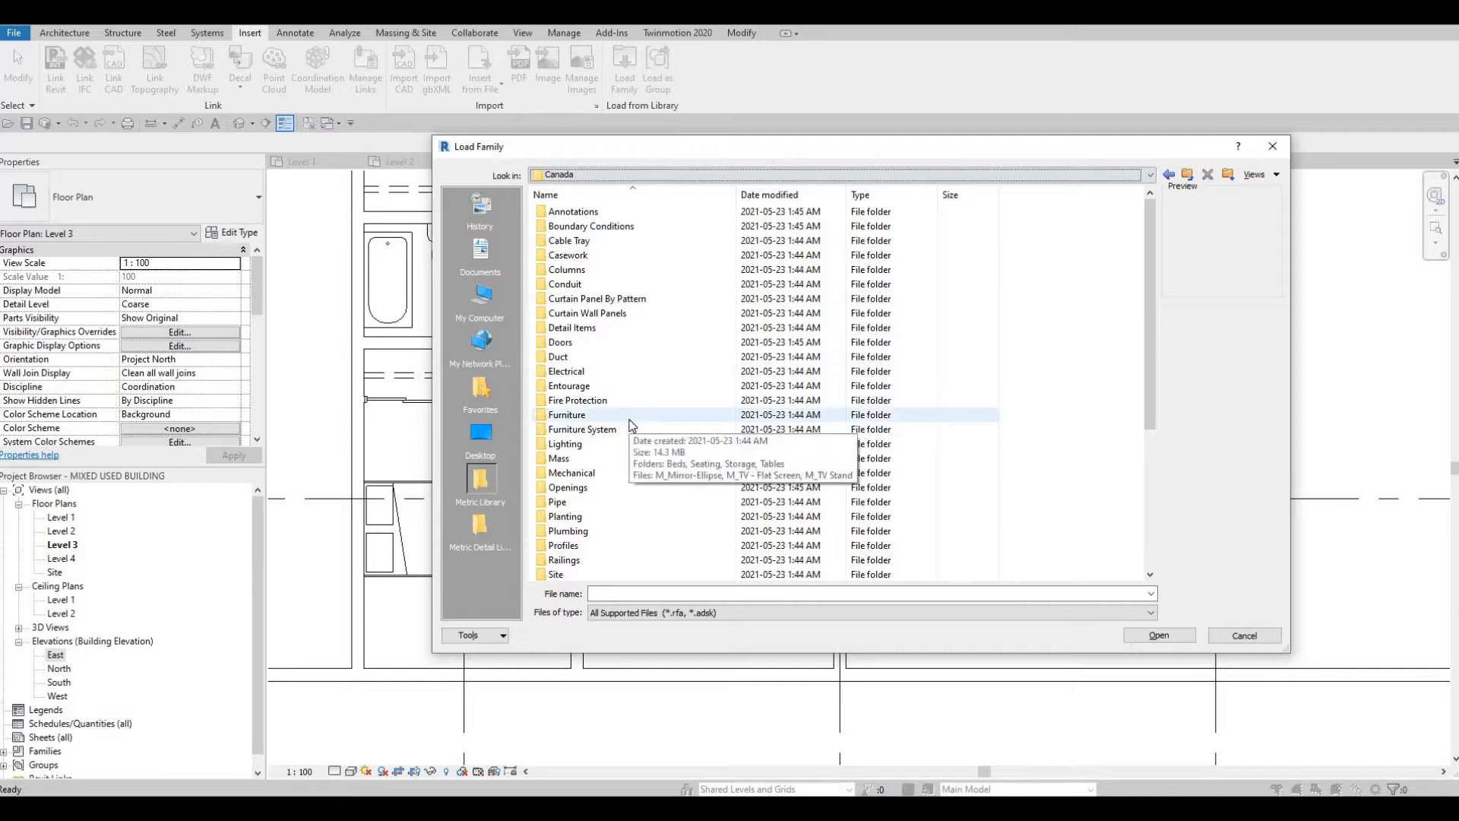
scroll(654, 435, down, 1)
scroll(668, 439, down, 2)
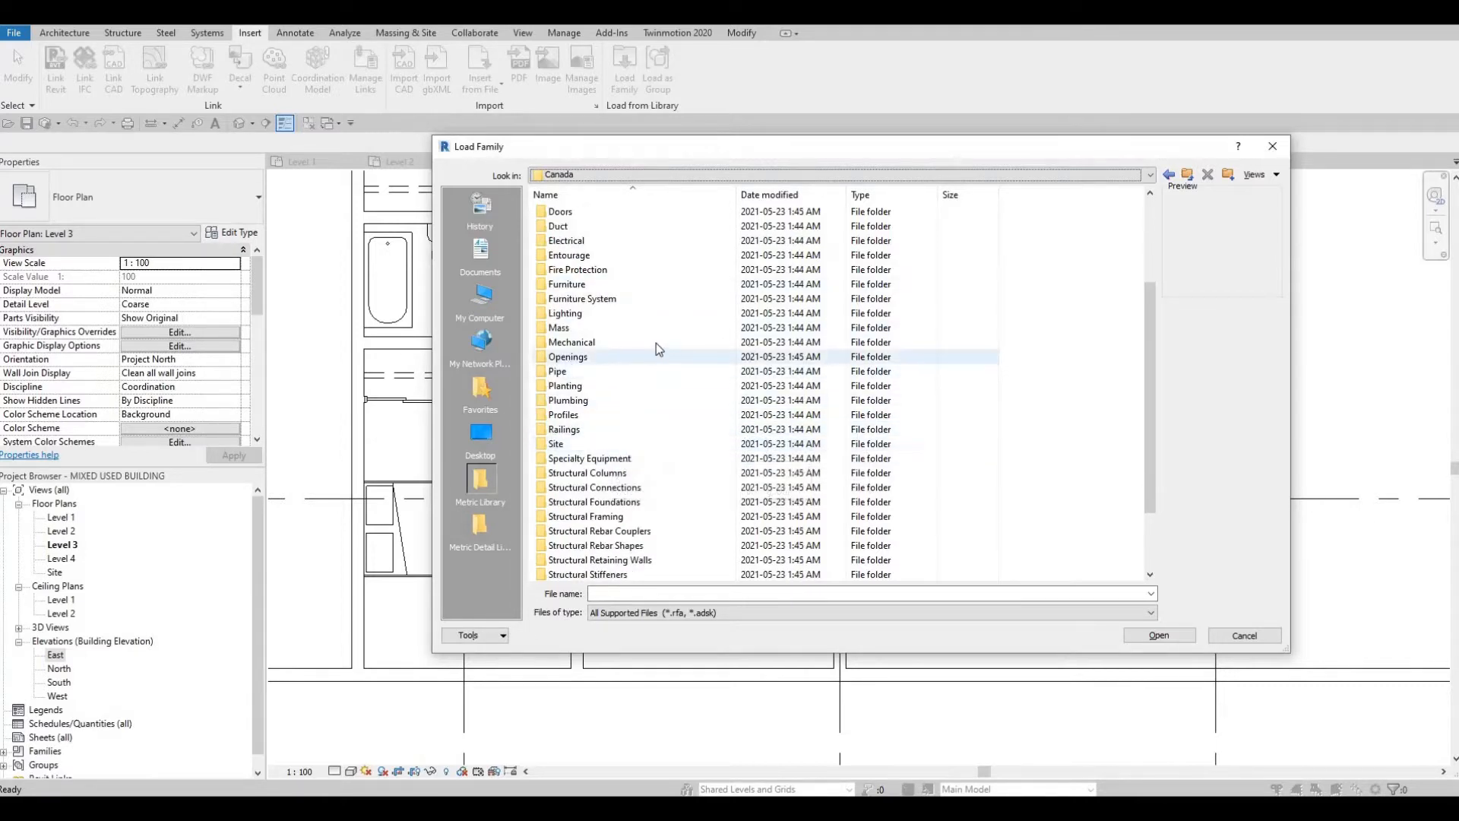
scroll(587, 373, up, 3)
key(F1)
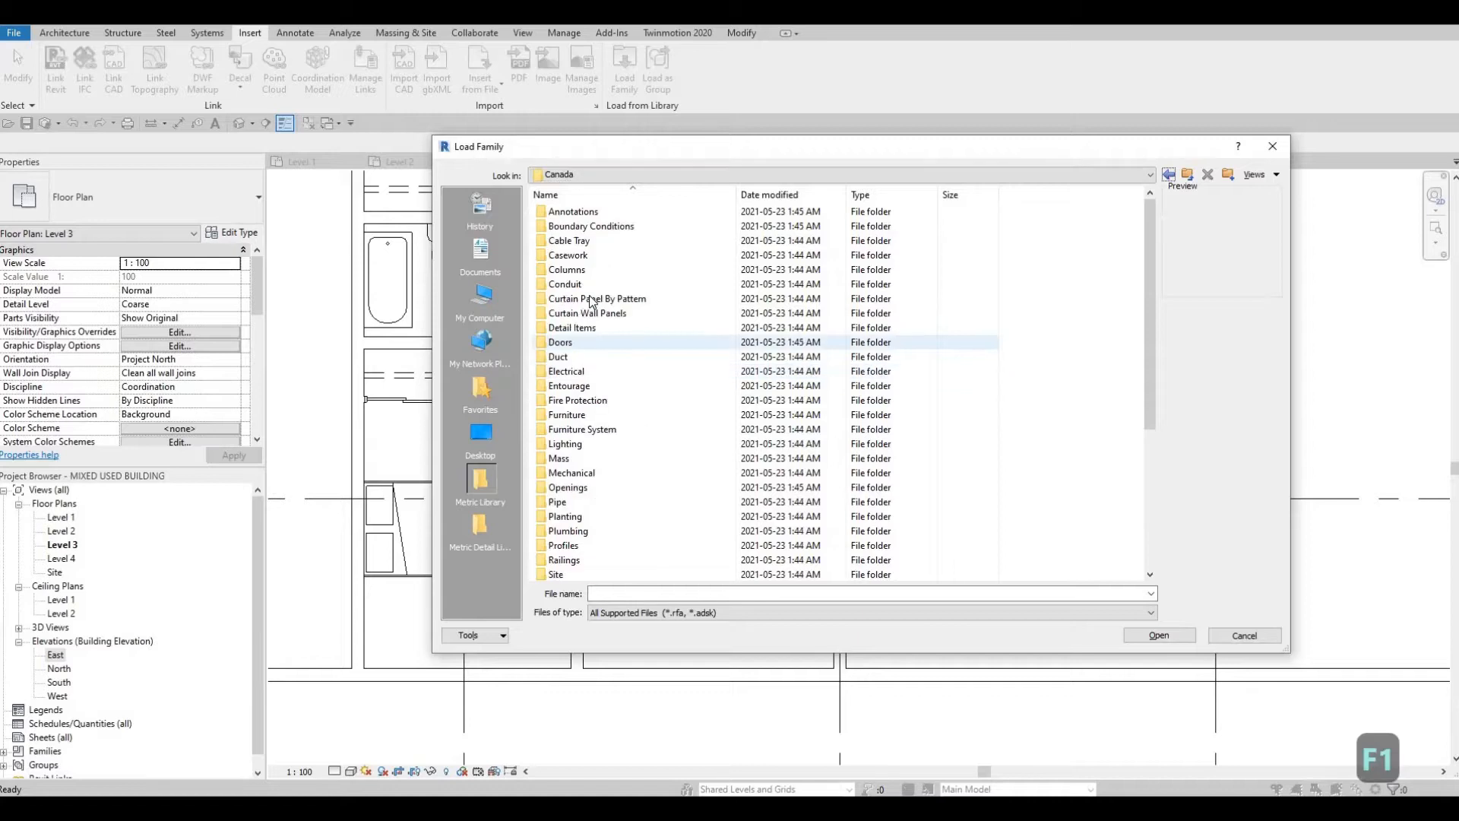
double_click(583, 256)
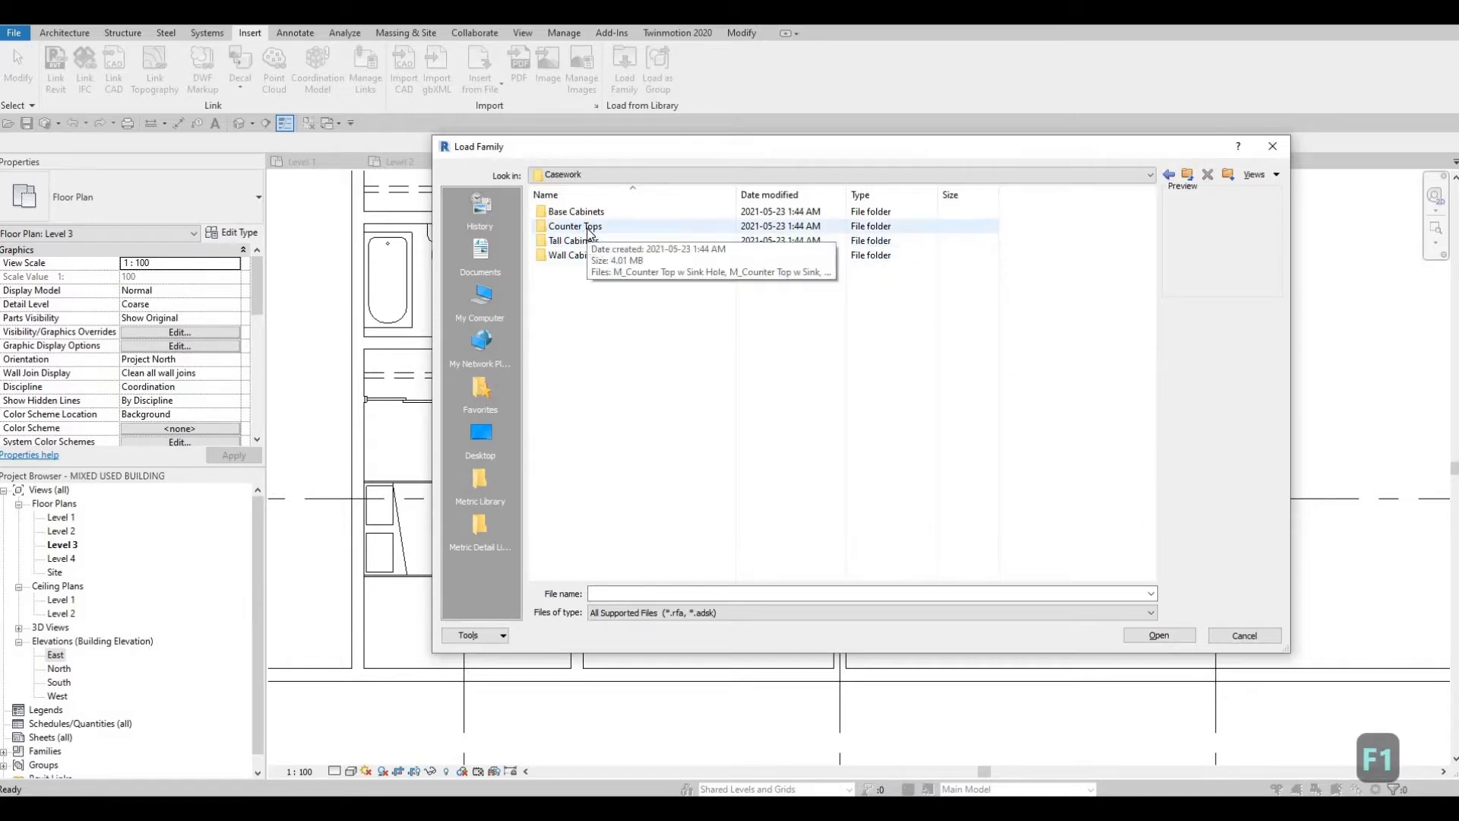
double_click(589, 227)
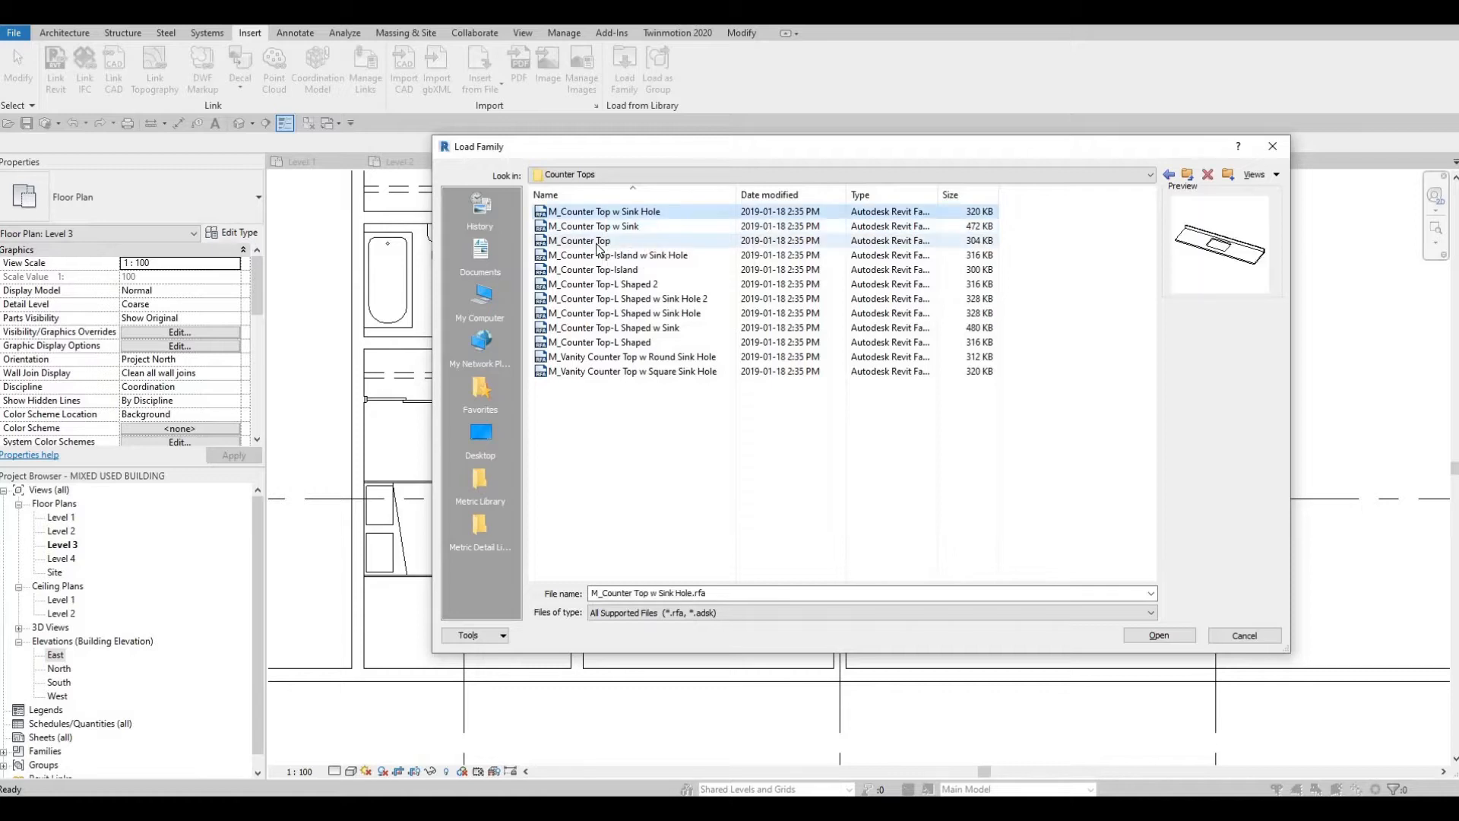
Step: Try to load the M_Counter Top-L Shaped w Sink family after previewing the available counter tops
key(Down)
key(Down)
key(Up)
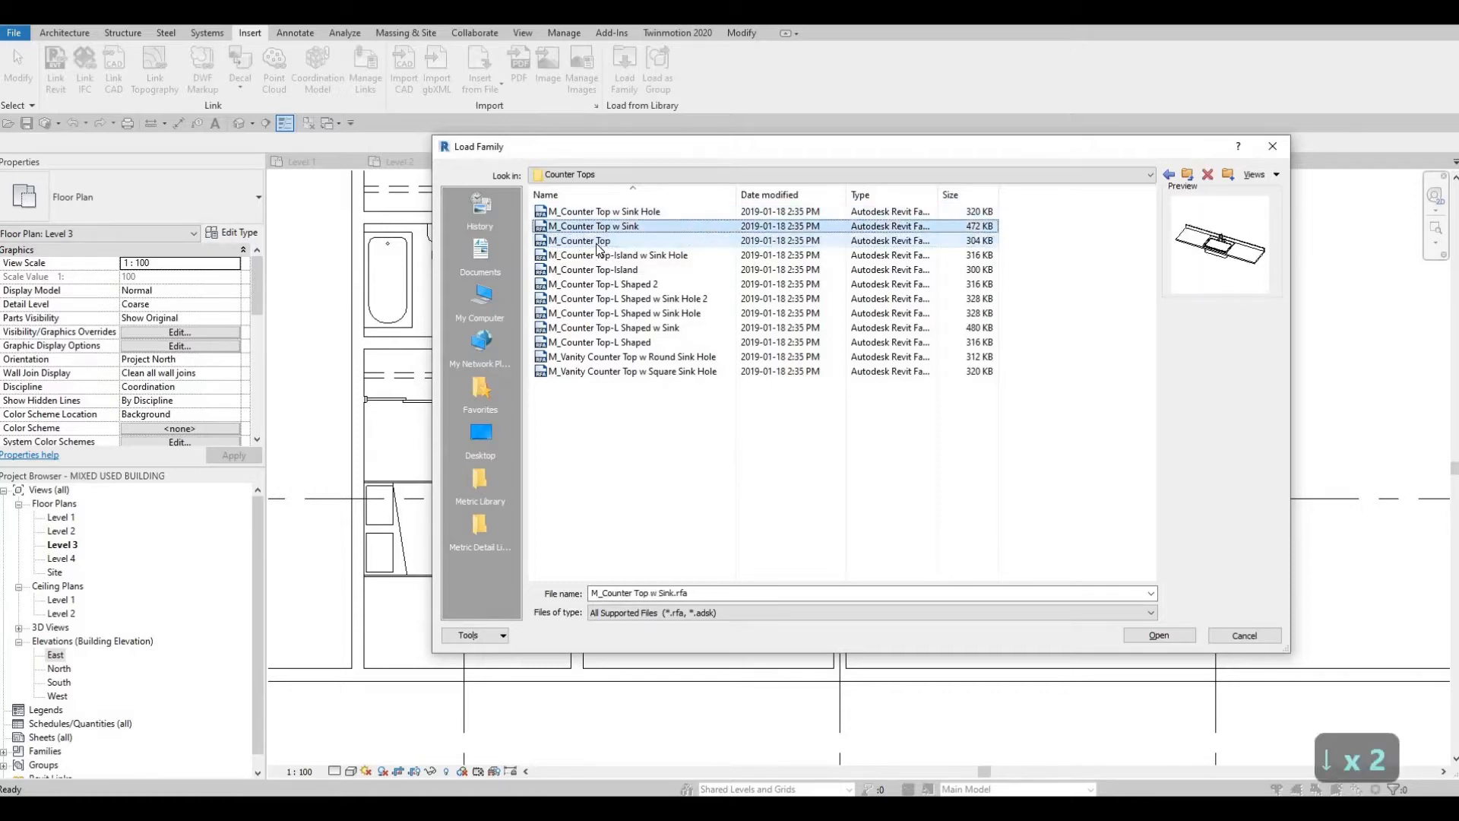
key(Down)
key(Down)
key(Down)
key(Down)
key(Down)
key(Down)
key(Down)
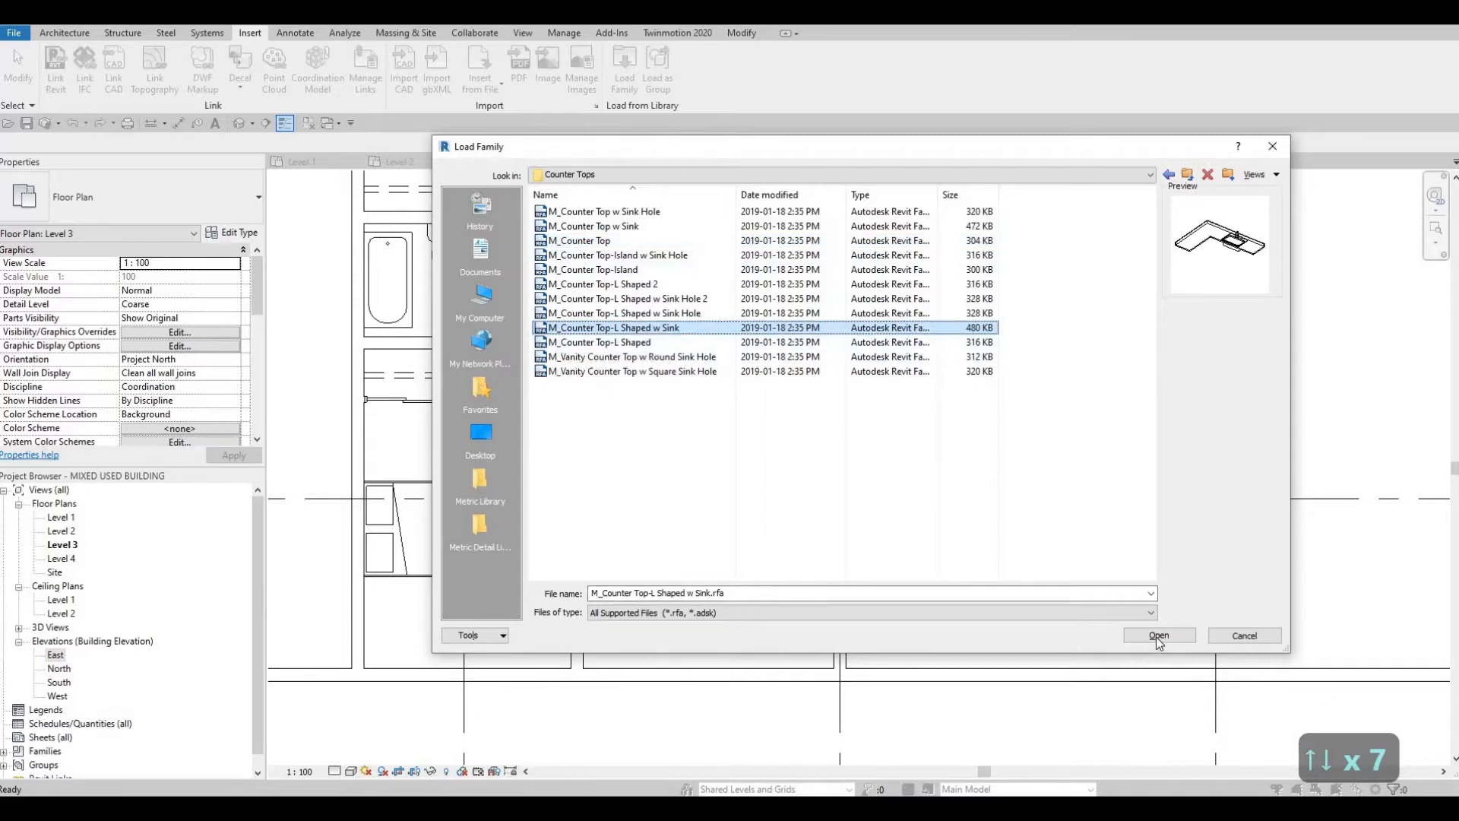
key(Return)
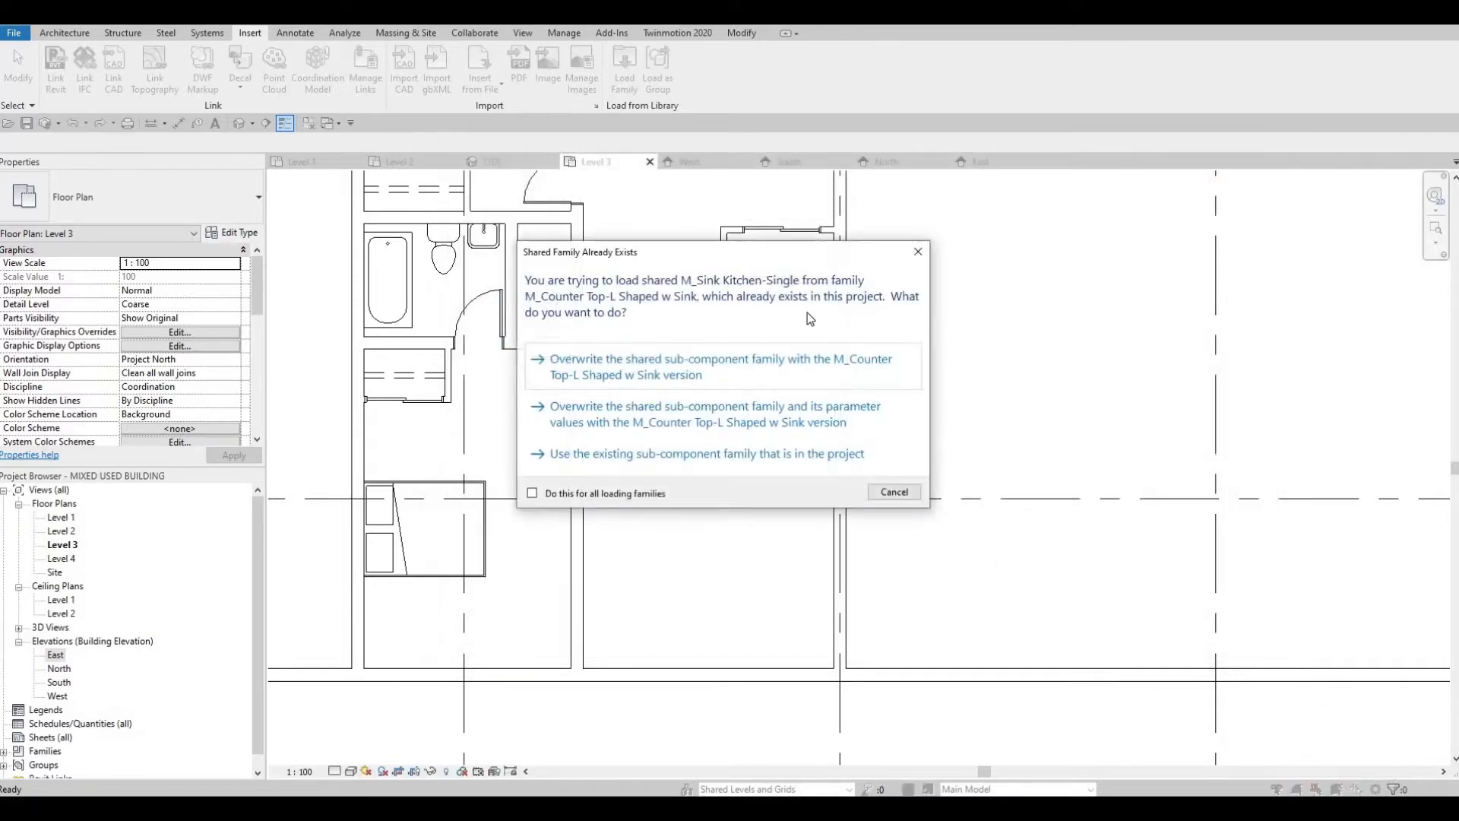
key(Escape)
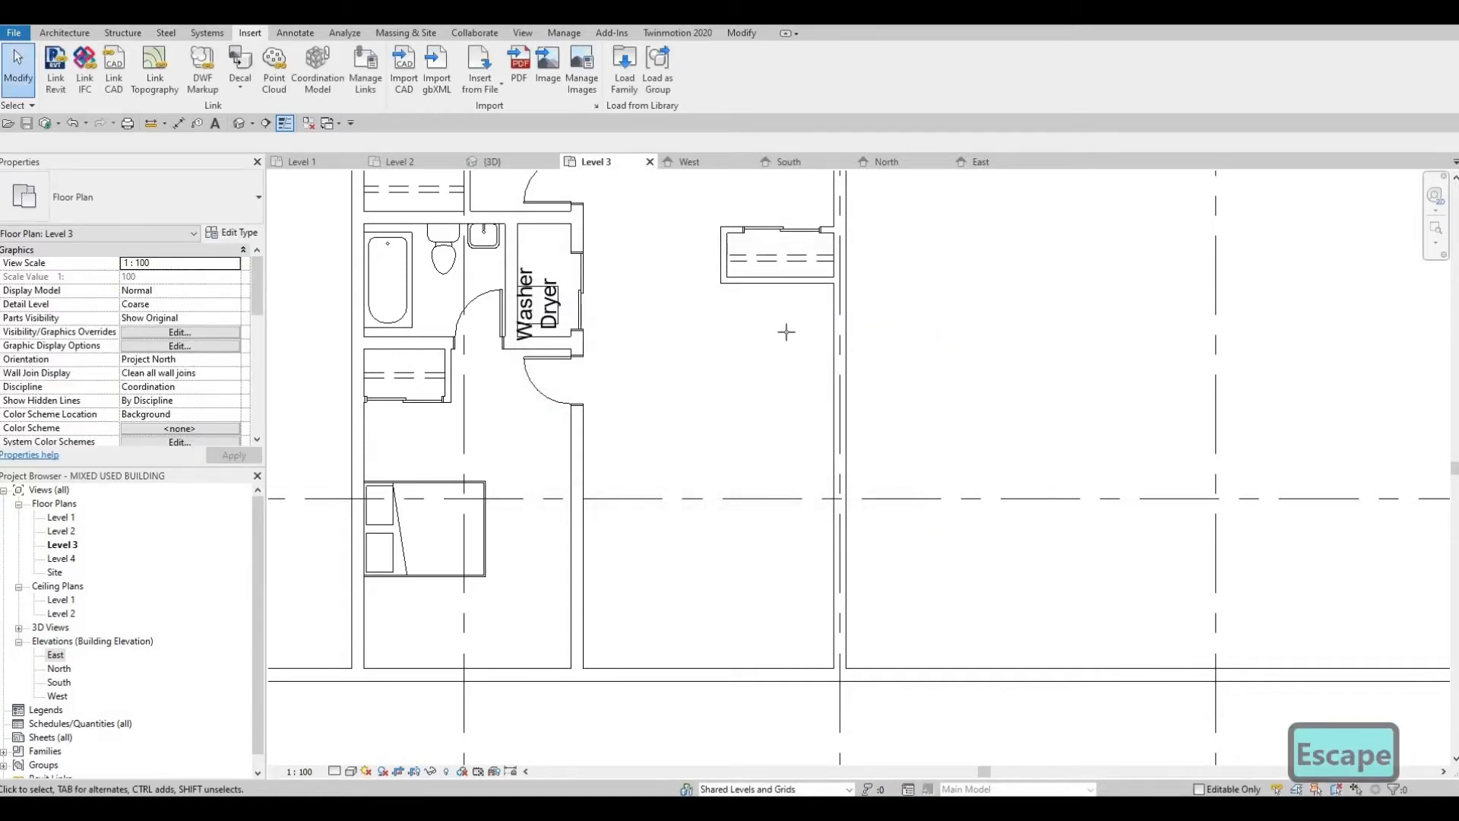
key(c)
key(m)
key(Escape)
key(Escape)
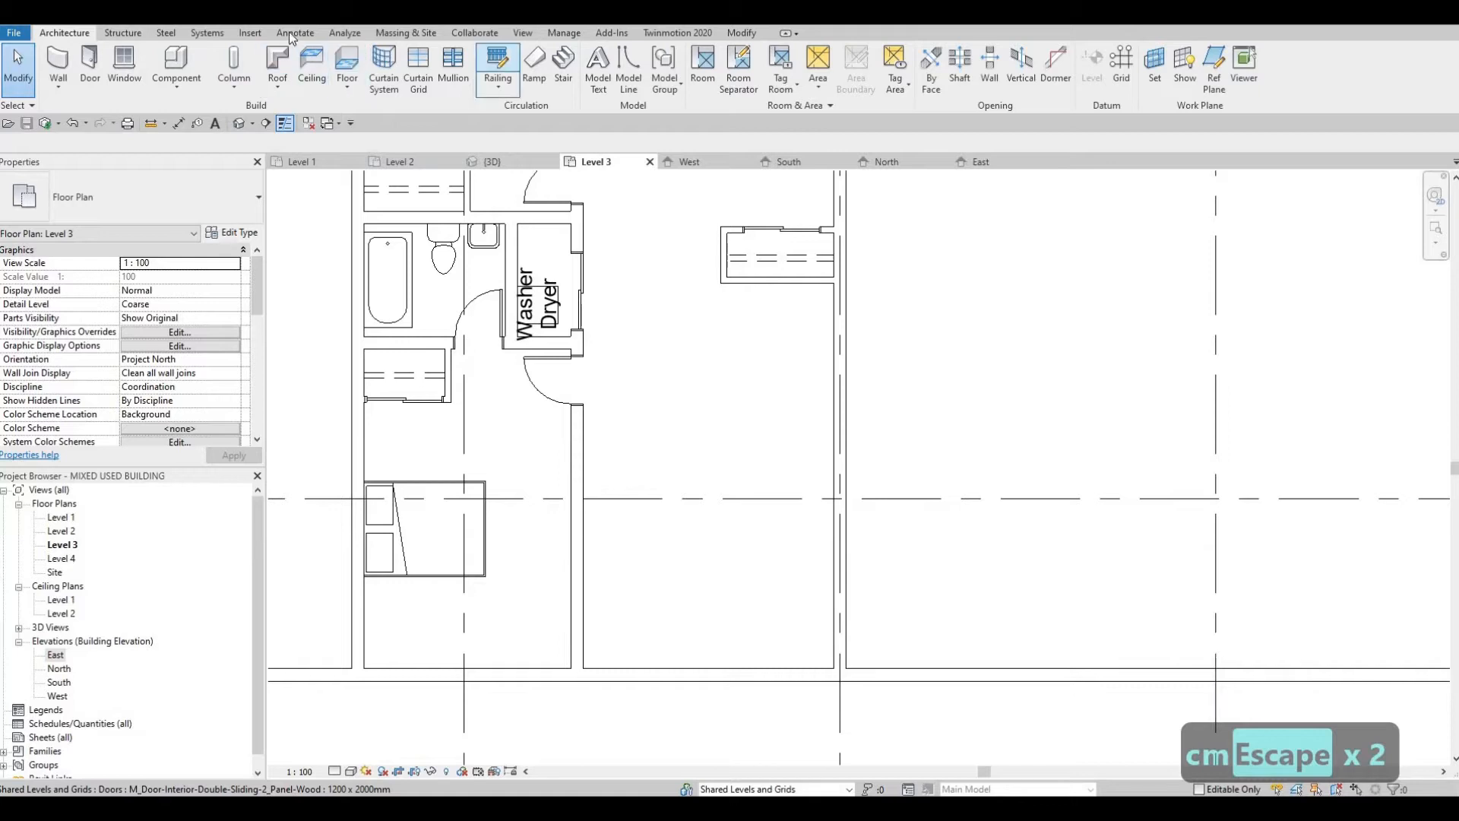
Step: Load the M_Counter Top-L Shaped w Sink family, overwriting the shared M_Sink Kitchen-Single sub-component with its version
click(633, 80)
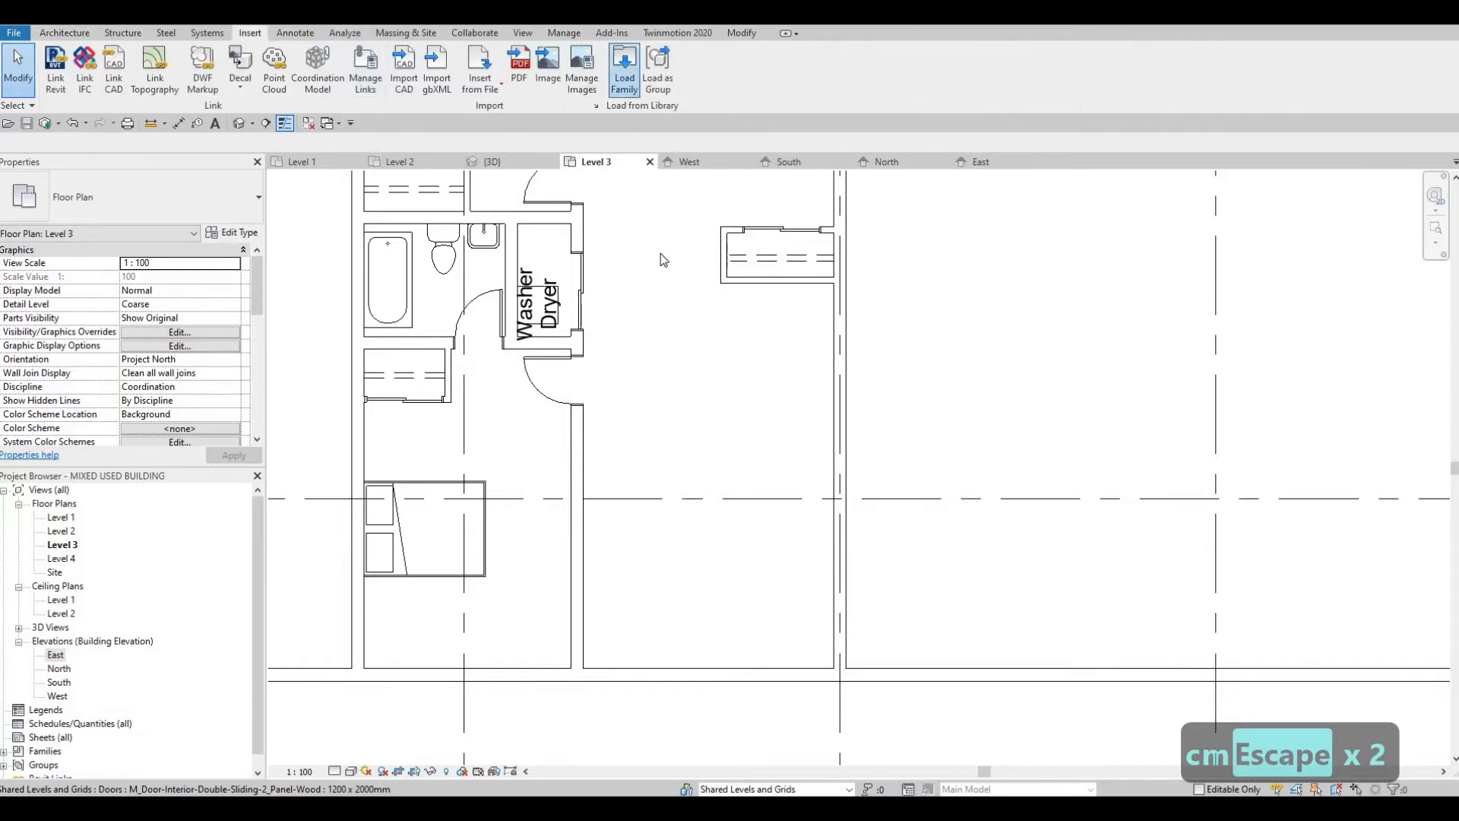
click(631, 313)
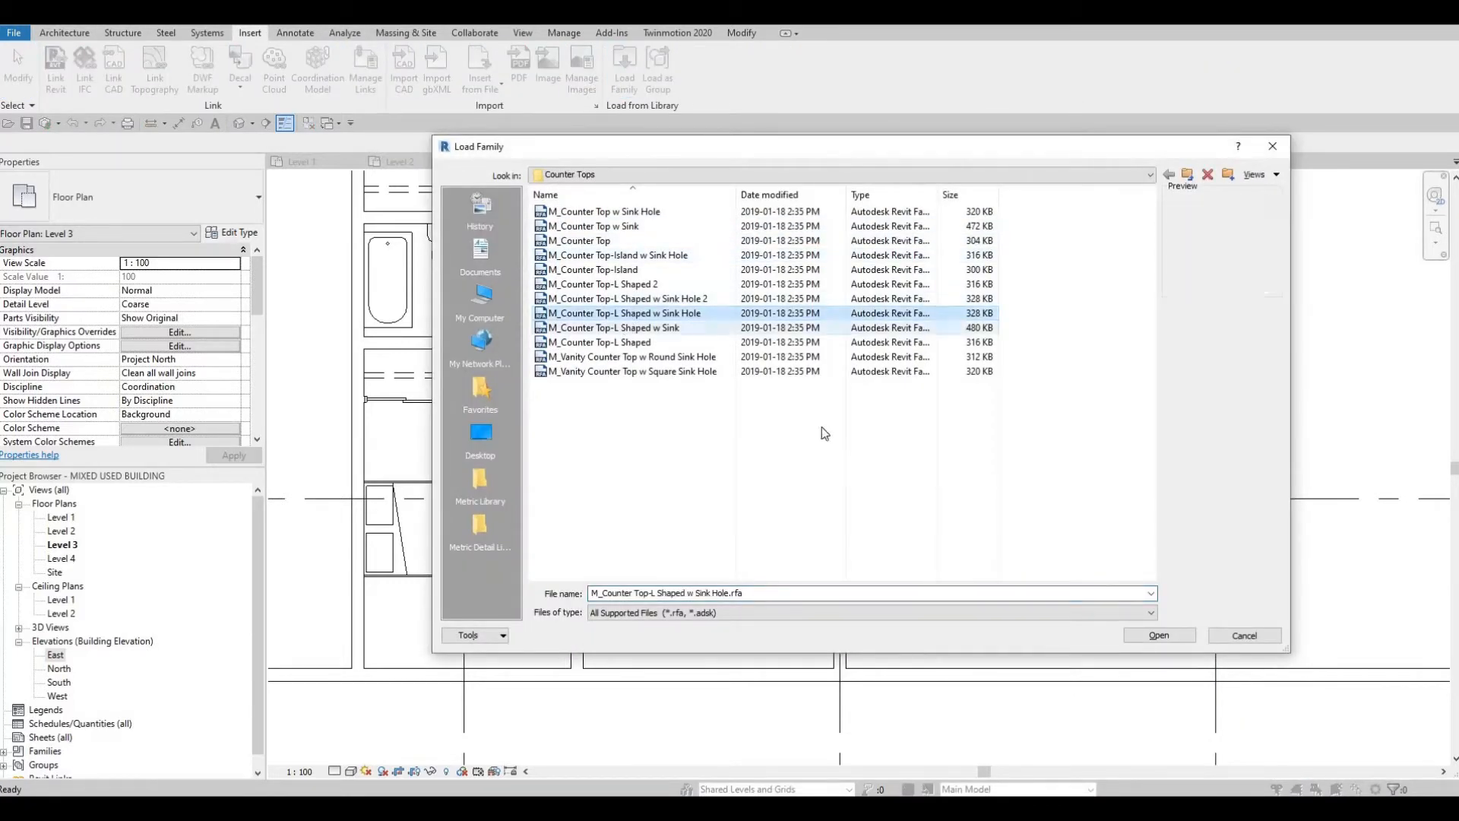
key(Down)
click(1142, 635)
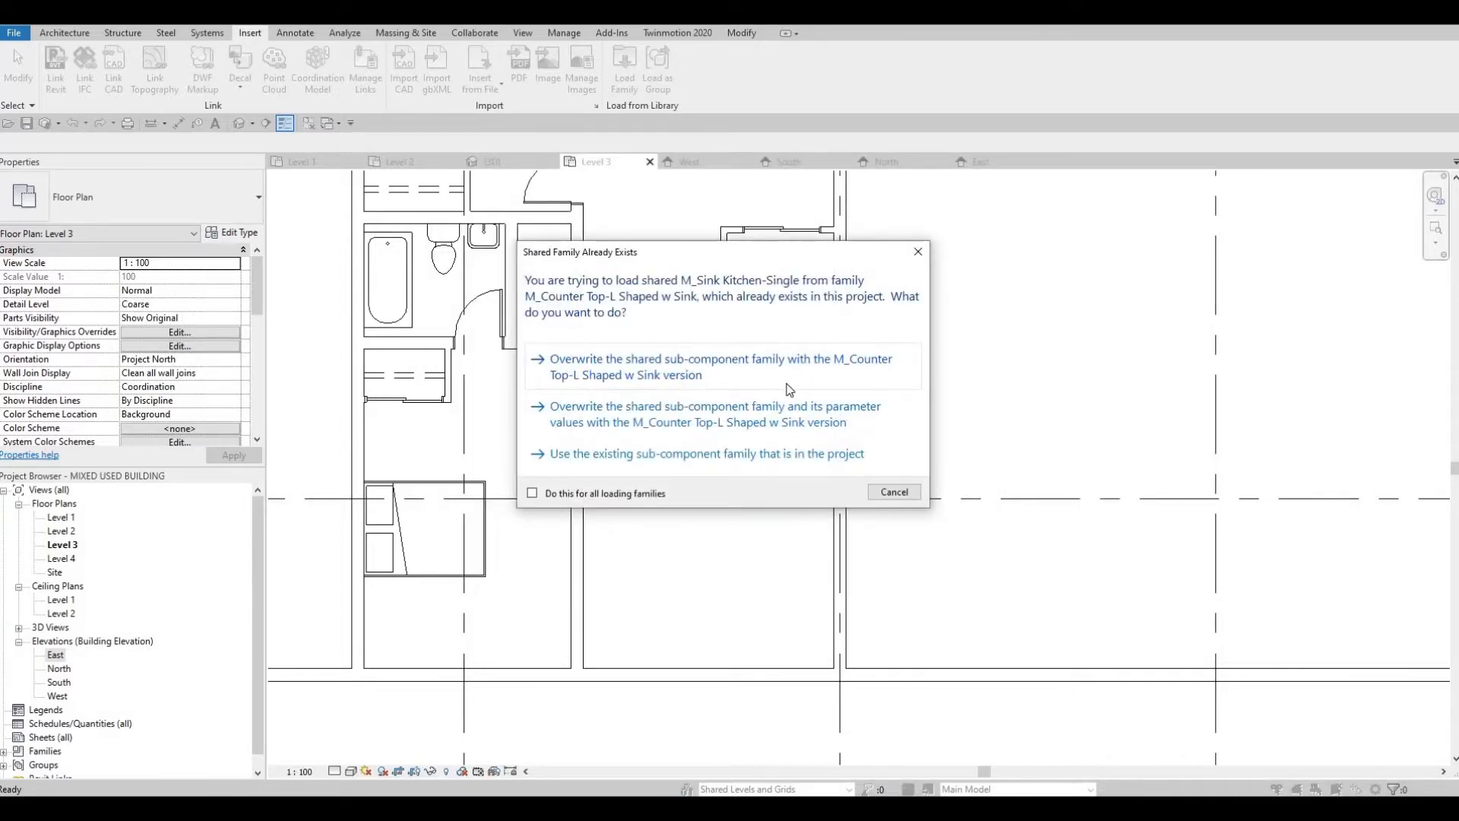
click(672, 372)
click(766, 424)
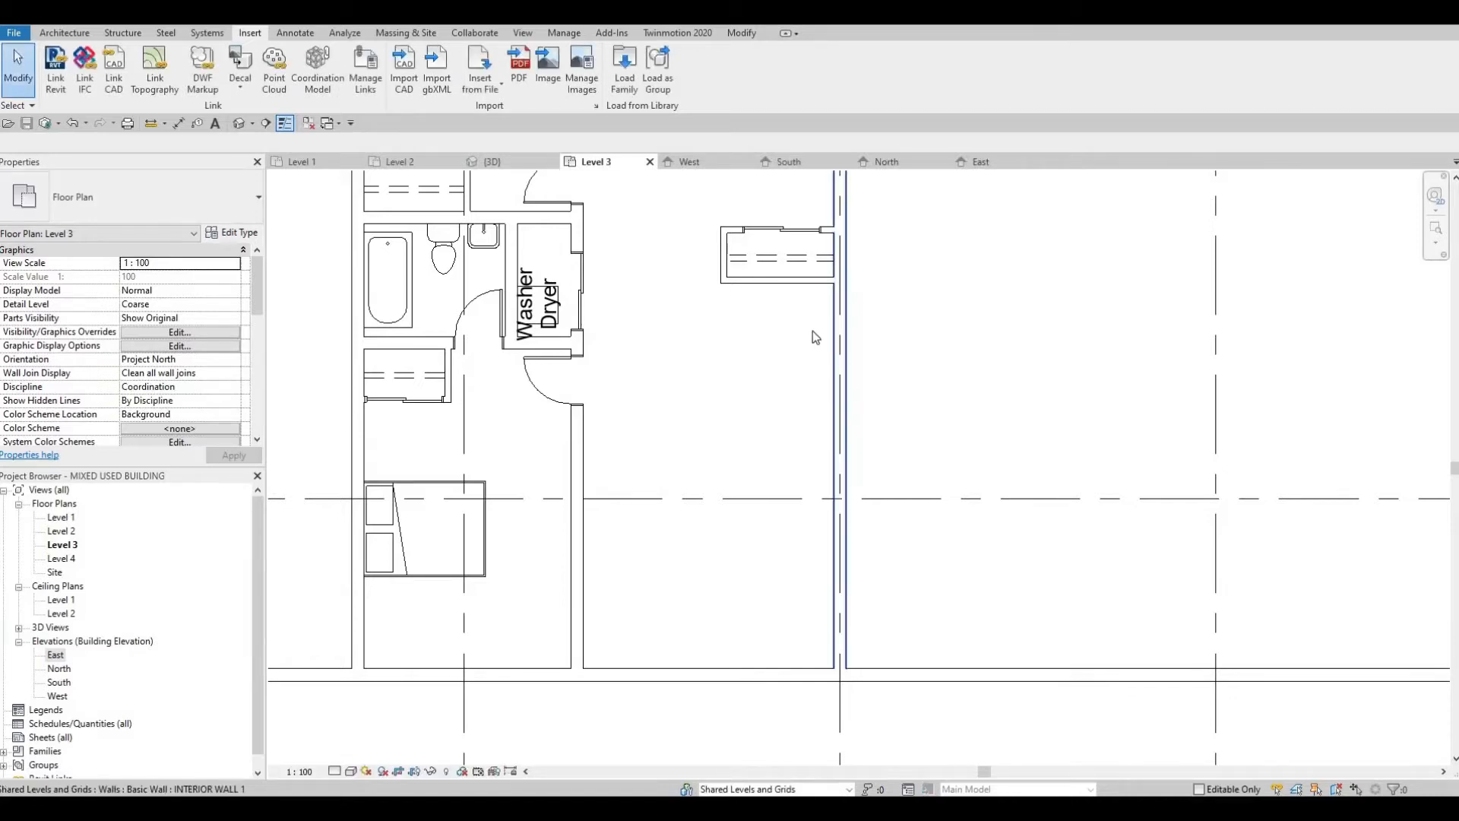
Step: Place the M_Counter Top-L Shaped w Sink component in the corner below the closet, rotated so its sink leg runs along the east wall
click(64, 33)
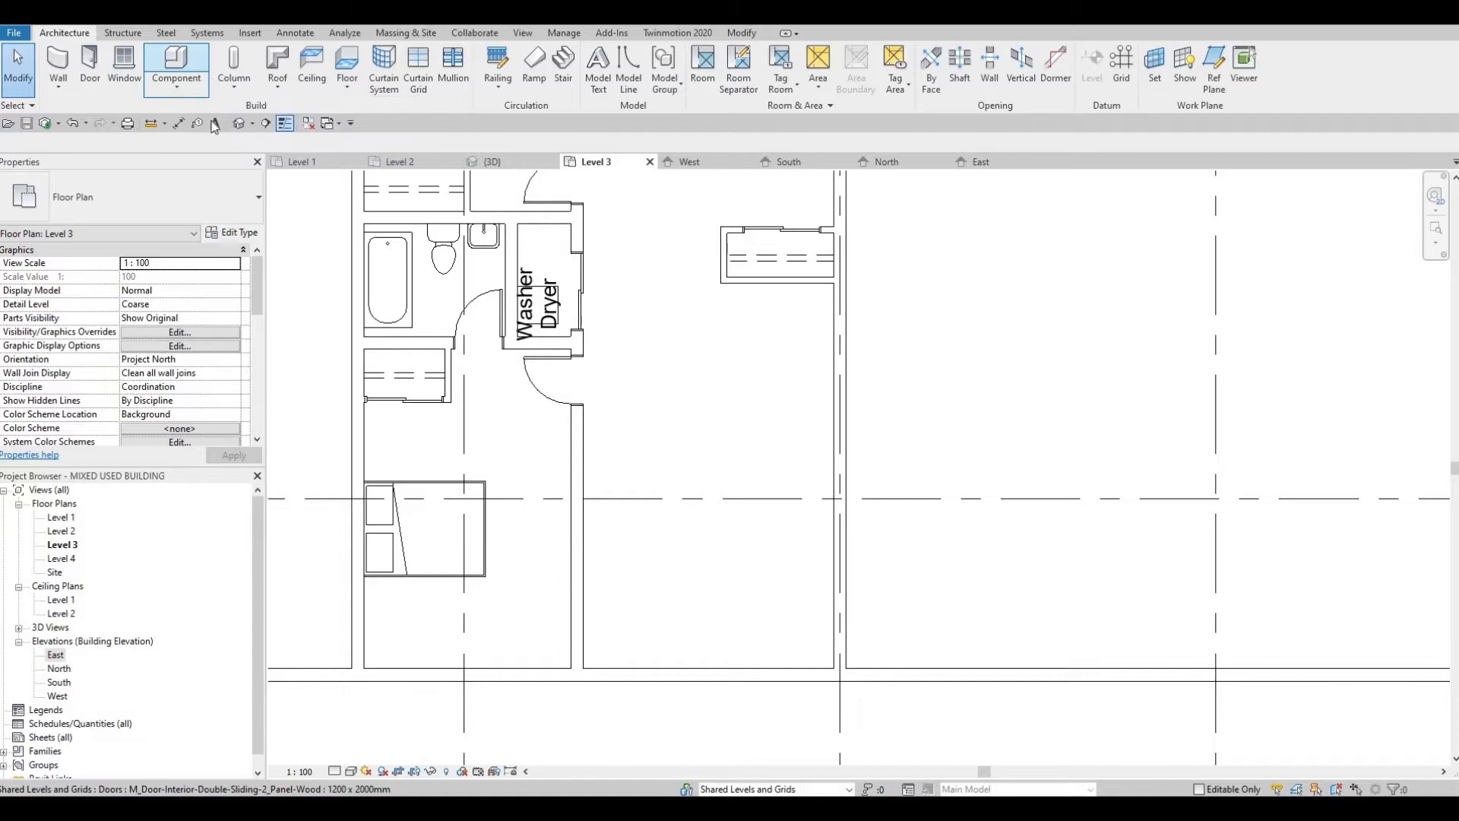
click(181, 65)
key(space)
key(space)
key(space)
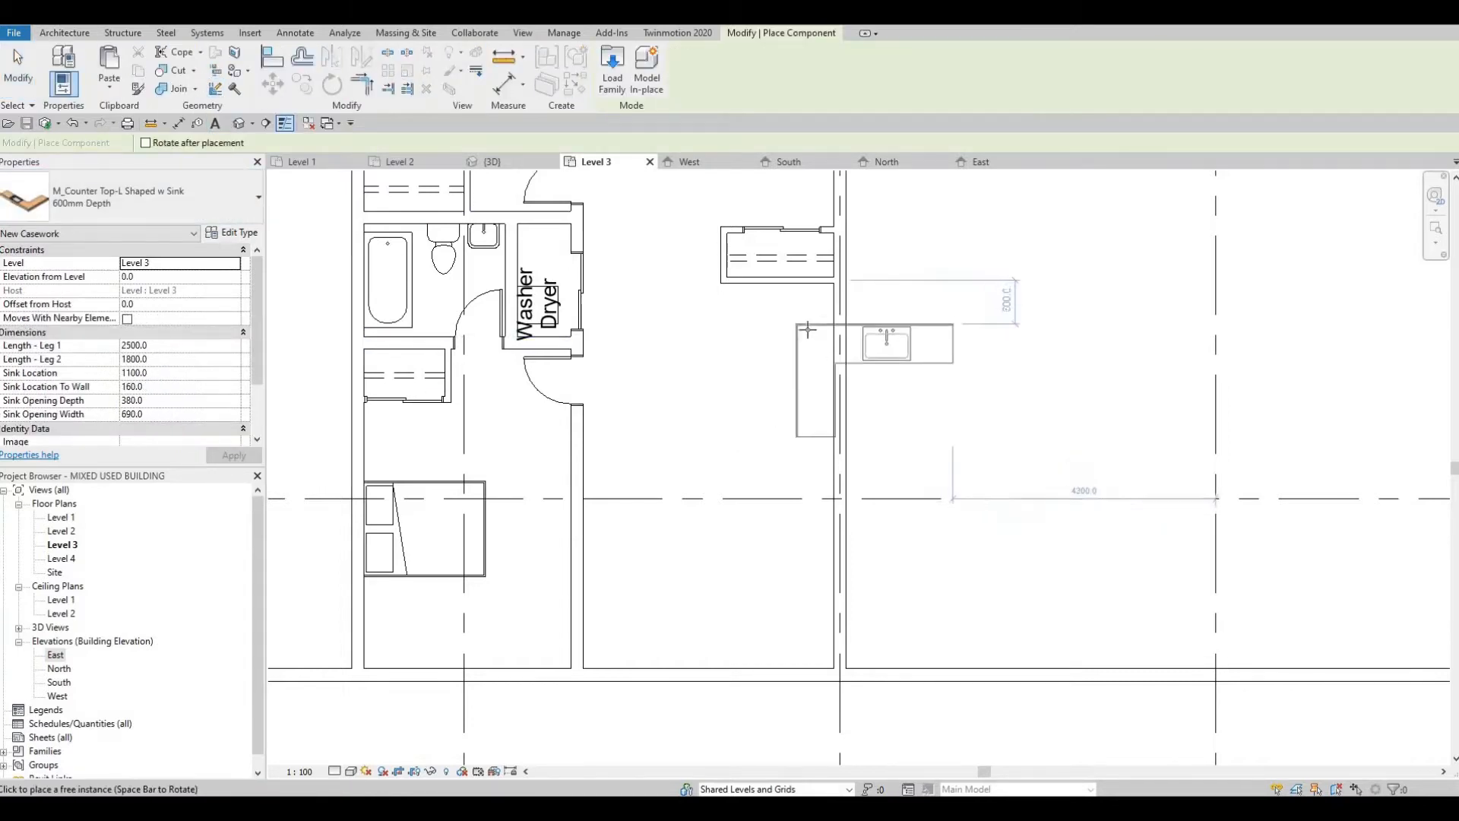
scroll(831, 288, up, 2)
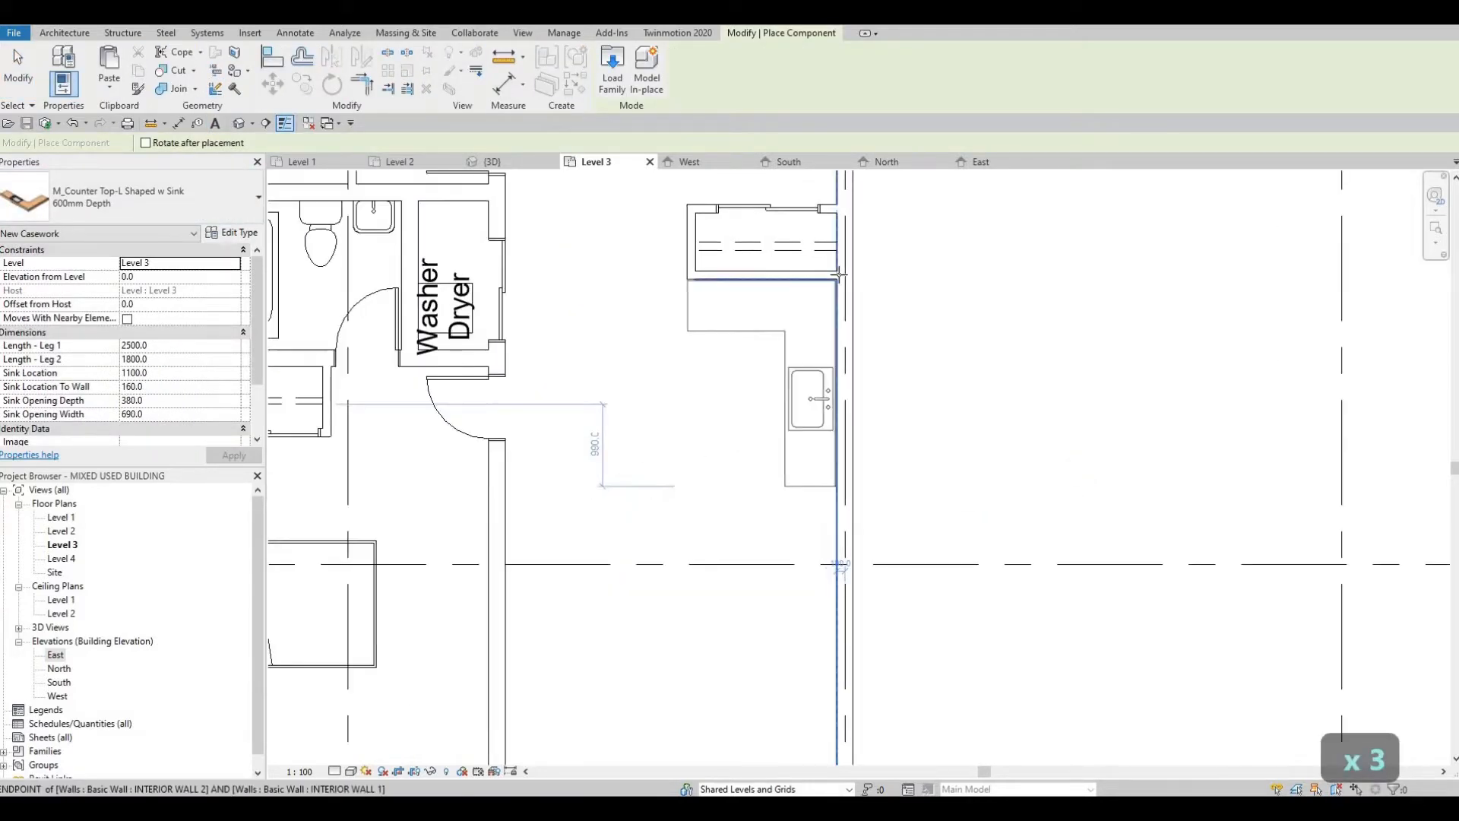
scroll(839, 275, up, 2)
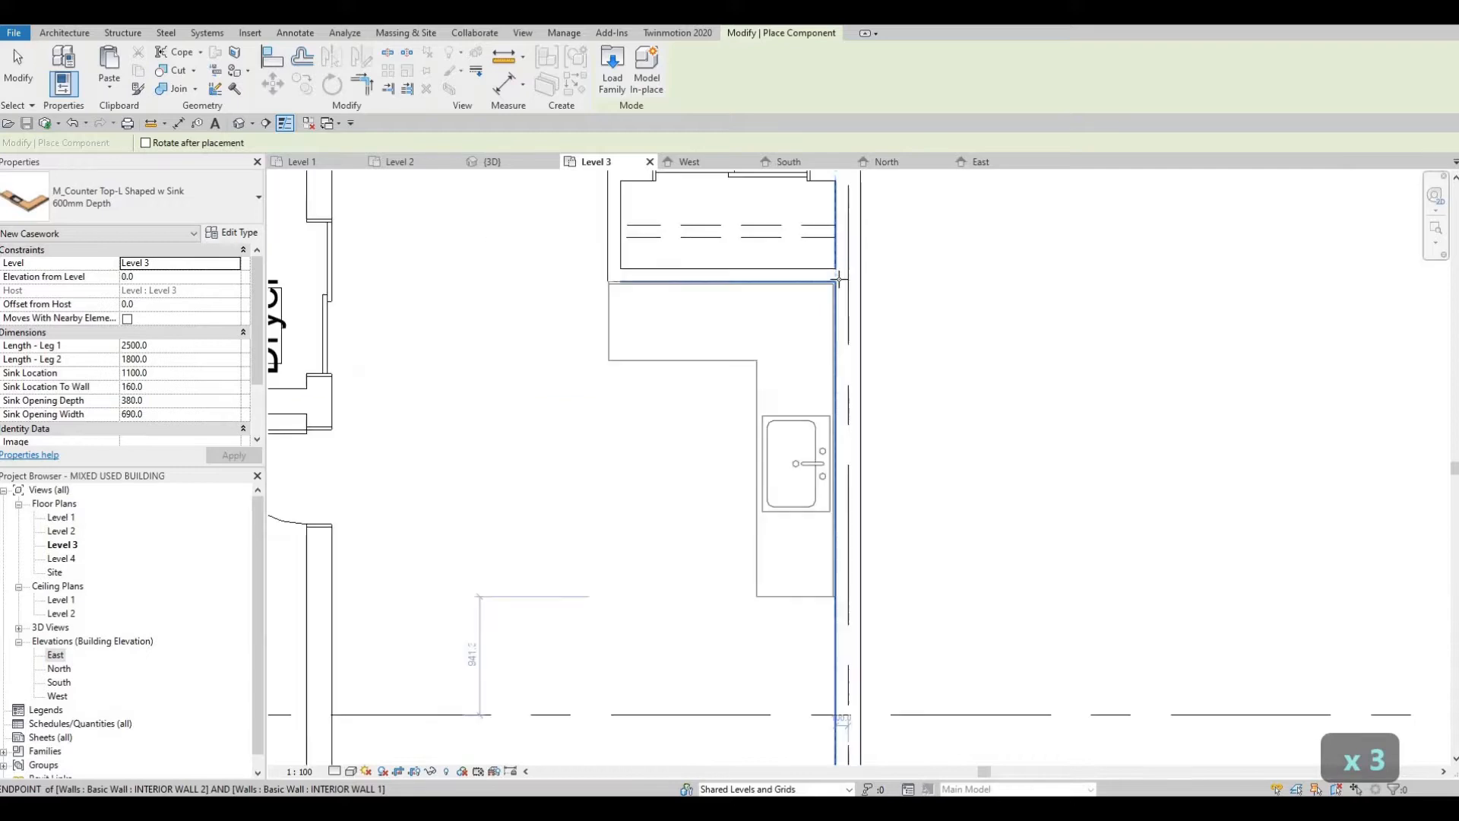
click(697, 361)
key(Escape)
key(Escape)
scroll(729, 380, down, 3)
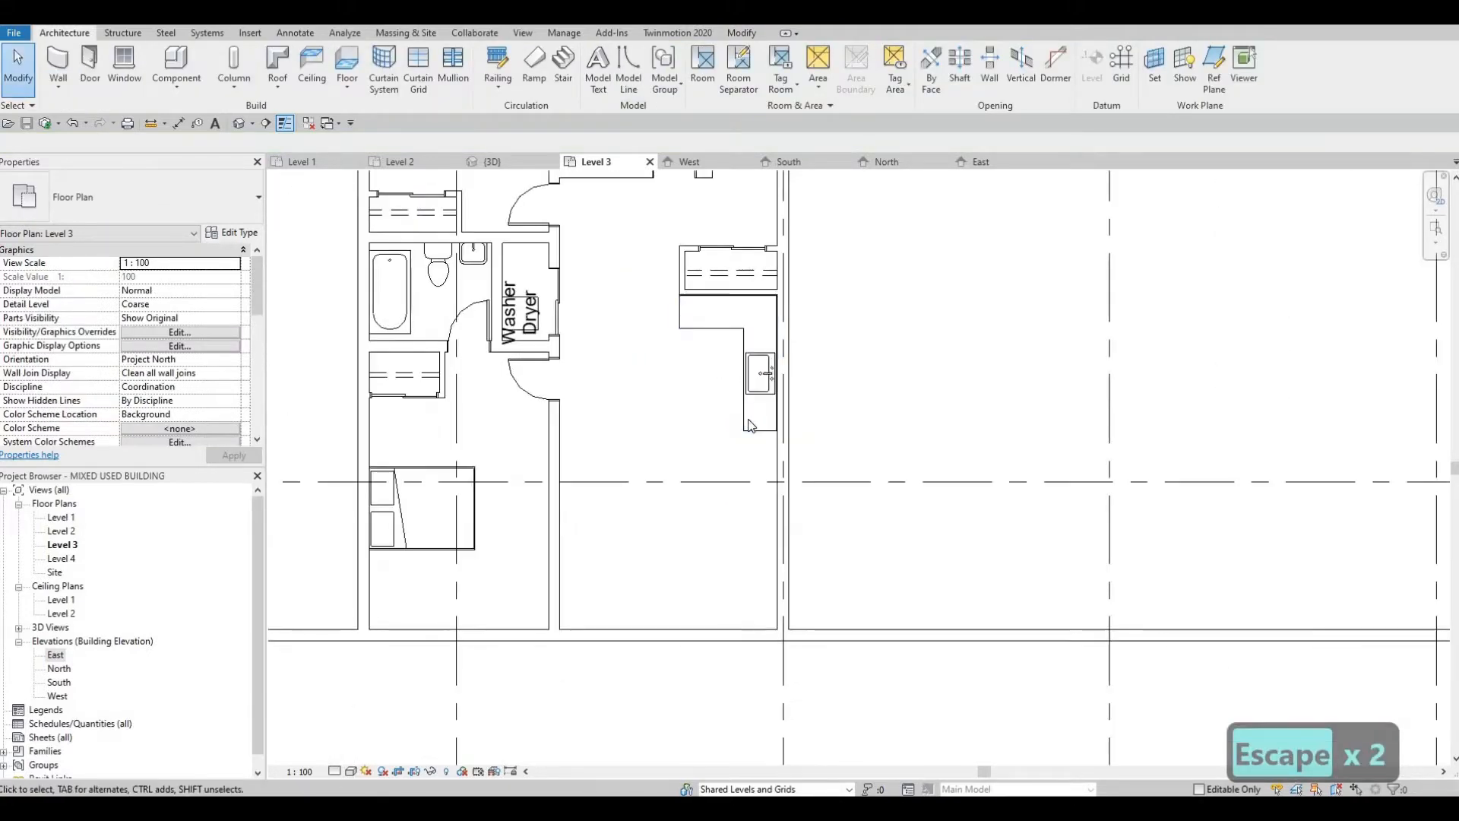
Step: Browse the Canada metric family library to the Mid-Range folder under Specialty Equipment, Domestic for loading a family
click(251, 33)
click(624, 67)
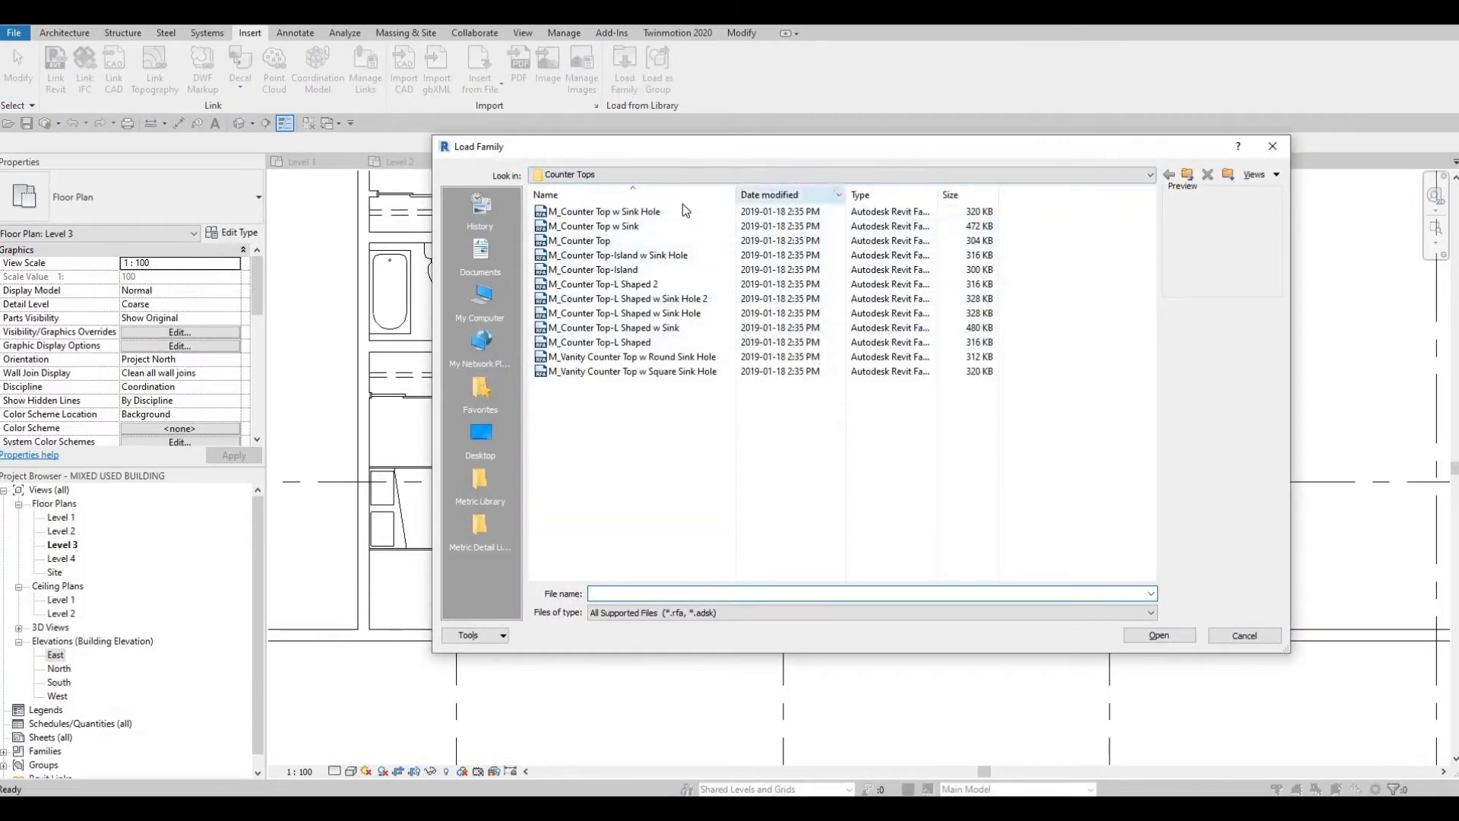
click(727, 174)
click(646, 202)
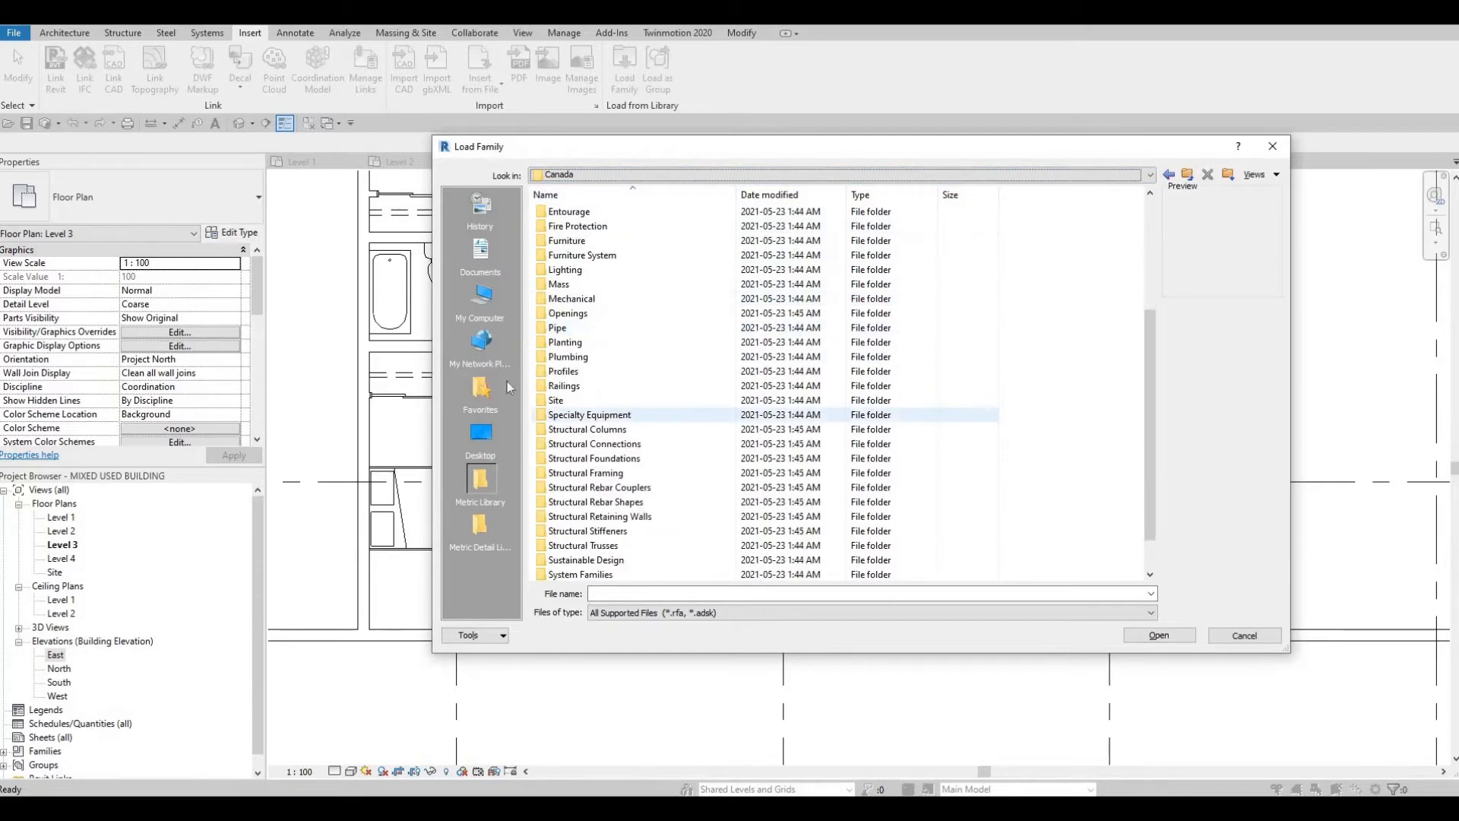
scroll(654, 425, down, 1)
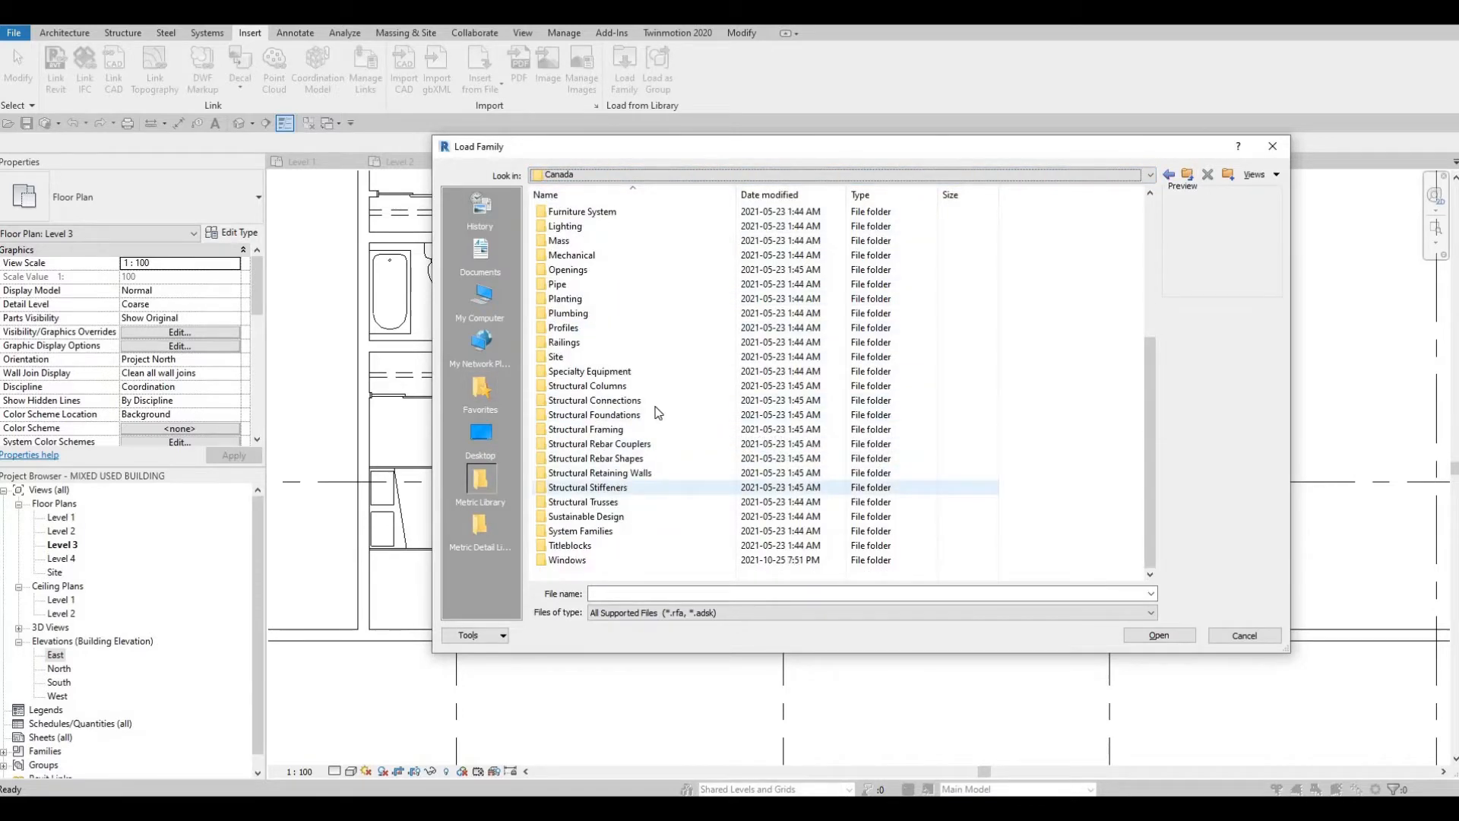
double_click(607, 371)
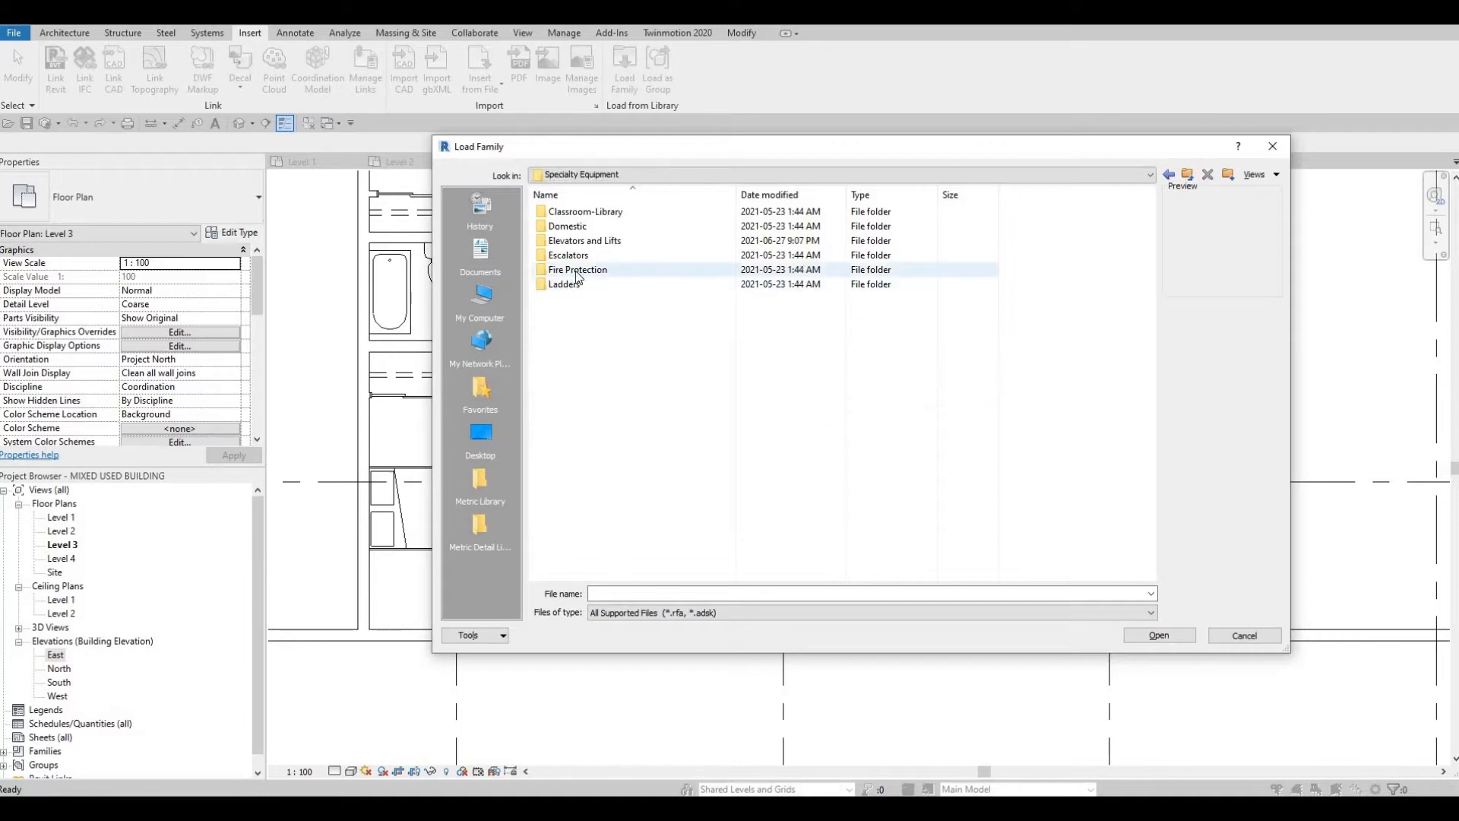
double_click(585, 227)
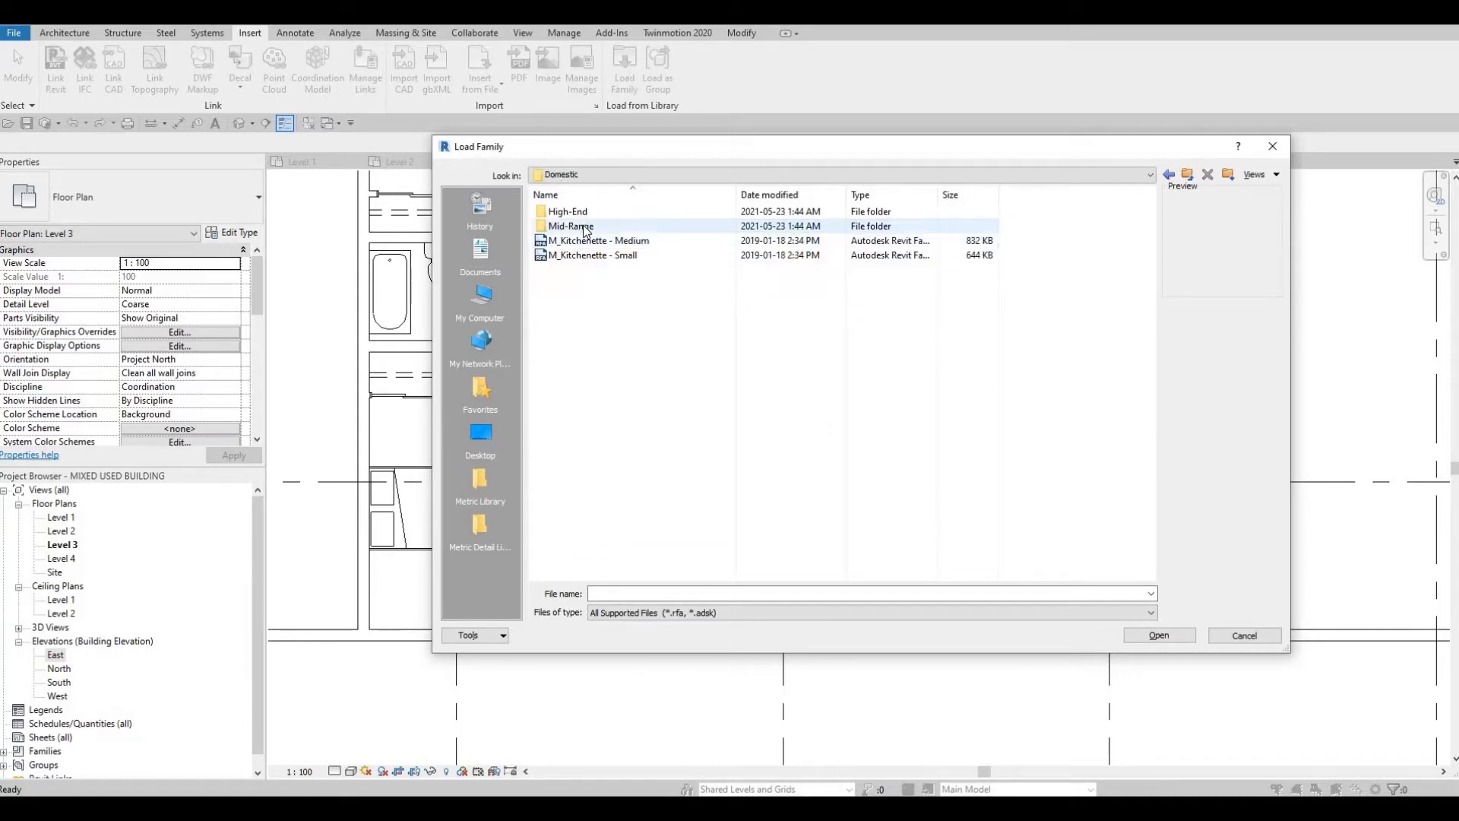
double_click(585, 227)
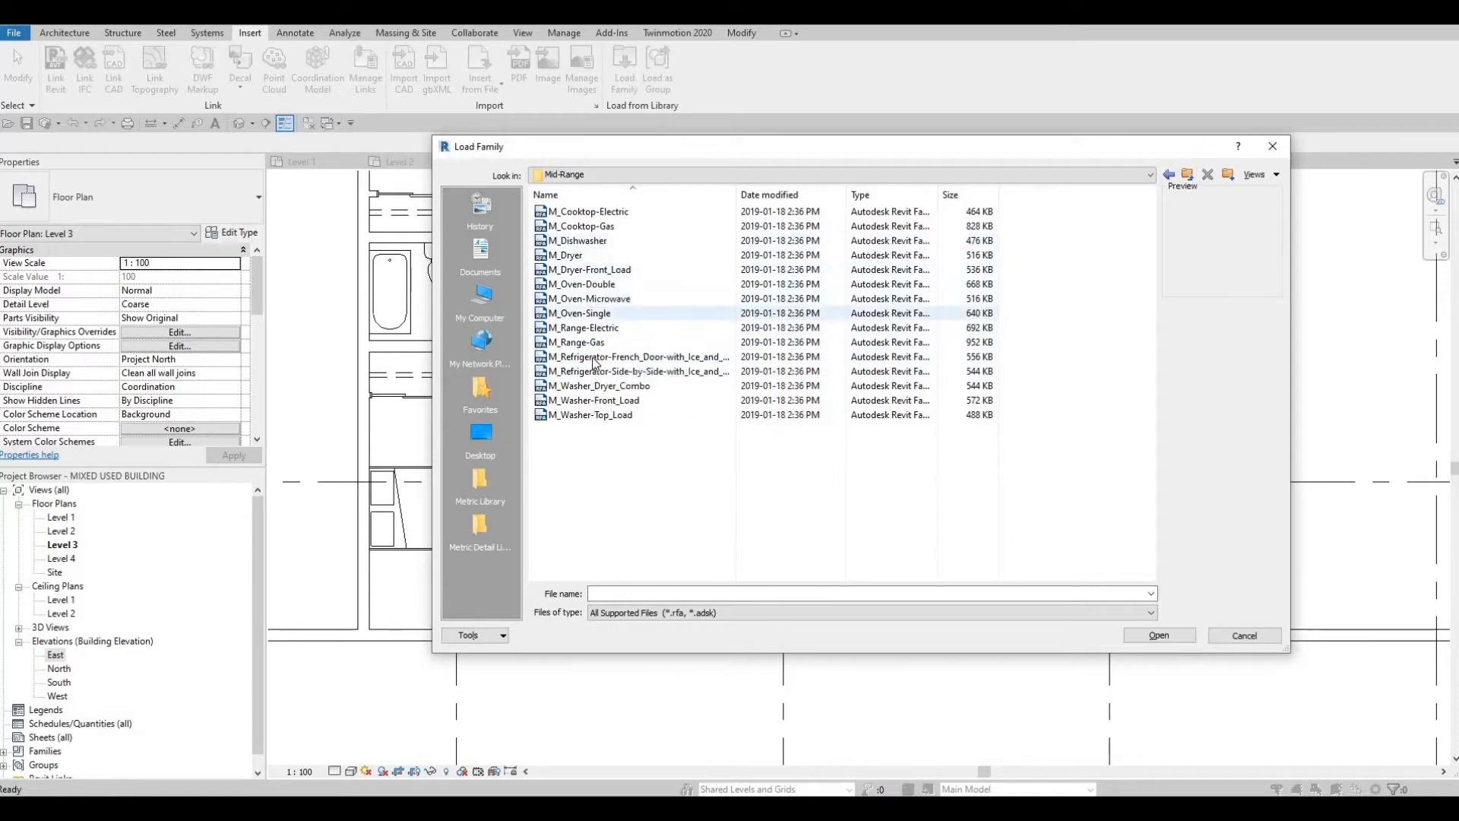
Step: Load the M_Refrigerator-French_Door-with_Ice_and_Water_Dispenser family
click(592, 357)
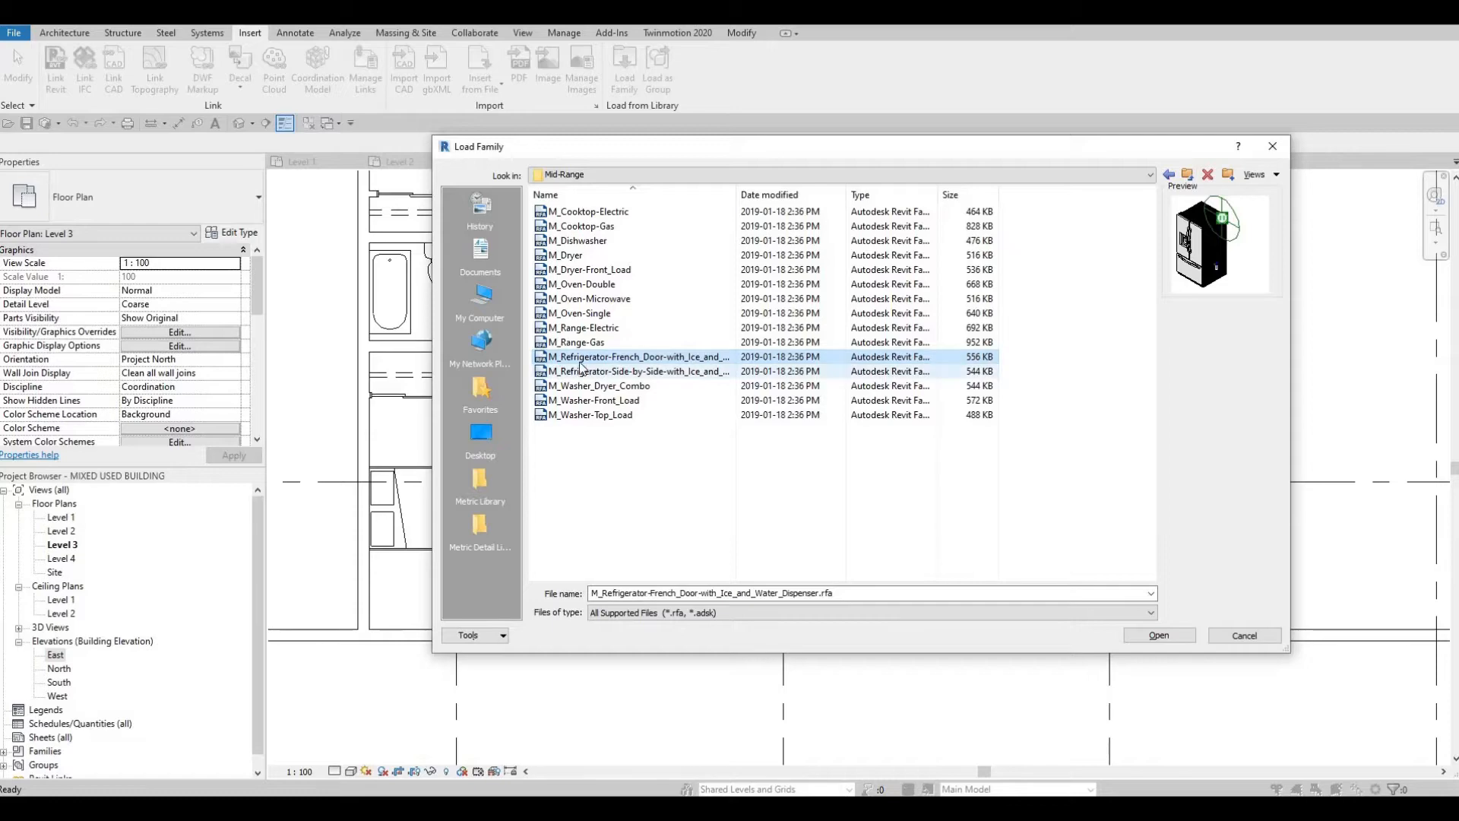
click(576, 386)
click(580, 359)
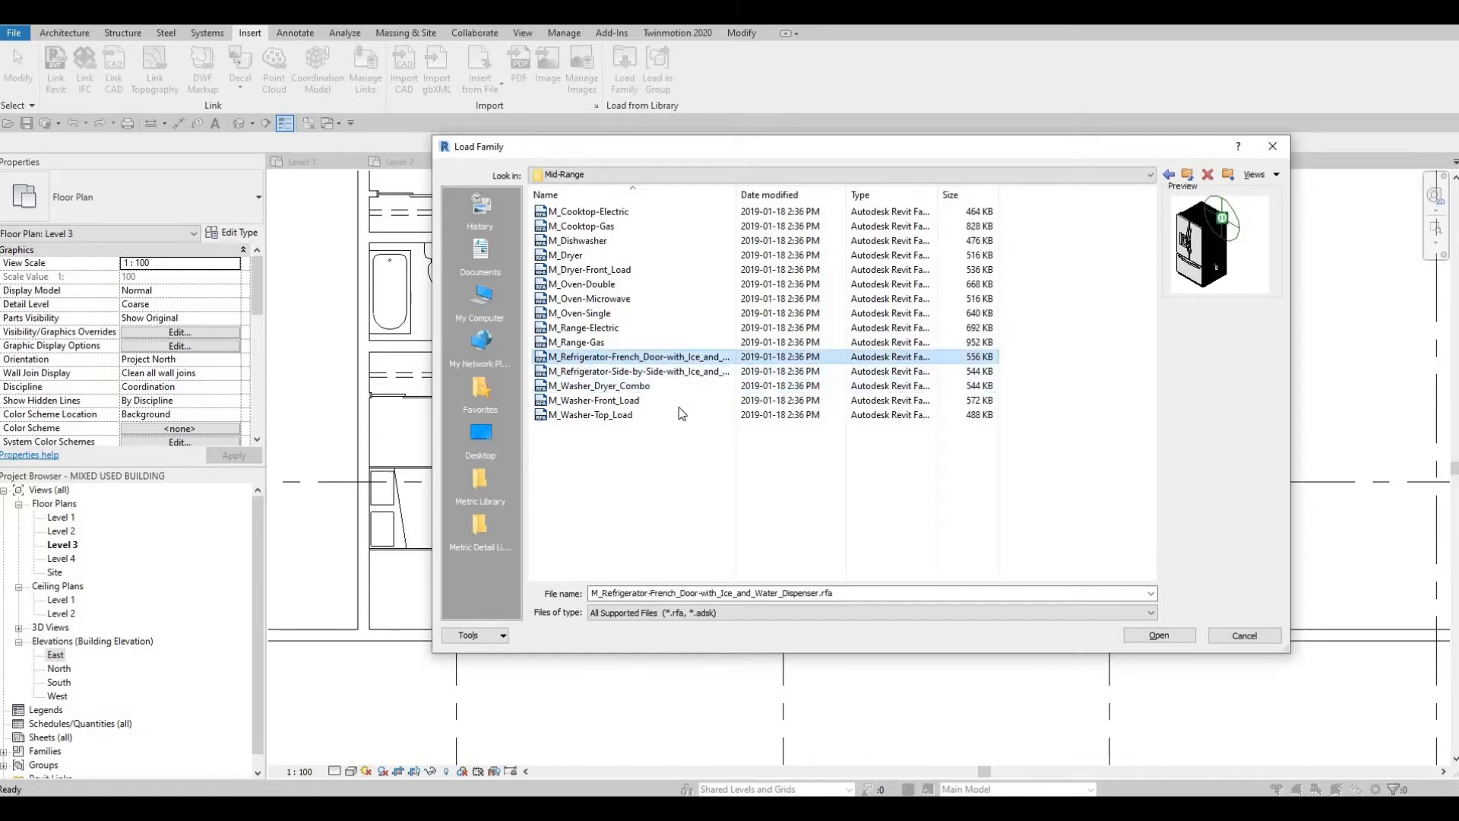
click(1155, 634)
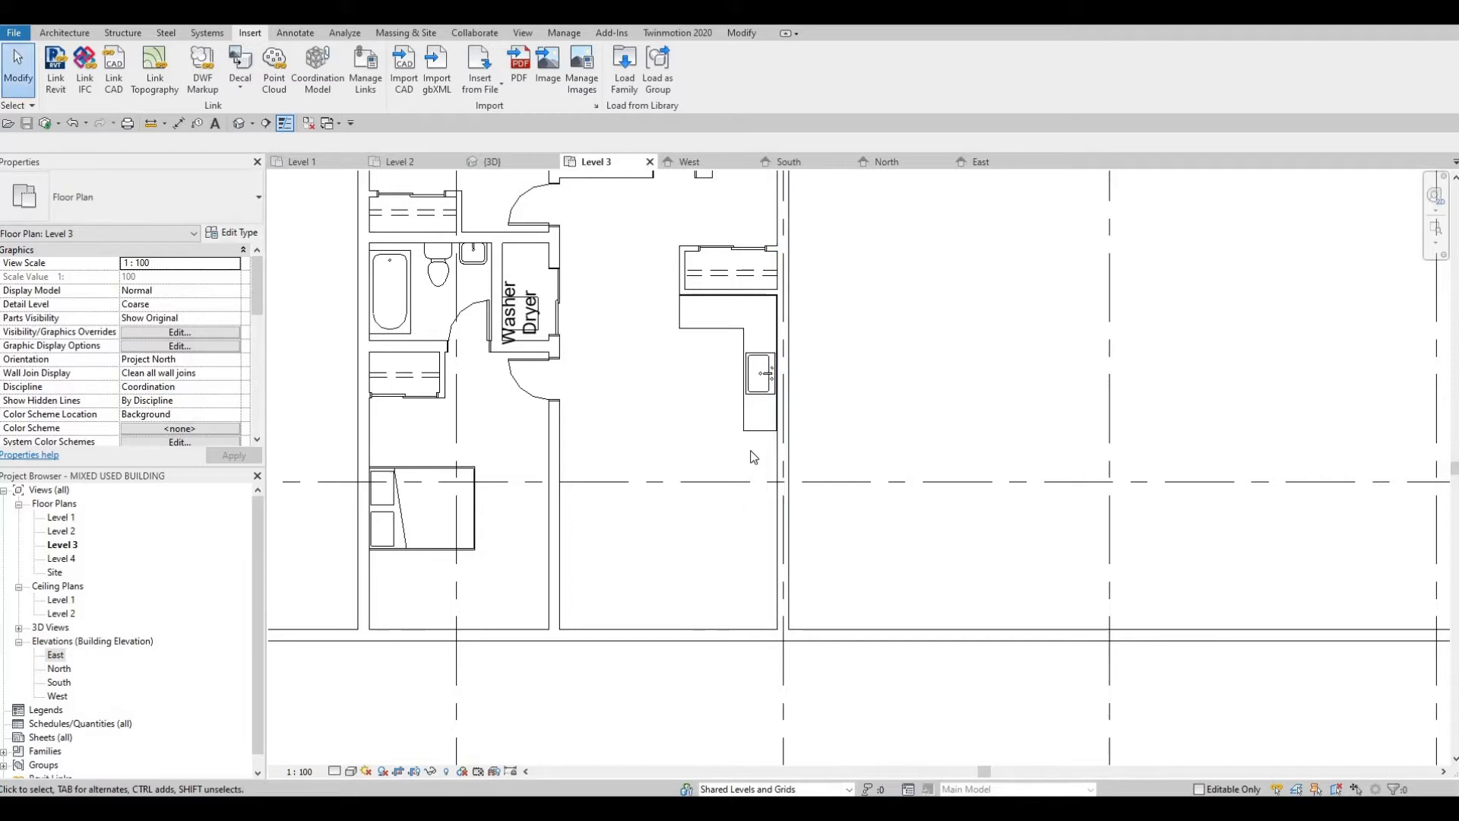
Step: Place the 900mm French door refrigerator against the east wall at the lower end of the counter, rotated to face into the room
key(c)
key(m)
scroll(763, 452, up, 2)
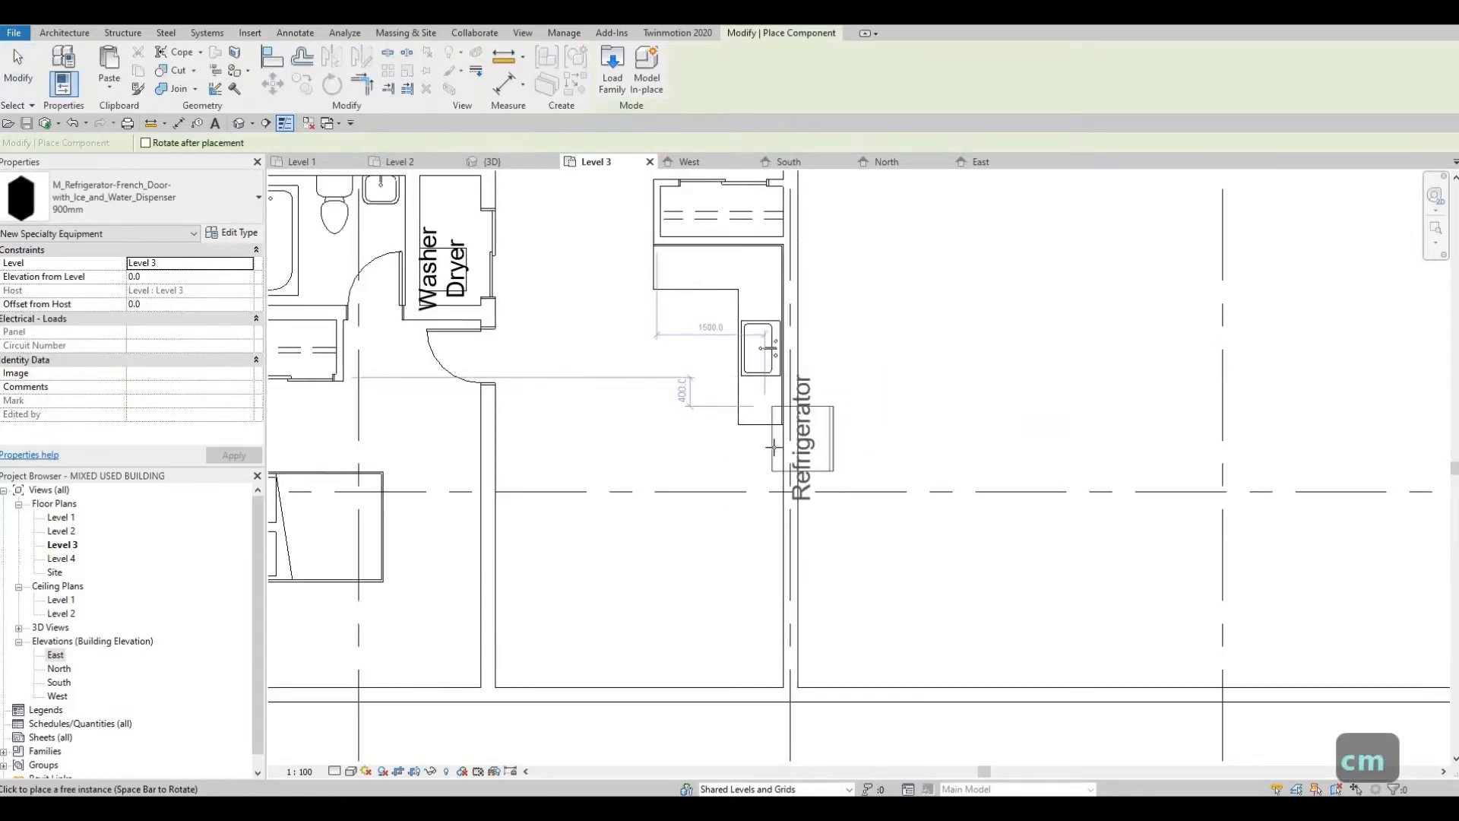
key(space)
key(space)
key(space)
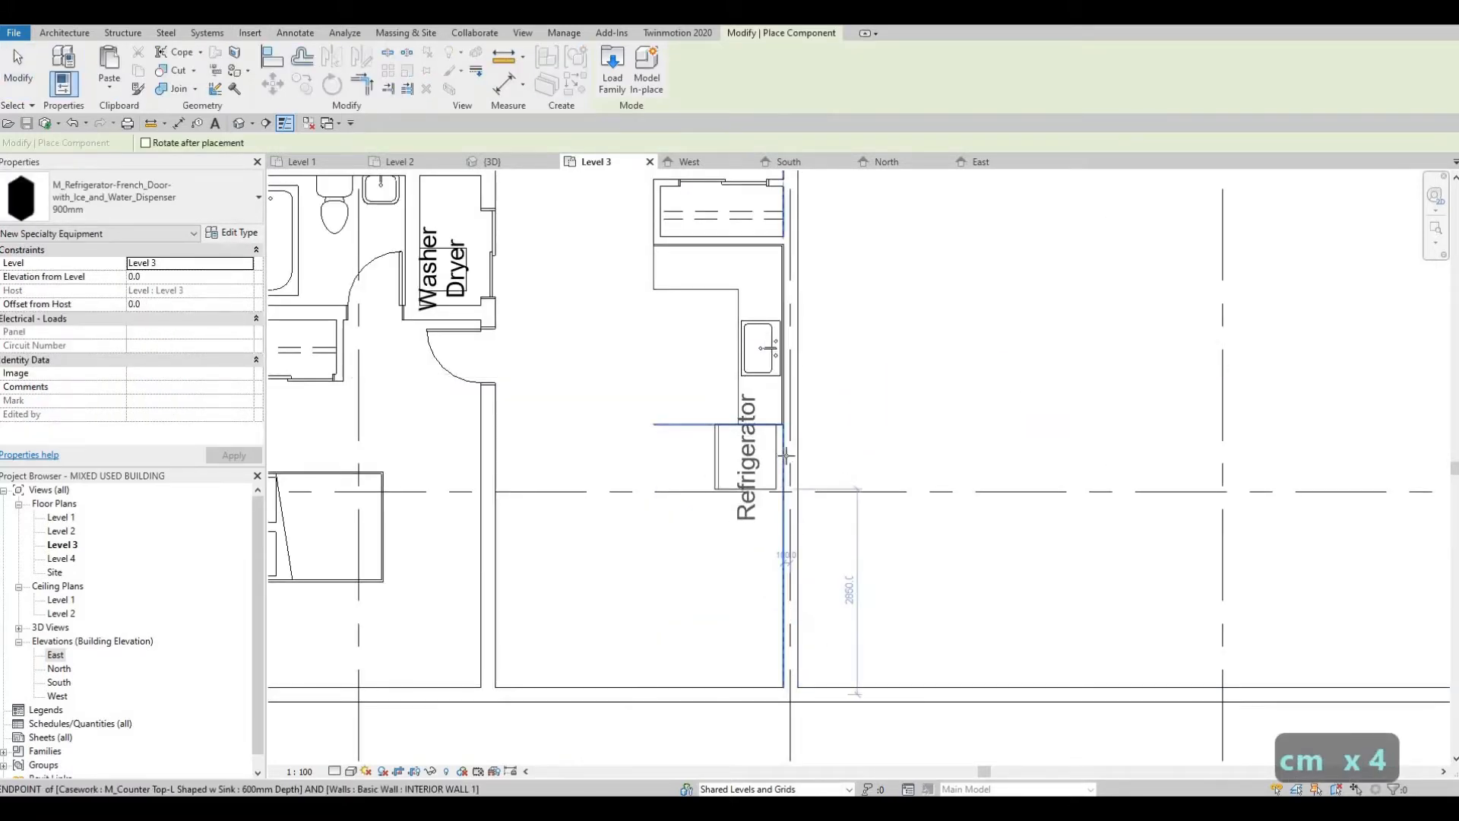
scroll(798, 450, up, 2)
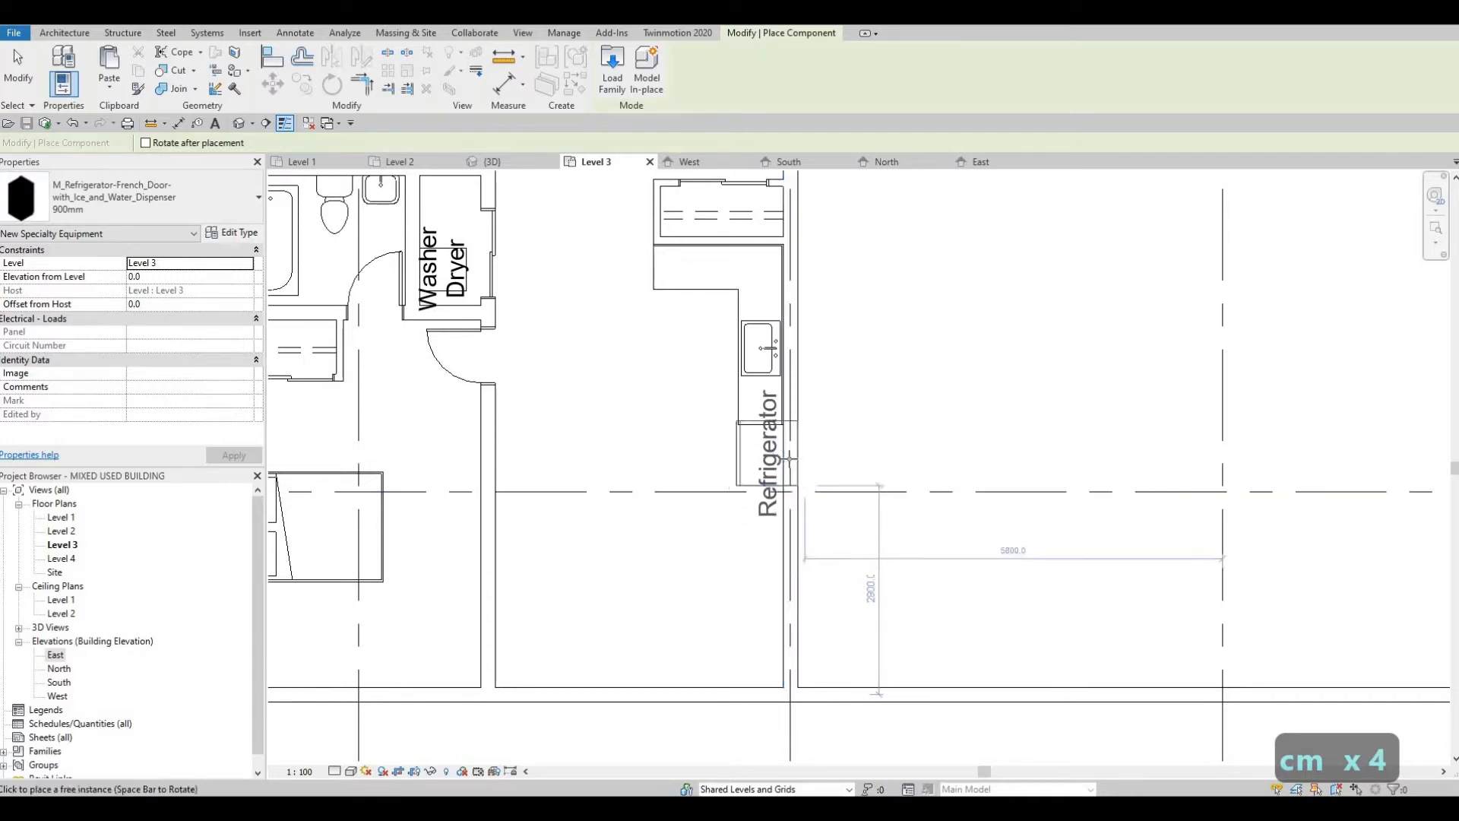
scroll(785, 464, up, 2)
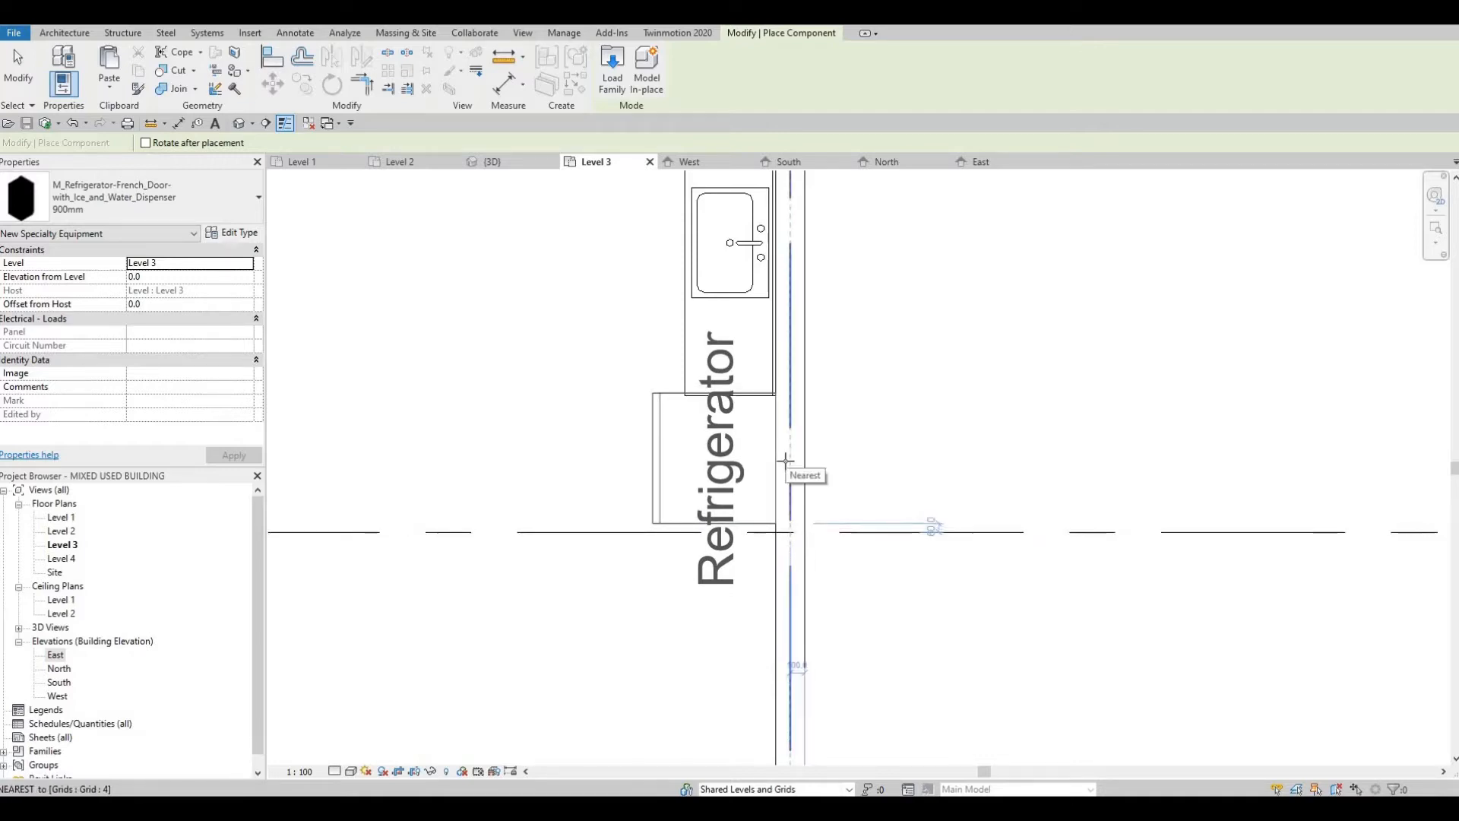
click(785, 460)
key(Escape)
key(Escape)
key(Escape)
scroll(773, 418, down, 2)
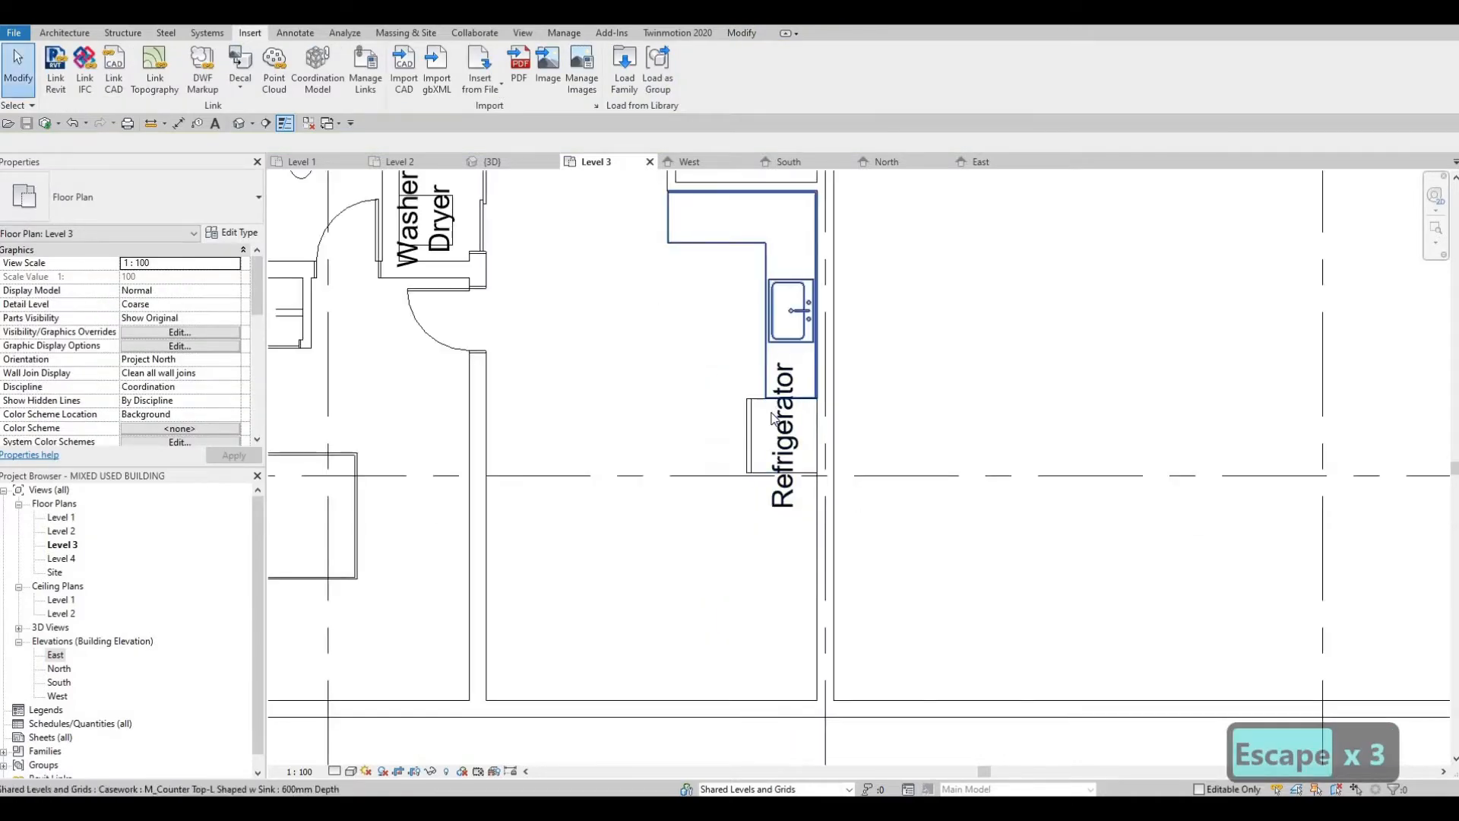
scroll(774, 418, down, 2)
Step: Turn off Show Label in the type properties of the placed refrigerator
click(796, 446)
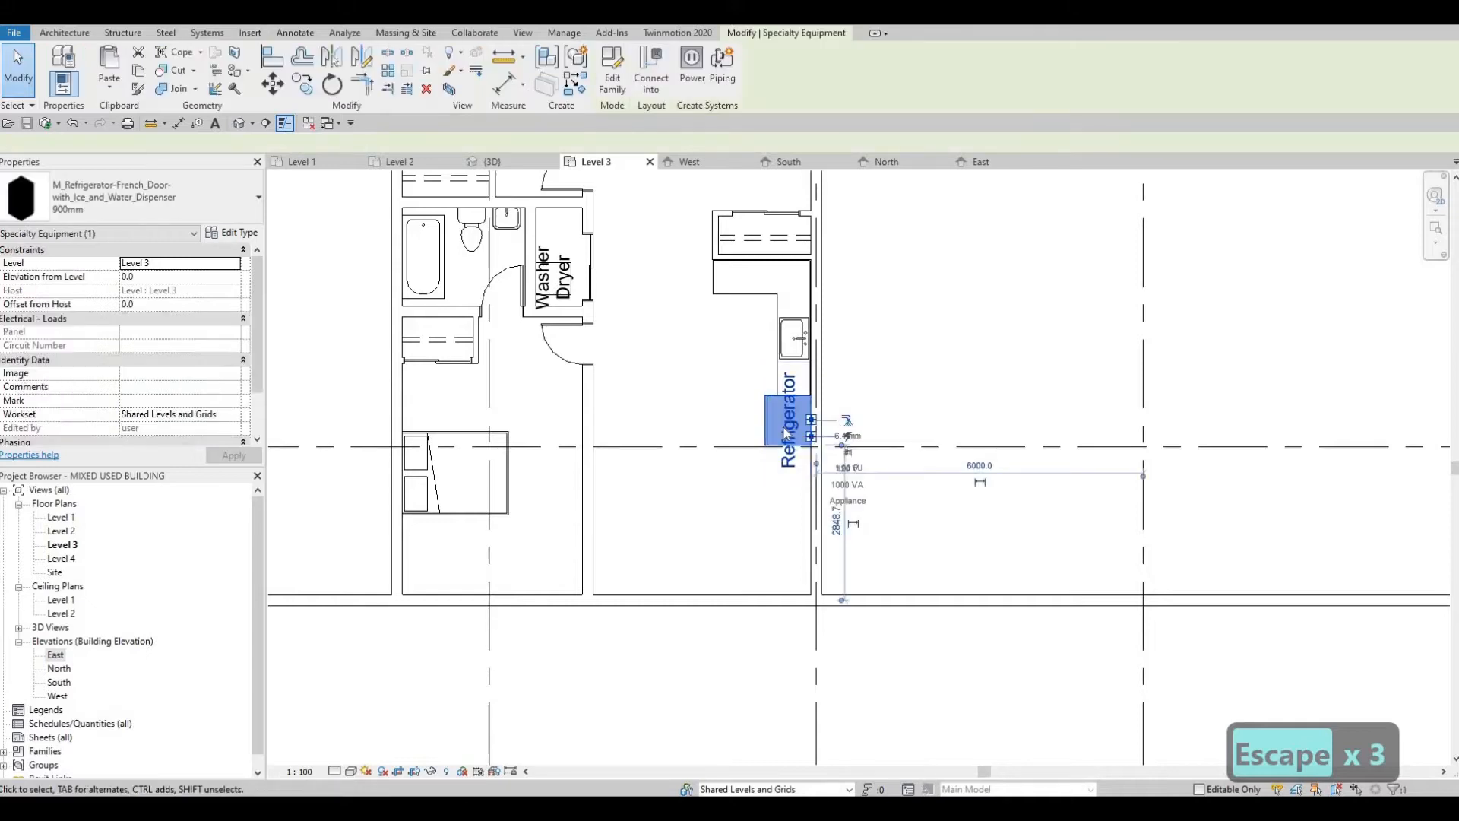
key(Escape)
click(784, 435)
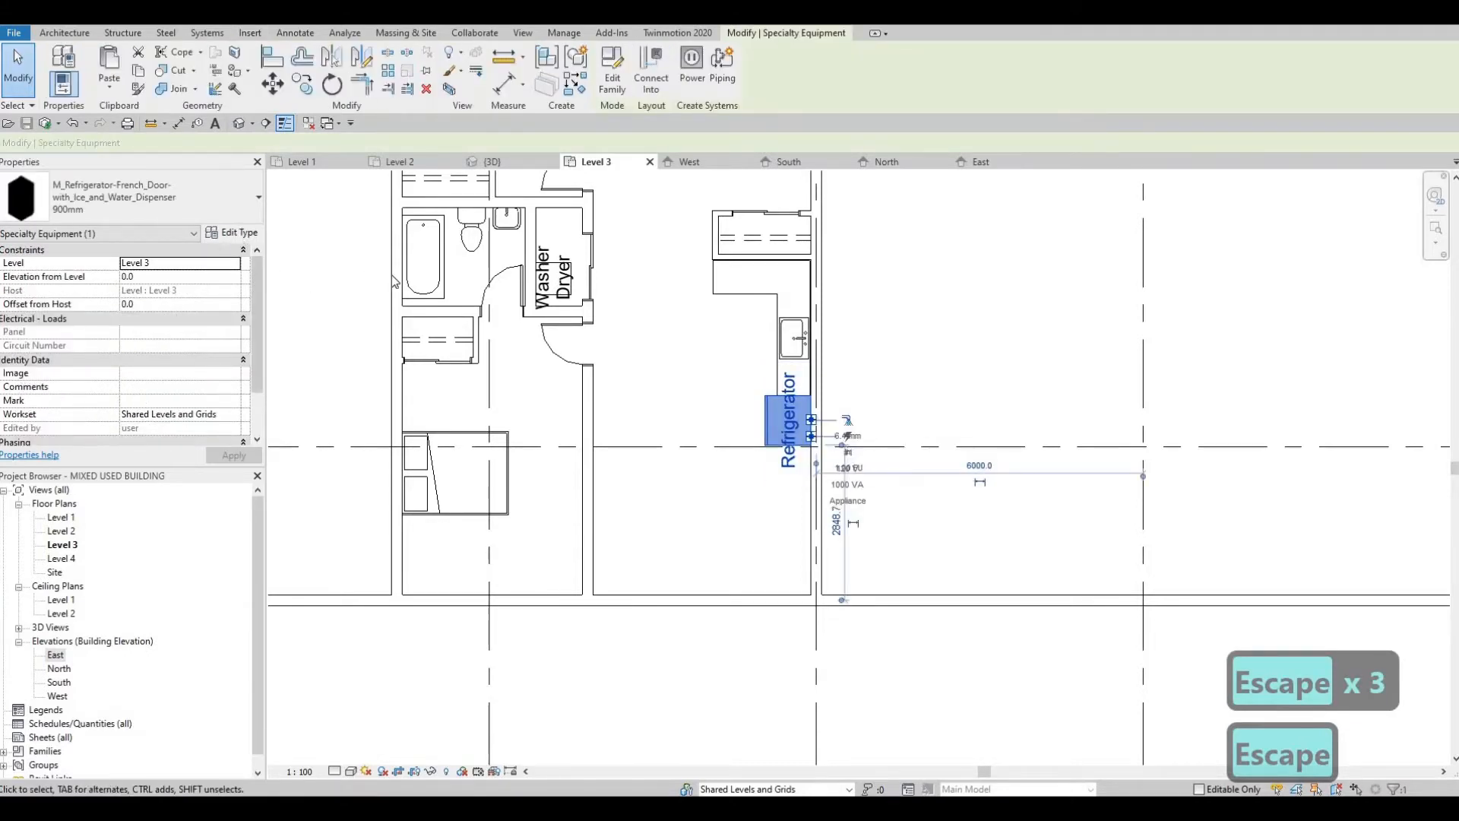
click(232, 232)
click(829, 274)
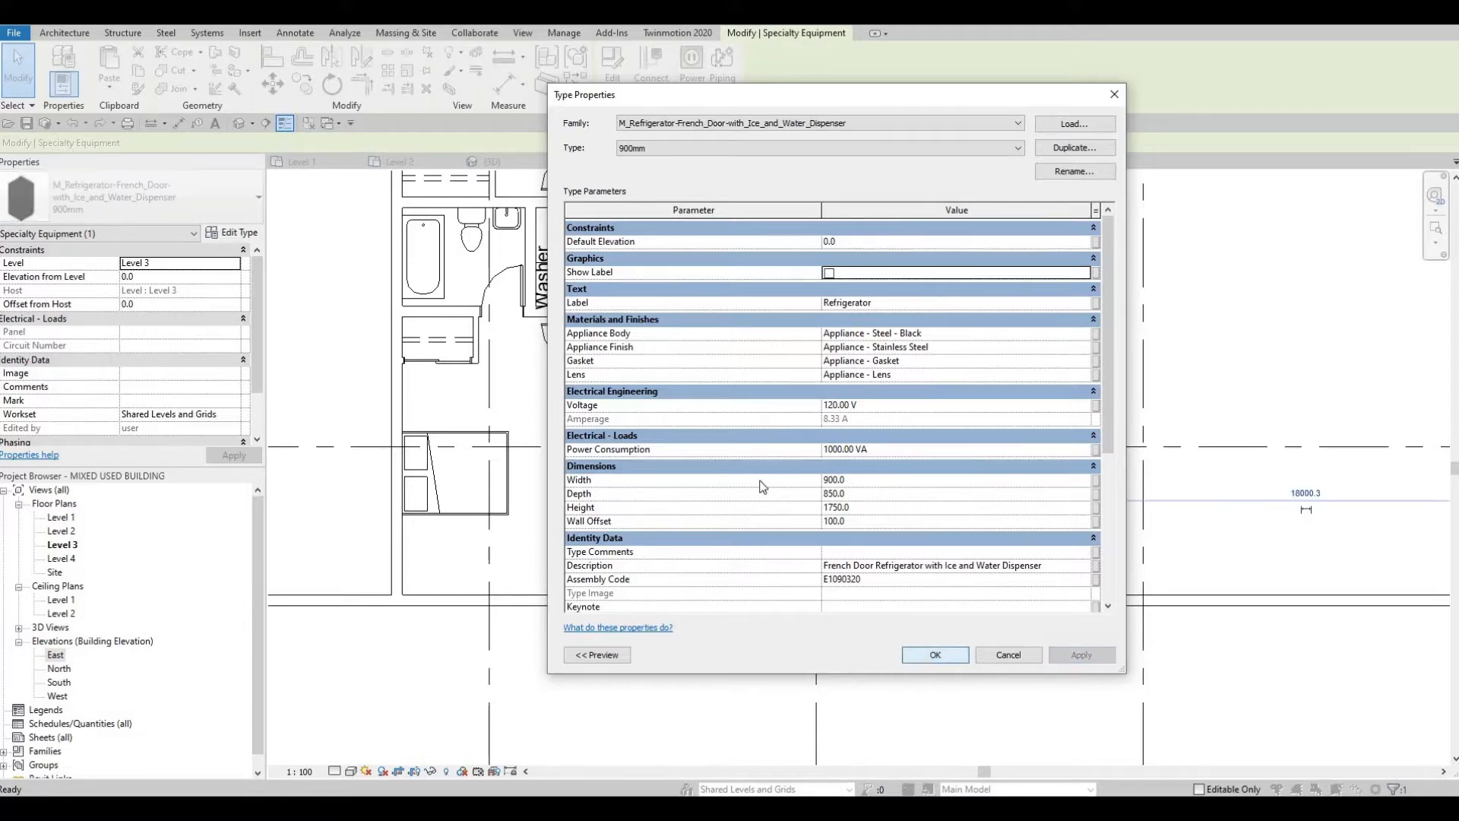
click(946, 652)
key(Escape)
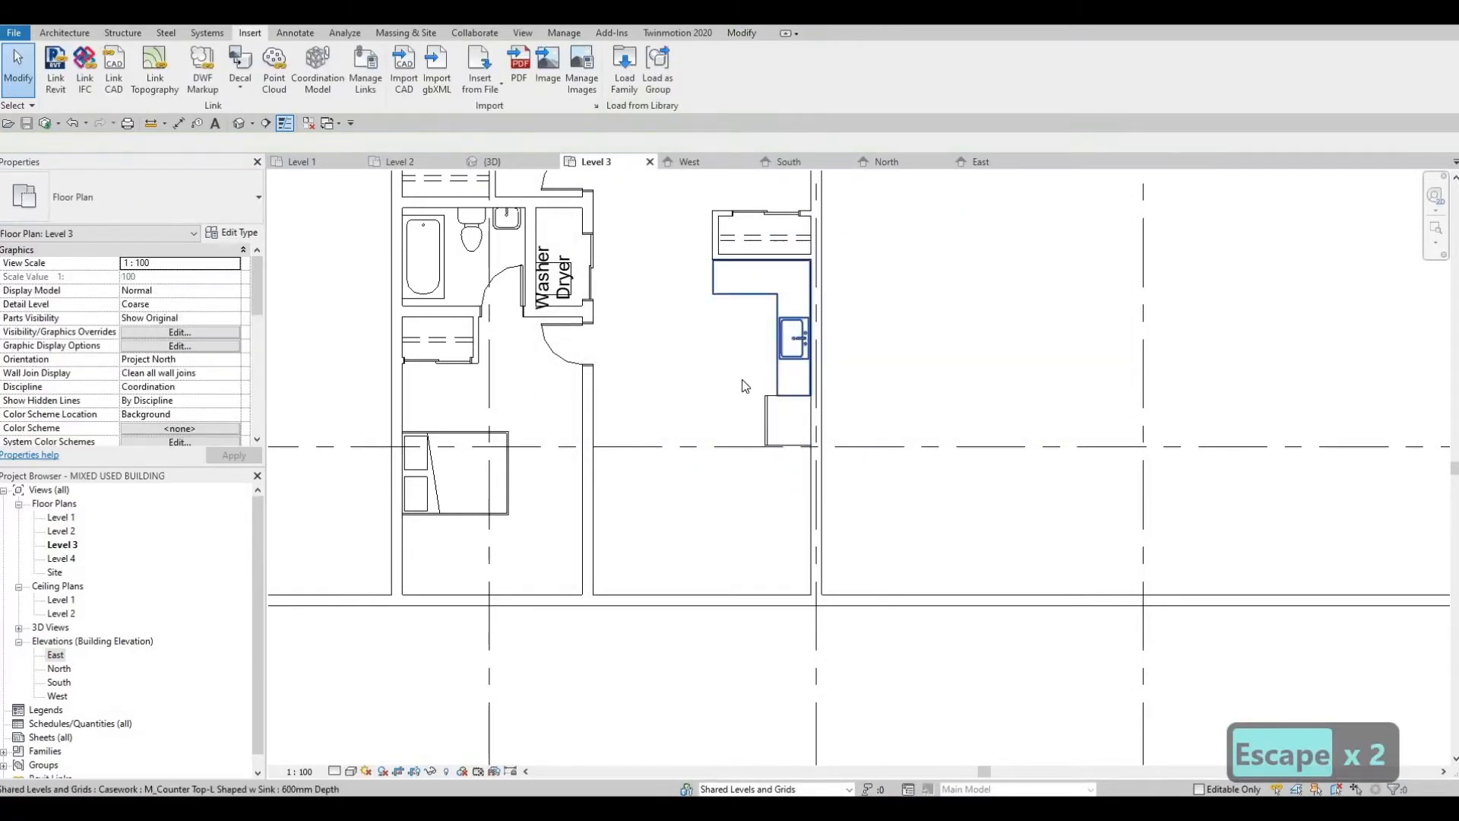
Step: Examine the apartment plan around the kitchen counter, closet and refrigerator and the open living area below them
middle_drag(722, 335, 738, 375)
scroll(699, 330, down, 1)
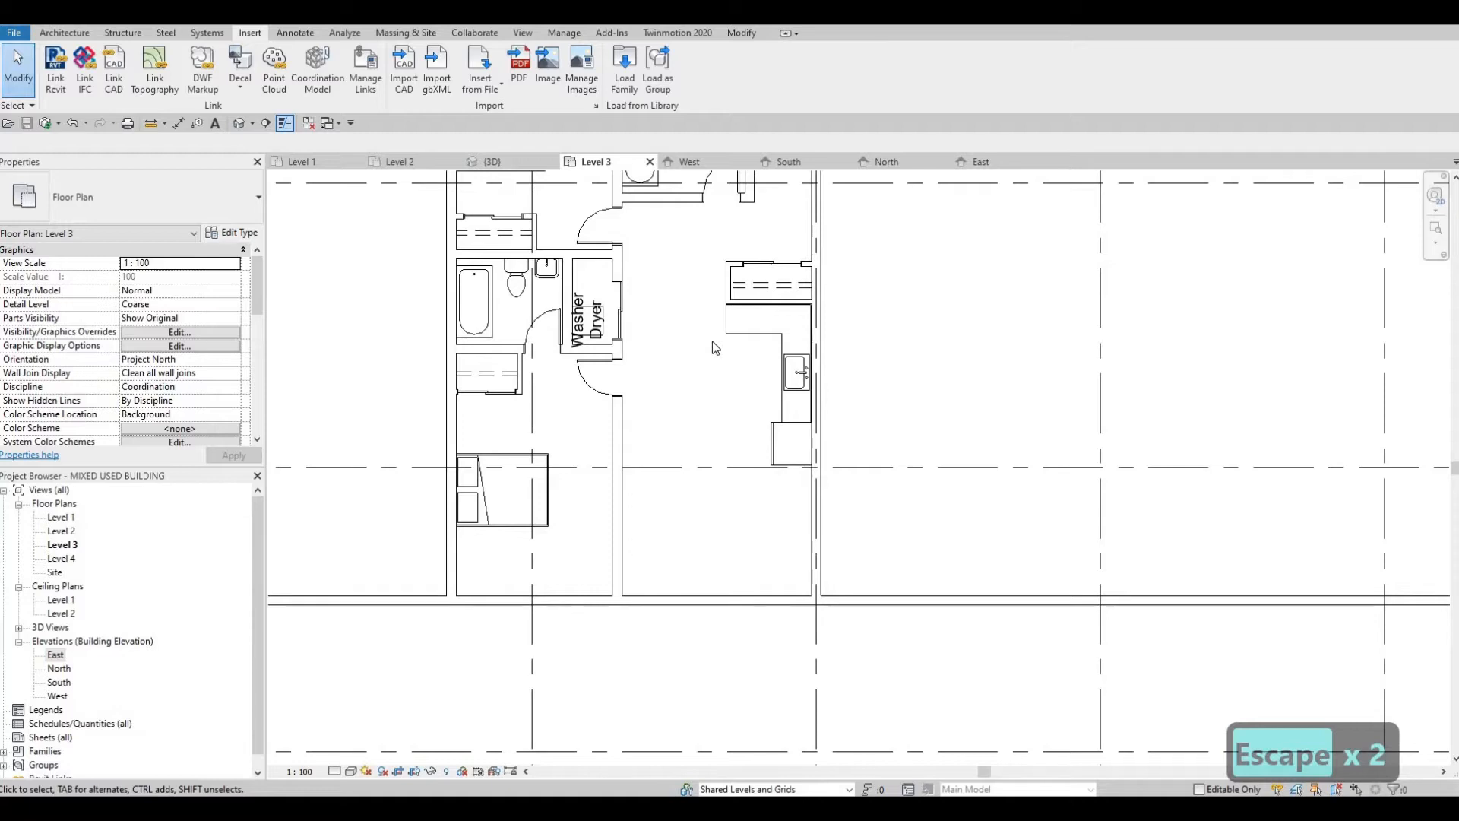
scroll(699, 348, down, 2)
scroll(675, 369, up, 2)
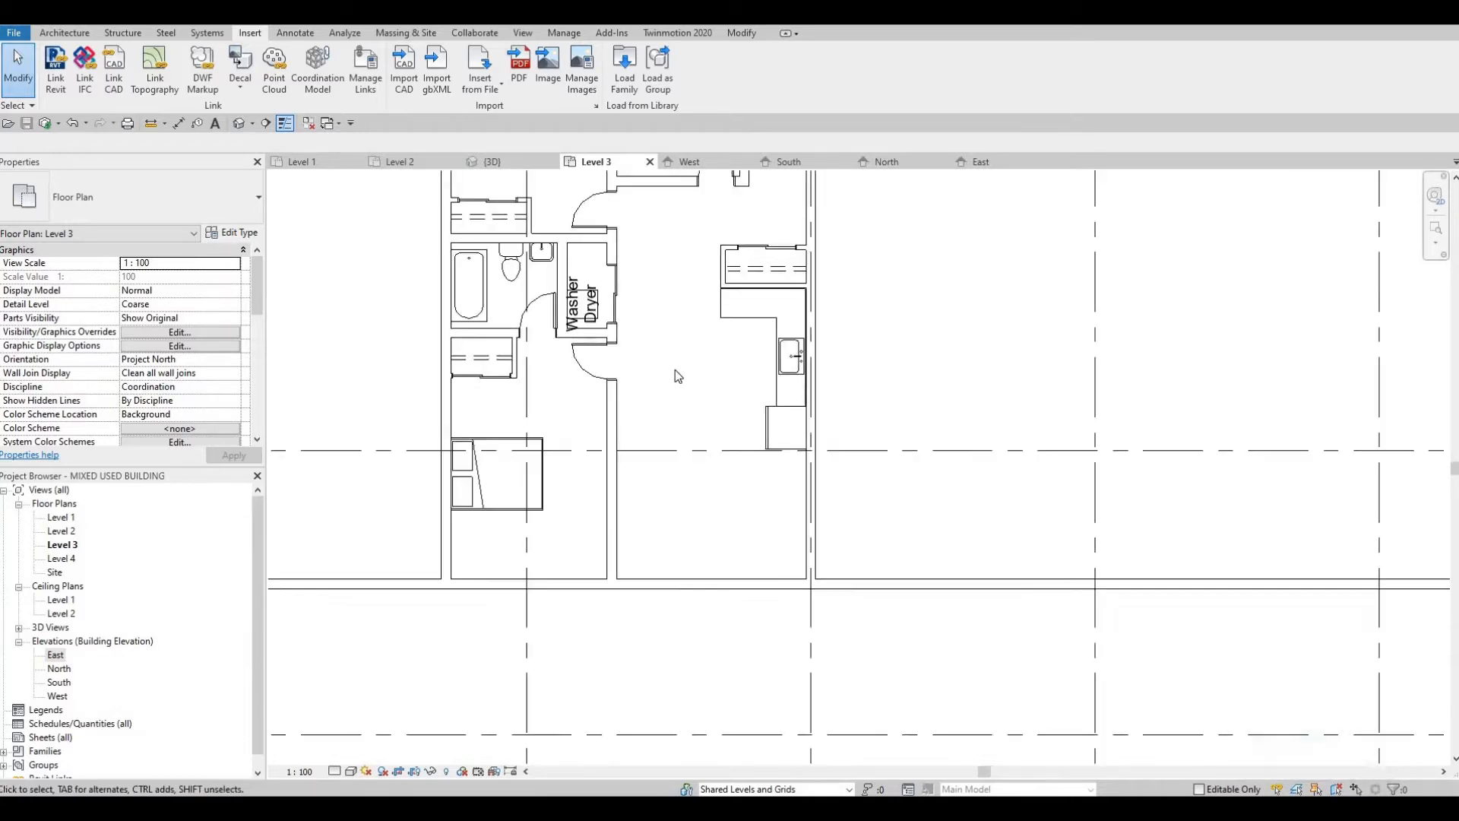
scroll(699, 400, up, 1)
scroll(718, 368, down, 4)
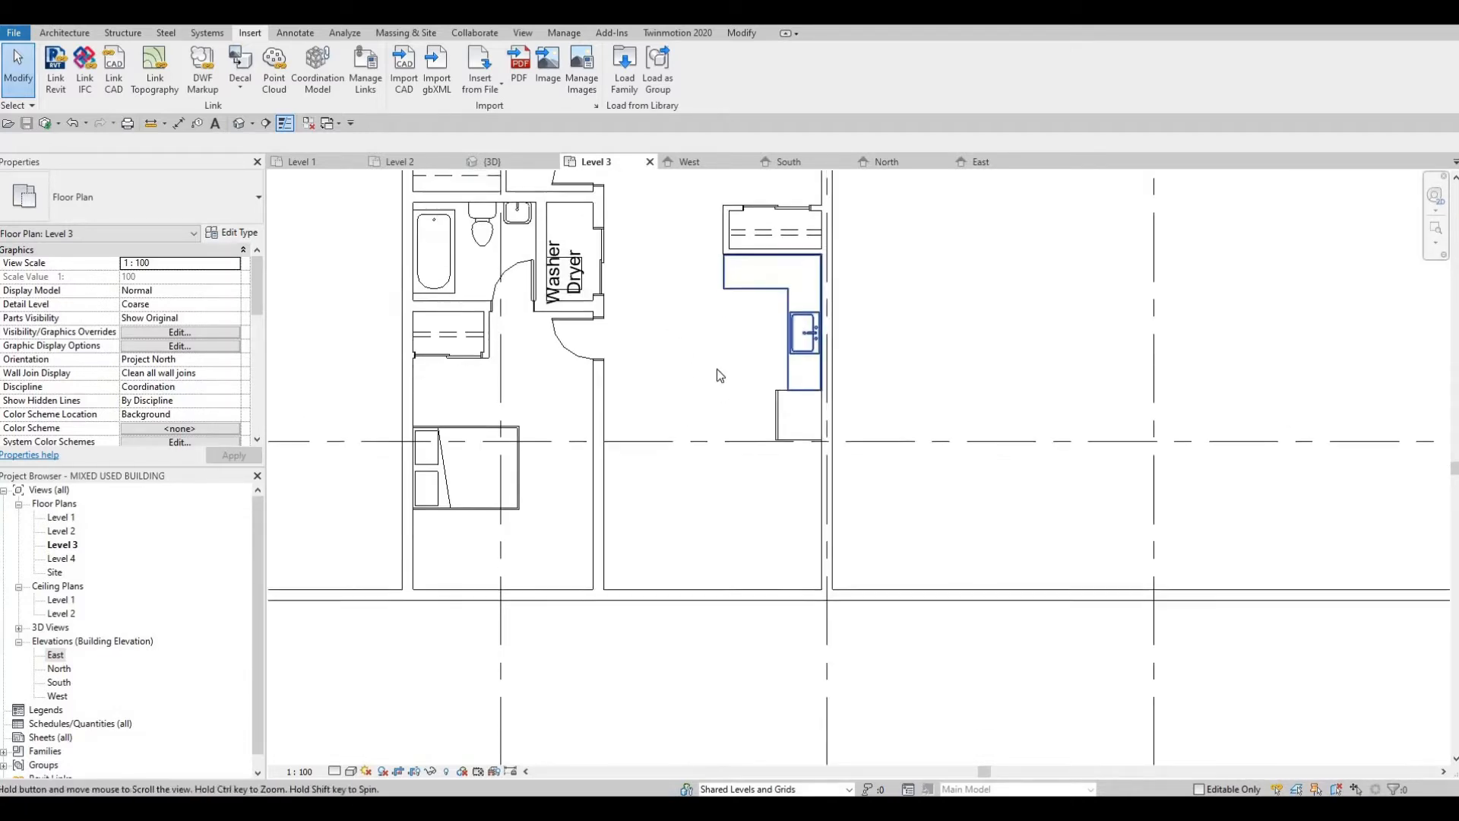
middle_drag(658, 404, 658, 355)
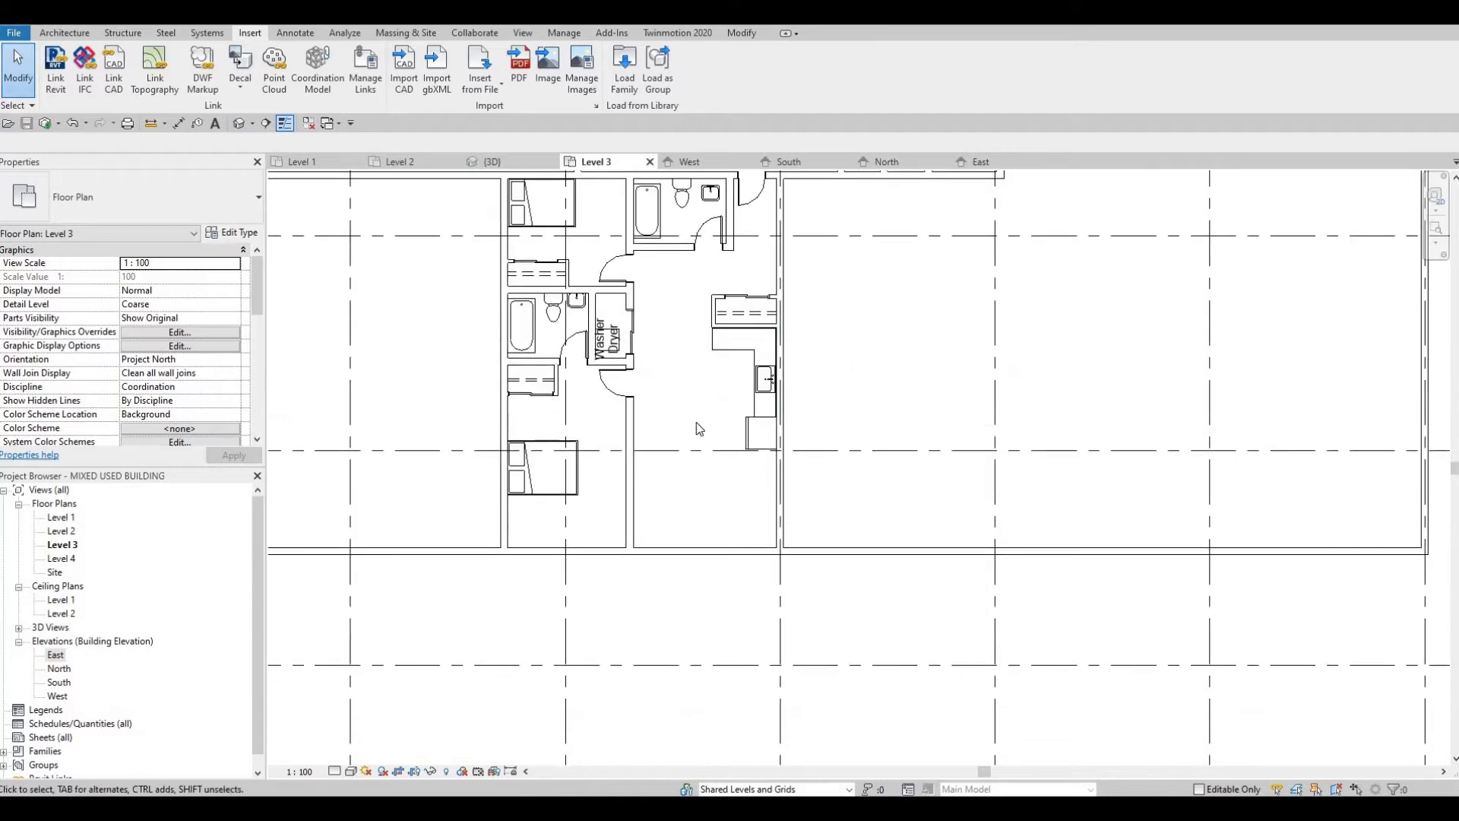
middle_drag(714, 415, 723, 388)
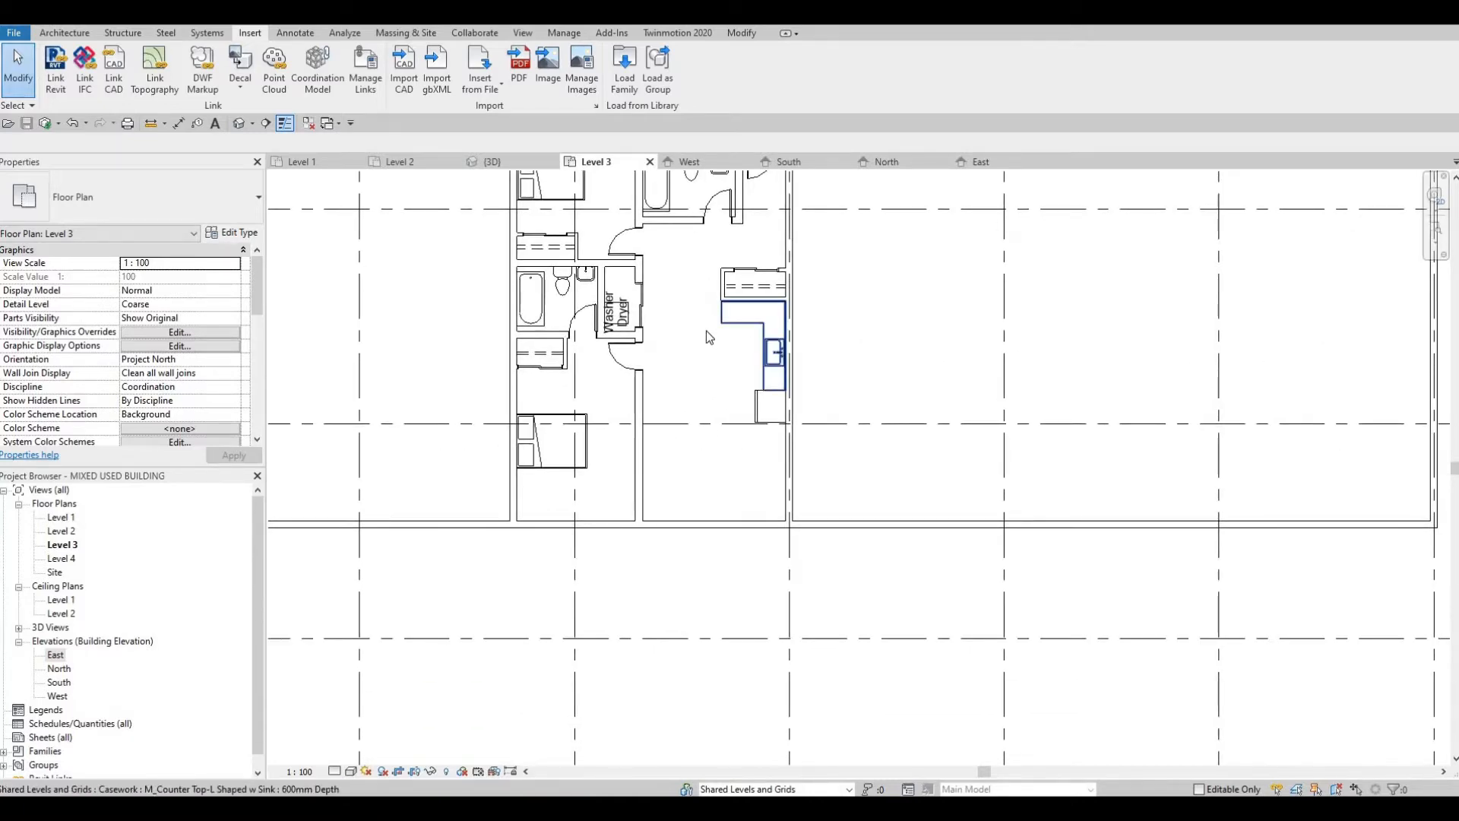
scroll(706, 335, up, 4)
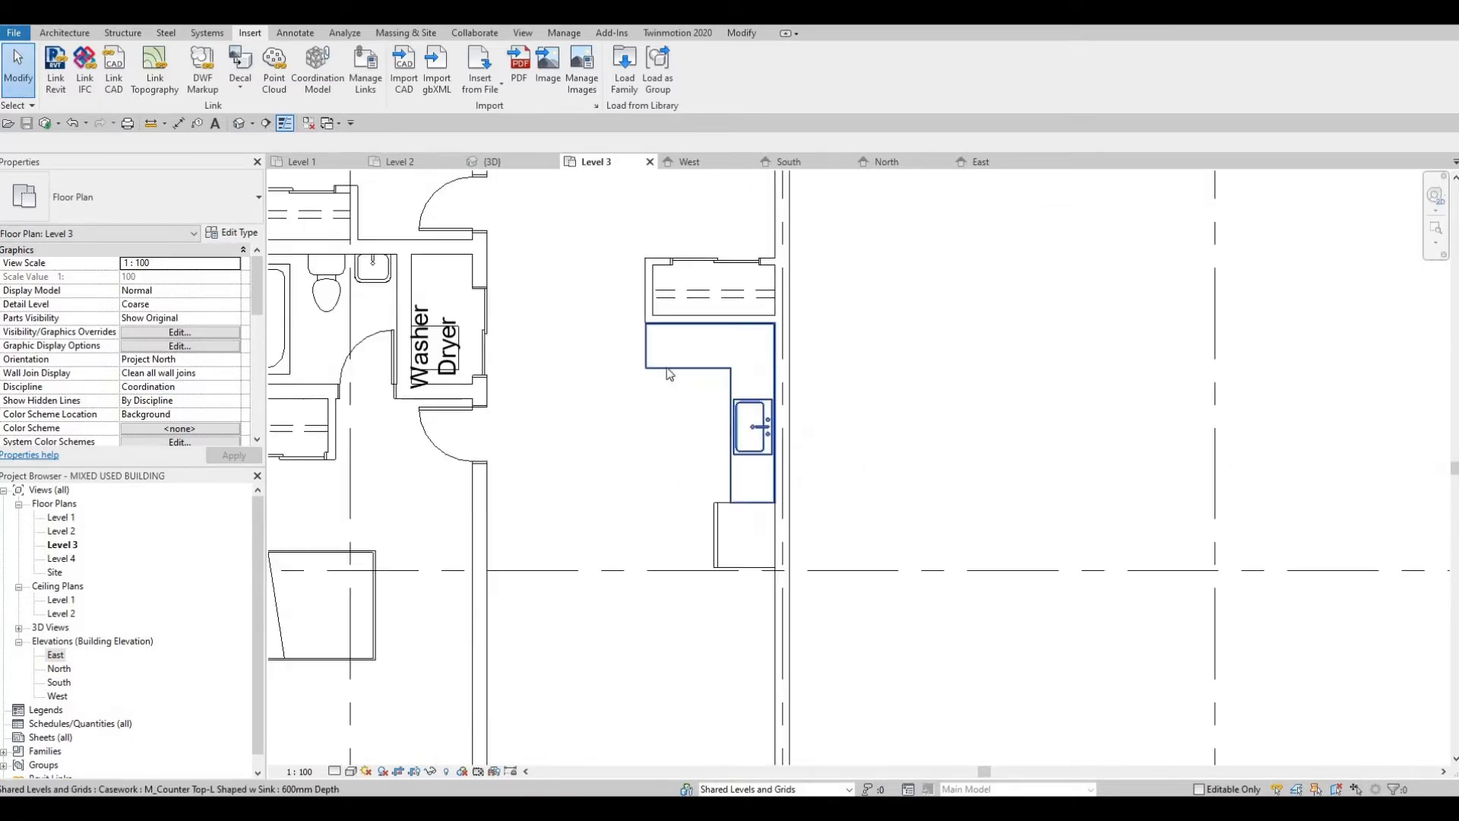
scroll(669, 373, down, 3)
scroll(673, 396, up, 4)
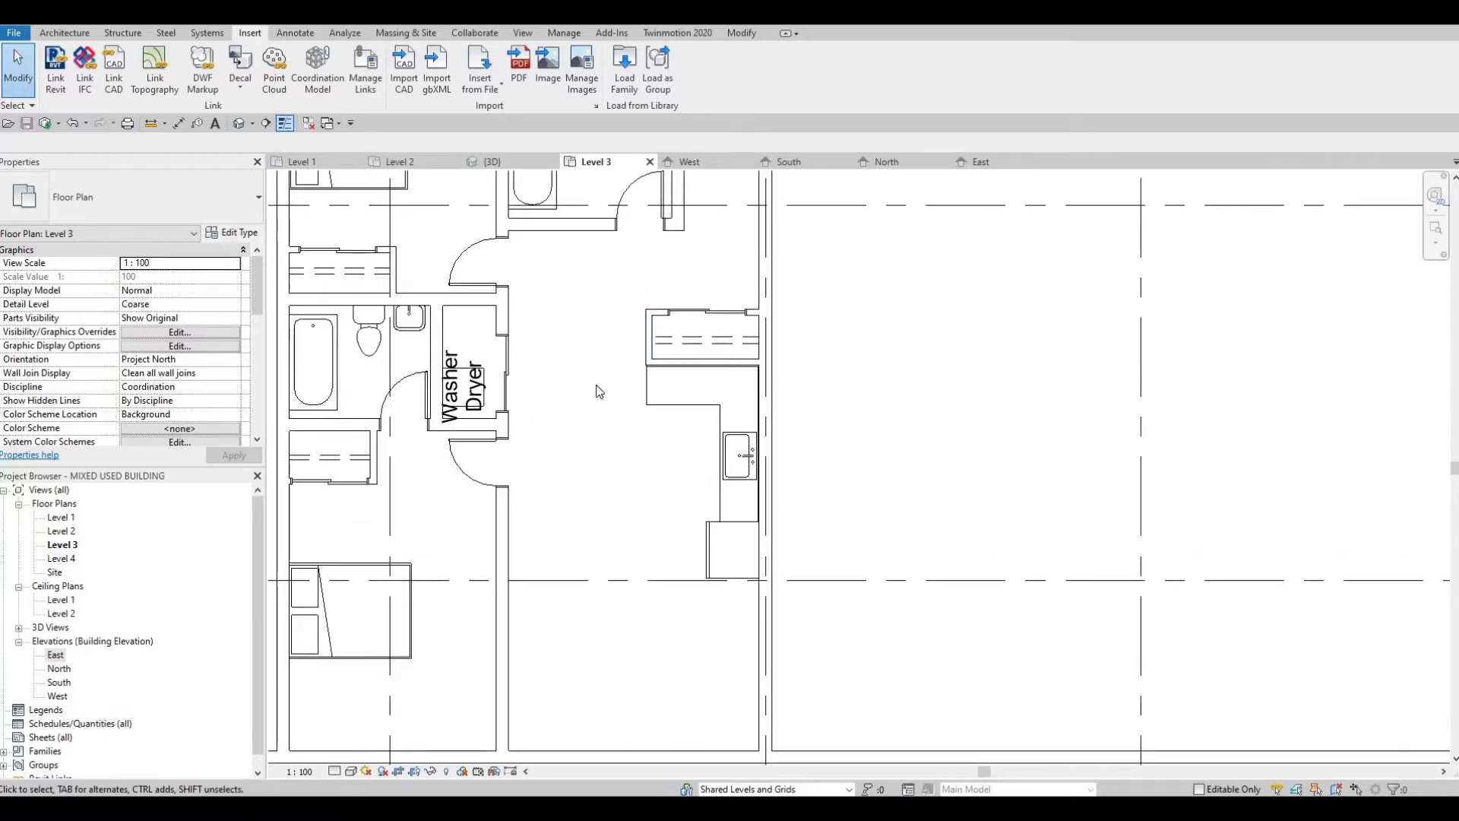
scroll(684, 384, down, 2)
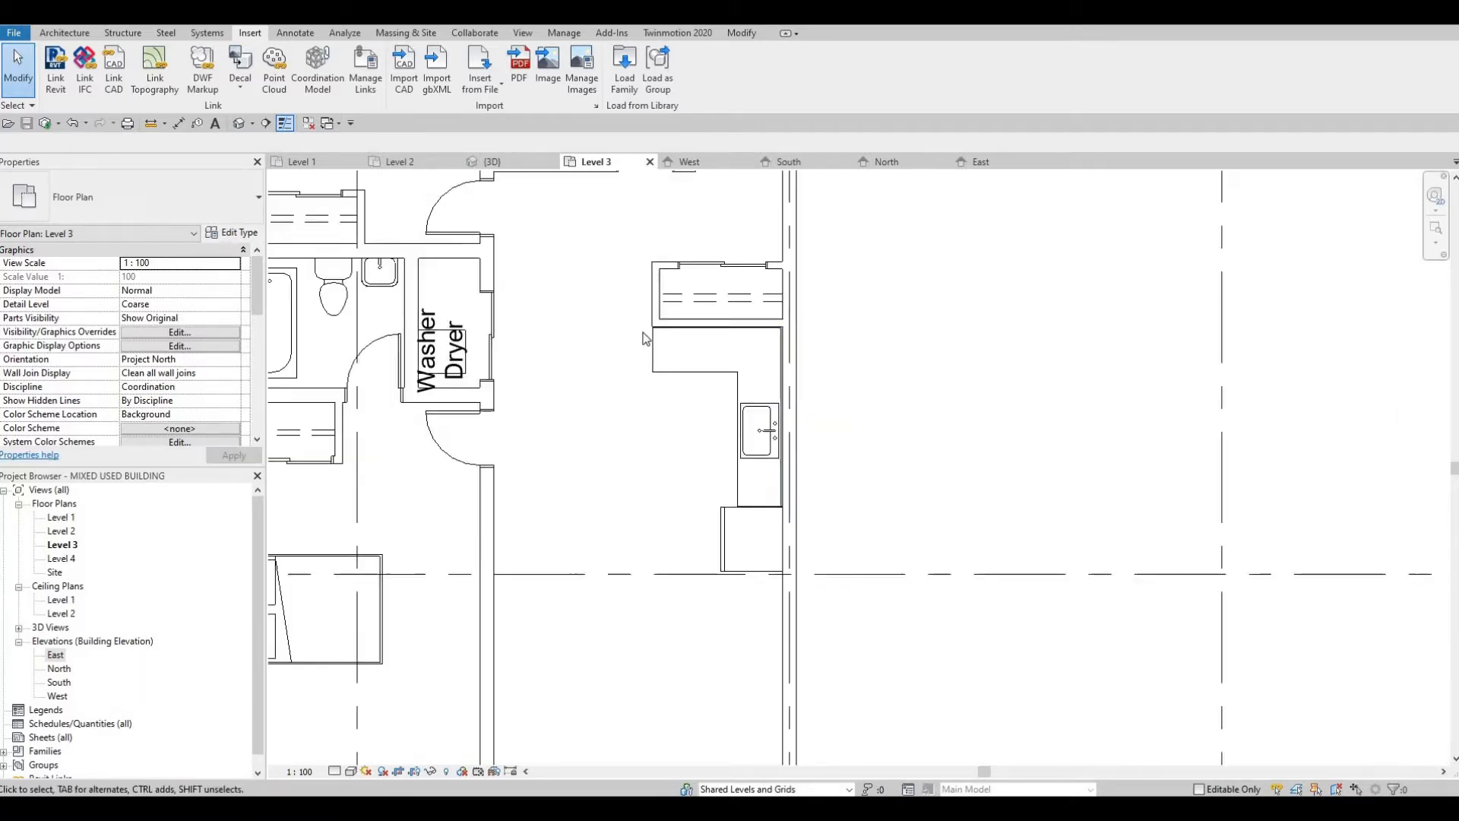
scroll(656, 342, down, 2)
scroll(657, 372, up, 5)
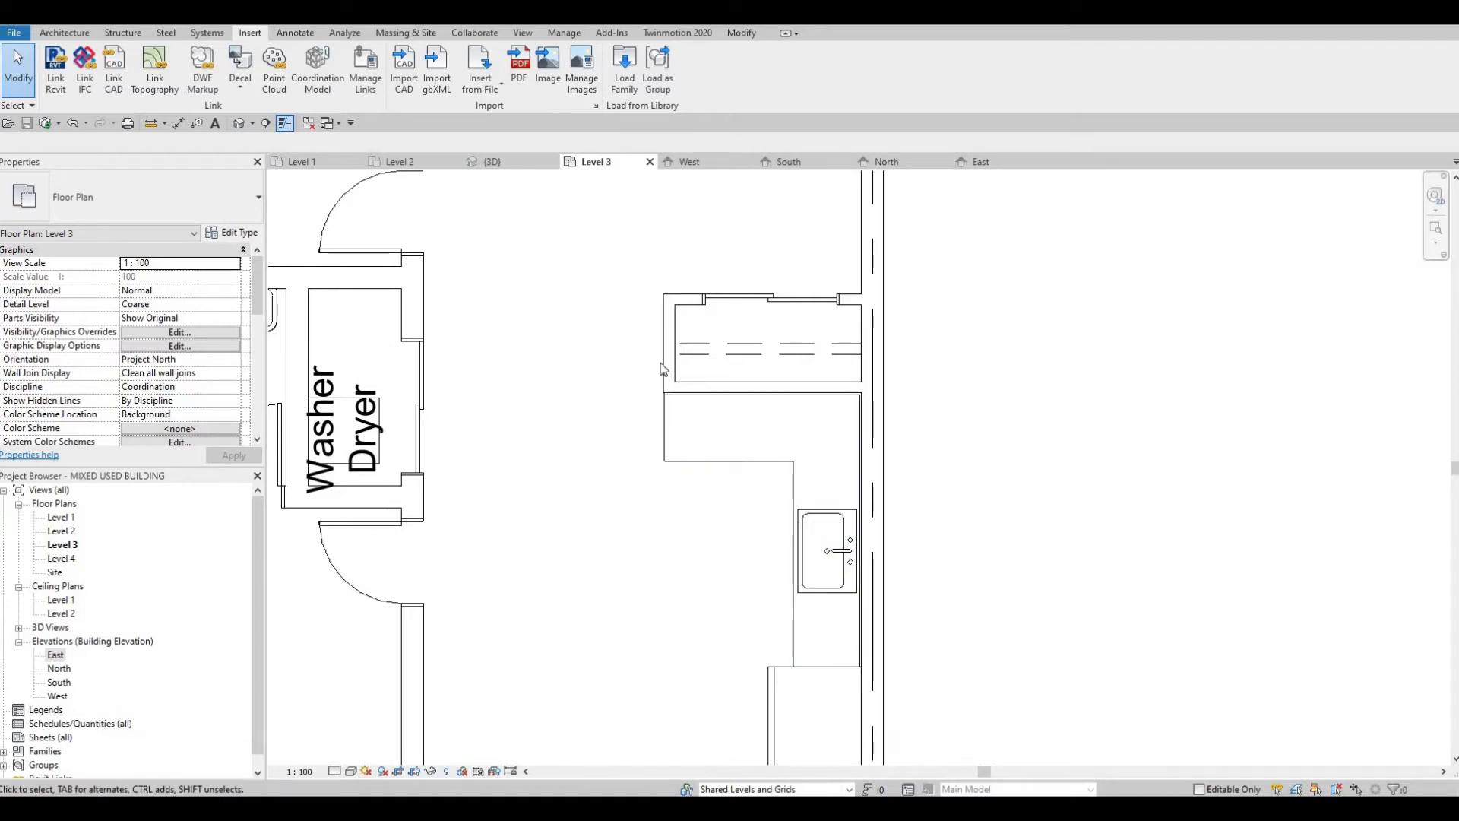
scroll(662, 369, down, 2)
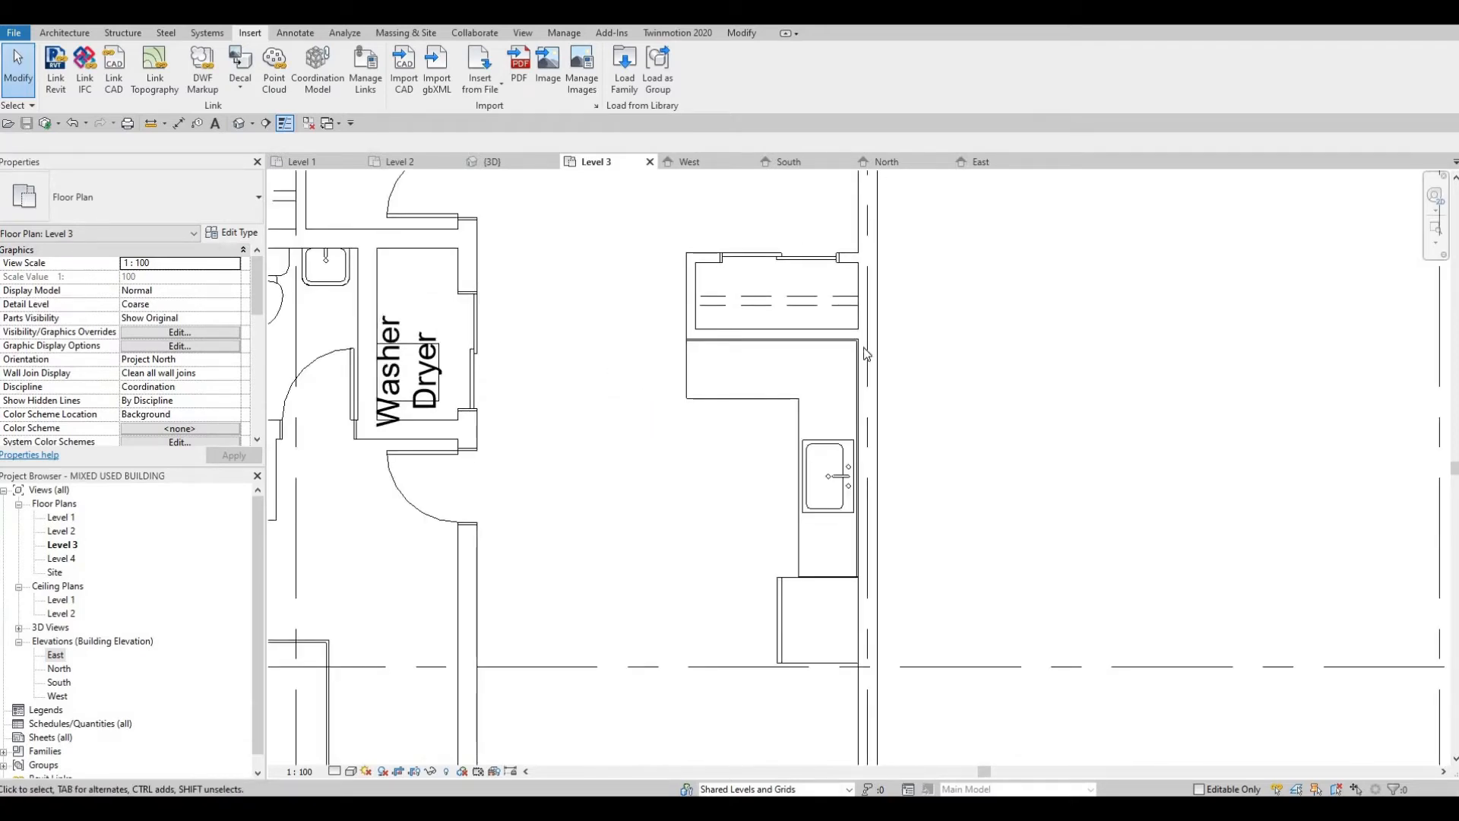
scroll(725, 695, down, 1)
middle_drag(725, 696, 794, 427)
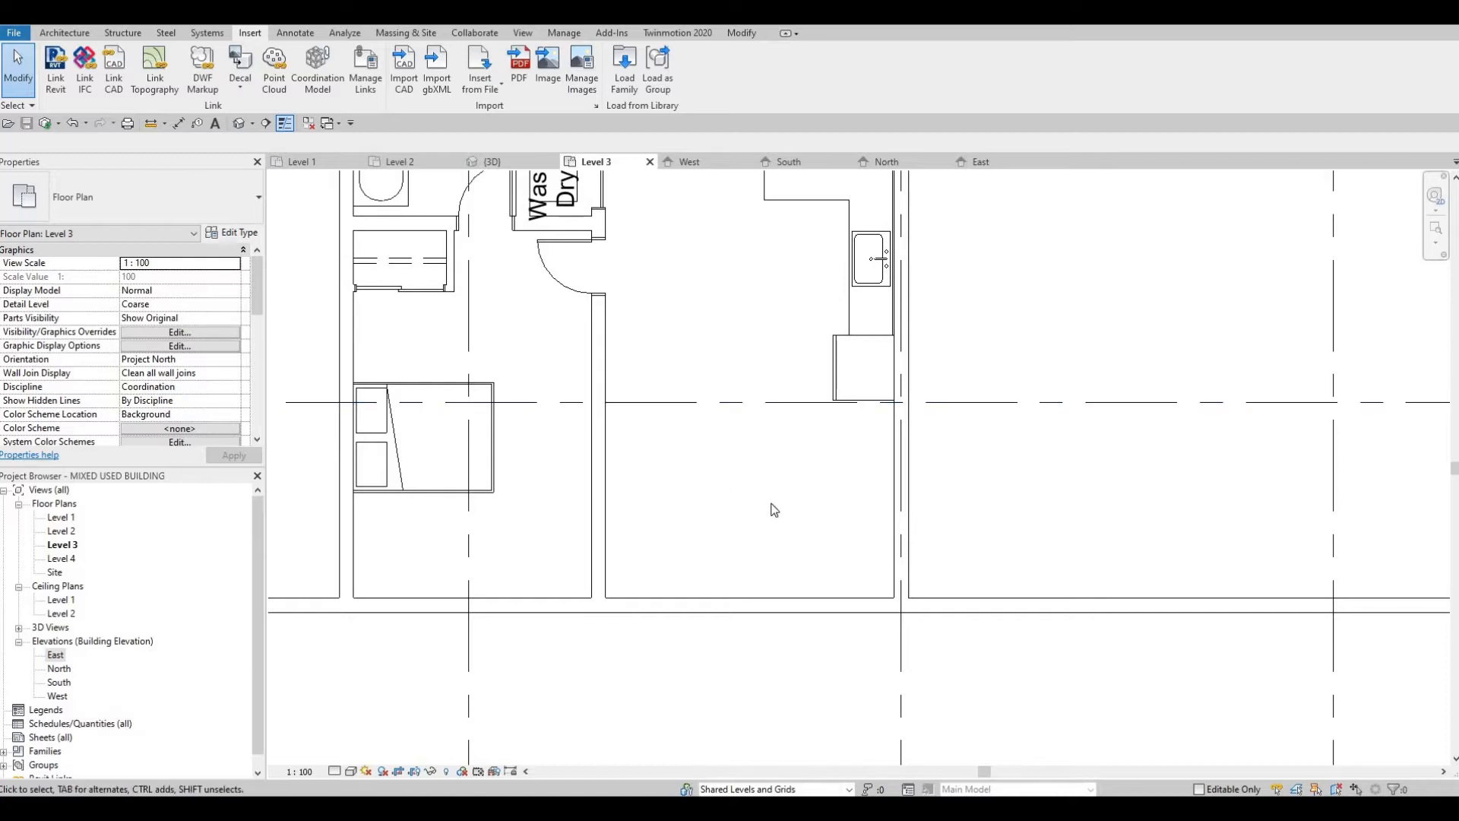
scroll(774, 509, down, 1)
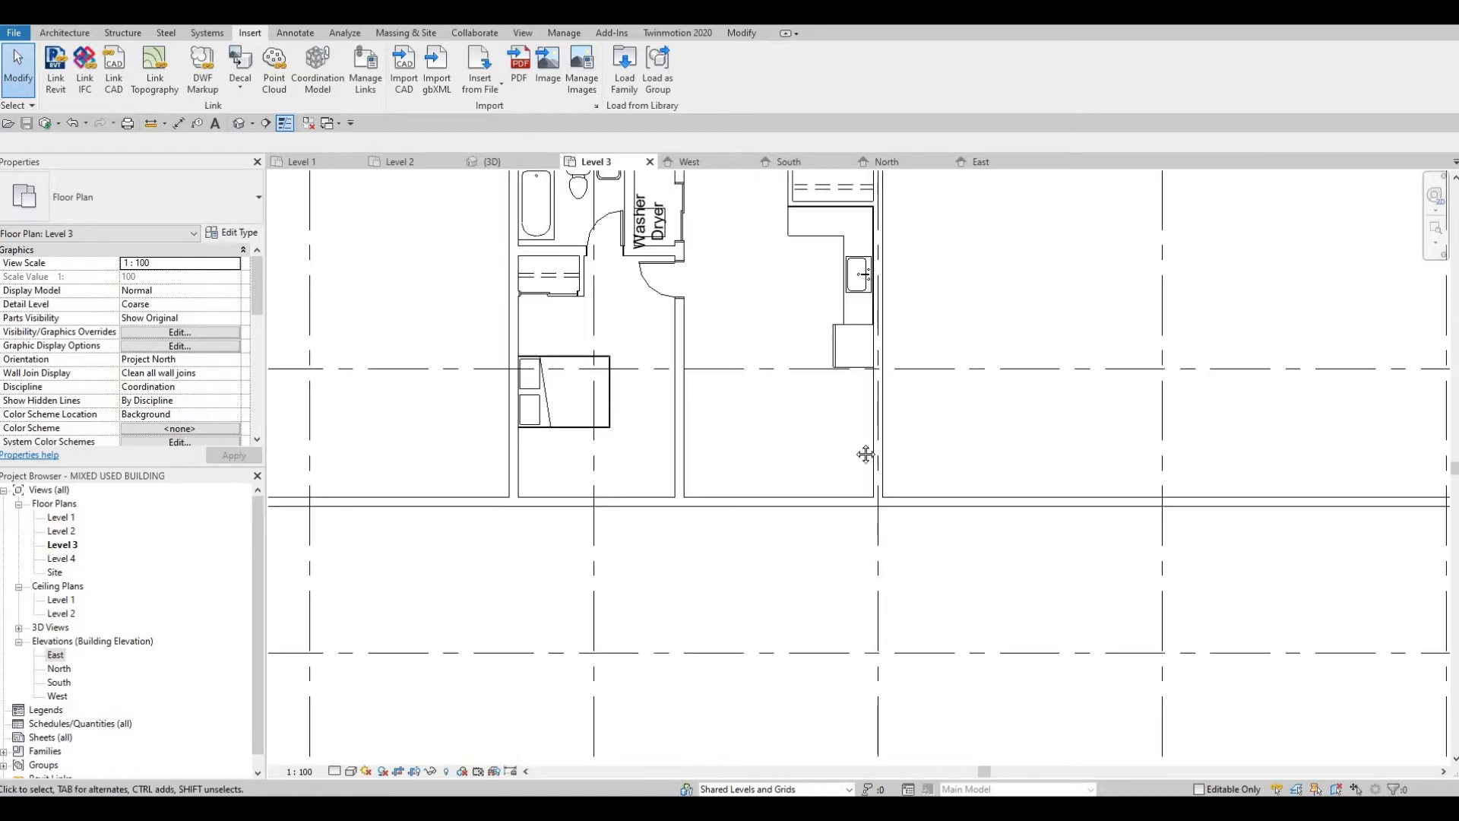
Step: Examine the Level 3 layout around the apartment unit, the neighbouring empty areas and the elevator core
scroll(707, 440, down, 3)
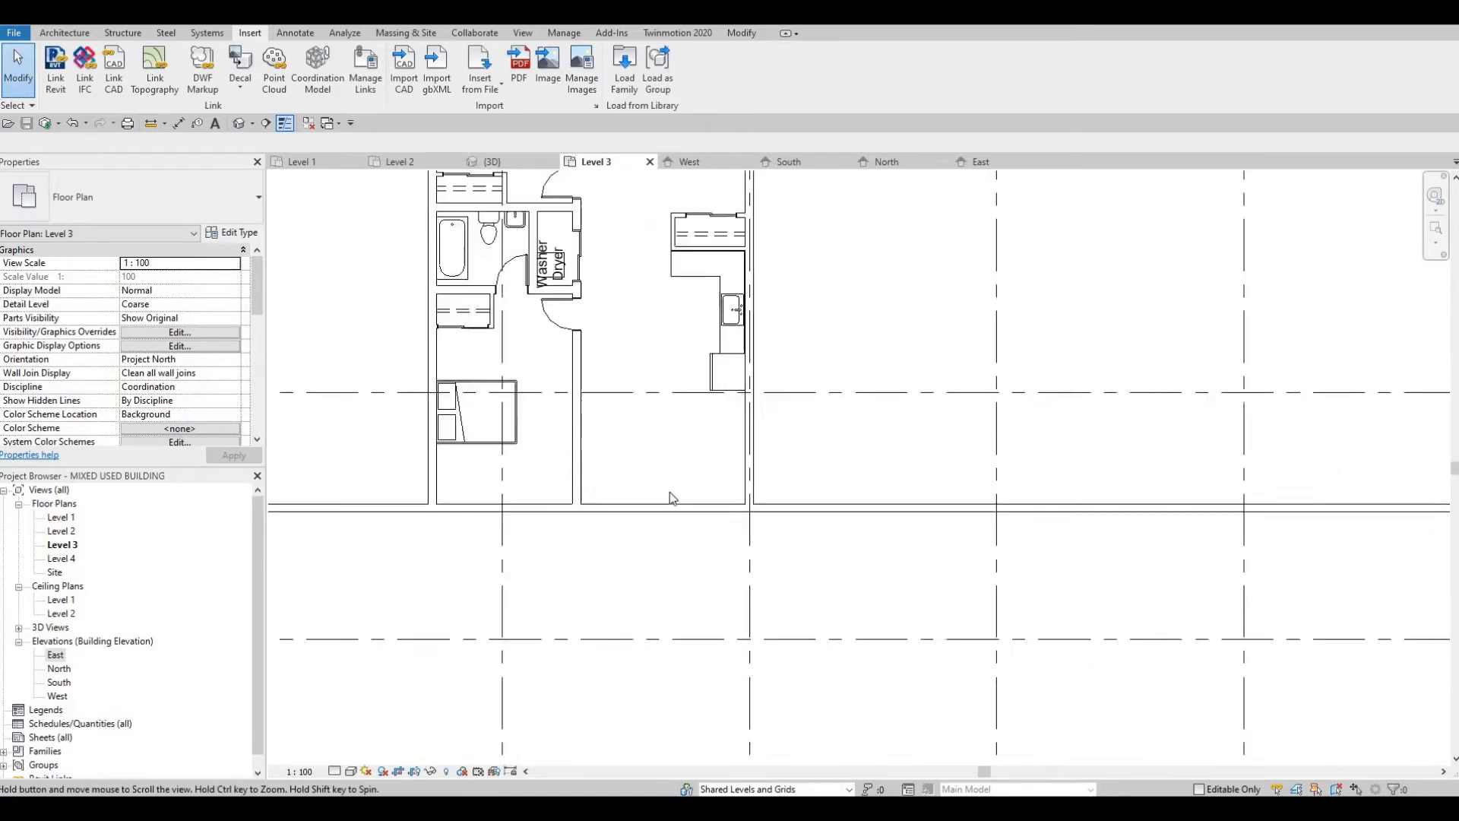
key(Escape)
middle_drag(707, 463, 746, 336)
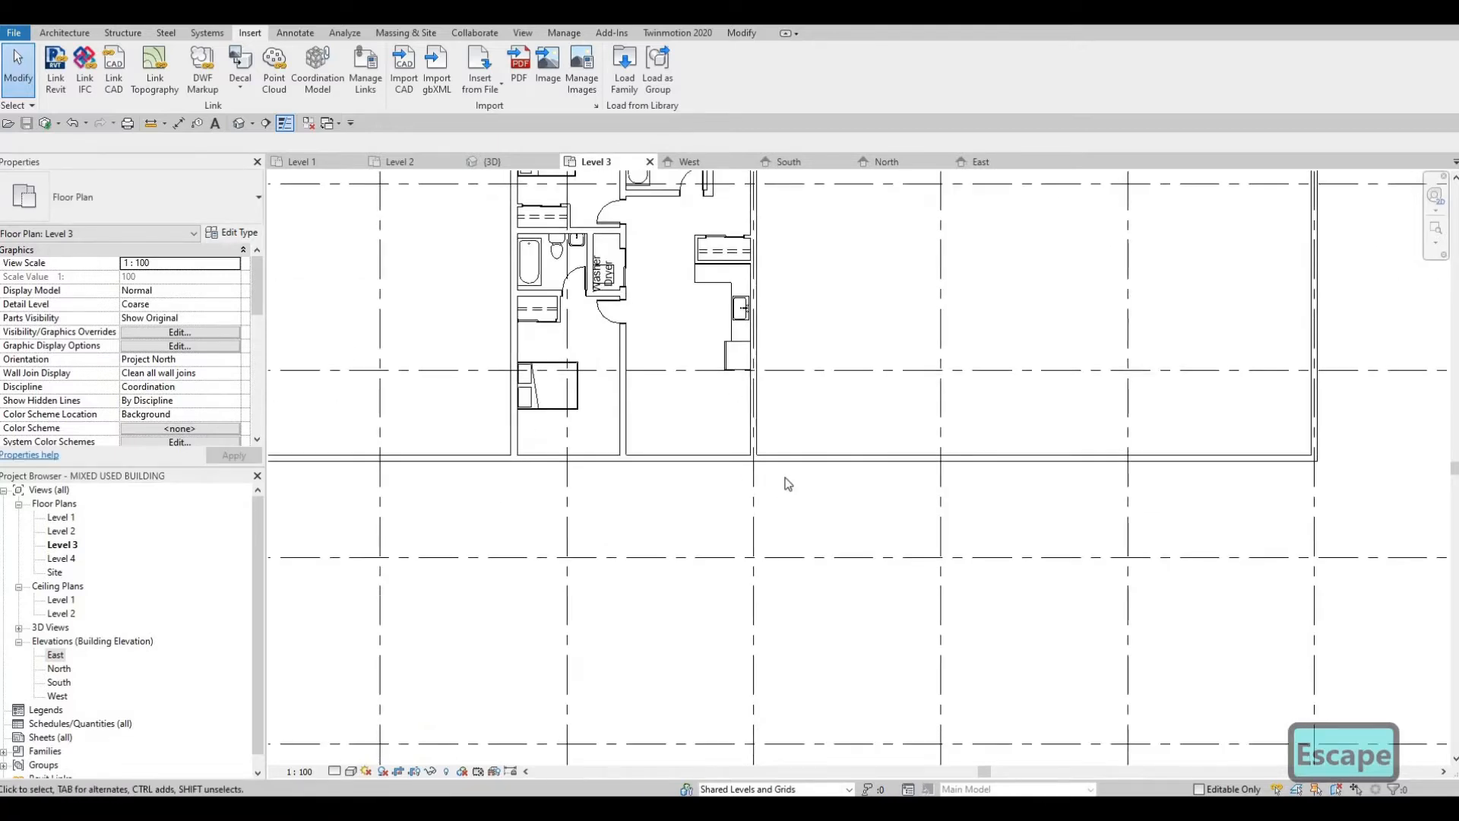
scroll(629, 306, down, 2)
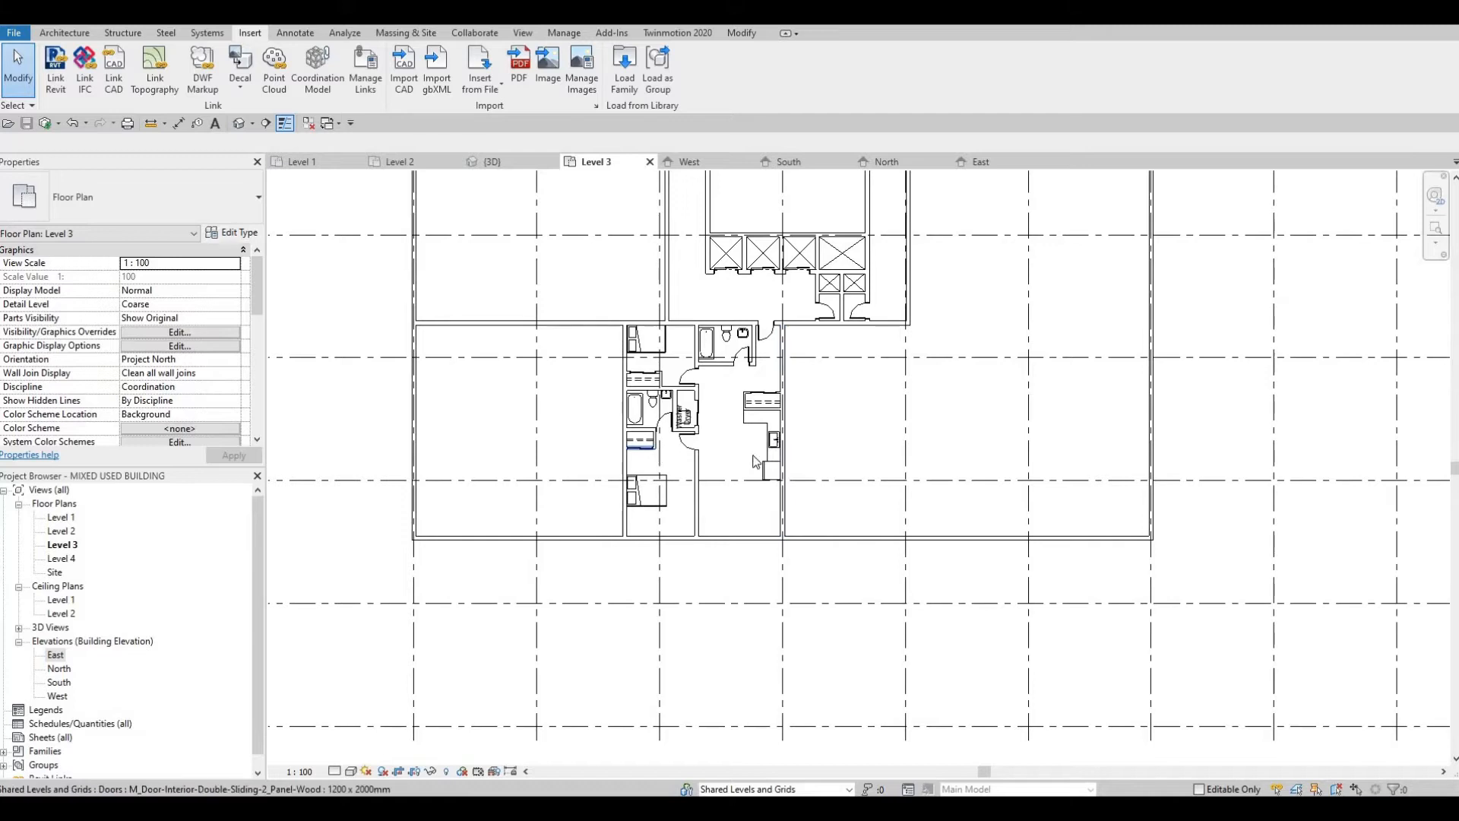
scroll(674, 456, up, 3)
middle_drag(743, 466, 726, 536)
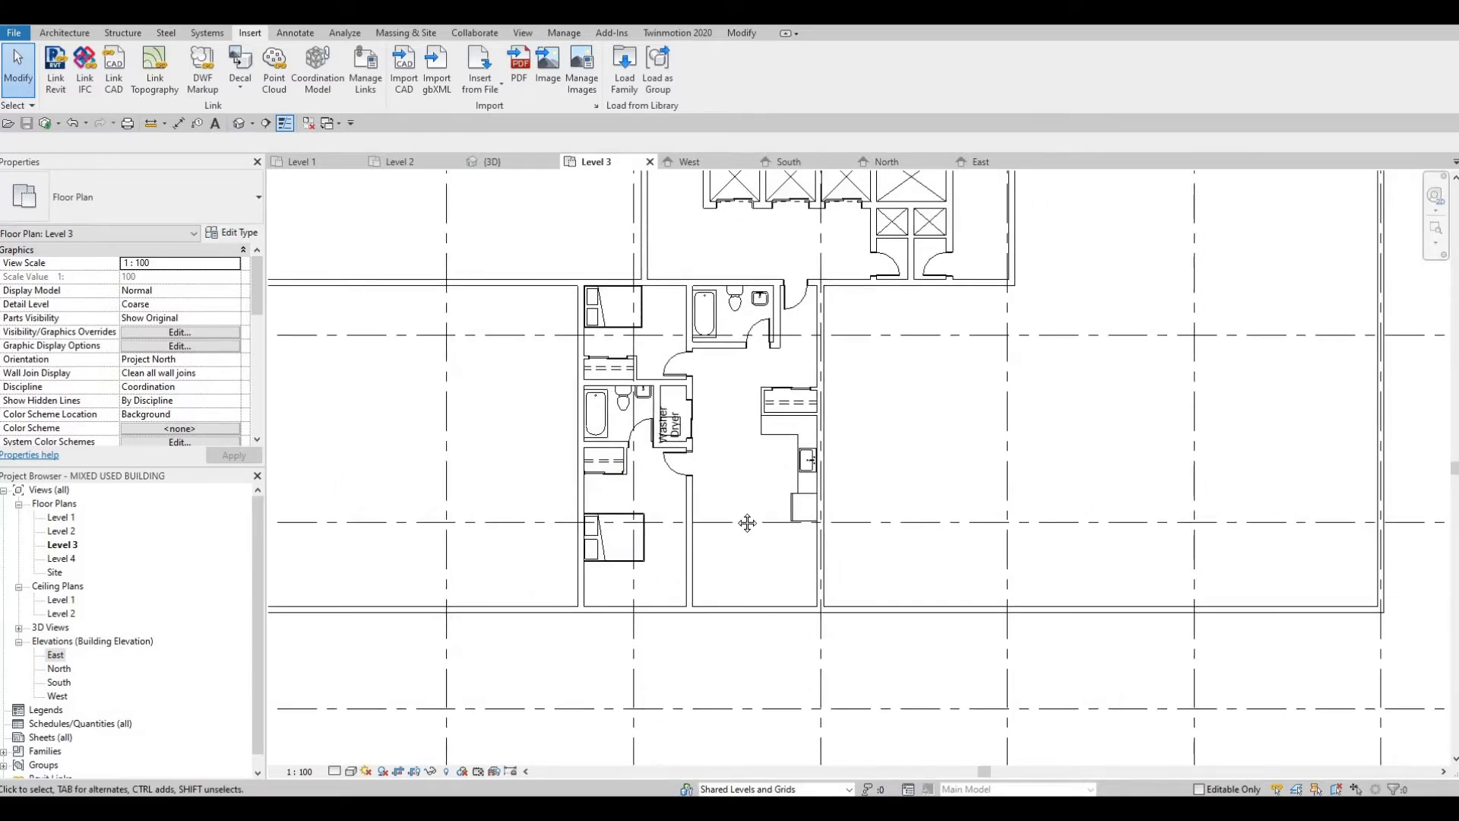
scroll(741, 525, down, 2)
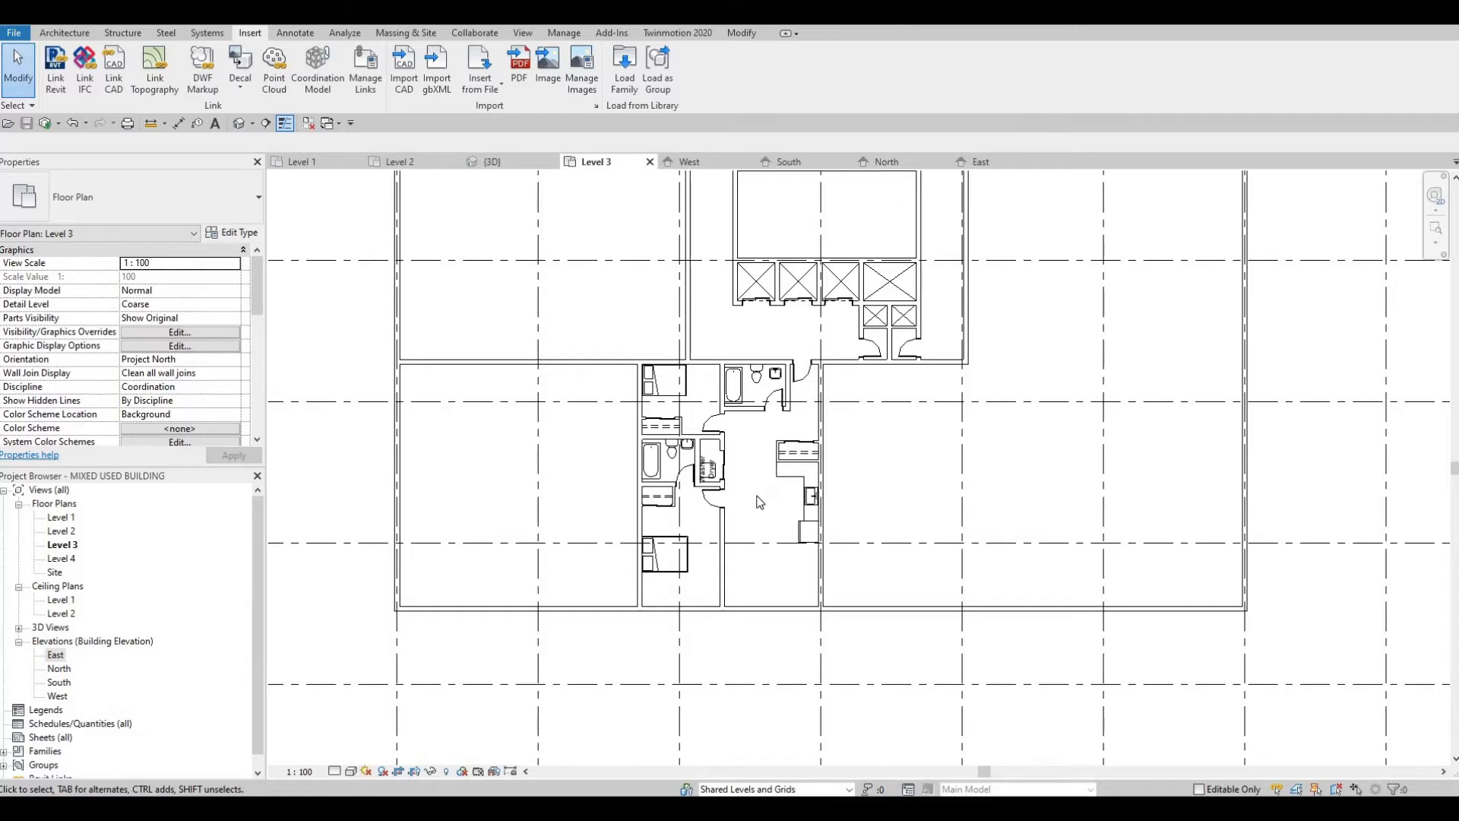
scroll(703, 416, up, 2)
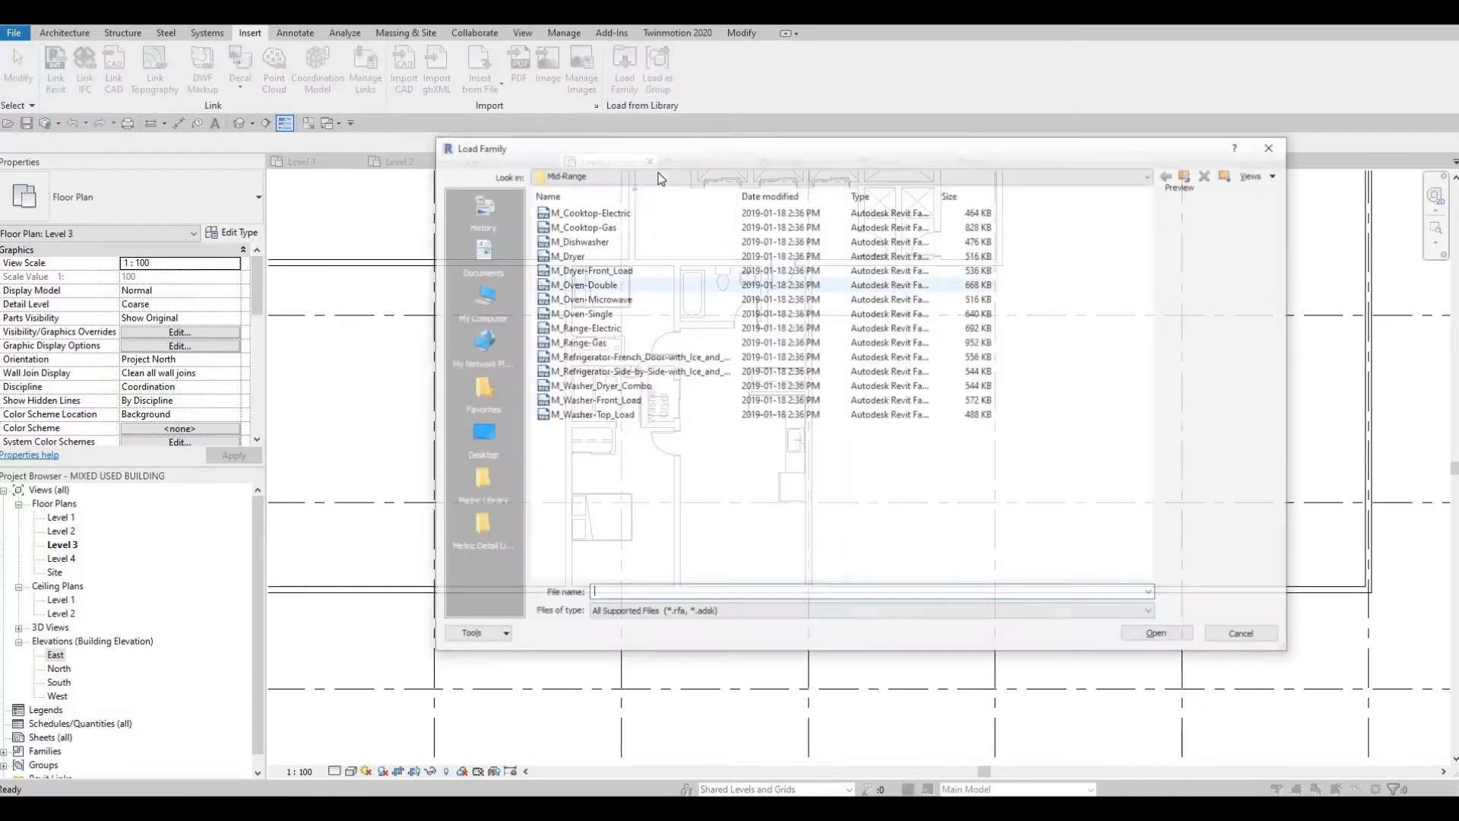
Step: Load the M_Chair-Corbu and M_Sofa-Corbu families from the Canada library's Furniture Seating folder
click(658, 175)
scroll(644, 264, up, 2)
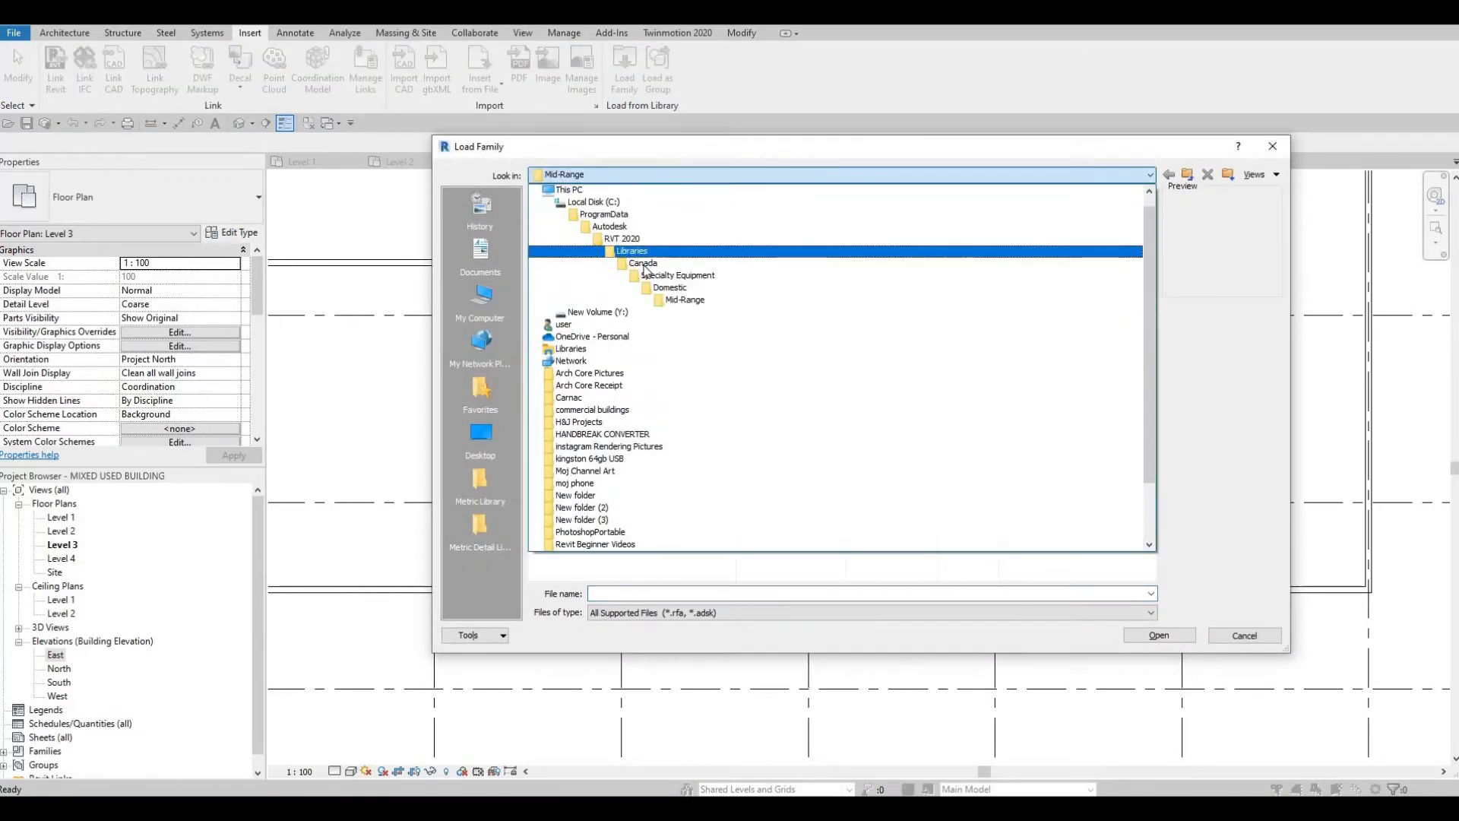
click(643, 266)
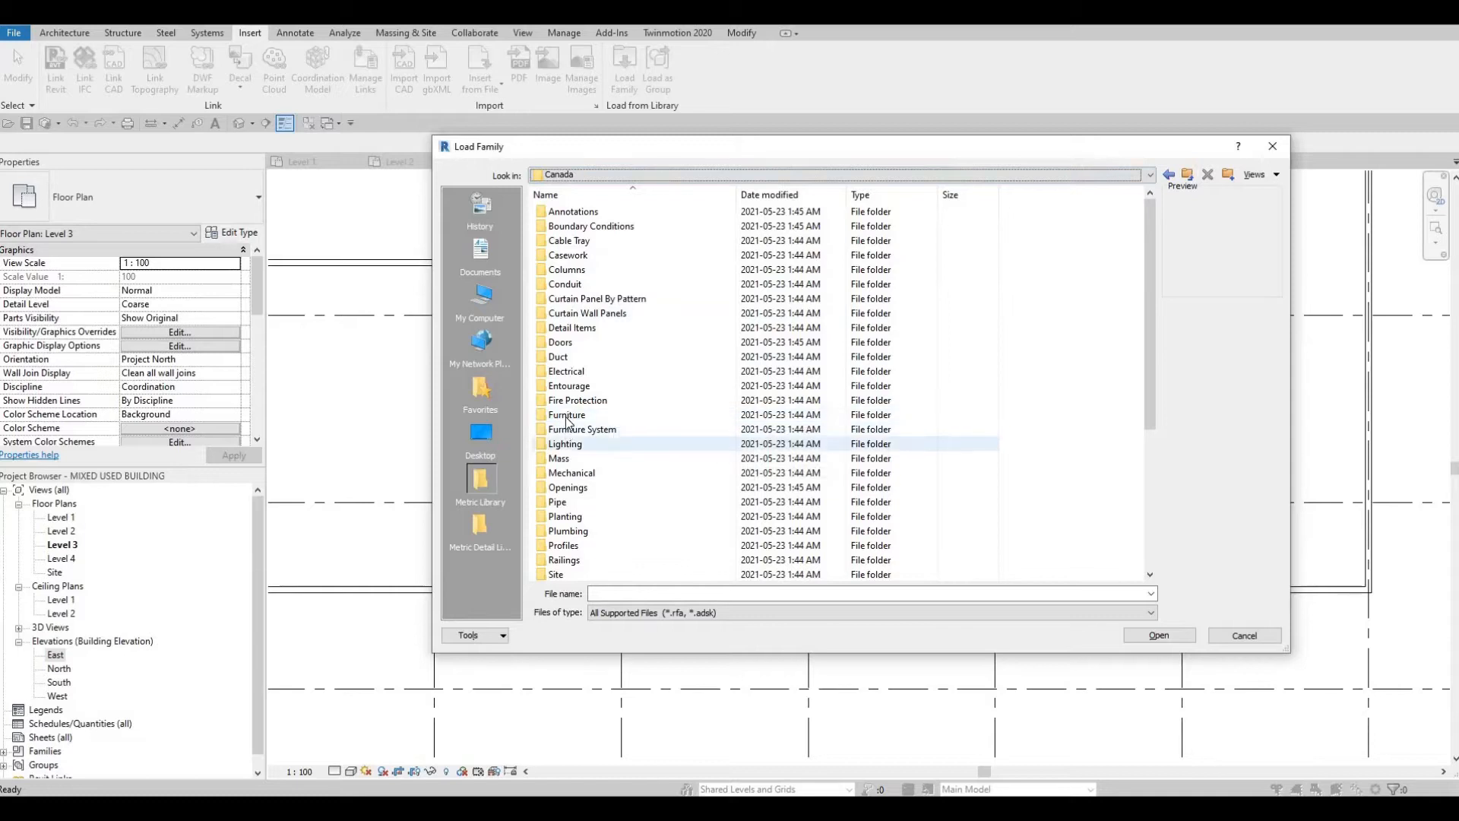
double_click(567, 415)
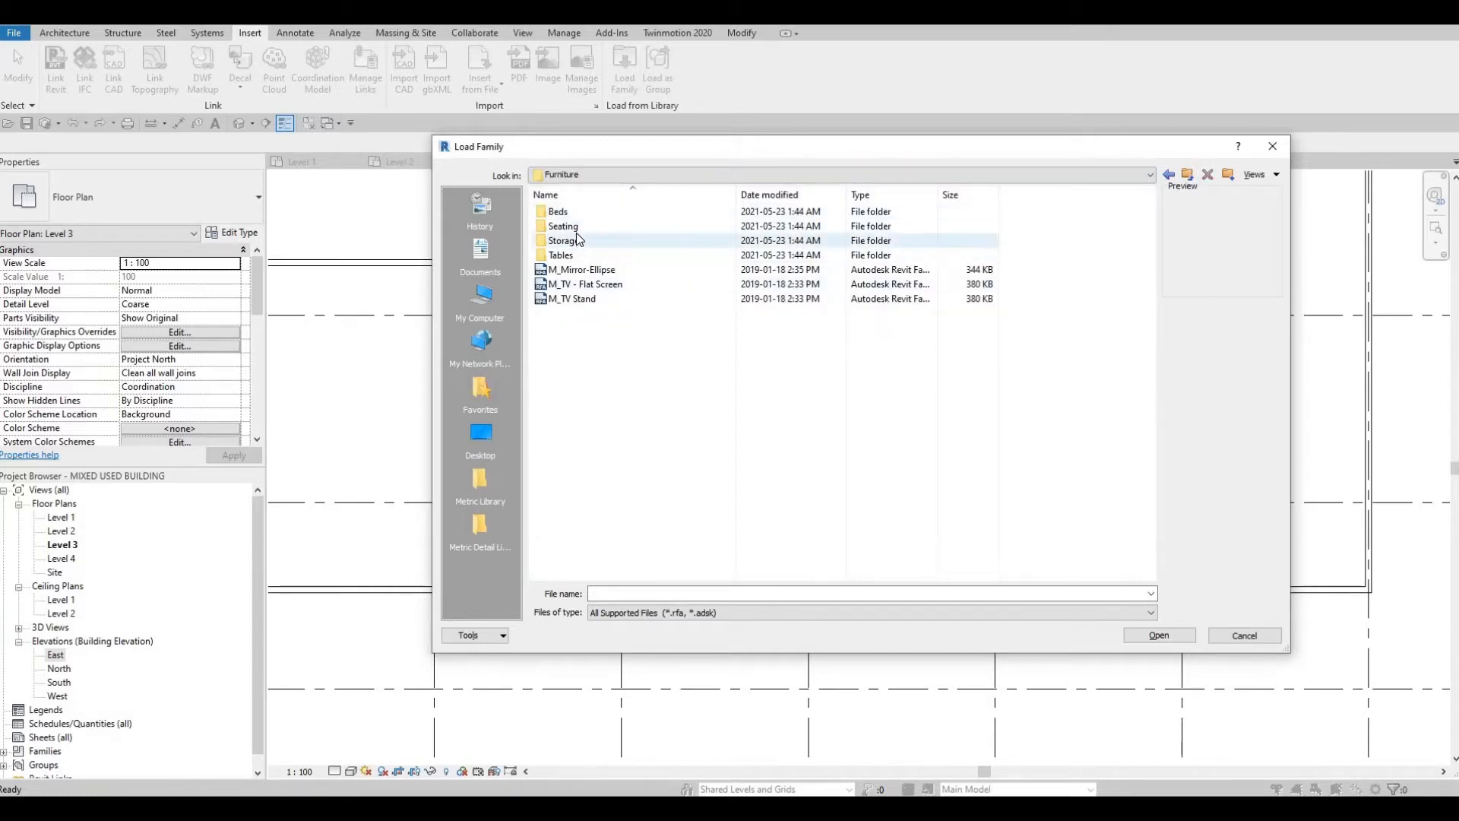
double_click(577, 228)
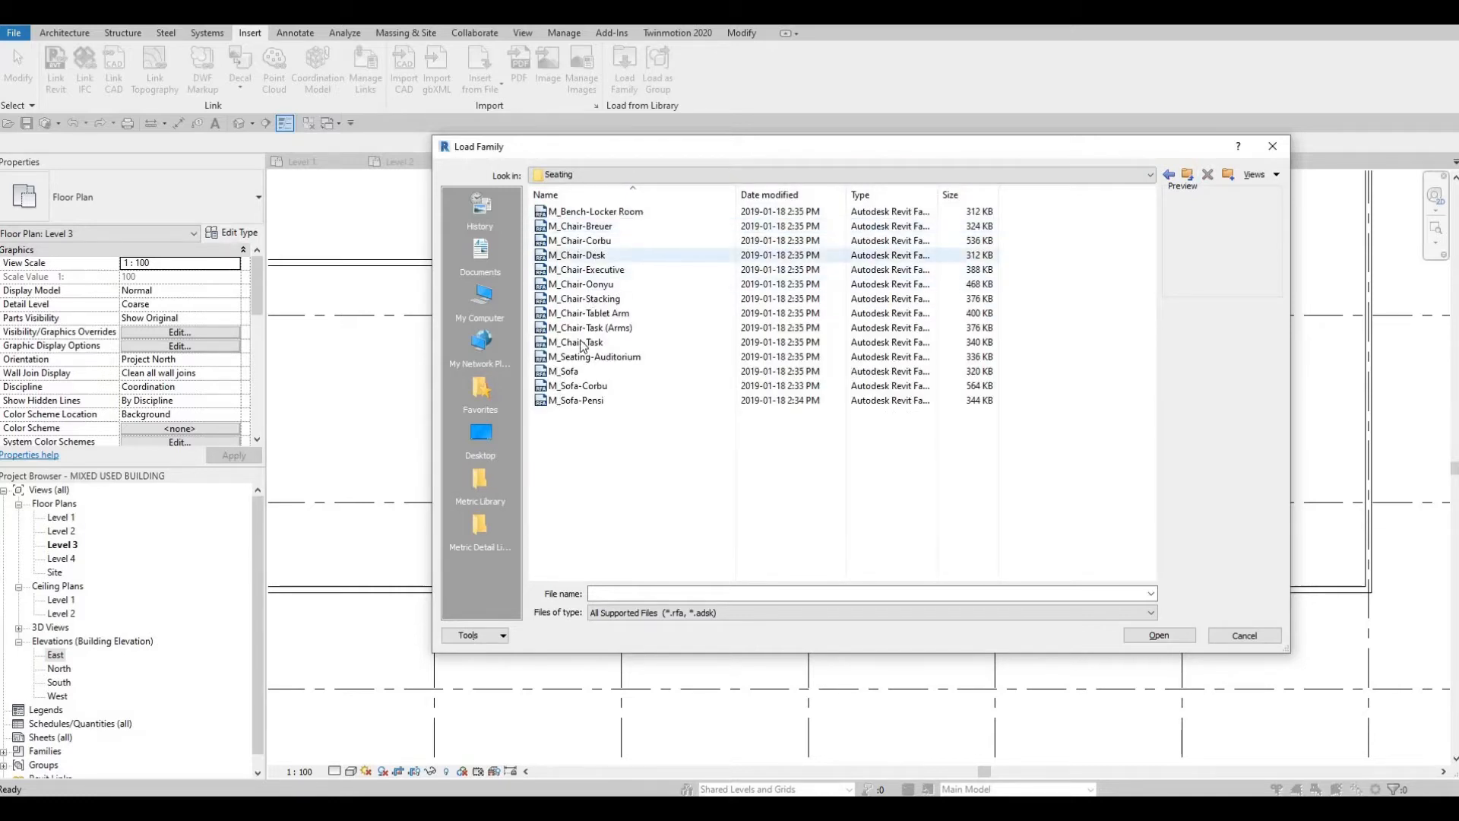
click(582, 386)
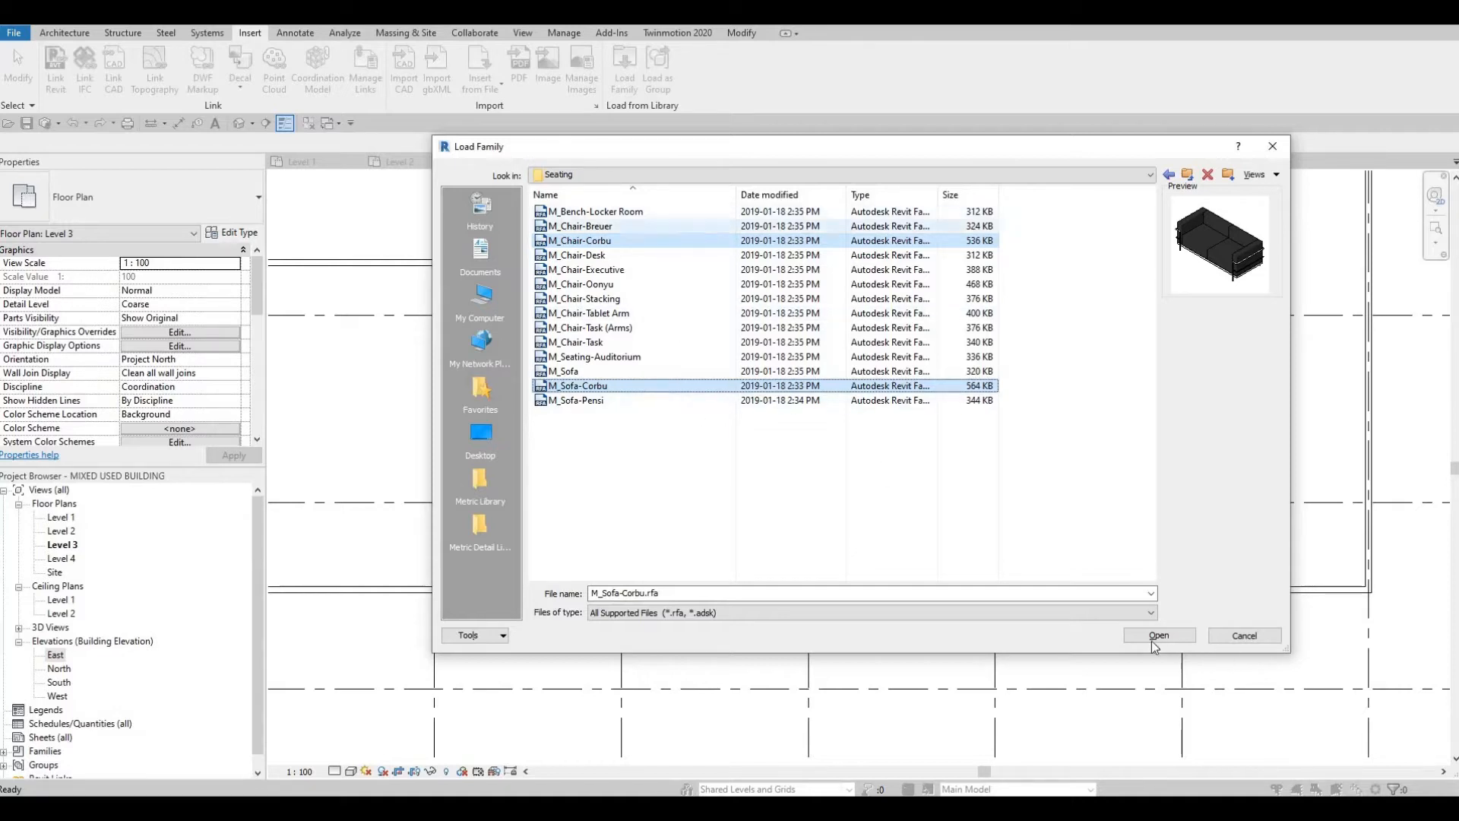
click(1184, 640)
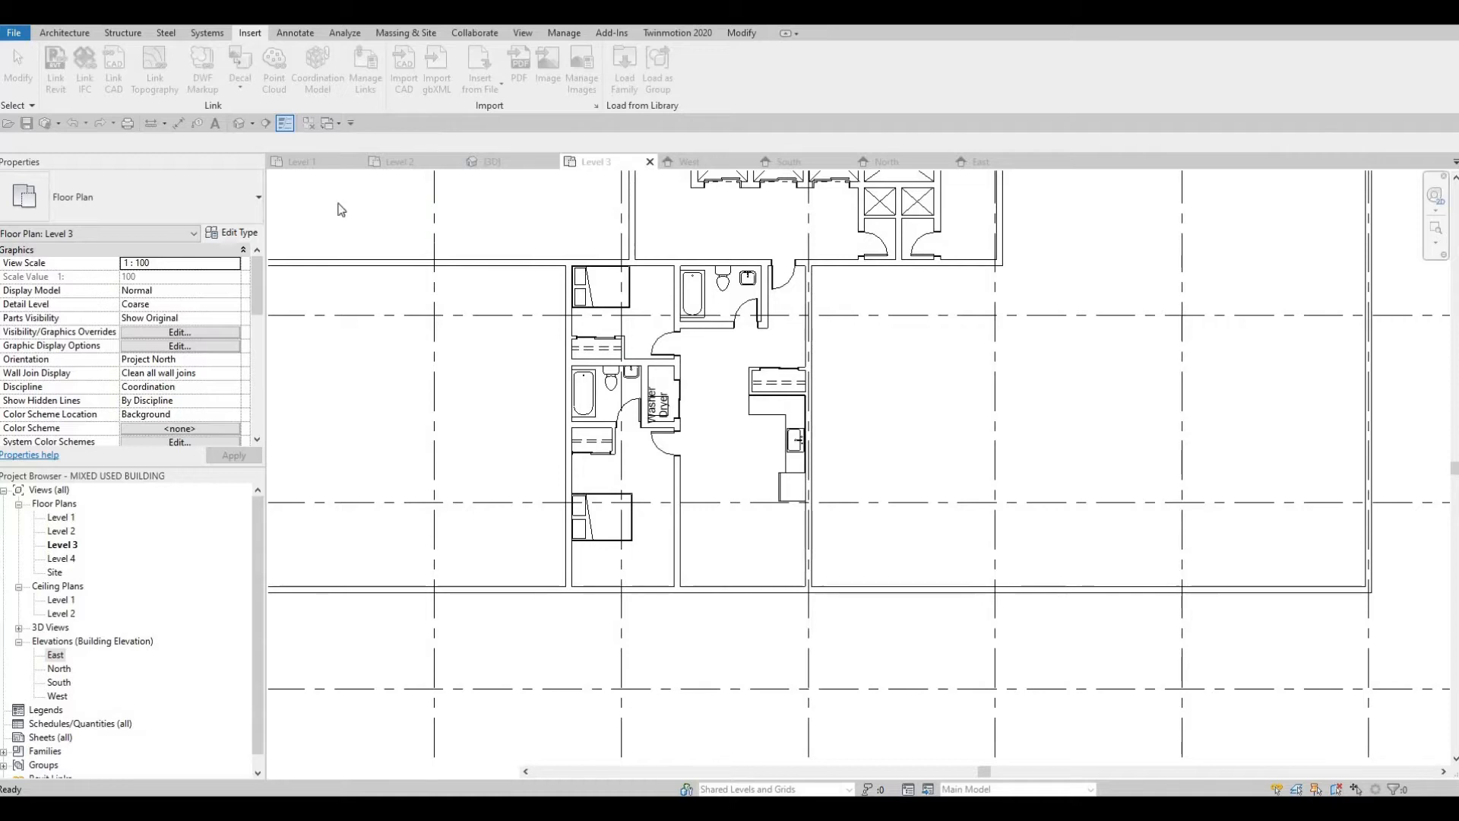
Step: Place one M_Chair-Corbu chair in the open living area, below and west of the refrigerator
key(c)
key(m)
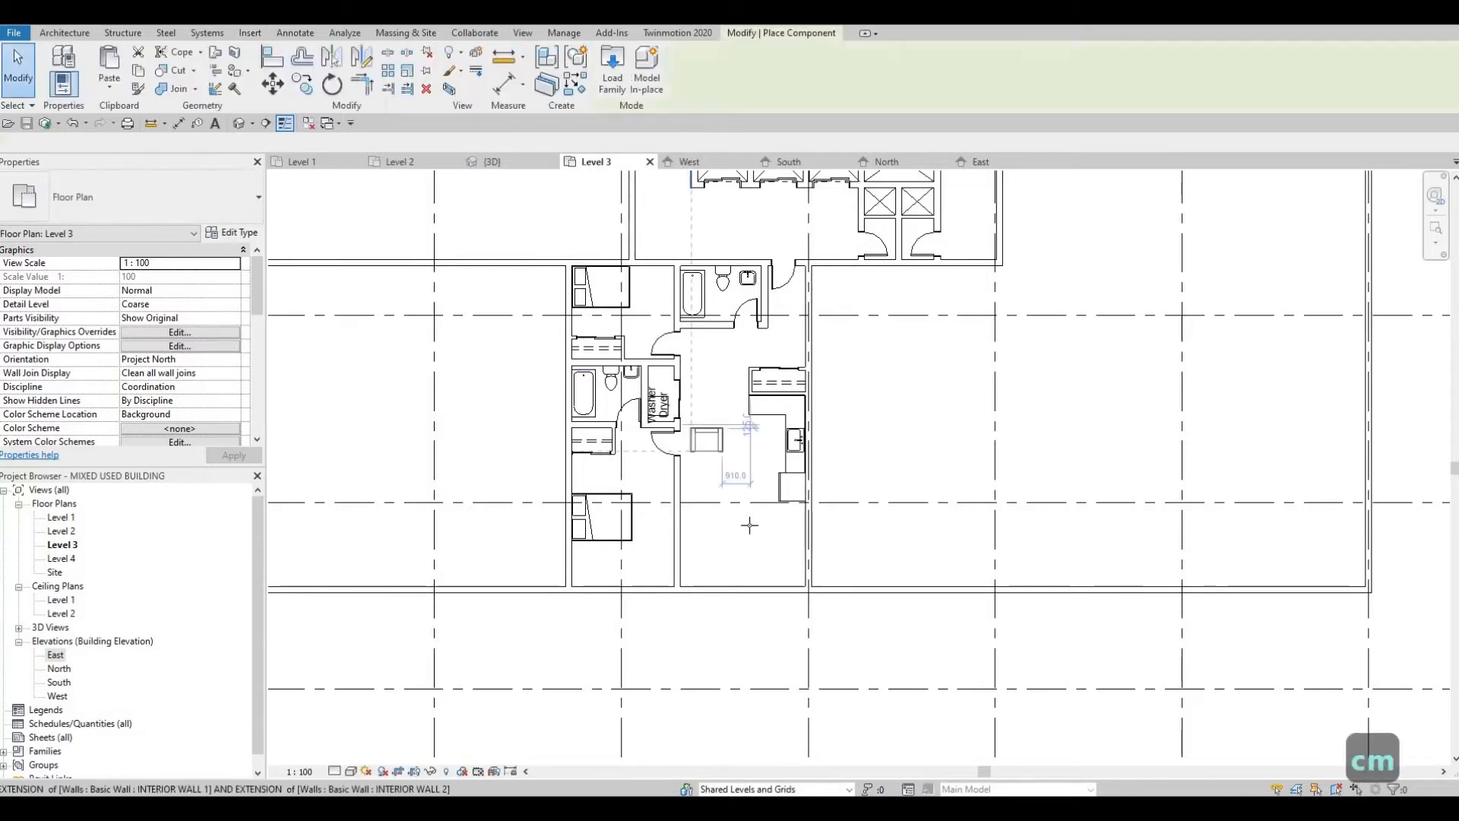
scroll(749, 521, up, 3)
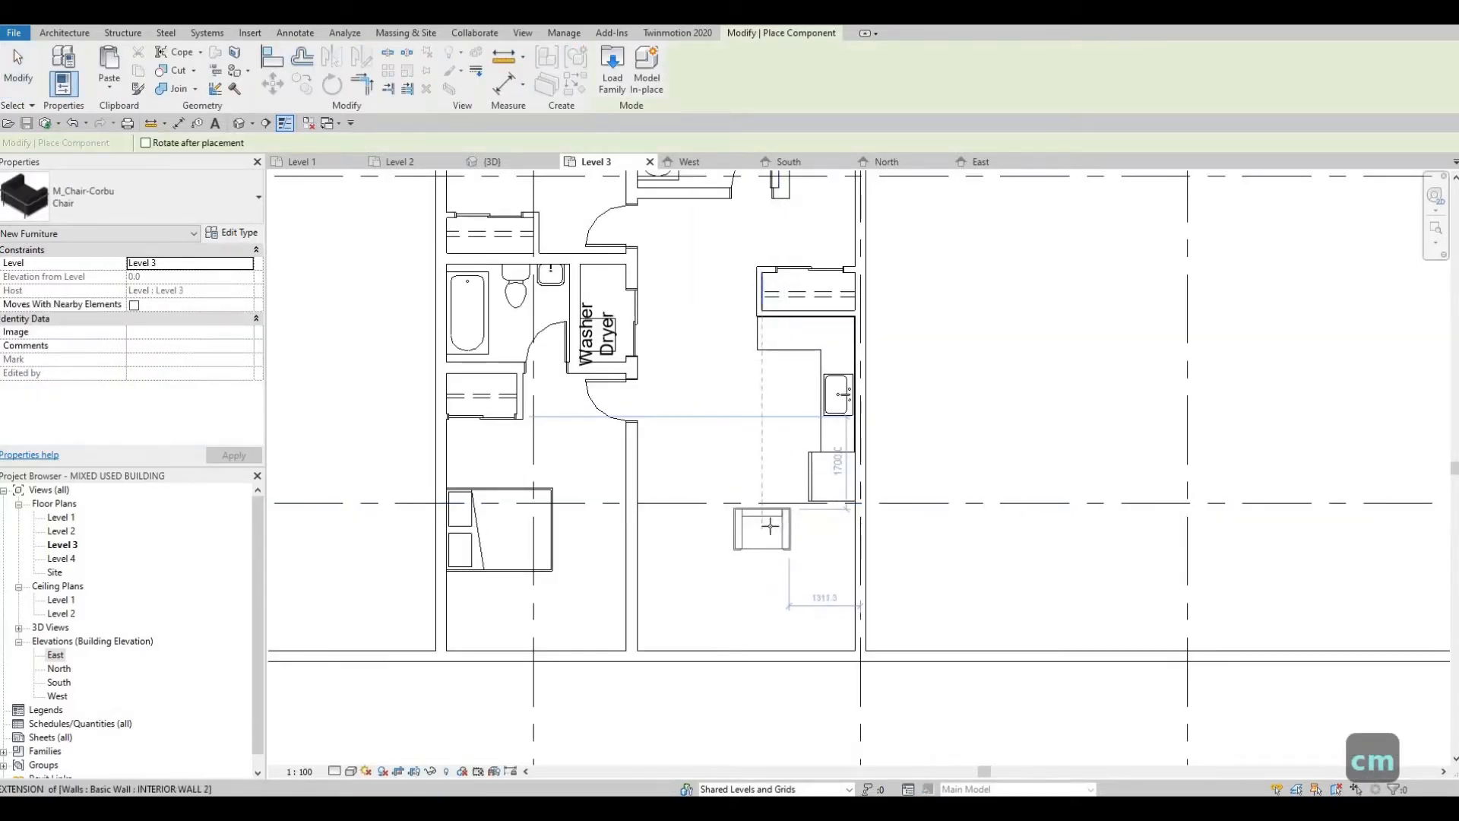
click(781, 523)
key(Escape)
key(Escape)
key(Escape)
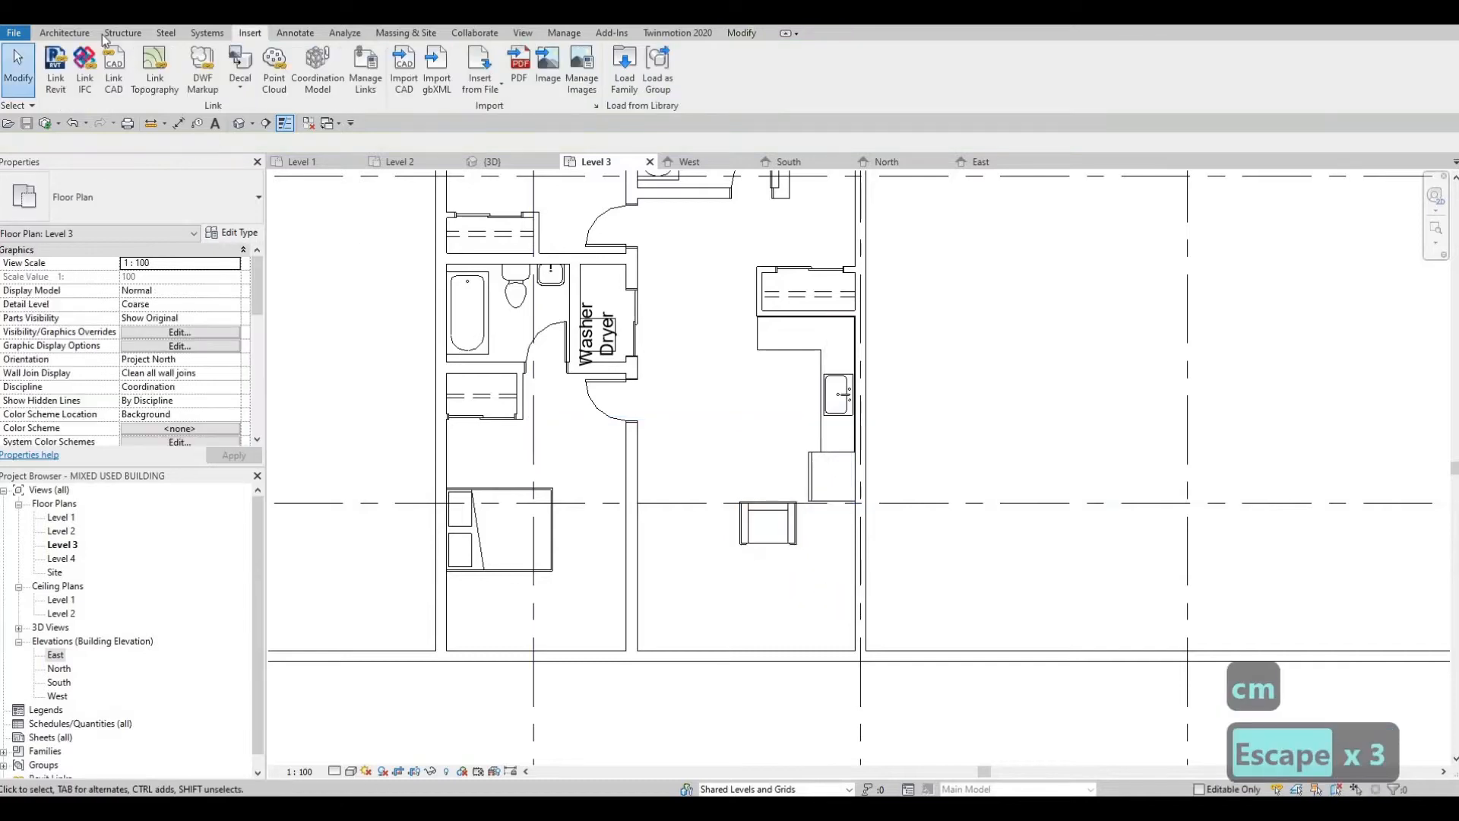
Step: Place an M_Sofa-Corbu sofa against the east wall in the living area's lower corner, rotated to face into the room
click(69, 34)
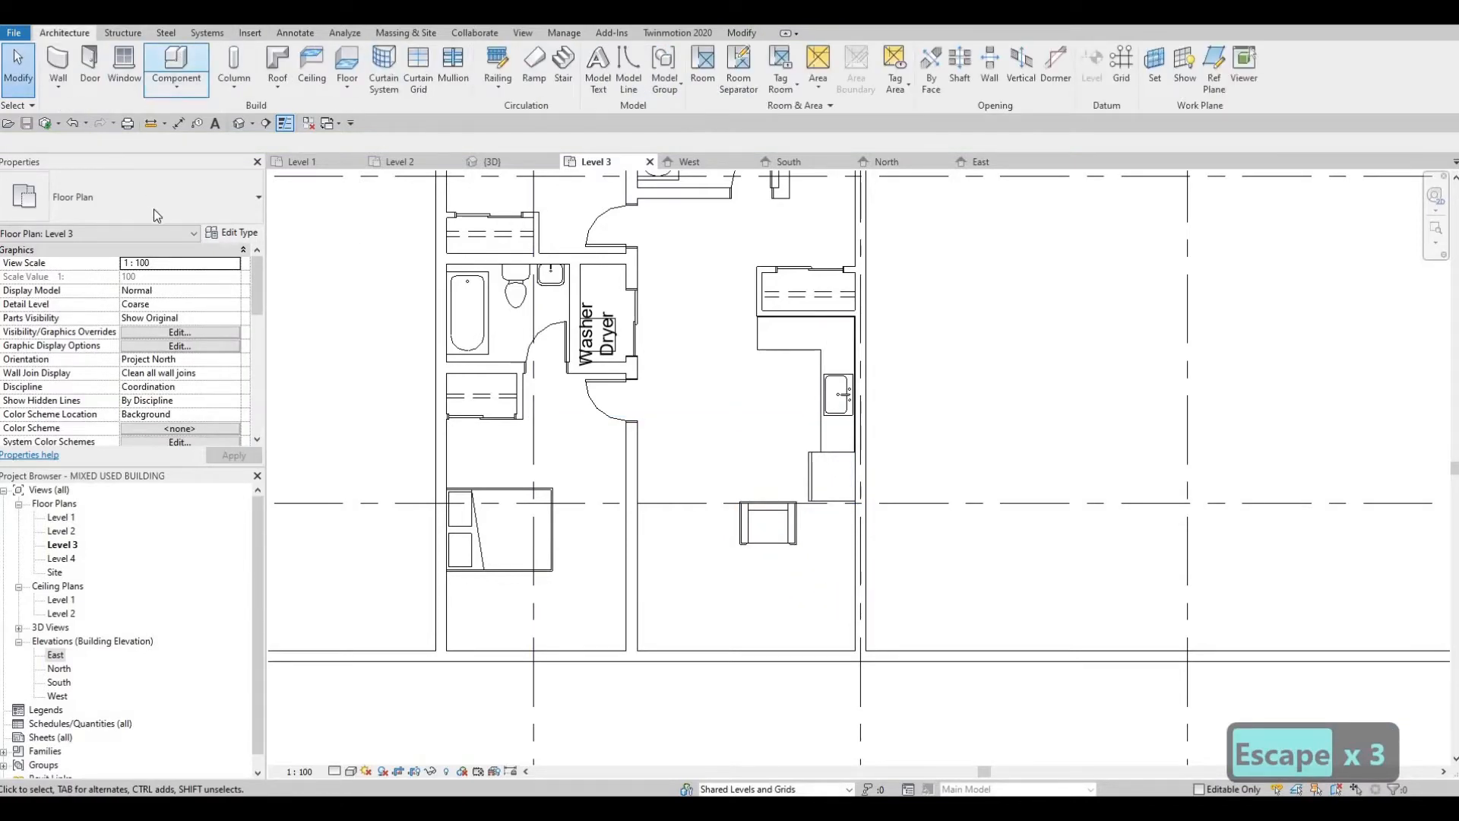
click(190, 199)
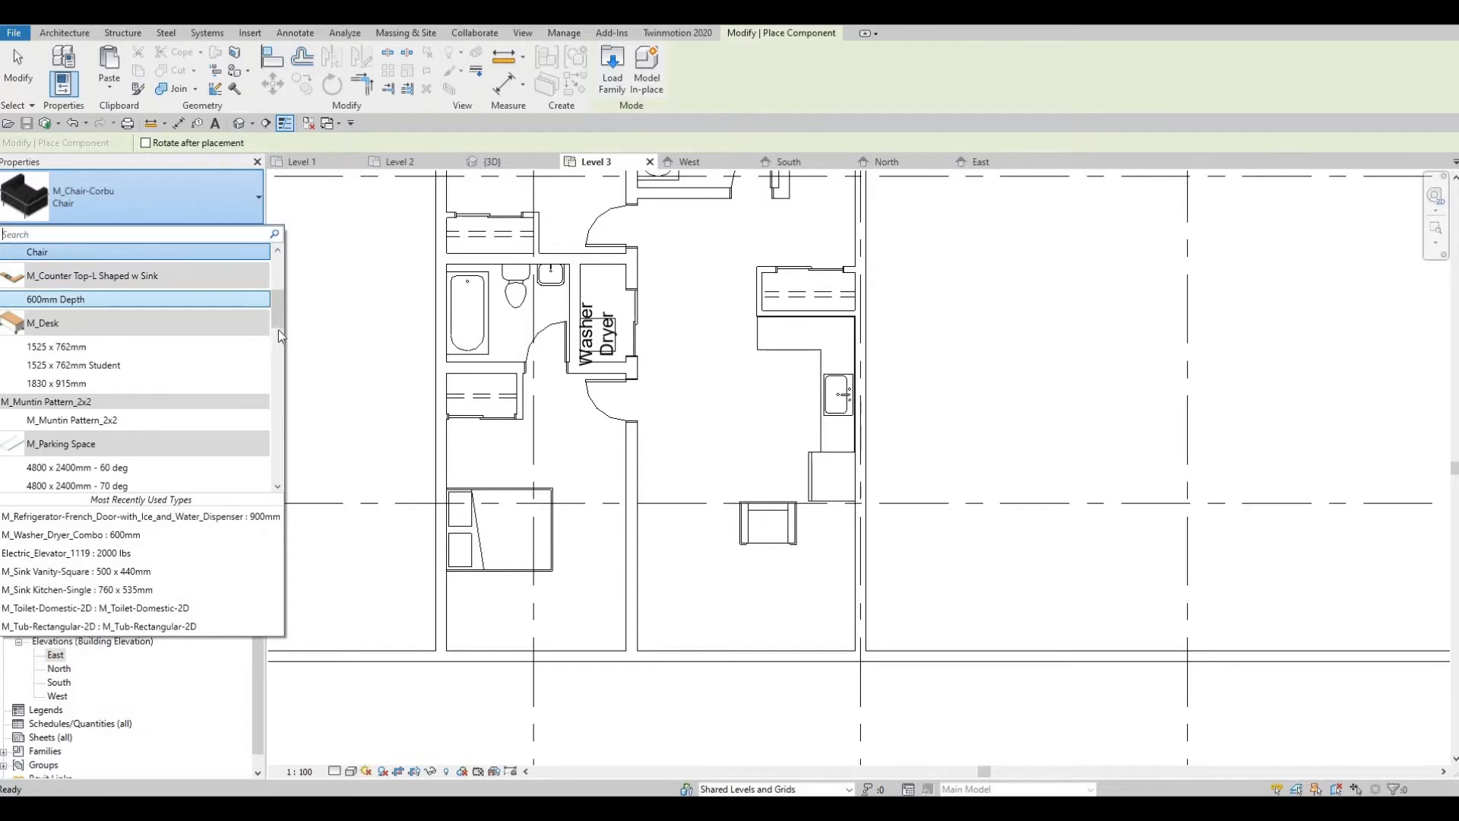
scroll(277, 509, down, 10)
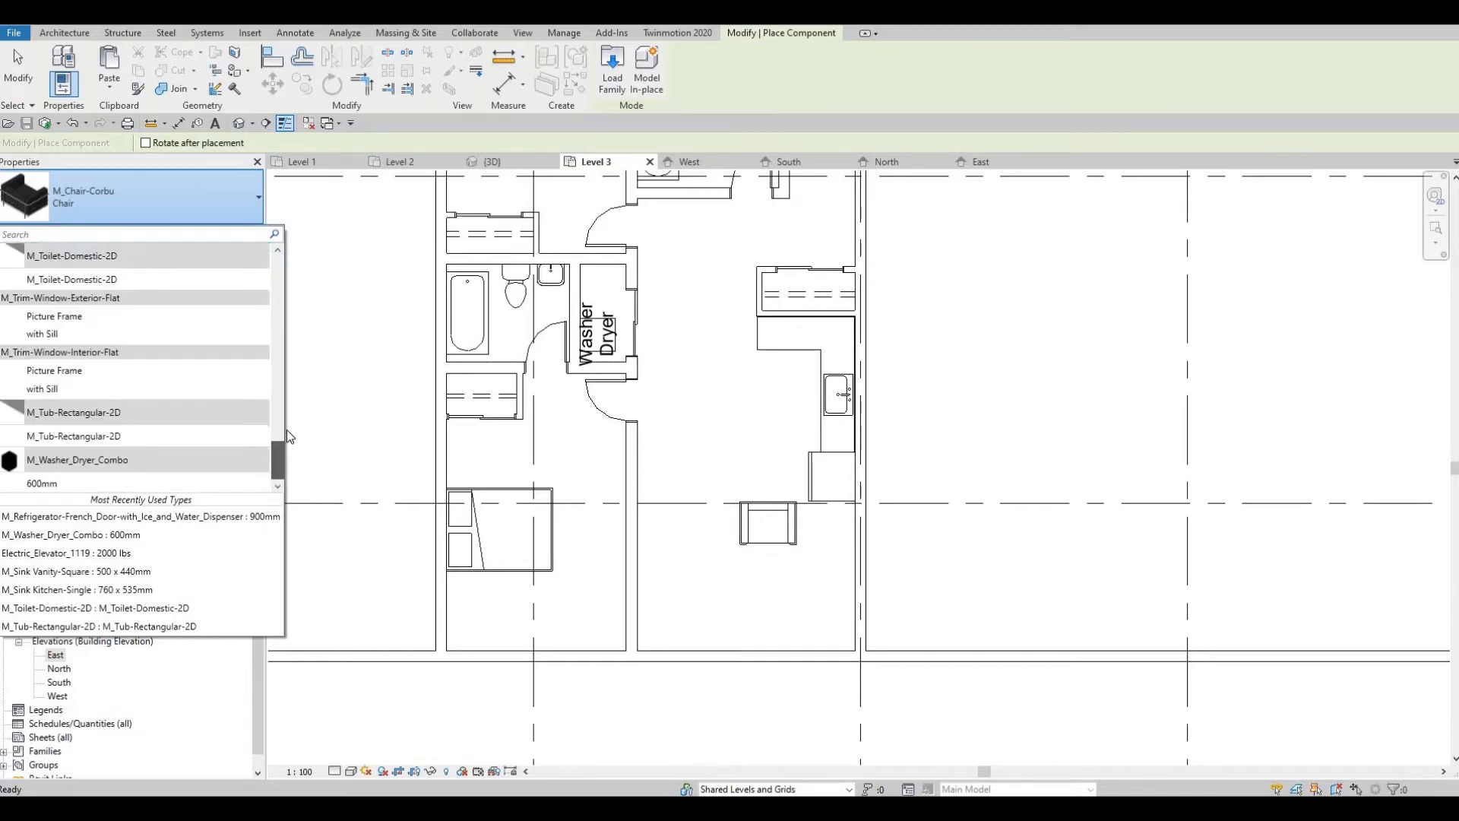
scroll(268, 421, up, 5)
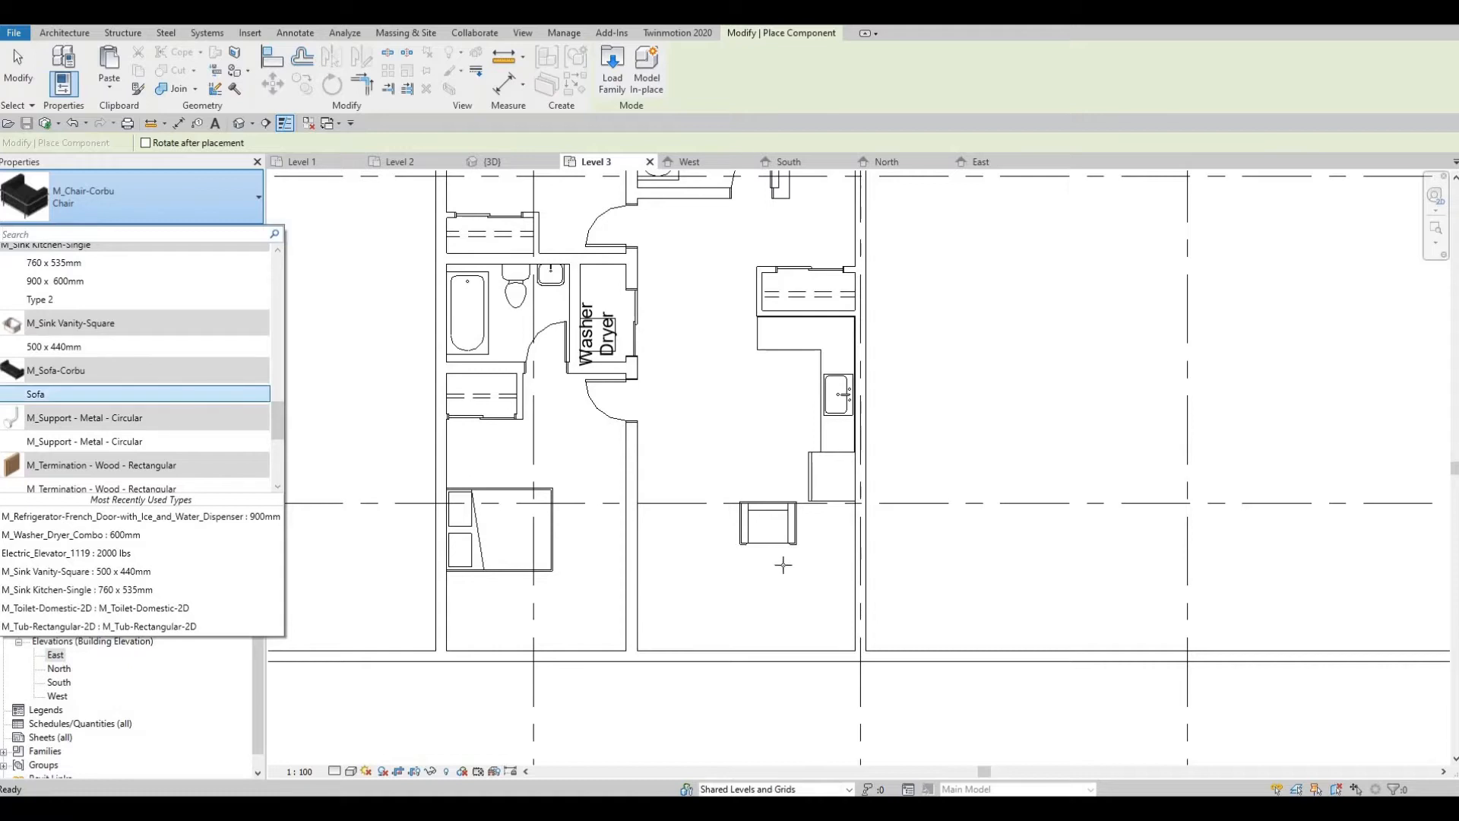
key(Return)
scroll(783, 566, up, 2)
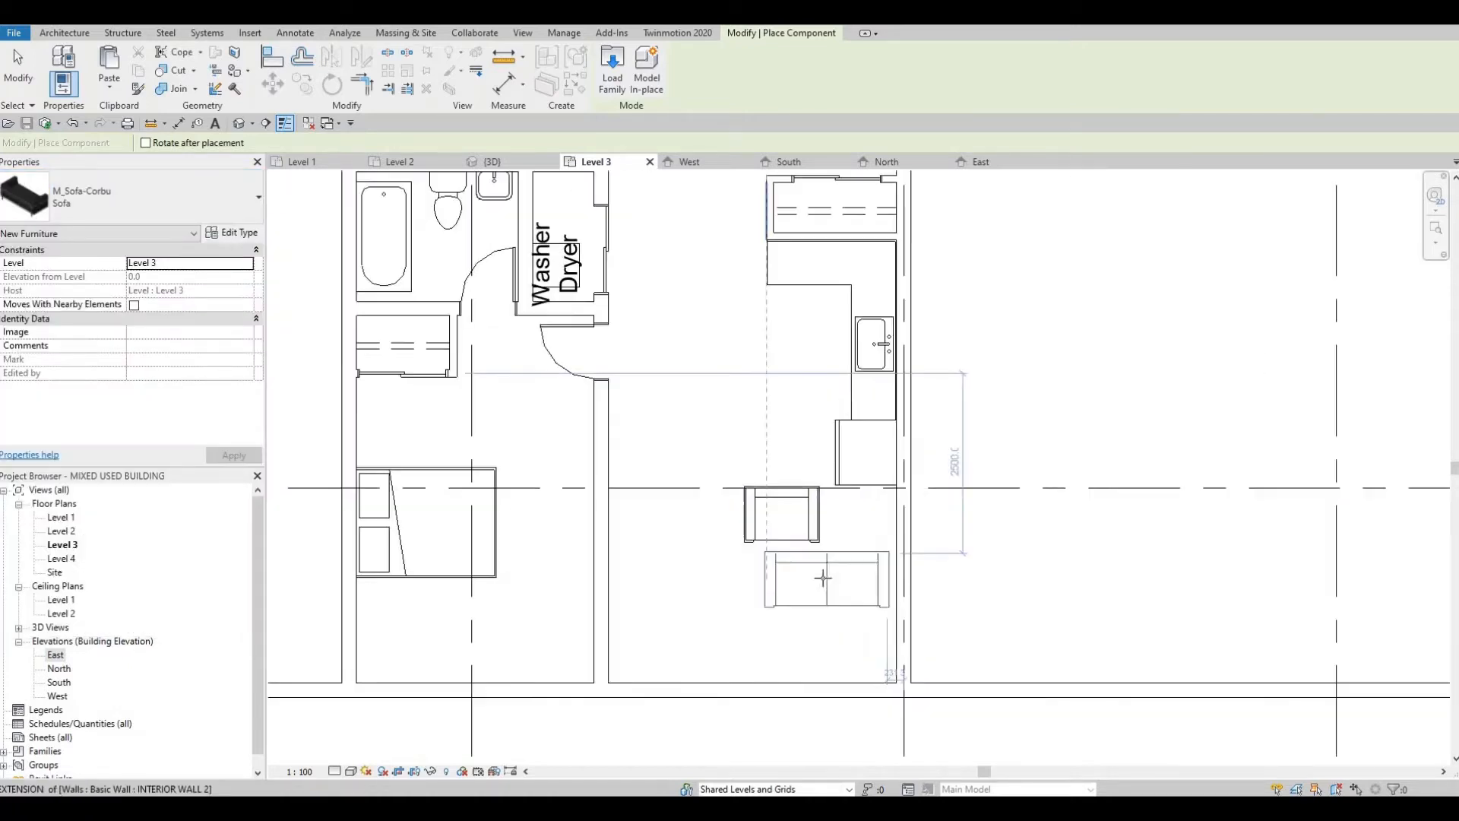
key(space)
click(864, 616)
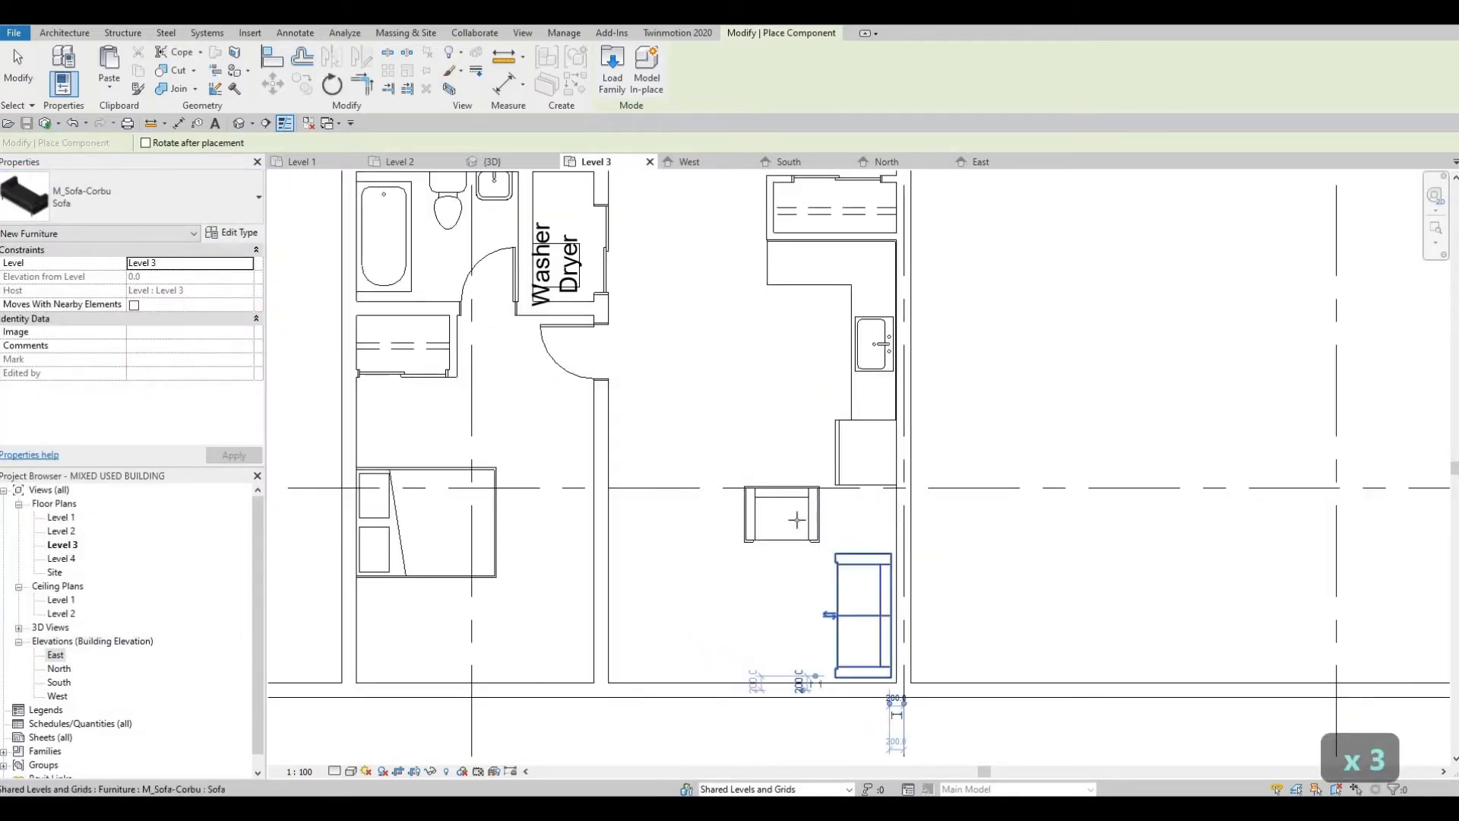
key(Escape)
middle_drag(785, 484, 796, 407)
scroll(797, 418, down, 1)
scroll(810, 418, up, 1)
scroll(816, 431, up, 1)
key(Escape)
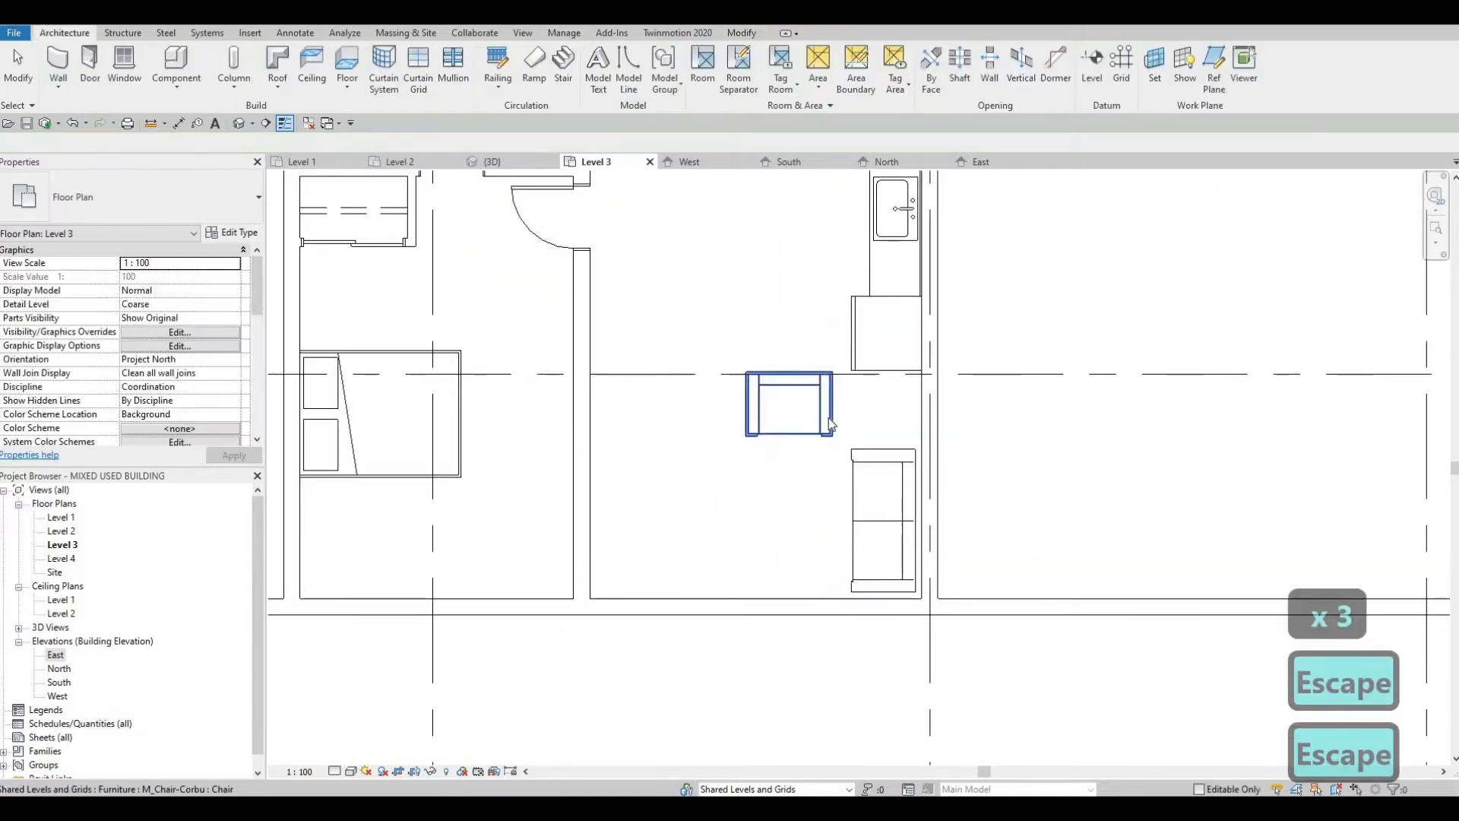
key(Escape)
Step: Move the chair slightly east toward the sofa and nudge it down
click(827, 410)
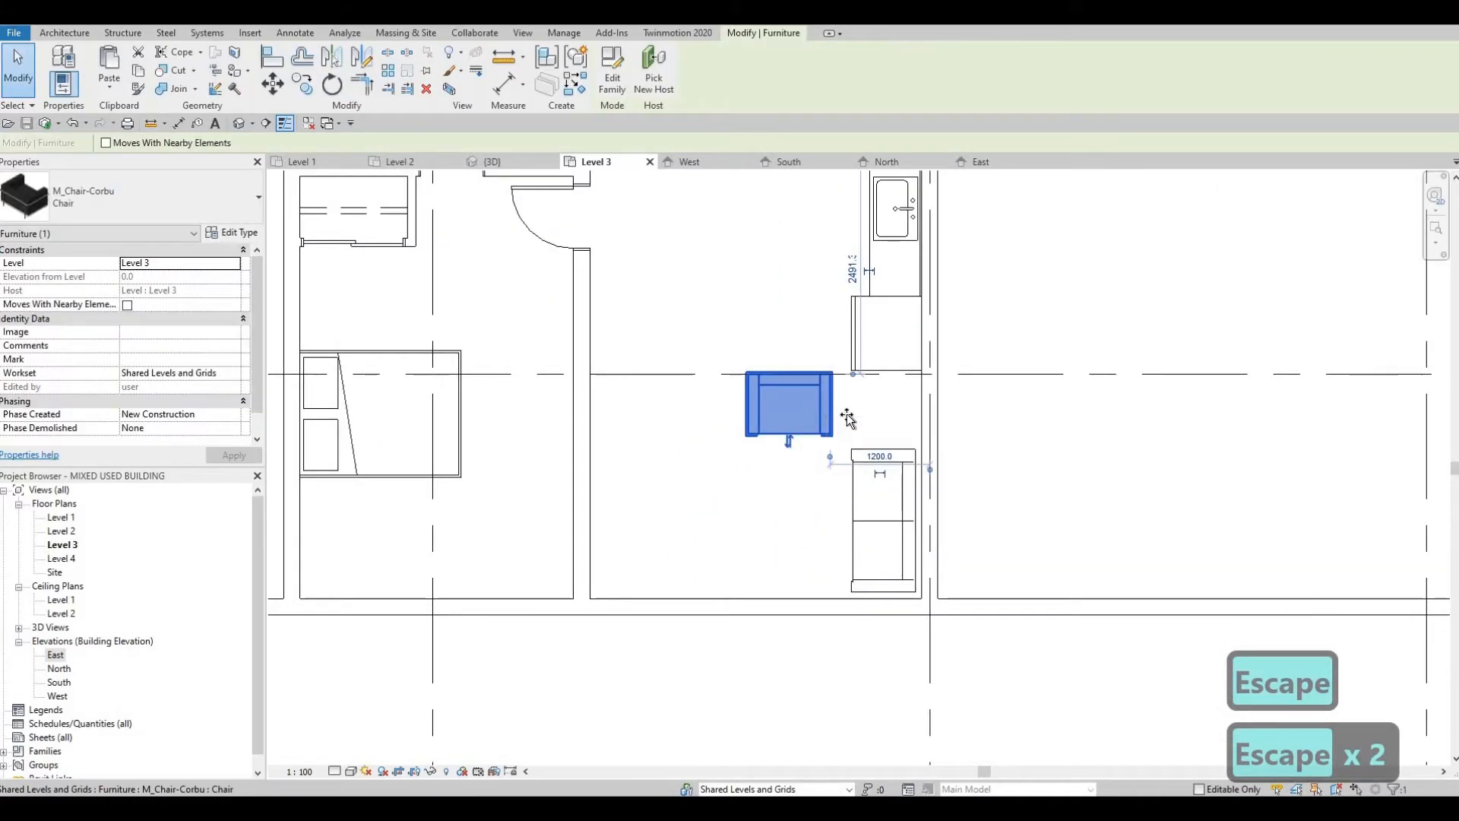
drag(795, 433, 813, 435)
key(Escape)
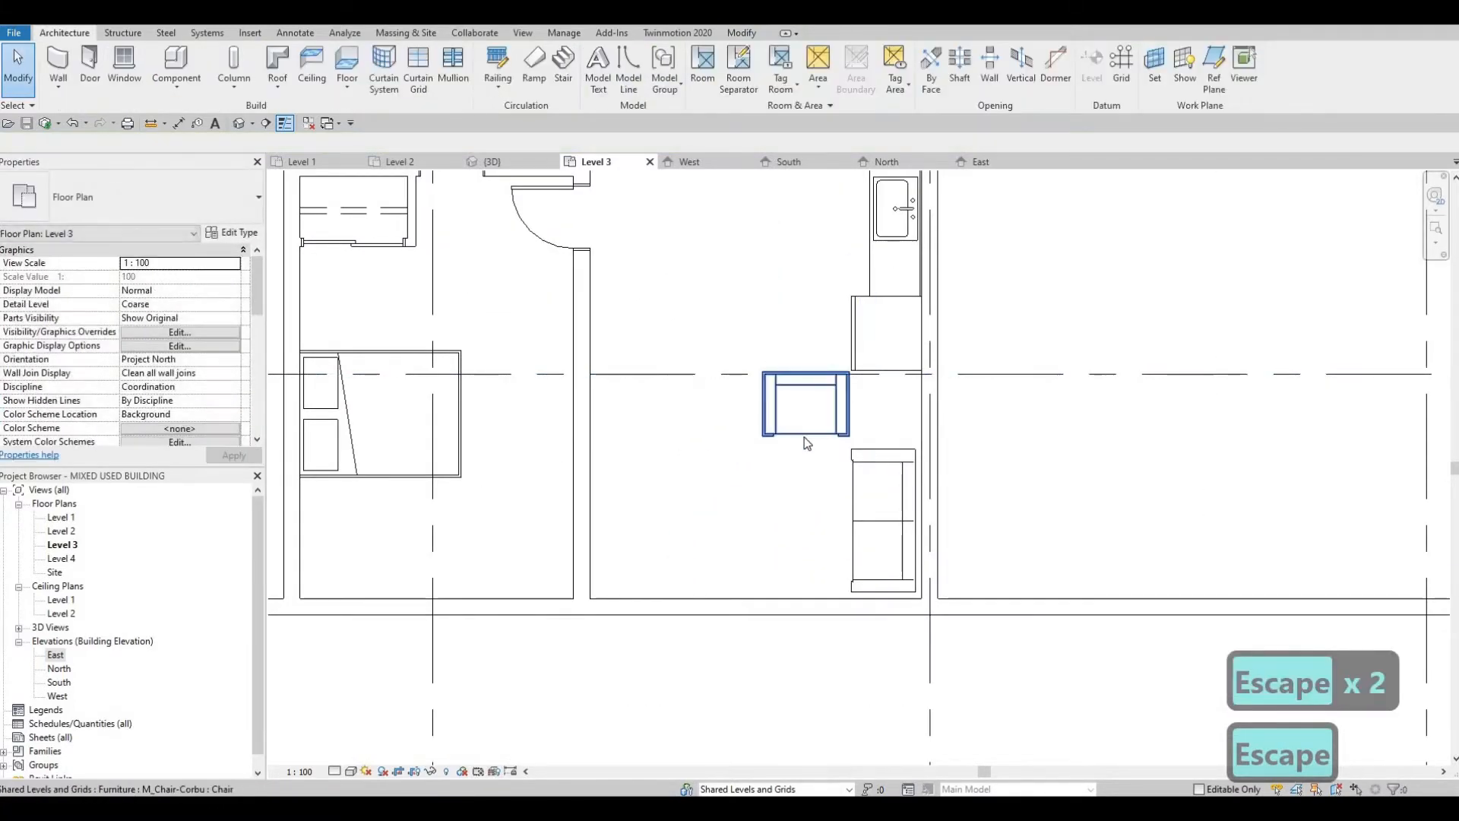
click(804, 435)
key(Down)
scroll(805, 393, down, 2)
key(Escape)
key(Escape)
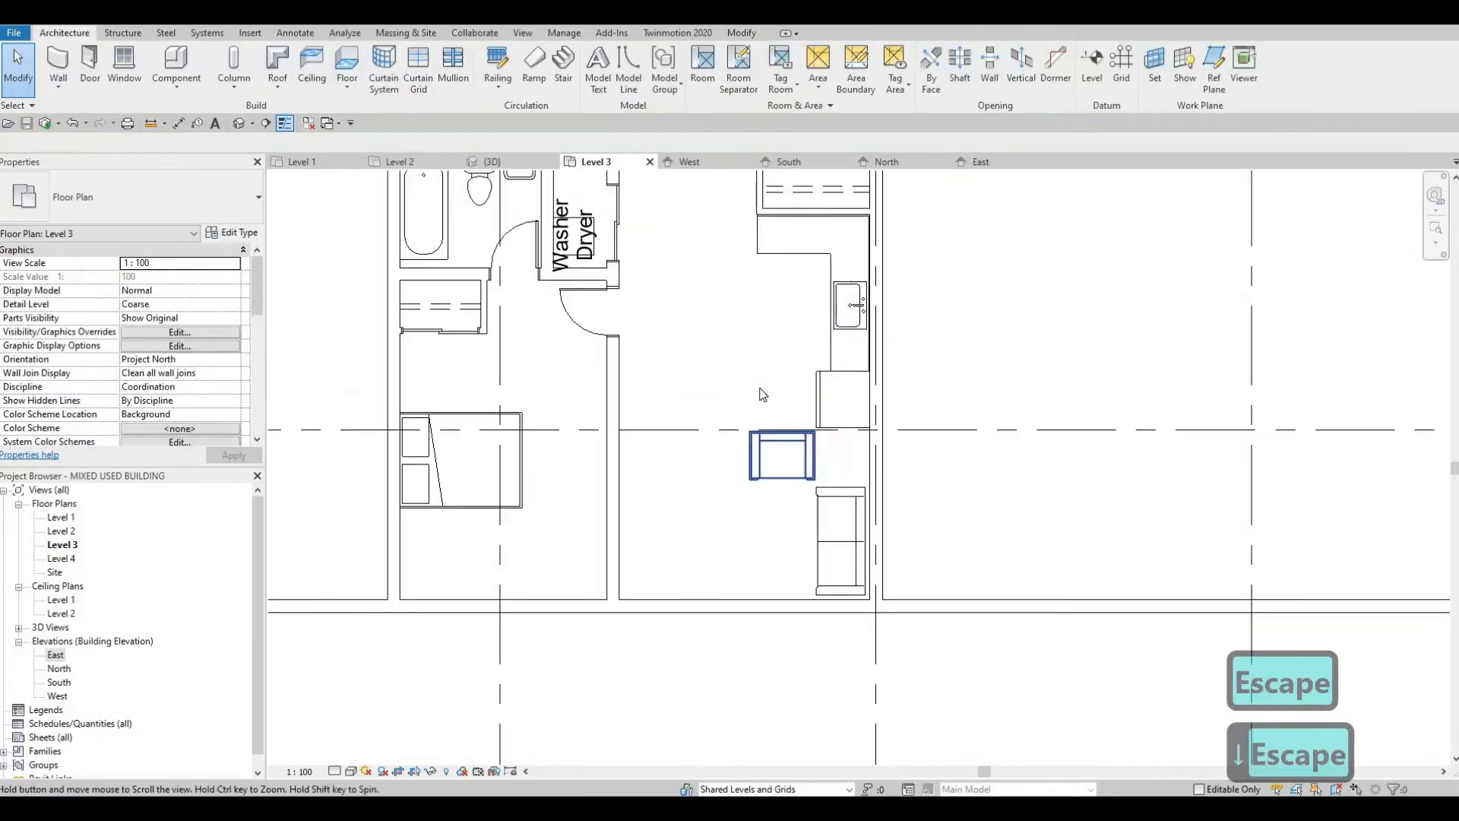
key(Escape)
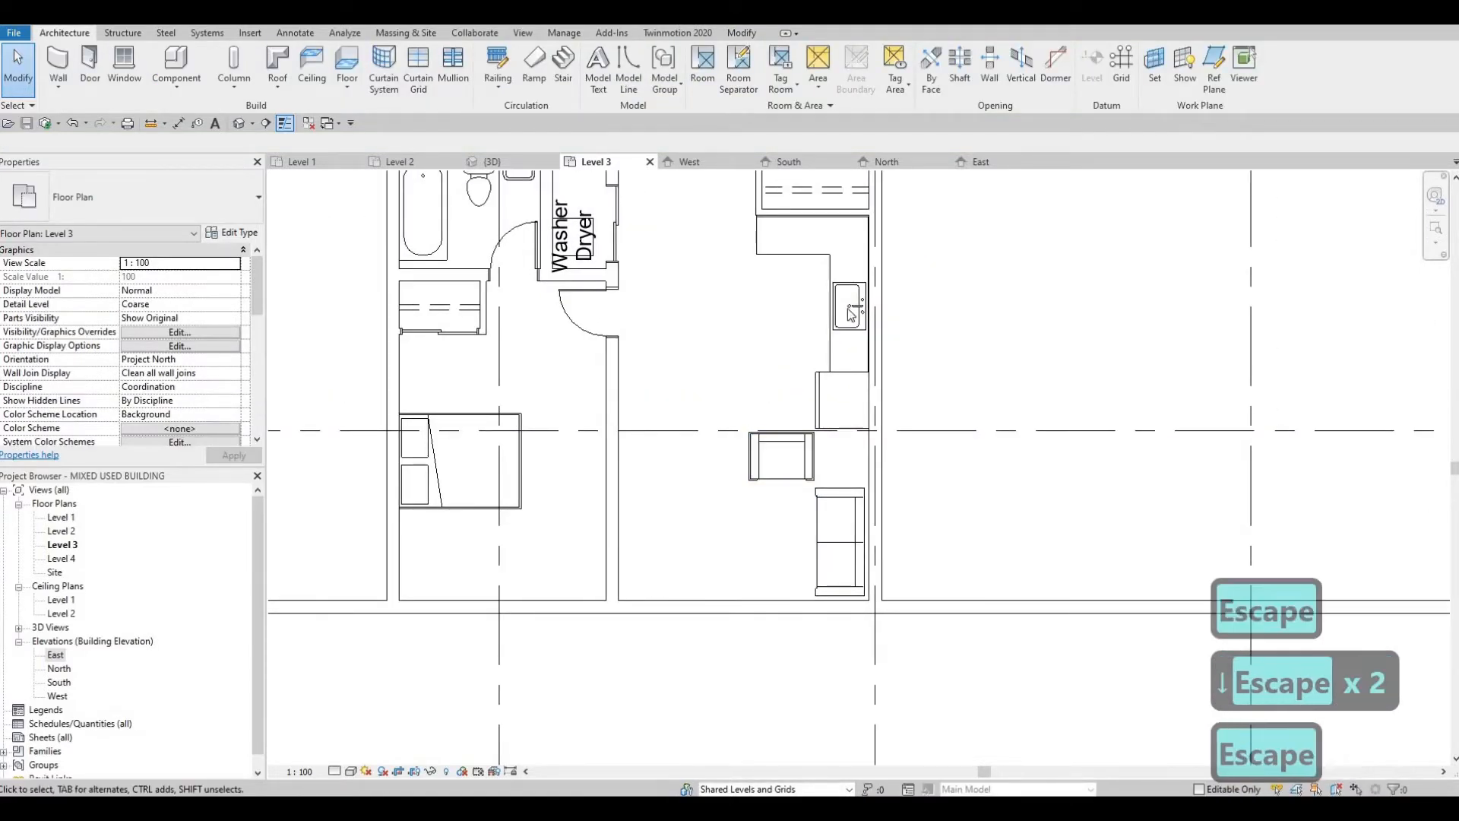
Step: Shorten the sink leg of the L-shaped counter by pulling its lower end up from the refrigerator
scroll(839, 325, up, 2)
middle_drag(839, 340, 849, 307)
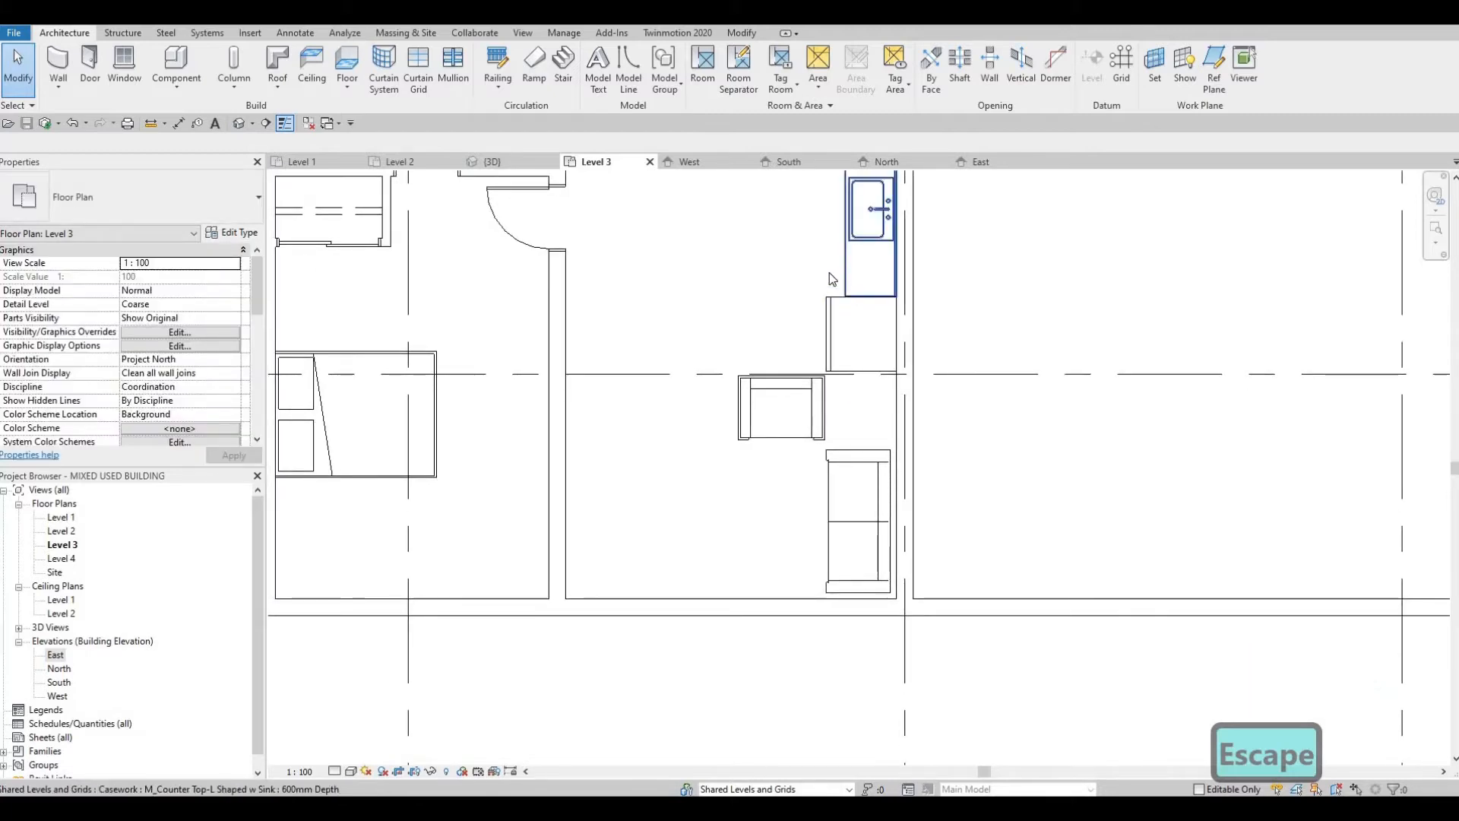
click(831, 279)
scroll(819, 285, up, 2)
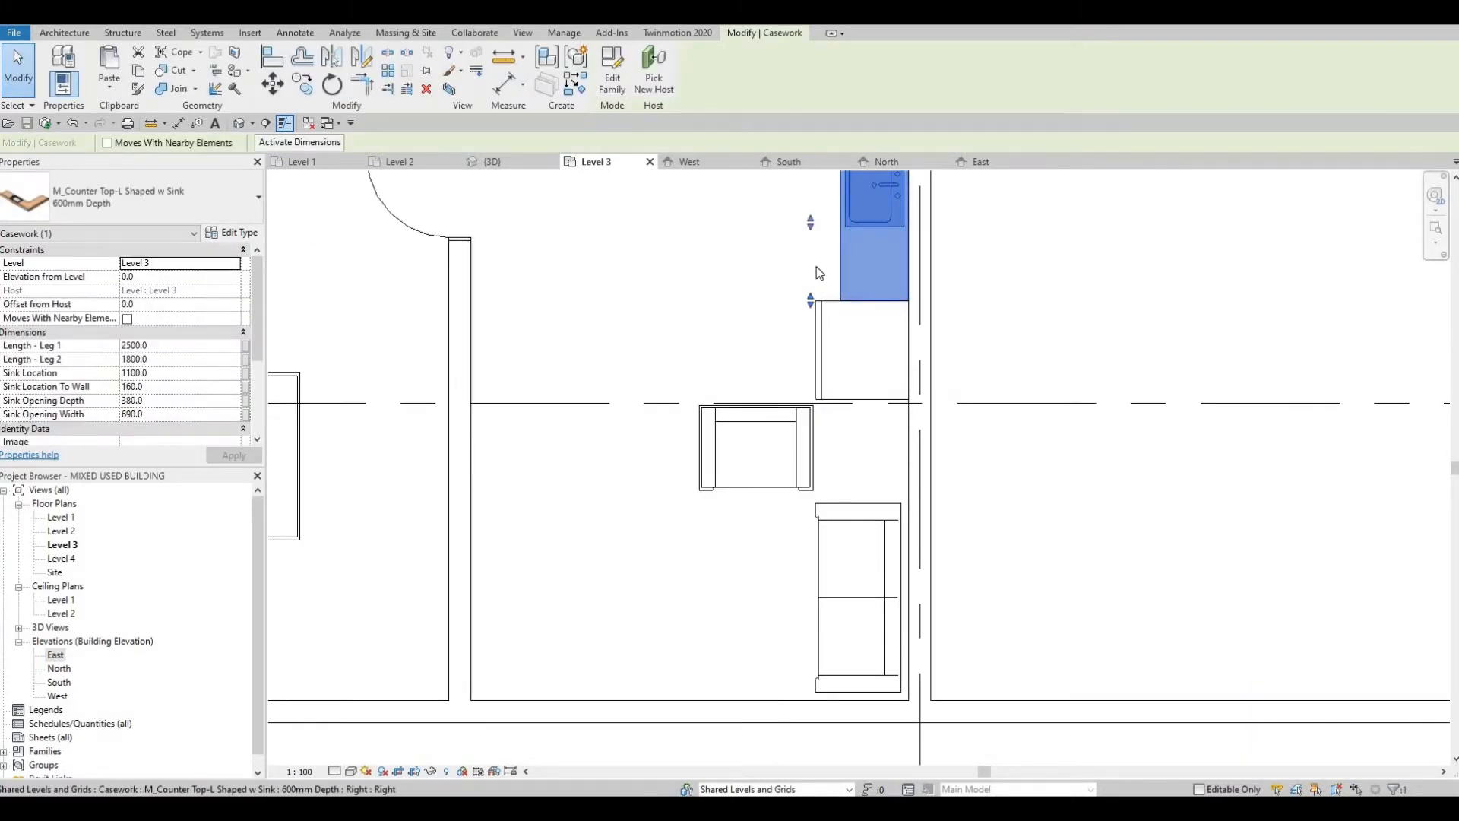
drag(845, 336, 863, 316)
key(Escape)
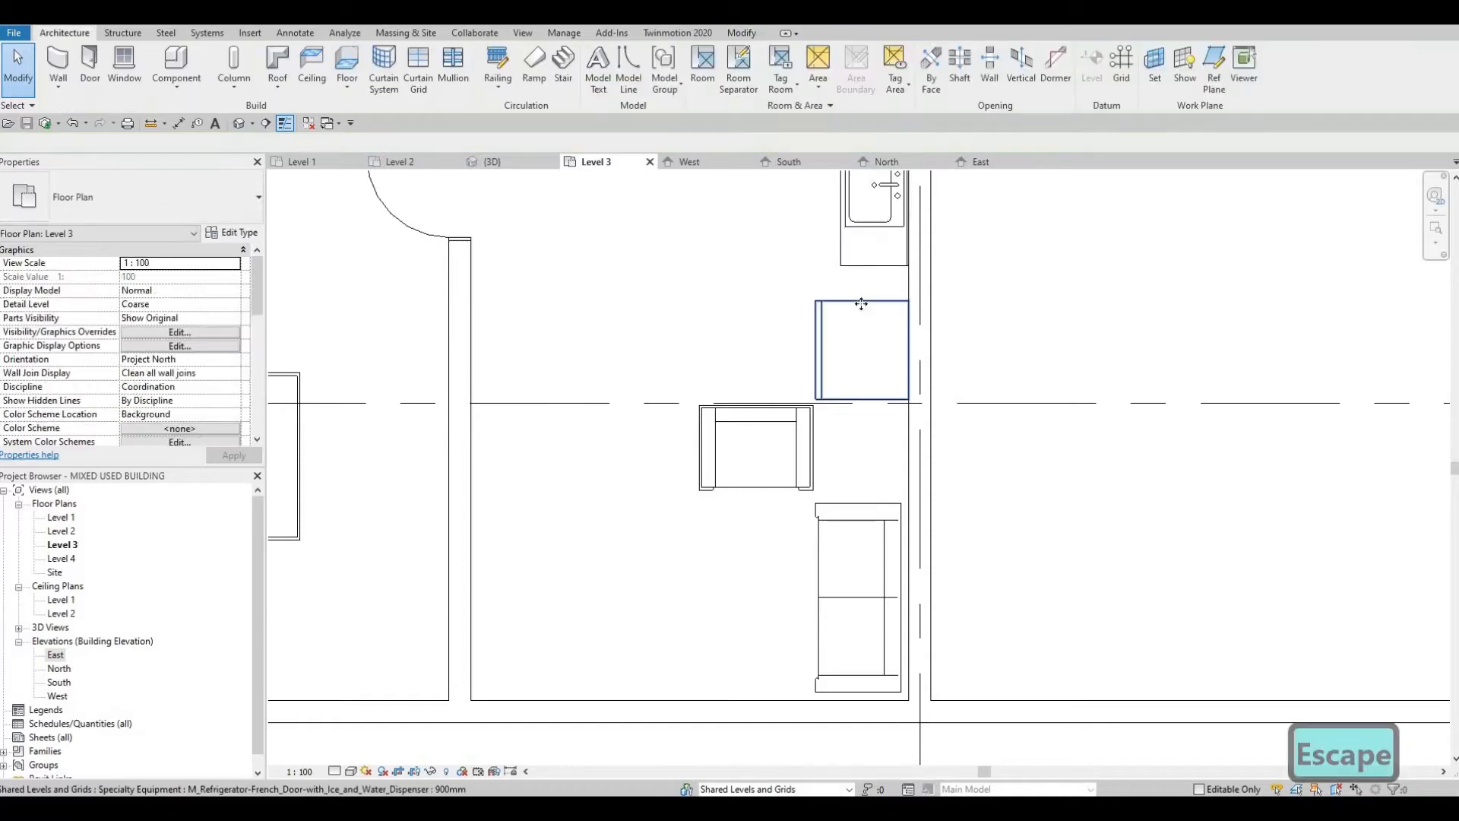
Step: Move the refrigerator up along the east wall until it meets the lower end of the counter
click(860, 304)
key(Up)
key(Up)
key(Up)
key(Up)
key(Up)
key(Up)
key(Up)
key(Up)
key(Up)
key(Up)
key(Up)
key(Up)
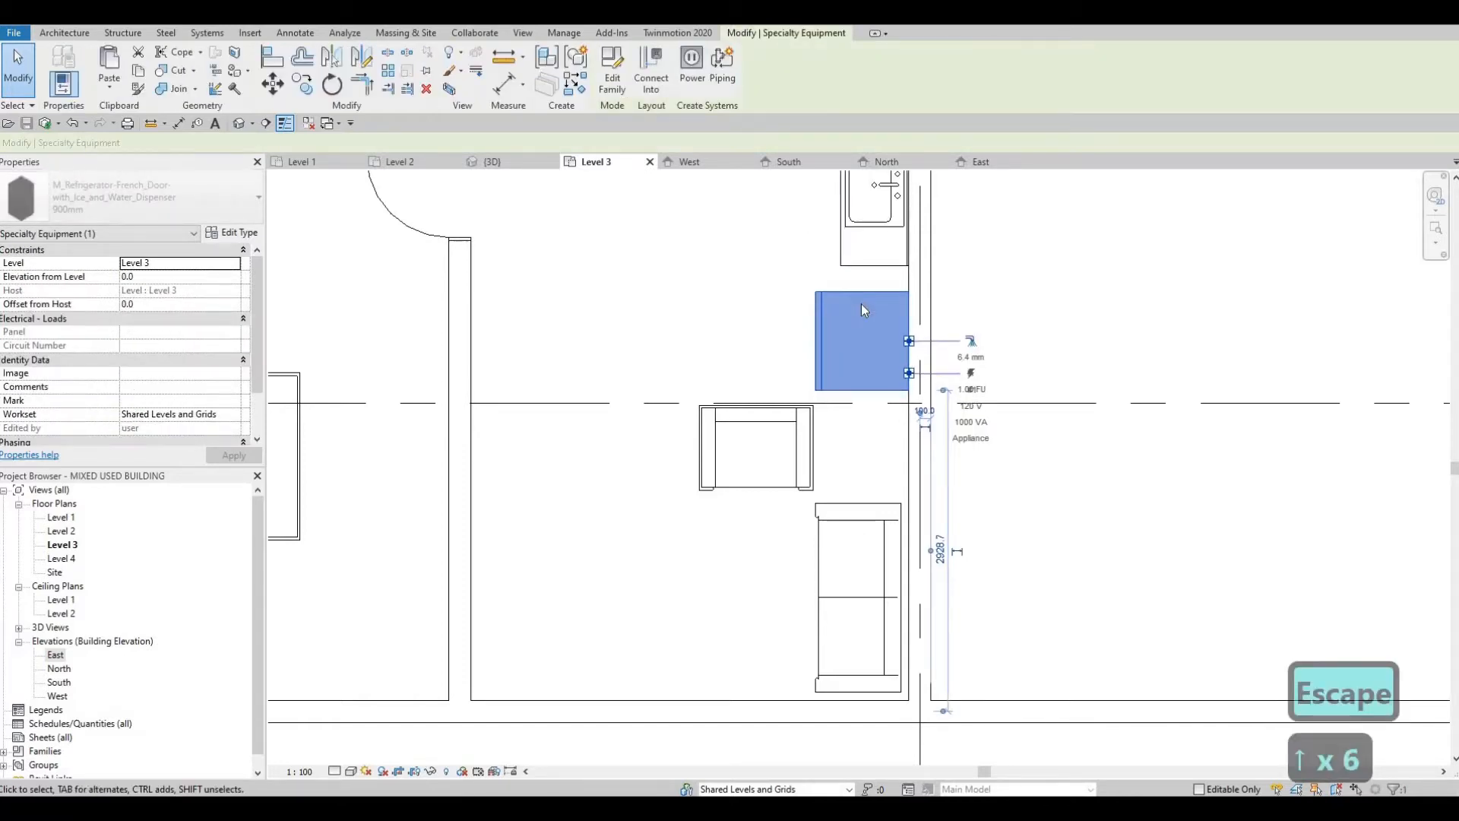
key(Up)
key(Up)
key(Up)
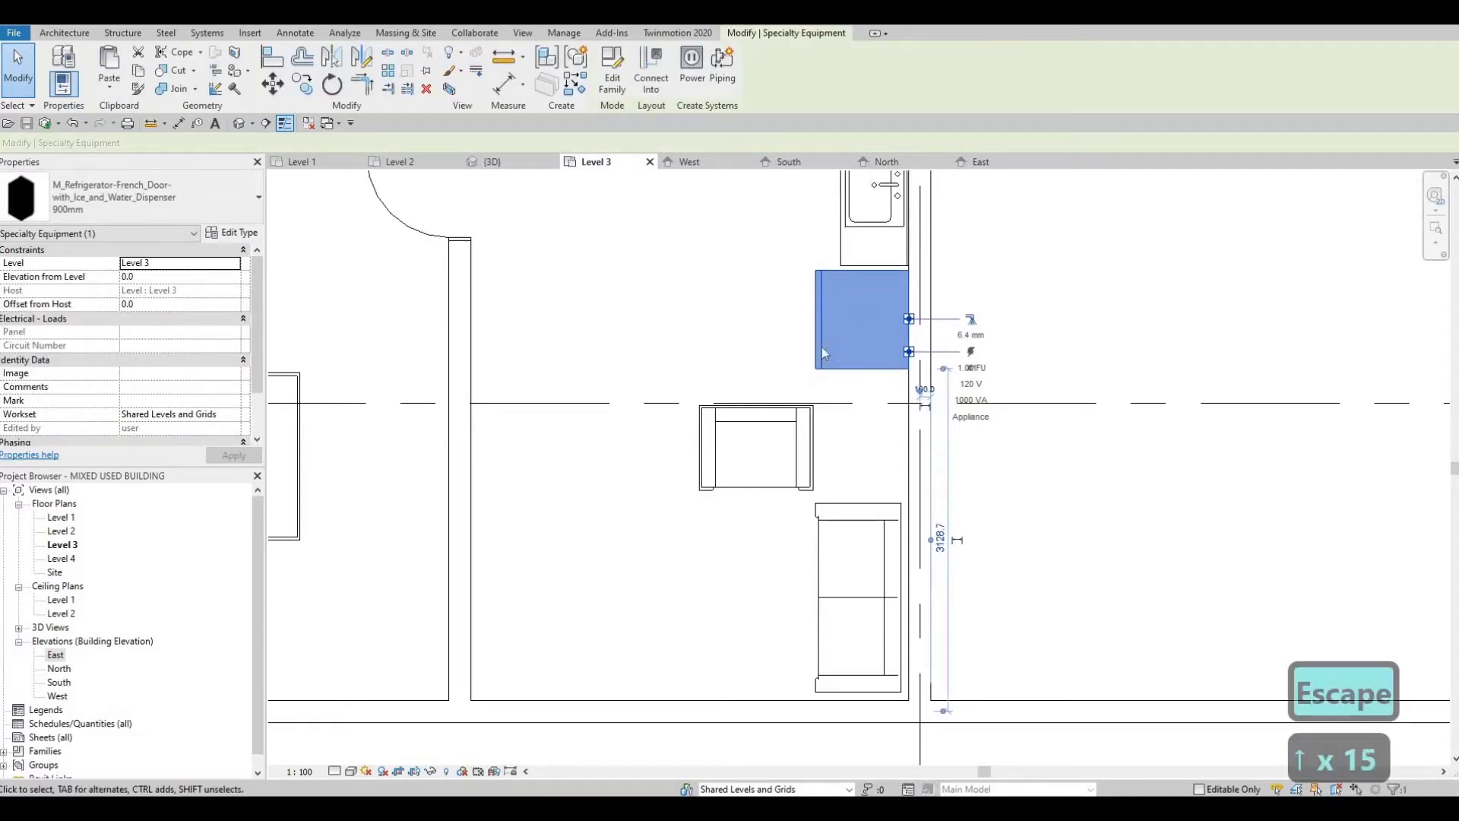
key(Escape)
Step: Nudge the chair up to widen the gap between it and the sofa
click(810, 424)
key(Up)
key(Up)
key(Up)
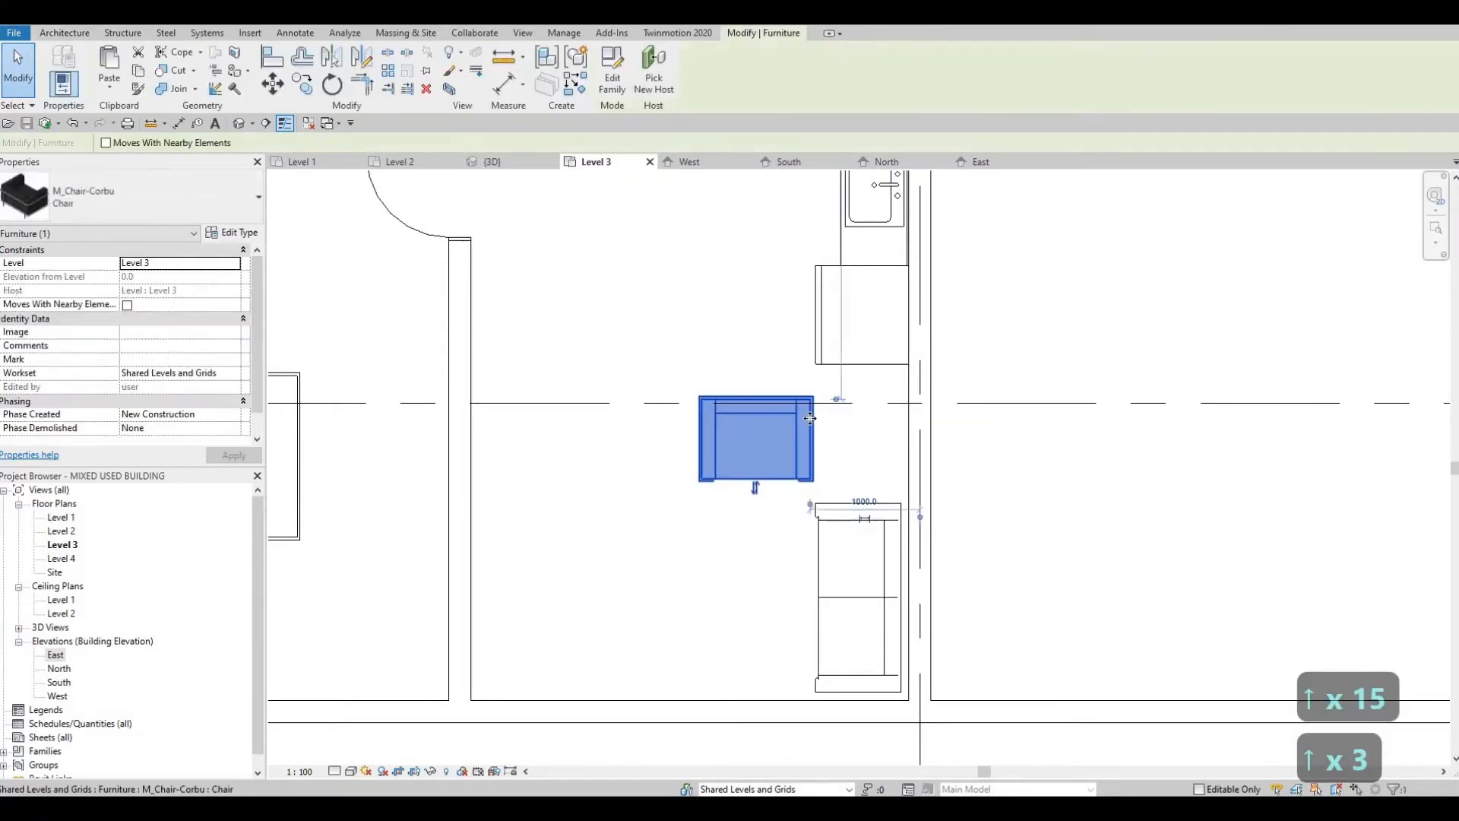
key(Up)
key(Up)
key(Up)
key(Up)
key(Up)
key(Up)
middle_drag(938, 425, 991, 381)
scroll(922, 427, down, 1)
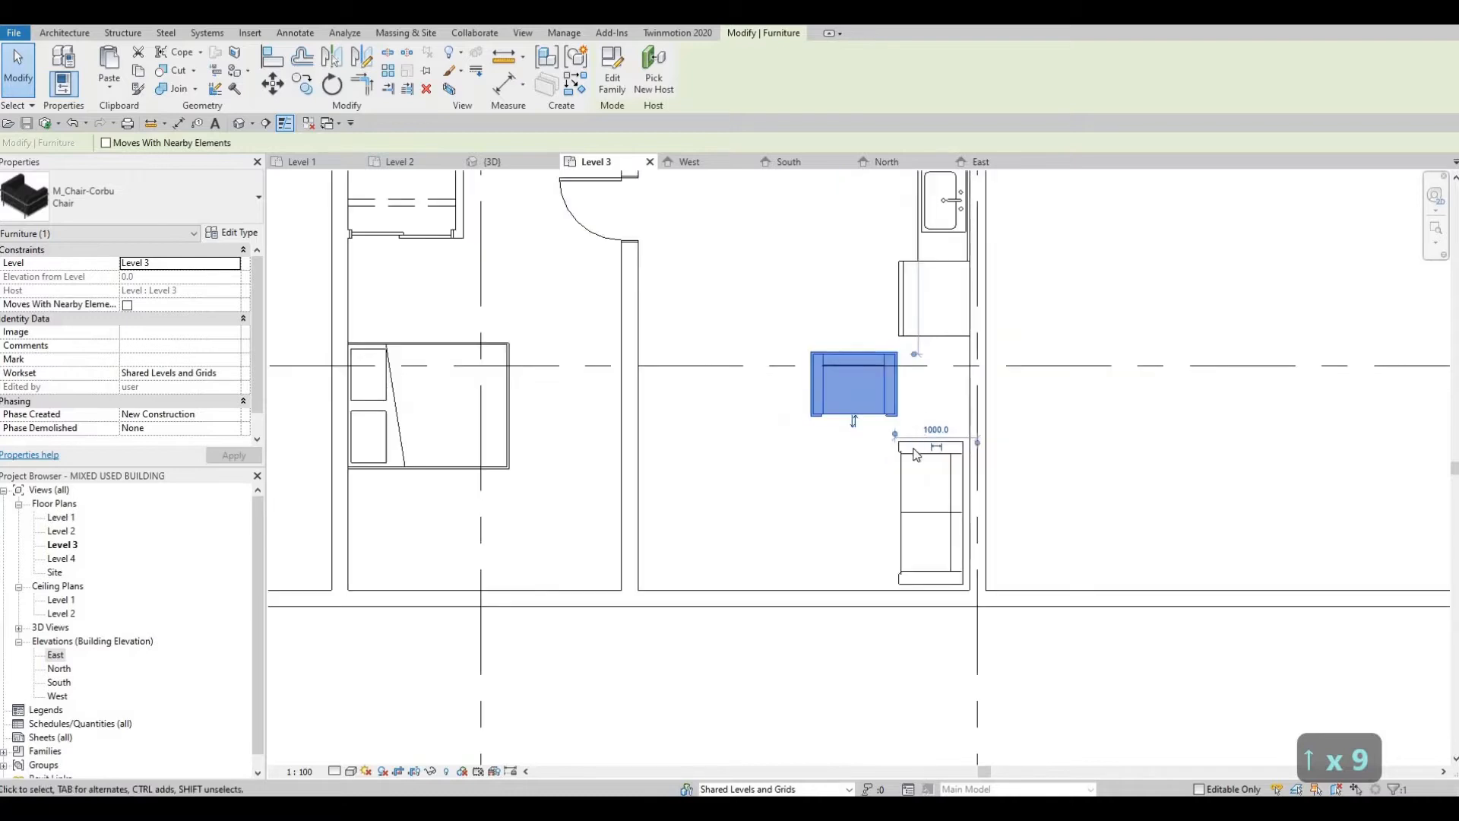
scroll(915, 453, down, 1)
key(Escape)
Step: Load the M_TV - Flat Screen family from the Furniture library folder
middle_drag(702, 424, 814, 424)
key(Escape)
middle_drag(828, 517, 816, 488)
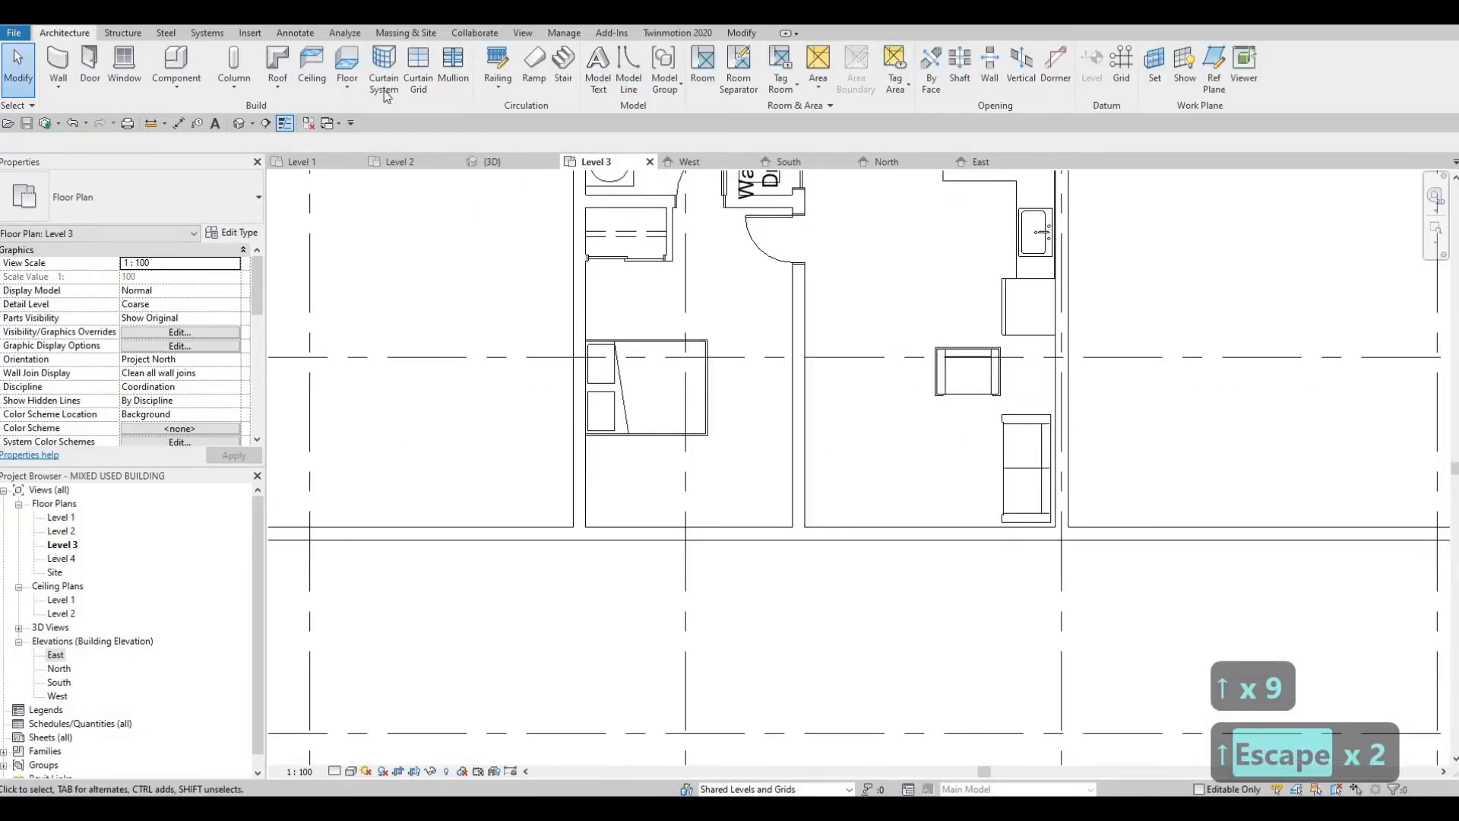
click(250, 32)
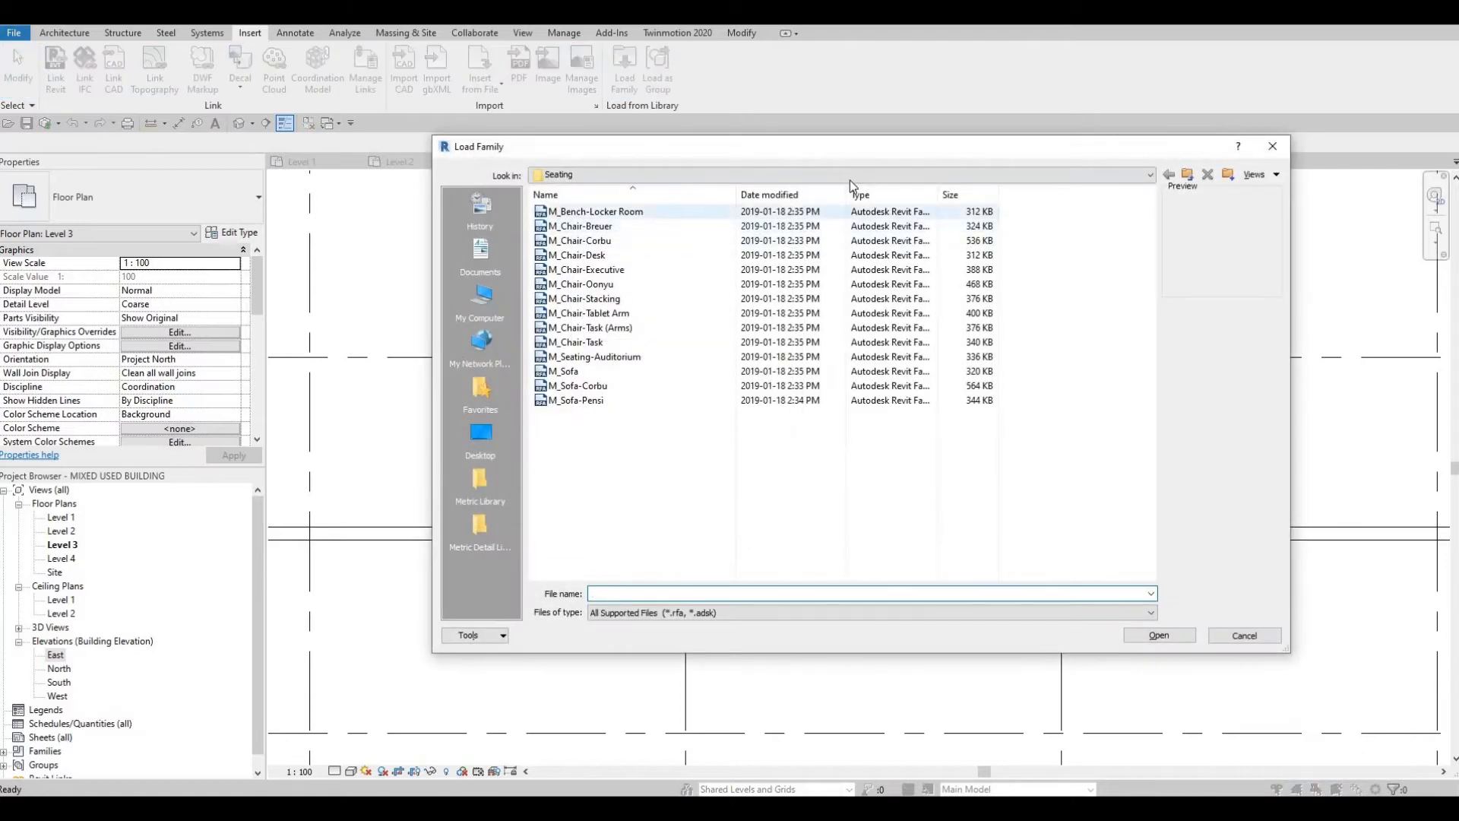
click(696, 175)
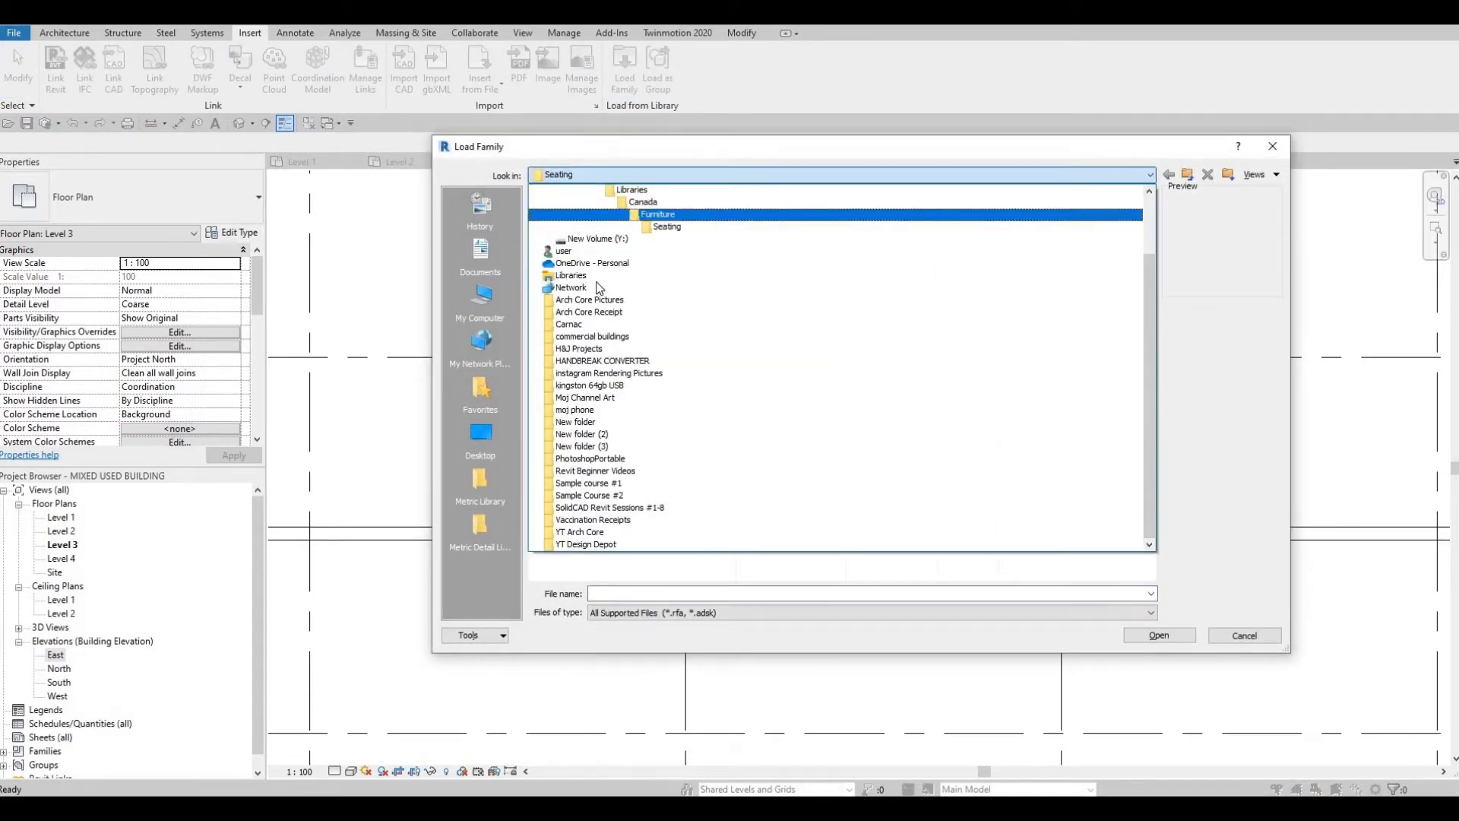
click(654, 215)
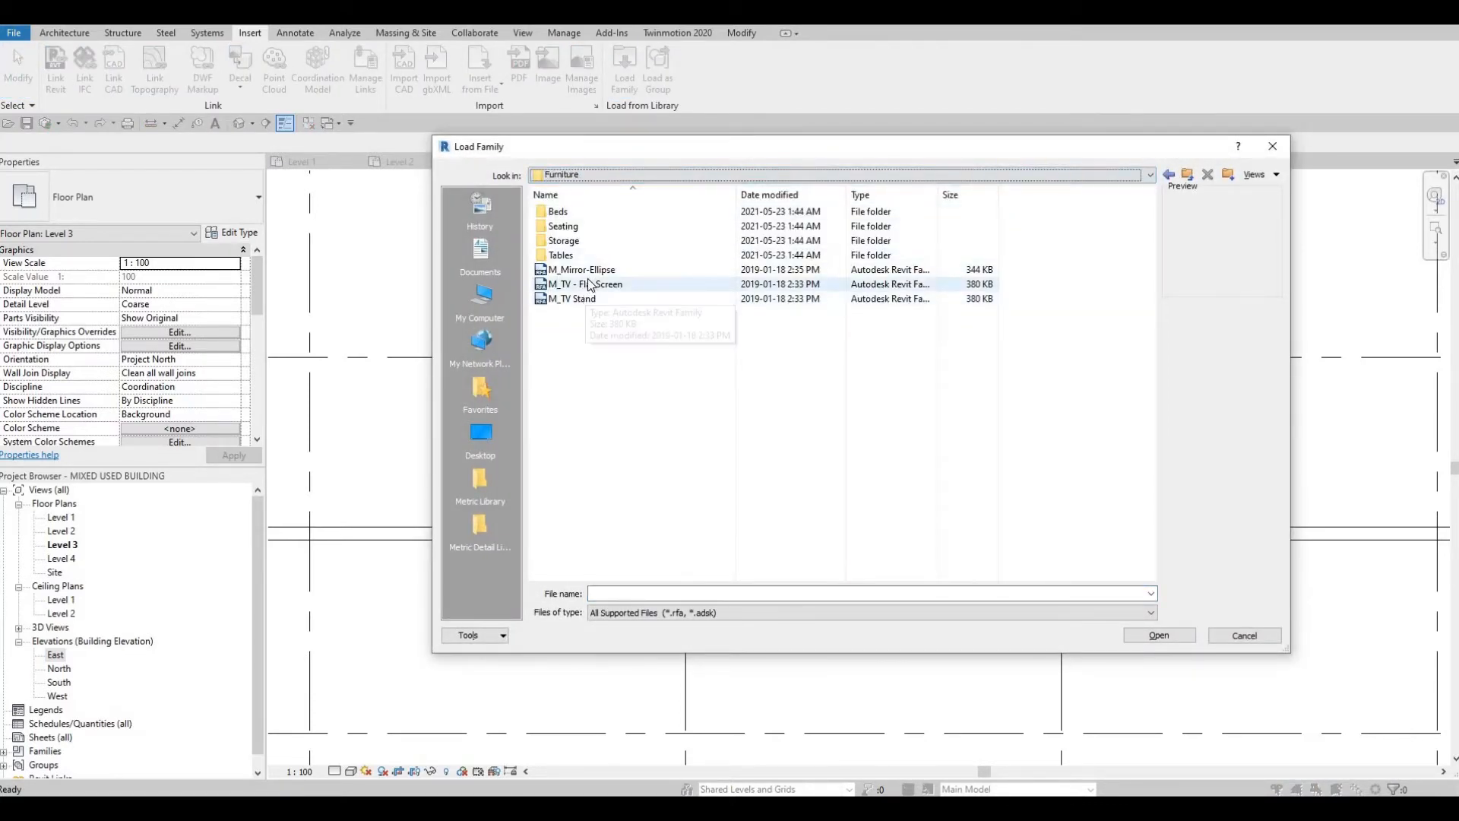
click(596, 284)
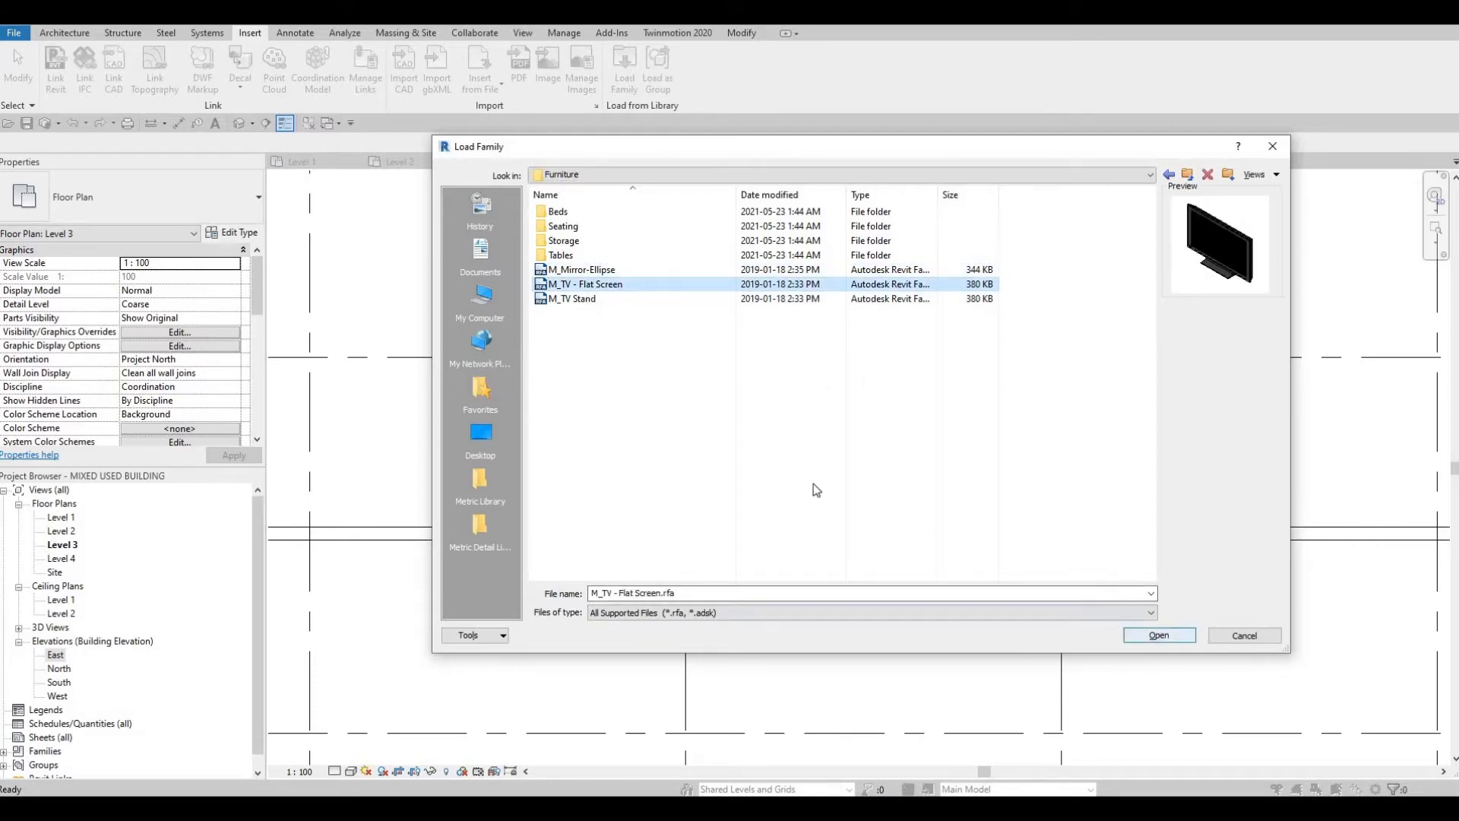
click(1152, 637)
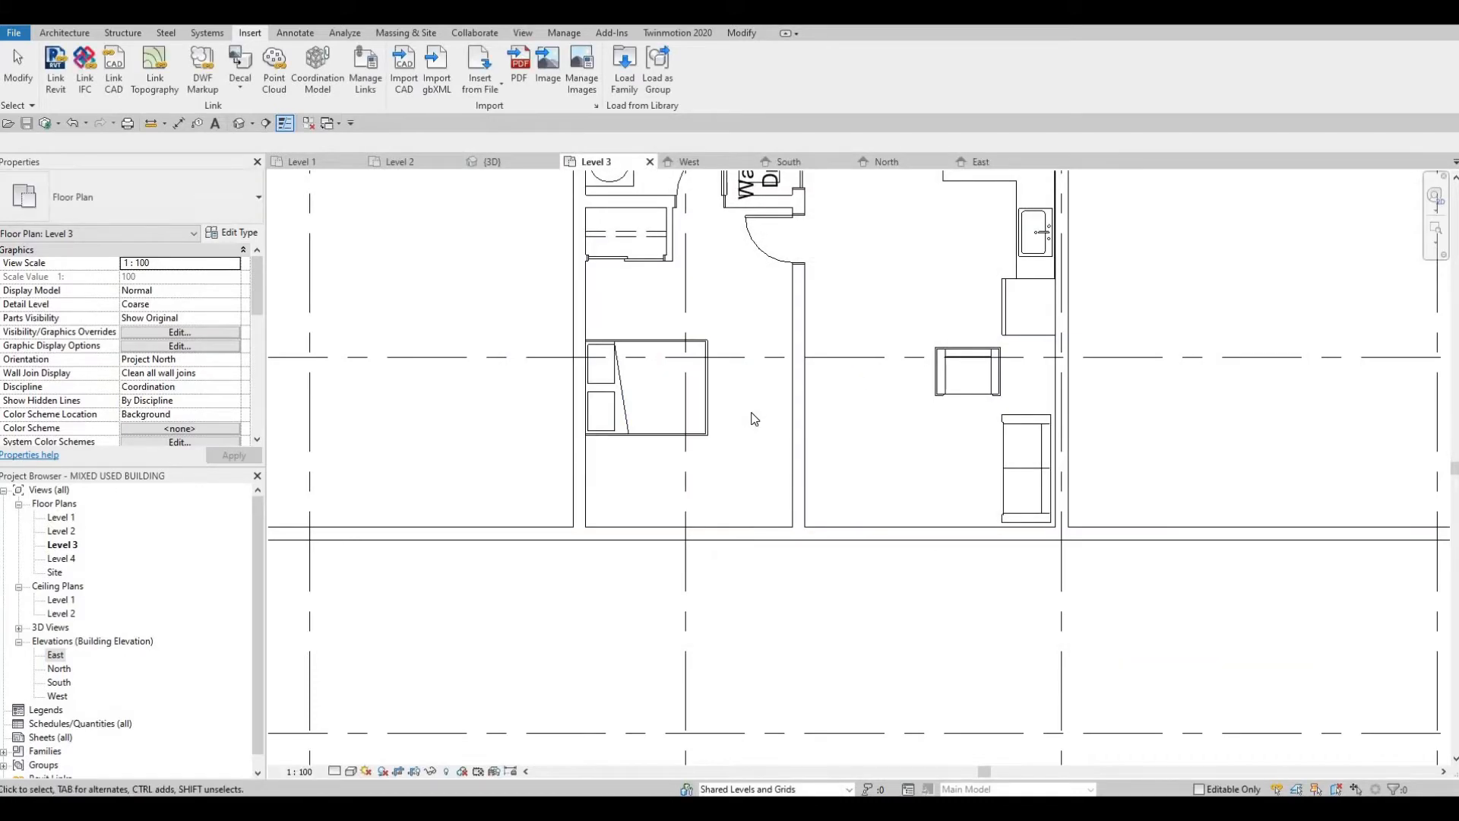
Step: Place the flat screen TV against the living area's west partition wall, opposite the sofa
key(m)
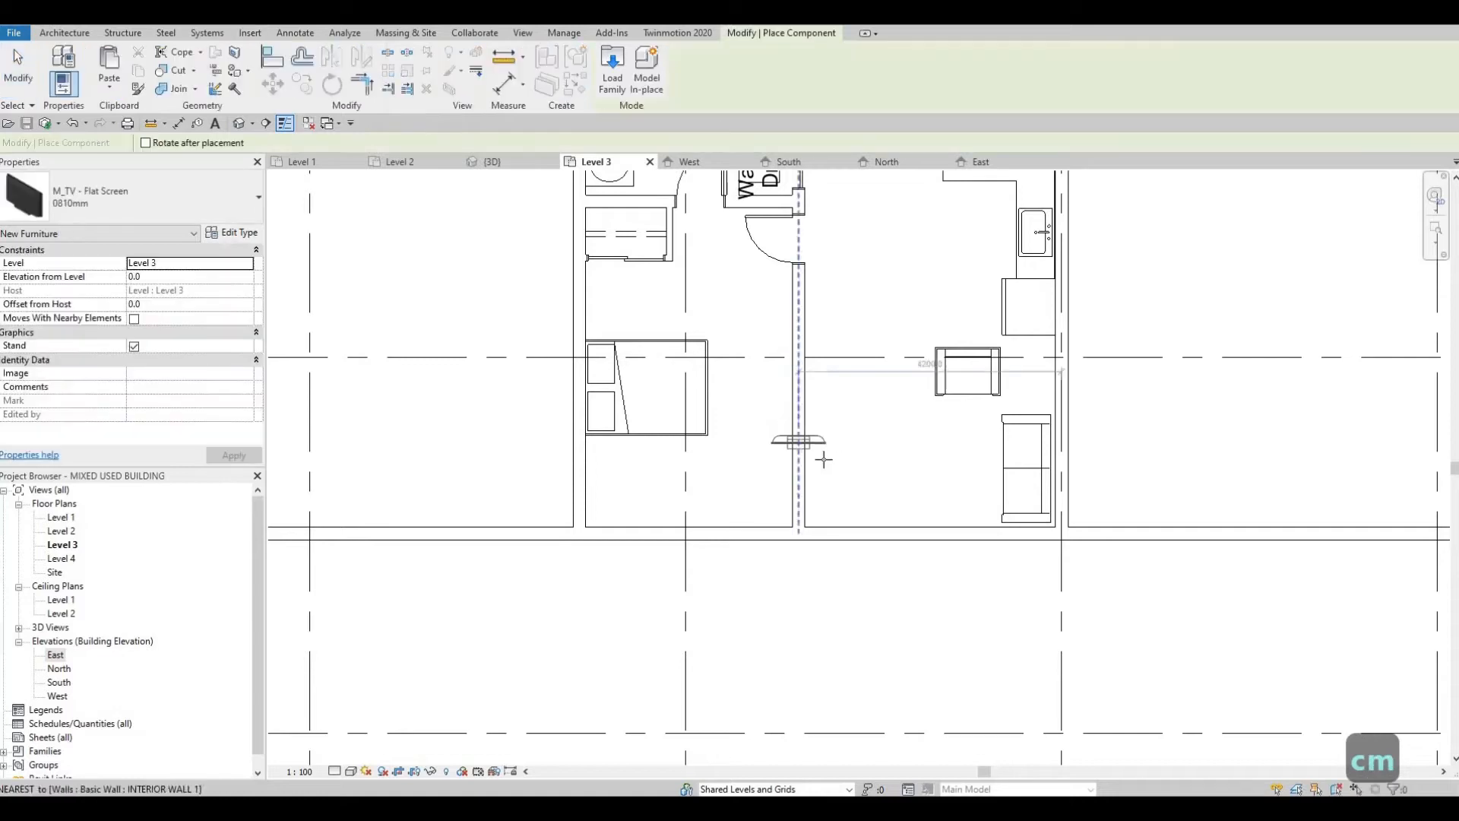
click(807, 460)
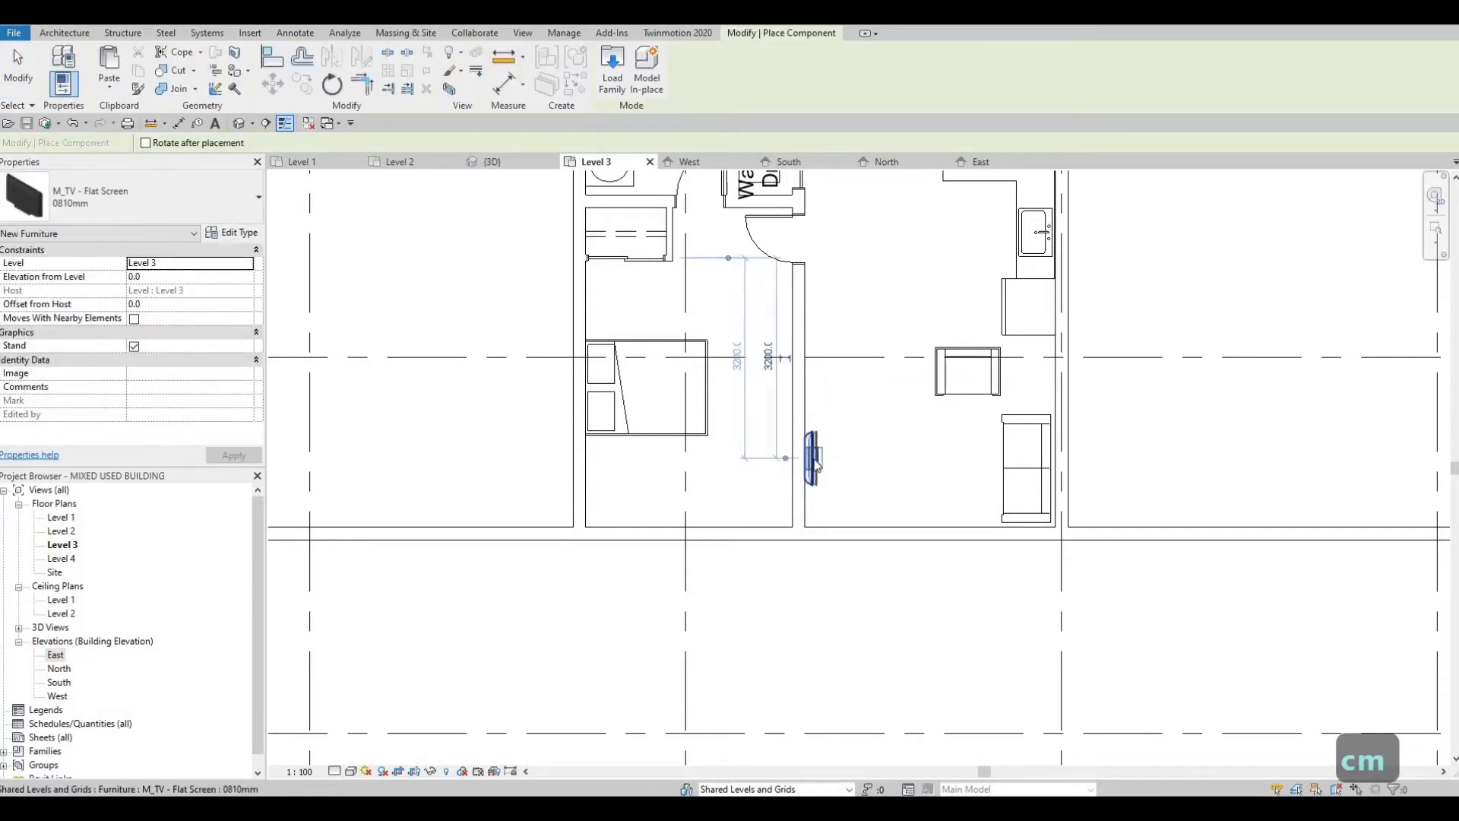
key(Escape)
key(Escape)
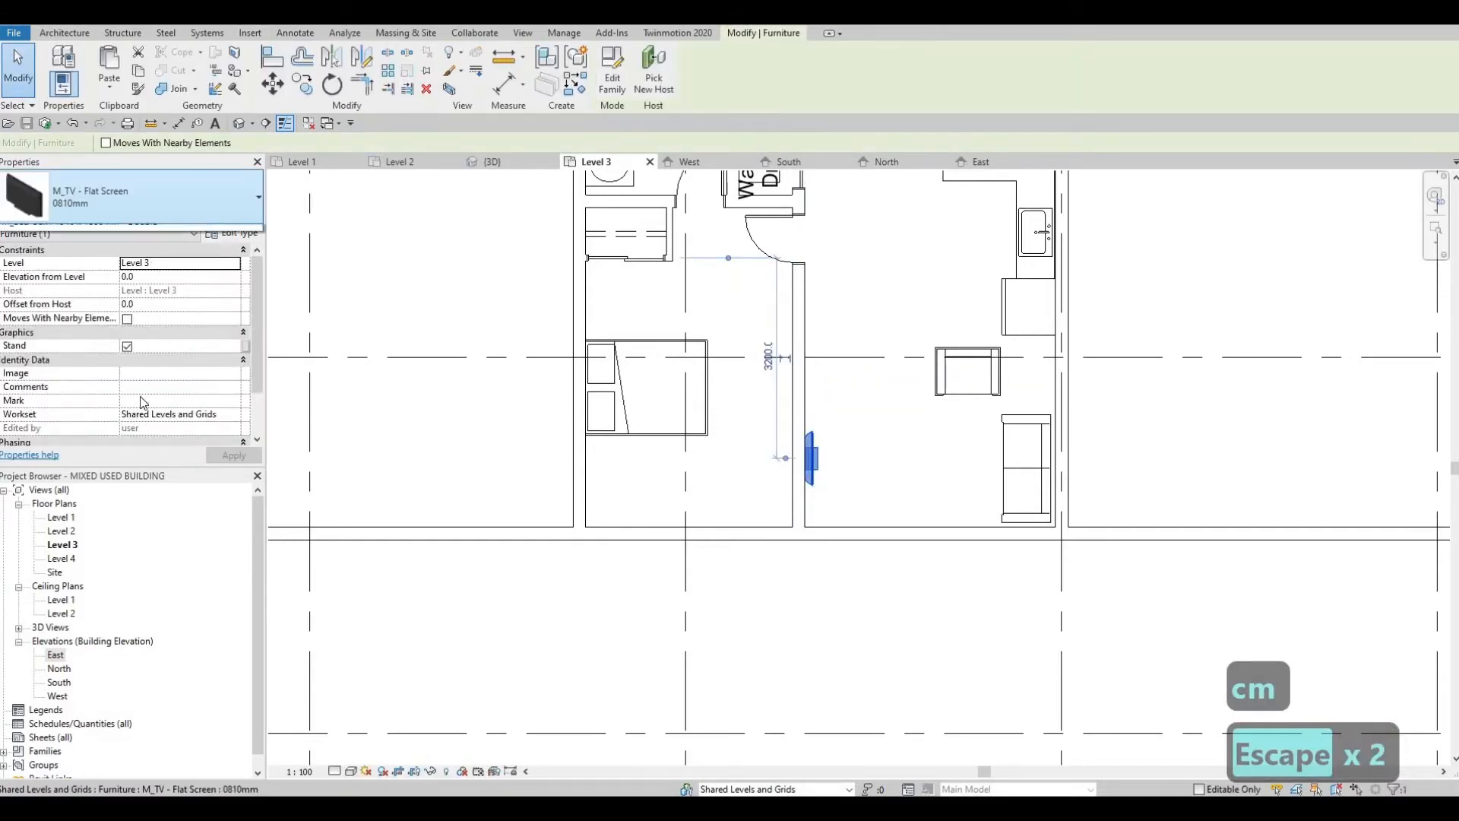
Step: Change the placed TV to the 1270mm type
click(46, 523)
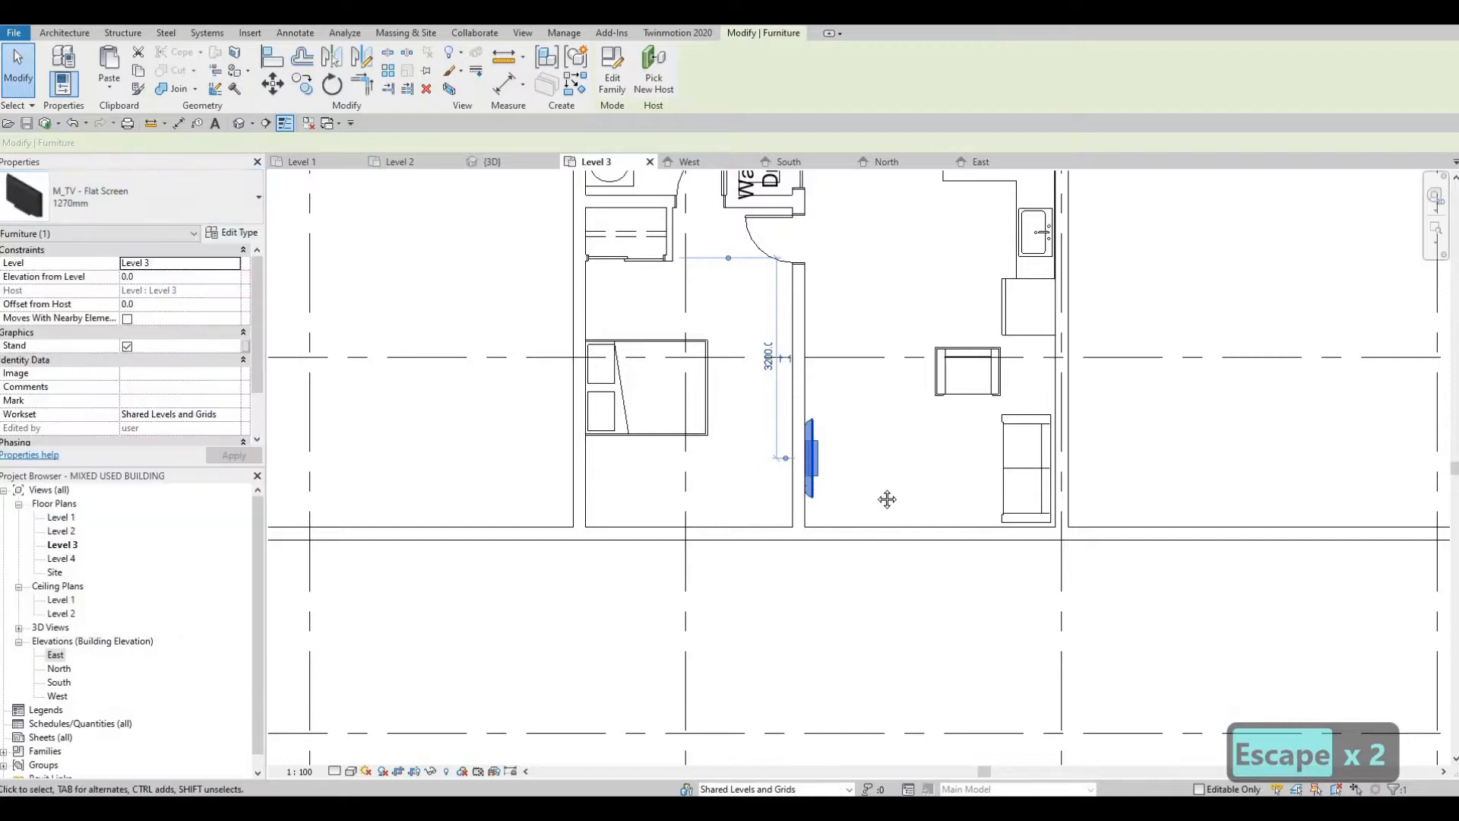
key(Escape)
key(Escape)
Step: Nudge the living area chair west, away from the sofa, and slightly down
middle_drag(790, 445, 698, 432)
scroll(747, 435, down, 2)
scroll(640, 389, up, 1)
middle_drag(640, 389, 576, 406)
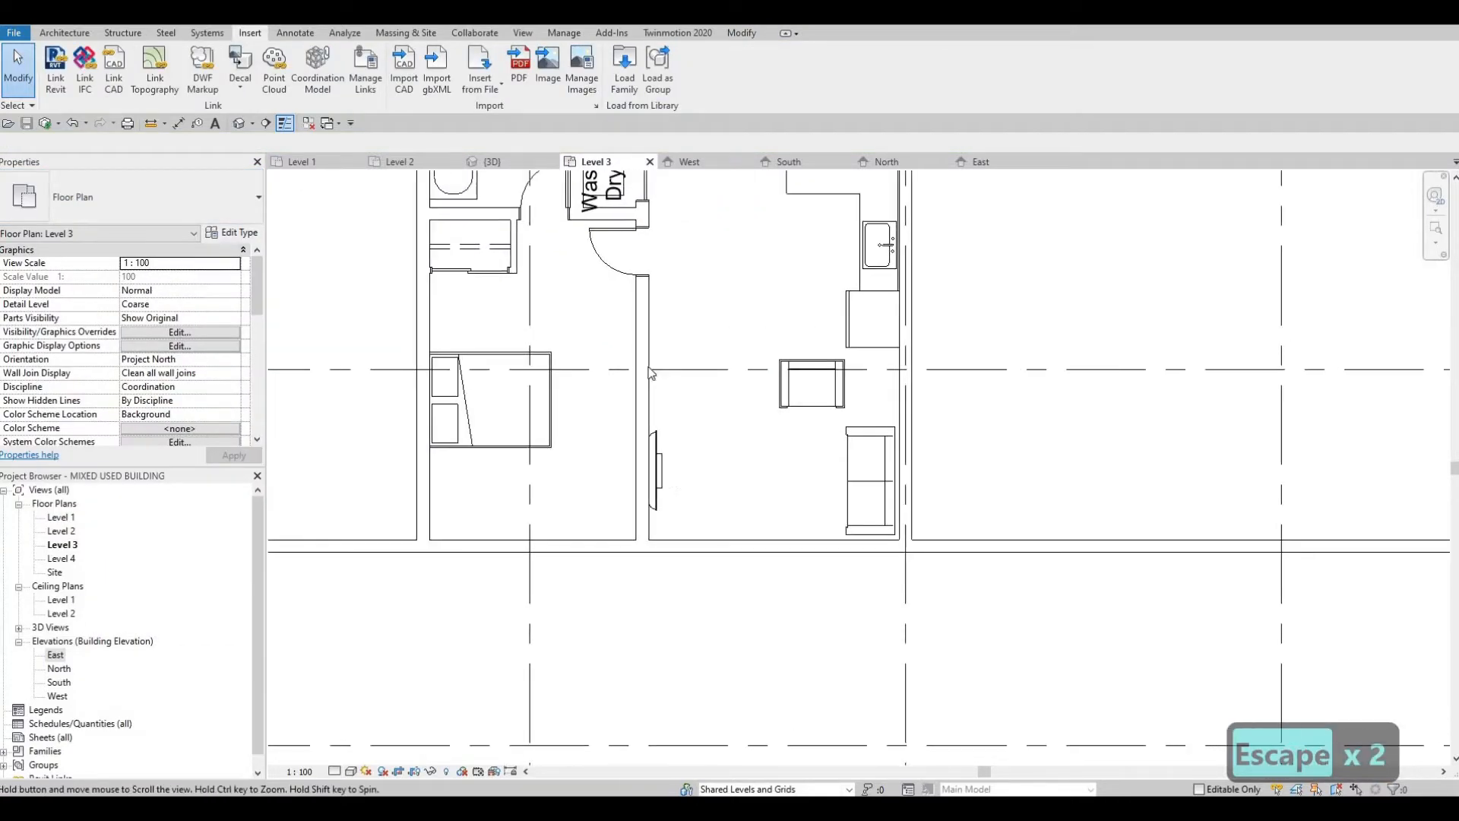
click(783, 410)
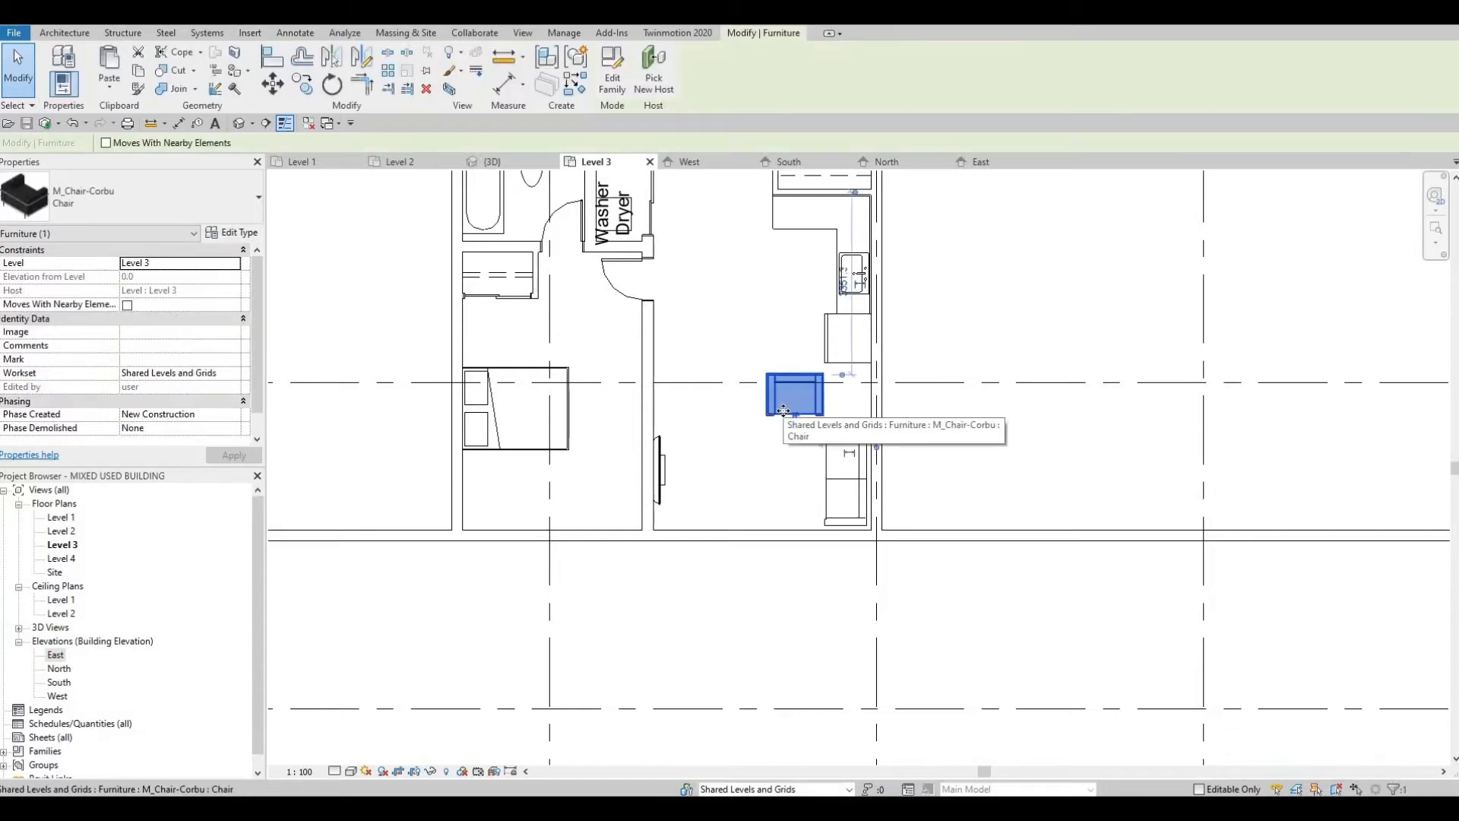
key(Left)
key(Left)
key(Left)
key(Left)
key(Left)
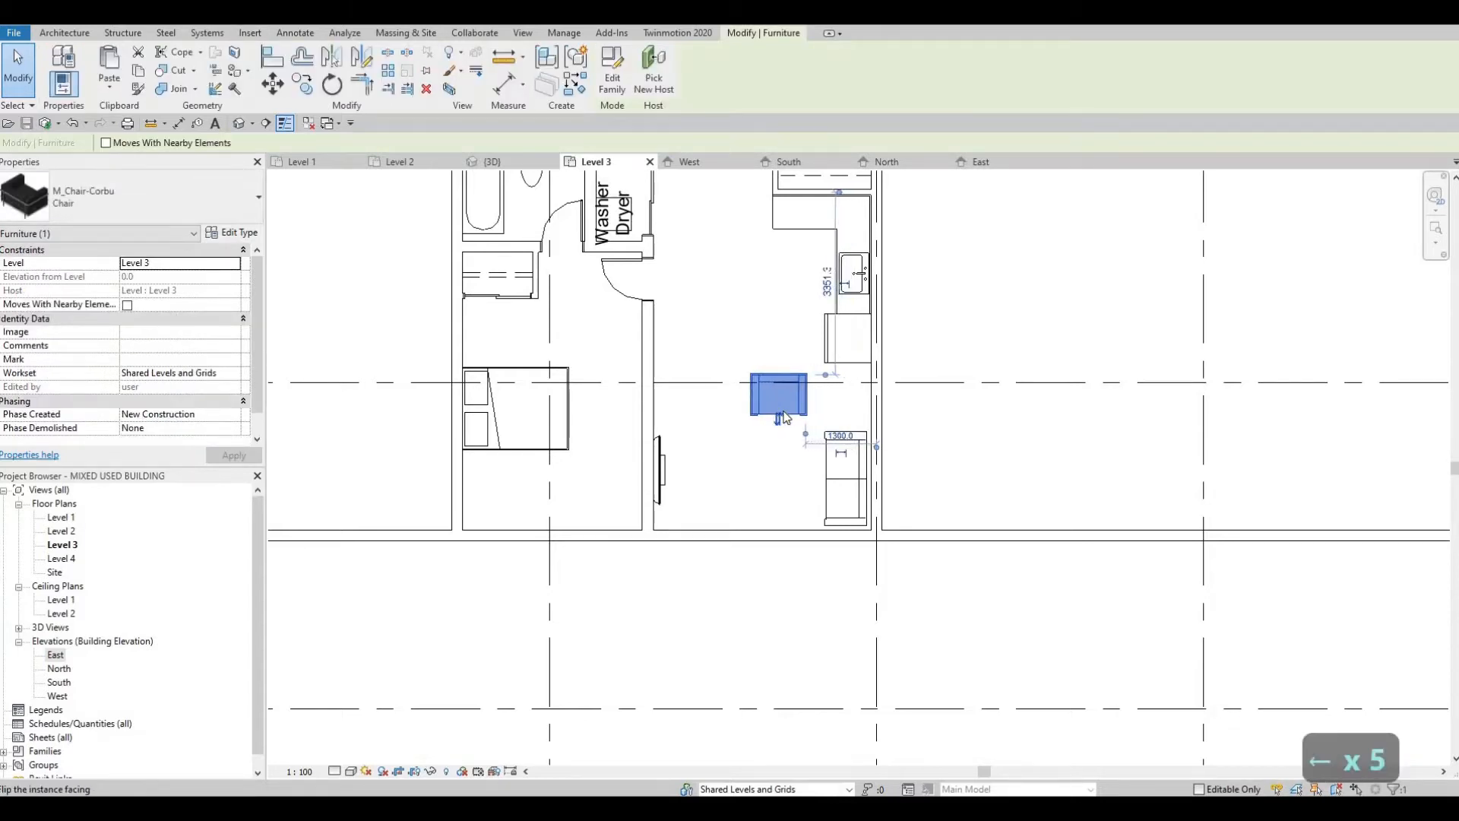
key(Right)
key(Down)
key(Left)
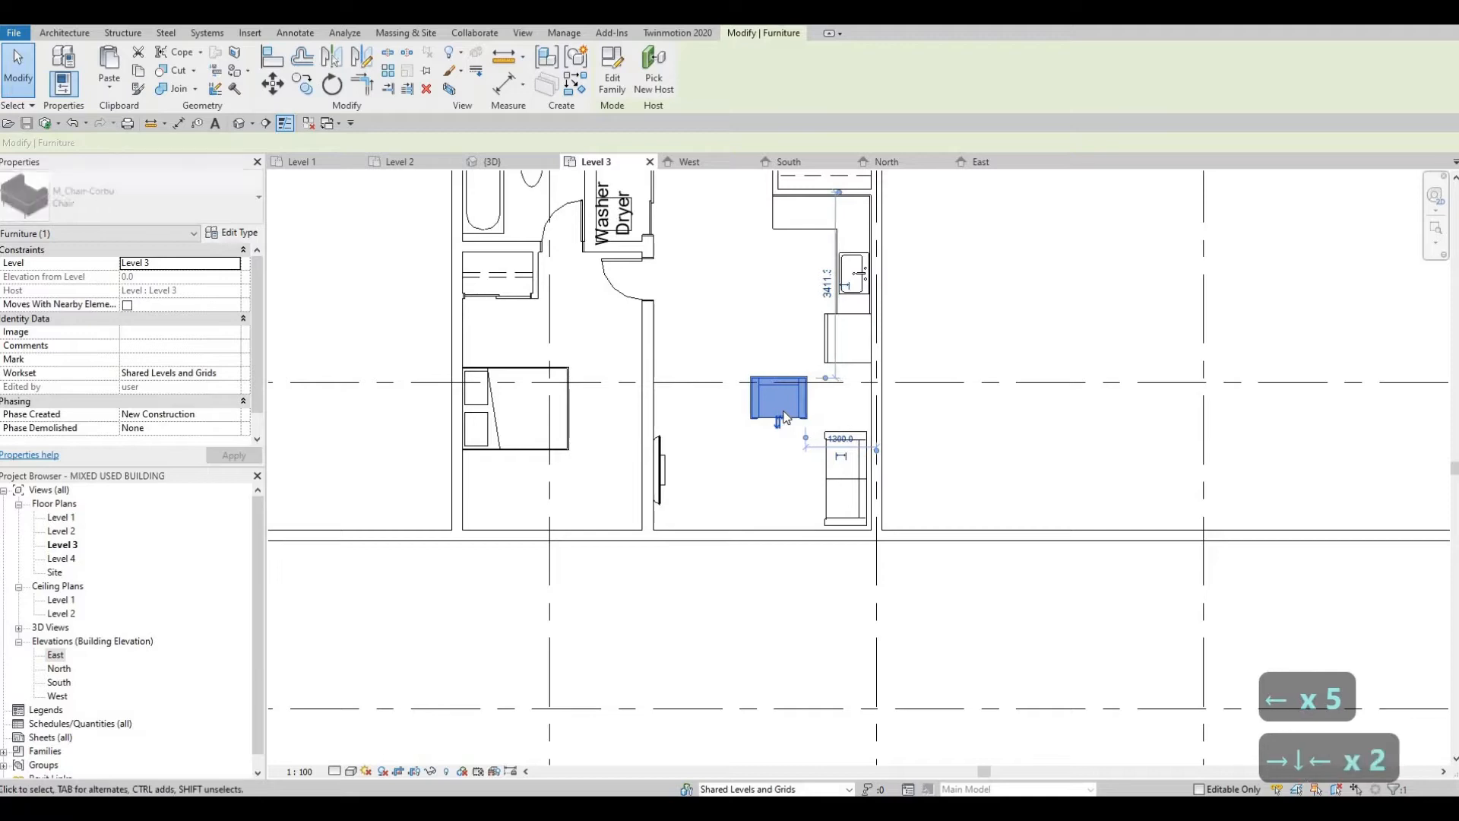
key(Escape)
key(Escape)
Step: Examine the furnished apartment unit's layout within the overall Level 3 floor plan
middle_drag(857, 500, 869, 501)
scroll(867, 501, down, 4)
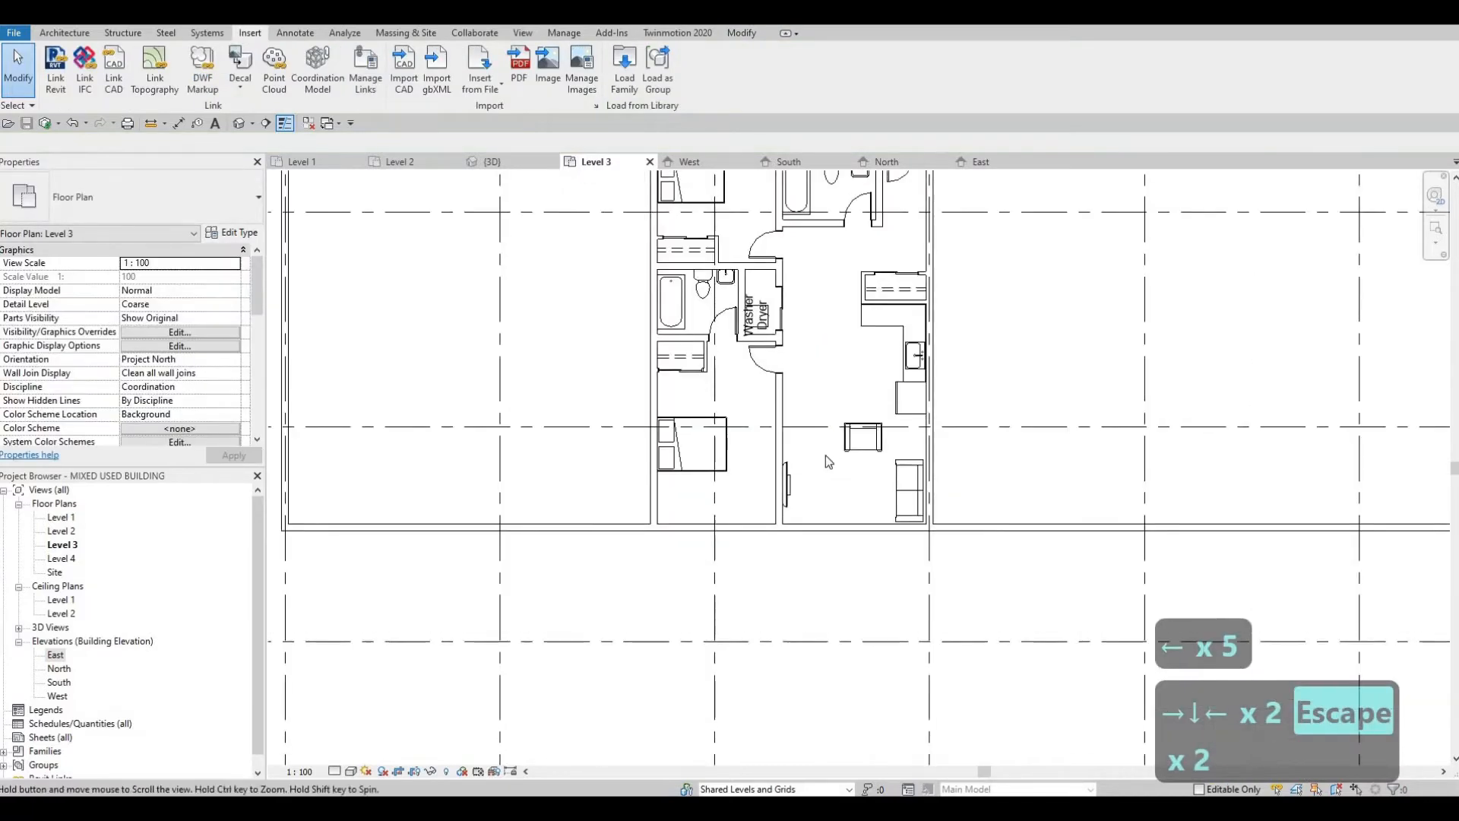
middle_drag(722, 392, 768, 508)
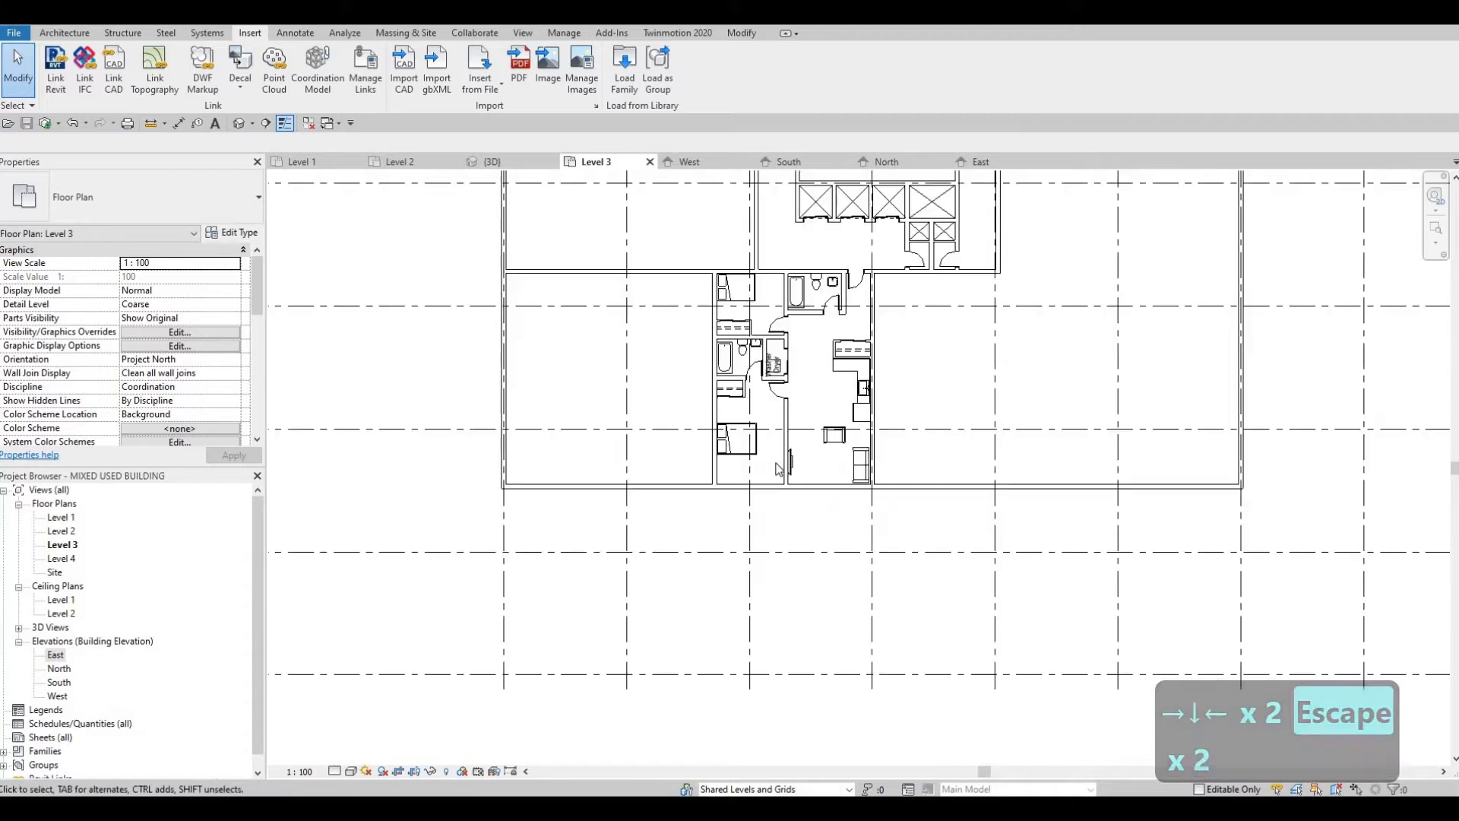
scroll(853, 512, down, 3)
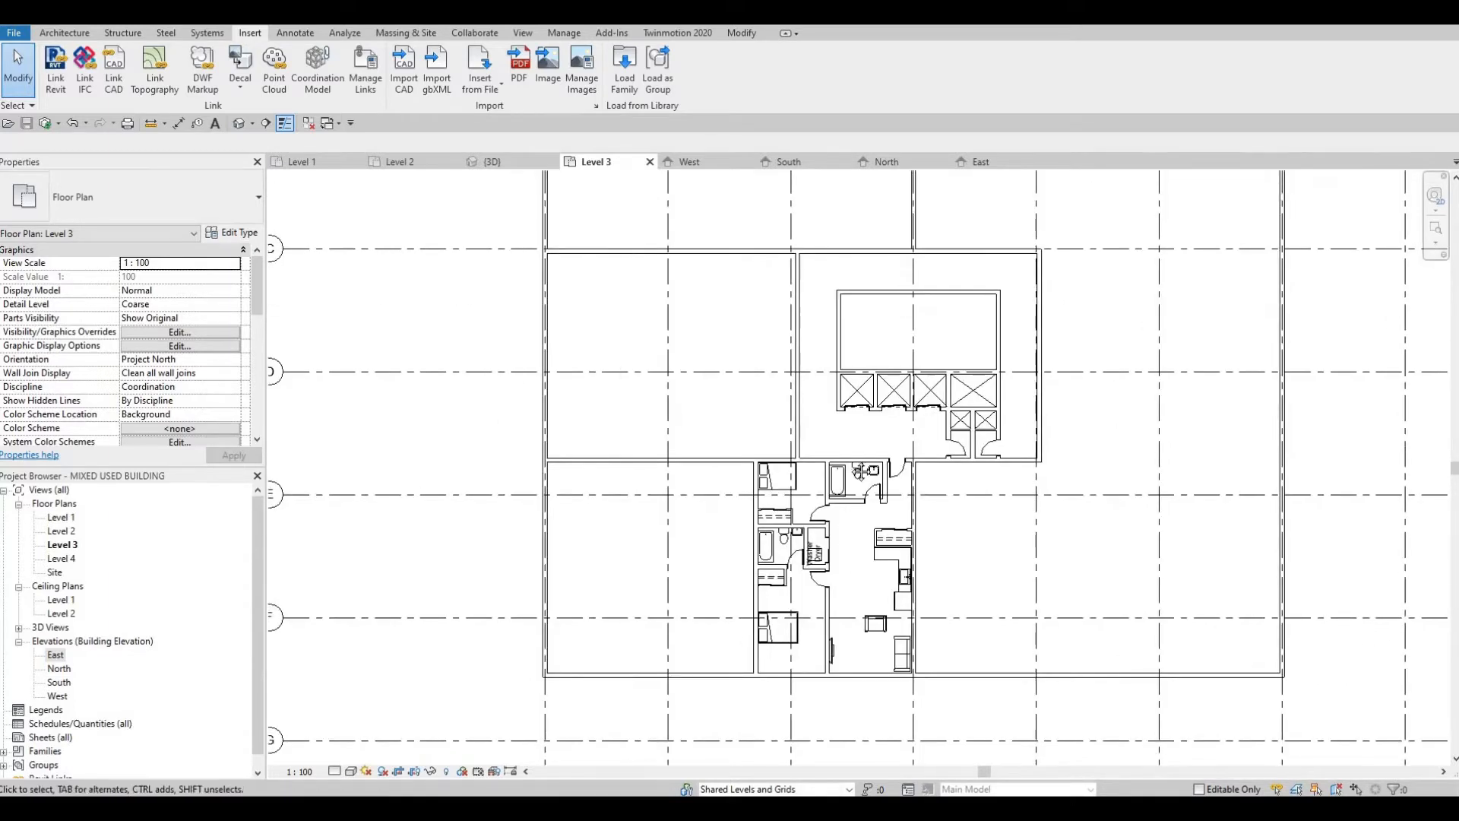
scroll(814, 482, up, 2)
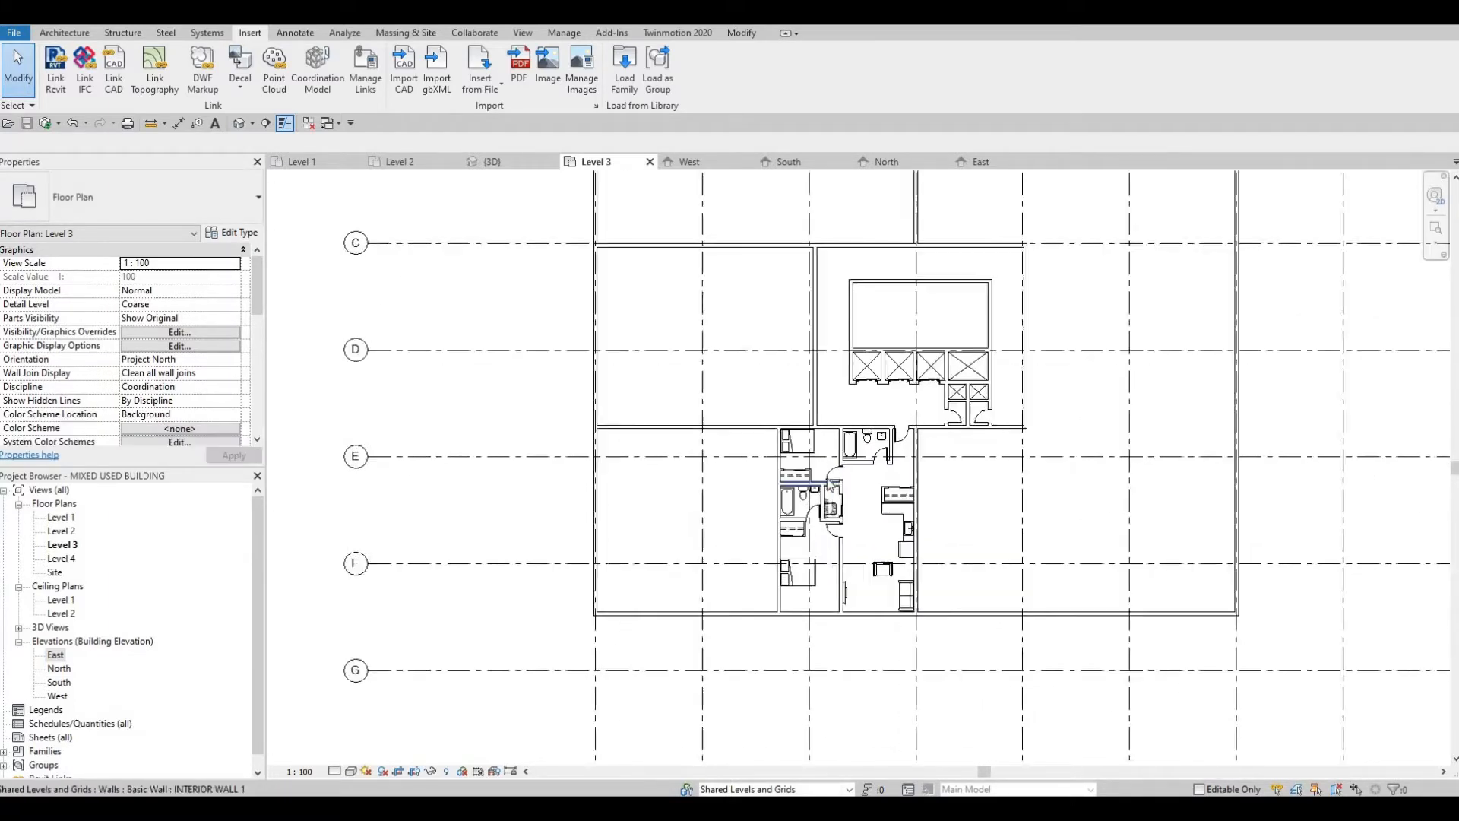
scroll(845, 480, down, 2)
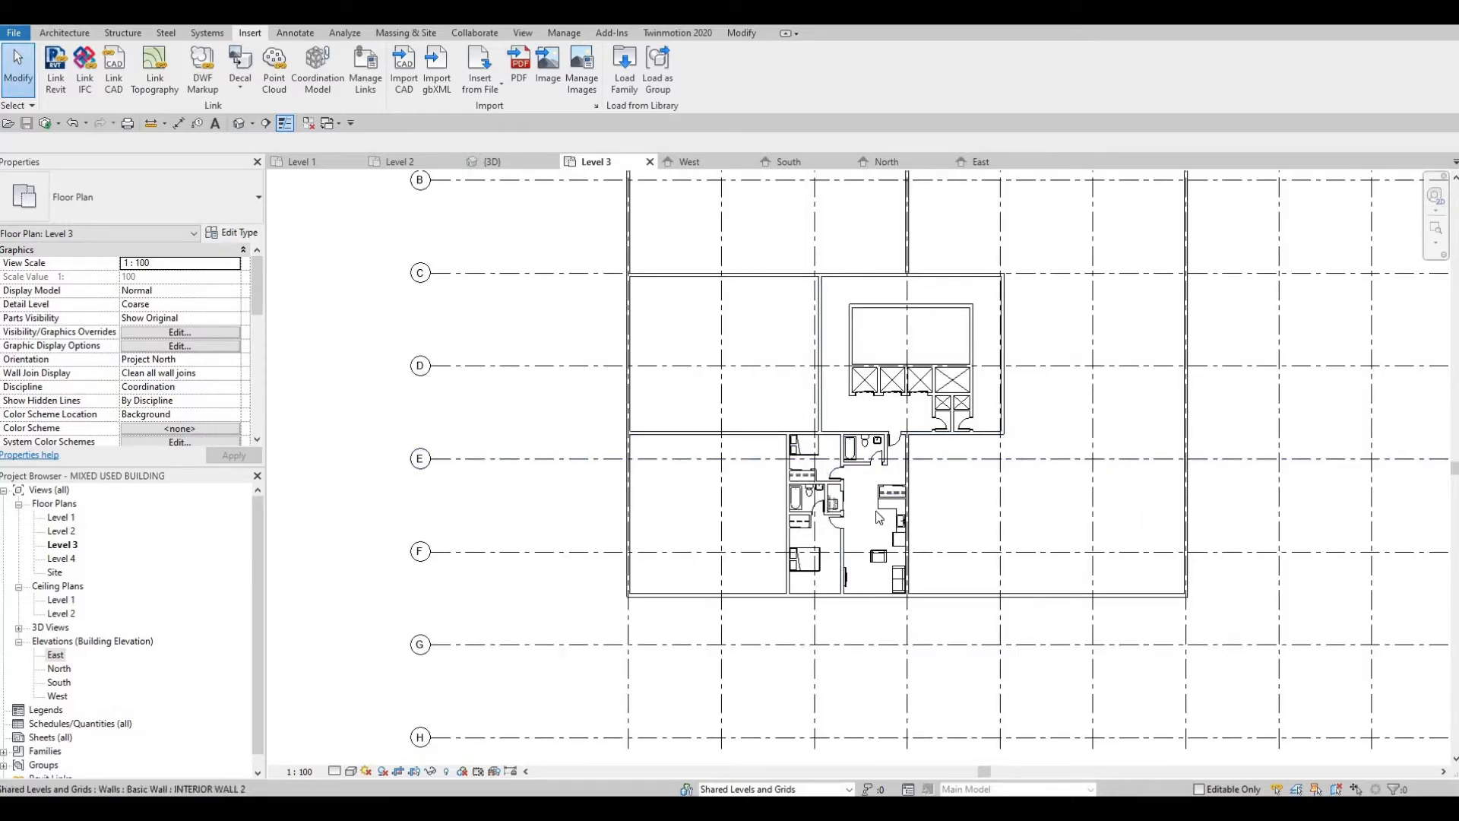
middle_drag(934, 450, 939, 444)
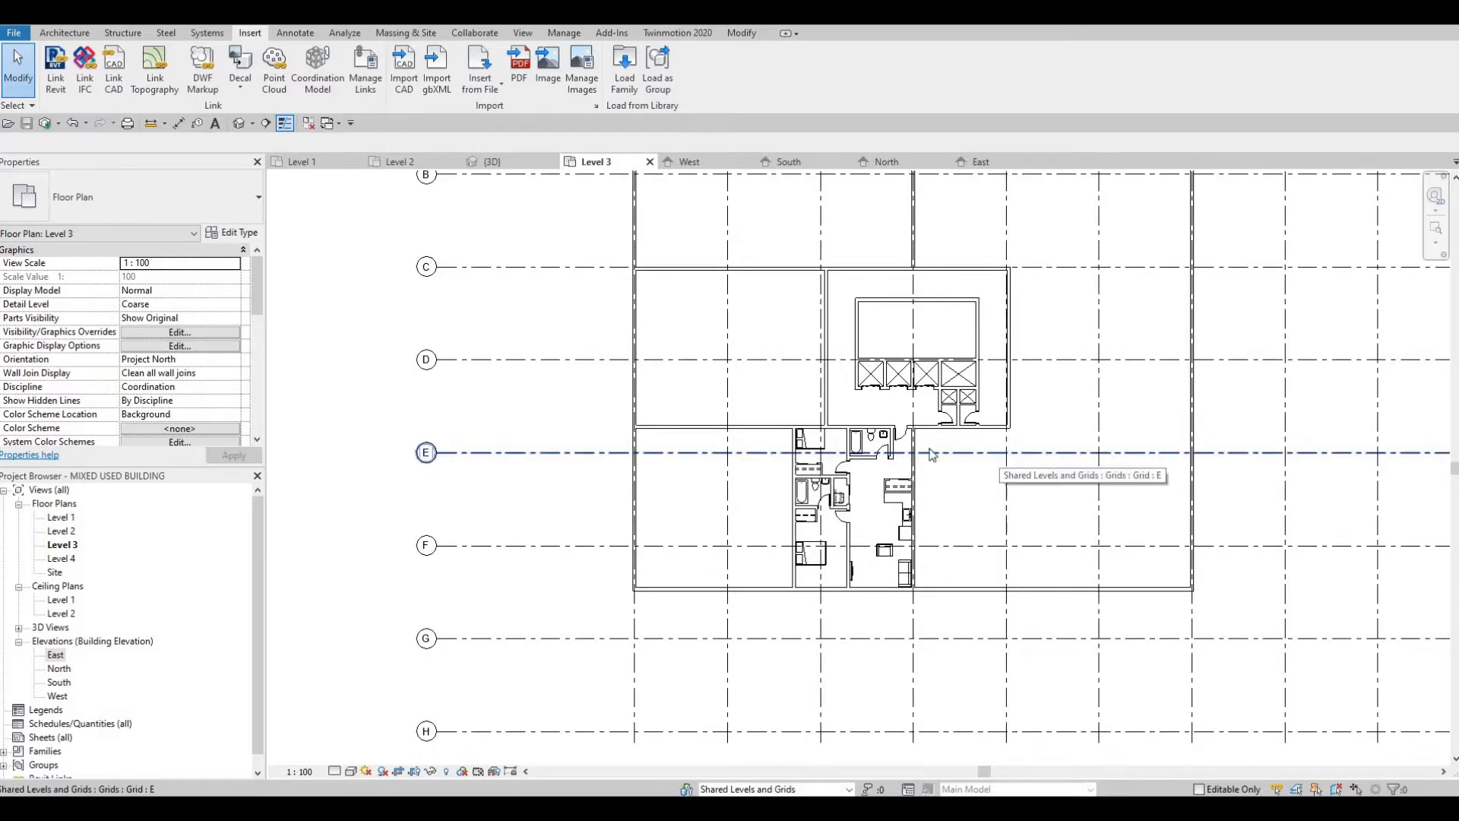
scroll(932, 454, down, 1)
scroll(914, 539, up, 5)
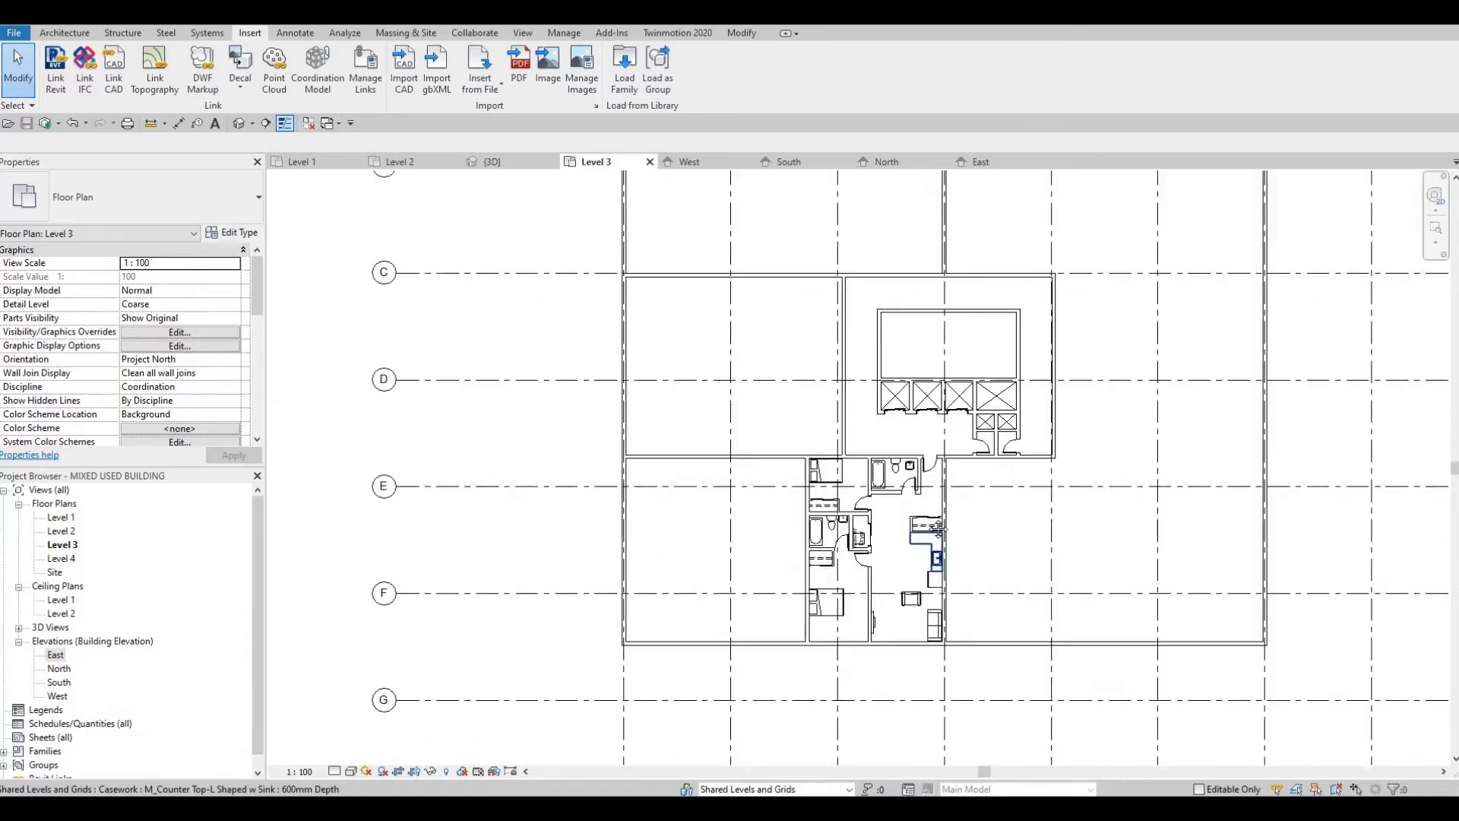
scroll(961, 467, down, 1)
scroll(927, 403, up, 5)
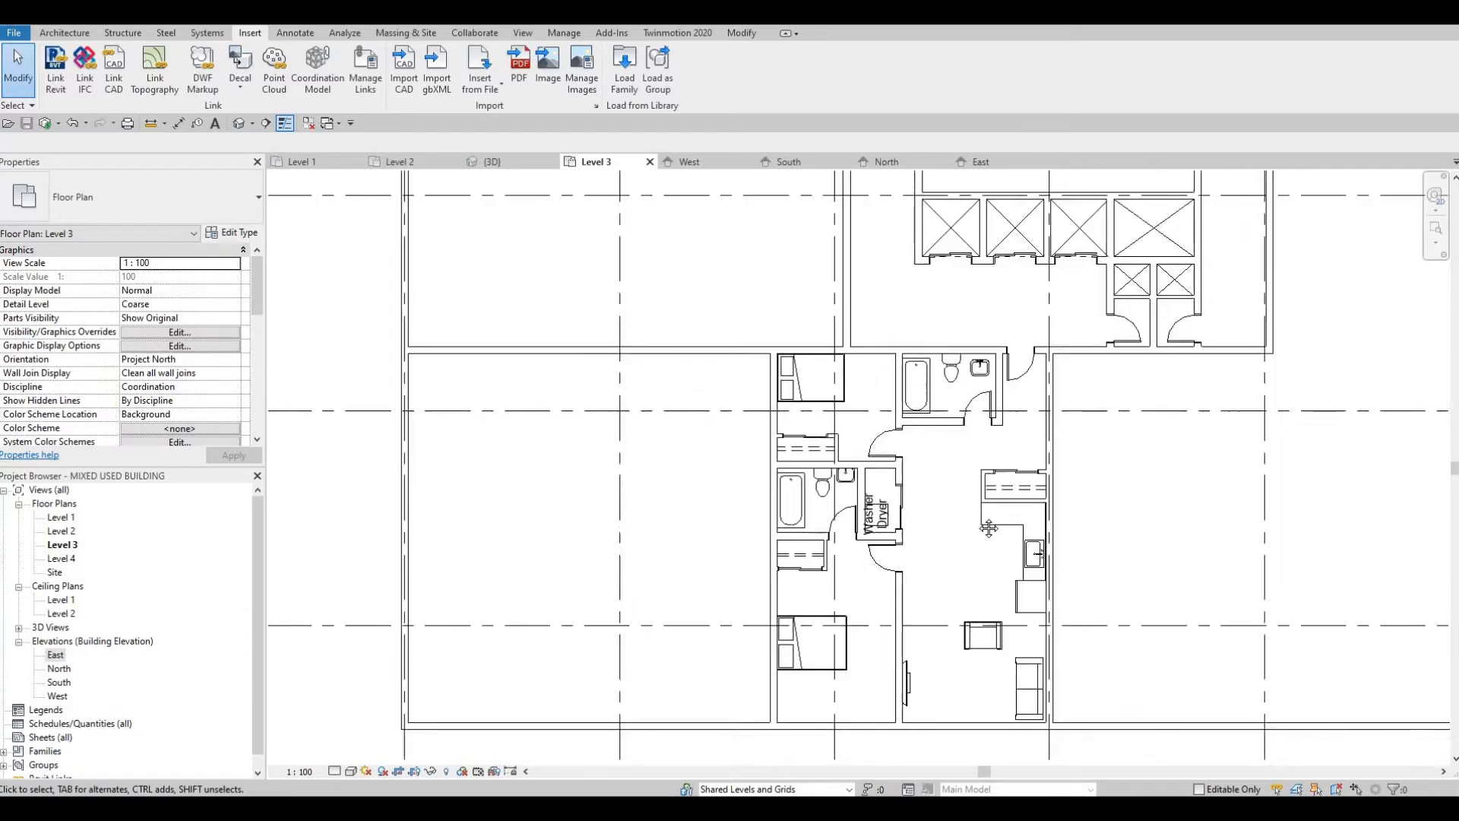
scroll(934, 396, up, 1)
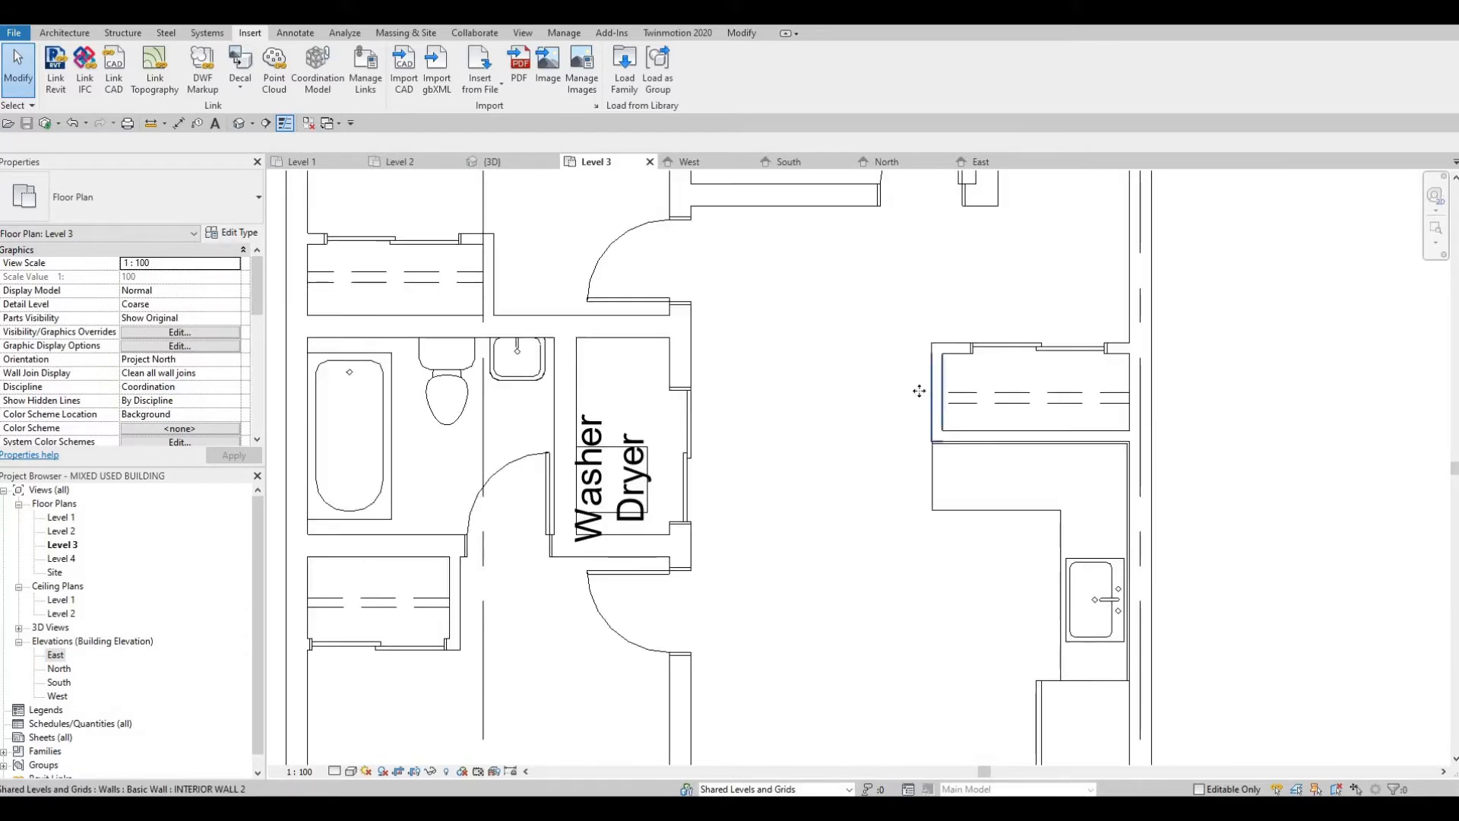
Step: Move the west end wall of the closet above the kitchen counter outward, about 2500 mm from the east grid line
click(933, 391)
drag(937, 390, 862, 391)
key(Escape)
key(Escape)
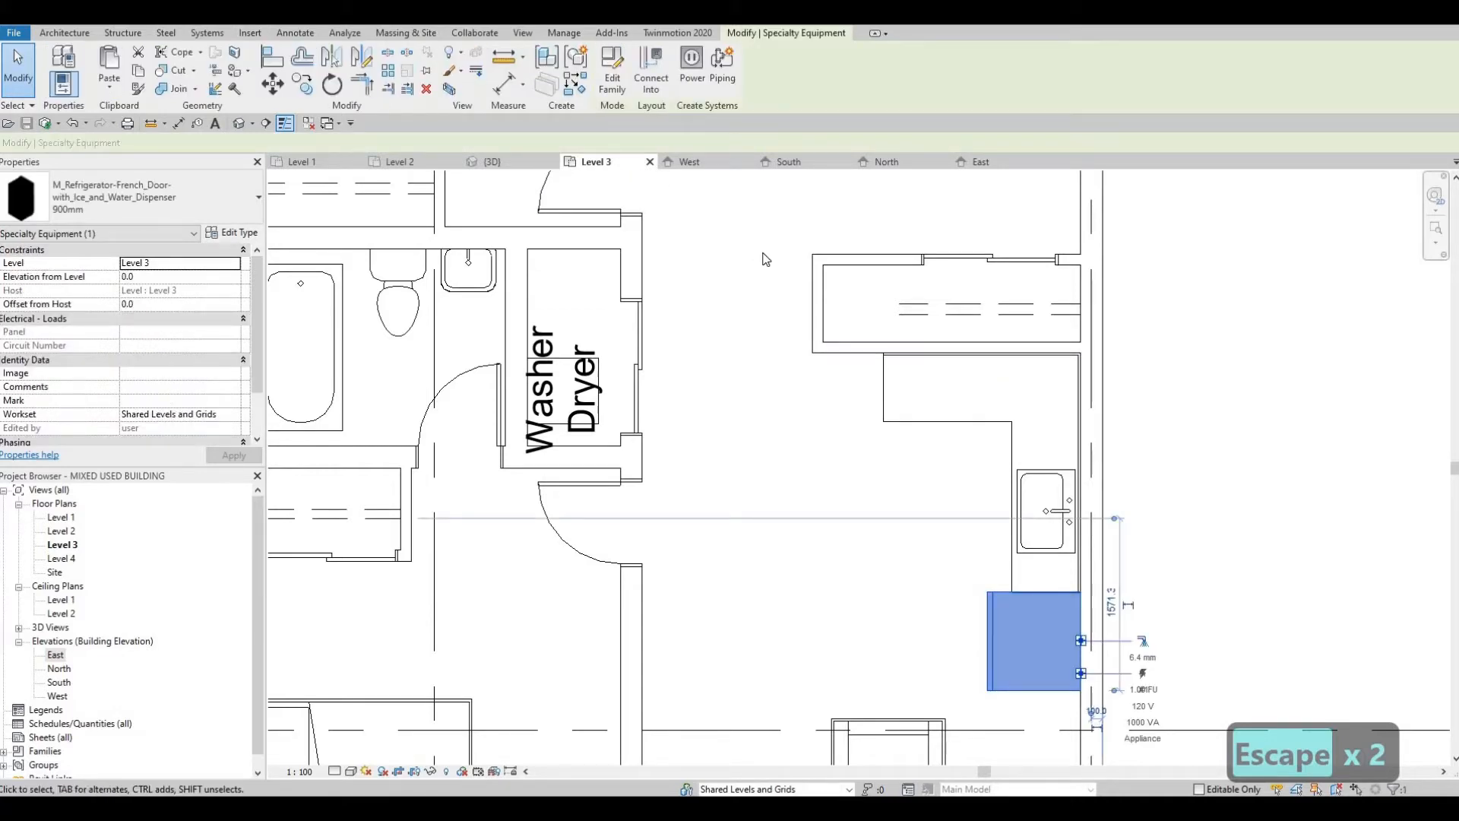
Step: Place a second 900mm French-door refrigerator below the closet wall, against the west end of the L-shaped counter
key(c)
key(s)
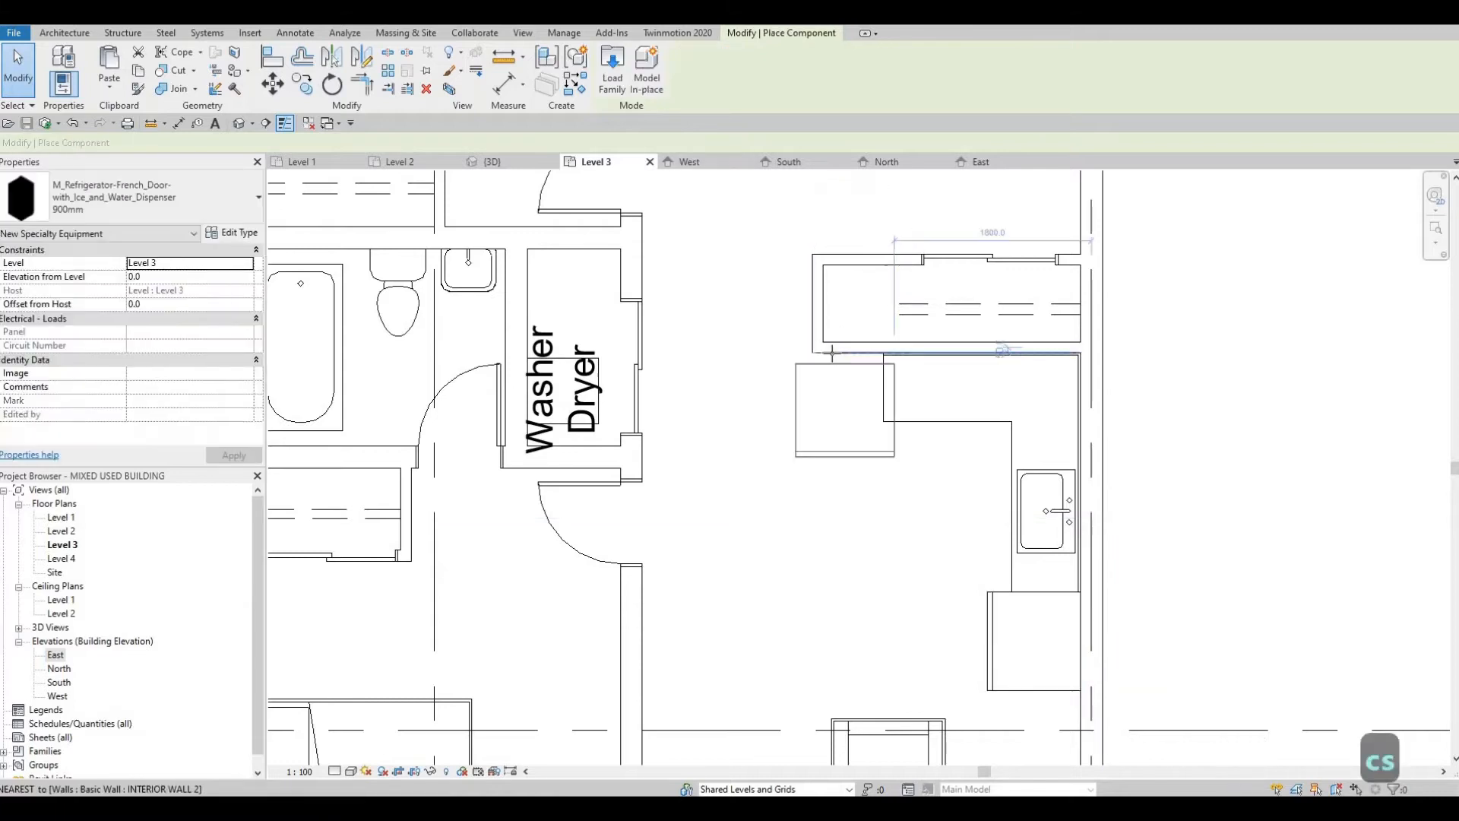
key(Escape)
key(Escape)
key(Escape)
Step: Nudge the closet's west end wall further west until it passes the outer edge of the new refrigerator
click(818, 308)
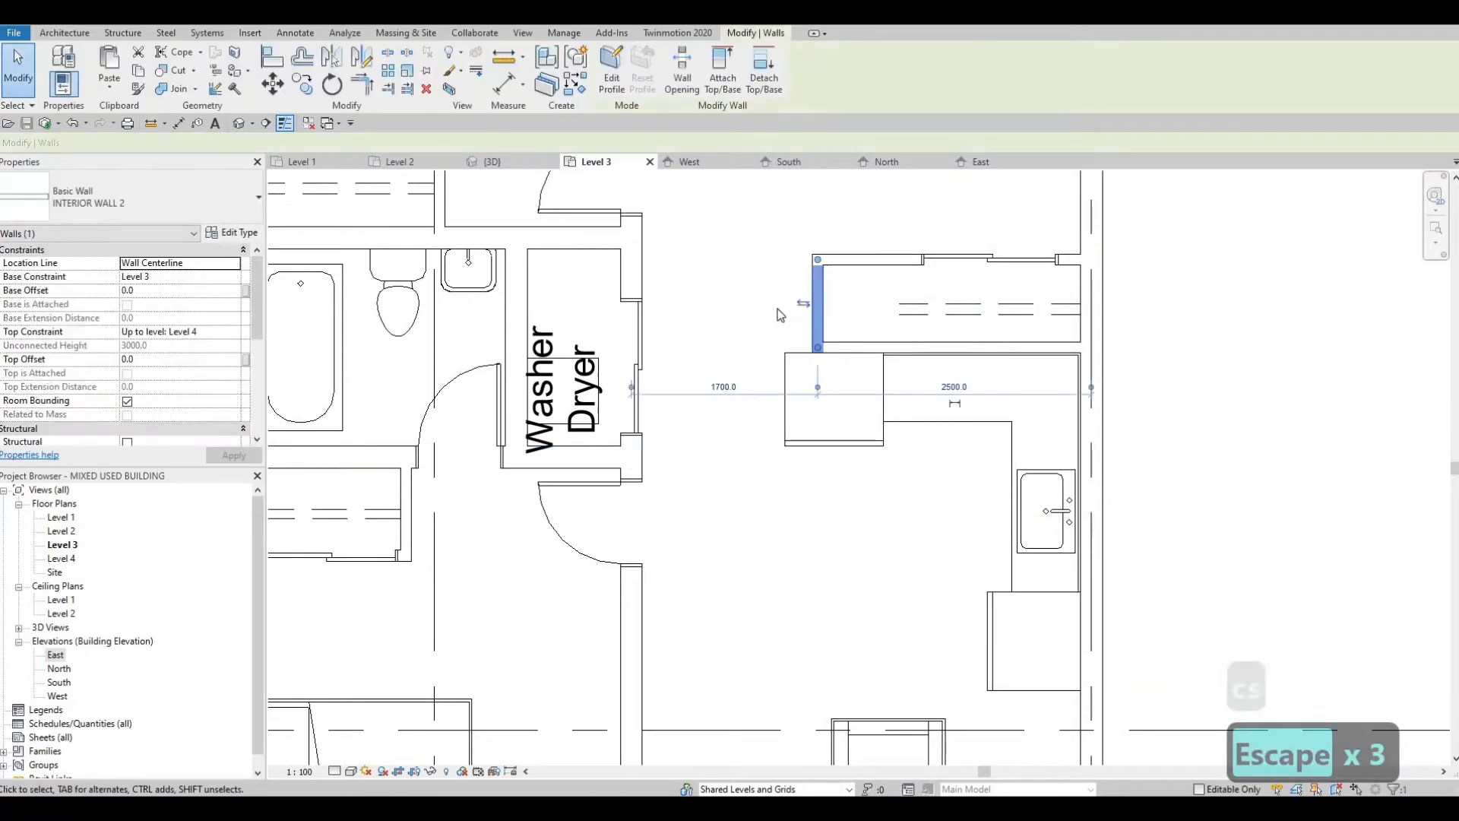
key(Escape)
click(817, 314)
key(Left)
key(Left)
key(Left)
key(Left)
key(Left)
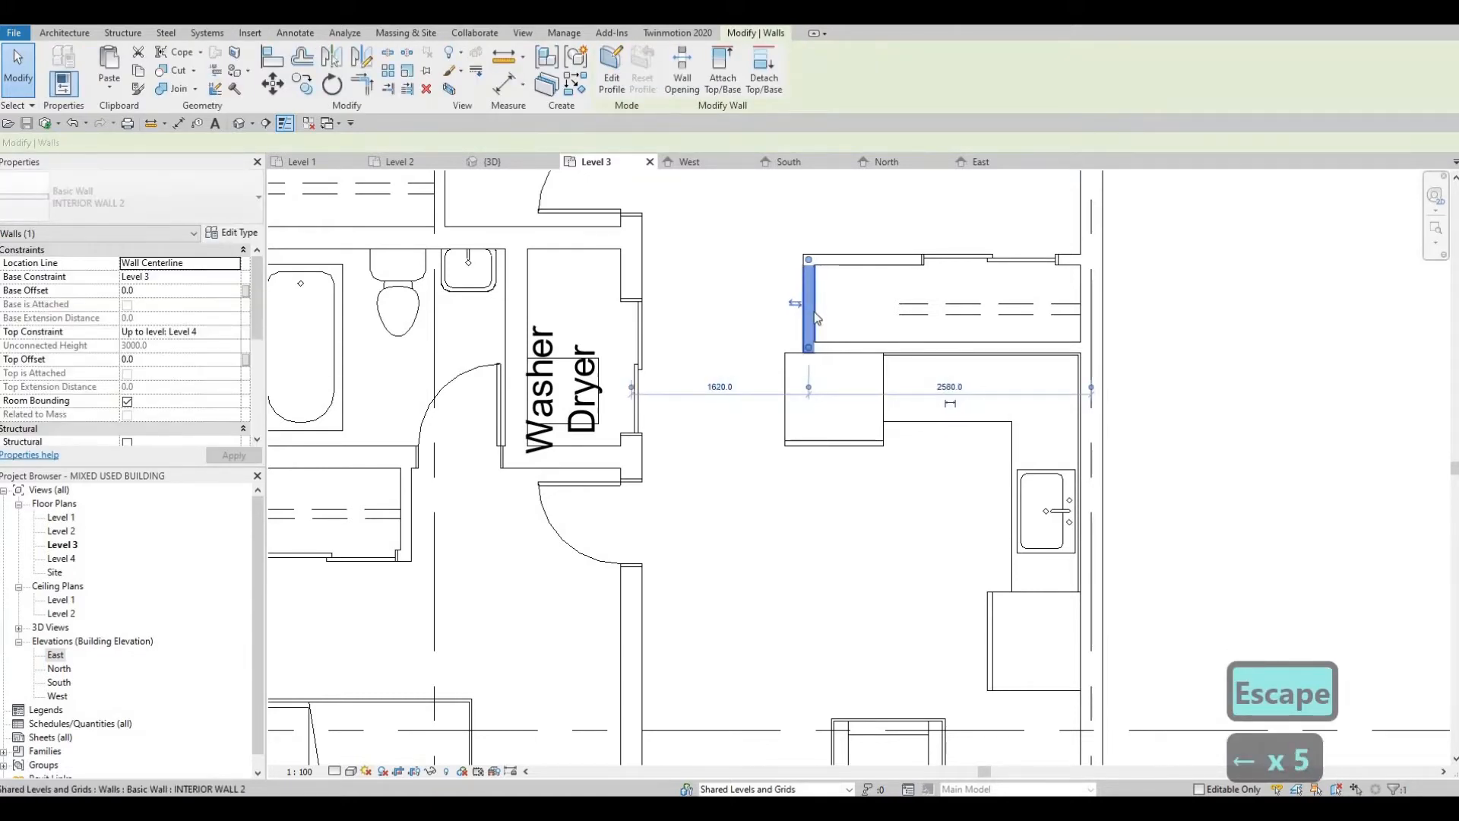
key(Left)
key(Left)
key(Left)
key(Left)
key(Left)
key(Left)
key(Left)
key(Left)
key(Left)
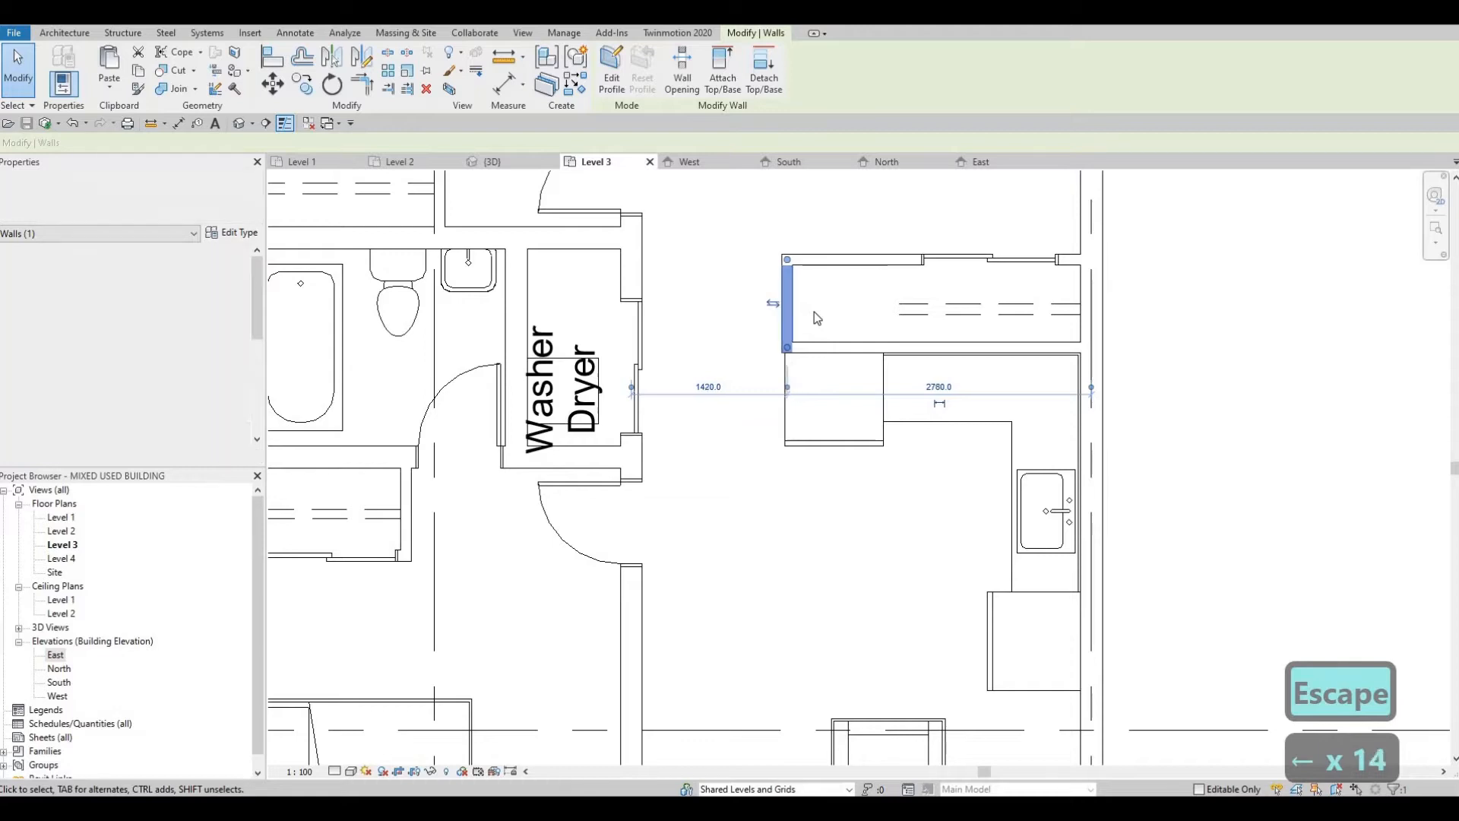
key(Left)
key(Left)
Step: Extend both dashed lines inside the closet west to the inner face of the end wall, about 2670 mm long
click(904, 304)
drag(899, 304, 788, 300)
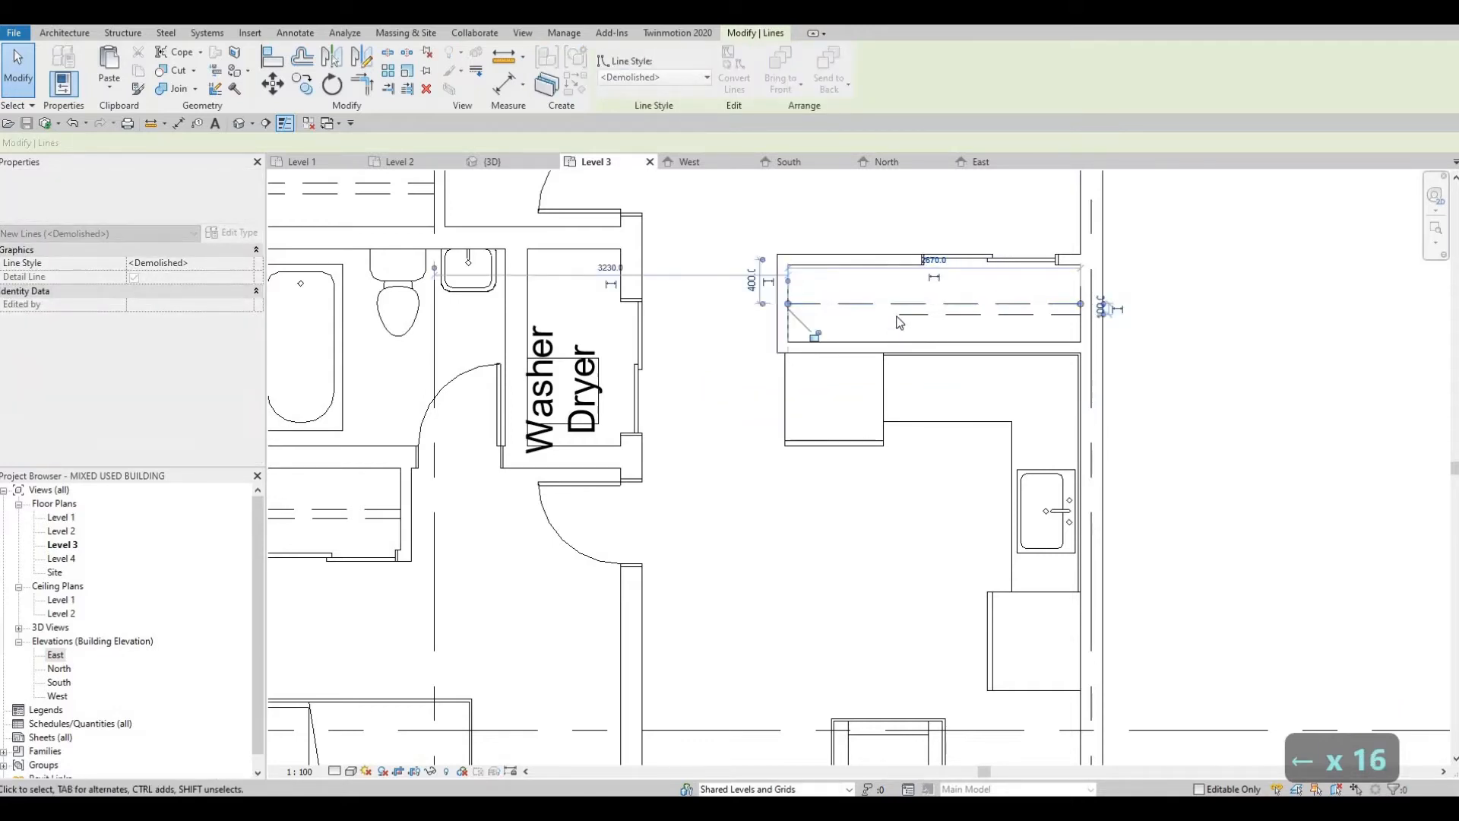
click(900, 315)
drag(900, 315, 792, 314)
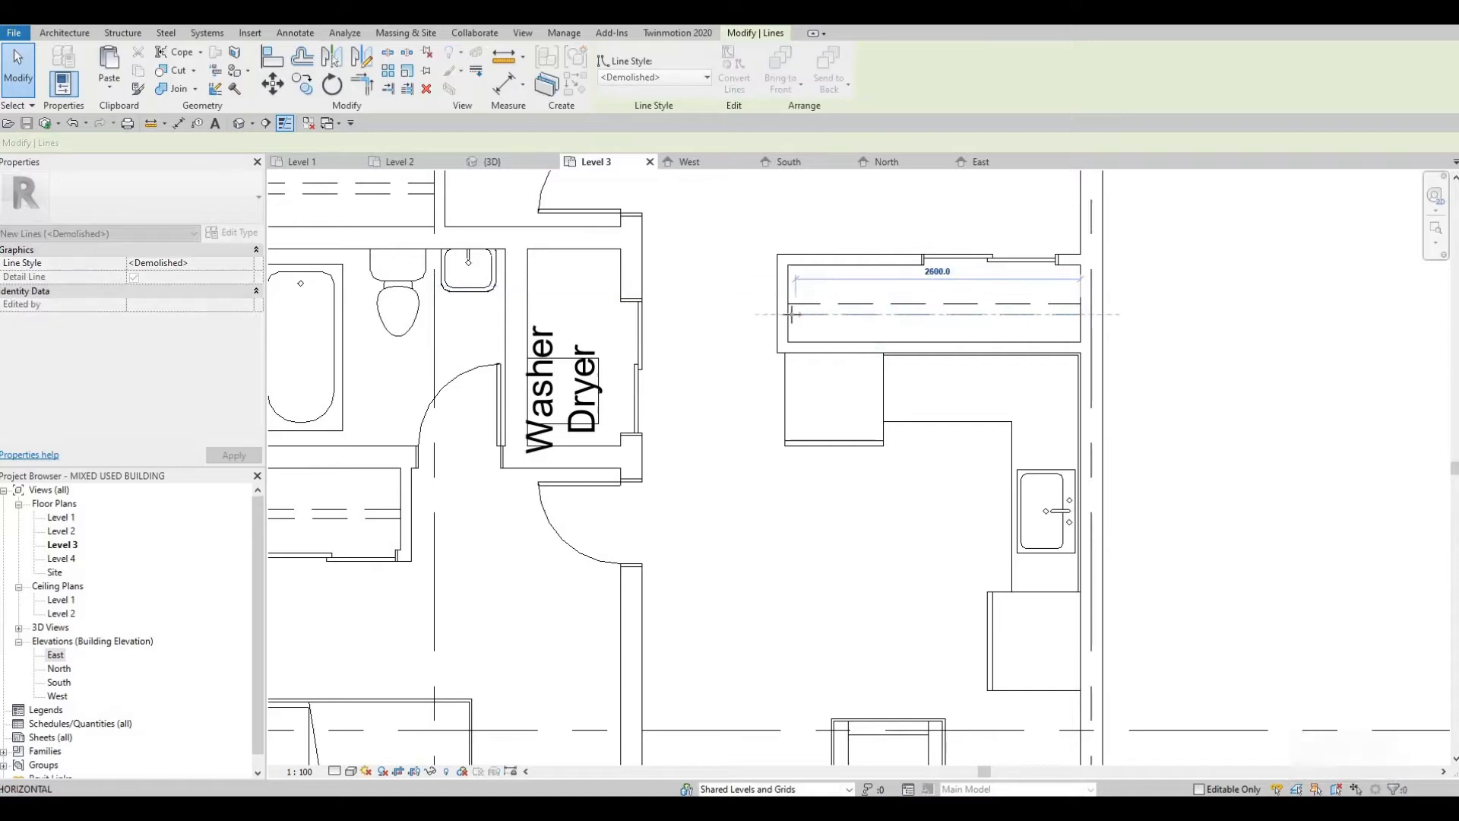
key(Escape)
key(Escape)
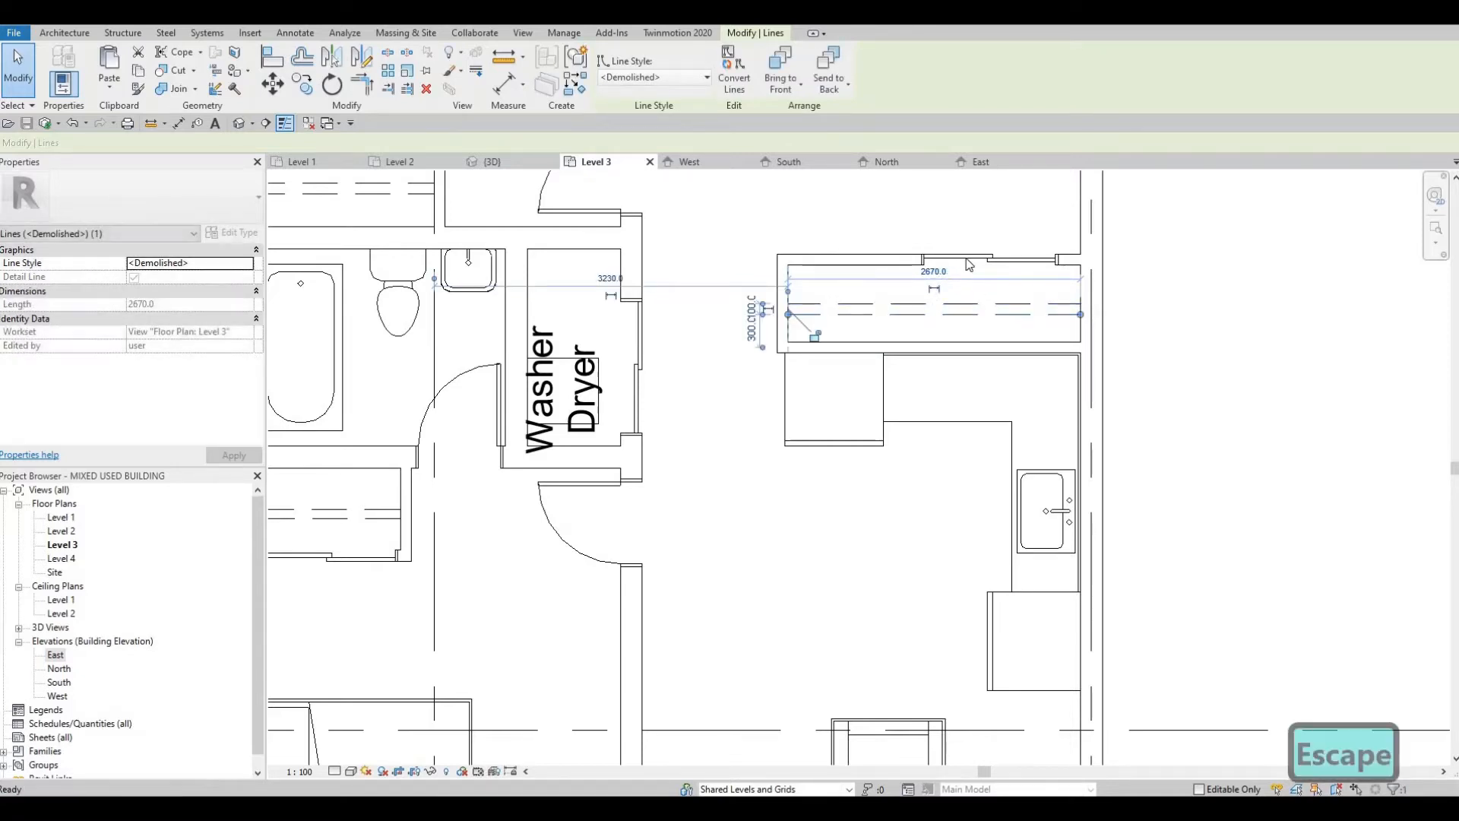
Step: Change the closet's double sliding door to the 1800 x 2000mm type
click(969, 260)
click(152, 202)
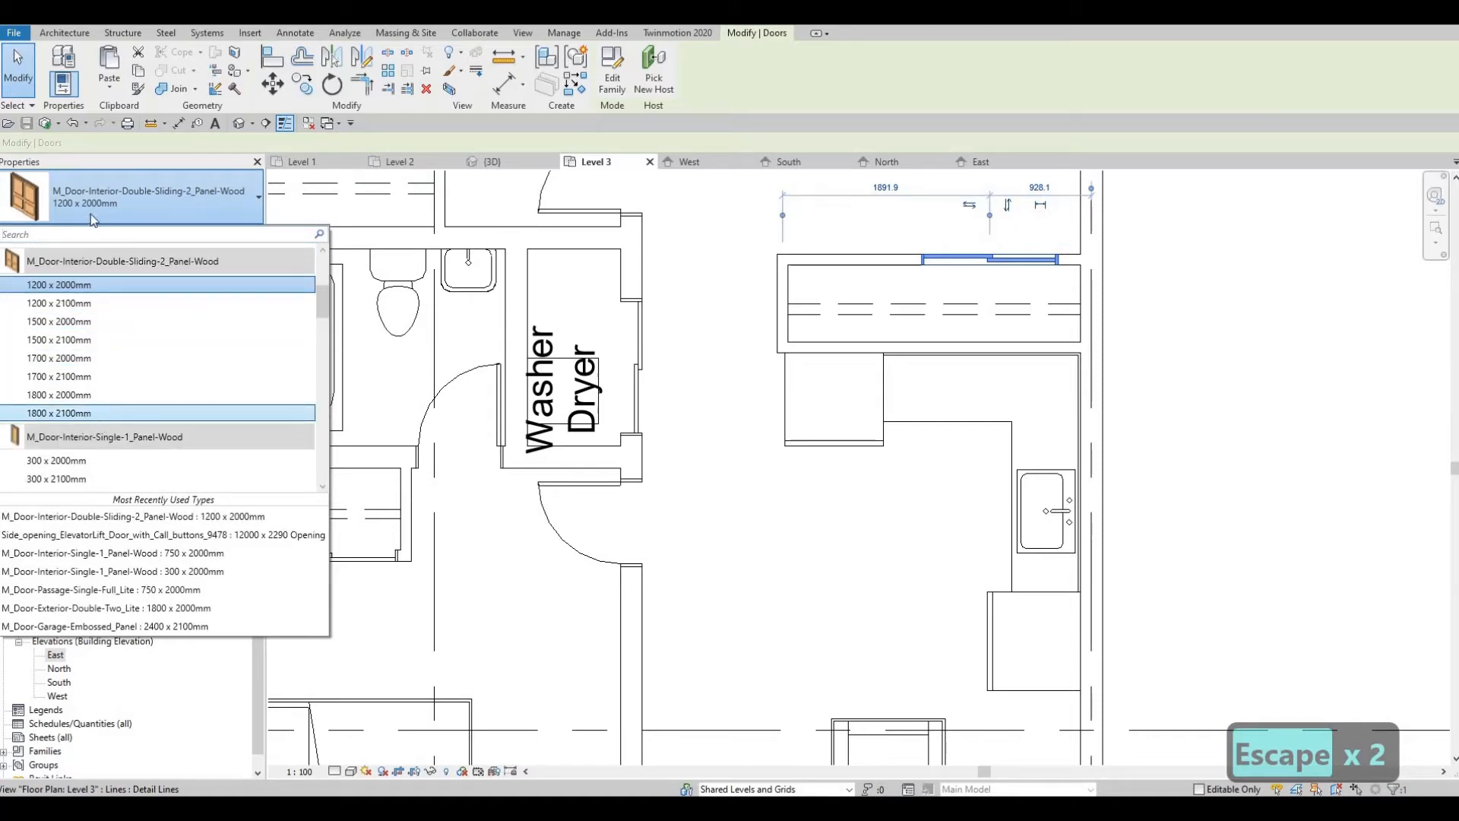
click(101, 414)
click(93, 208)
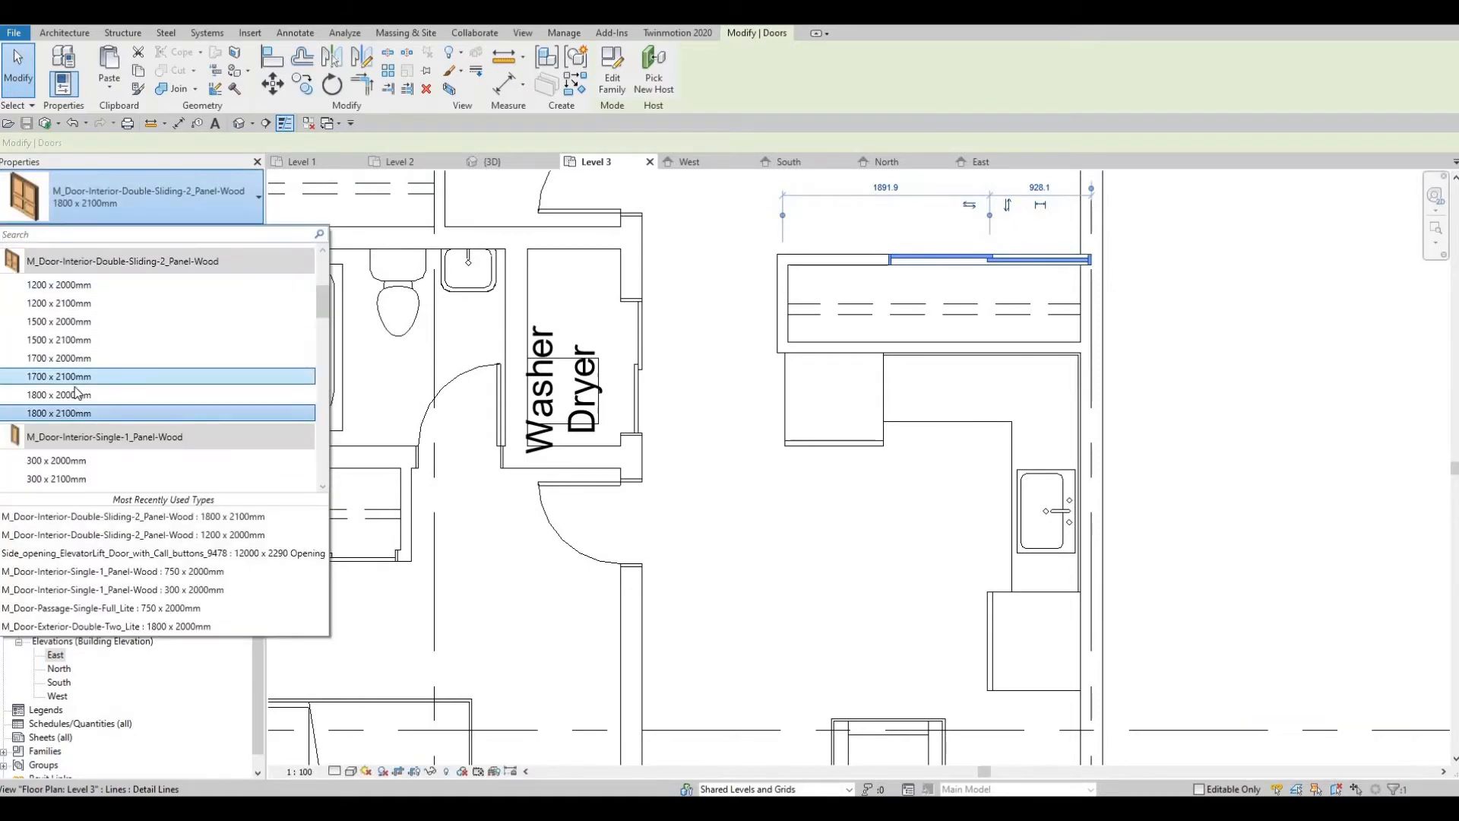
click(93, 207)
click(95, 188)
key(Escape)
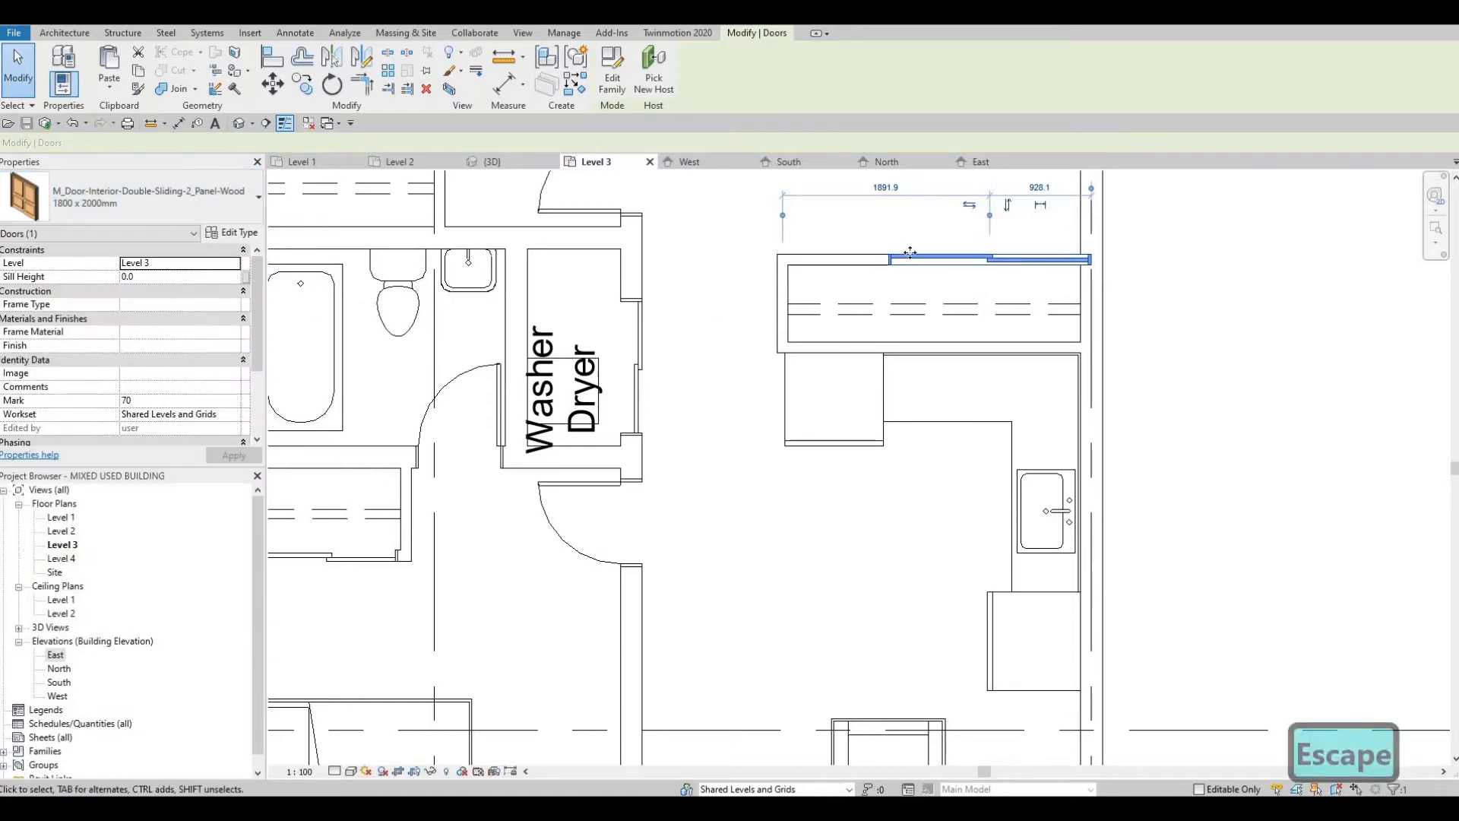
Step: Slide the double sliding door west to about the middle of the closet's north wall
key(Escape)
click(855, 256)
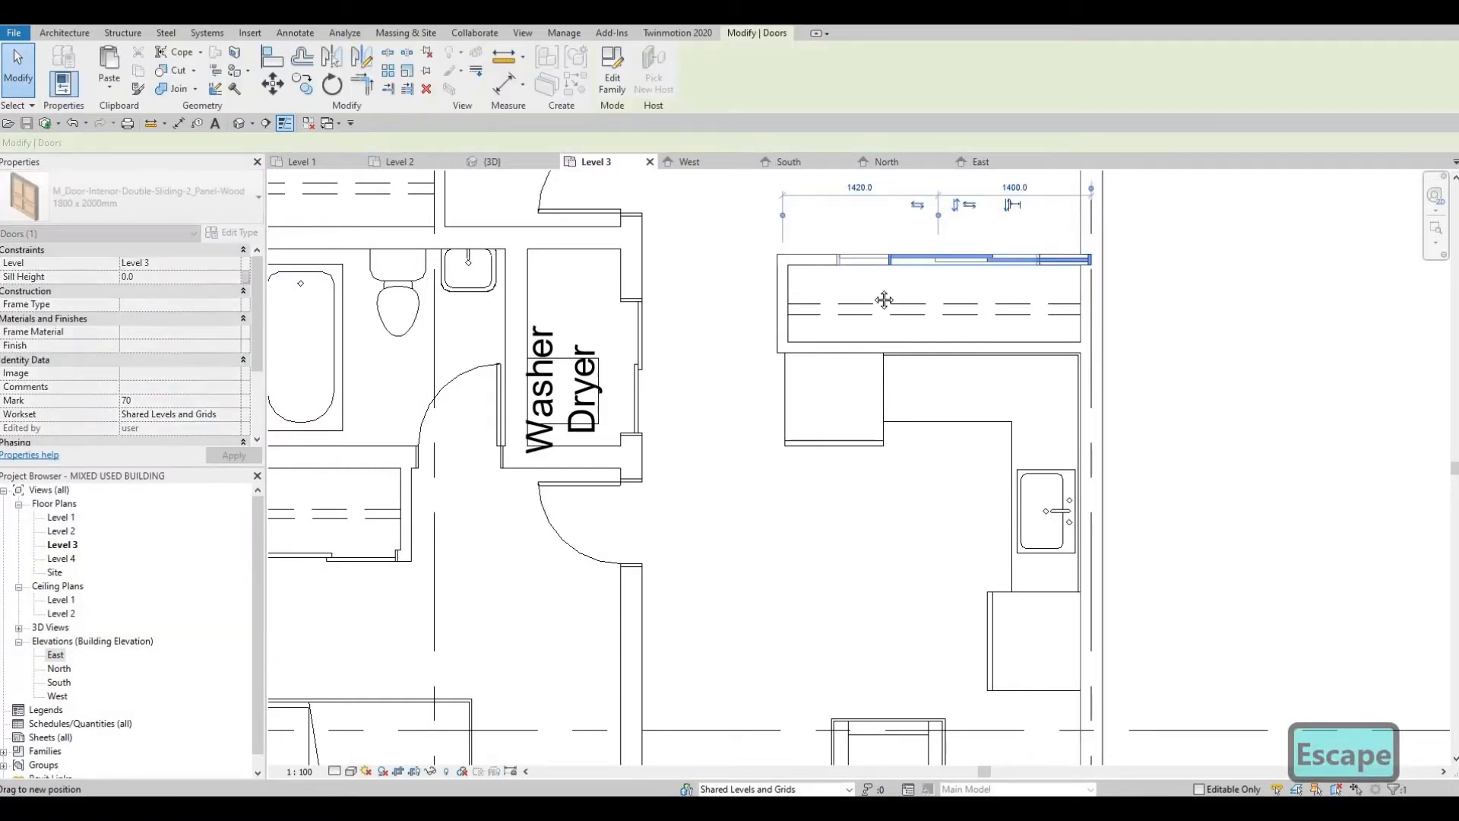
key(Escape)
Step: Delete the refrigerator at the south end of the L-shaped counter
scroll(944, 434, down, 2)
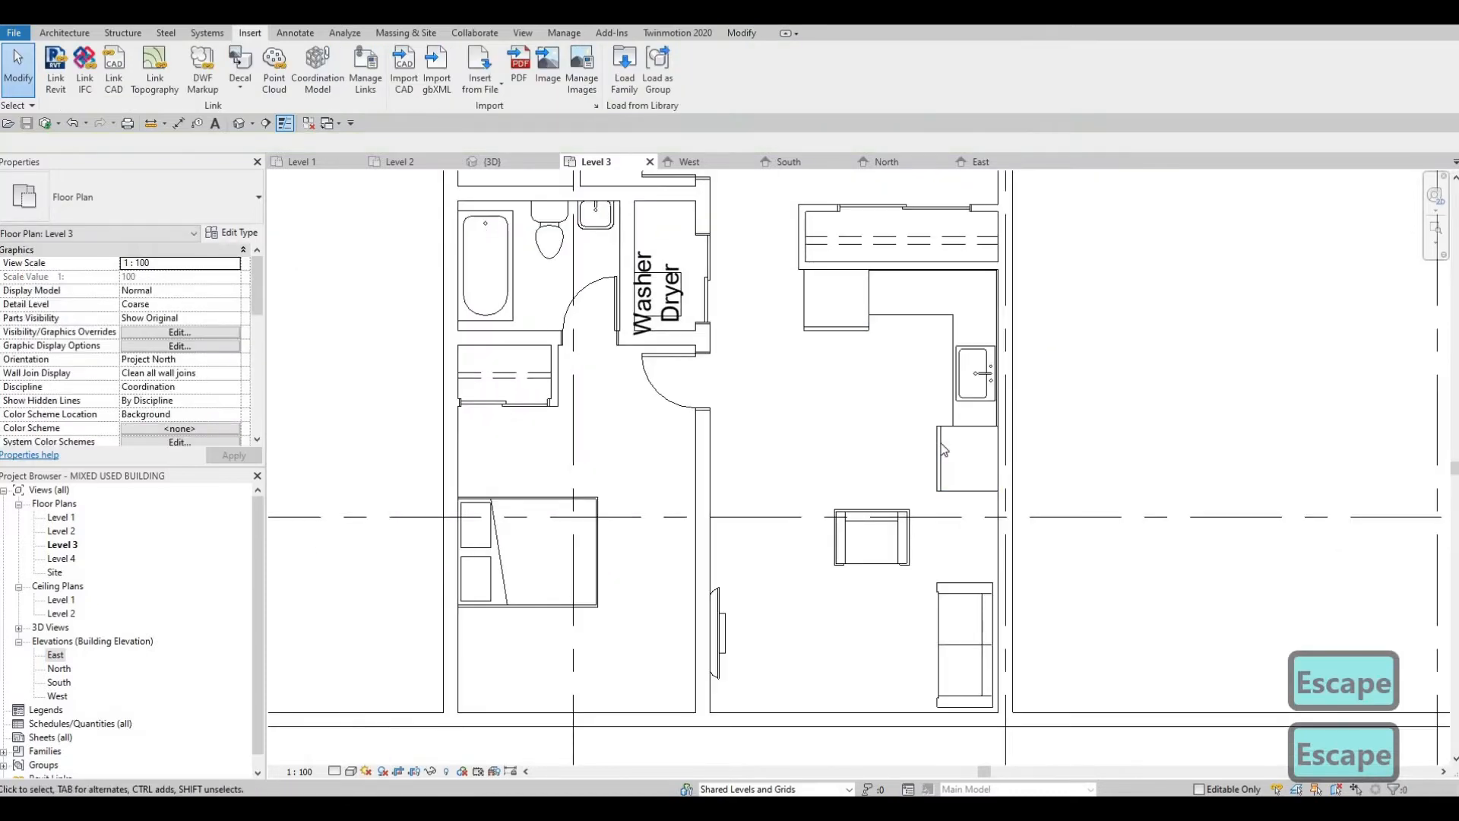
click(969, 439)
key(Delete)
Step: Stretch the sink leg of the L-shaped counter south over most of the space freed by the deleted refrigerator
click(942, 428)
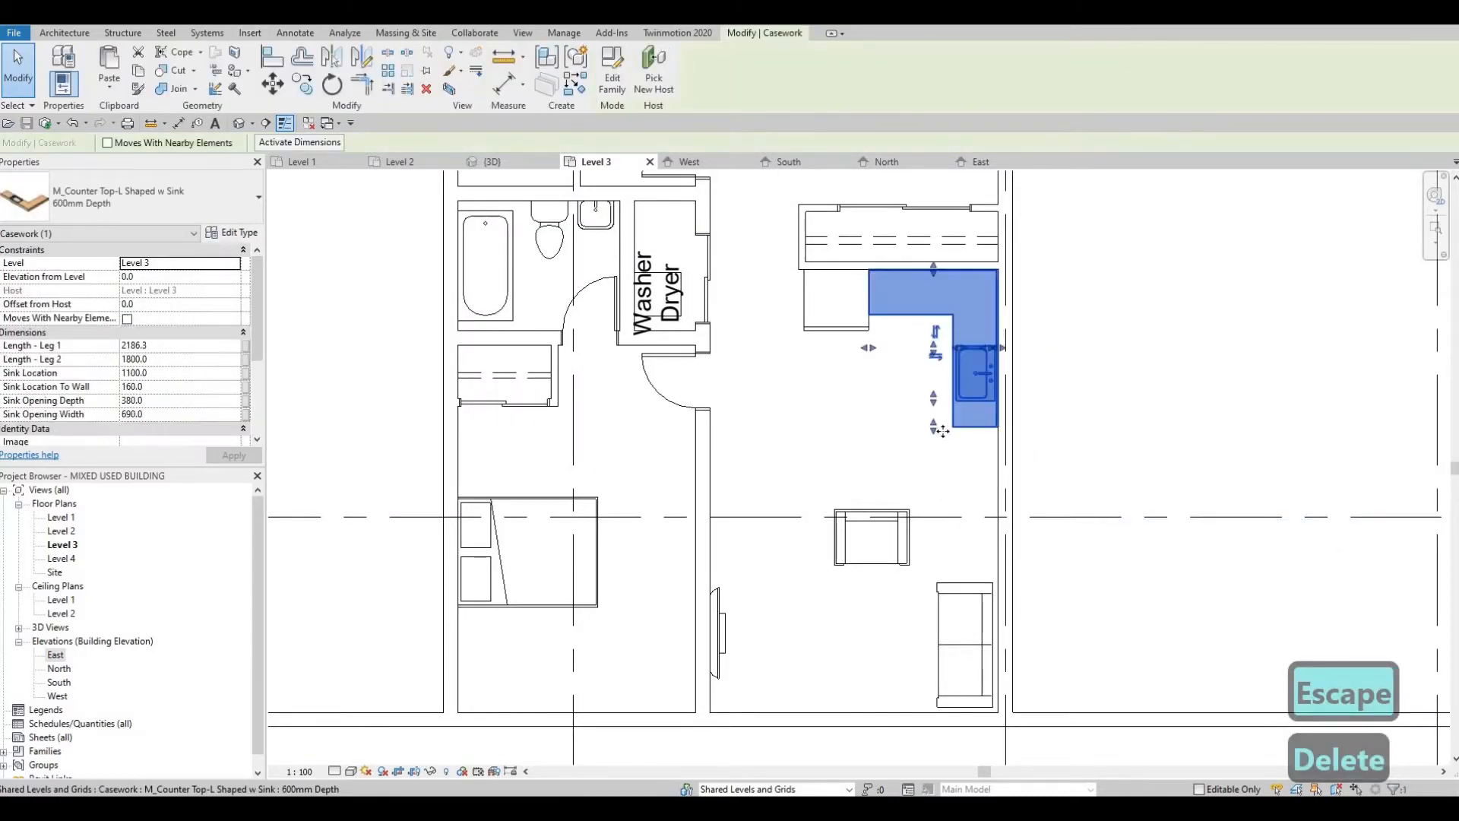
drag(935, 430, 929, 479)
key(Escape)
key(Escape)
key(Escape)
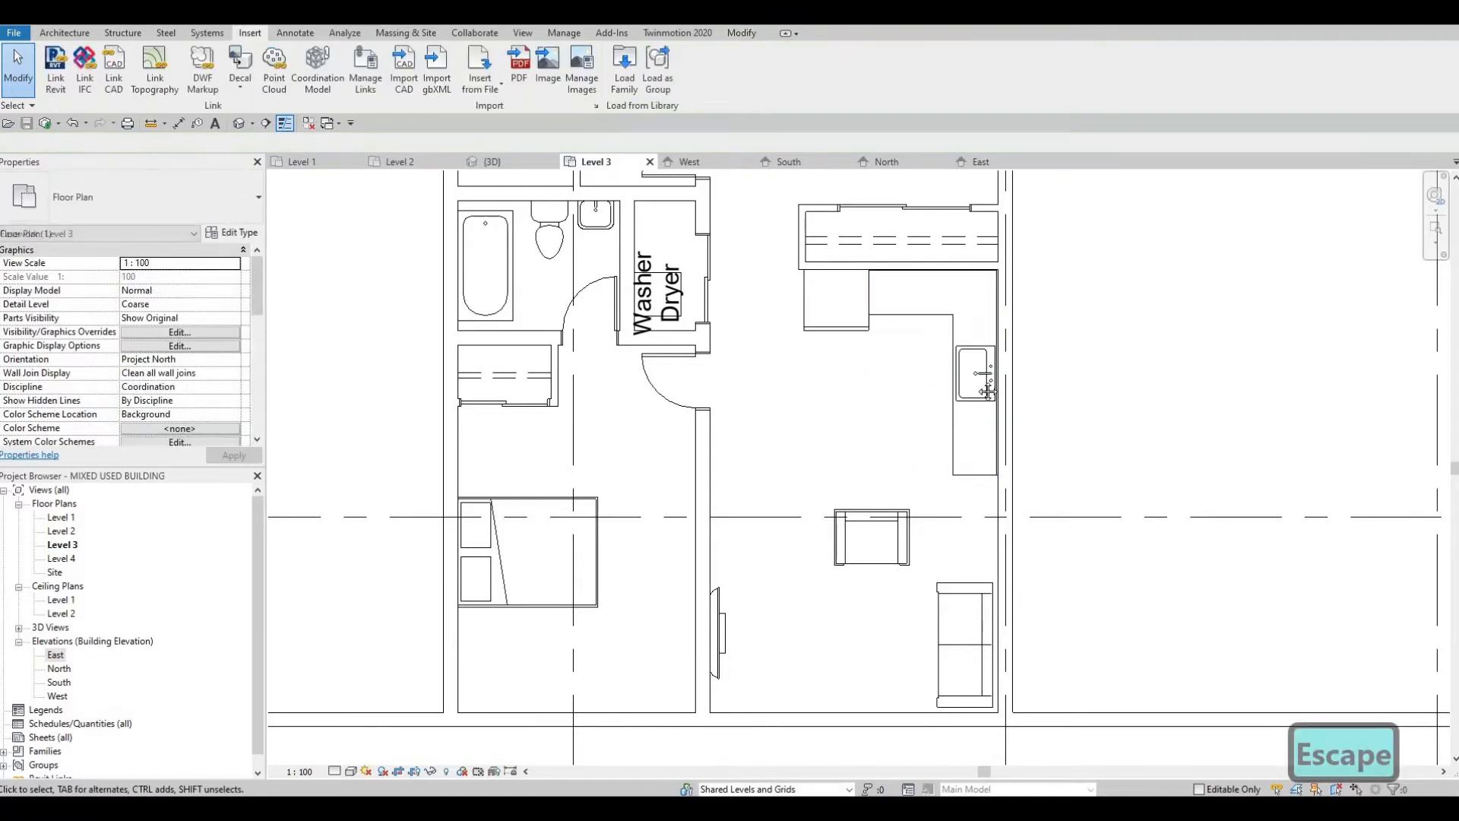
Step: Nudge the living-room armchair a short distance east, keeping it north of the sofa
scroll(940, 355, down, 2)
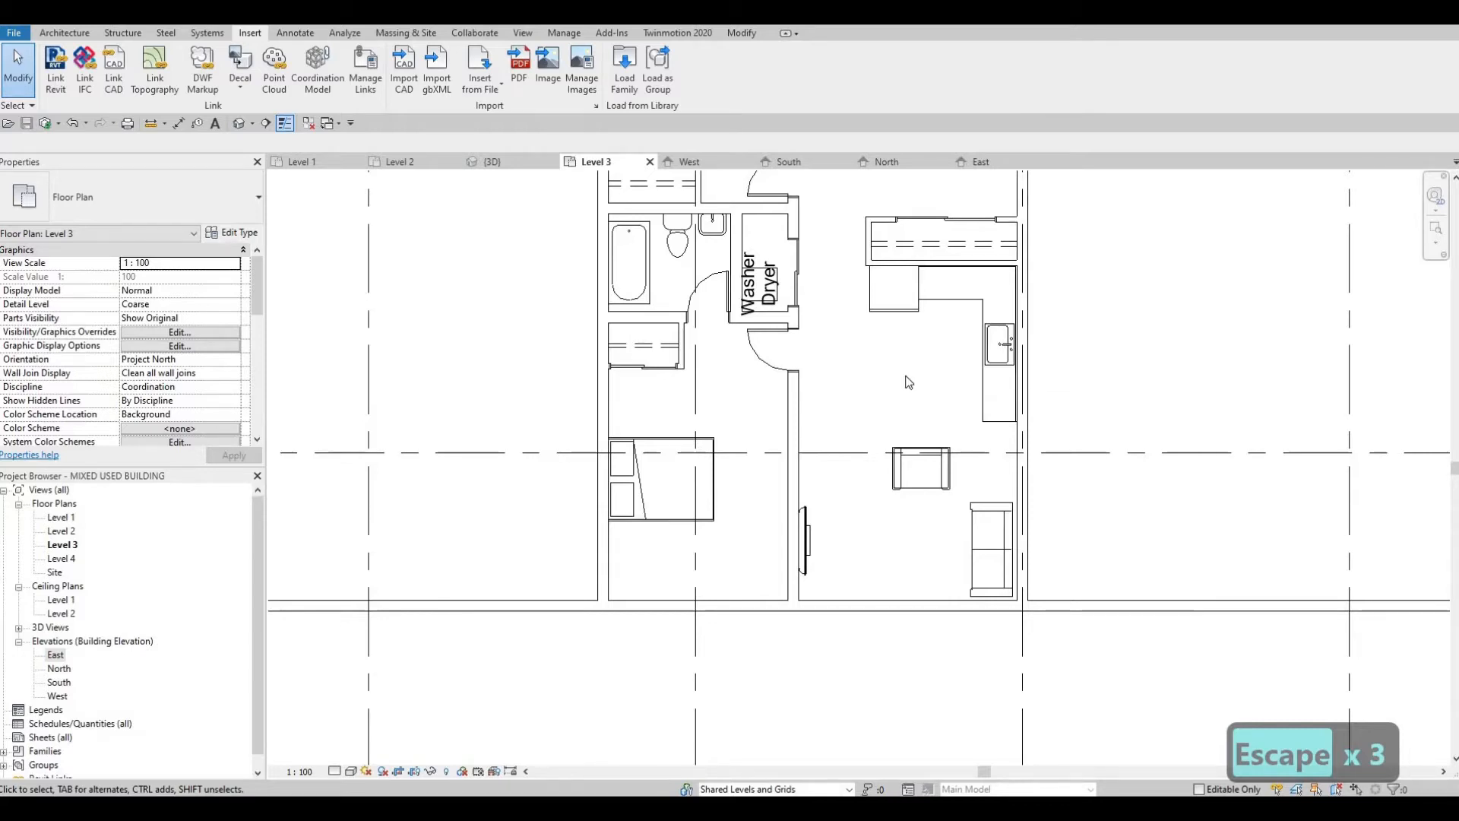
middle_drag(913, 406, 922, 361)
click(904, 412)
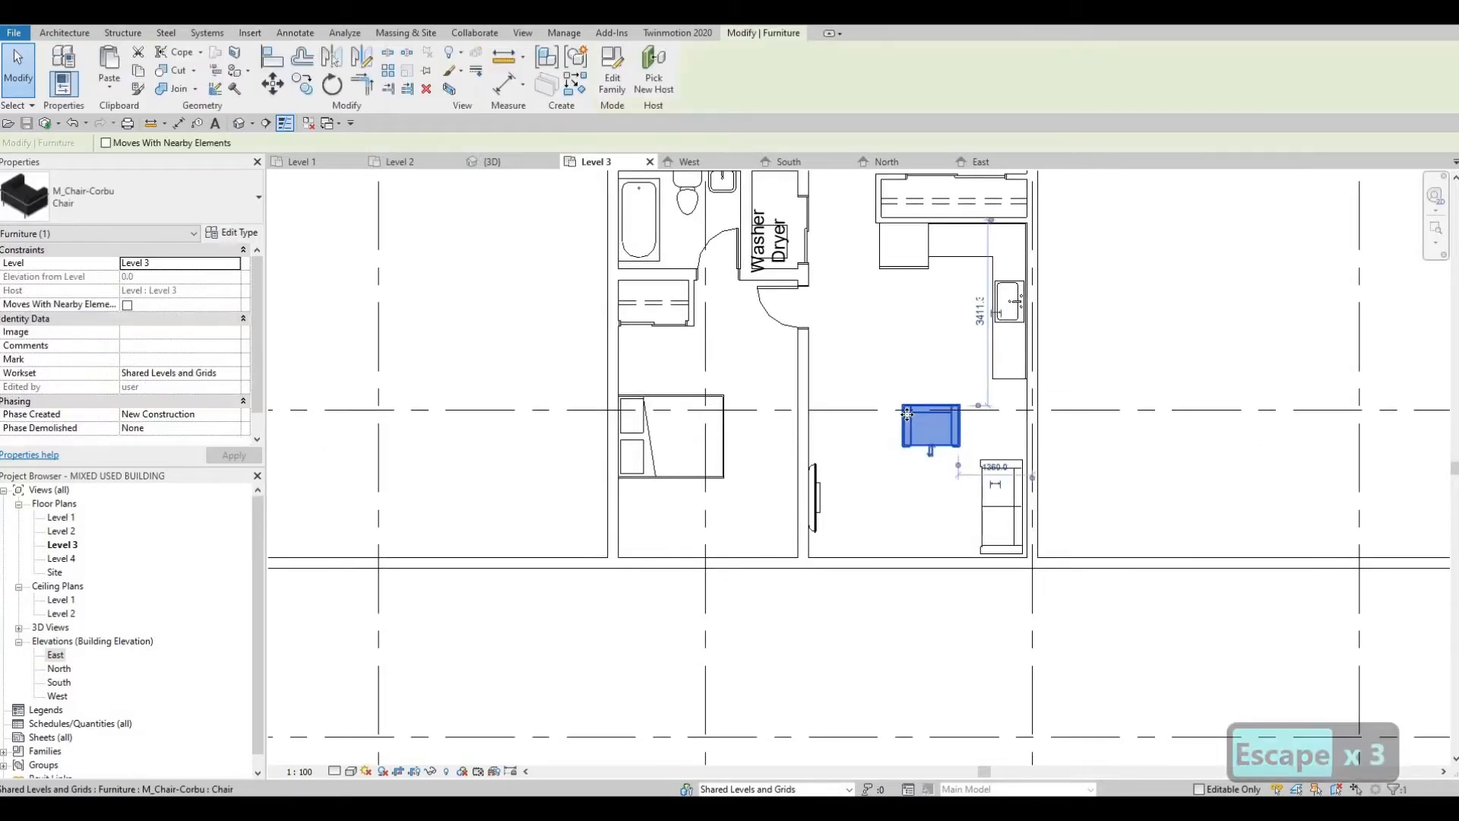
key(Left)
key(Left)
key(Left)
key(Down)
key(Down)
key(Down)
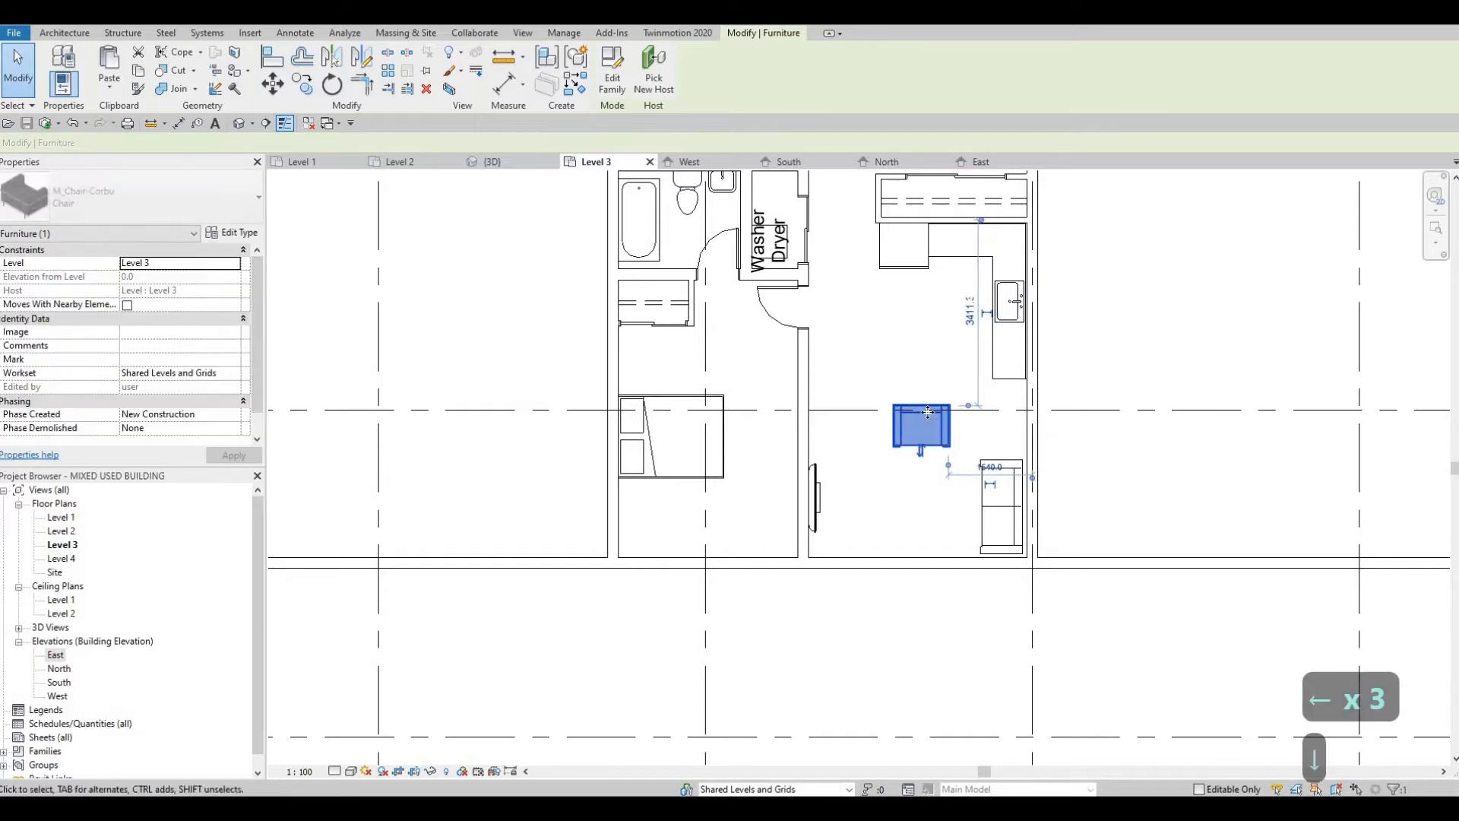
key(Up)
key(Up)
key(Up)
key(Right)
key(Right)
key(Right)
key(Right)
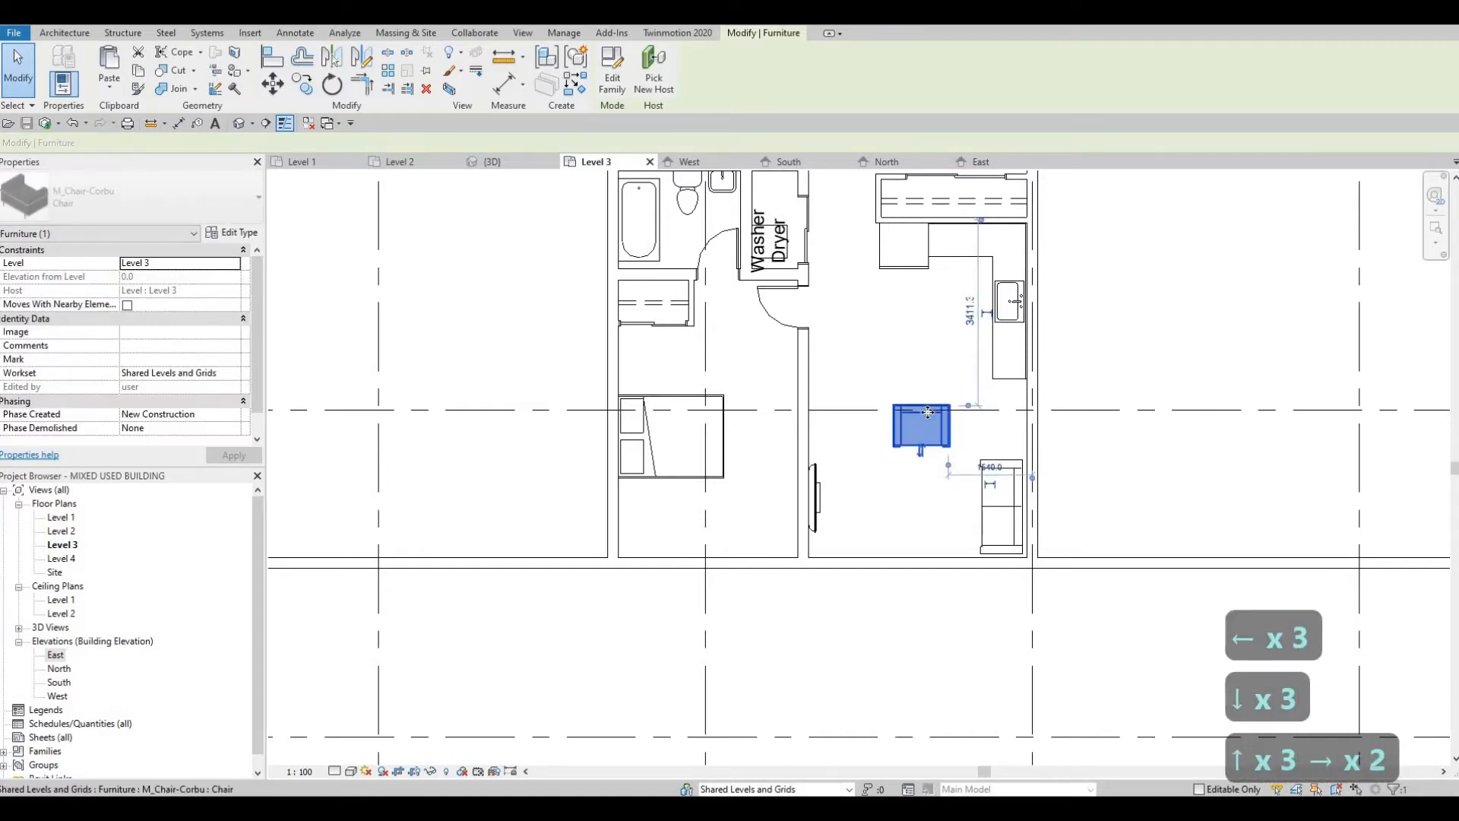
key(Right)
key(Right)
key(Right)
key(Right)
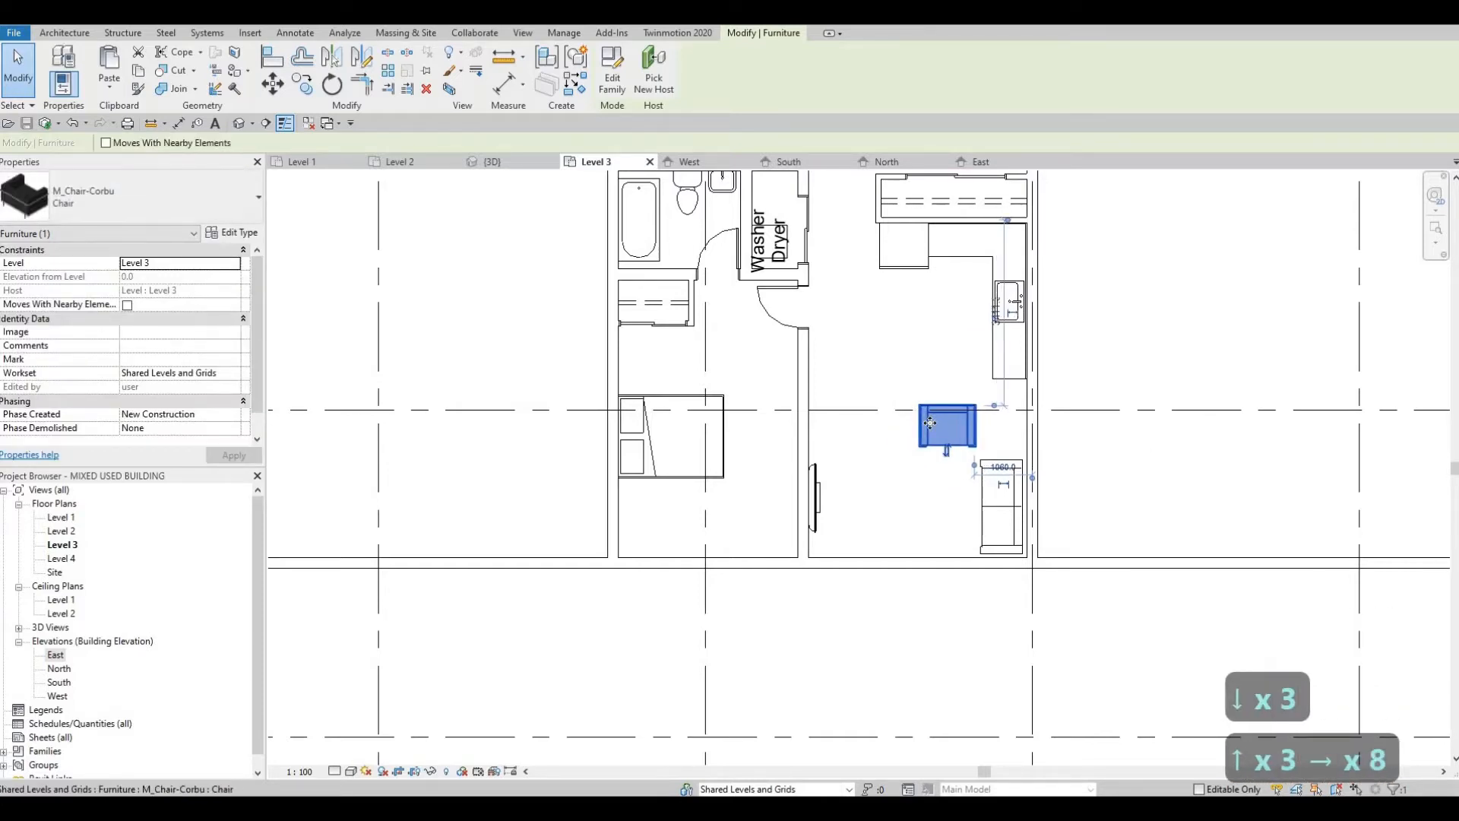
Step: Place a second M_Chair-Corbu armchair west of the first one, in line with it
key(c)
key(s)
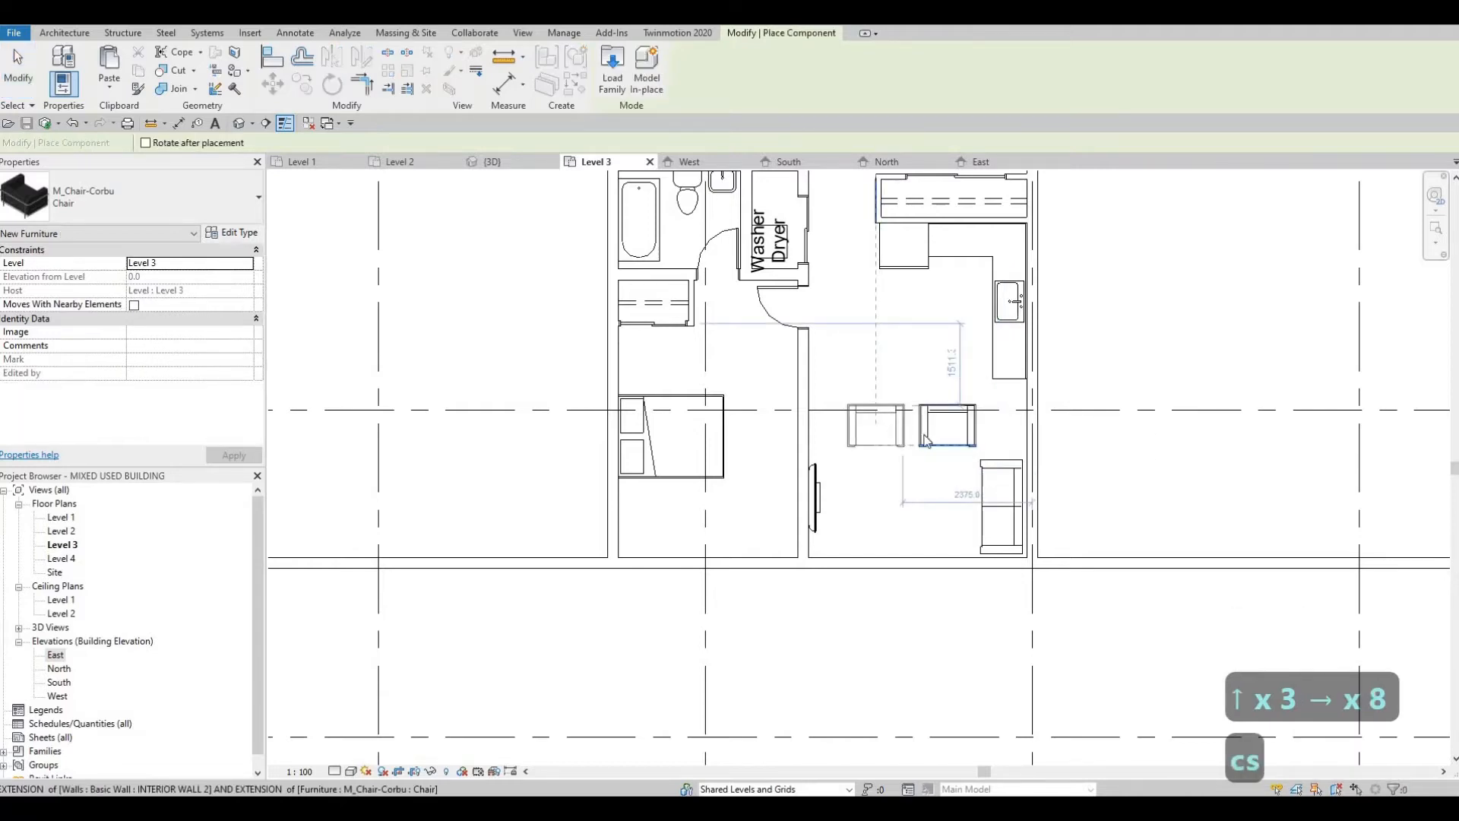
key(Escape)
key(Escape)
key(Escape)
Step: Nudge the flat-screen TV slightly south along the living-room wall
scroll(836, 456, up, 2)
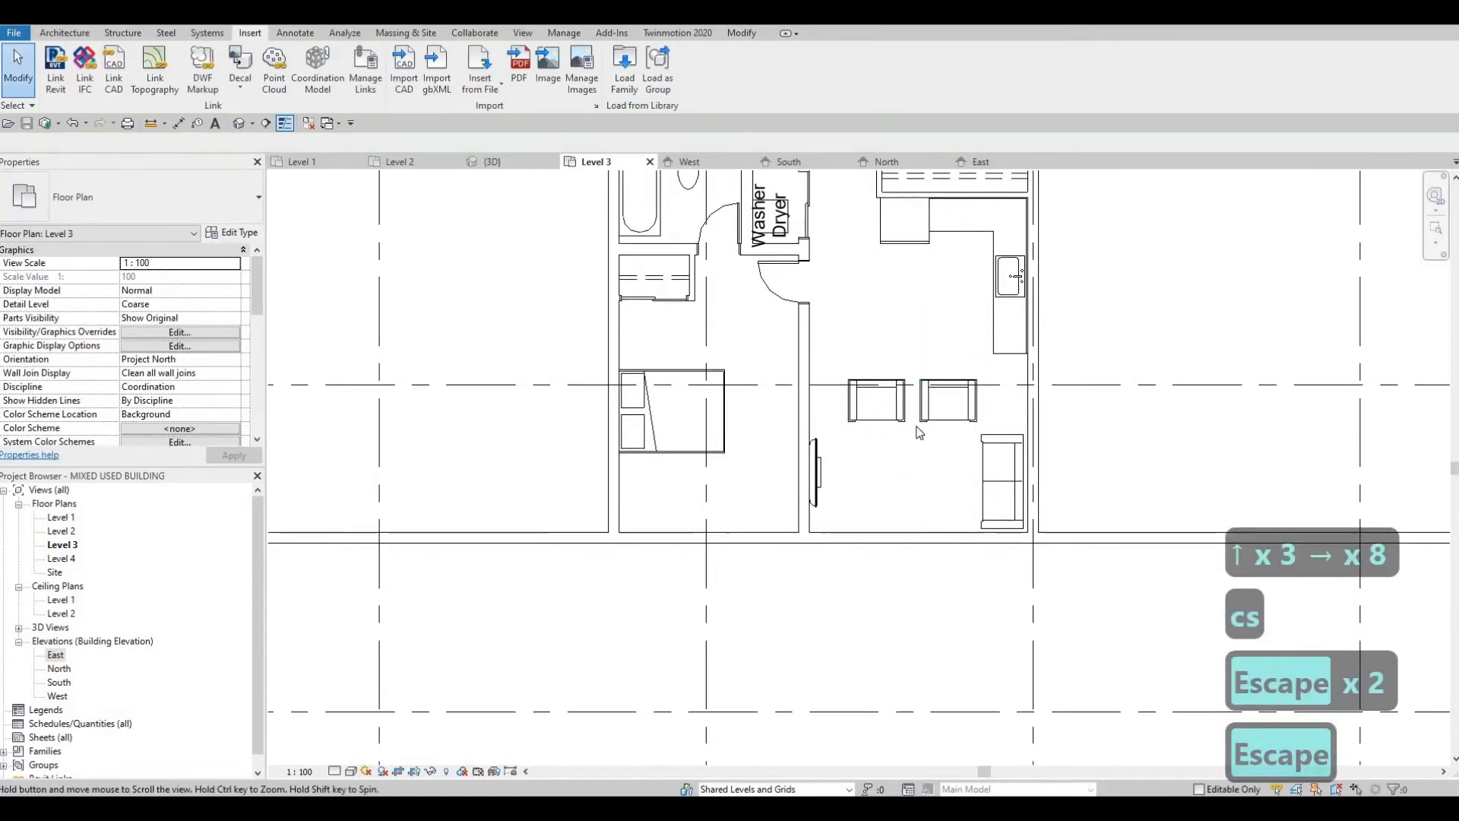
scroll(835, 457, up, 1)
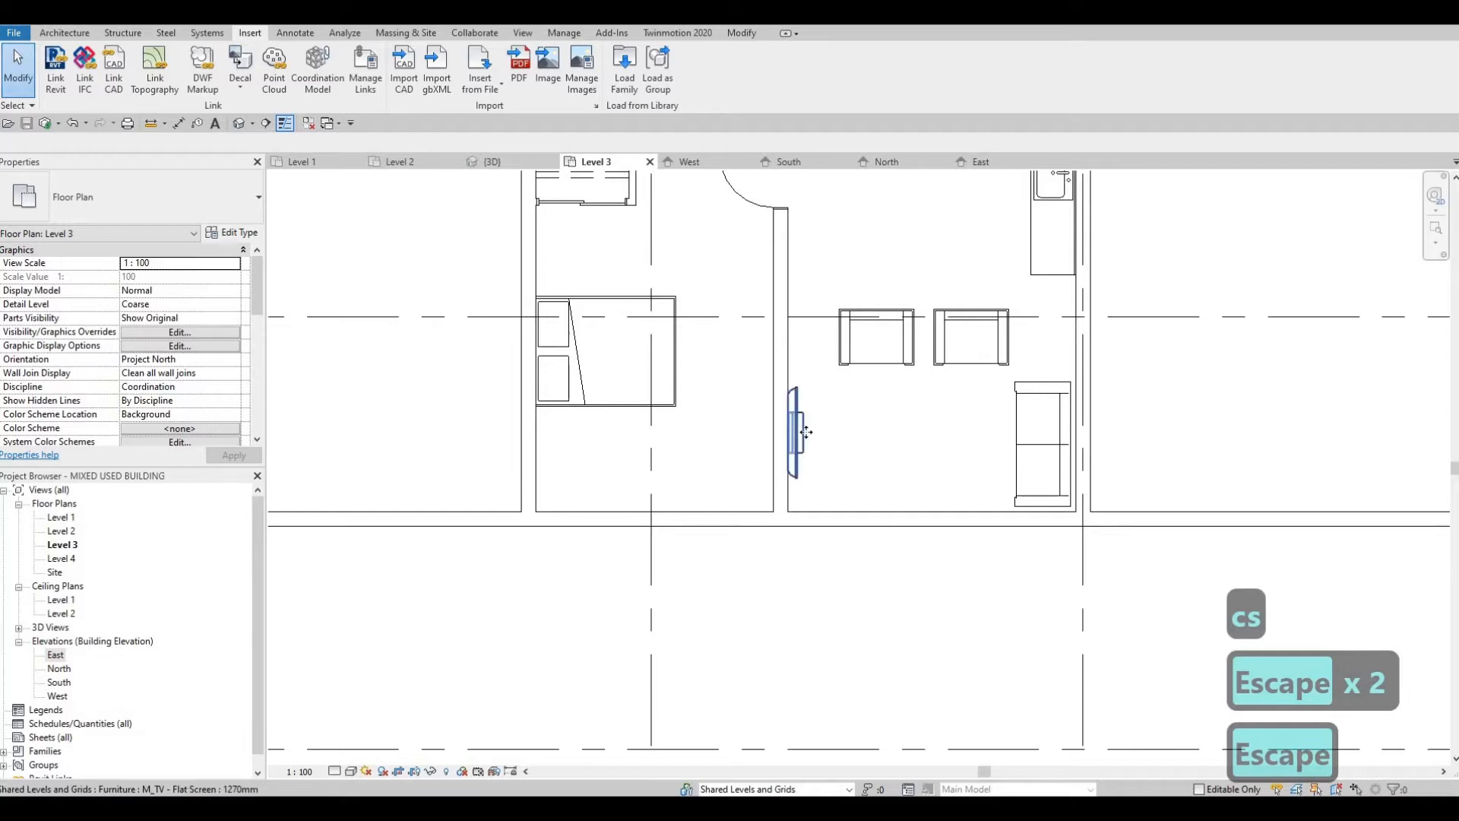
click(804, 435)
key(Down)
key(Escape)
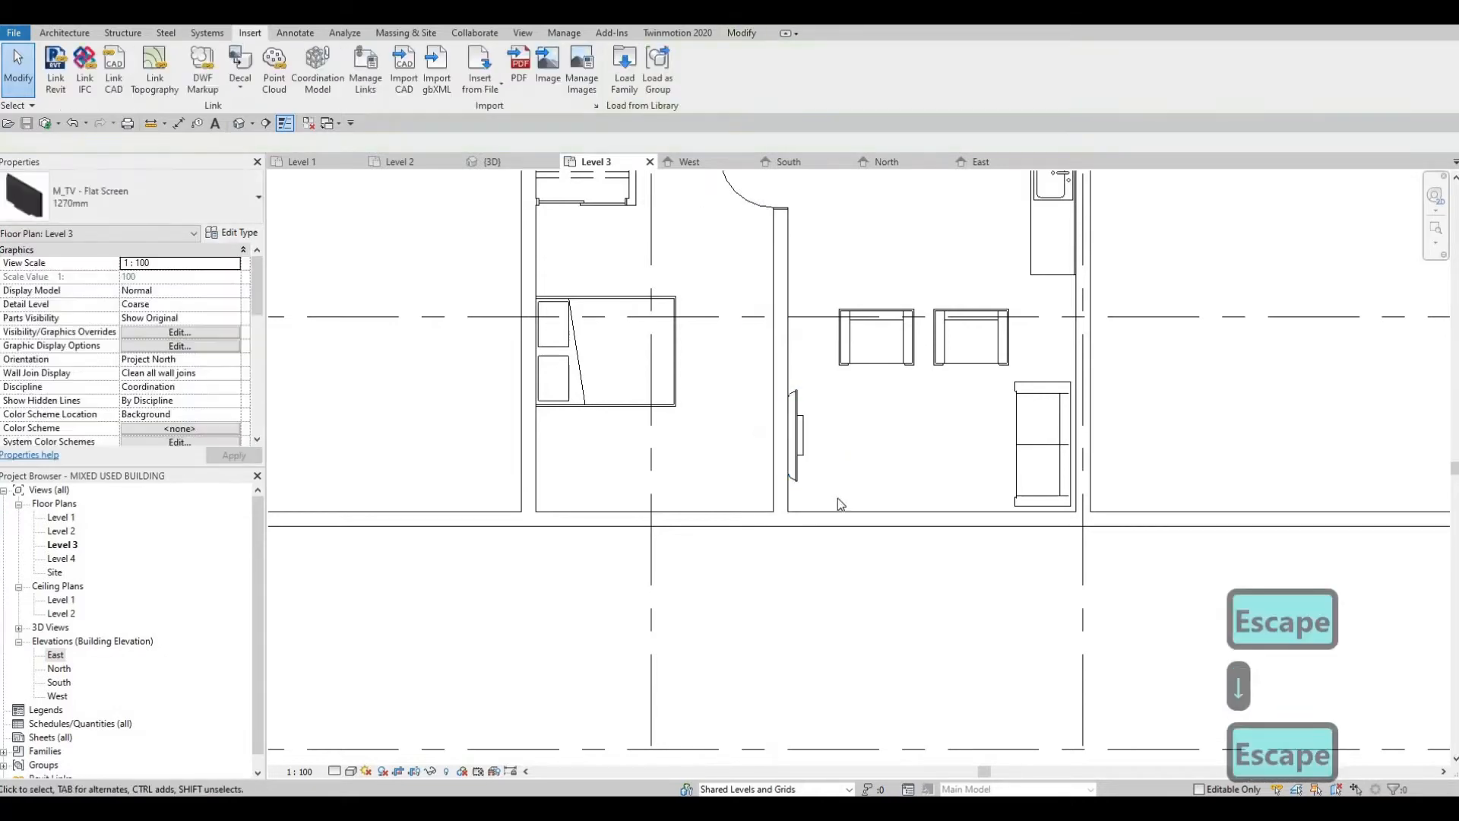
key(Escape)
Step: Draw an INTERIOR WALL 1 wall about 5000 mm long west from the long vertical wall, just north of the apartment
scroll(911, 498, down, 4)
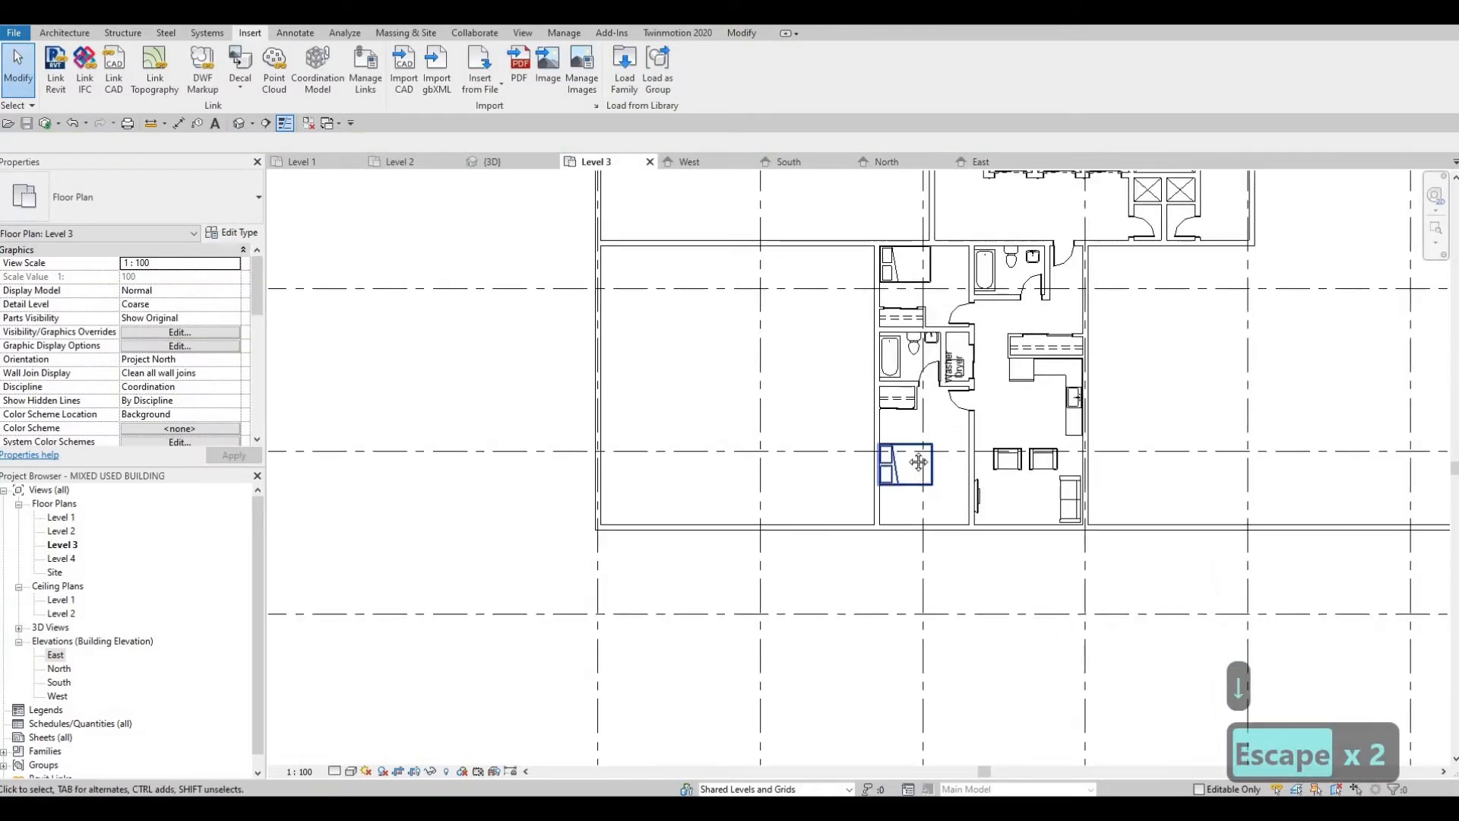
scroll(867, 415, down, 1)
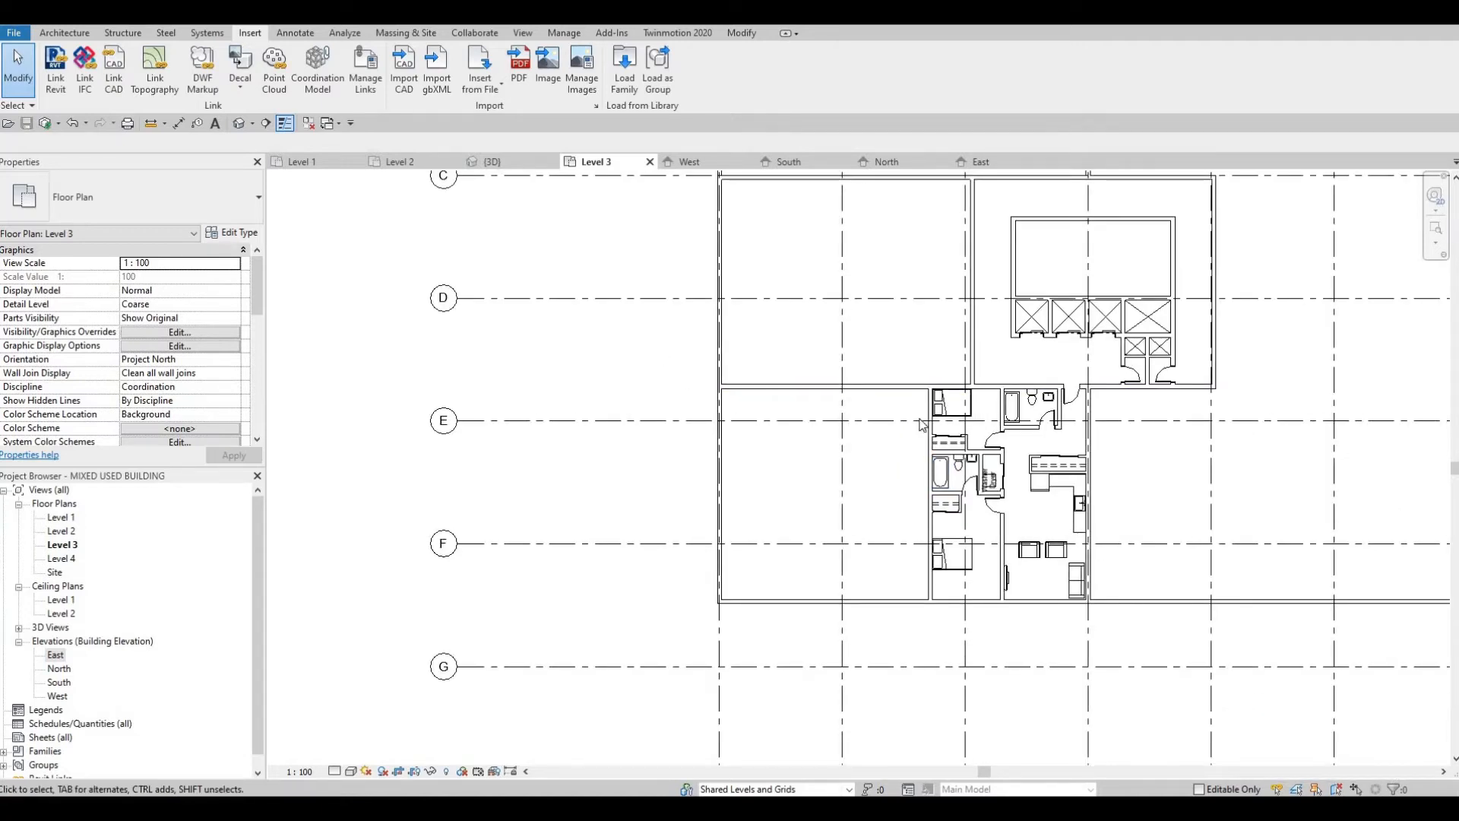
middle_drag(901, 368, 916, 428)
scroll(919, 435, up, 4)
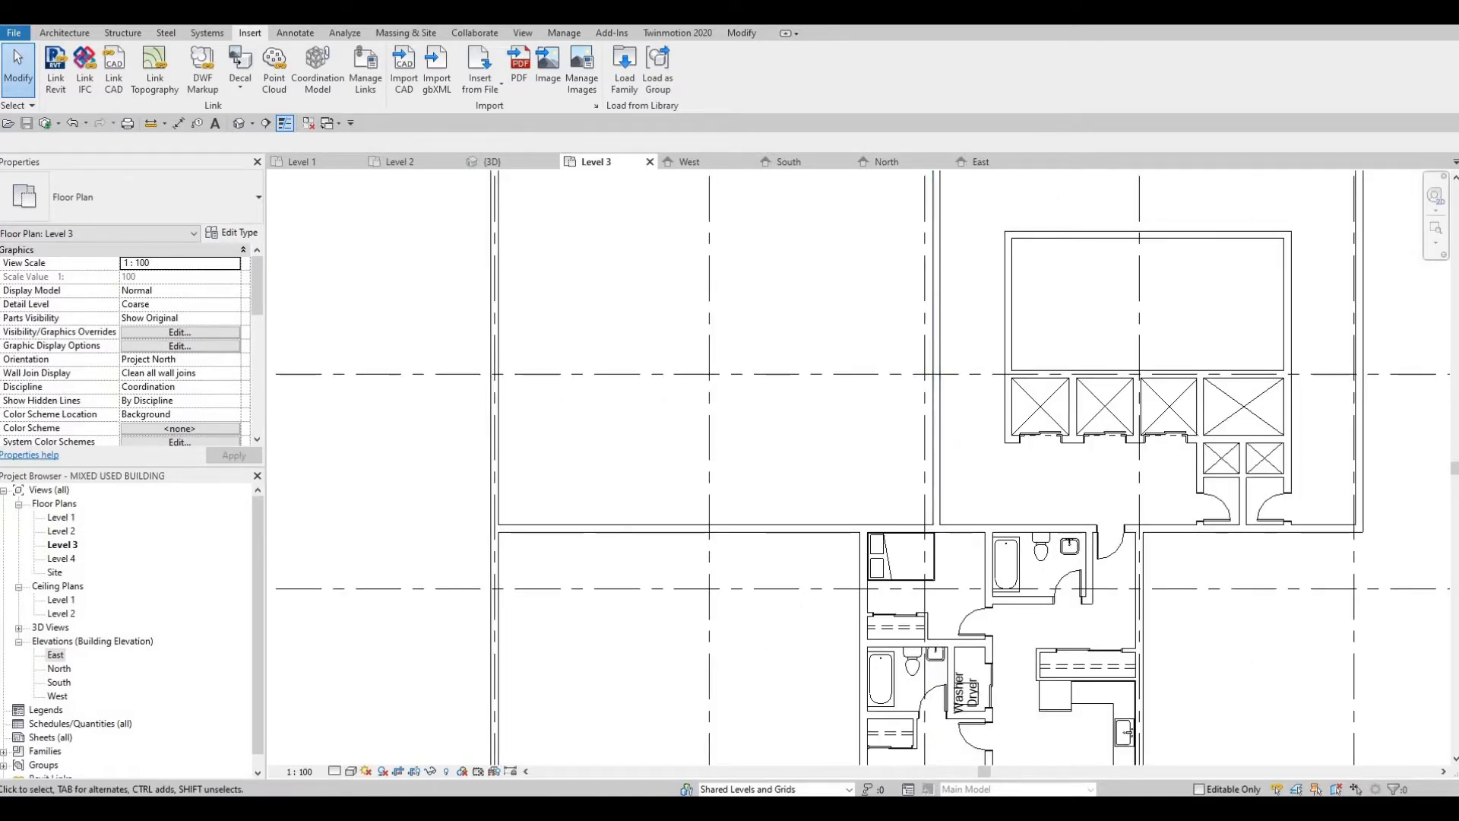
click(928, 417)
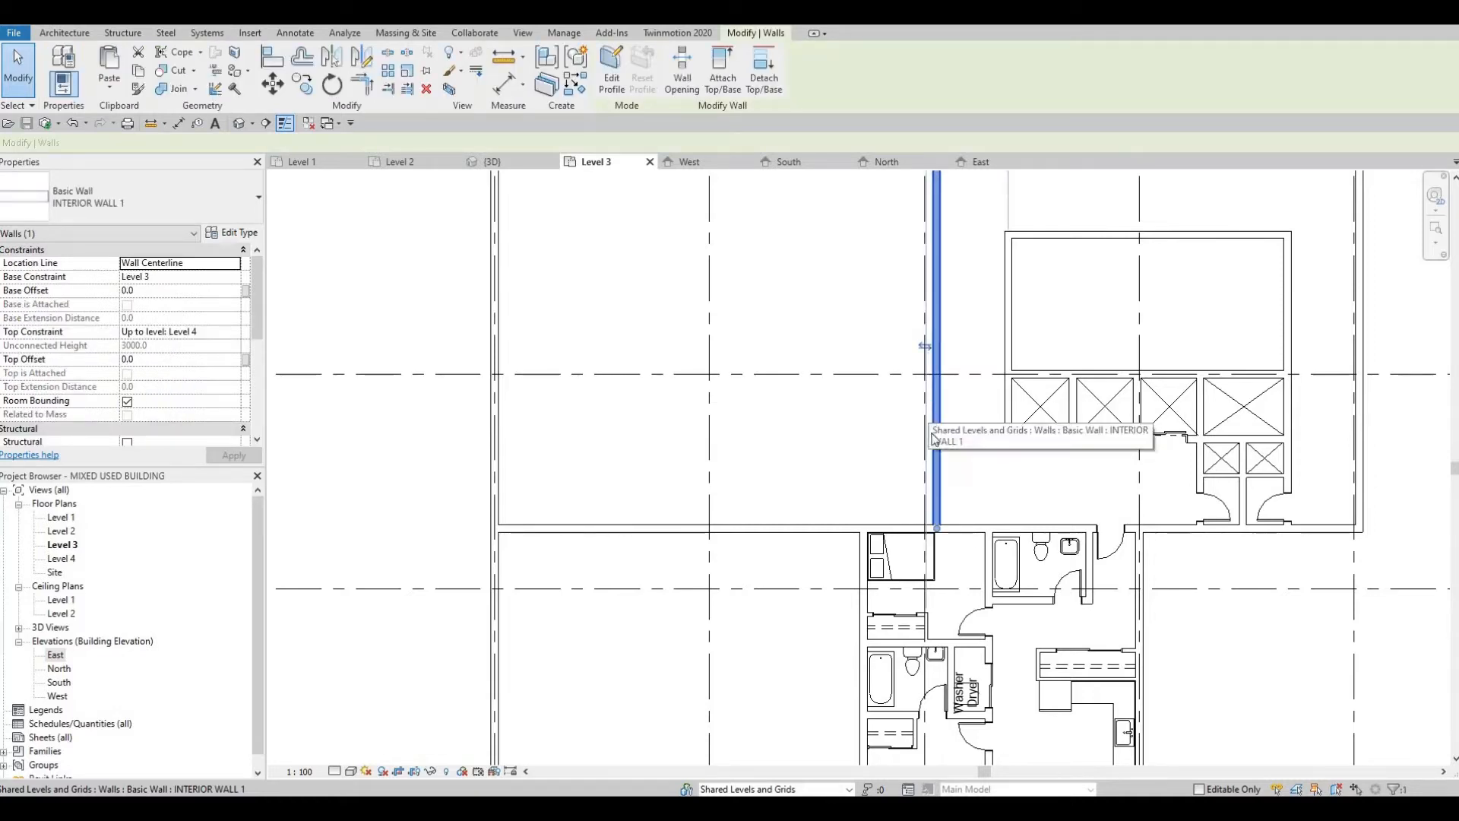
key(c)
key(s)
click(936, 483)
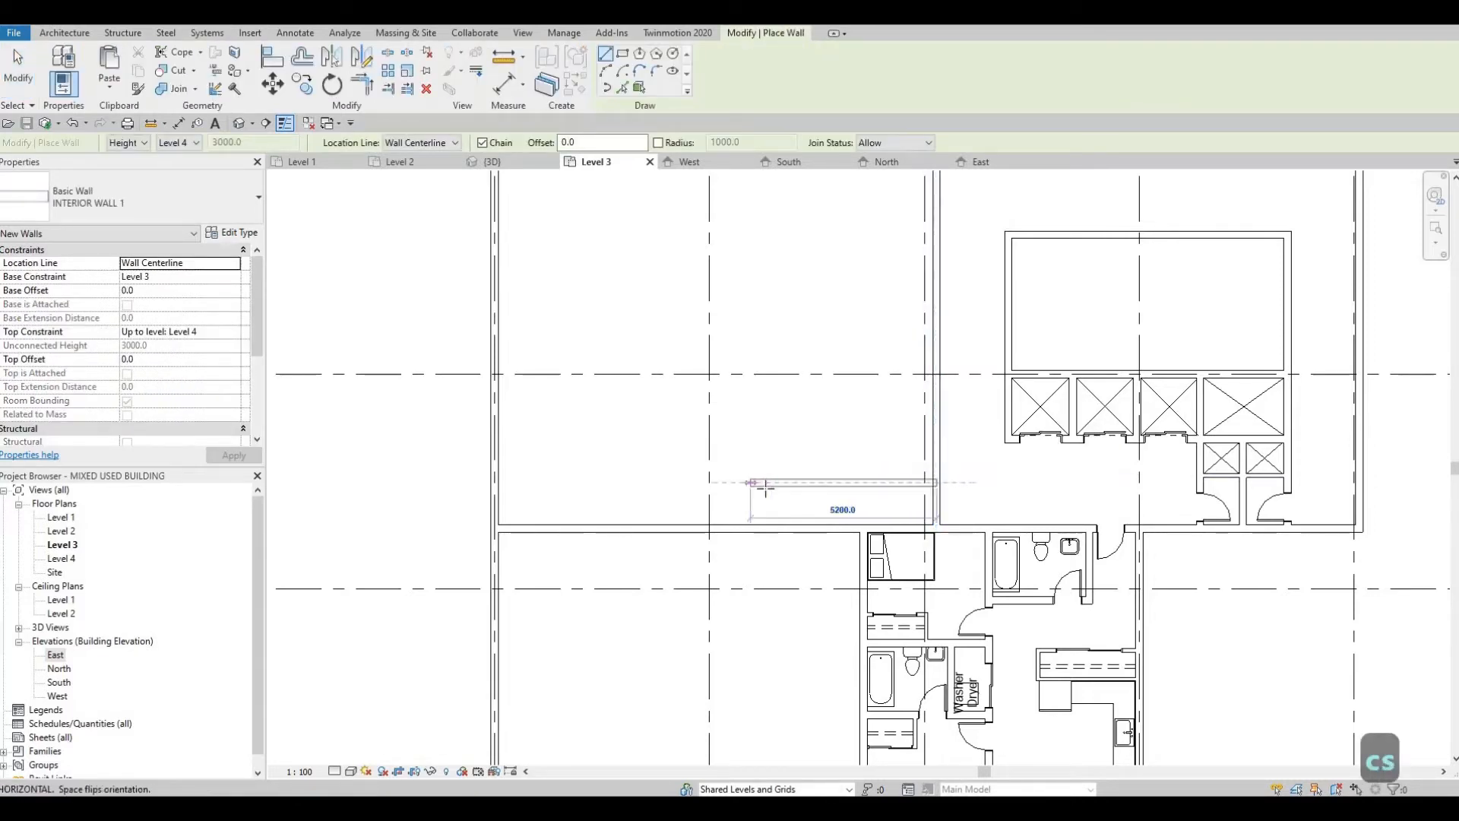
click(758, 483)
key(Escape)
key(Escape)
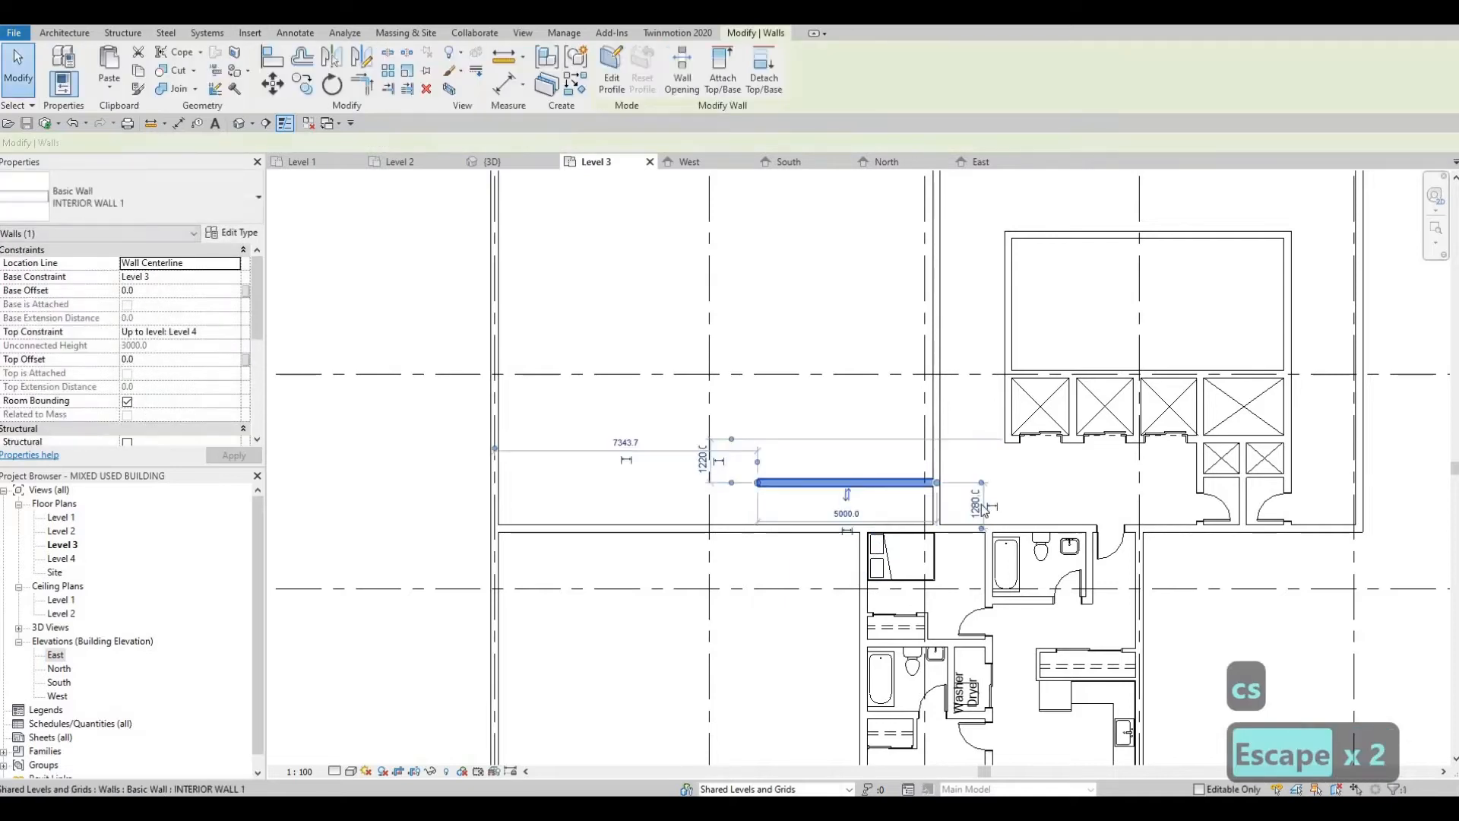
Step: Set the new horizontal wall's distance from the apartment's north wall to 1800 mm
click(976, 504)
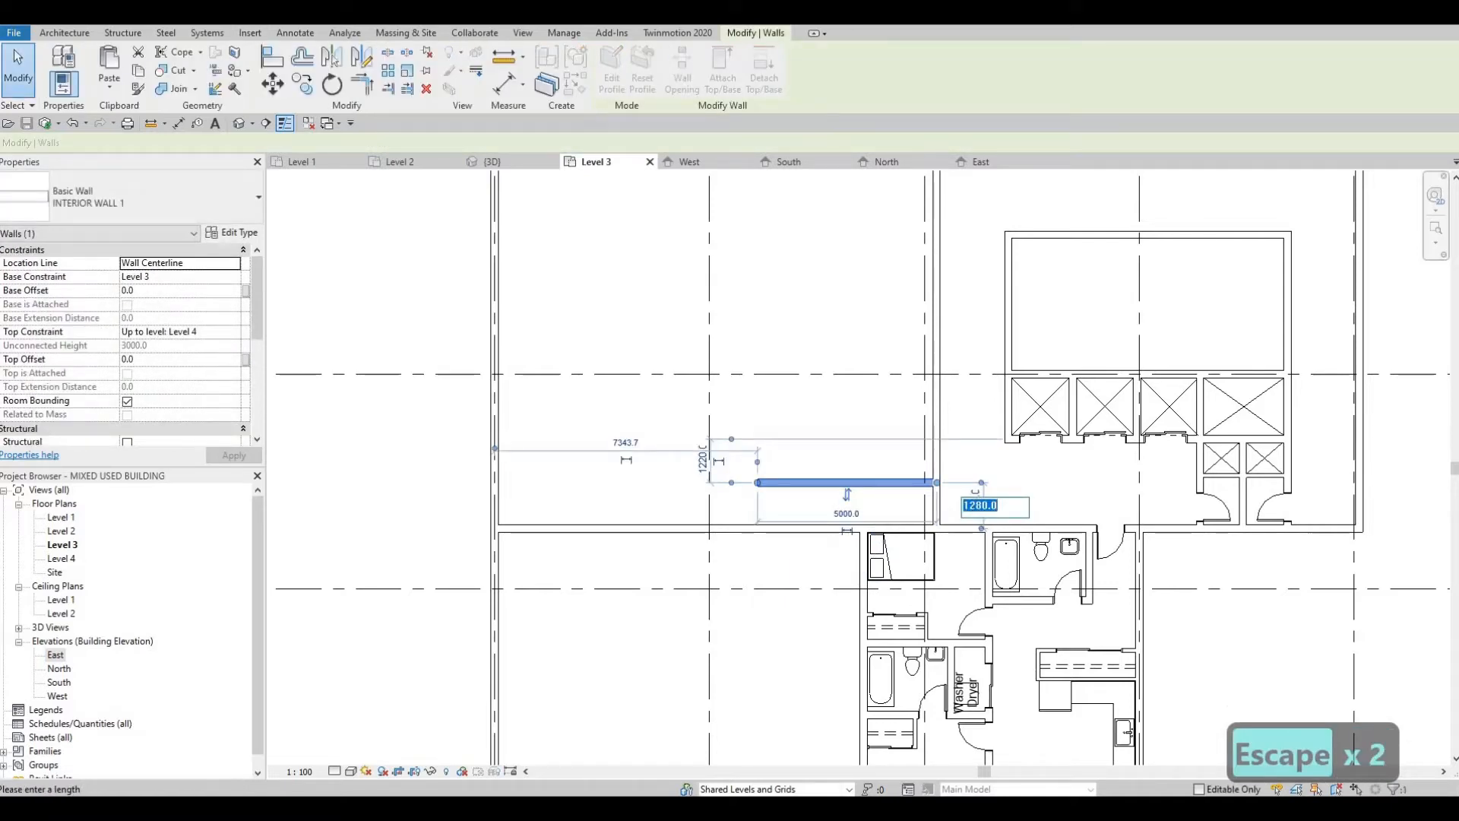
text(1800)
key(Return)
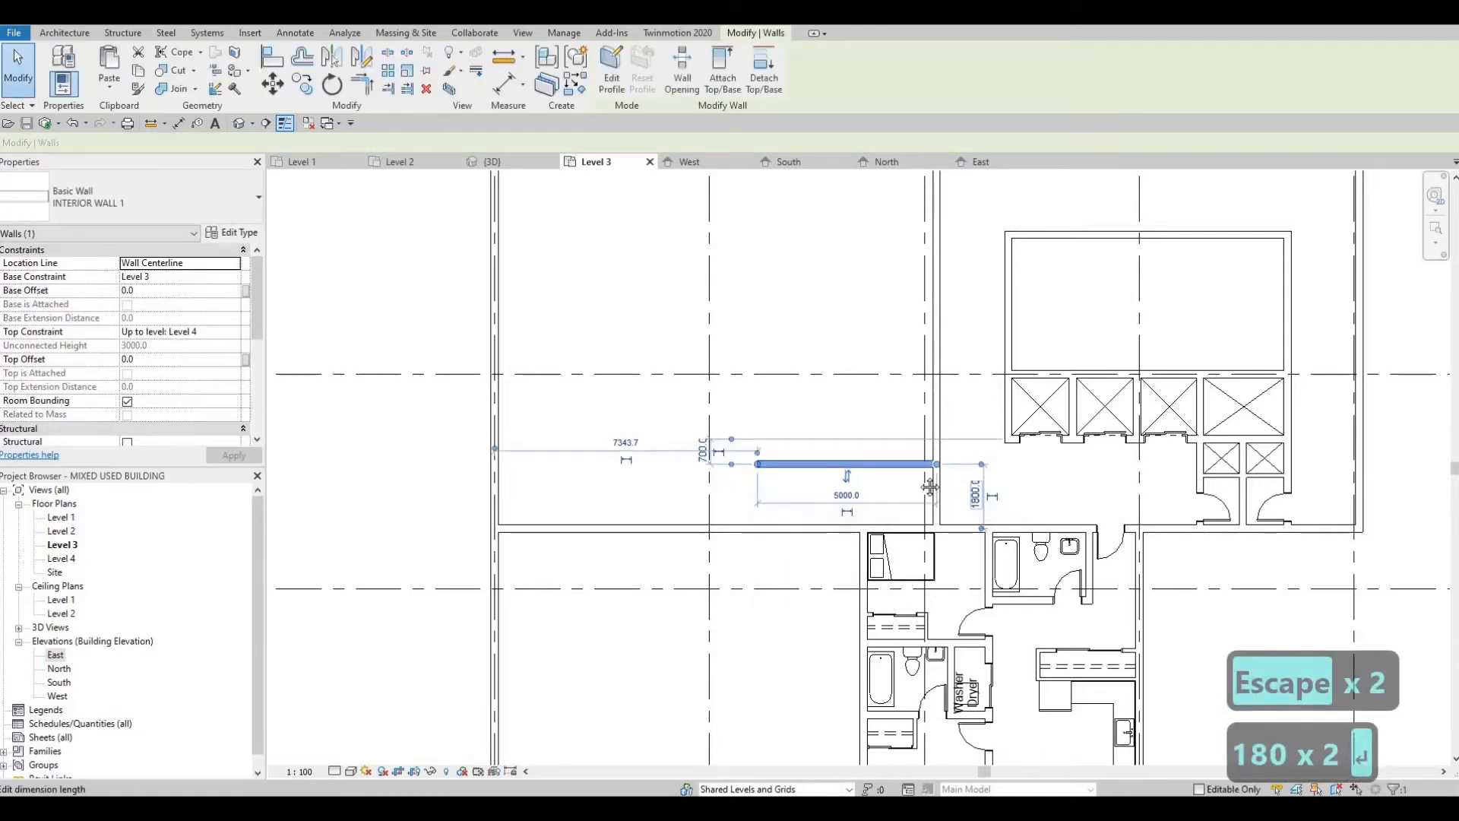
key(Escape)
key(Escape)
Step: Shorten the long vertical wall so its south end meets the new horizontal wall, opening the corridor
middle_drag(851, 530, 864, 489)
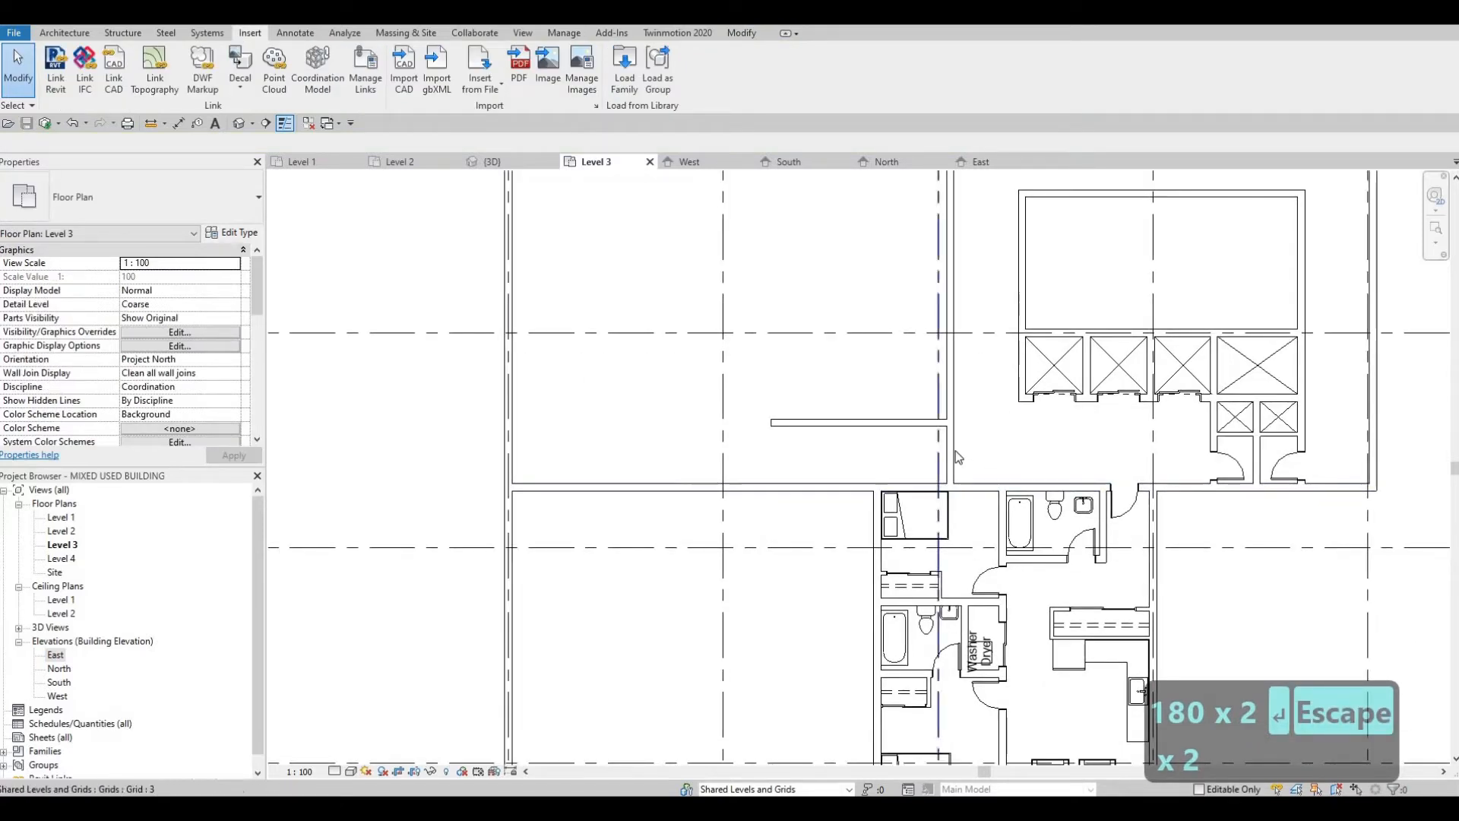
click(937, 477)
scroll(938, 480, up, 2)
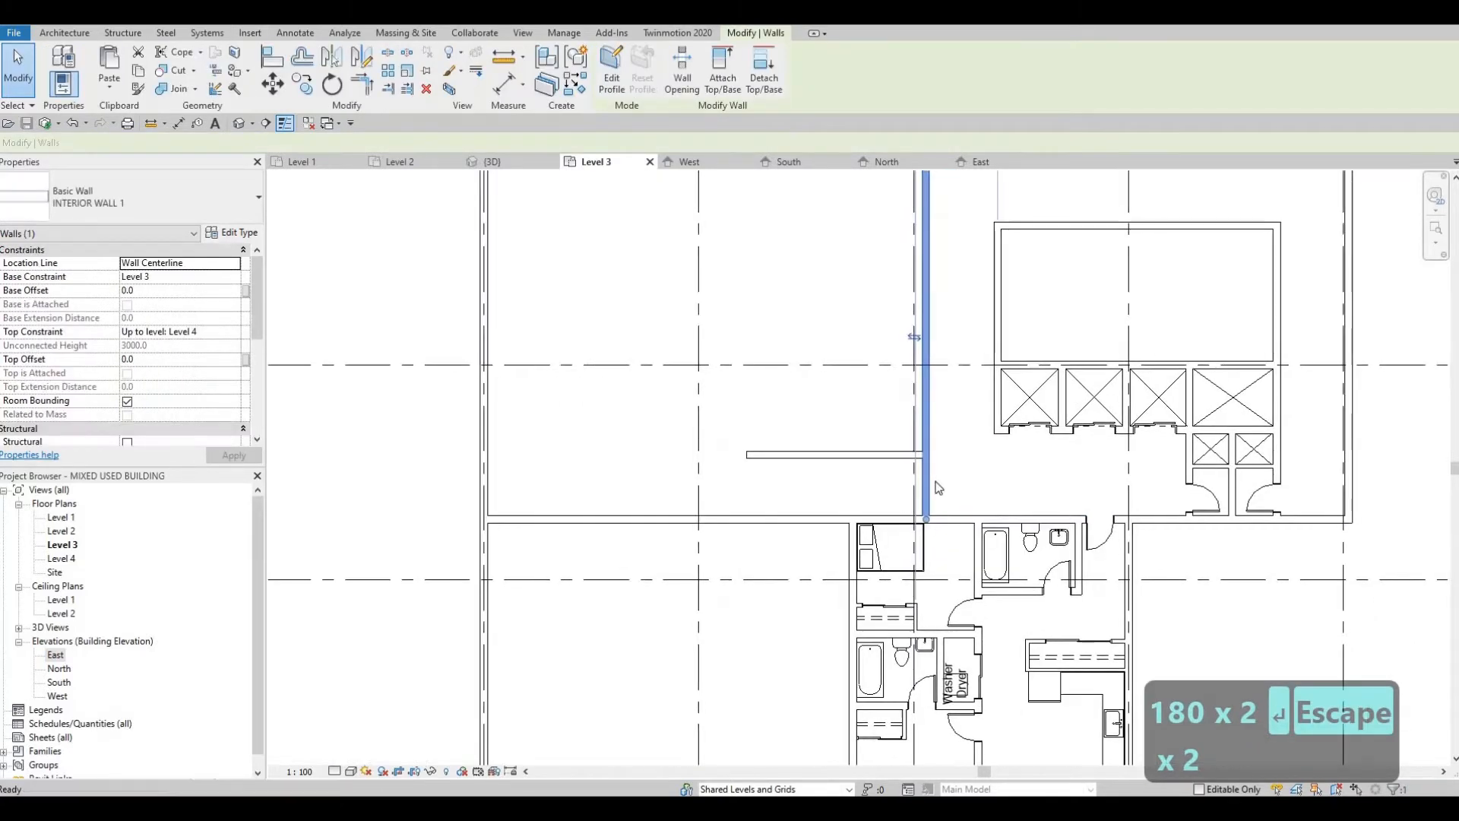
drag(922, 532, 922, 455)
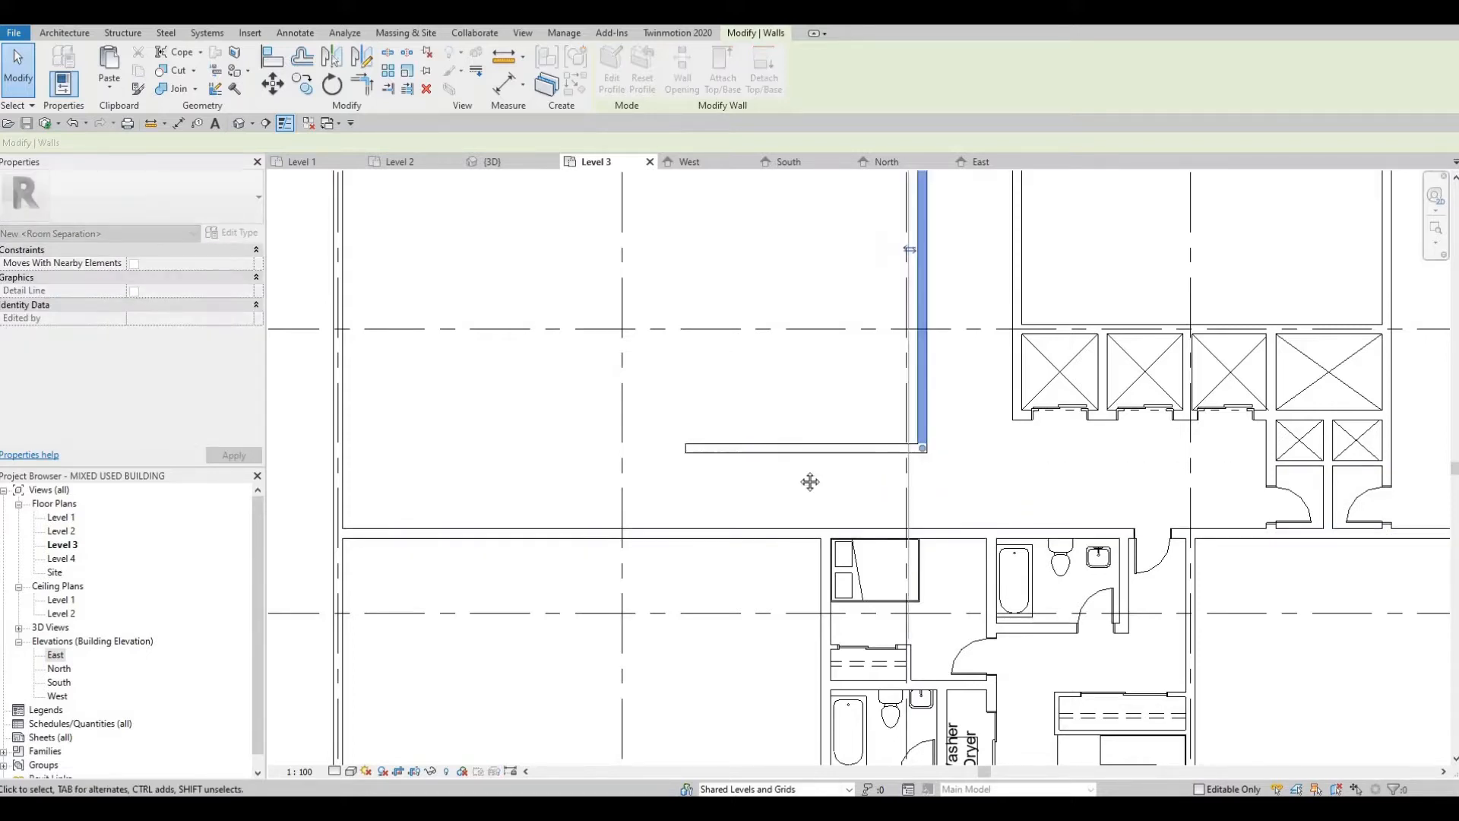
middle_drag(725, 520, 798, 476)
key(Escape)
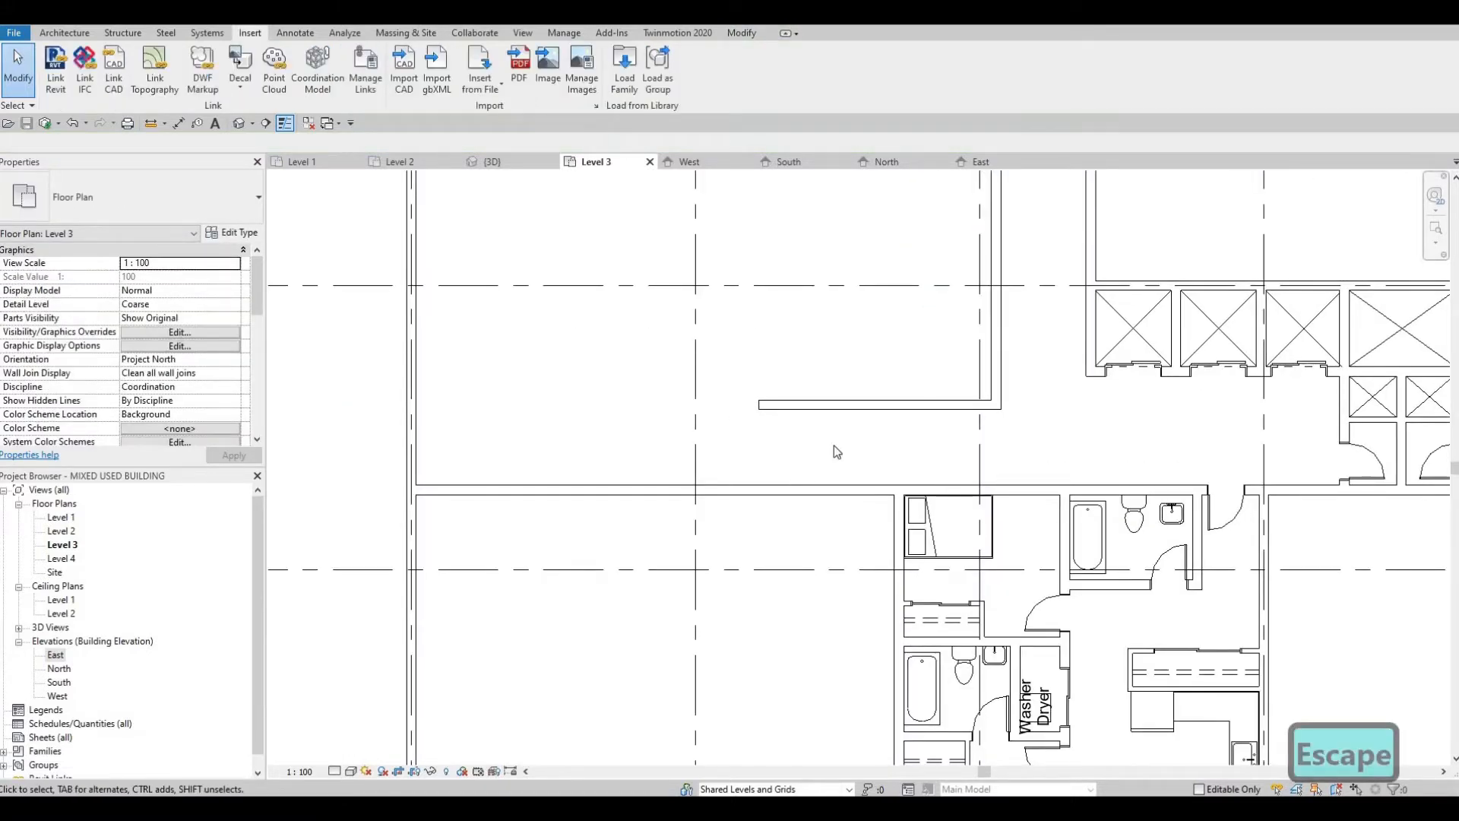
Step: Draw a short vertical INTERIOR WALL 1 wall across the corridor, joining the apartment's north wall line to the new horizontal wall
scroll(843, 445, down, 1)
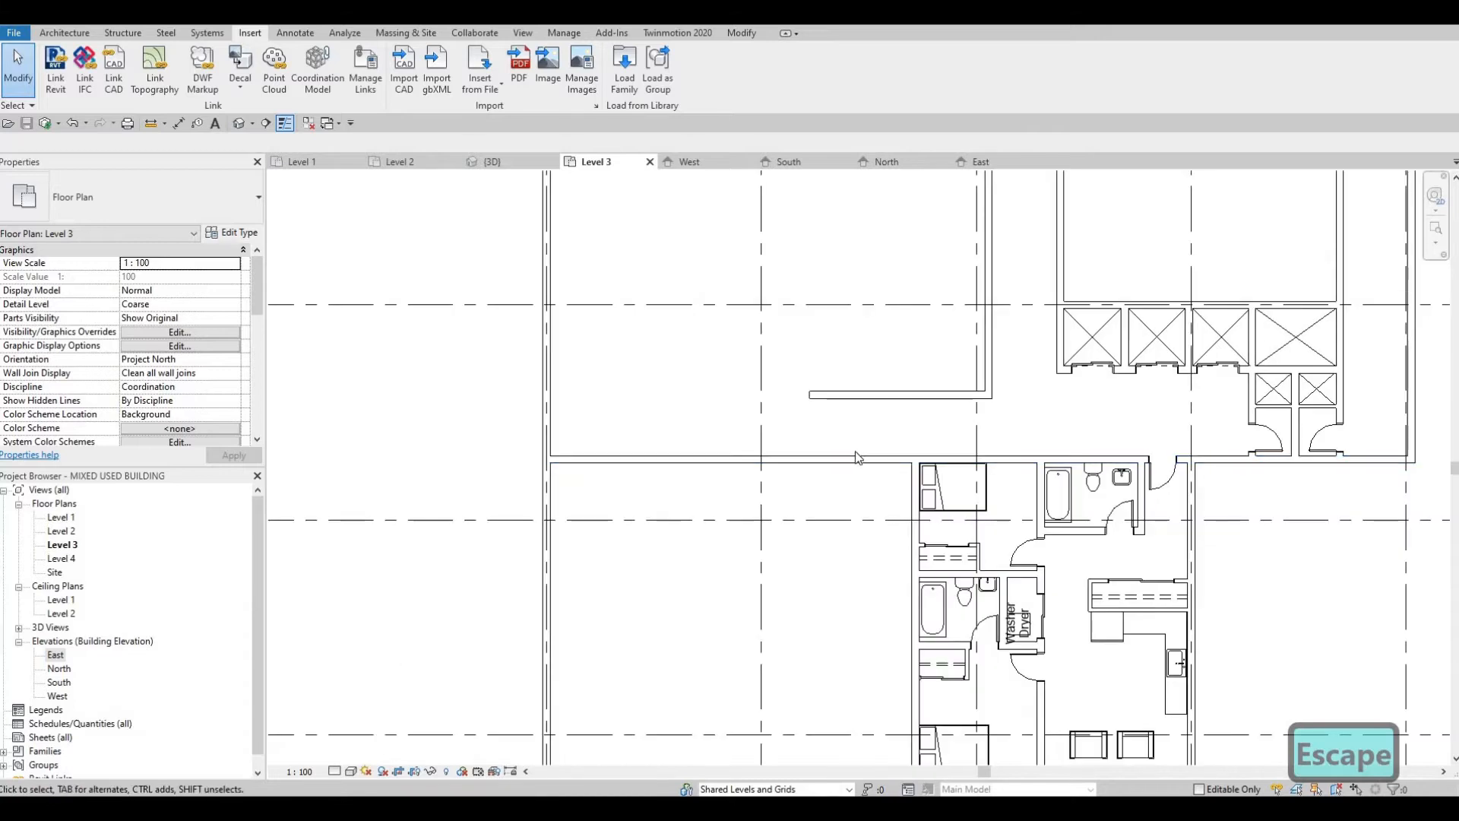
middle_drag(846, 398, 827, 425)
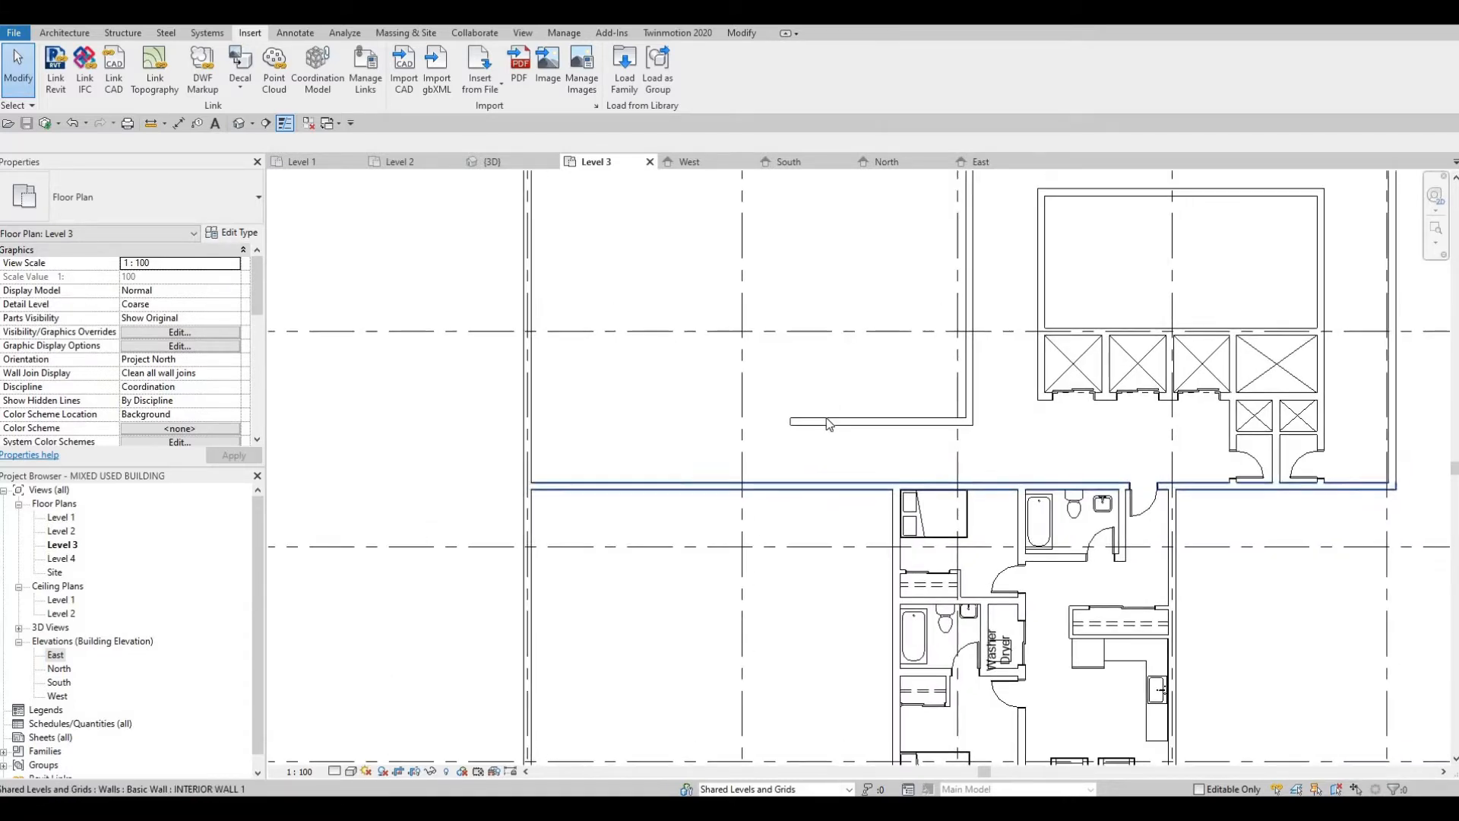
click(830, 423)
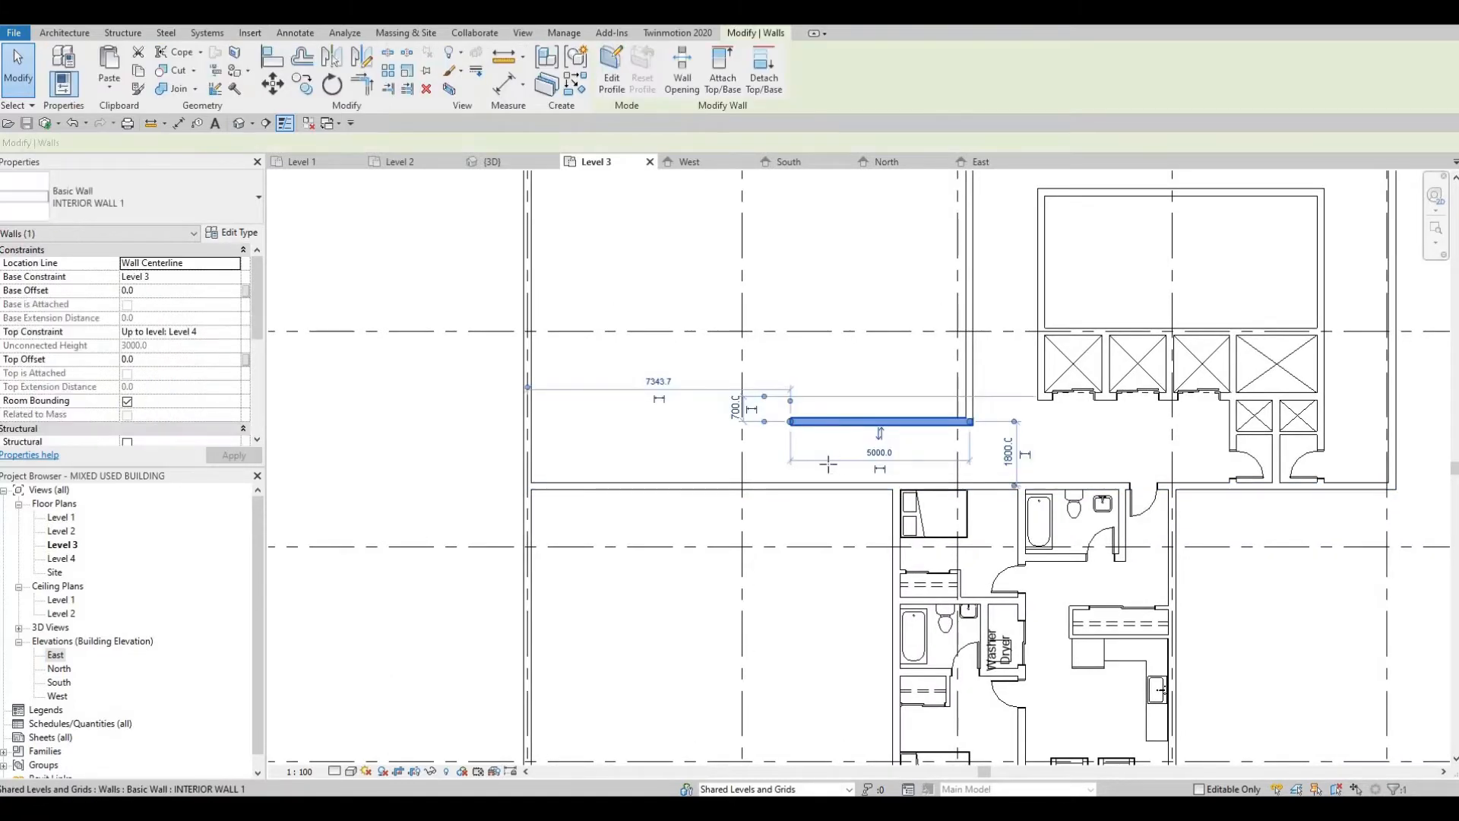
key(w)
key(a)
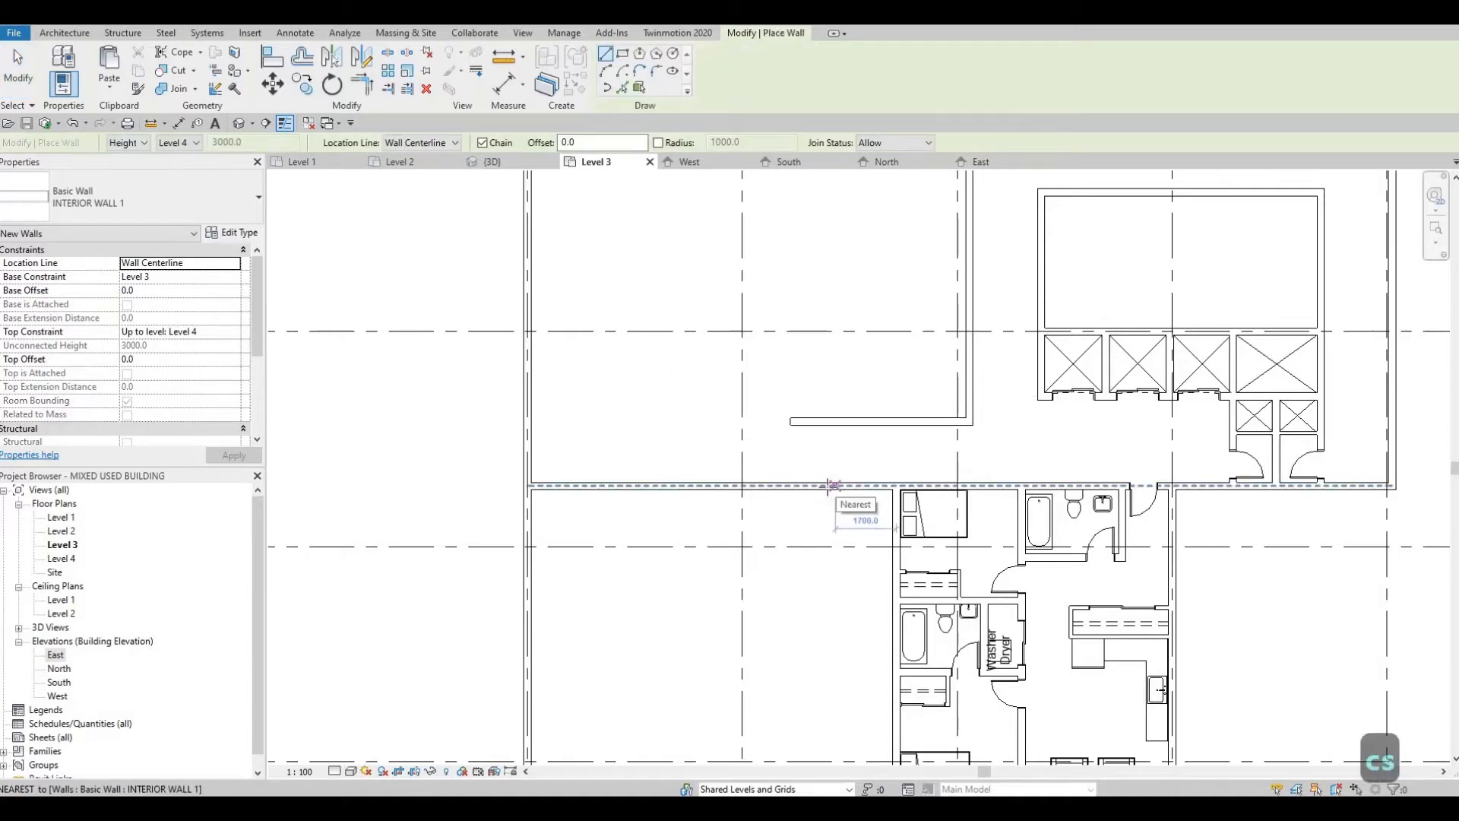
click(825, 424)
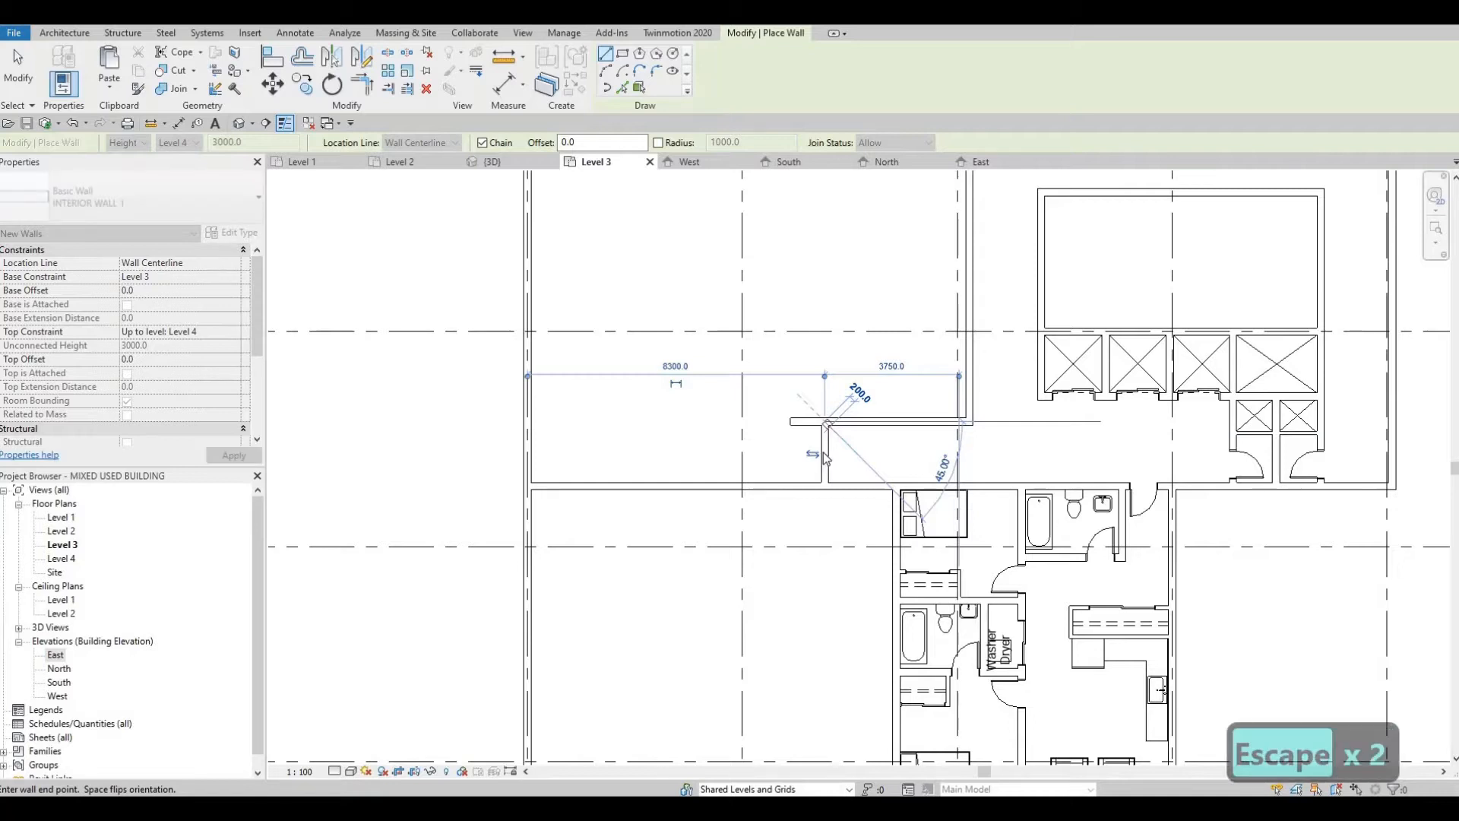
key(Escape)
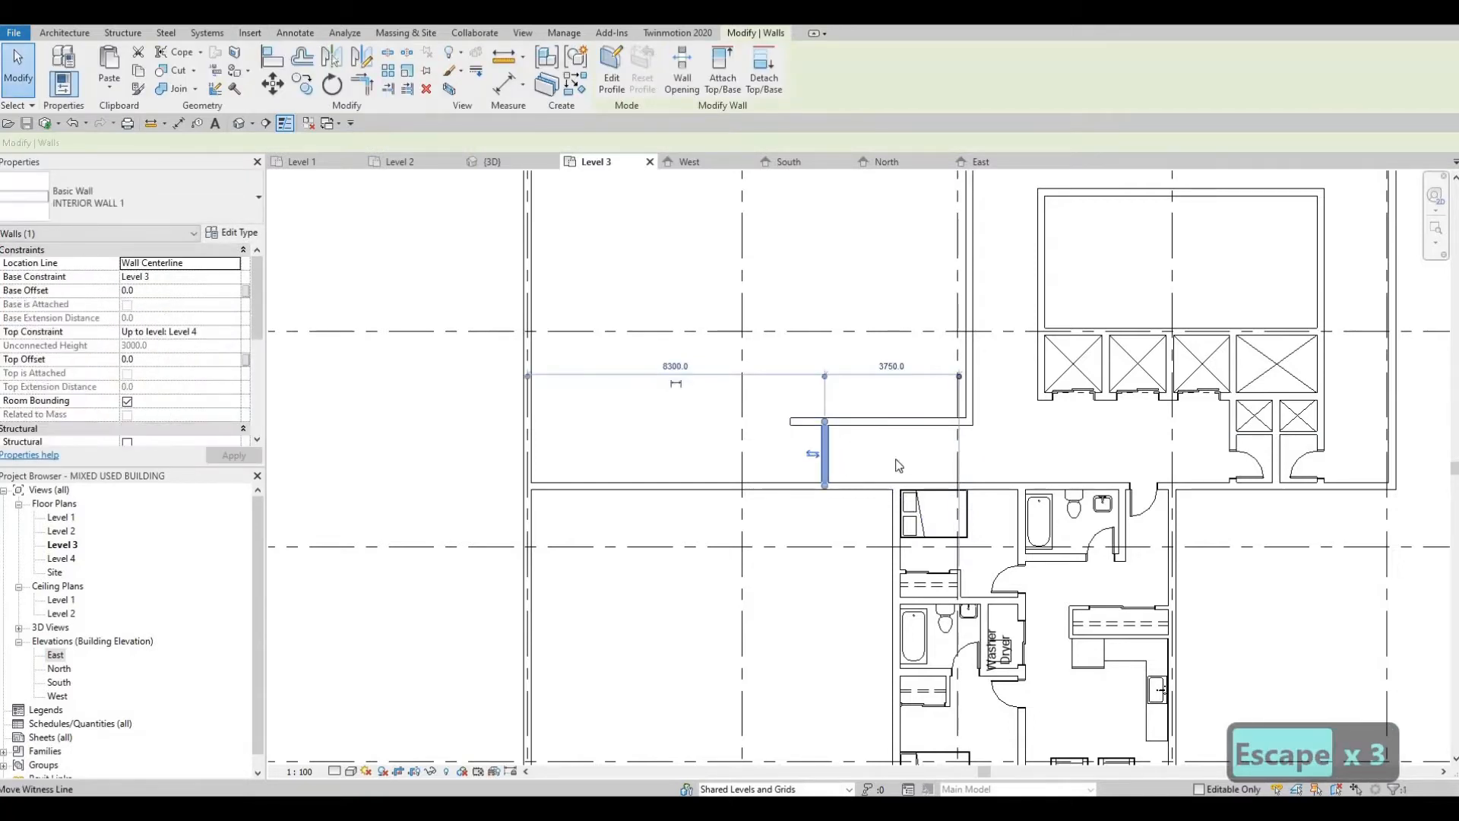
Step: Re-reference the short cross wall's dimension to the apartment's west wall and set that distance to 1800 mm
mouse_move(895, 459)
mouse_down()
mouse_move(896, 499)
mouse_move(887, 480)
mouse_up()
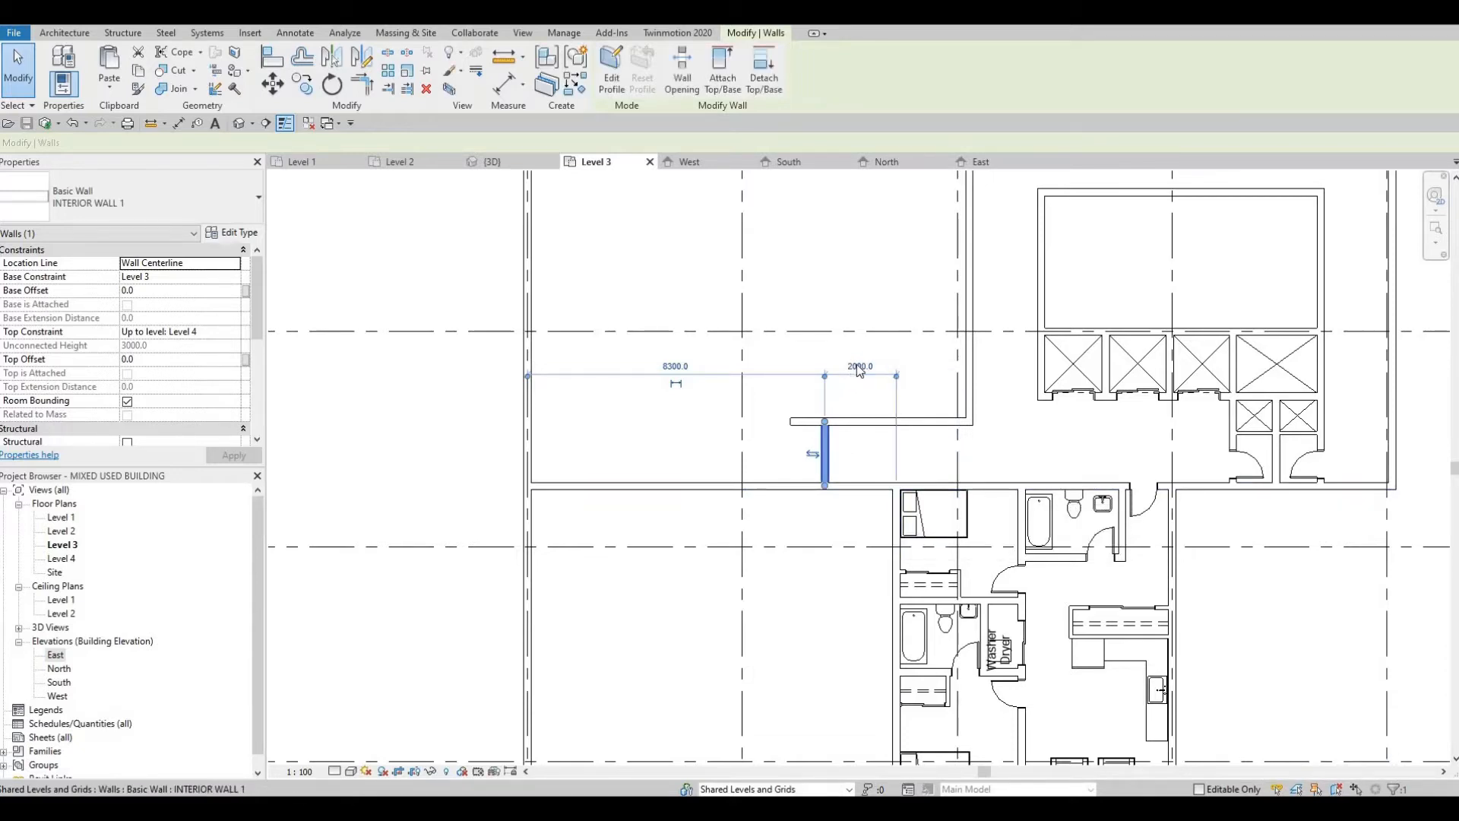
click(858, 365)
text(1800)
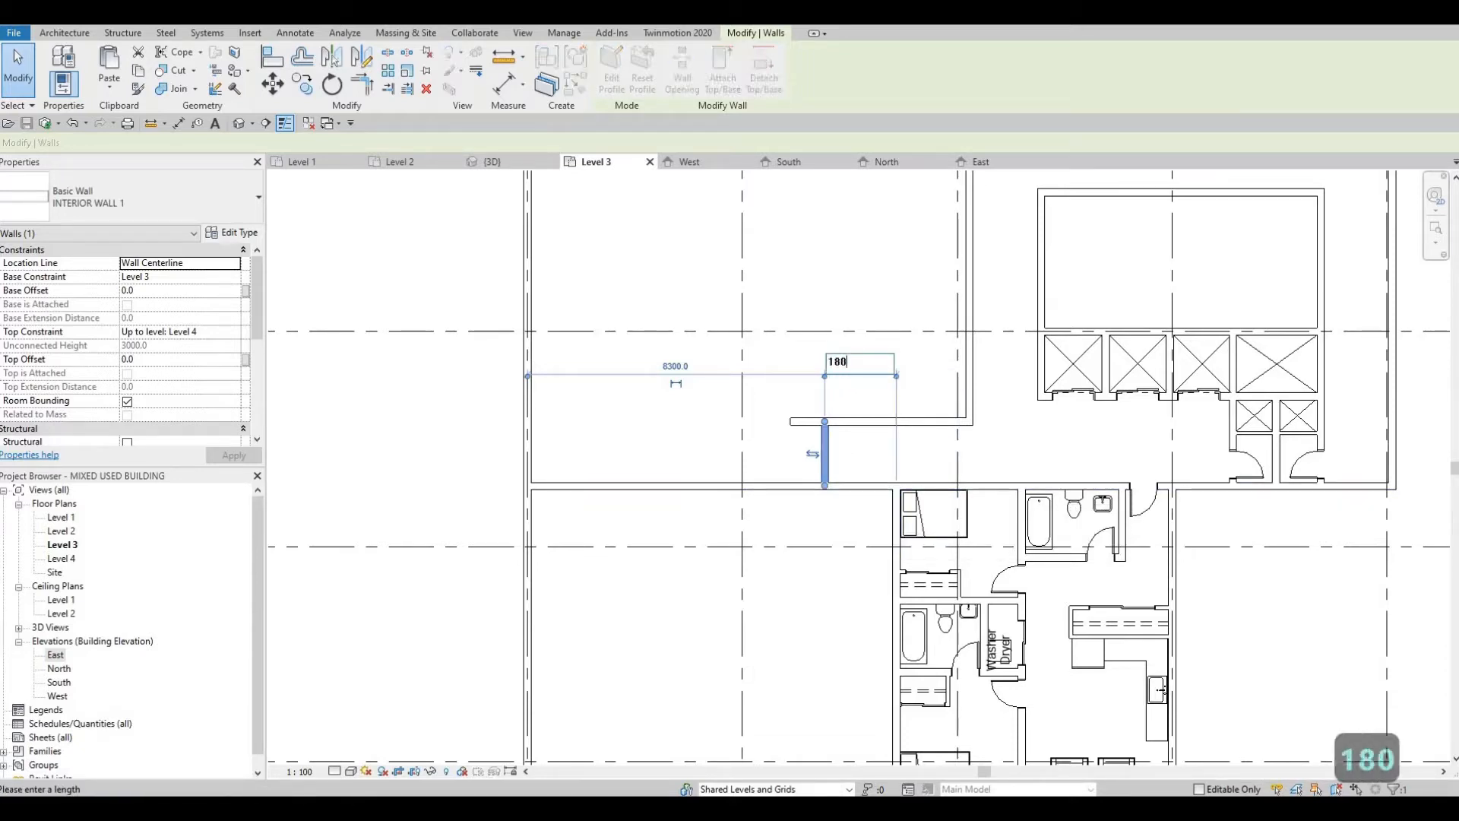
key(Return)
key(Escape)
key(Escape)
key(Escape)
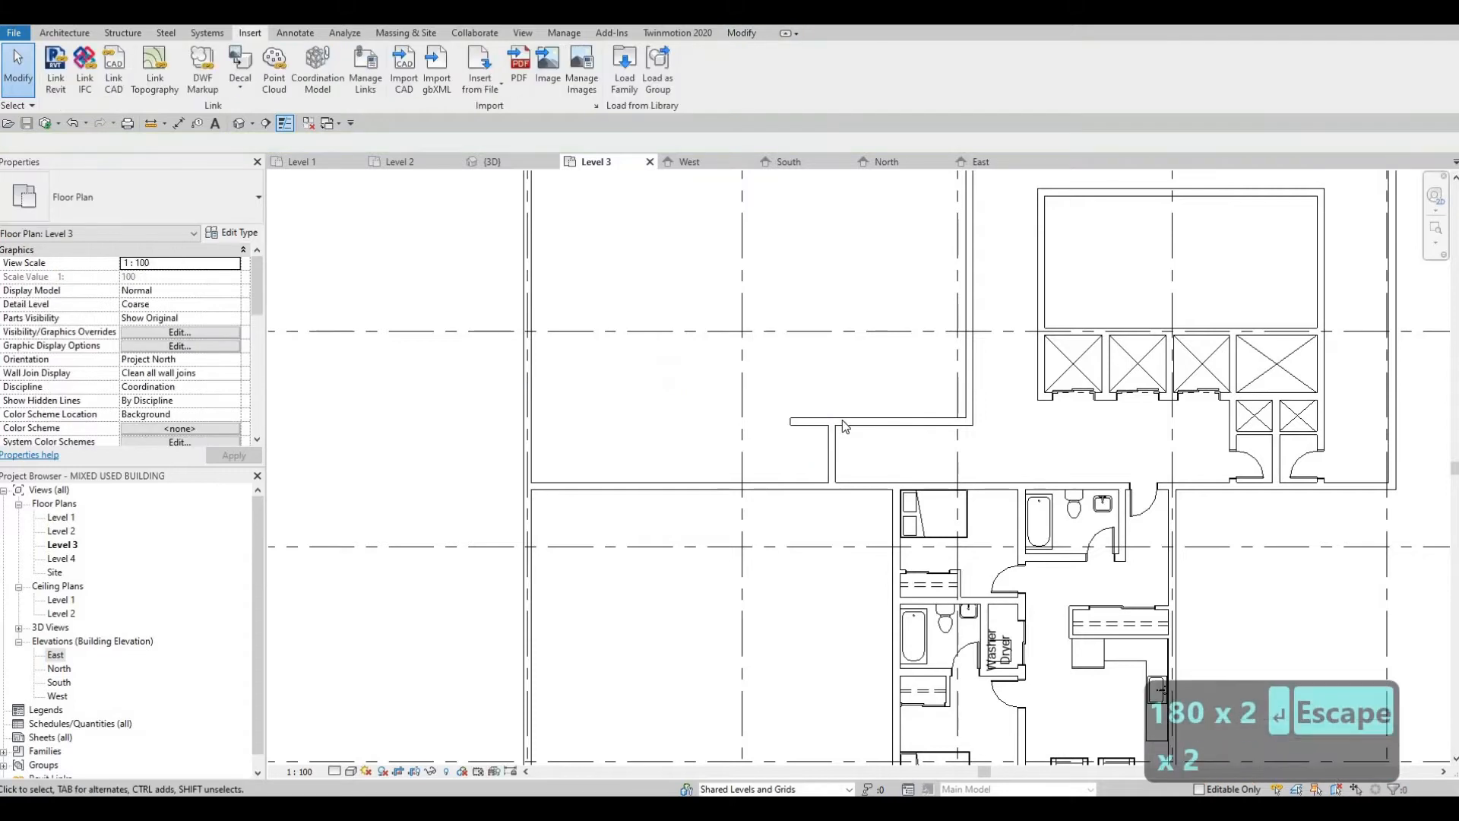
Step: Trim the short cross wall and the horizontal corridor wall to each other so they form a clean corner
key(t)
key(r)
click(833, 456)
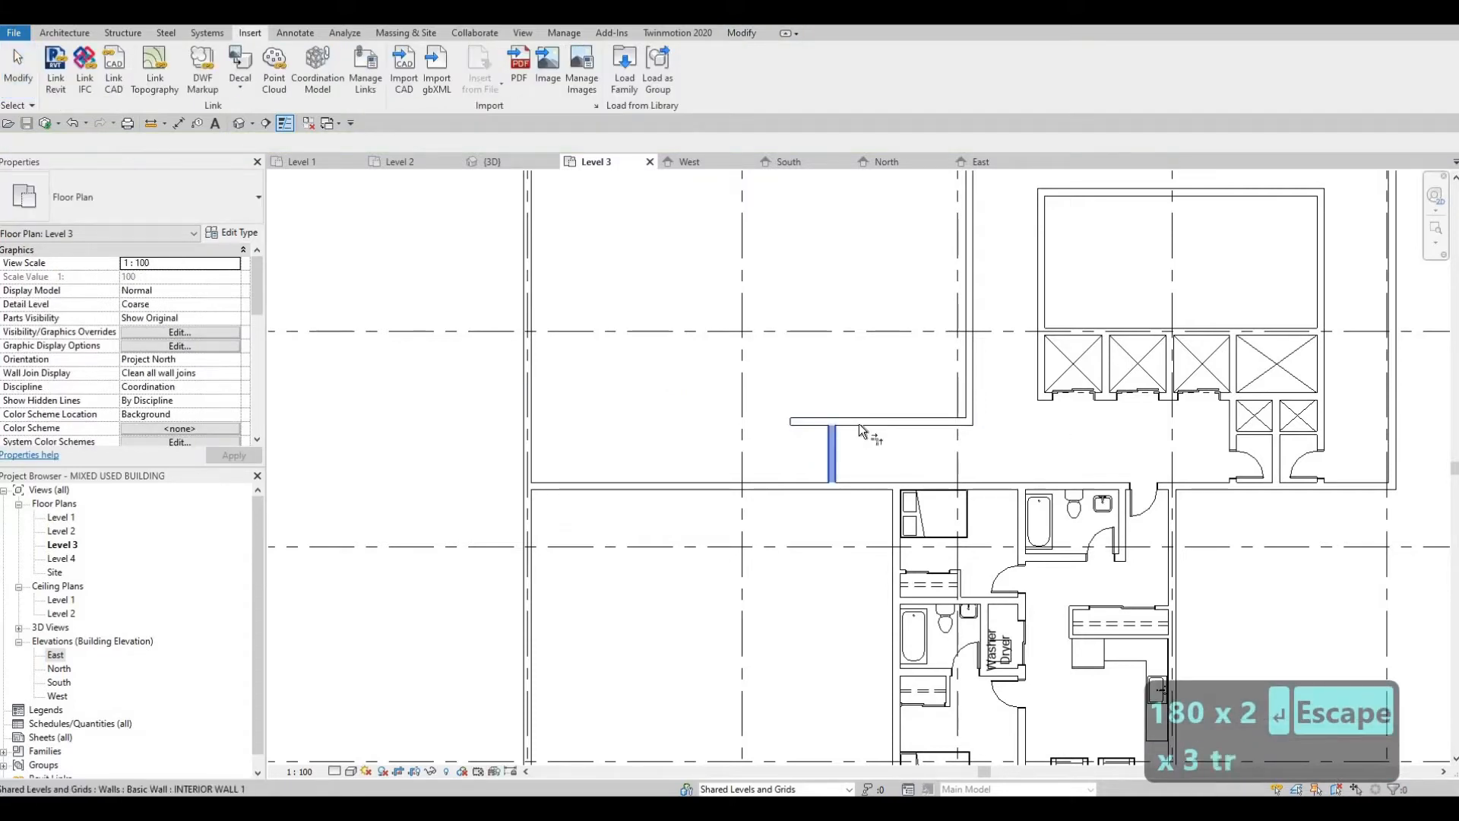
click(859, 423)
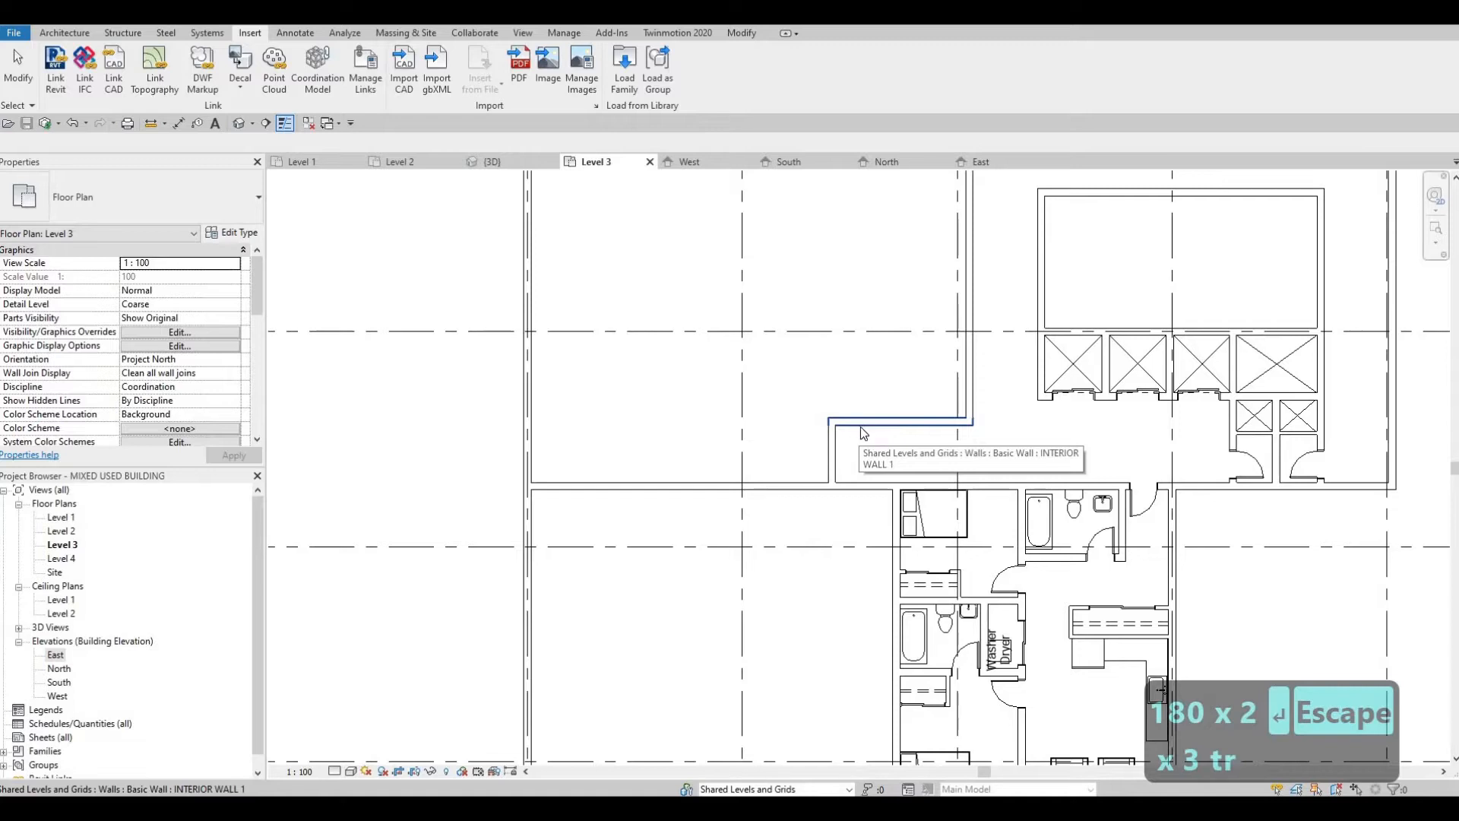
key(Escape)
key(Escape)
Step: Measure the apartment entry's width from the bathroom's east wall to the apartment's east wall
middle_drag(894, 480, 952, 440)
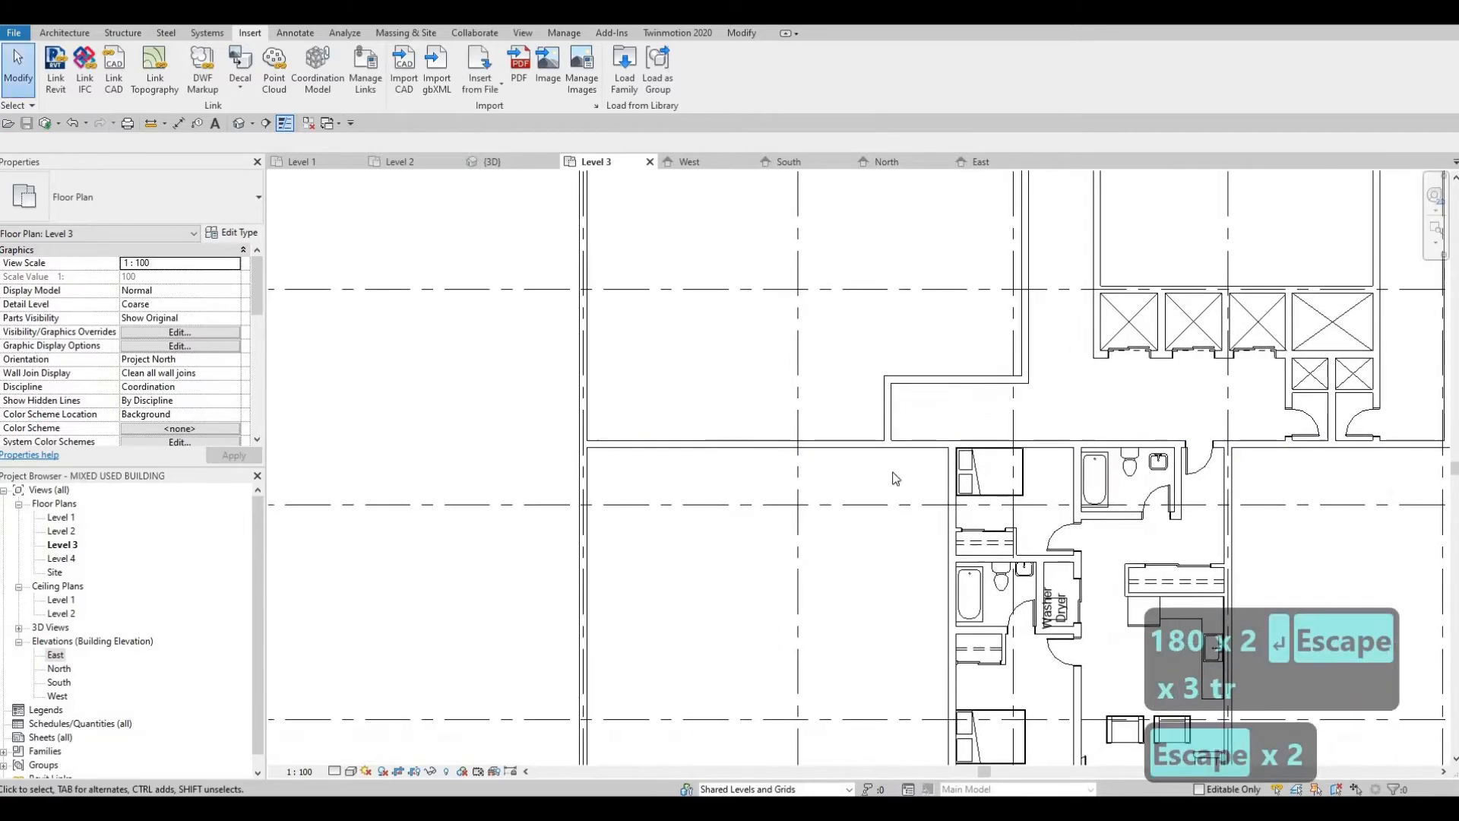
middle_drag(908, 500, 847, 508)
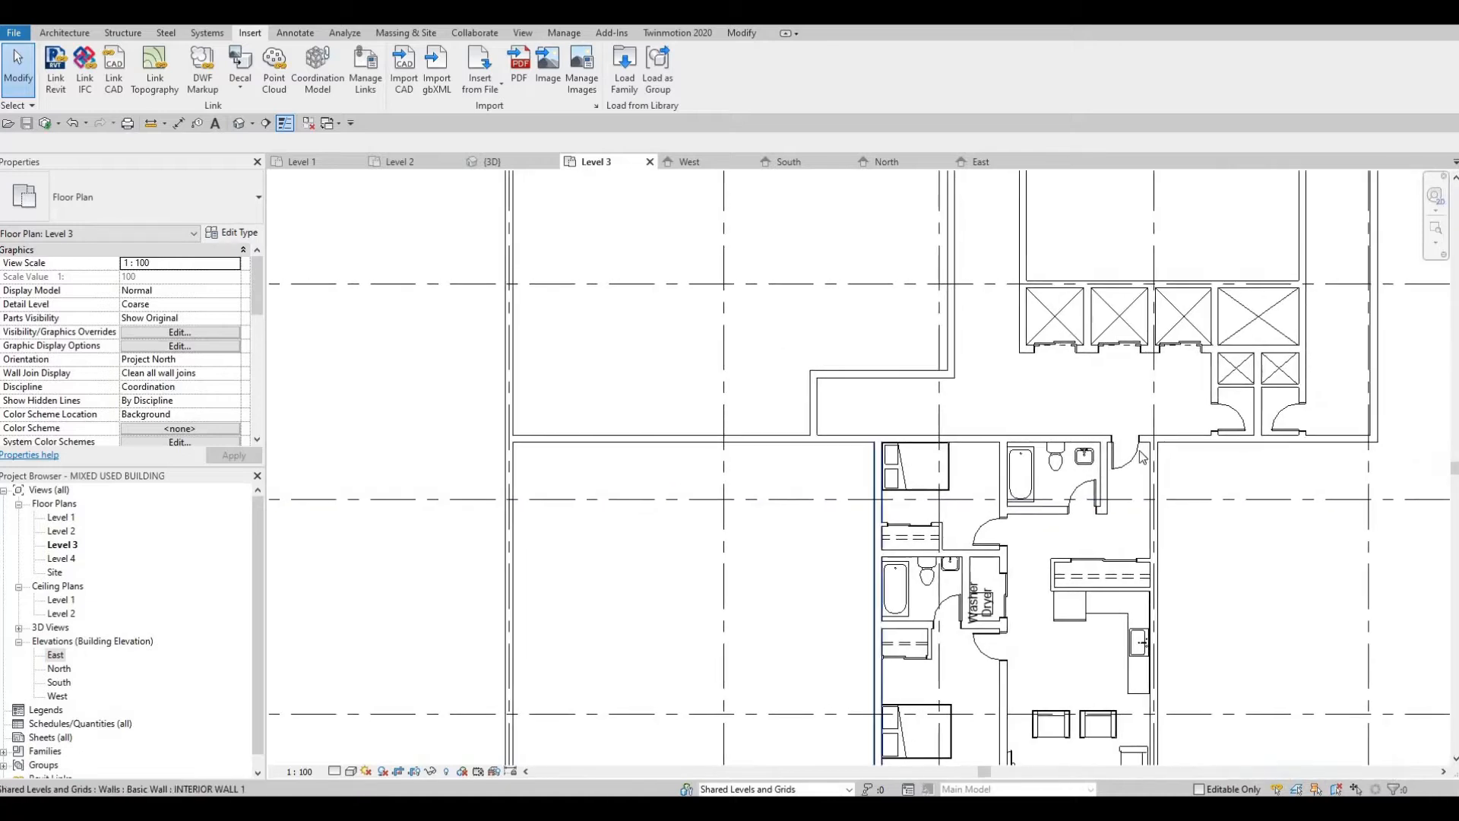
click(1100, 483)
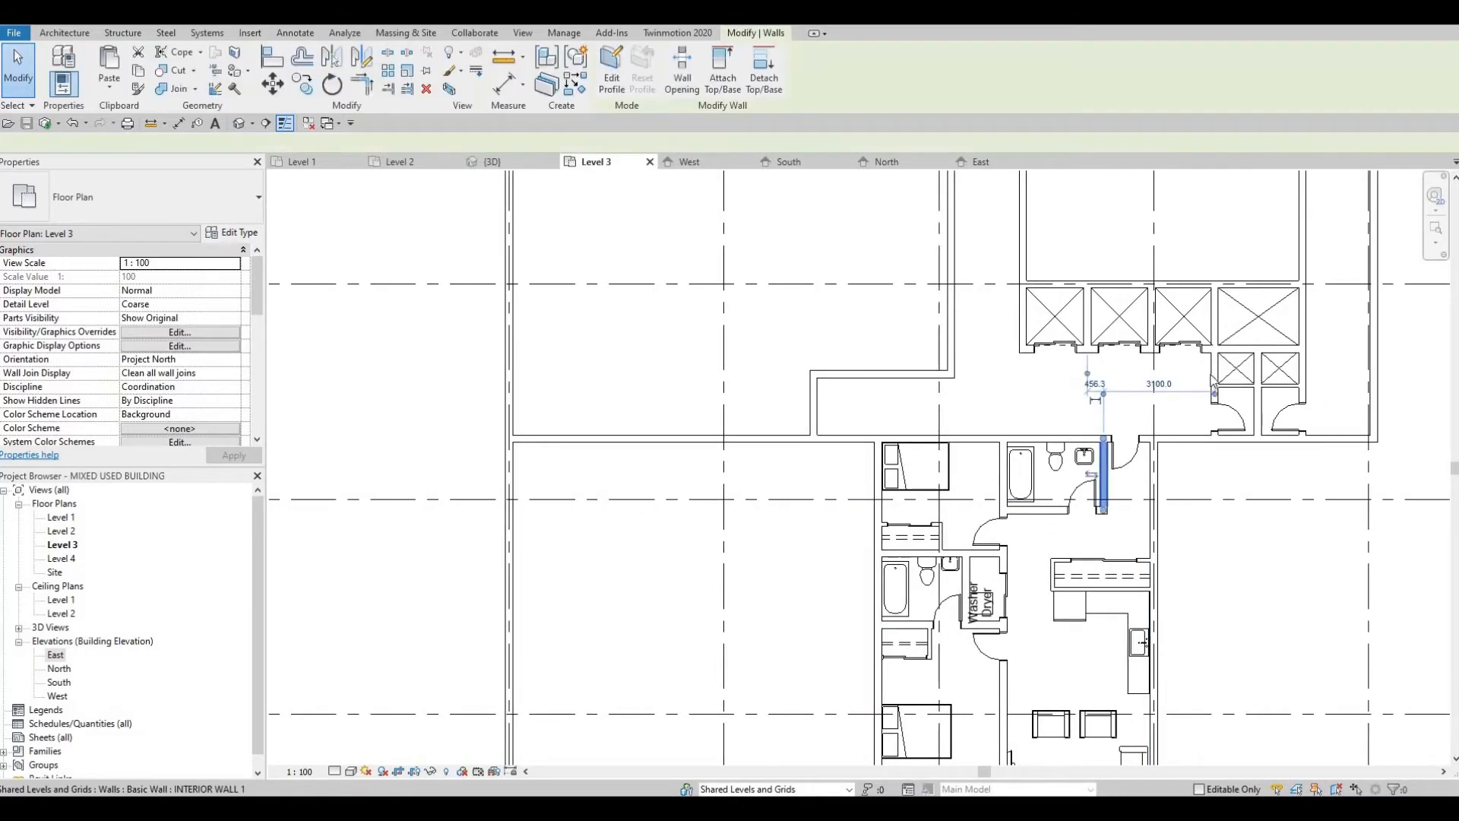
scroll(1138, 470, up, 2)
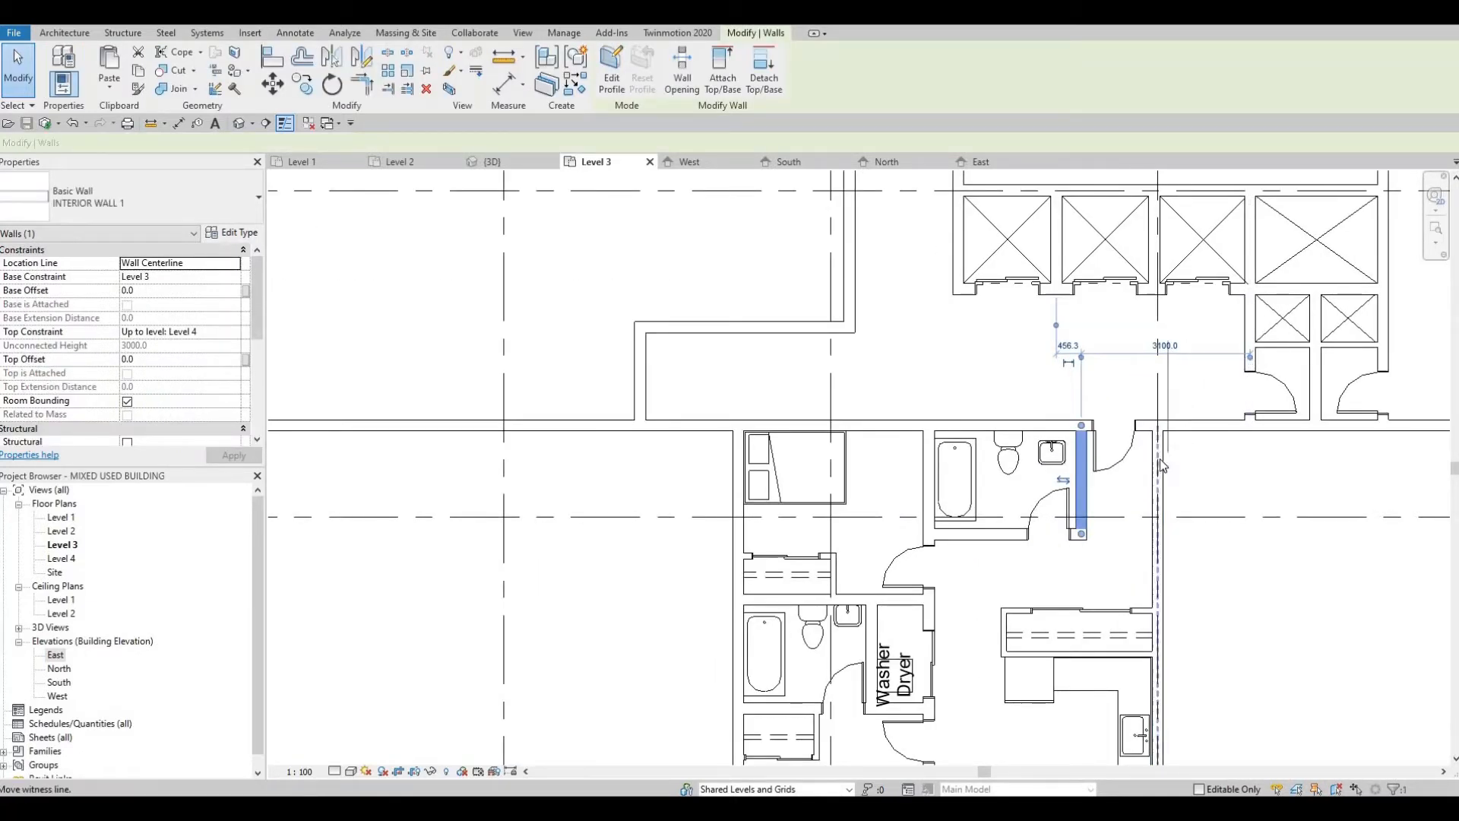
drag(1160, 459, 1159, 461)
scroll(1117, 459, up, 1)
middle_drag(1109, 472, 1111, 489)
key(Escape)
key(Escape)
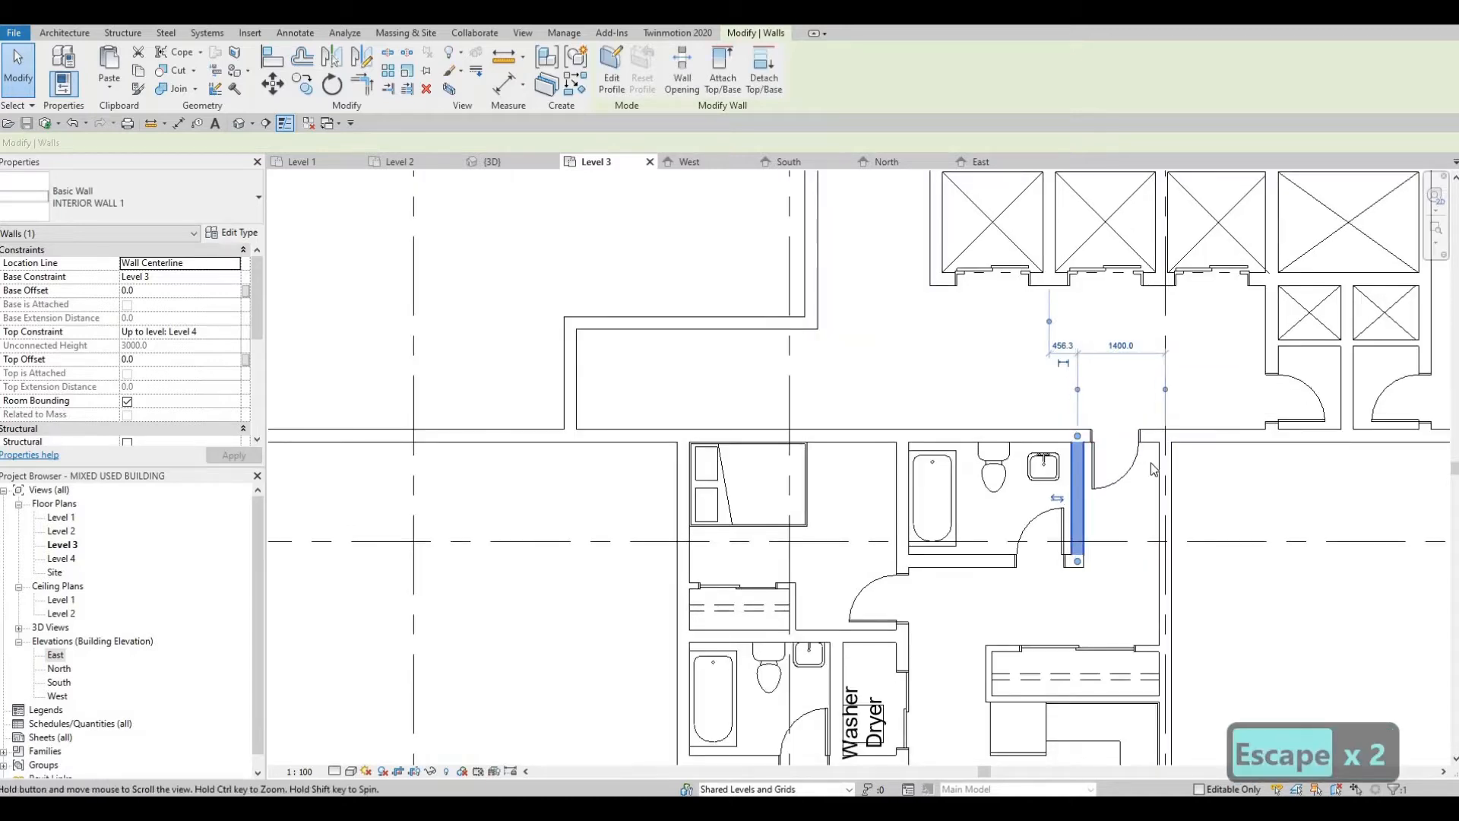
Step: Nudge the apartment's 750 x 2000mm entry door east, closer to the east wall
scroll(1151, 462, down, 2)
click(1144, 465)
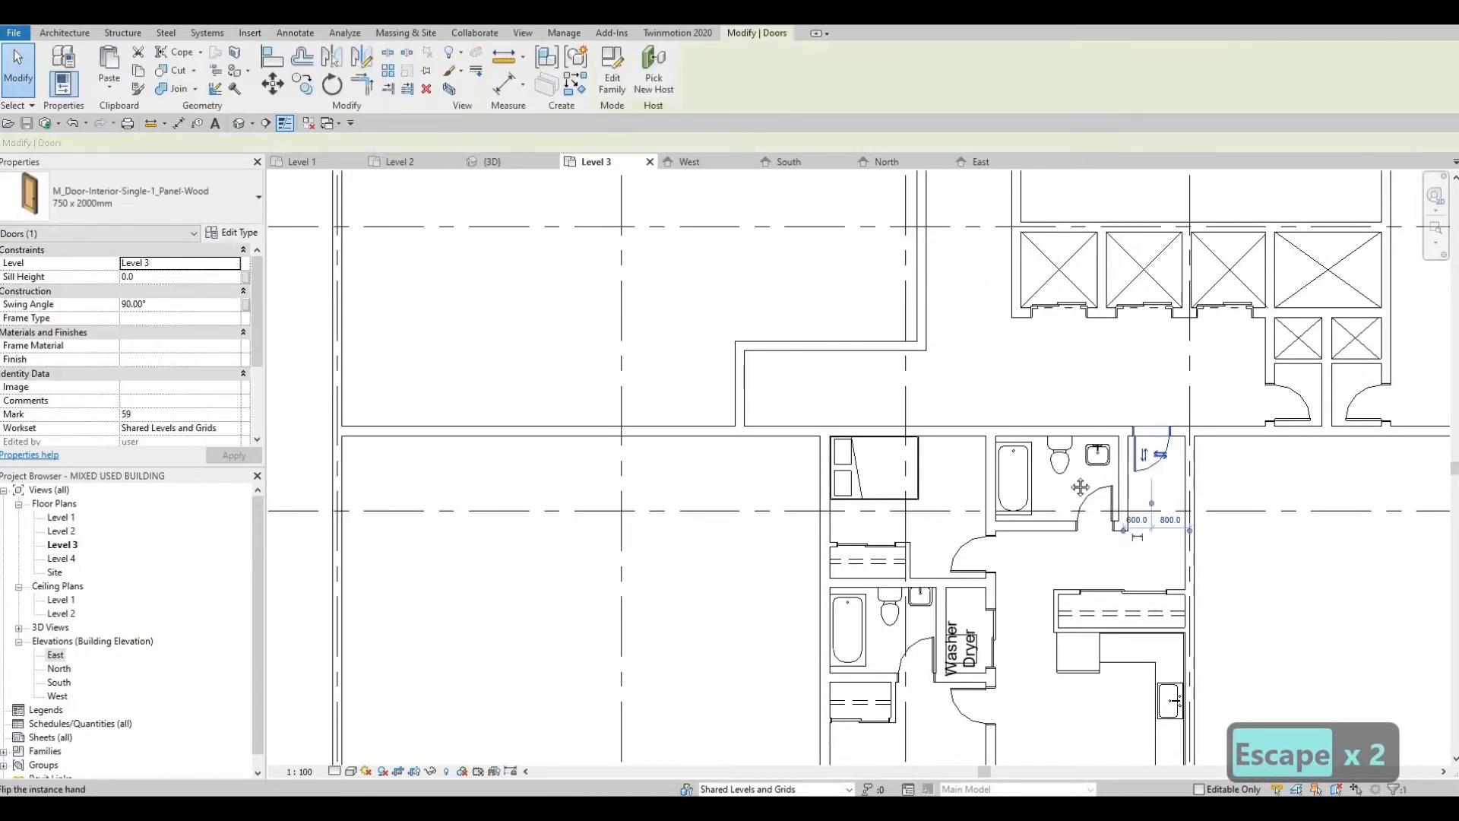
middle_drag(1085, 443, 992, 438)
scroll(1080, 439, up, 1)
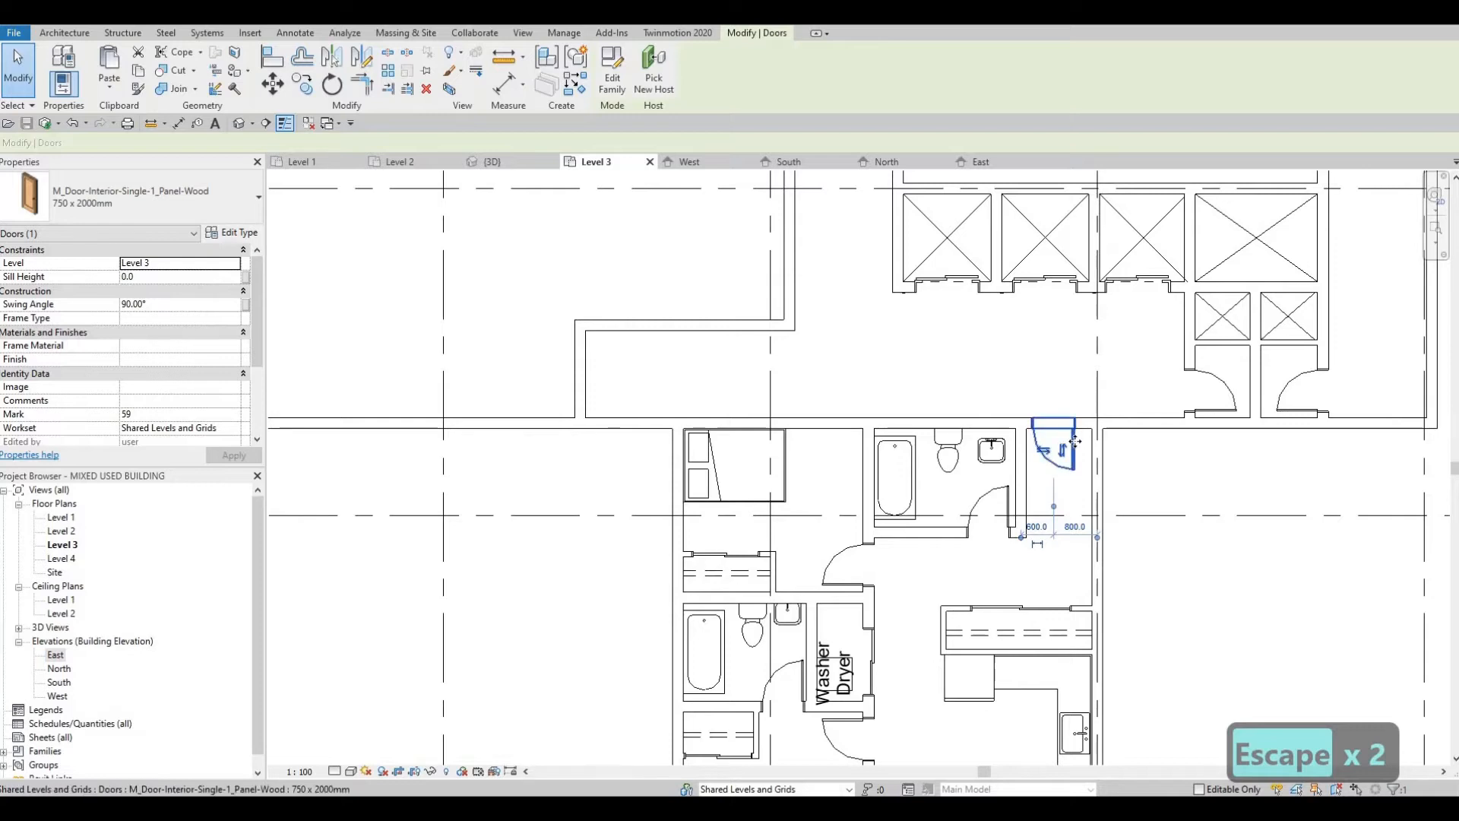
key(Right)
key(Right)
key(Right)
key(Right)
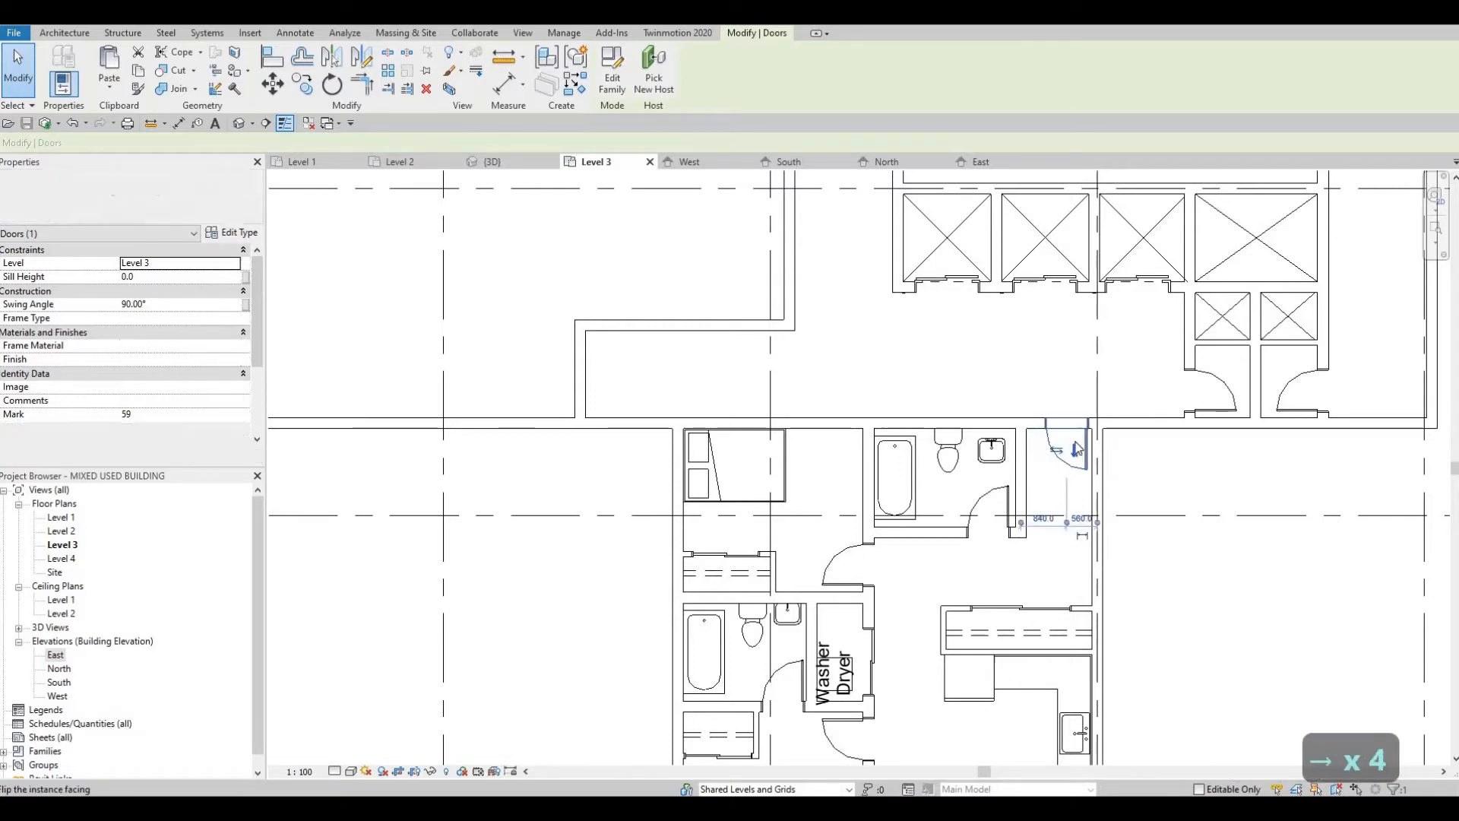
key(Escape)
key(Escape)
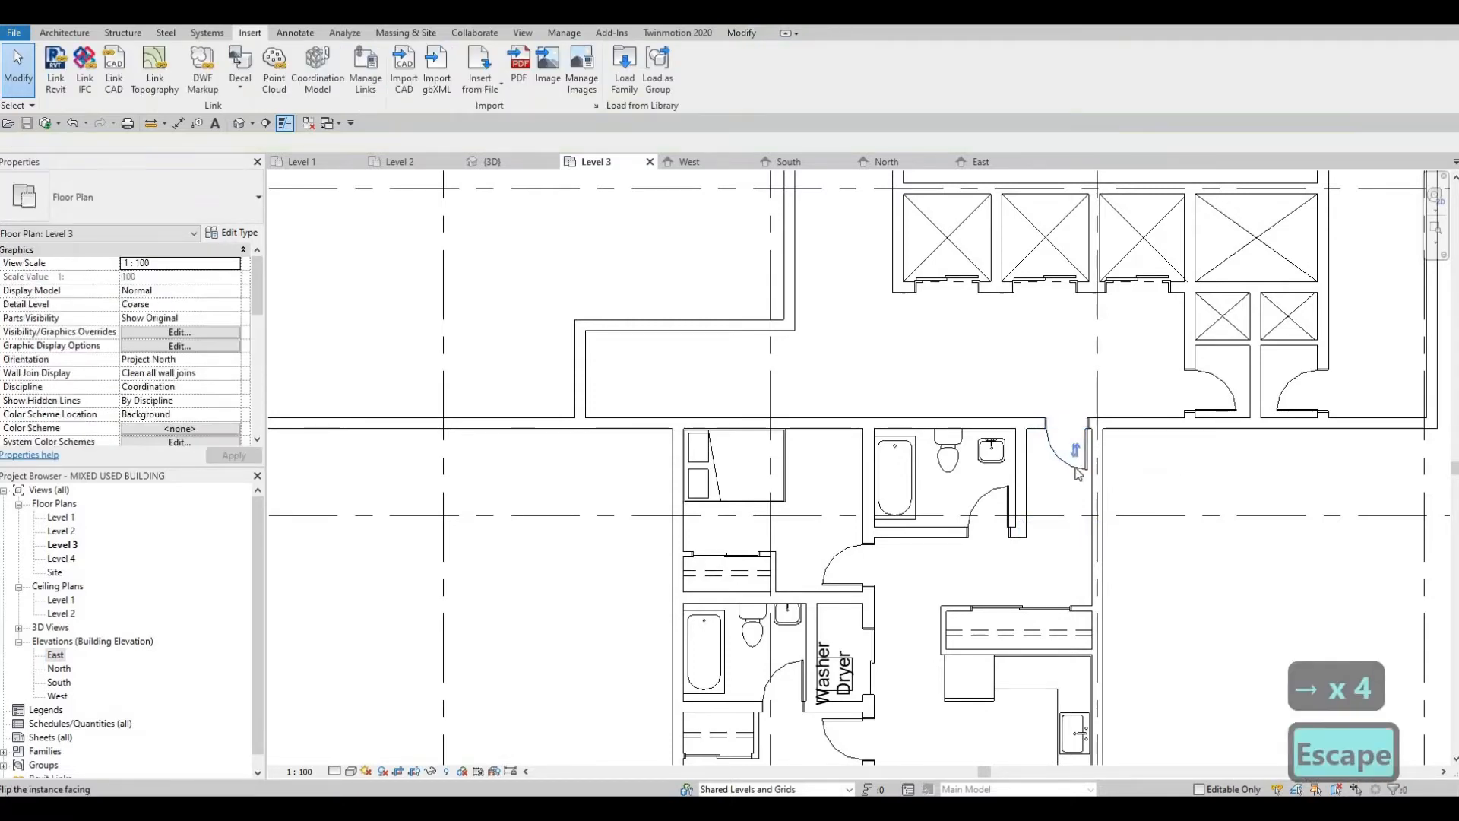
Step: Place a matching 750 x 2000mm door in the corridor's south wall, 900 mm from both the short cross wall and the apartment's west wall
click(1072, 450)
middle_drag(531, 458, 656, 440)
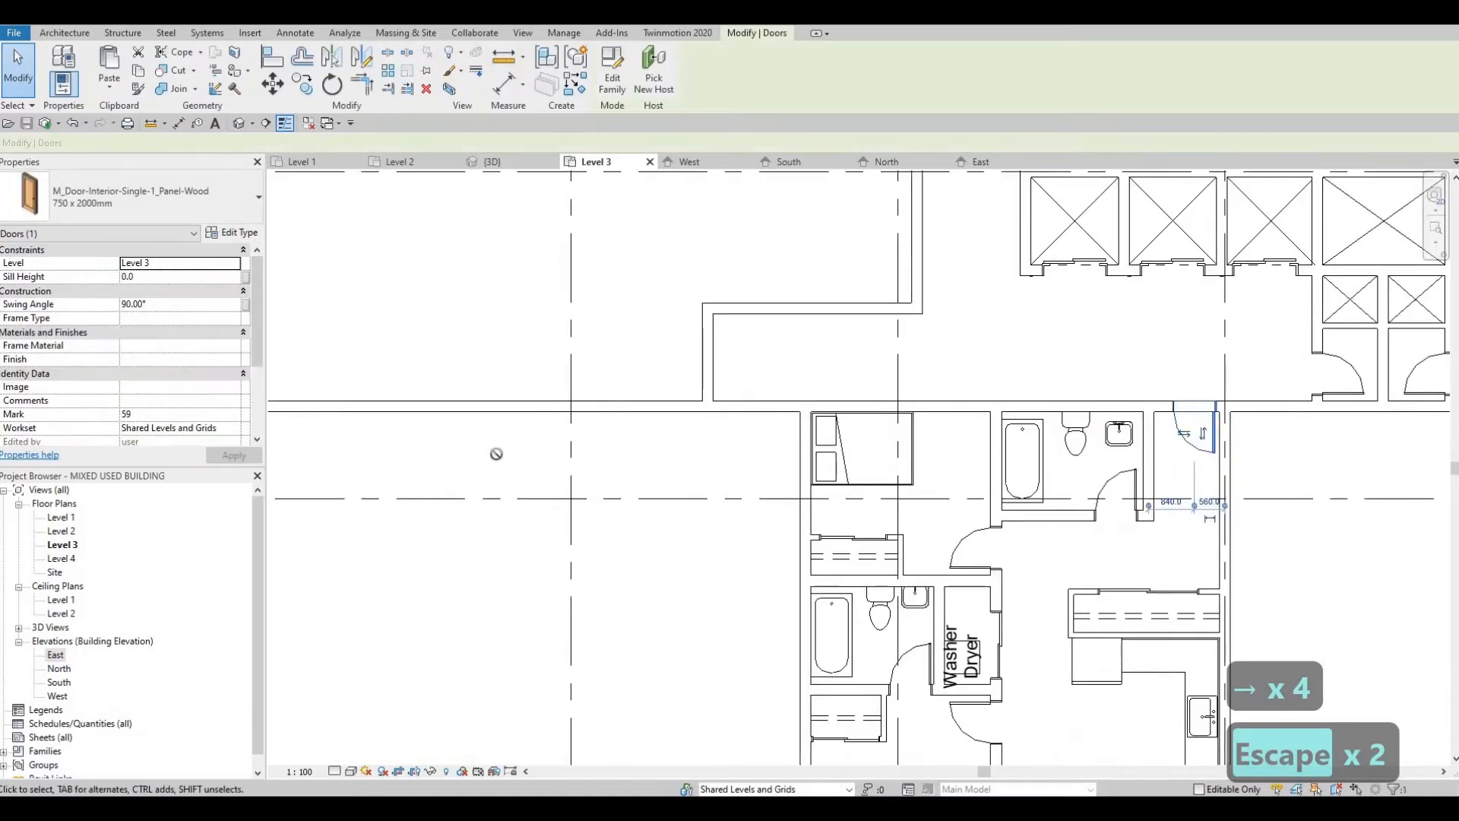
key(c)
key(s)
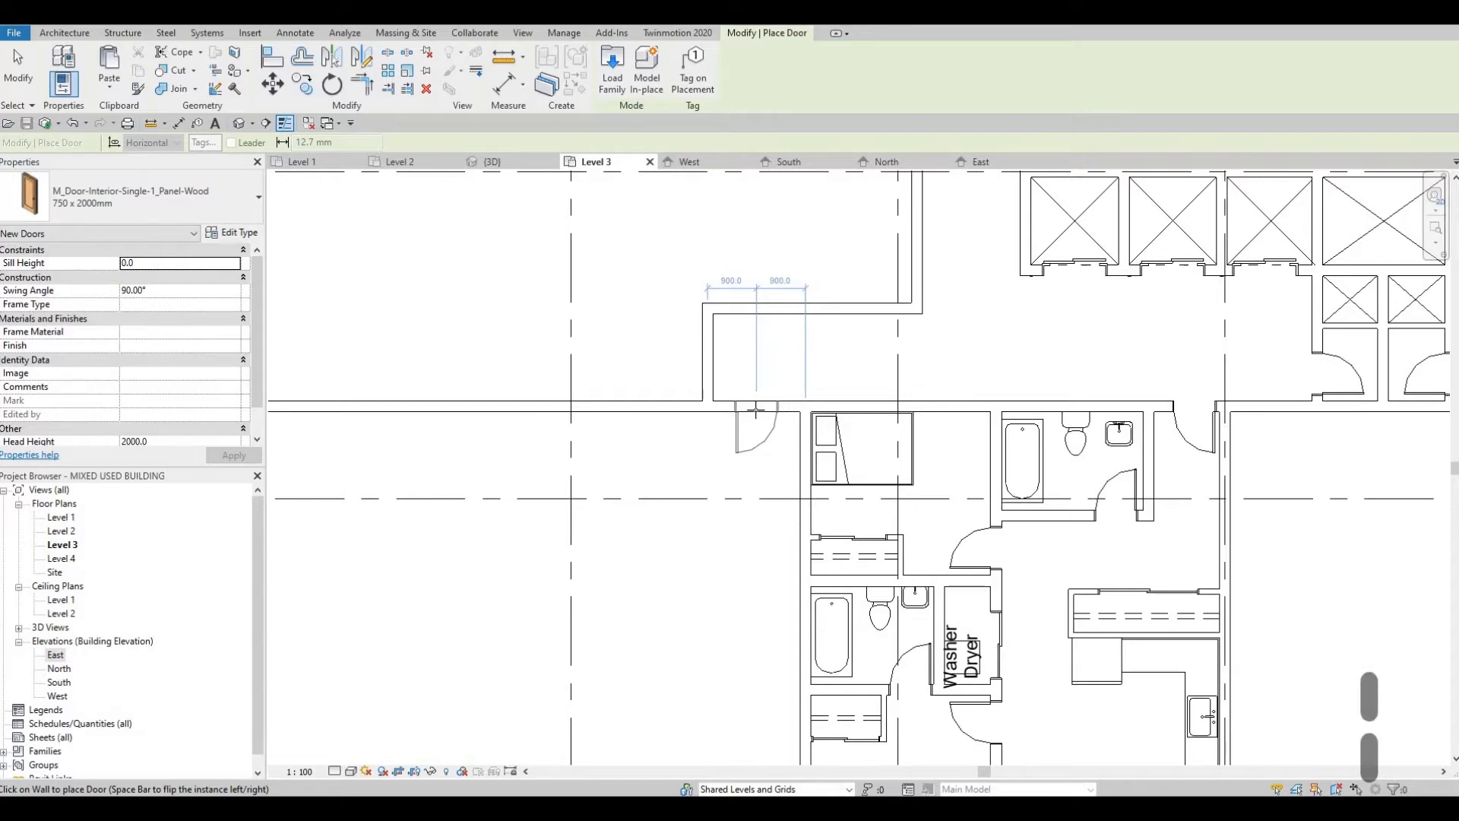
key(Escape)
click(754, 448)
key(Escape)
Step: Extend the short cross wall's south end into the adjoining unit, making the wall about 5800 mm long
scroll(755, 448, down, 1)
middle_drag(697, 461, 756, 437)
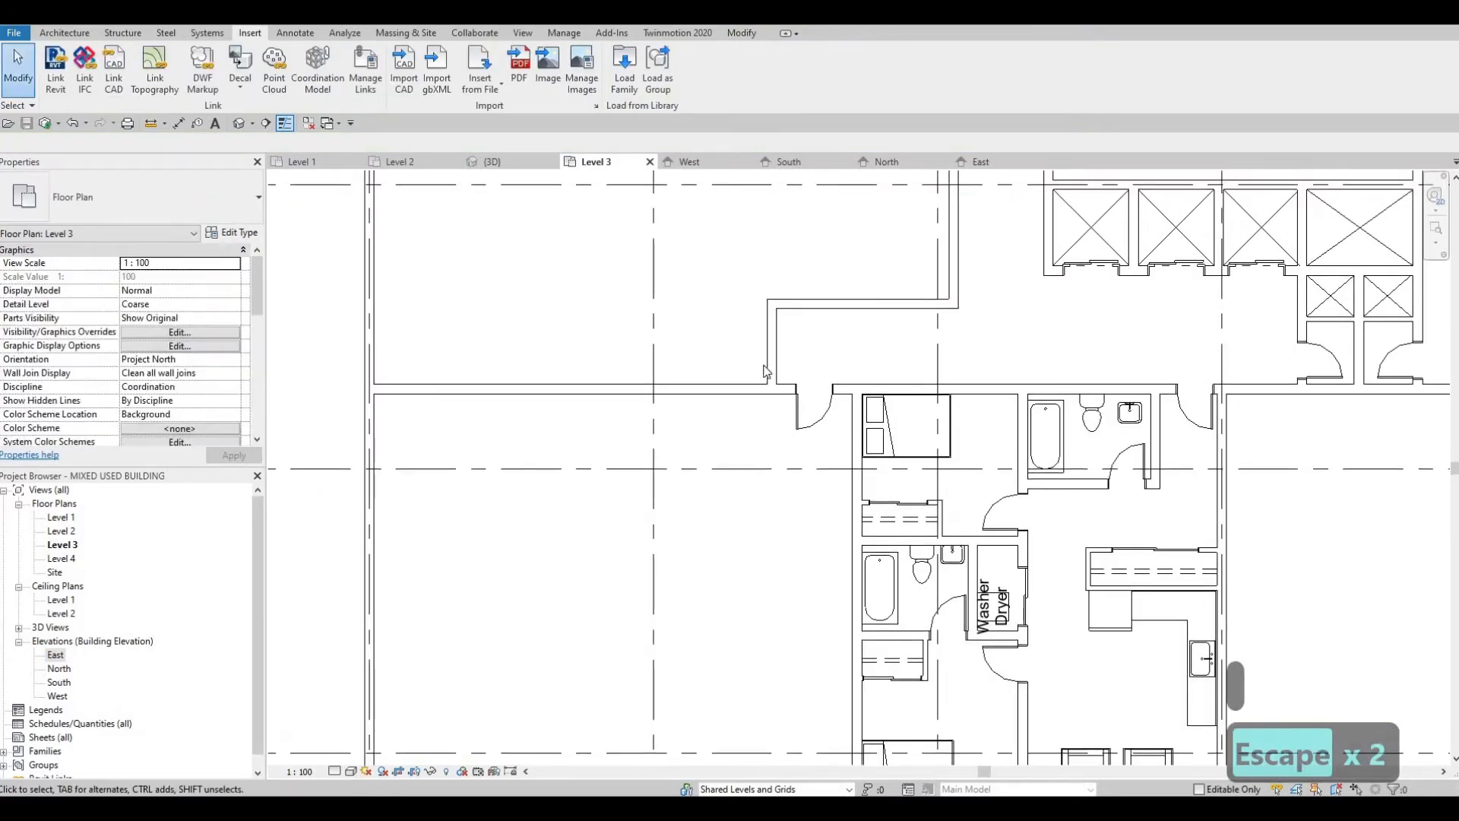
click(769, 386)
drag(772, 389, 772, 577)
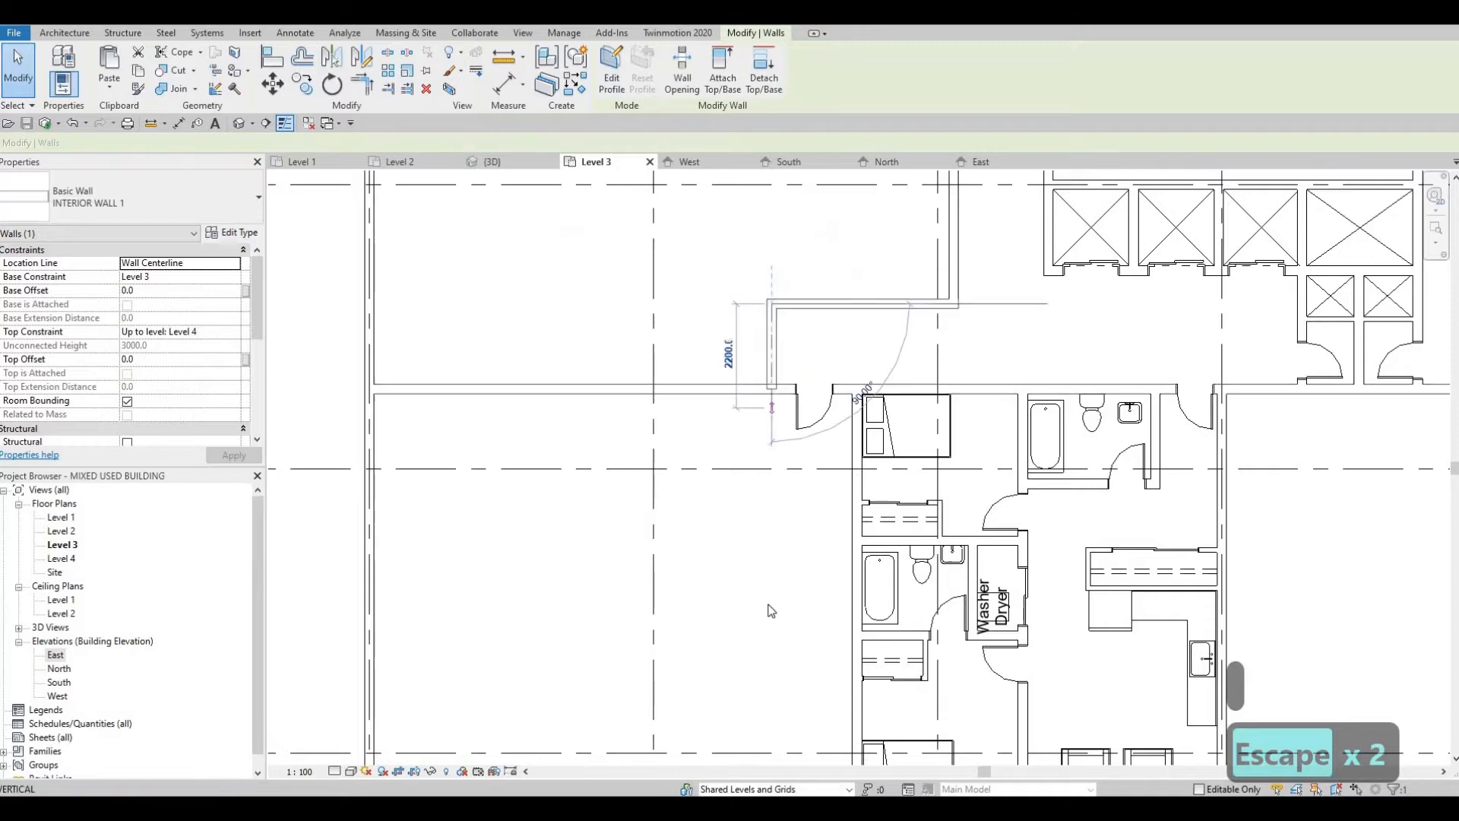
middle_drag(737, 638, 797, 532)
scroll(795, 526, down, 2)
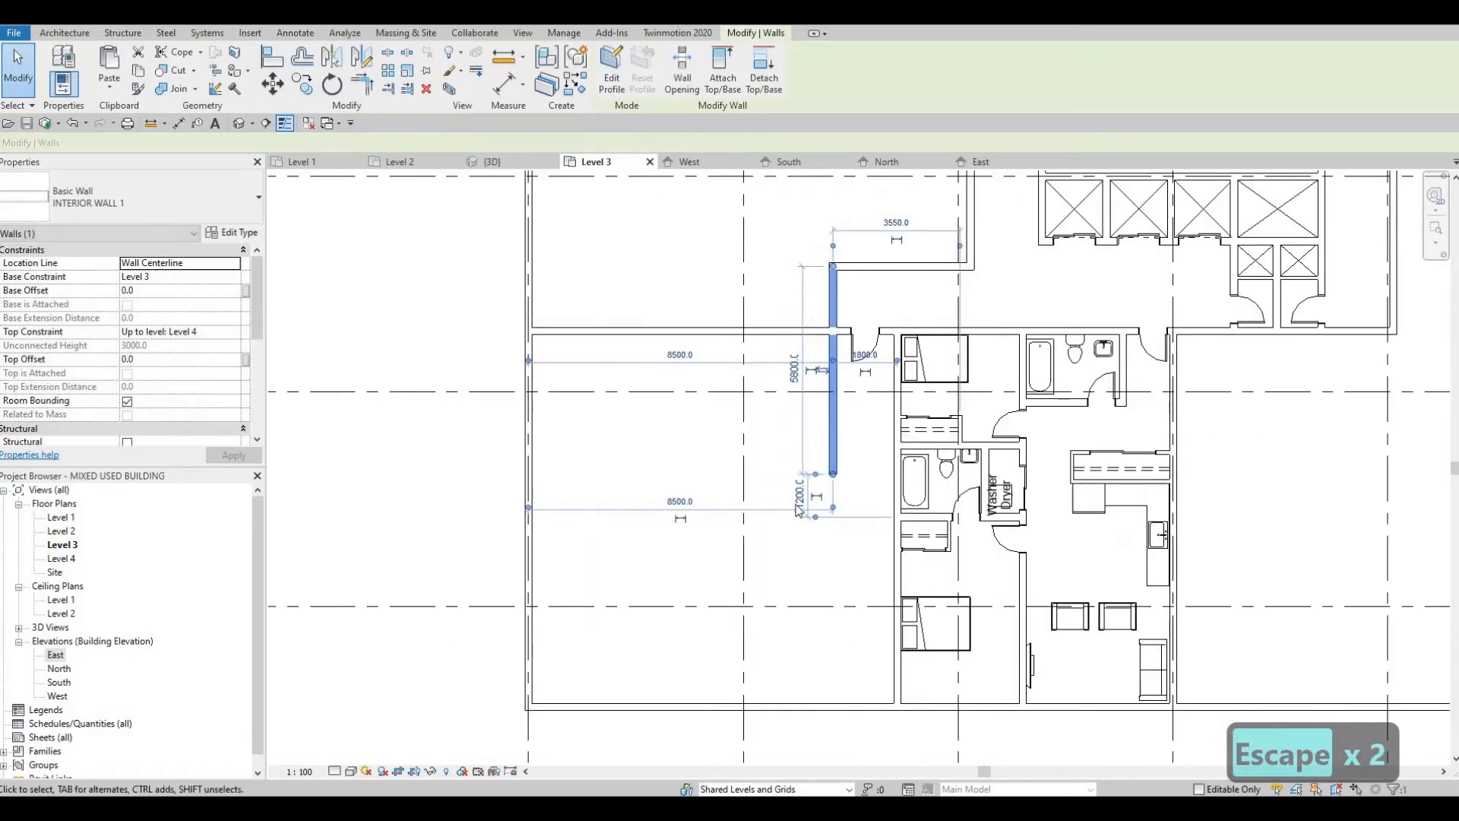
scroll(846, 474, down, 1)
middle_drag(846, 473, 883, 455)
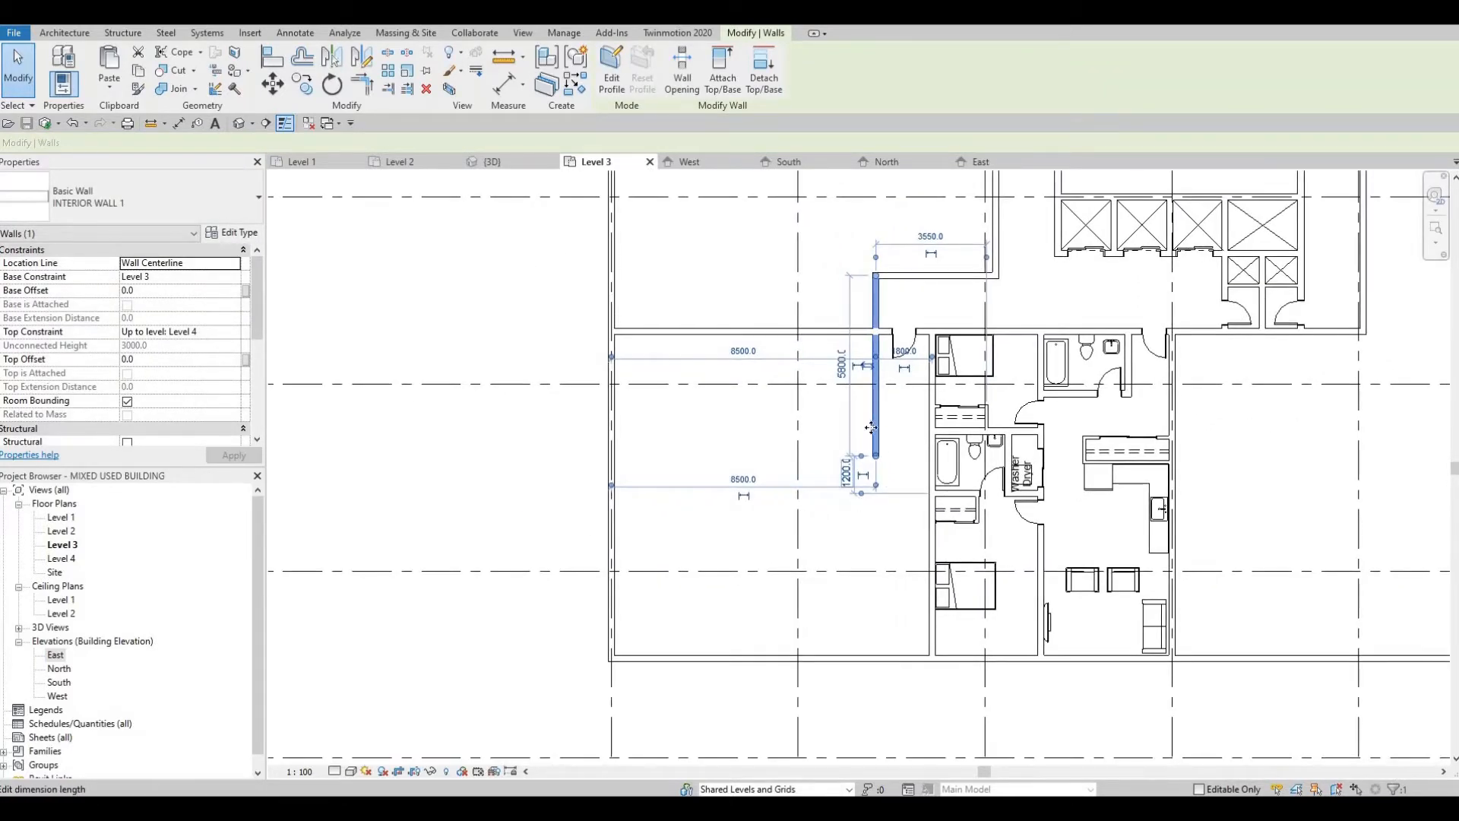
key(Escape)
key(Escape)
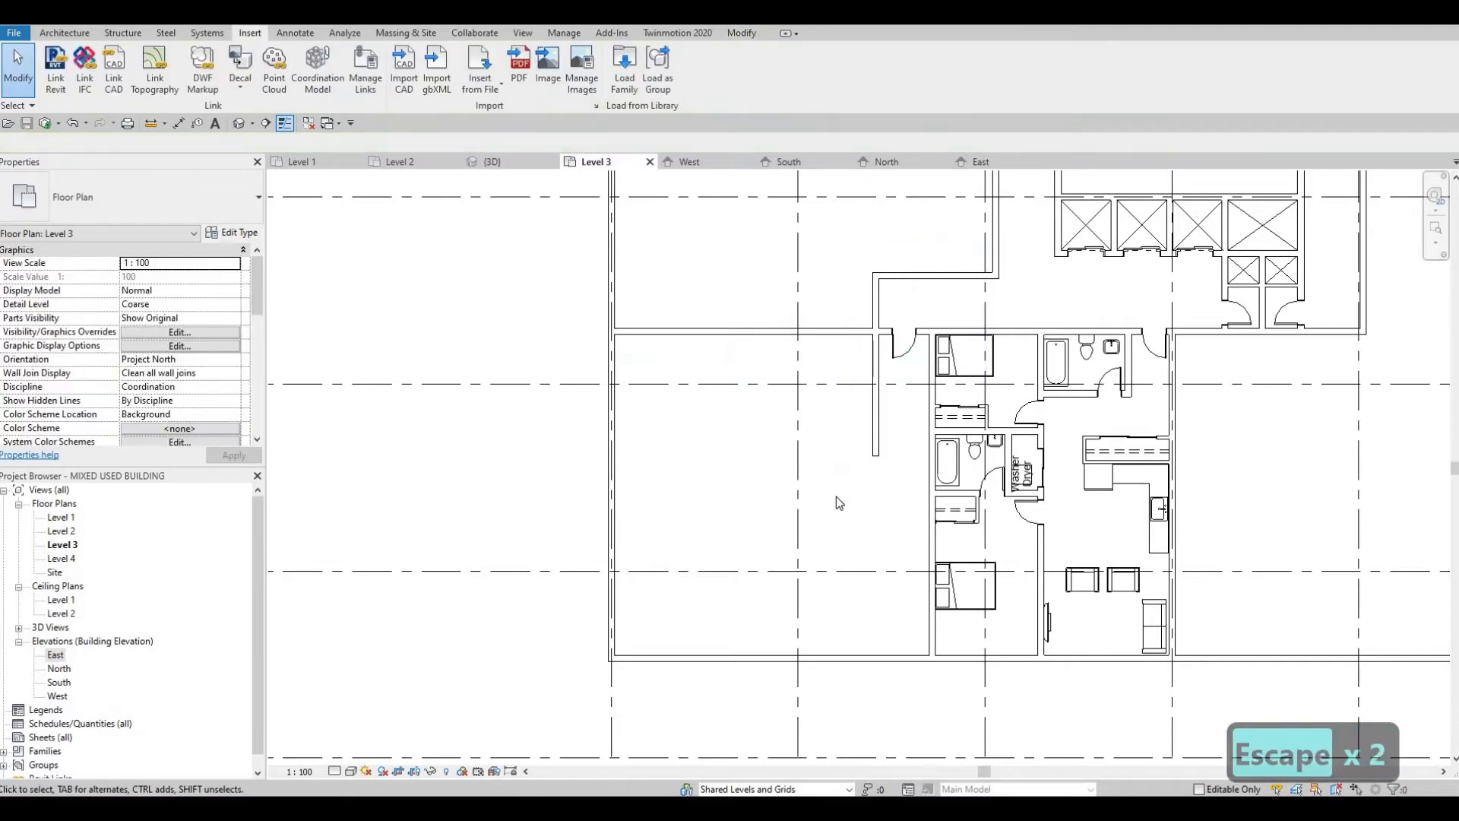
Step: Examine the Level 3 layout around the extended wall and the undivided space west of it
middle_drag(812, 398, 810, 452)
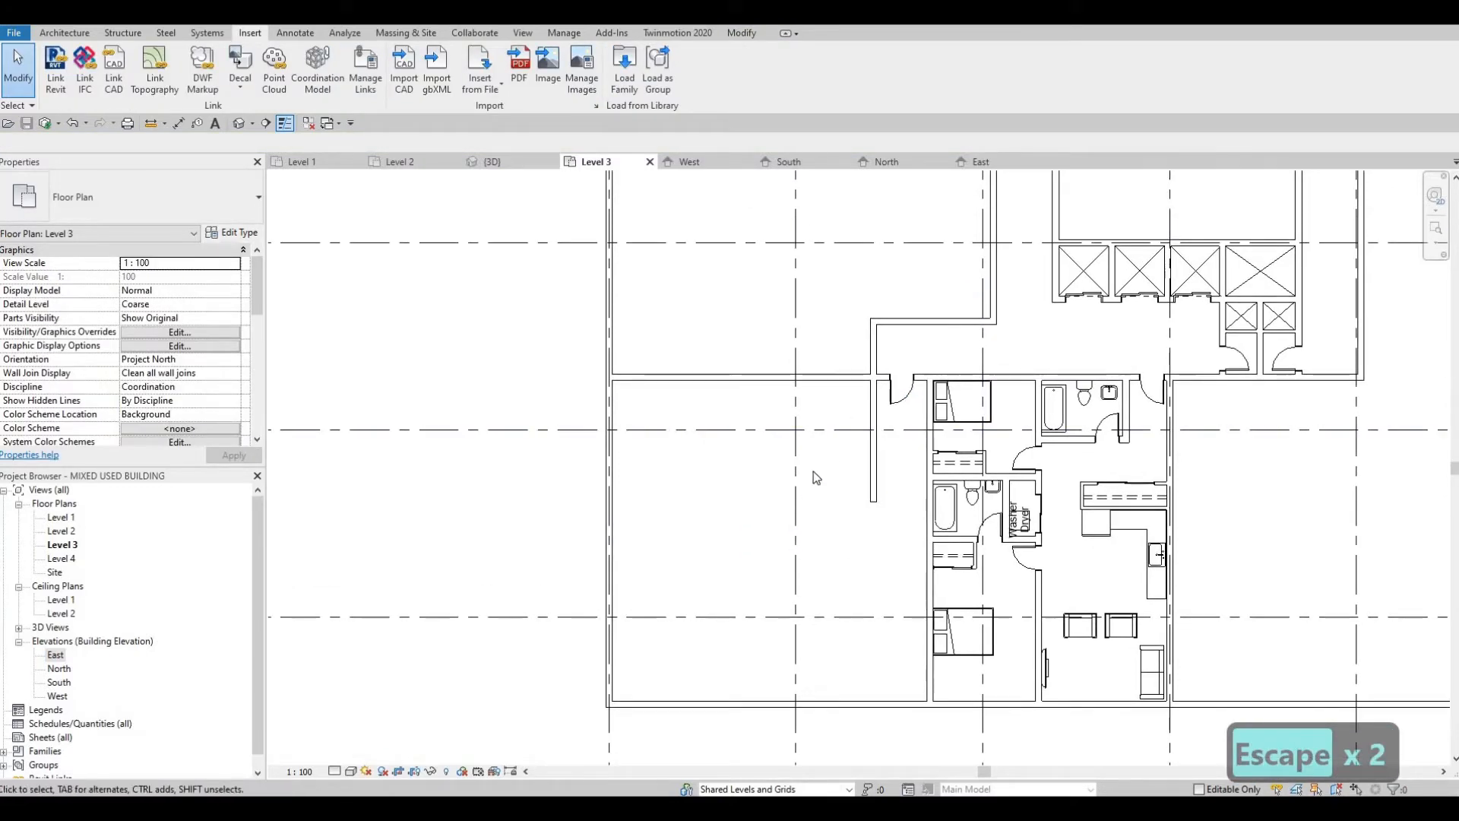
scroll(812, 461, up, 1)
scroll(851, 430, down, 2)
scroll(859, 459, down, 1)
middle_drag(837, 509, 846, 403)
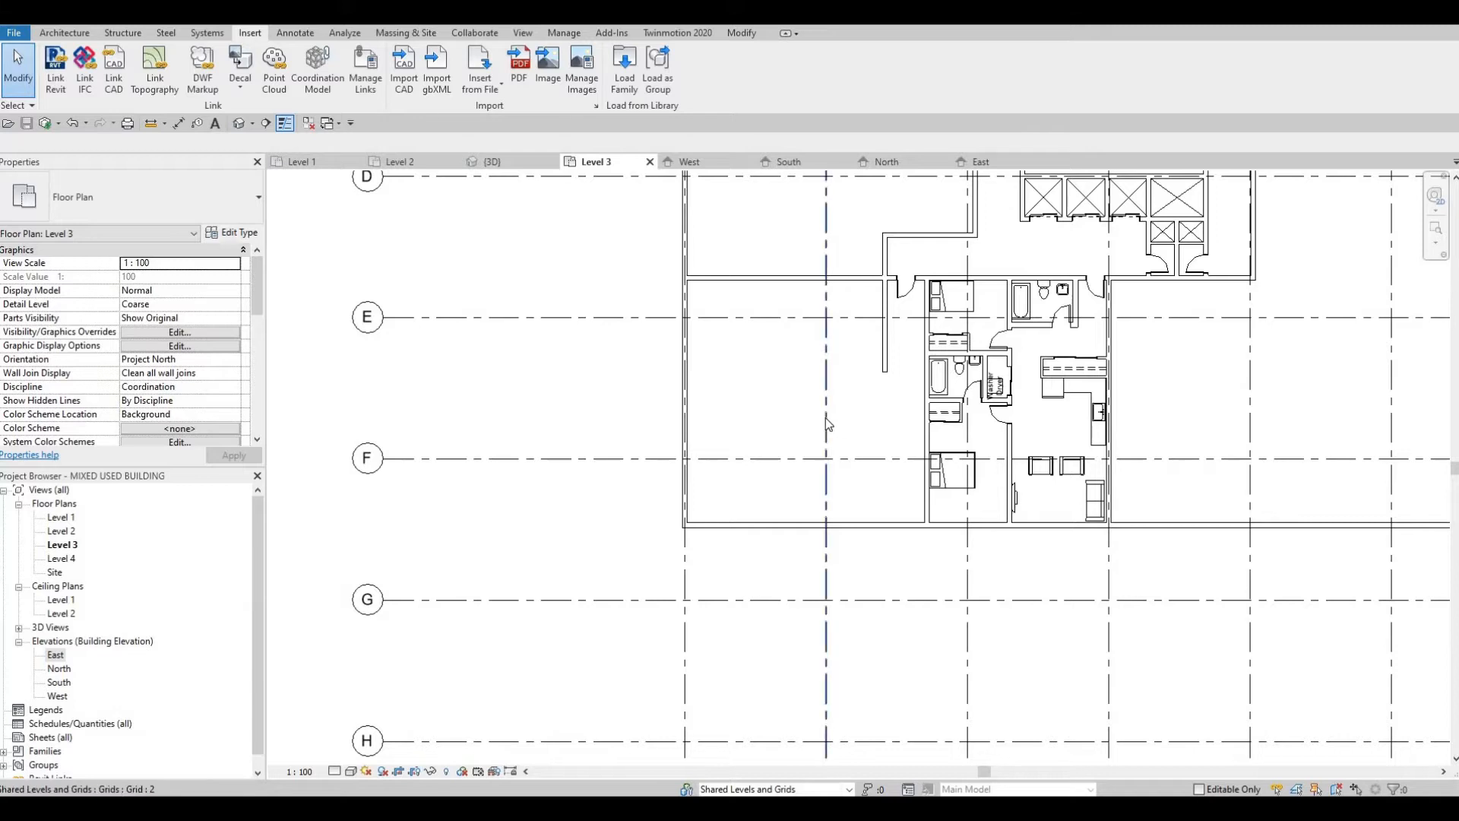
middle_drag(826, 389, 826, 424)
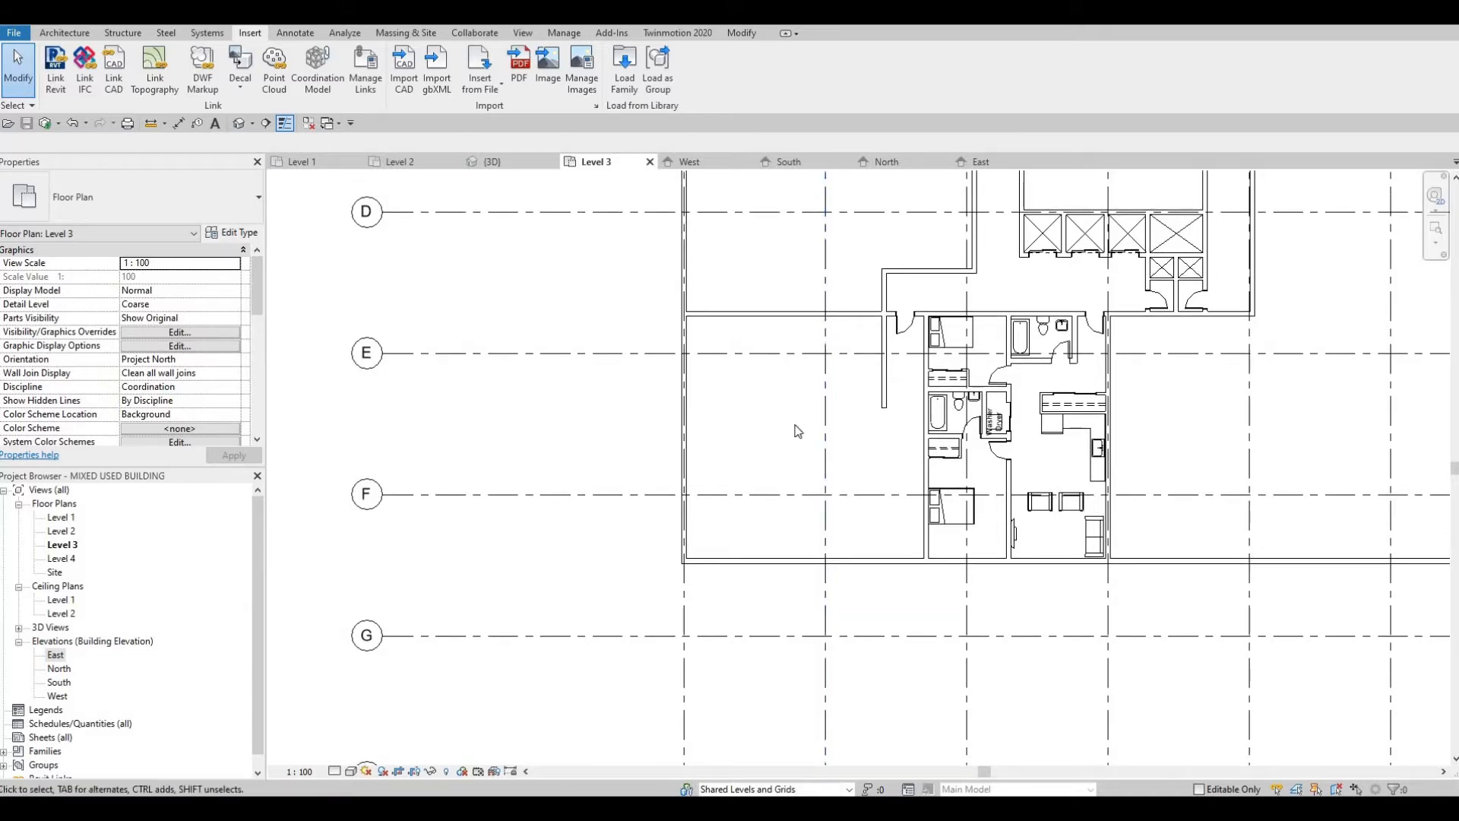
middle_drag(820, 356, 877, 450)
scroll(829, 417, up, 1)
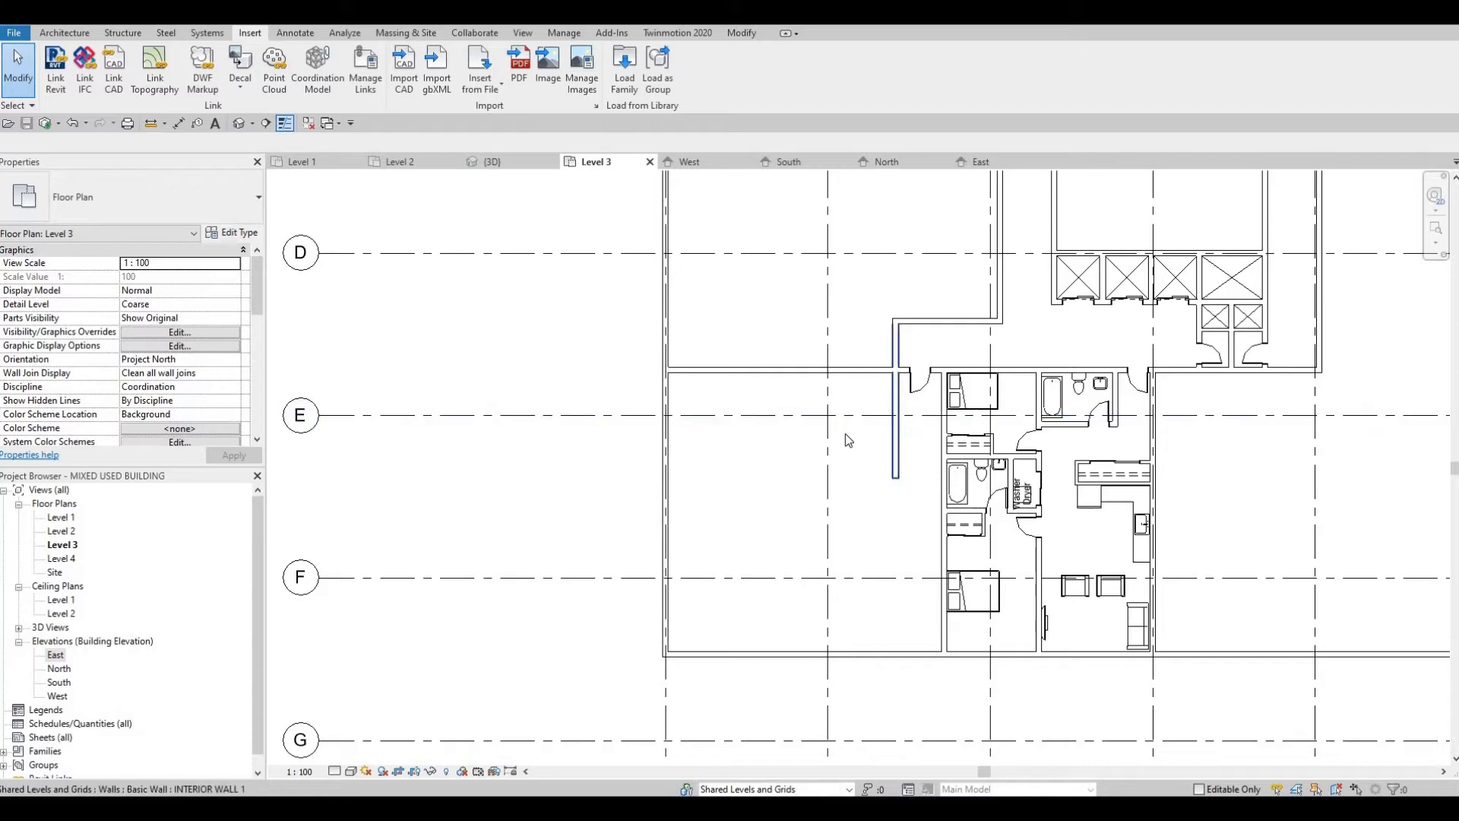
middle_drag(870, 504, 859, 593)
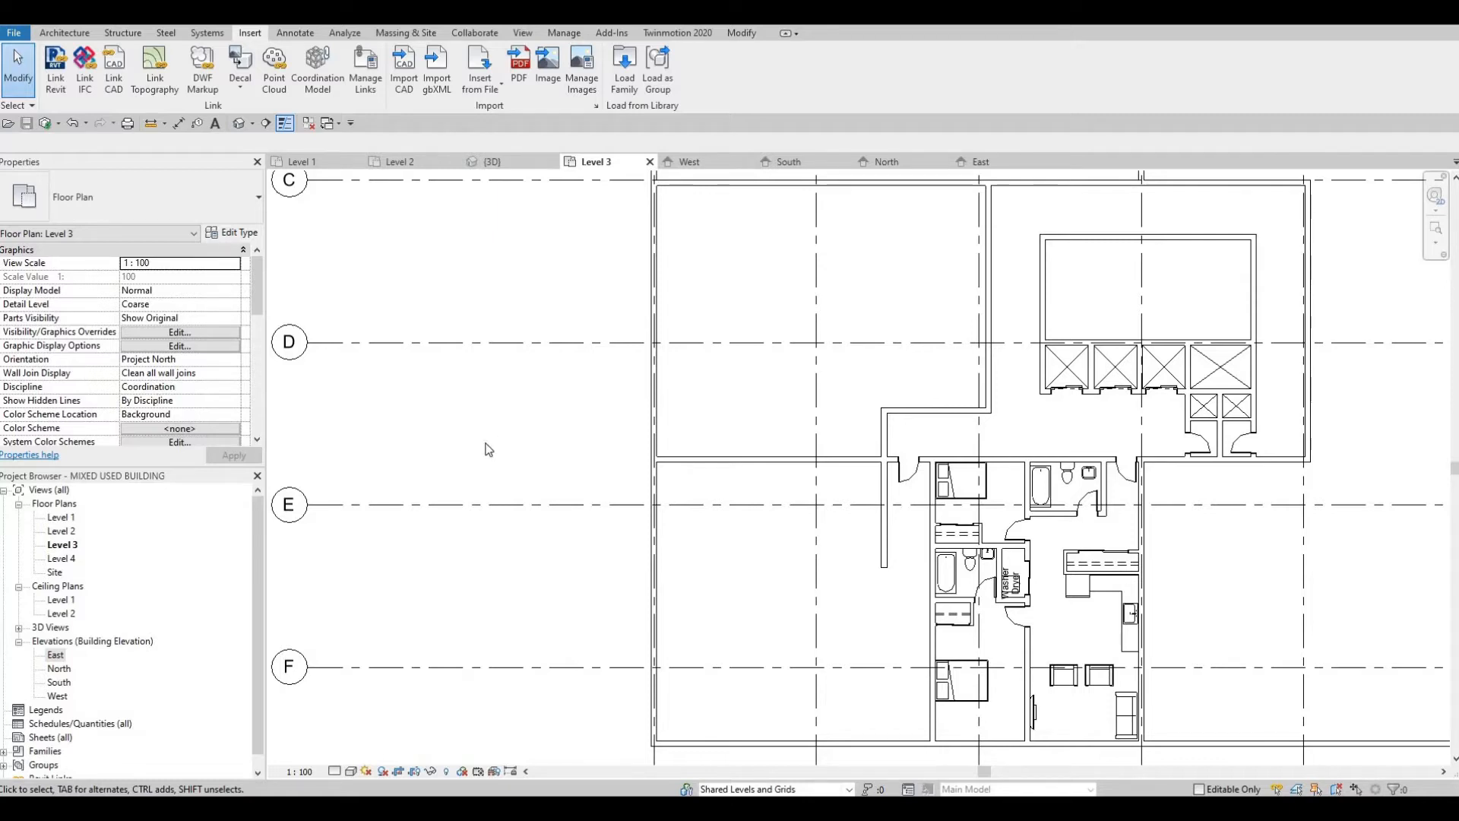
scroll(840, 440, up, 2)
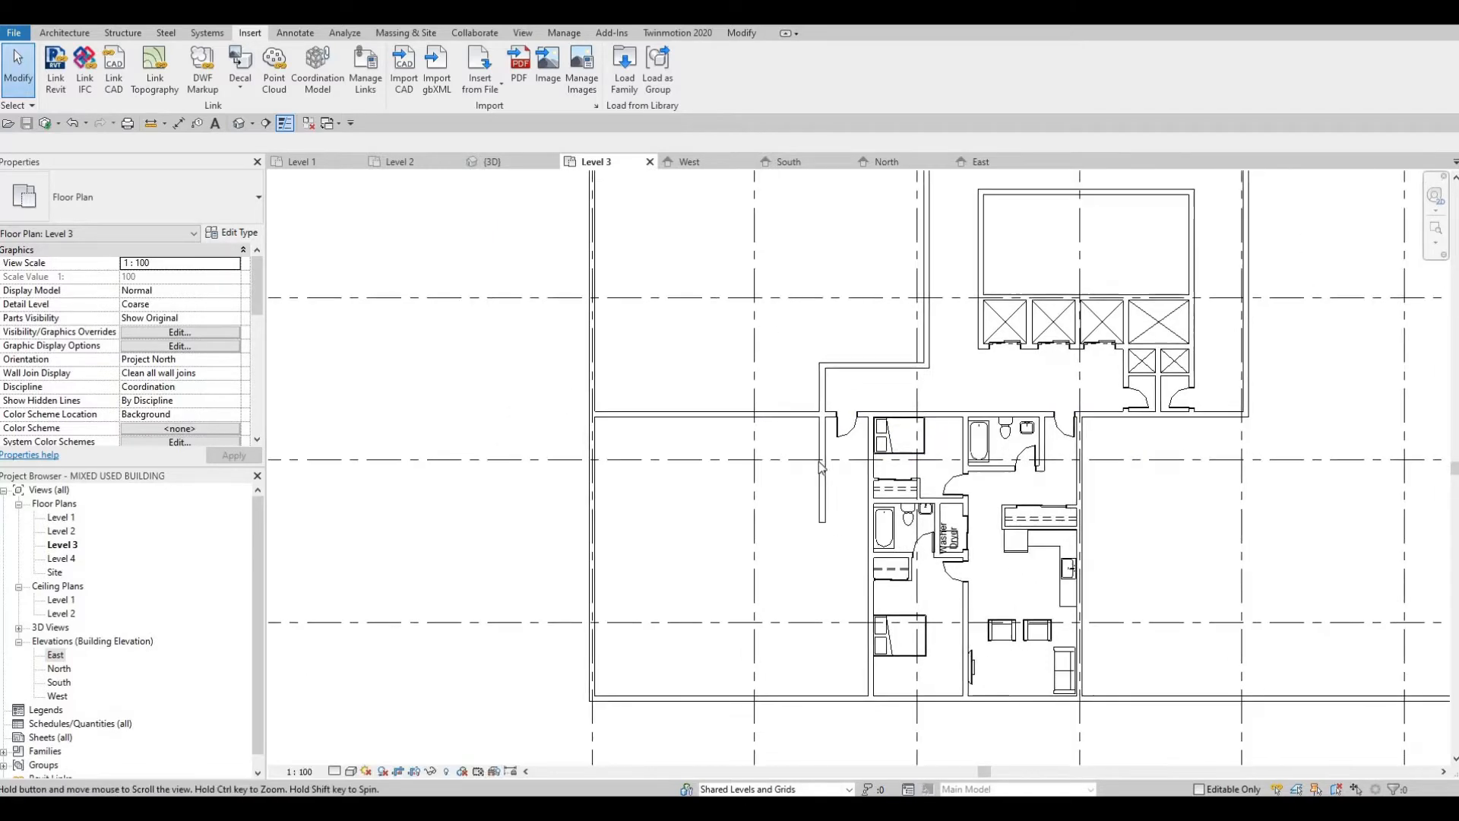
Step: Draw an 8500 mm horizontal INTERIOR WALL 1 wall from the extended vertical wall west to the exterior wall, aligned with the neighbouring bedroom-bathroom partition
click(818, 463)
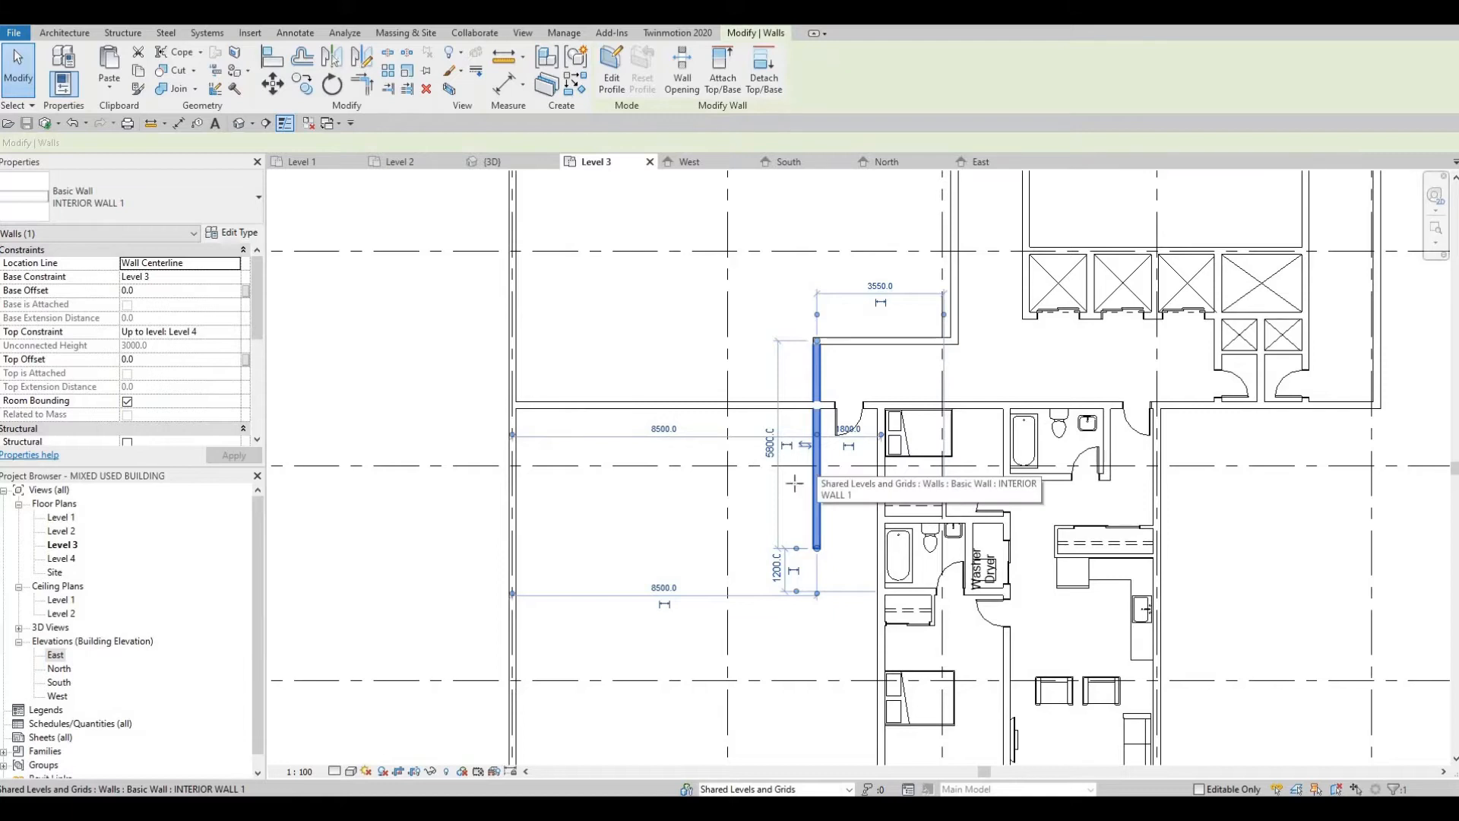
key(c)
key(s)
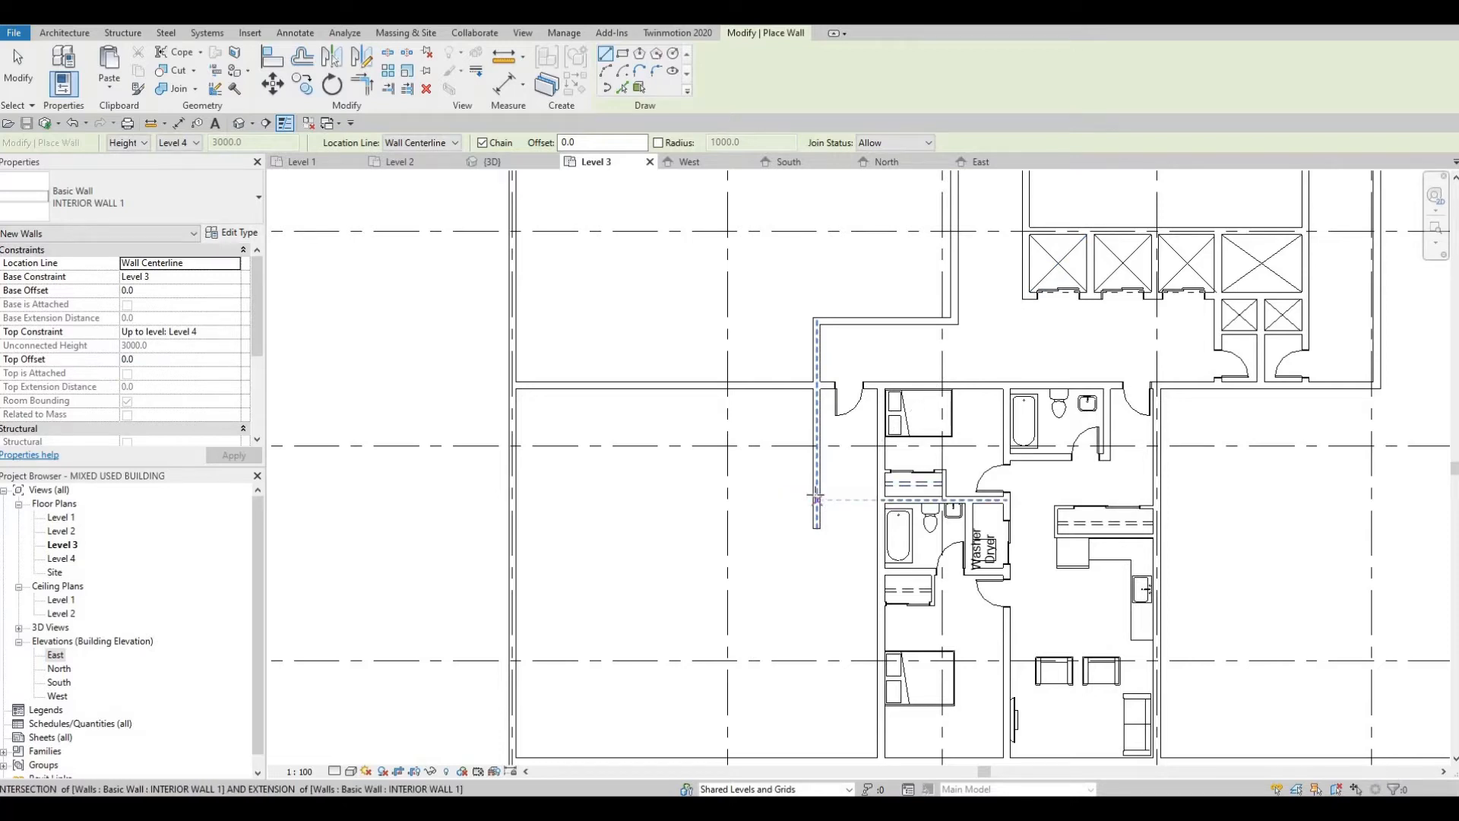
click(817, 499)
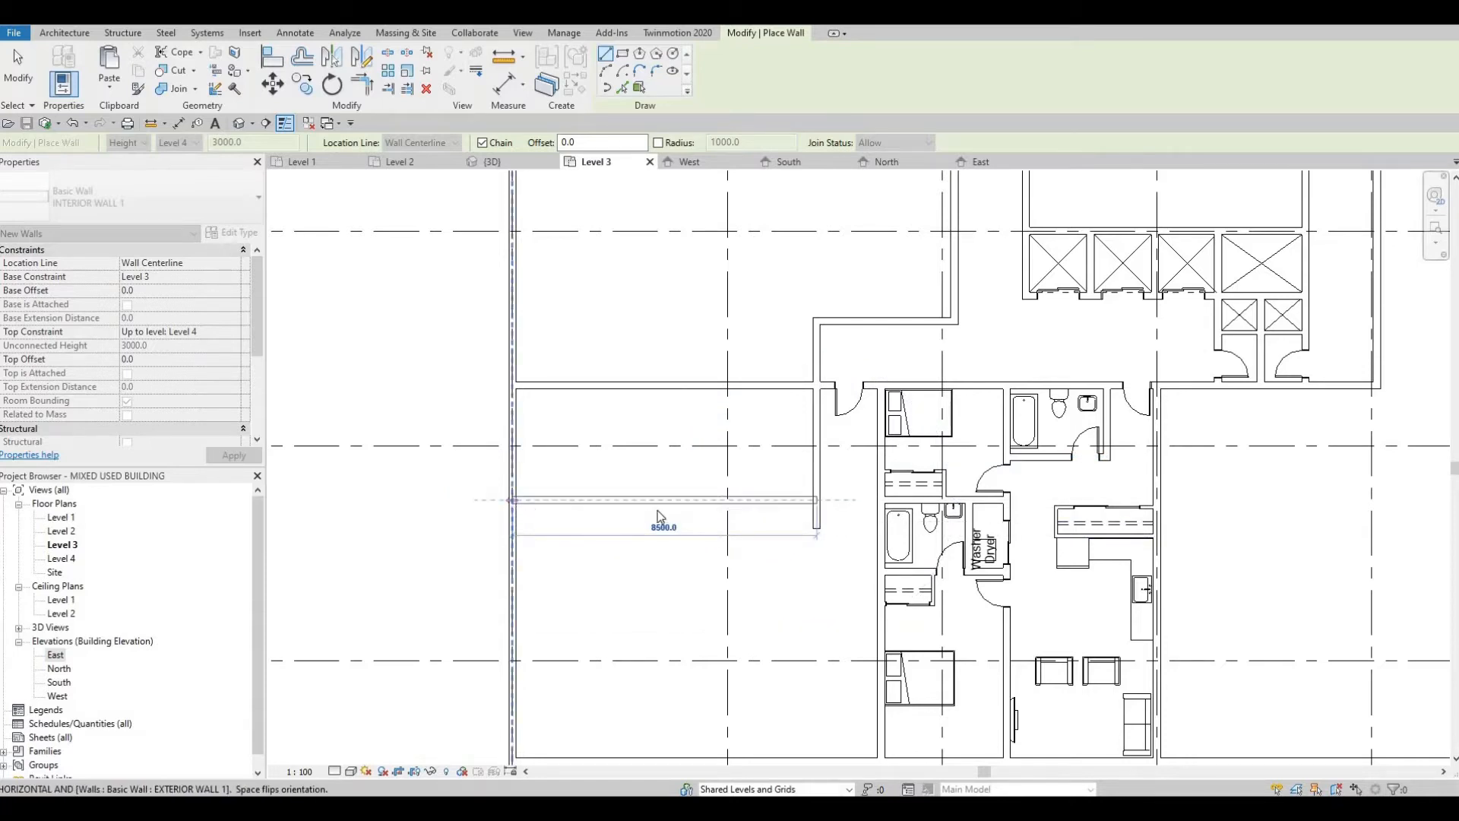
click(513, 499)
key(Escape)
key(Escape)
Step: Measure the new horizontal wall's distance from the unit's north wall
click(573, 500)
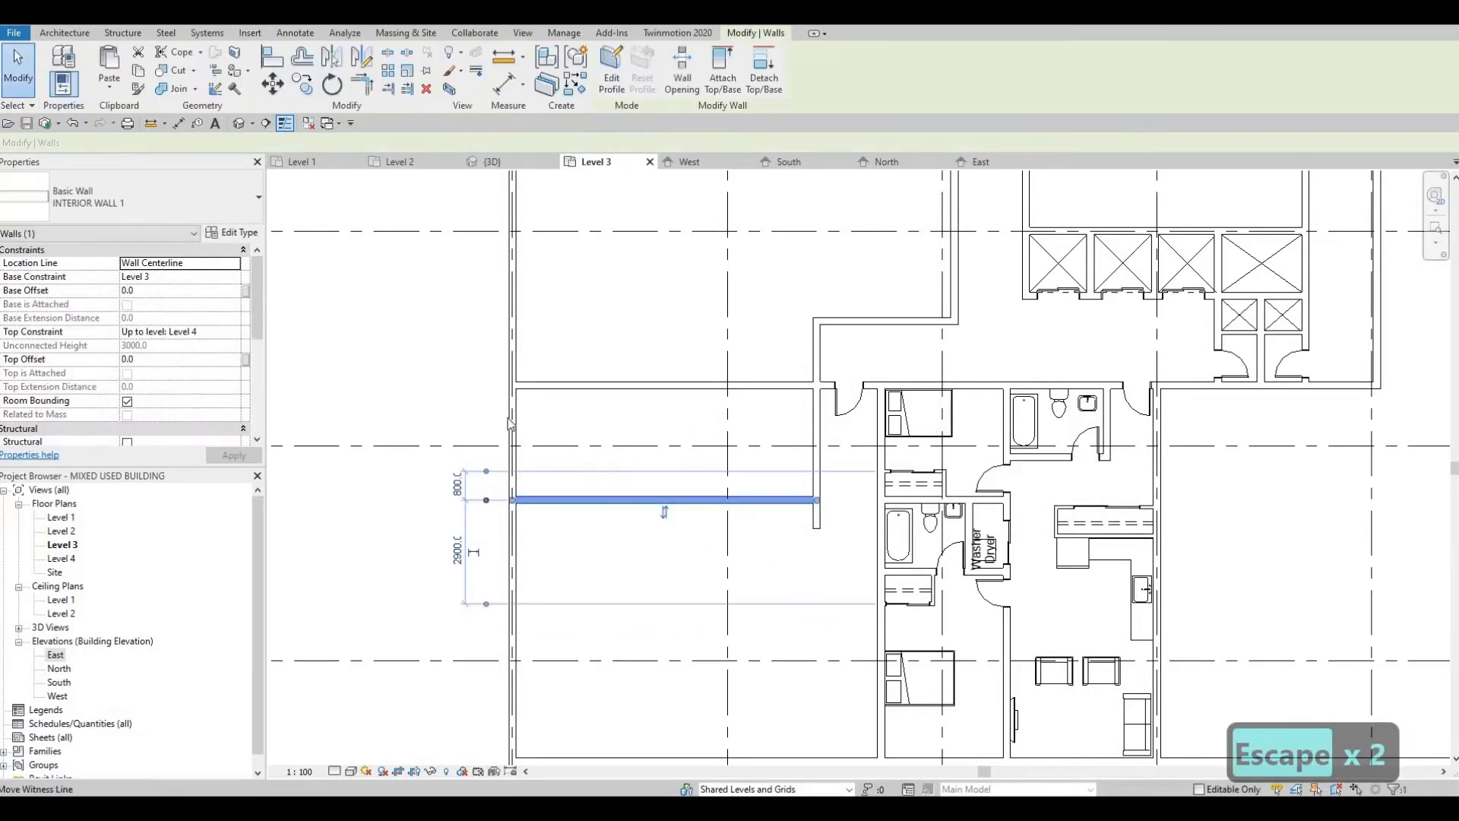
drag(529, 386, 607, 387)
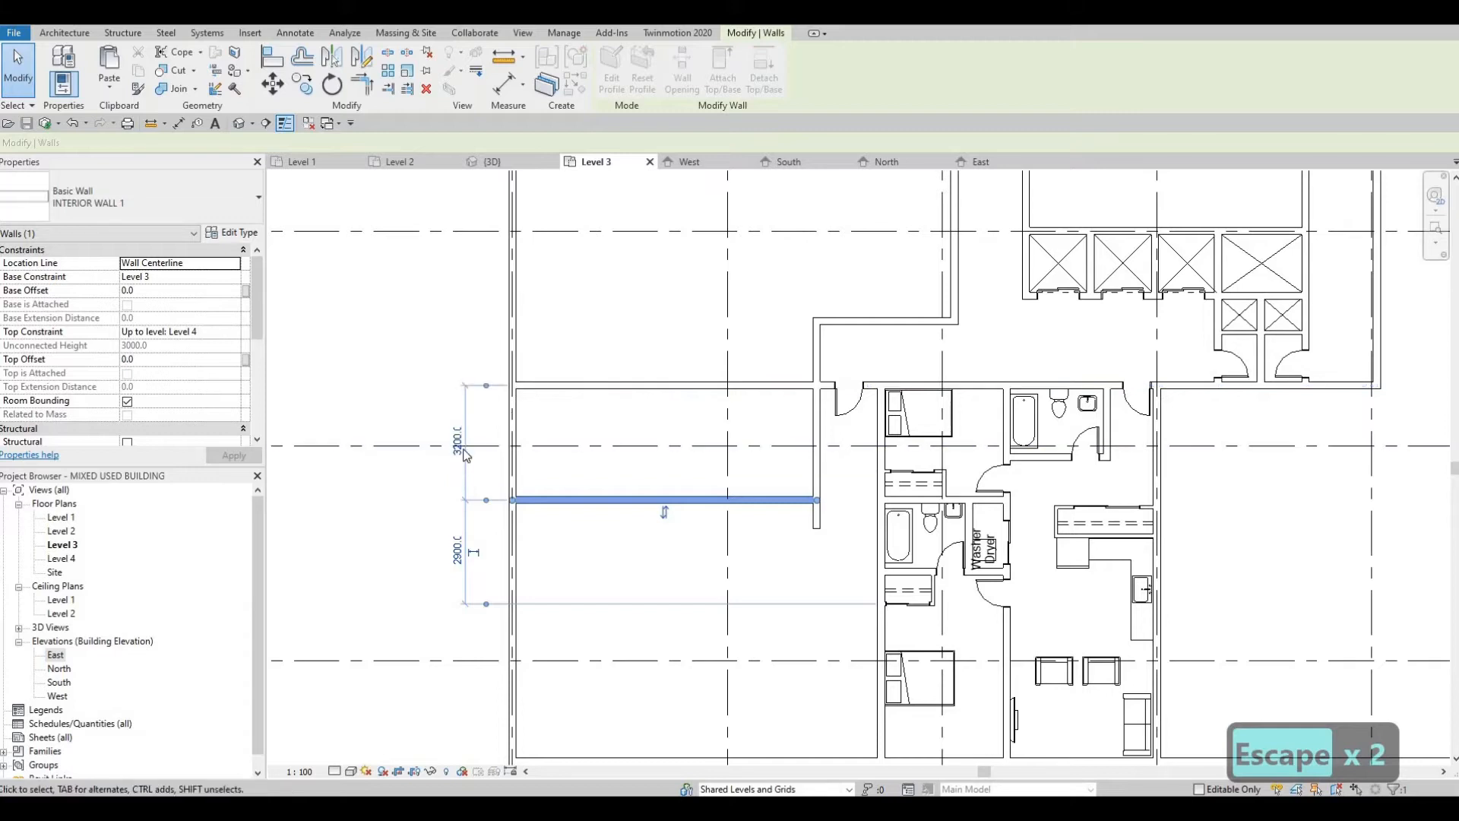
click(464, 448)
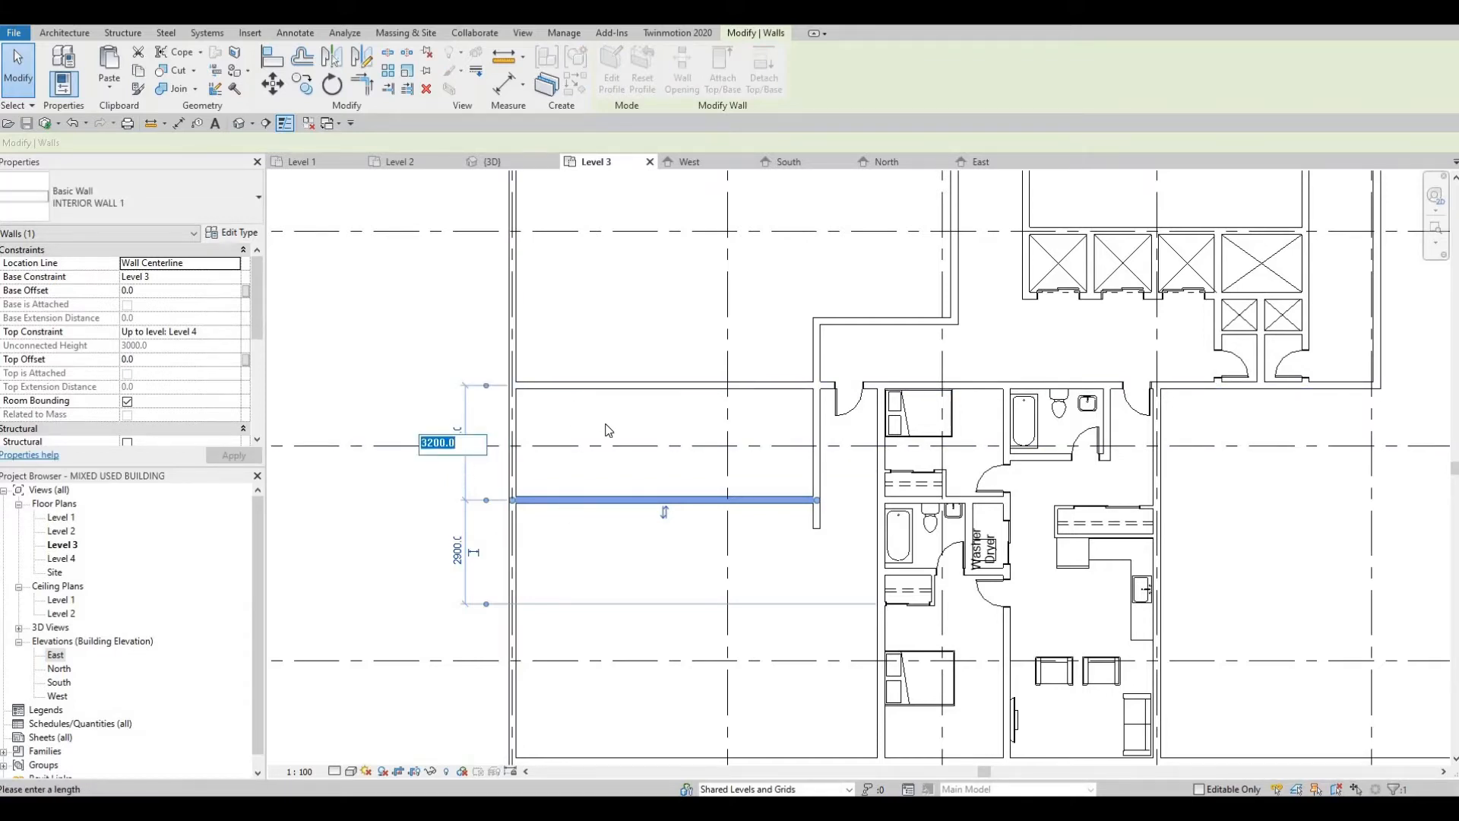
middle_drag(744, 538, 788, 476)
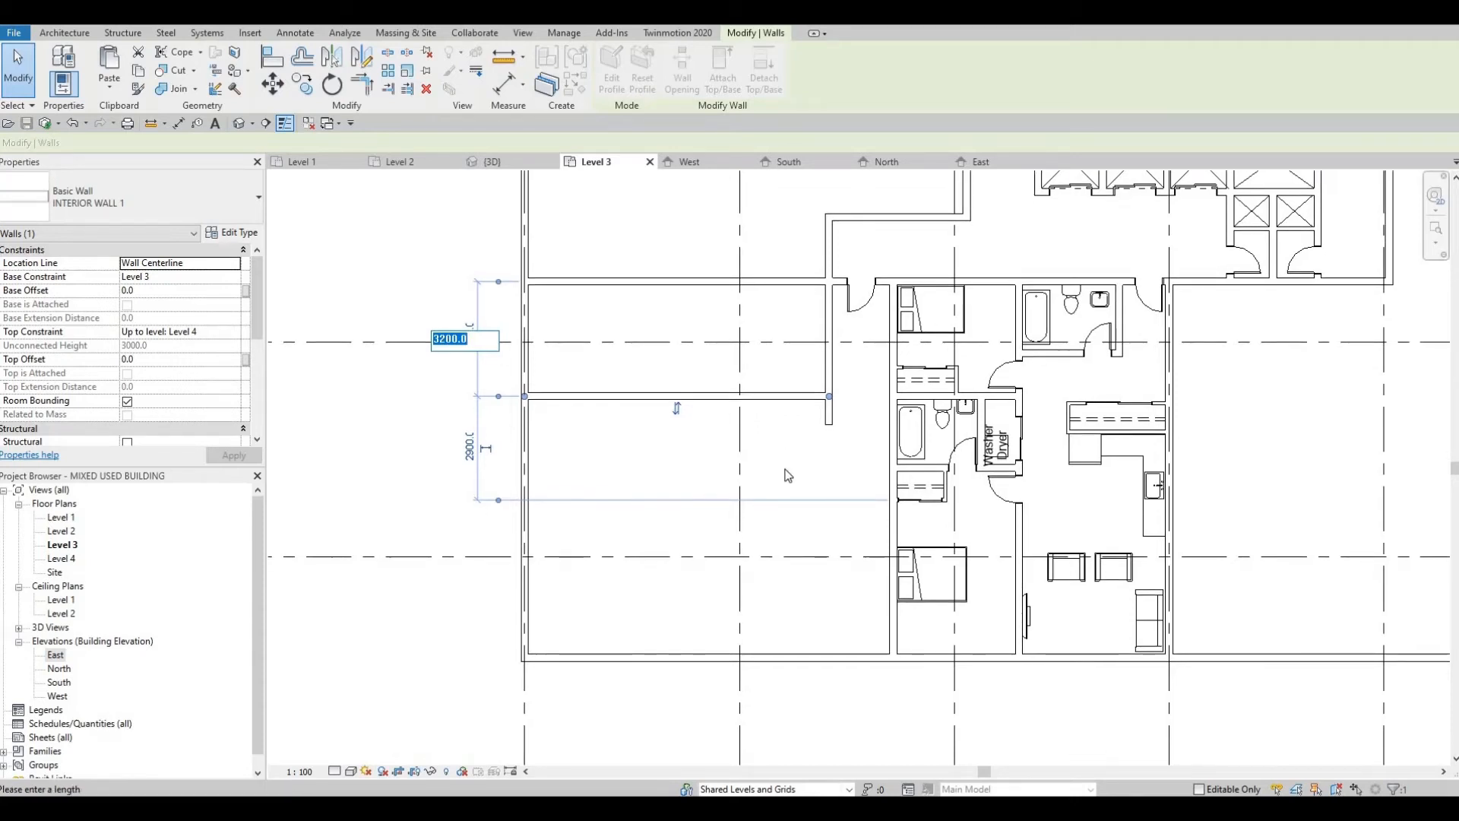
key(Escape)
Step: Extend the vertical wall's south end further, roughly level with the south wall of the neighbouring apartment's bathroom
click(828, 423)
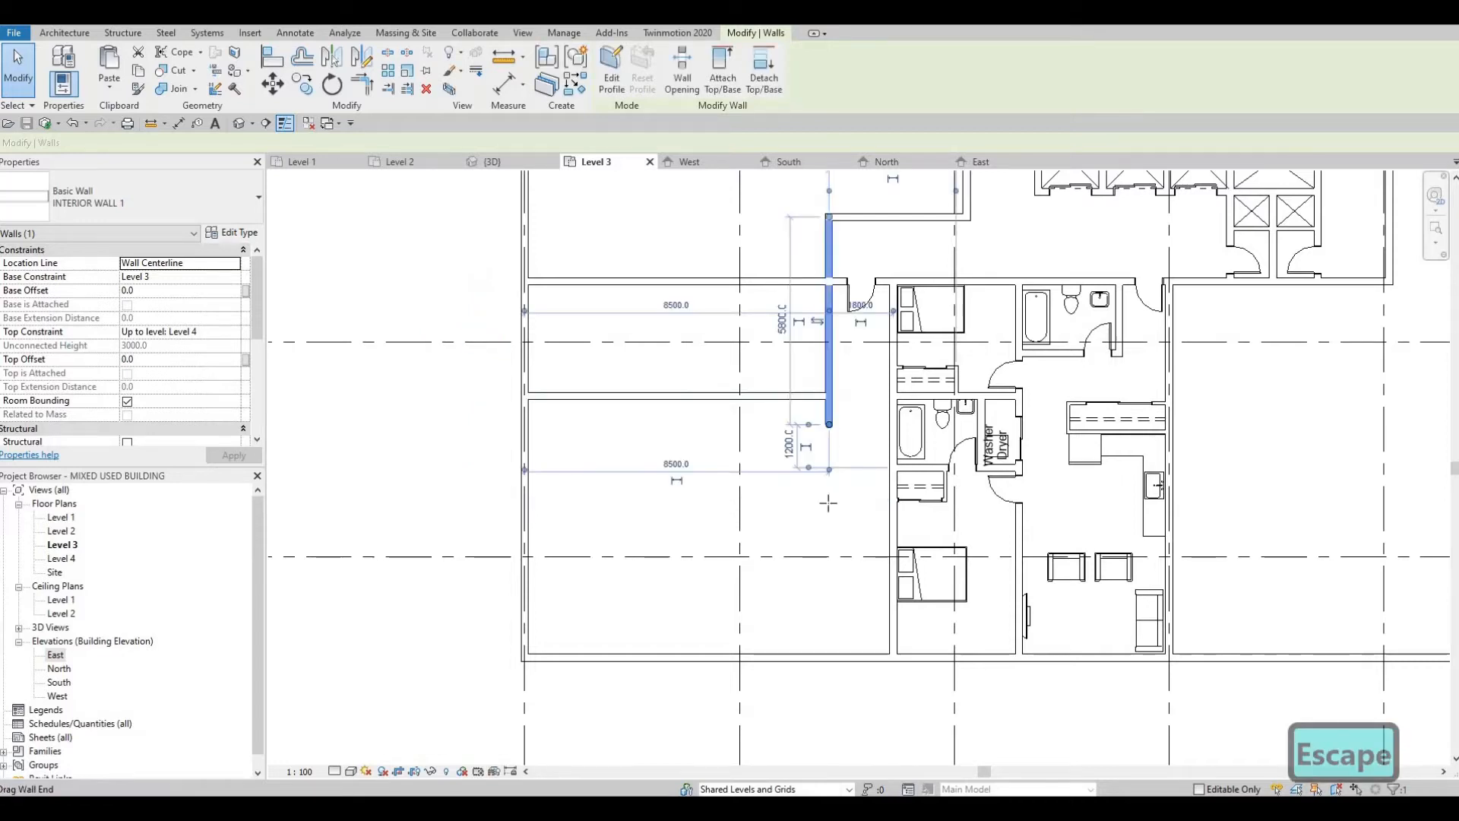
drag(828, 503, 828, 476)
key(Escape)
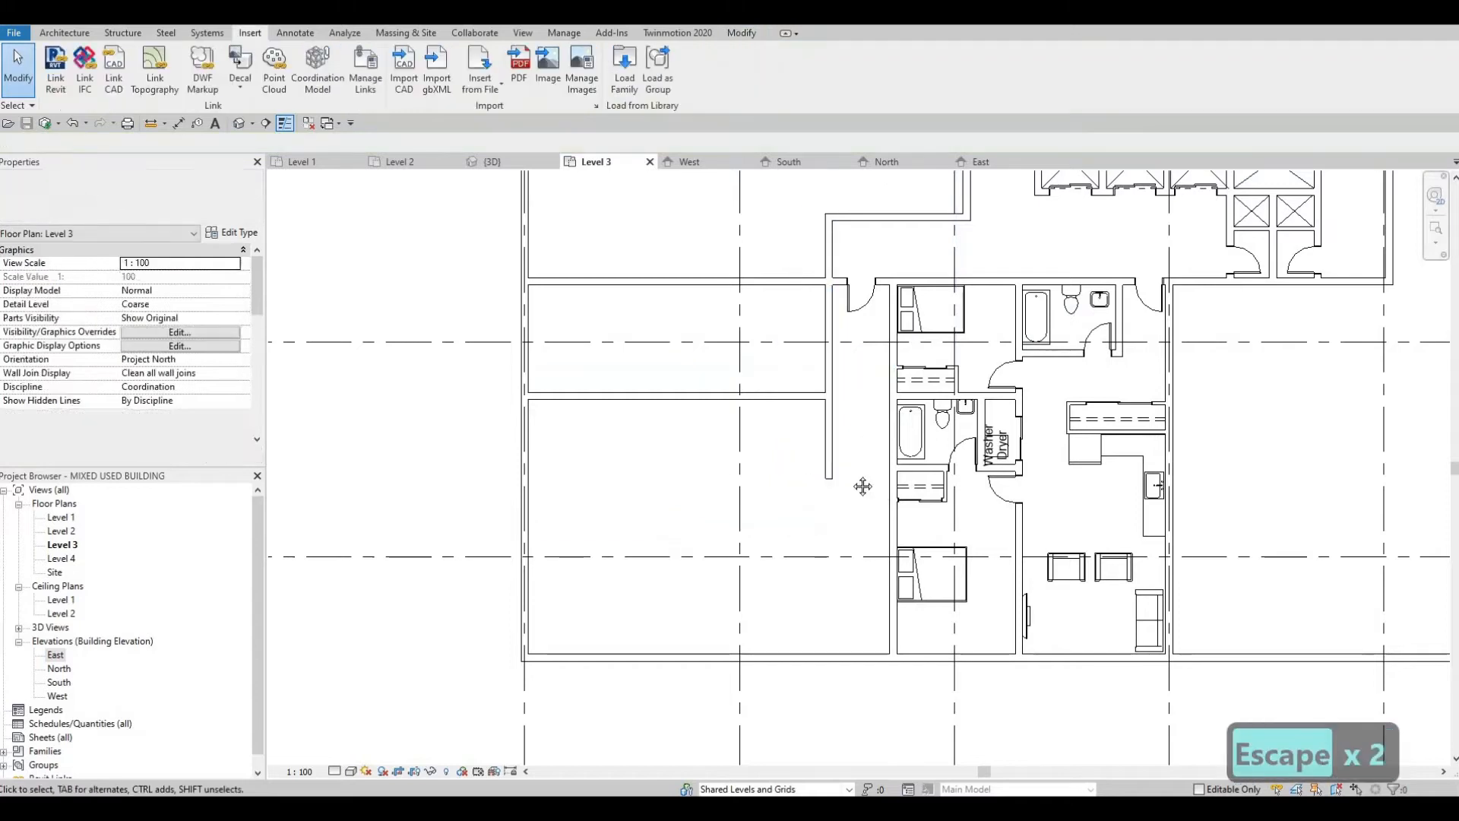
Step: Draw an INTERIOR WALL 1 wall 3000 mm west from the extended vertical wall, turning south to meet the horizontal partition and enclose a bathroom
middle_drag(794, 403, 752, 444)
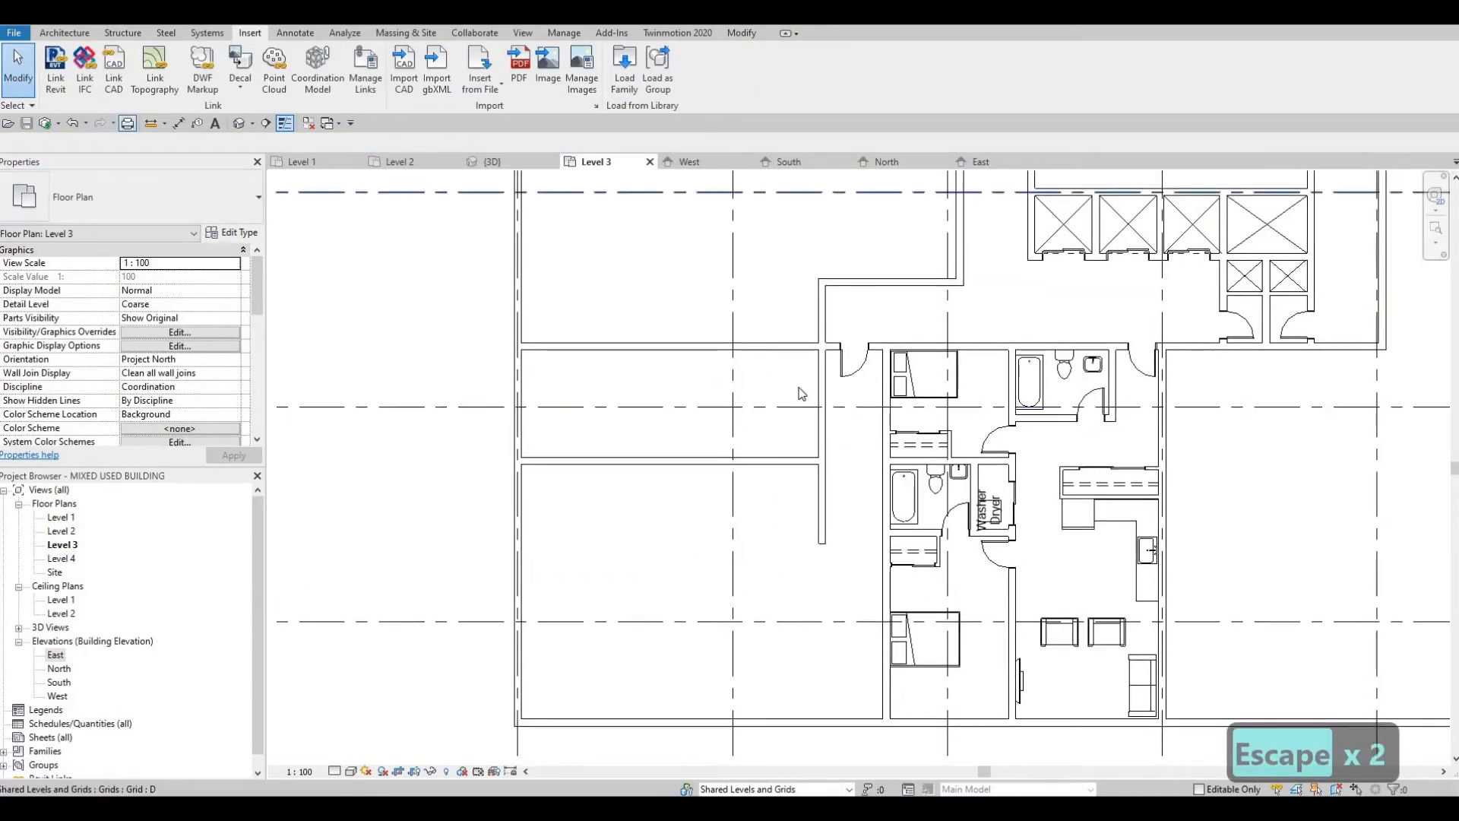
click(814, 430)
key(c)
key(s)
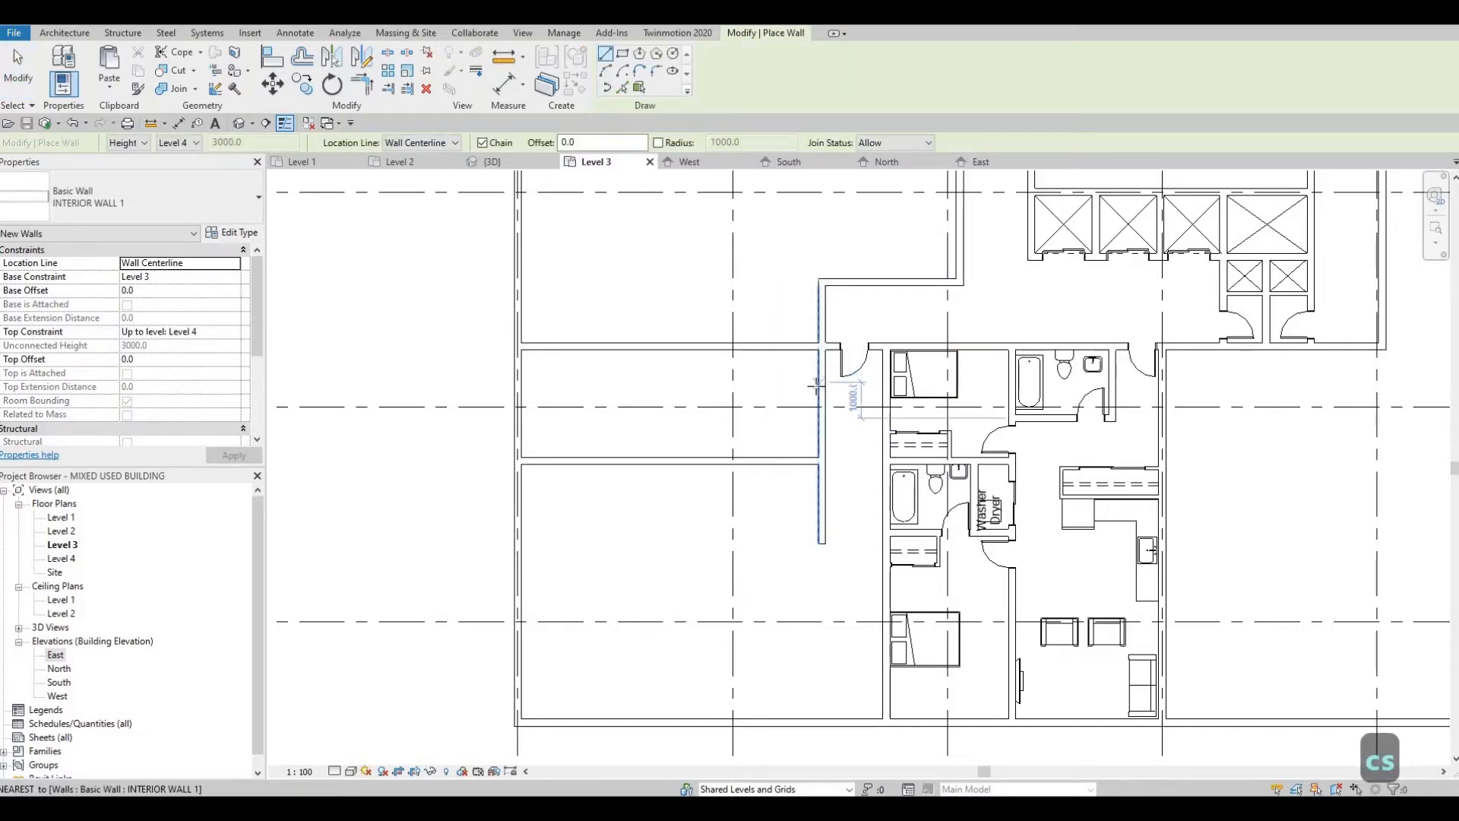
click(715, 387)
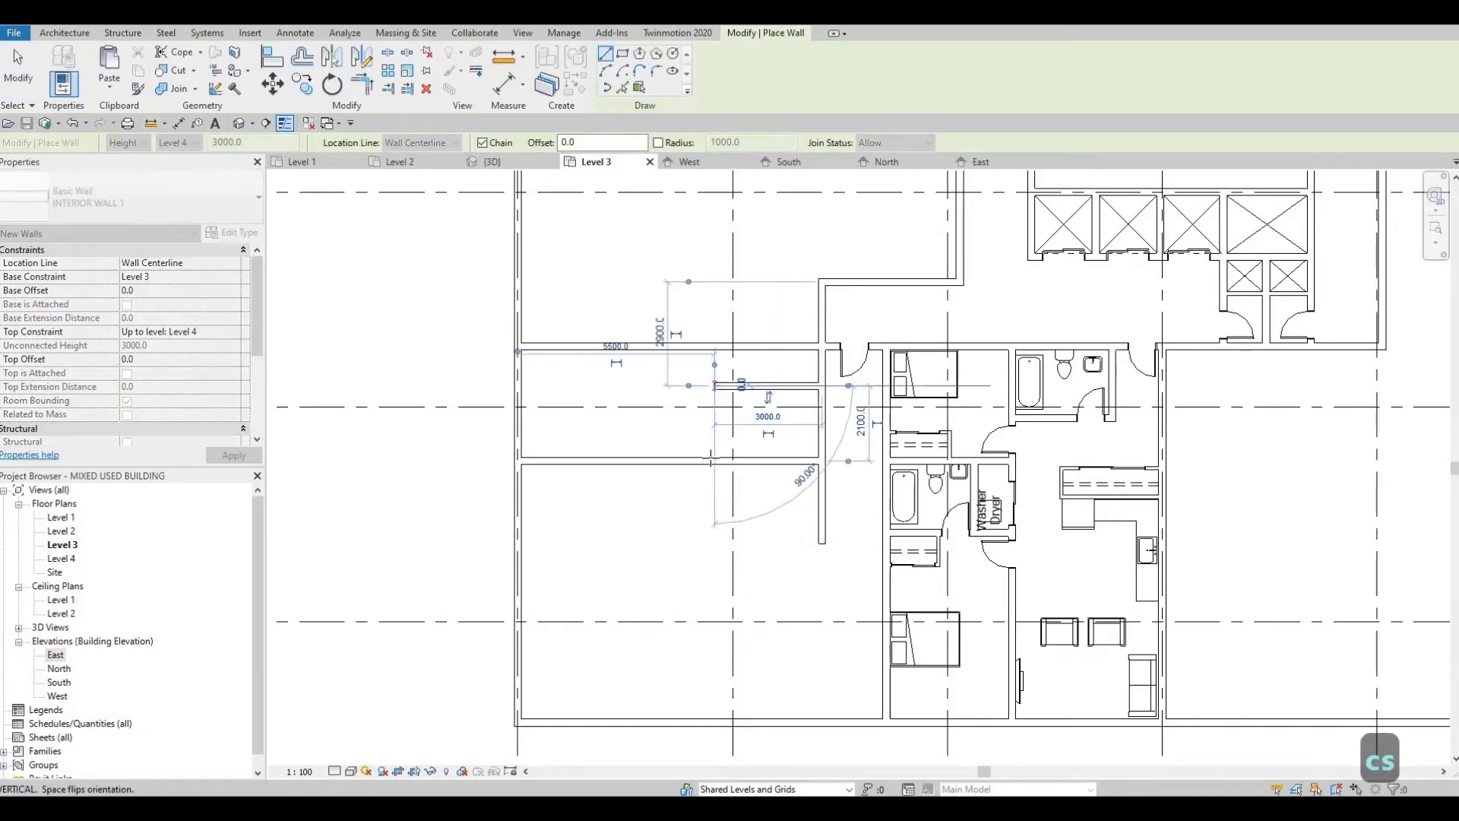
click(715, 460)
key(Escape)
key(Escape)
key(Escape)
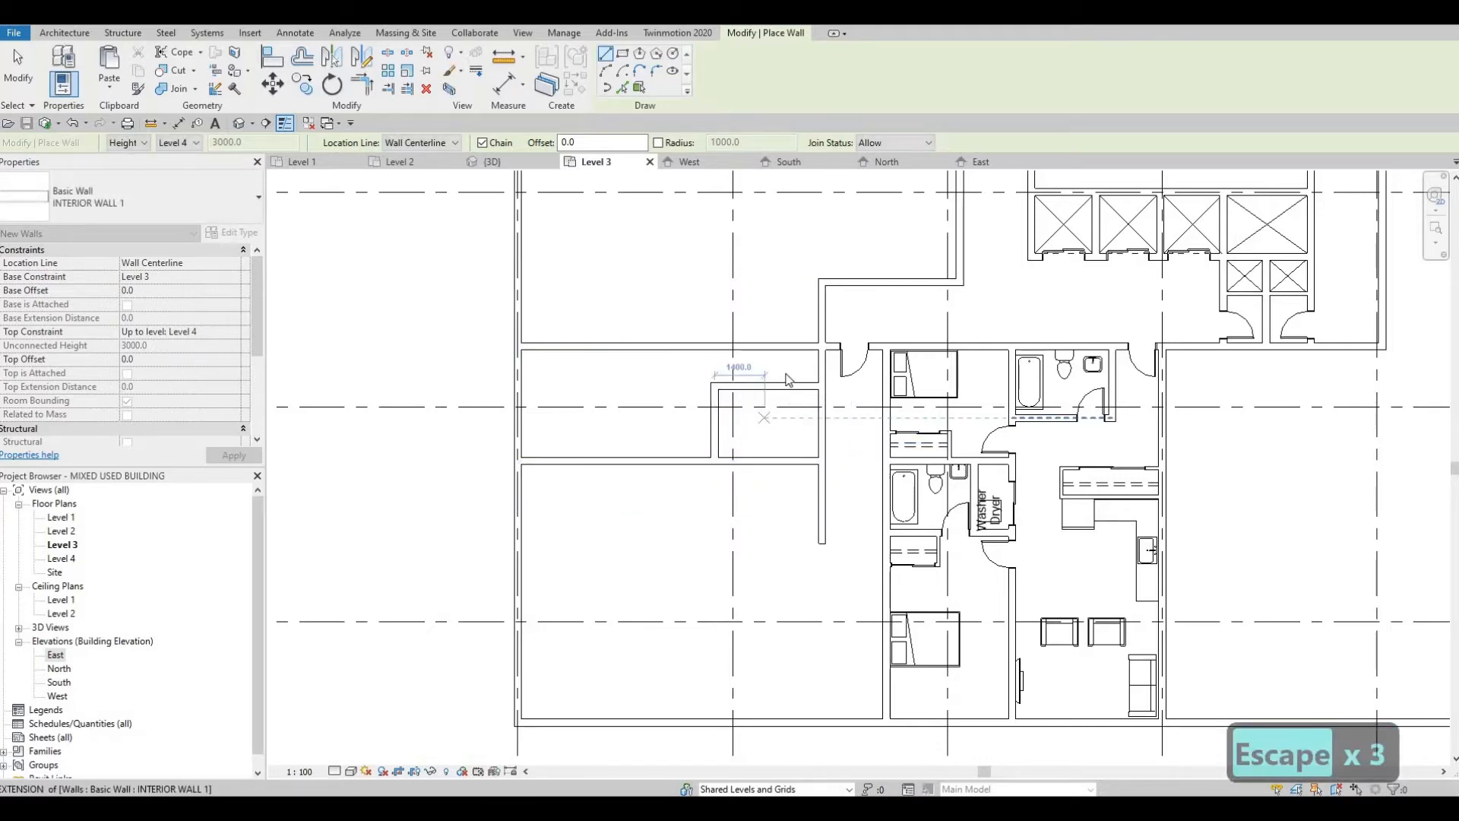
Step: Set the new bathroom's north wall to 1400 mm from the unit's north wall
scroll(789, 380, up, 2)
click(786, 369)
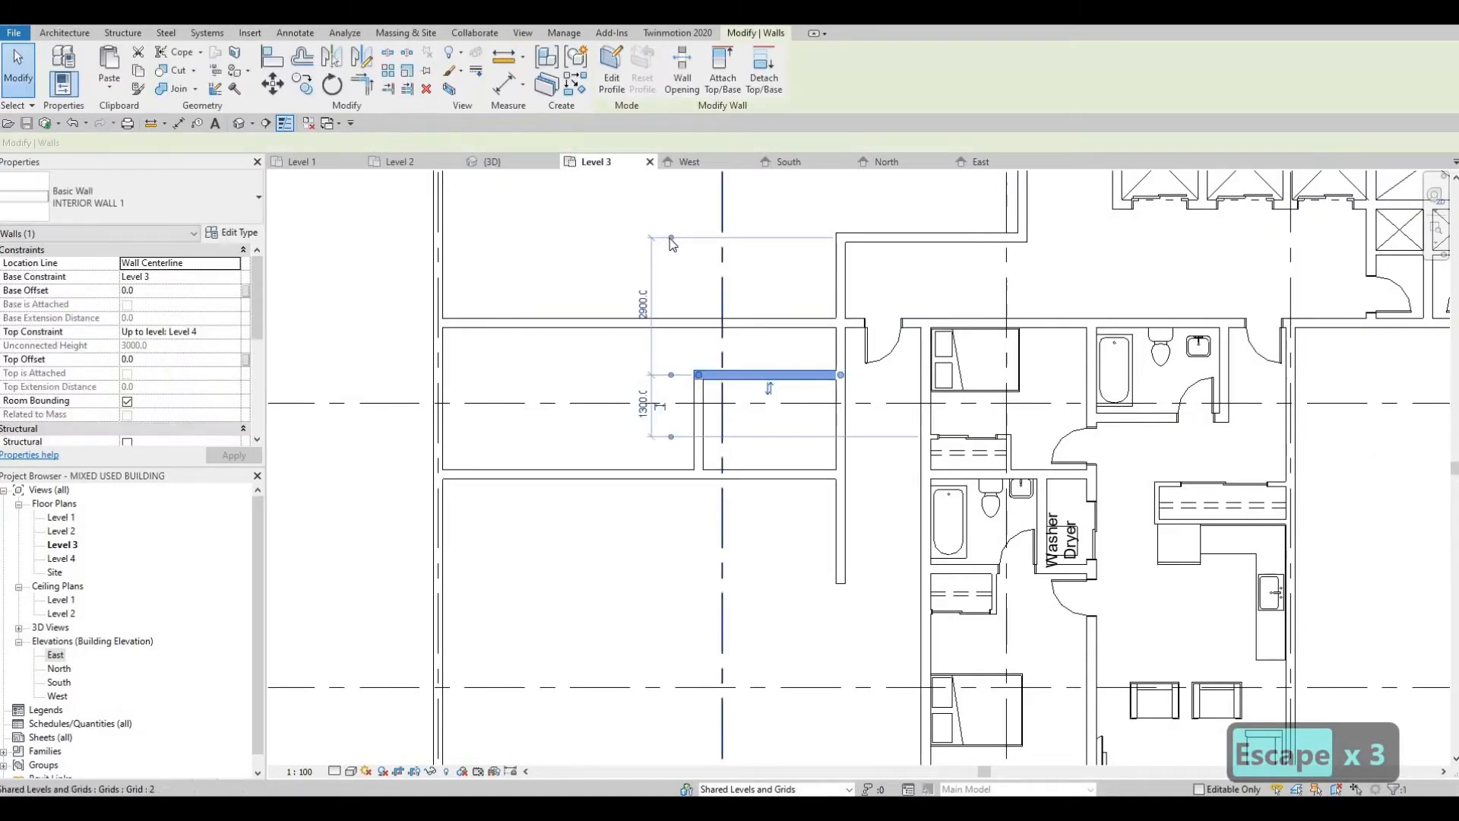
drag(690, 327, 656, 325)
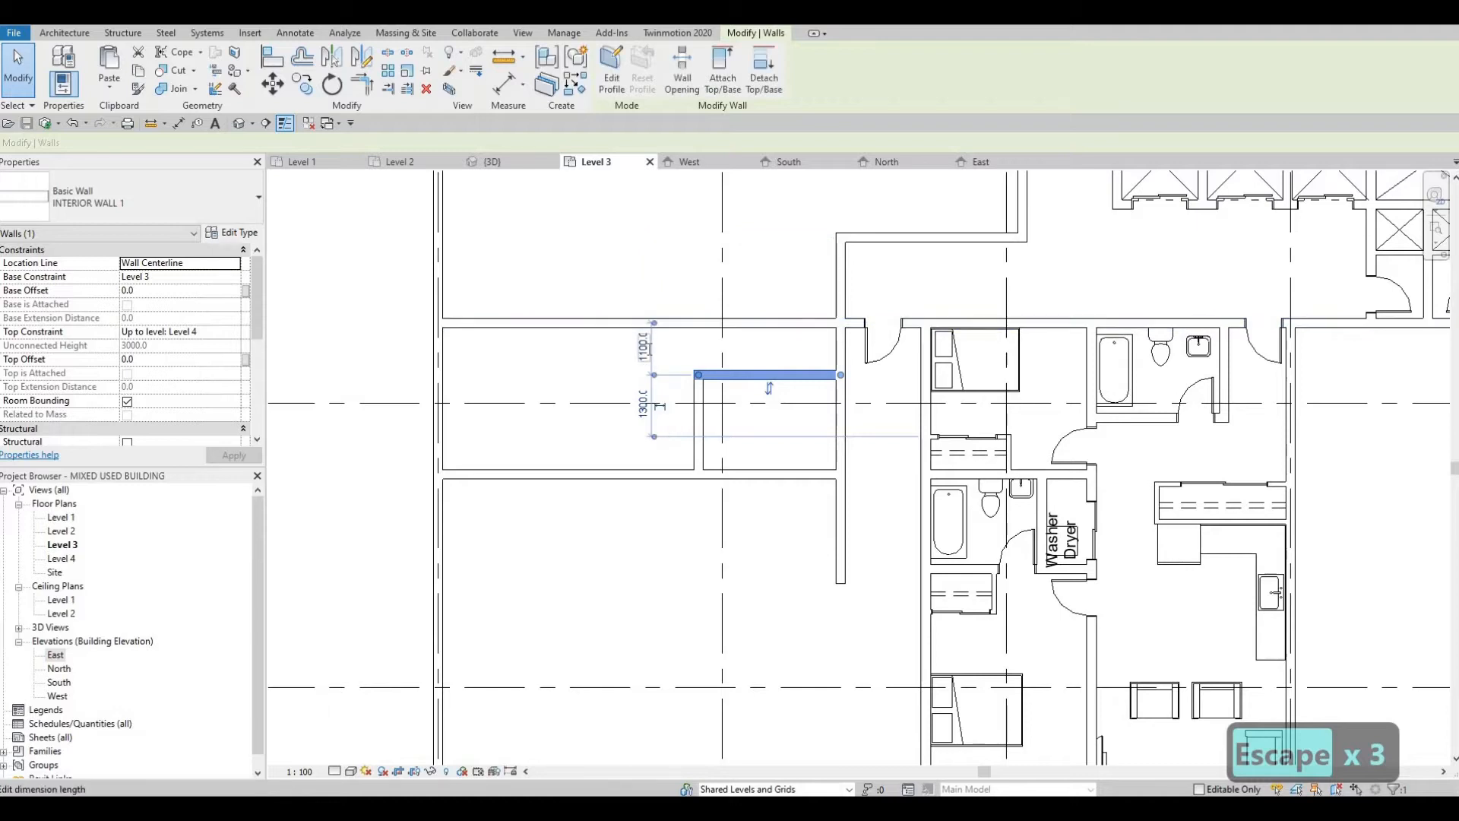
click(648, 349)
text(1400)
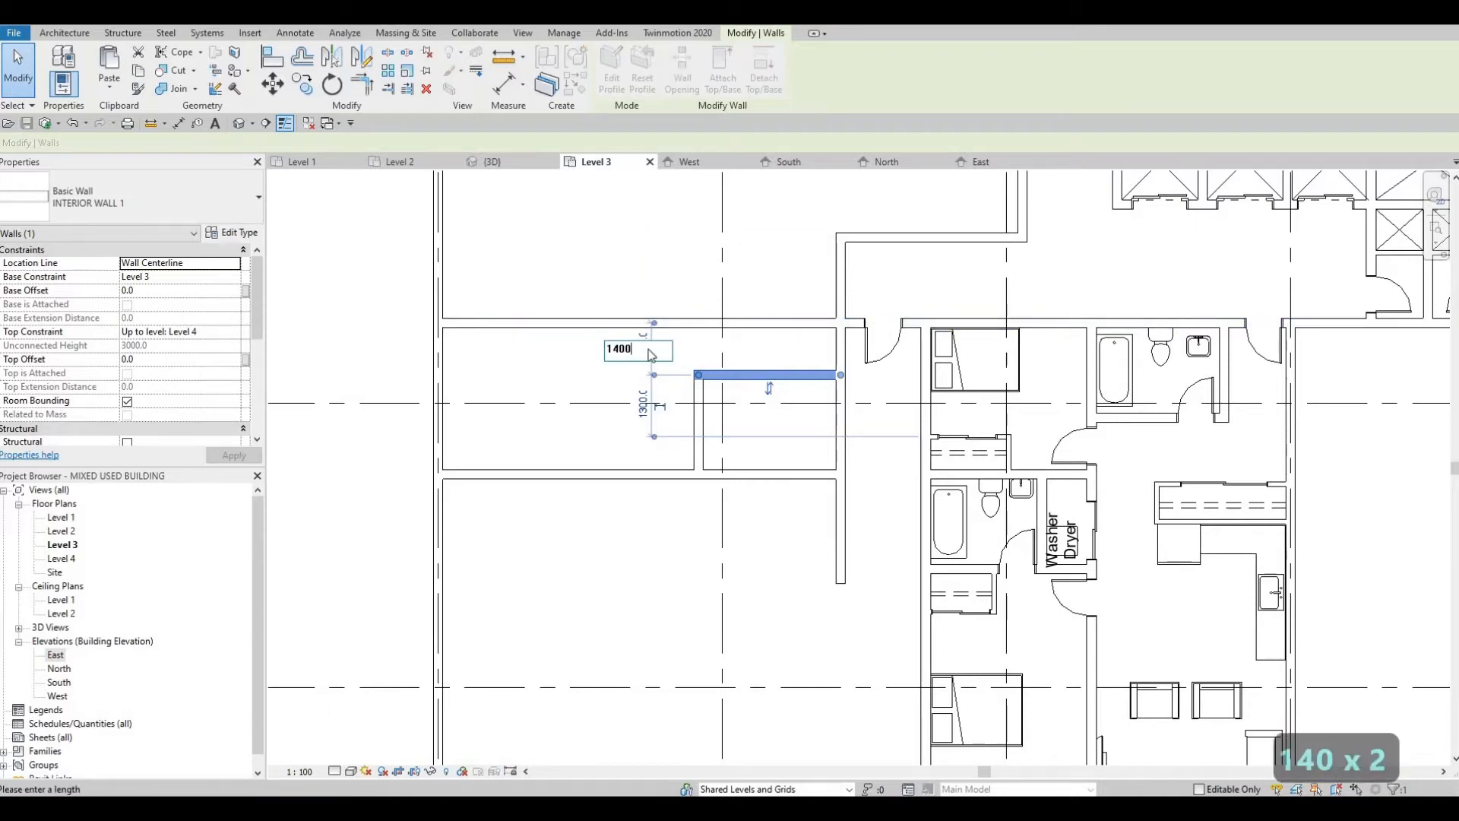
key(Return)
key(Escape)
key(Escape)
key(Escape)
key(Escape)
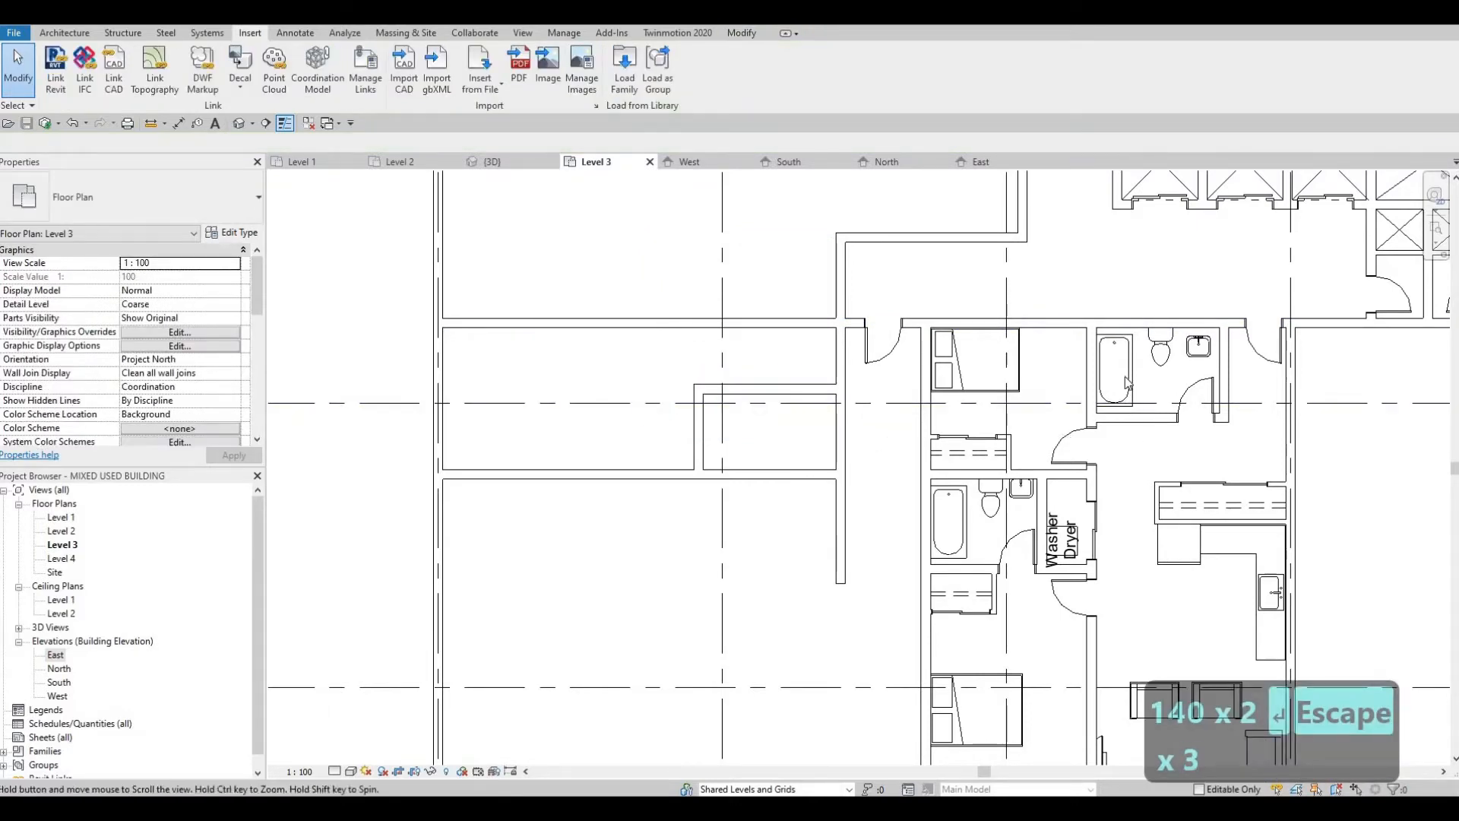
Step: Place an M_Tub-Rectangular-2D bathtub matching the neighbouring apartment's against the new bathroom's west wall
click(1100, 386)
key(c)
key(s)
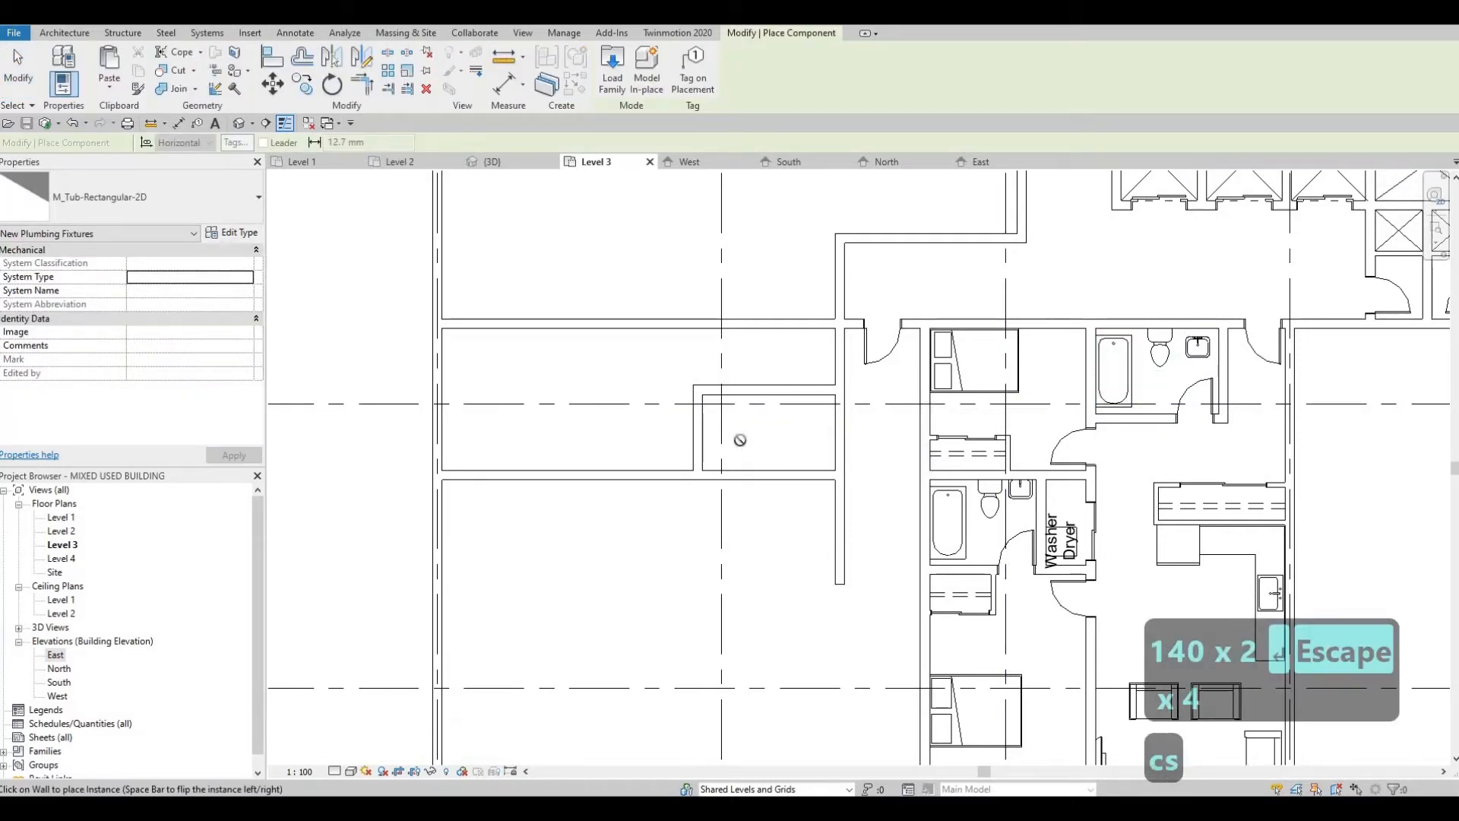
click(700, 429)
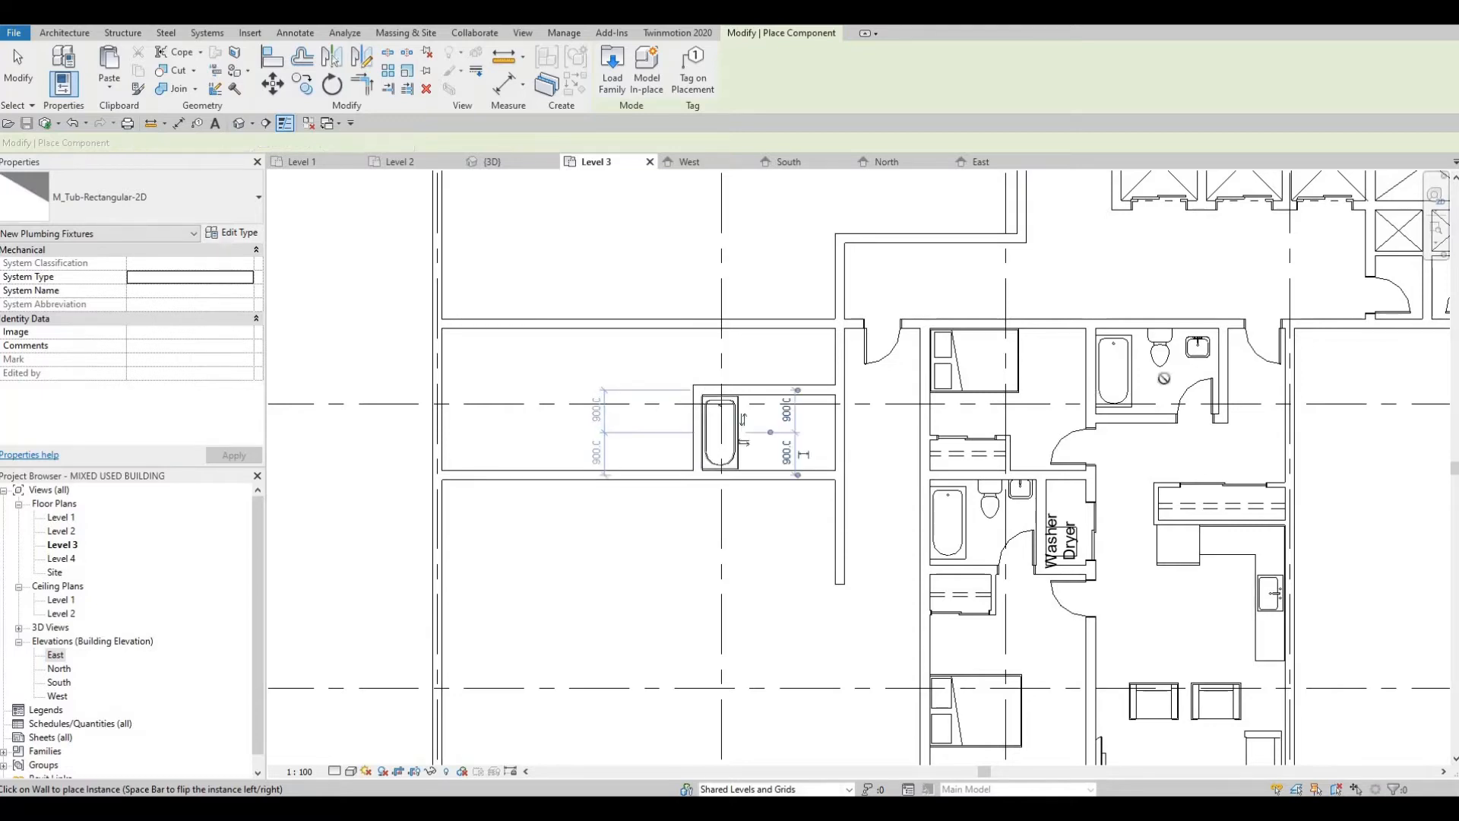
key(Escape)
key(Escape)
Step: Place an M_Toilet-Domestic-2D toilet on the new bathroom's south wall, just east of the bathtub
click(1161, 353)
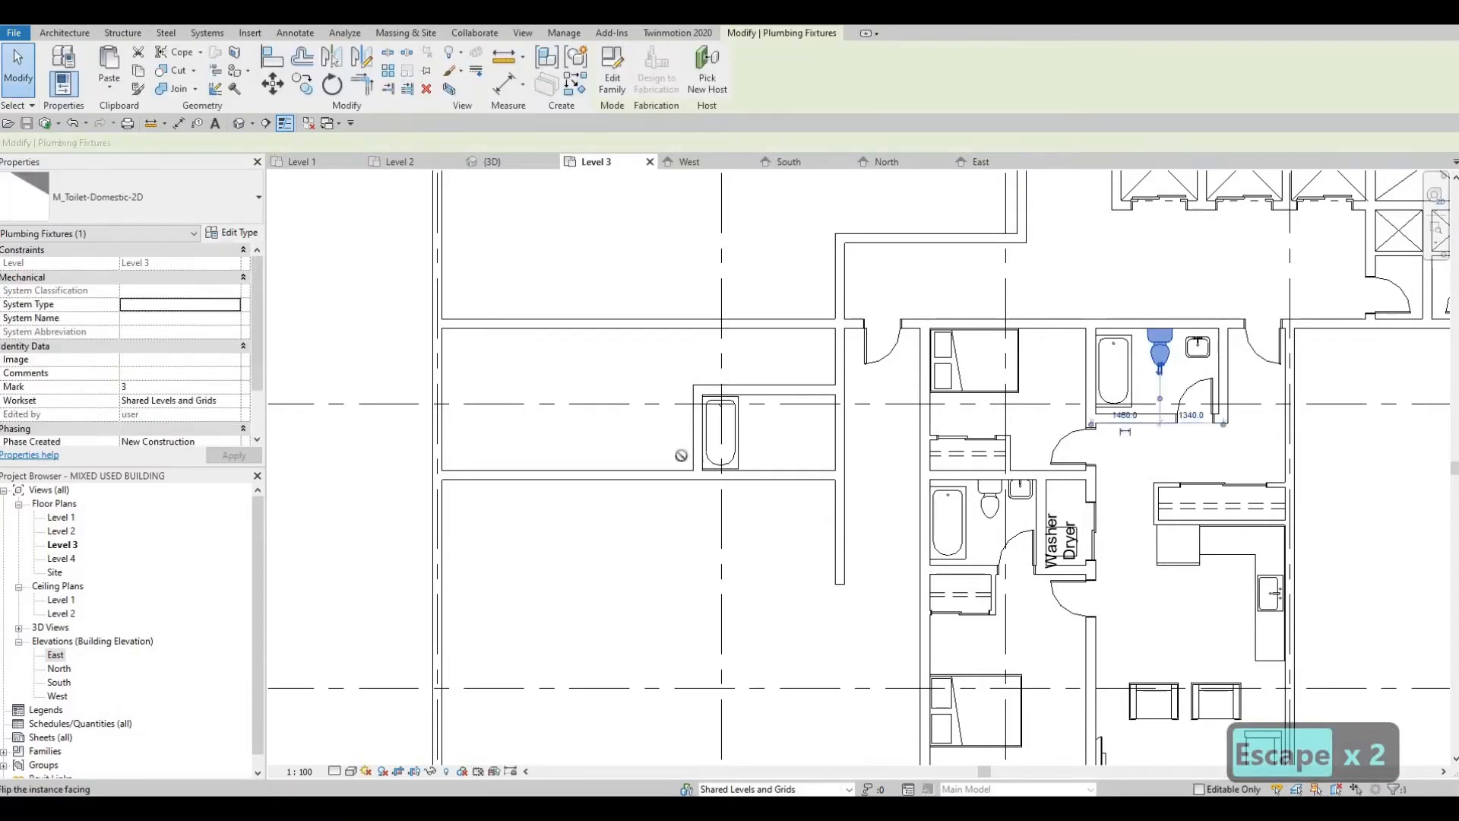
key(c)
key(s)
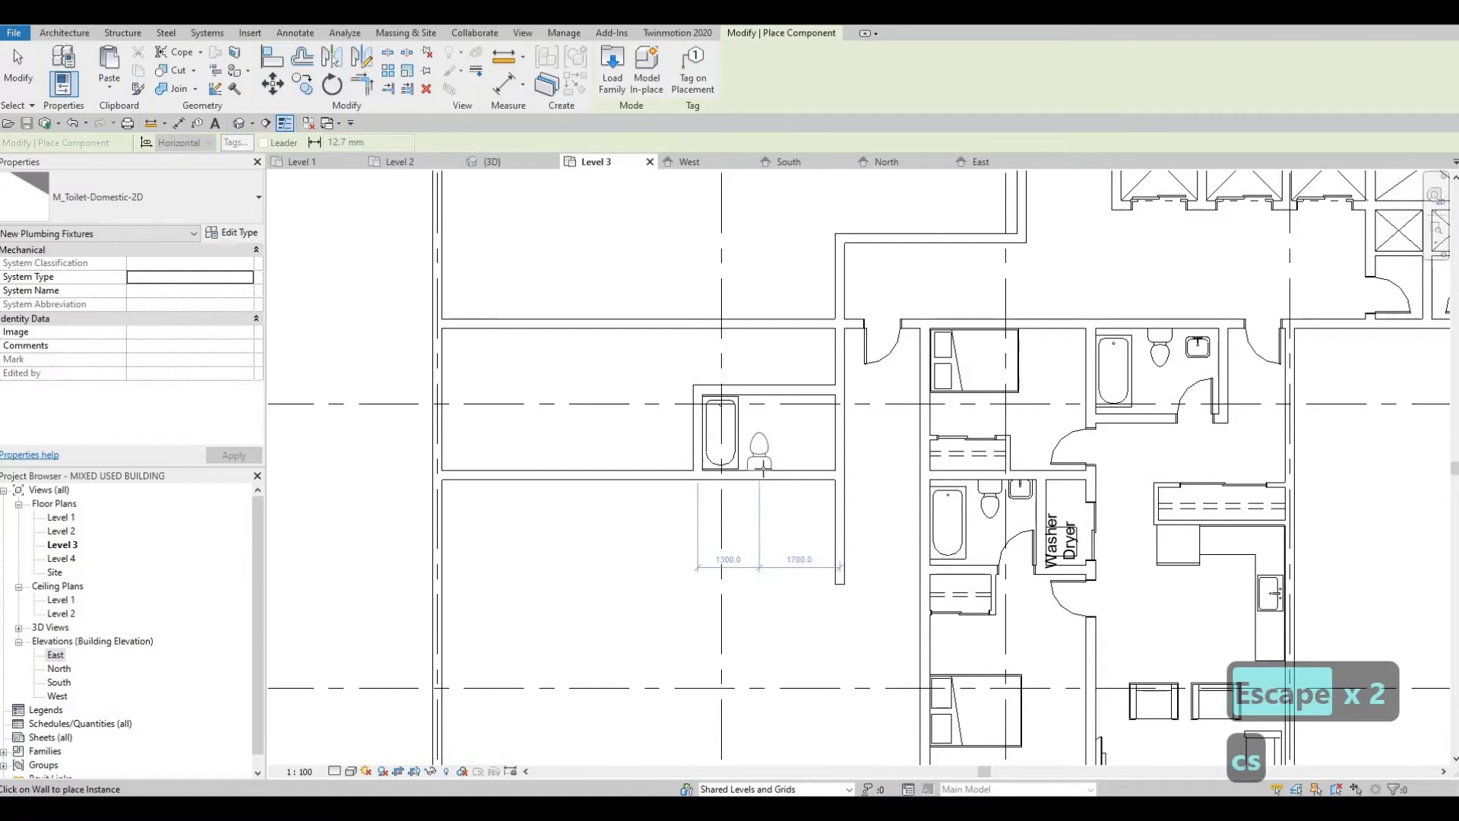
key(Escape)
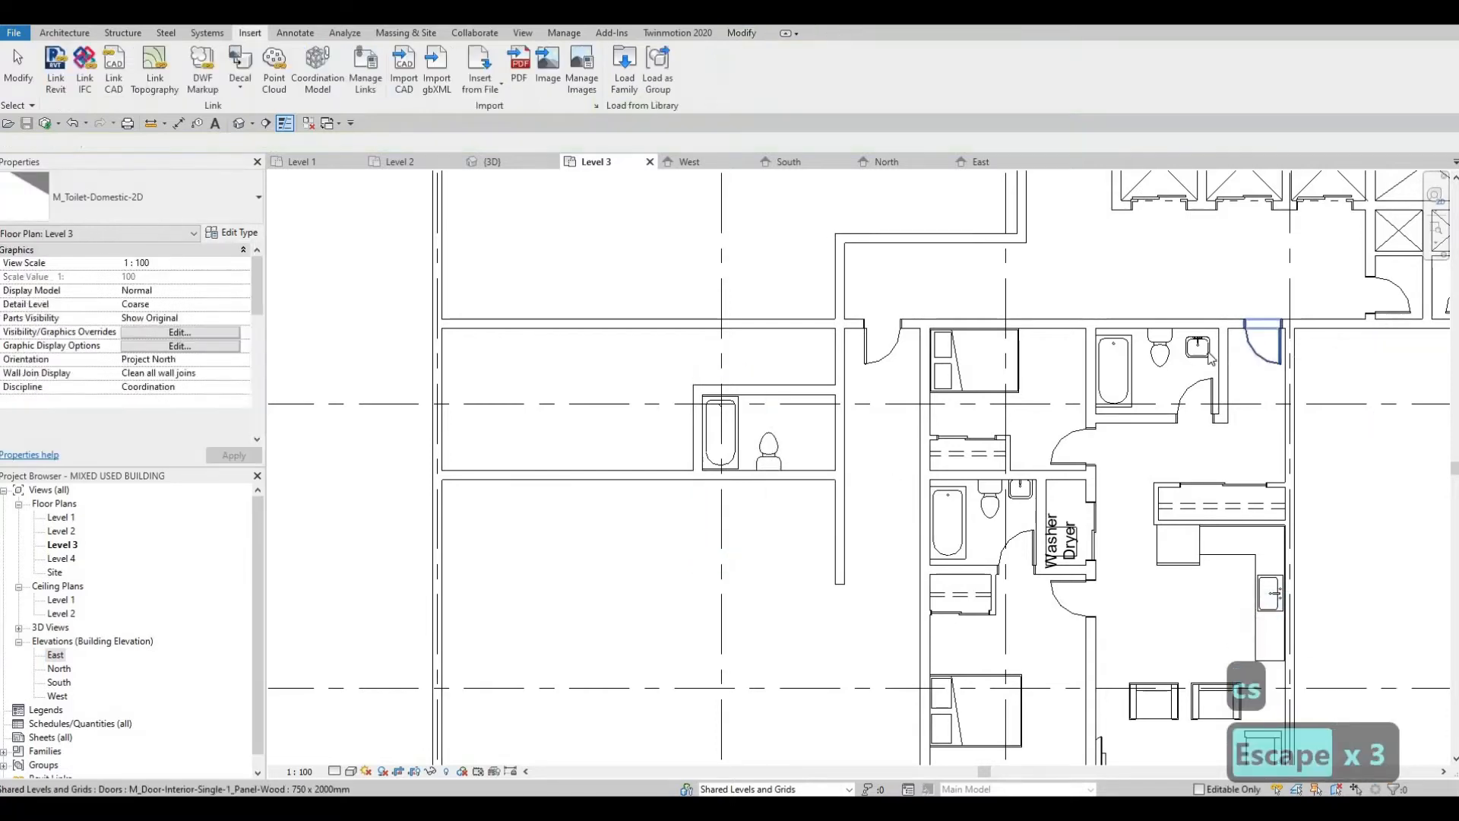
Step: Nudge the vanity sinks in the furnished apartment's two bathrooms closer to their north walls
click(1198, 347)
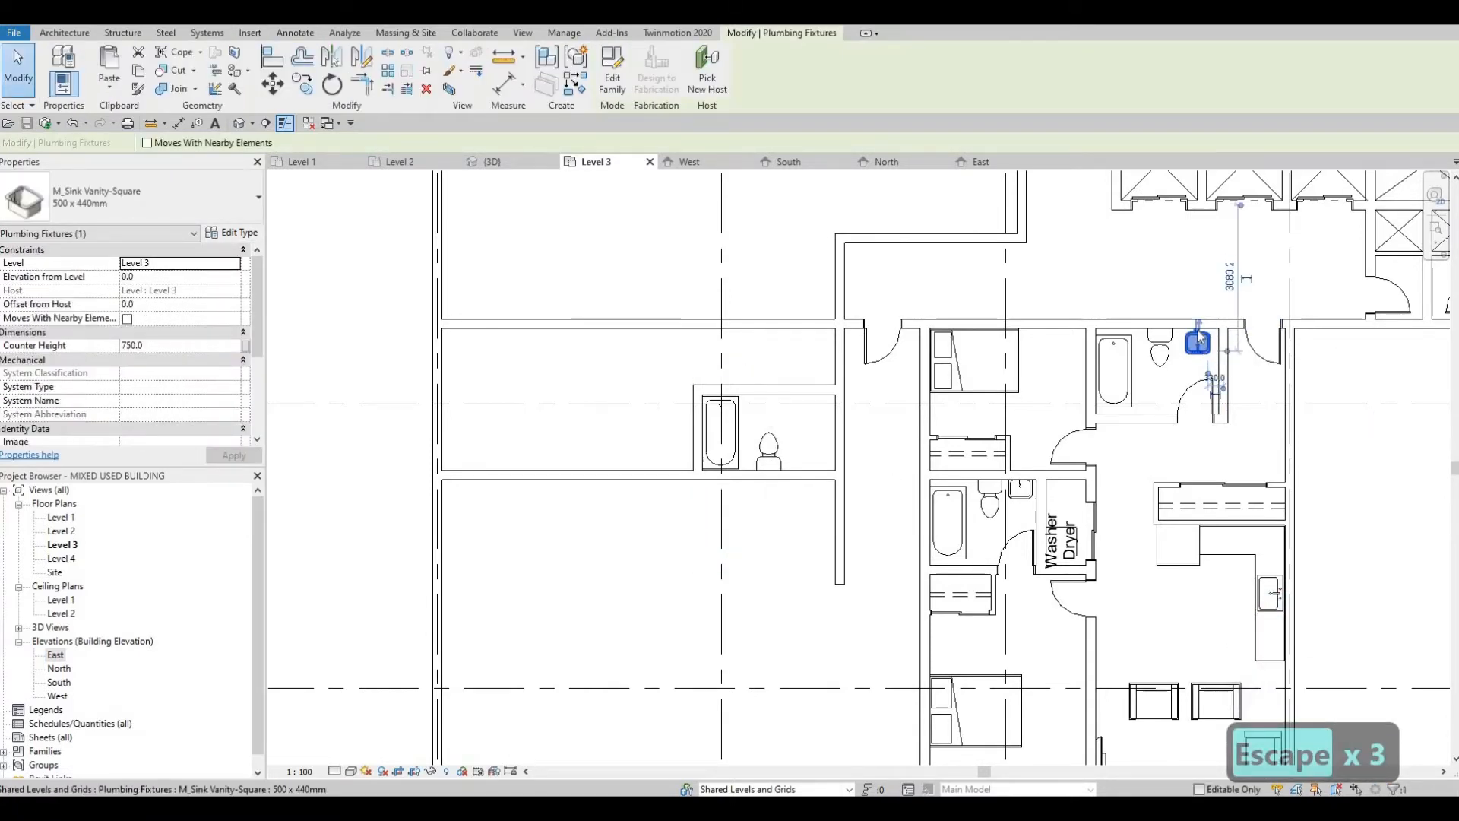
click(1199, 325)
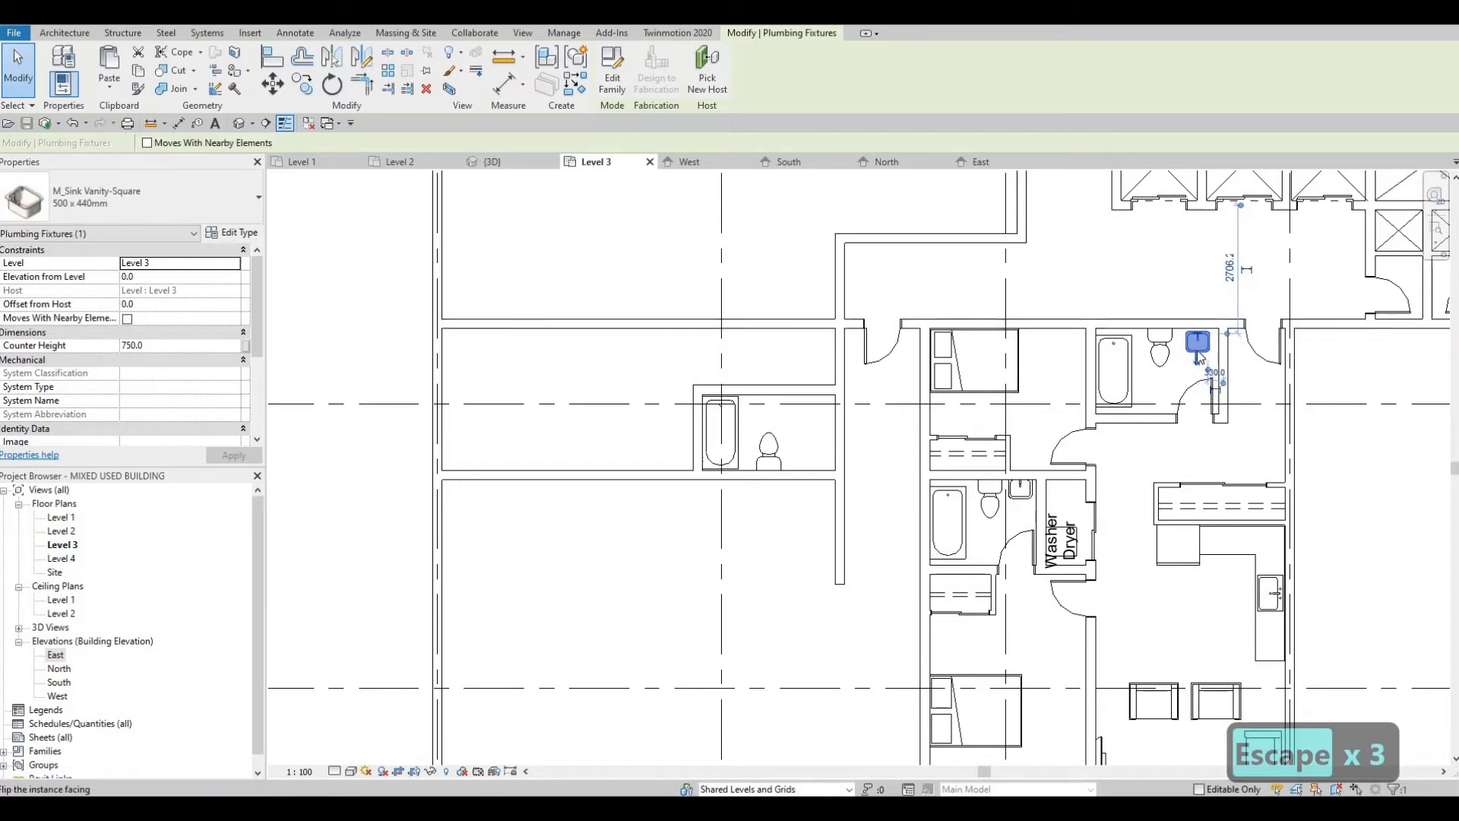
click(1022, 495)
key(Down)
key(Down)
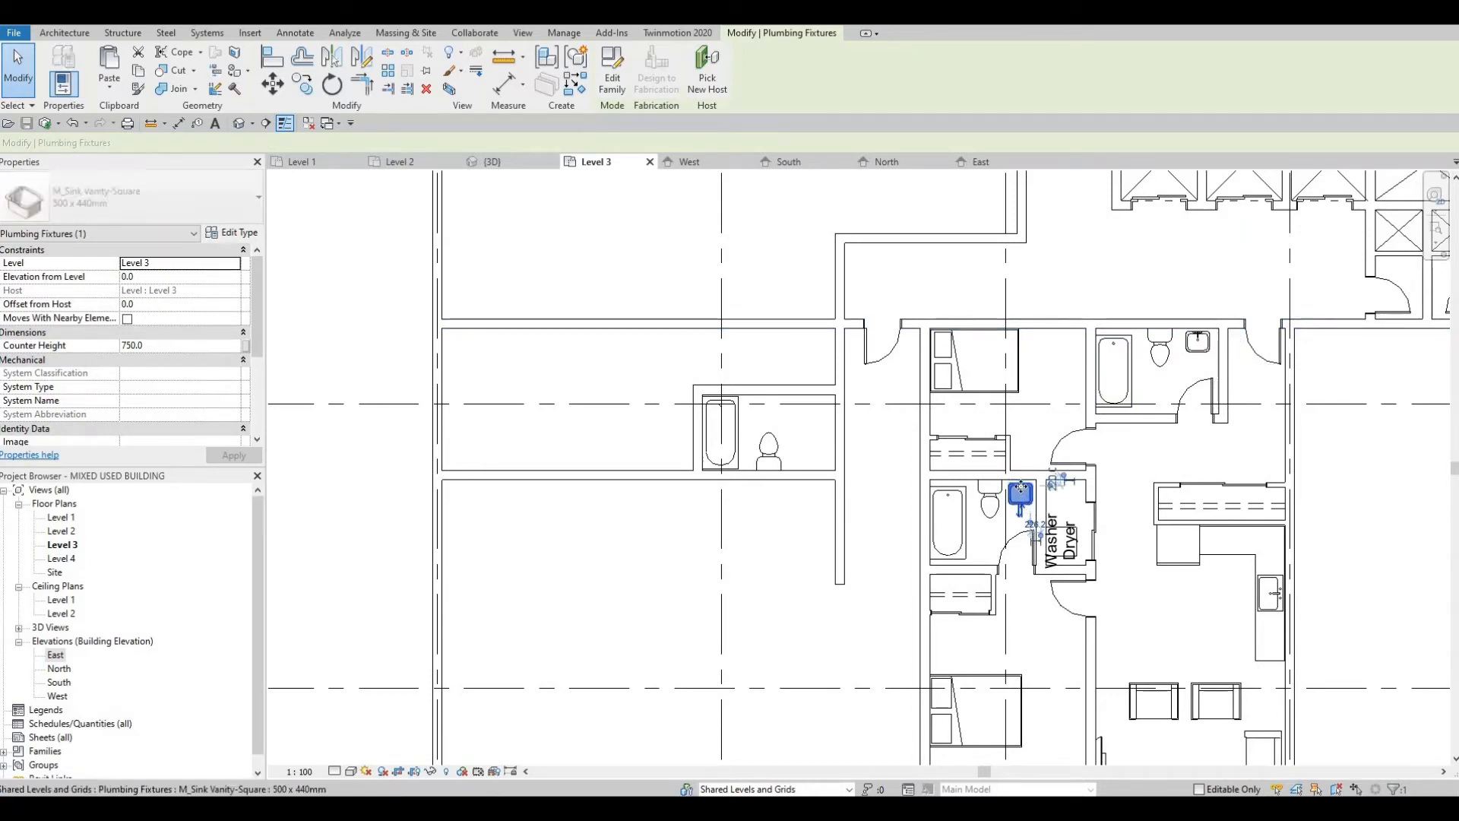
key(Up)
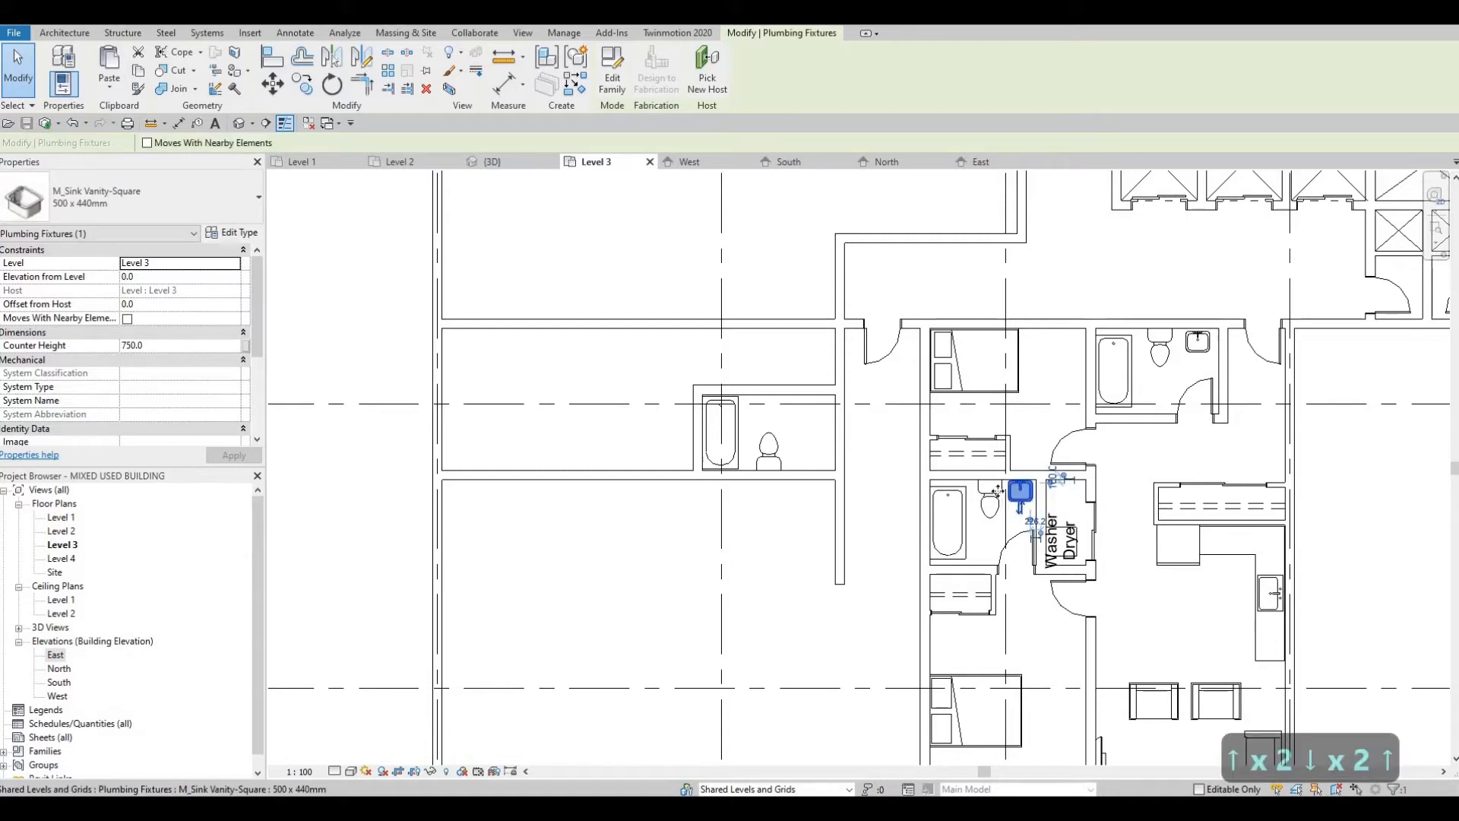
Step: Nudge the toilet in the furnished apartment's southern bathroom slightly west and fine-tune the adjacent sink's position
click(991, 494)
key(Left)
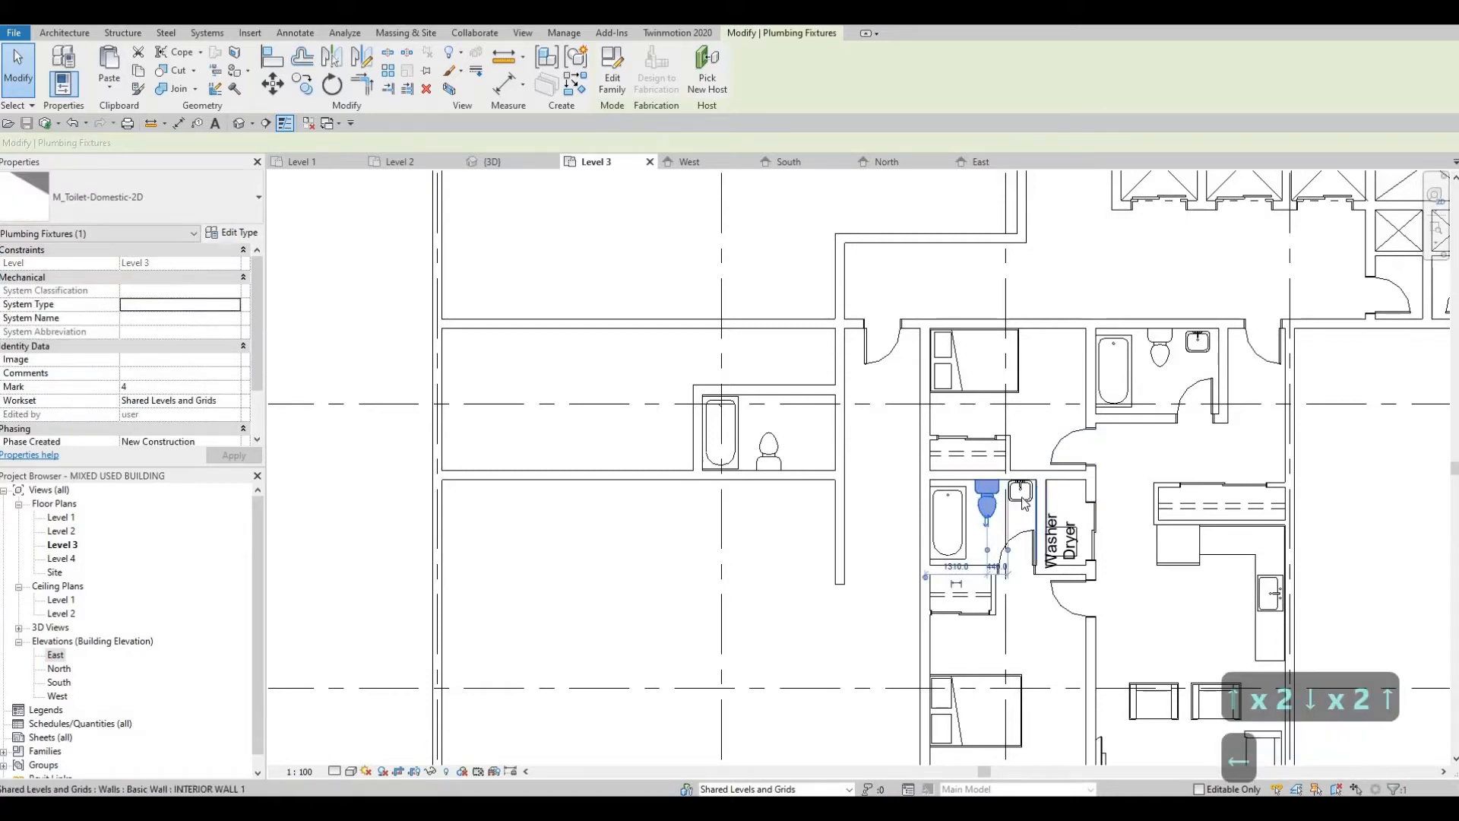
click(1024, 500)
key(Down)
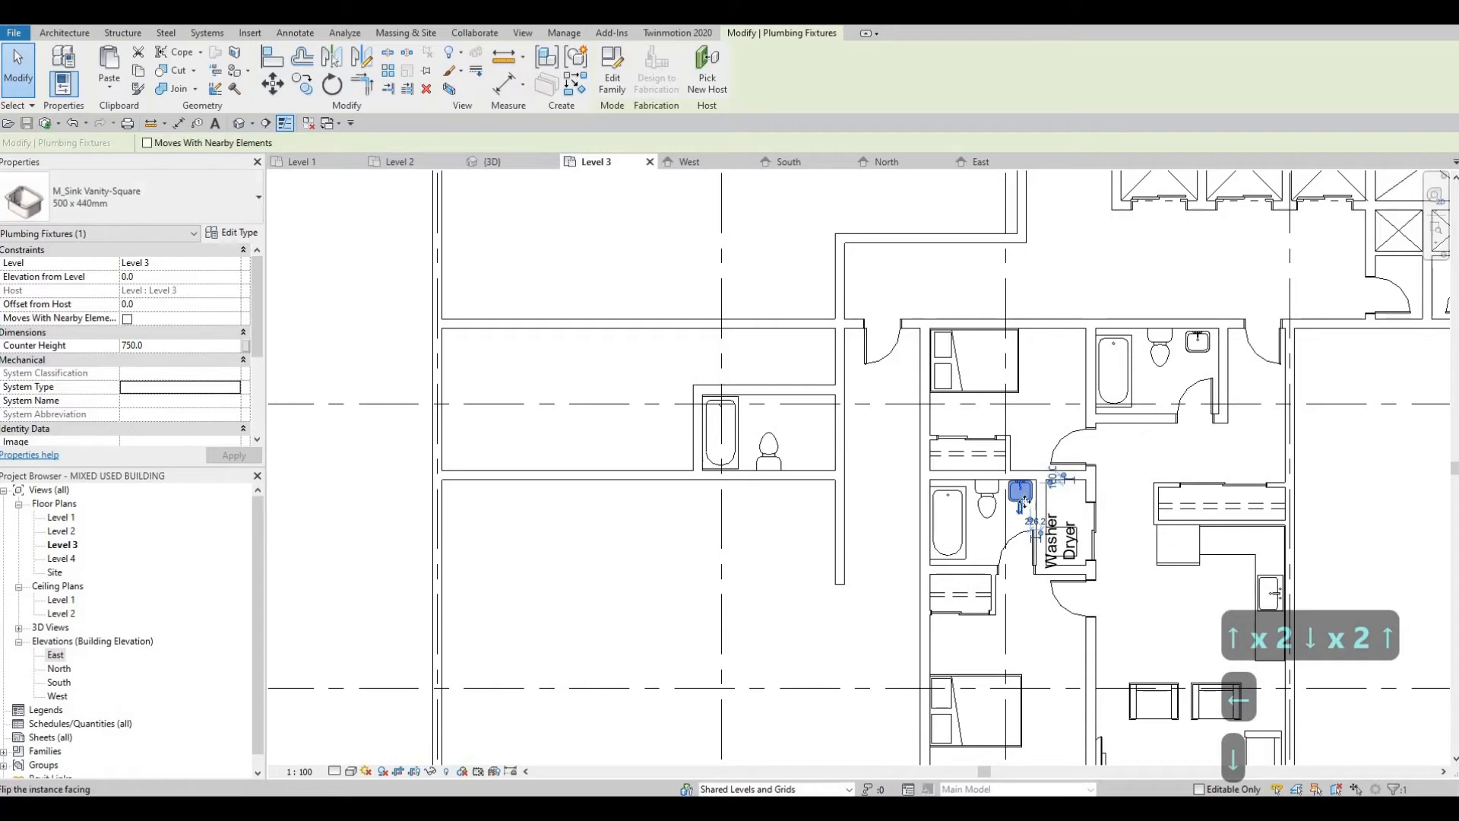
scroll(1024, 502, up, 4)
scroll(1296, 345, down, 1)
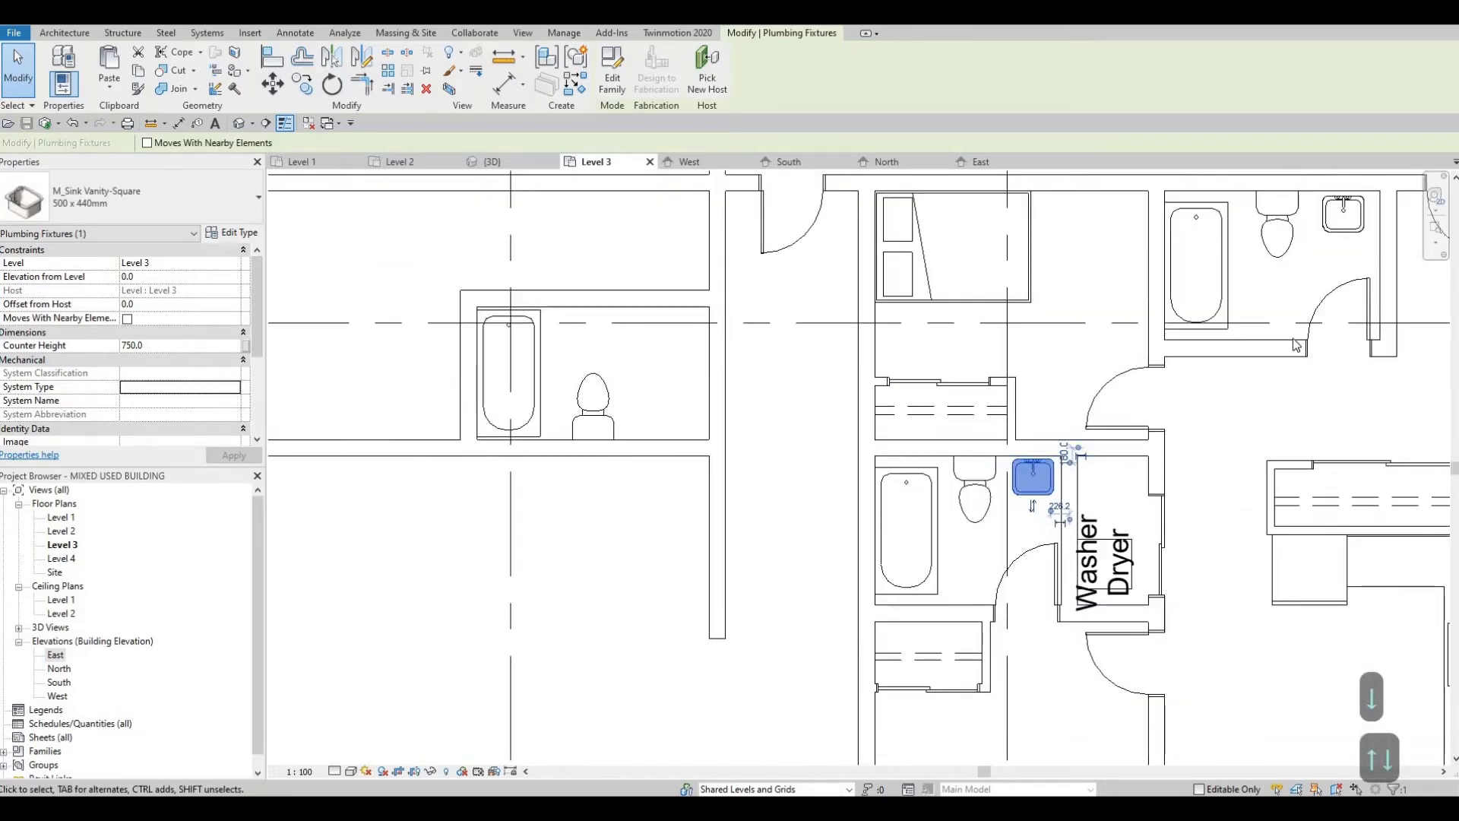
Step: Place a rotated M_Sink Vanity-Square 500 x 440mm sink east of the toilet, with its back toward the new bathroom's south wall
middle_drag(1296, 346, 1249, 447)
key(Escape)
key(Escape)
click(1292, 326)
key(c)
key(s)
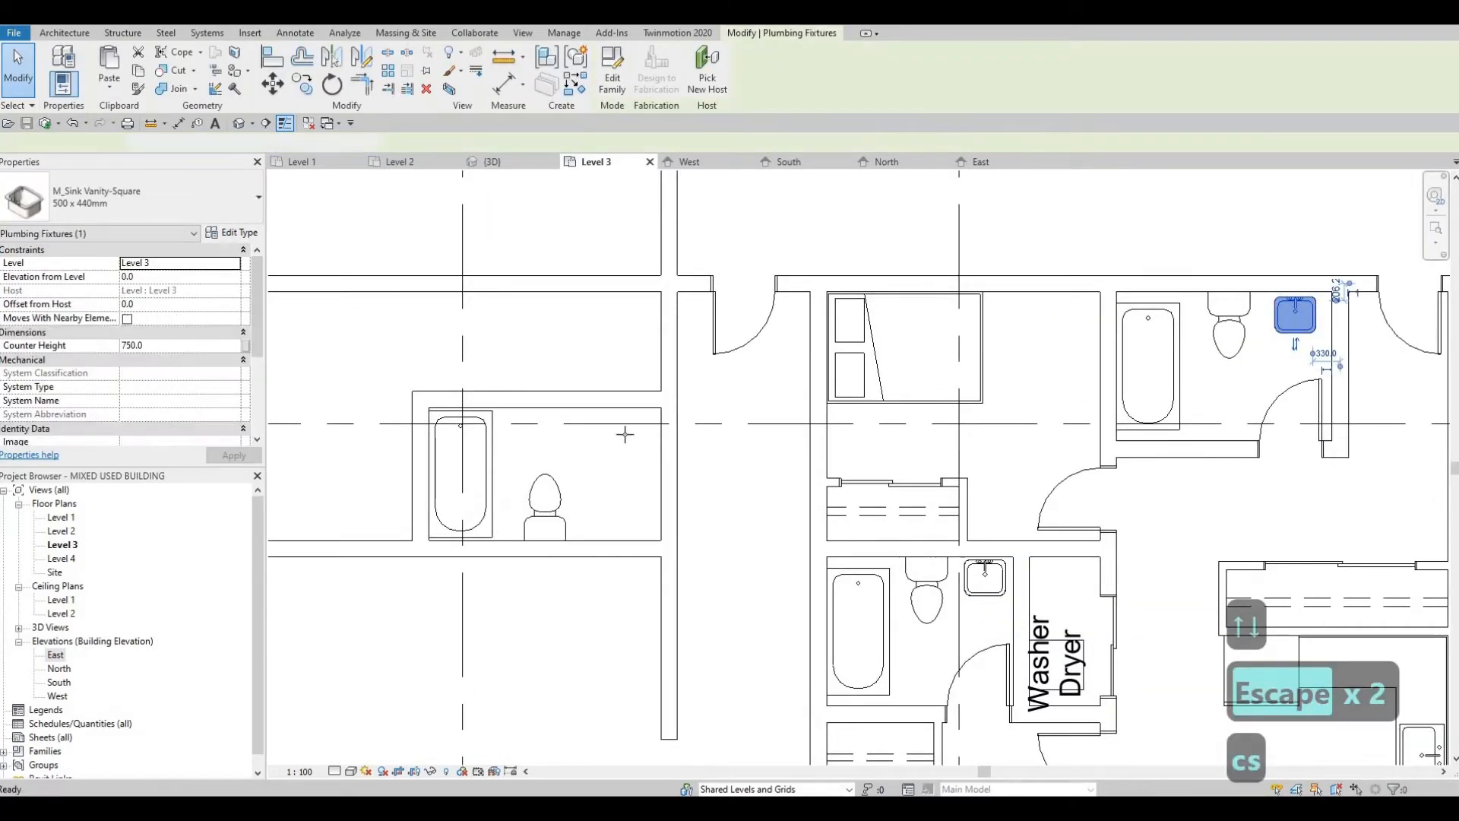
scroll(617, 471, up, 2)
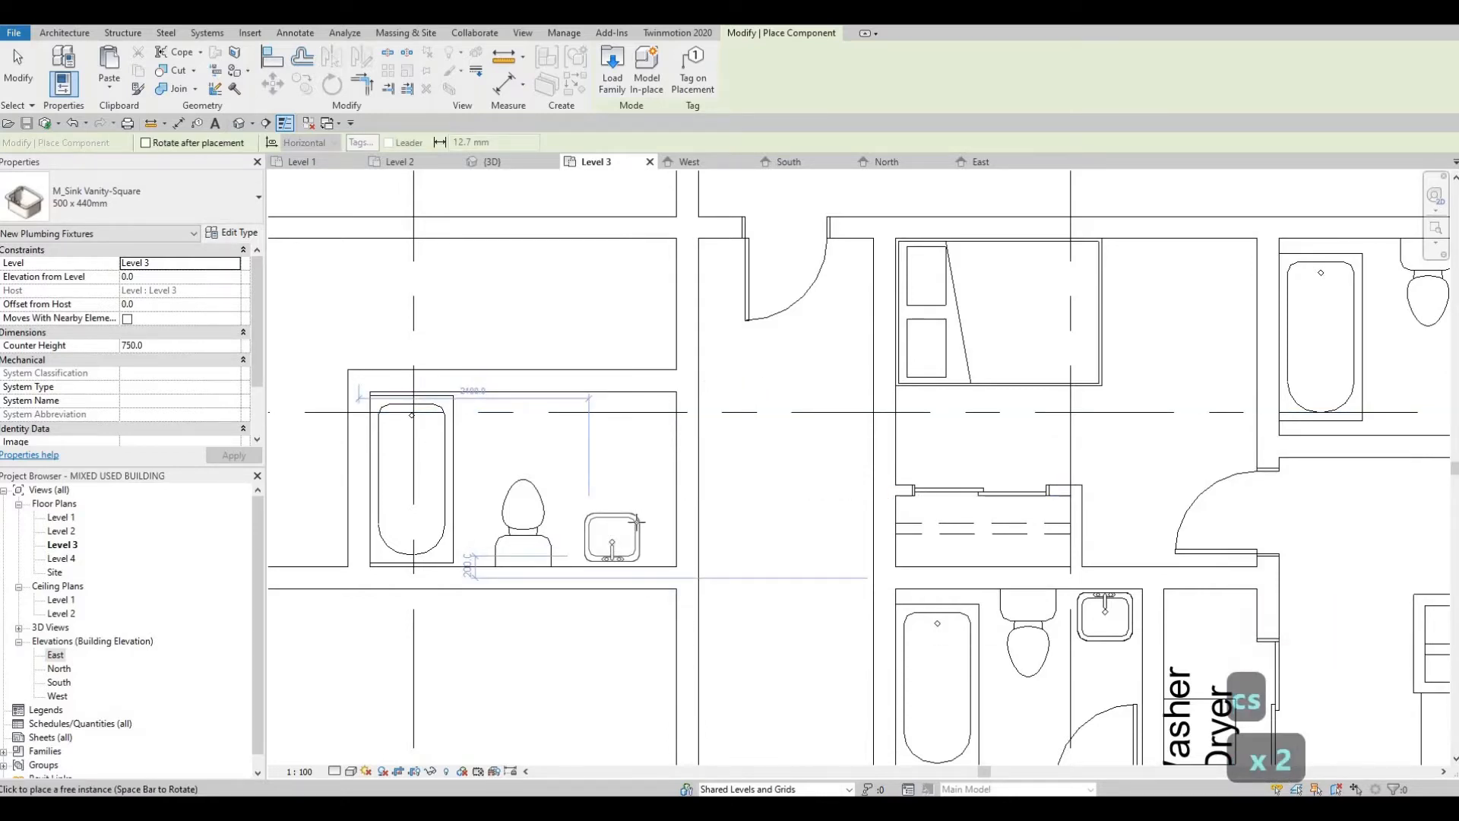
key(Escape)
key(Escape)
key(Escape)
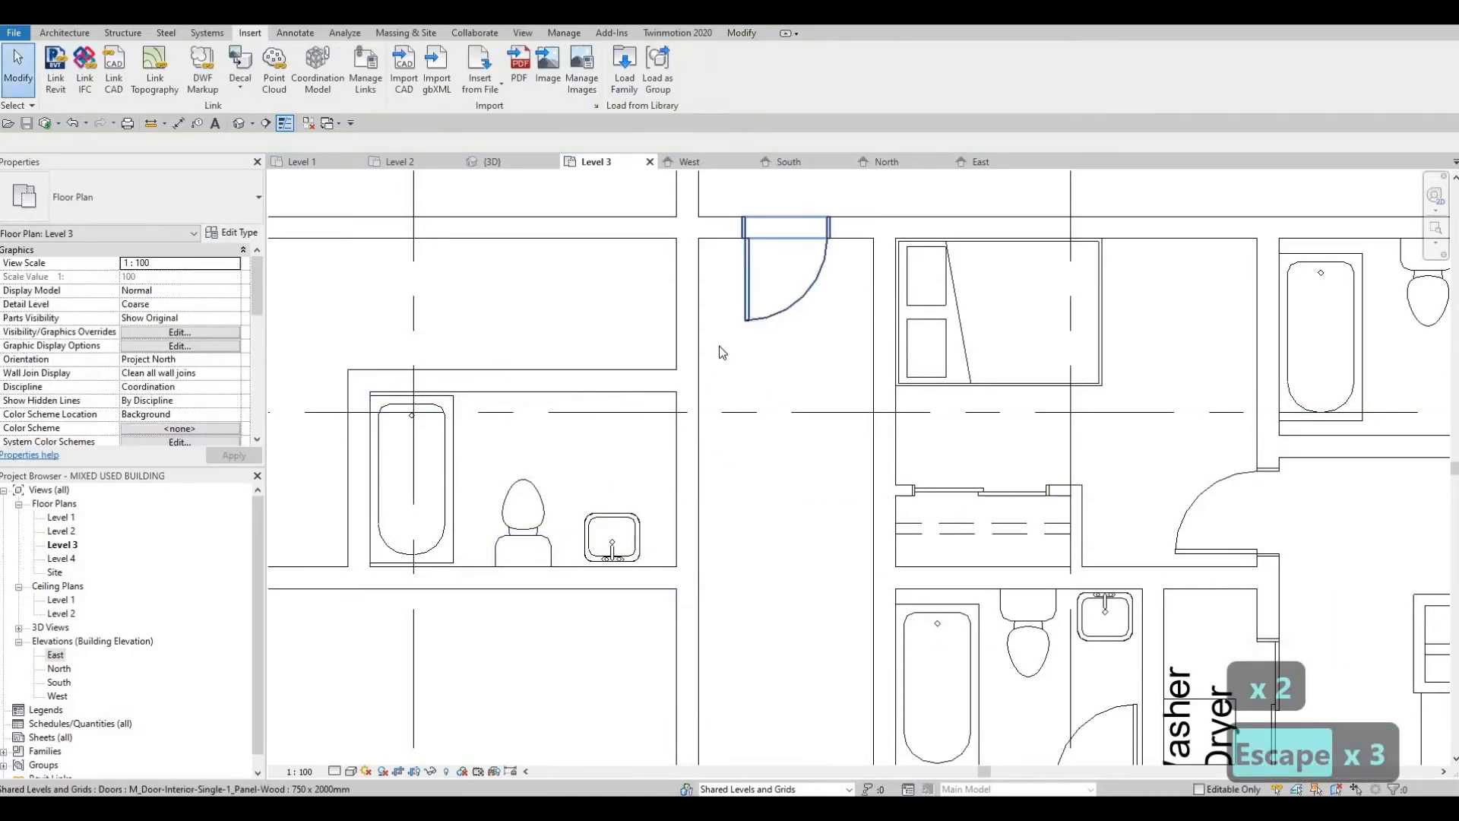
Step: Place a 750 x 2000mm M_Door-Interior-Single-1_Panel-Wood door in the new bathroom's east wall, swinging into the bathroom
click(771, 313)
key(c)
key(s)
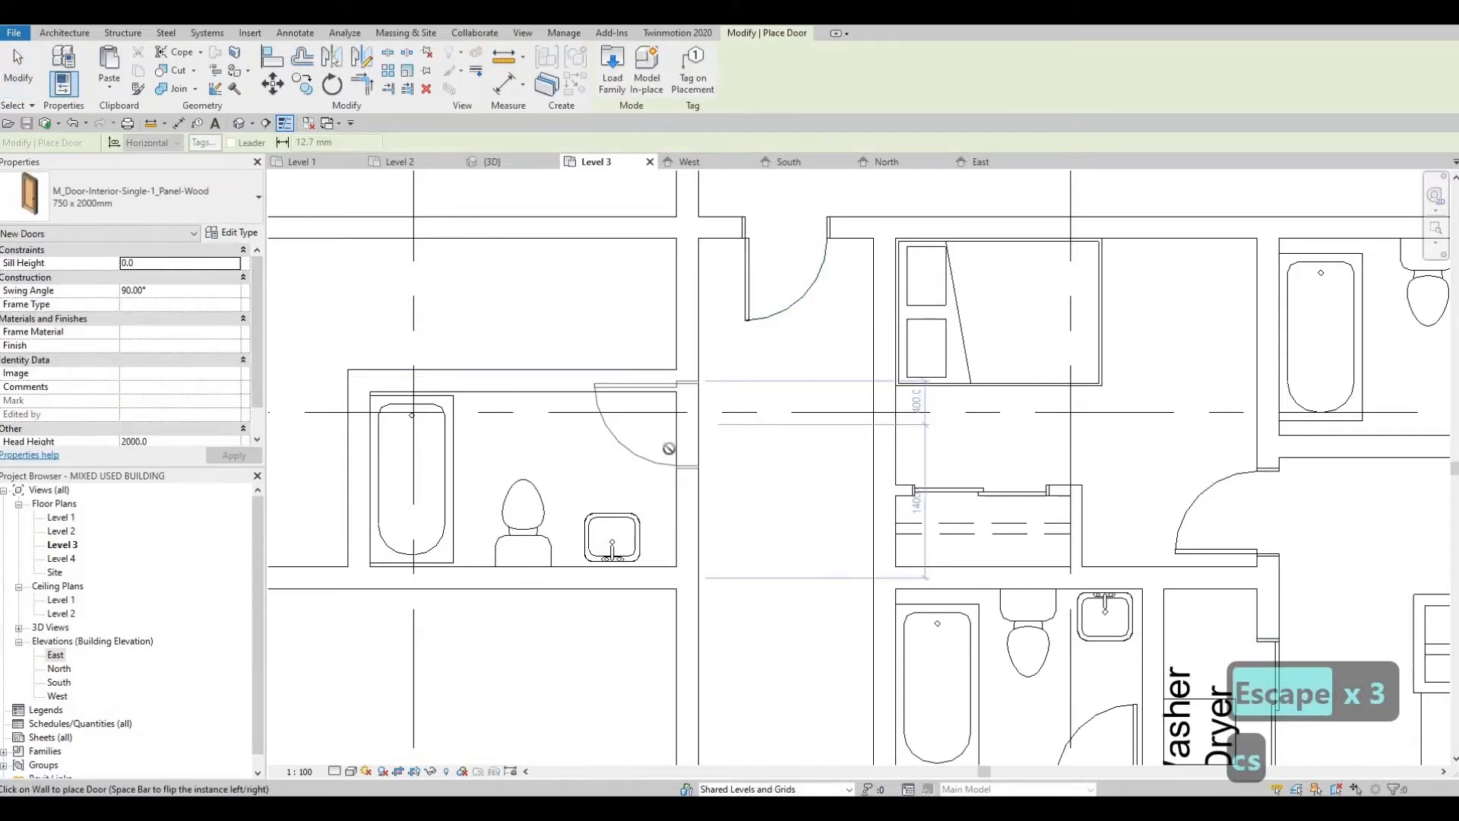
click(677, 448)
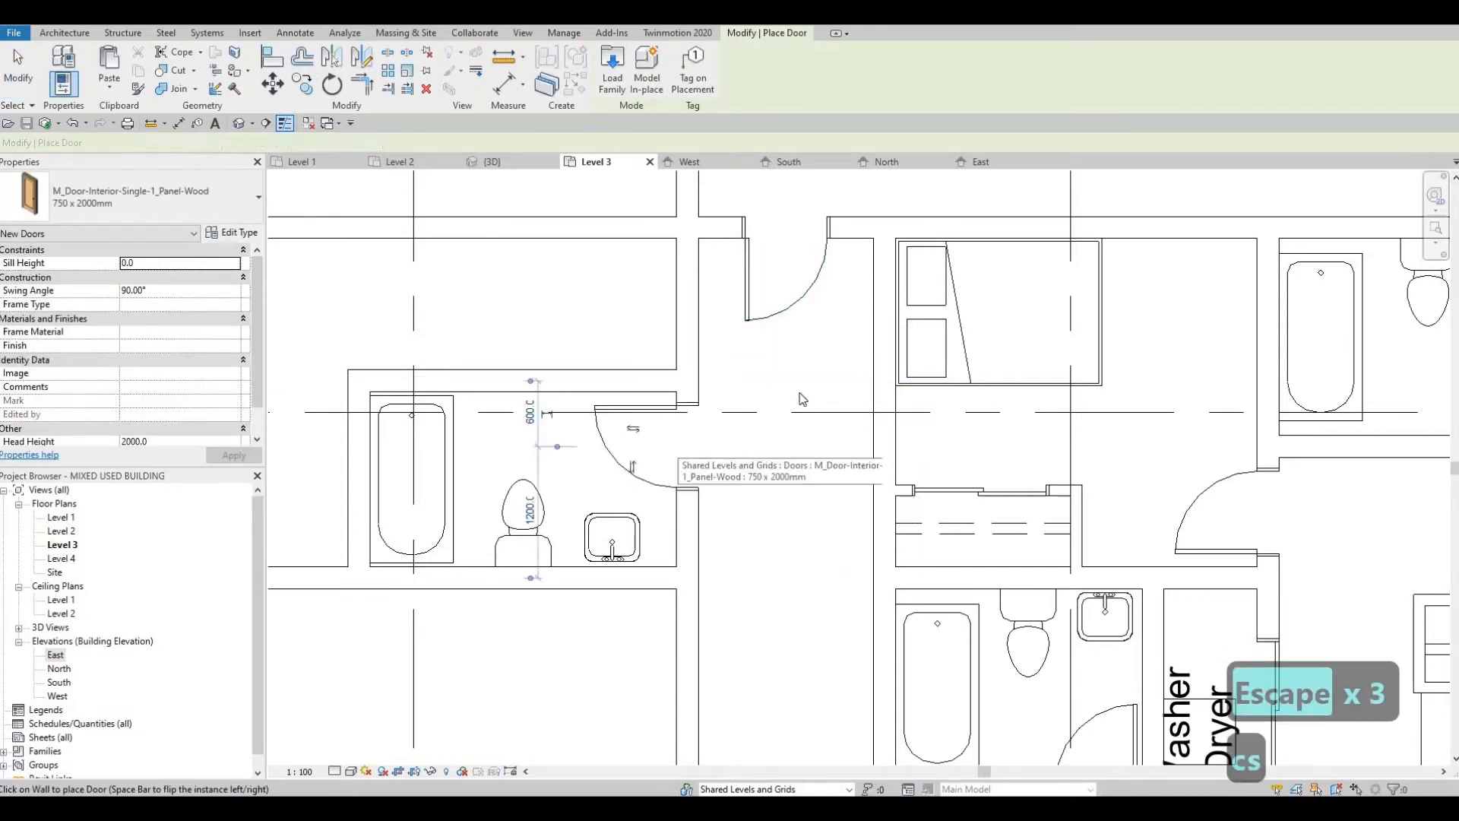
key(Escape)
key(Escape)
scroll(824, 476, down, 2)
scroll(836, 337, down, 1)
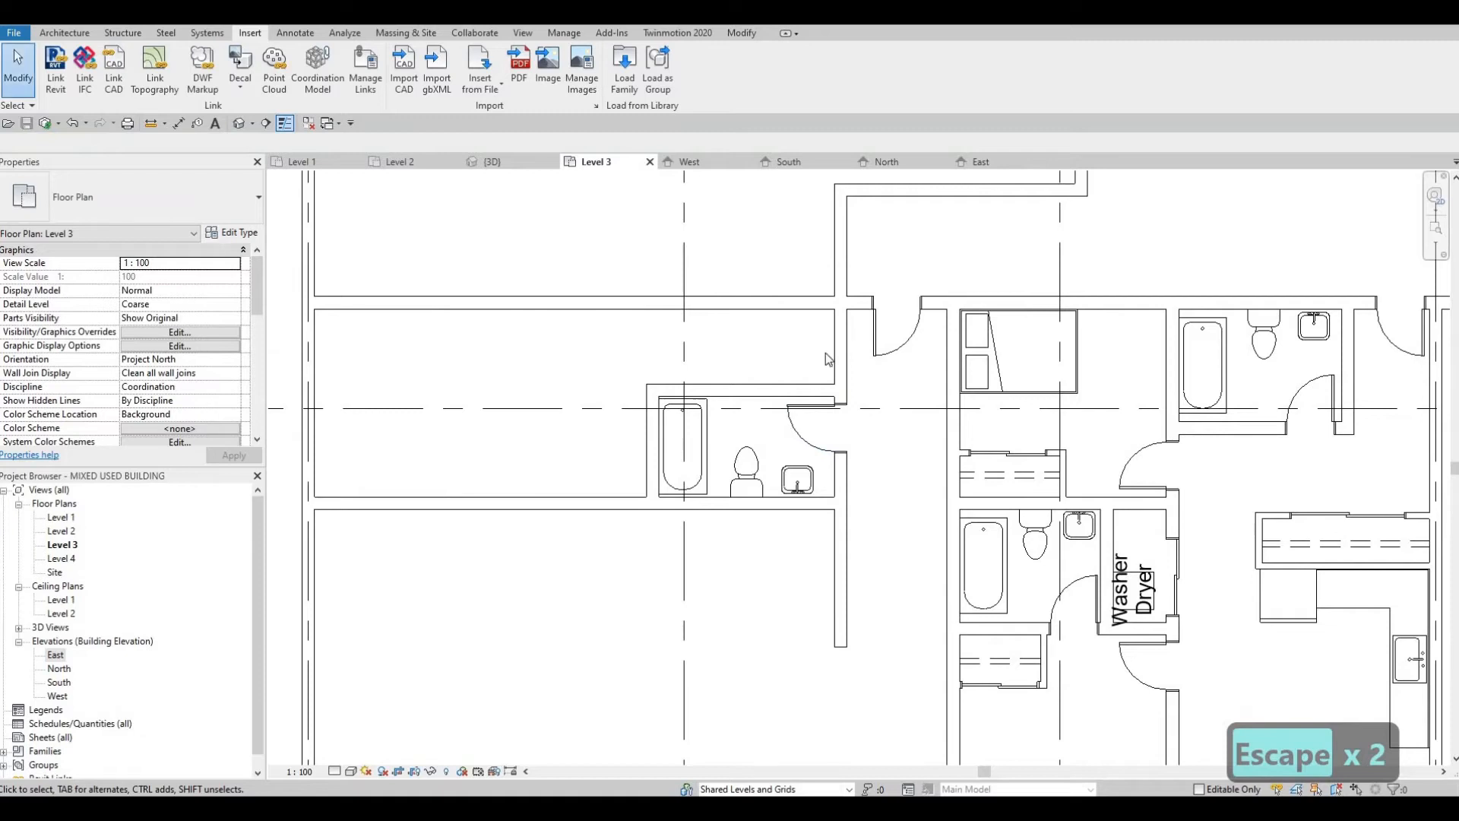
Step: Split the long vertical wall between the unit's north wall and the new bathroom's north wall
scroll(811, 366, up, 2)
key(Escape)
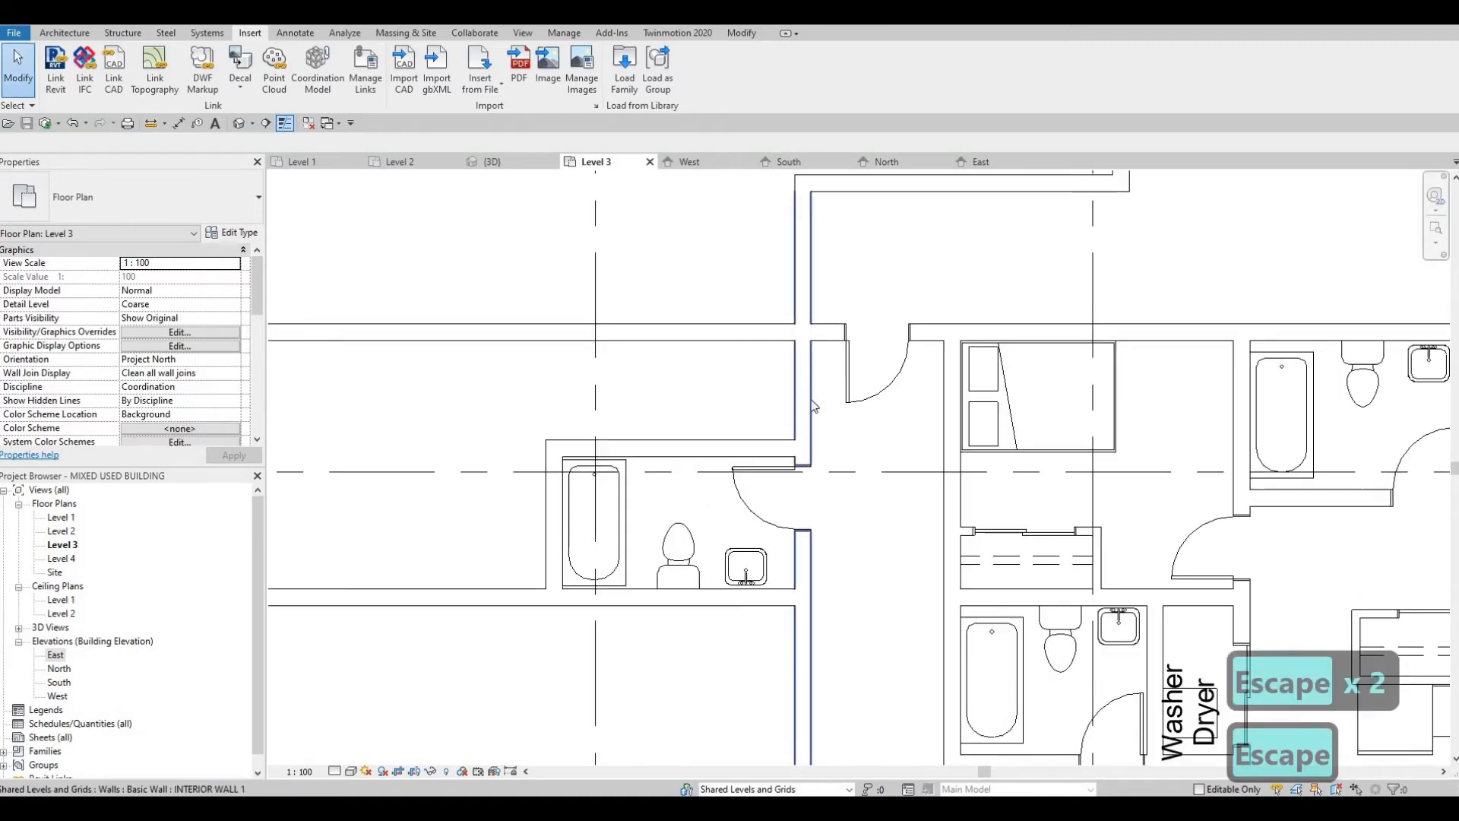
click(813, 407)
key(Escape)
middle_drag(813, 406, 782, 439)
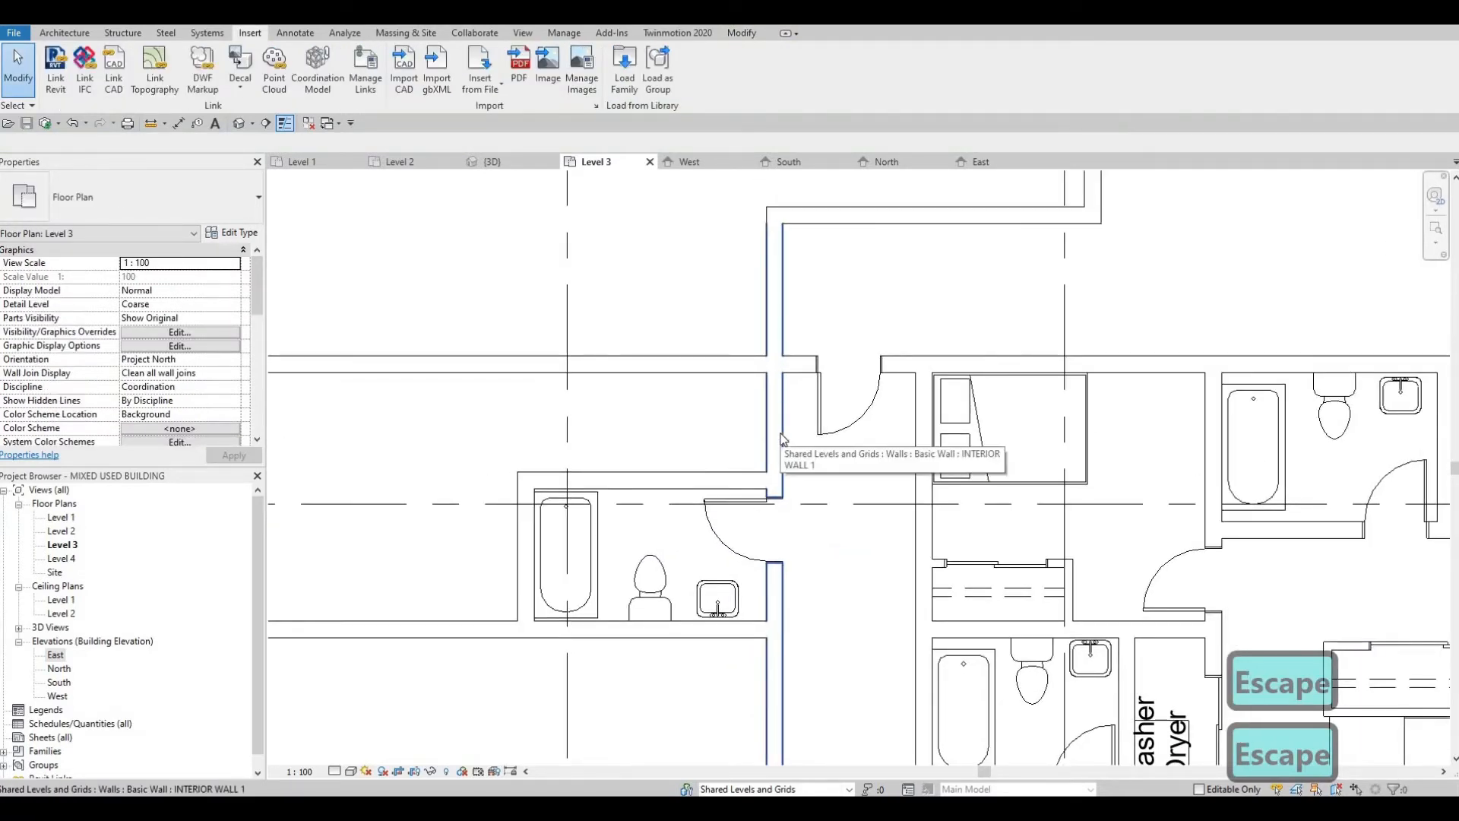
key(s)
key(l)
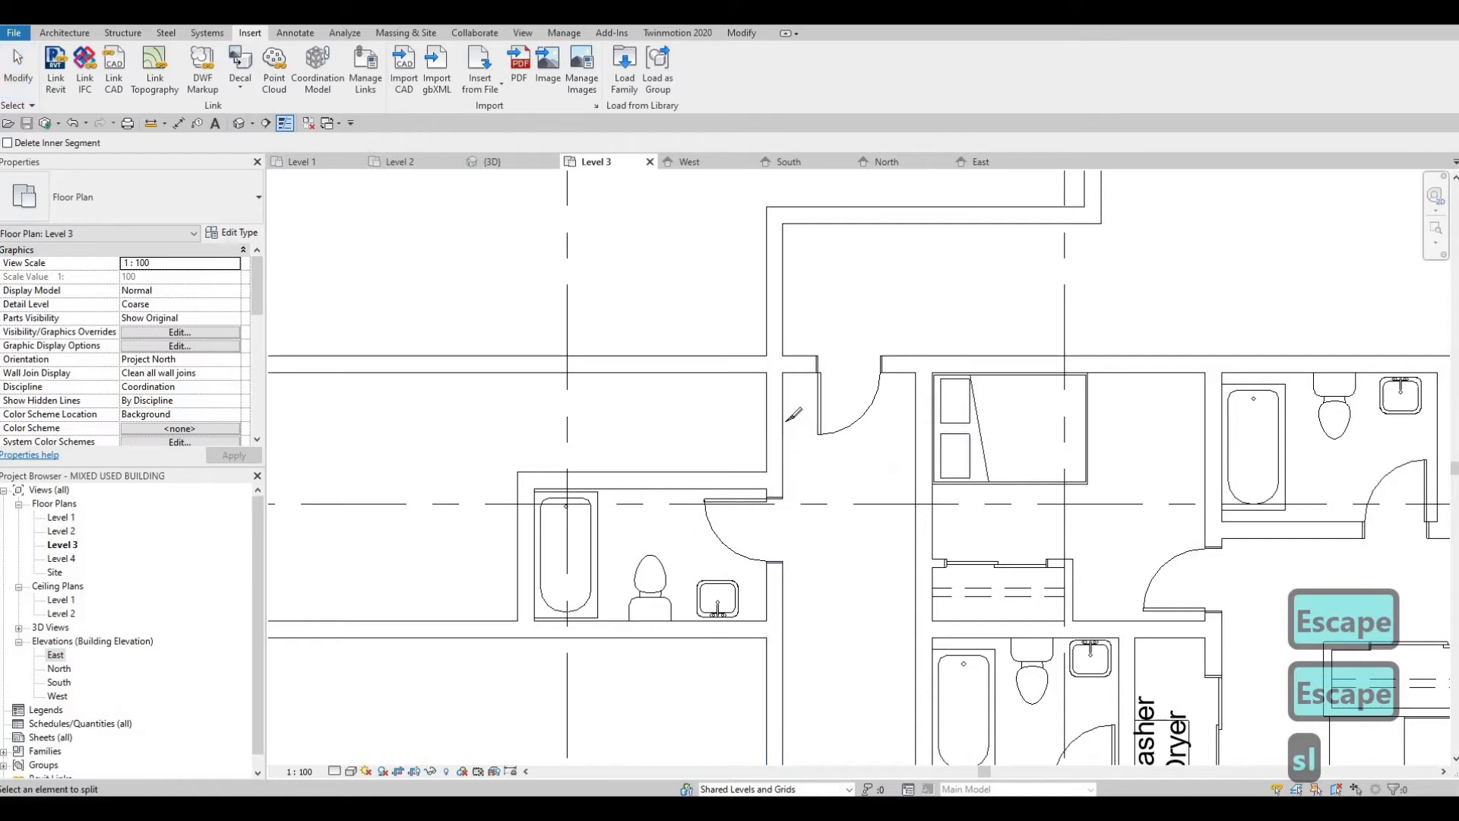
key(Escape)
key(Escape)
key(Escape)
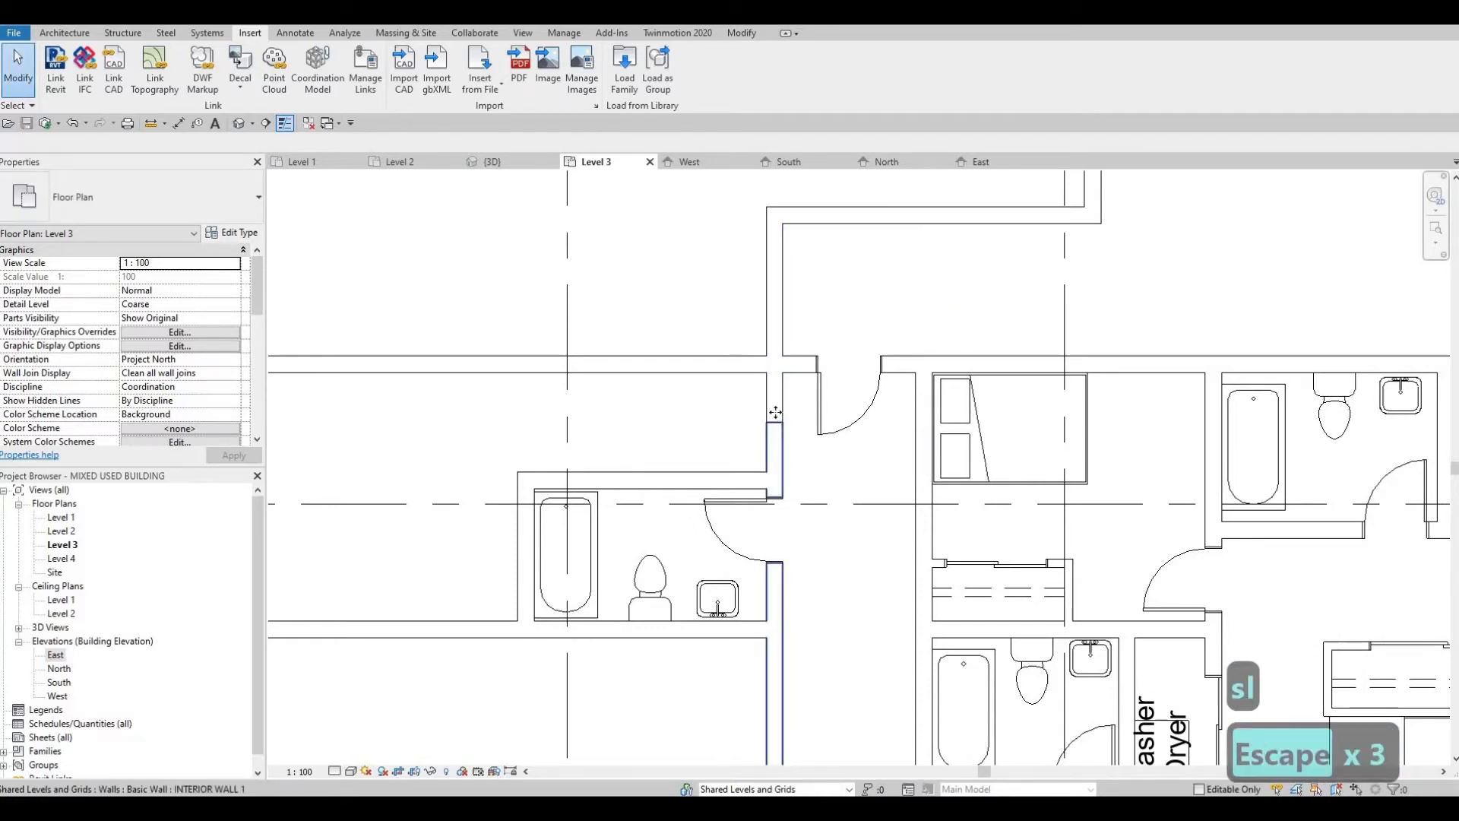
Step: Try to shorten the upper wall segment to the unit's north wall, and undo the skewed result
click(778, 407)
mouse_move(775, 422)
mouse_down()
mouse_move(778, 378)
mouse_move(767, 435)
mouse_up()
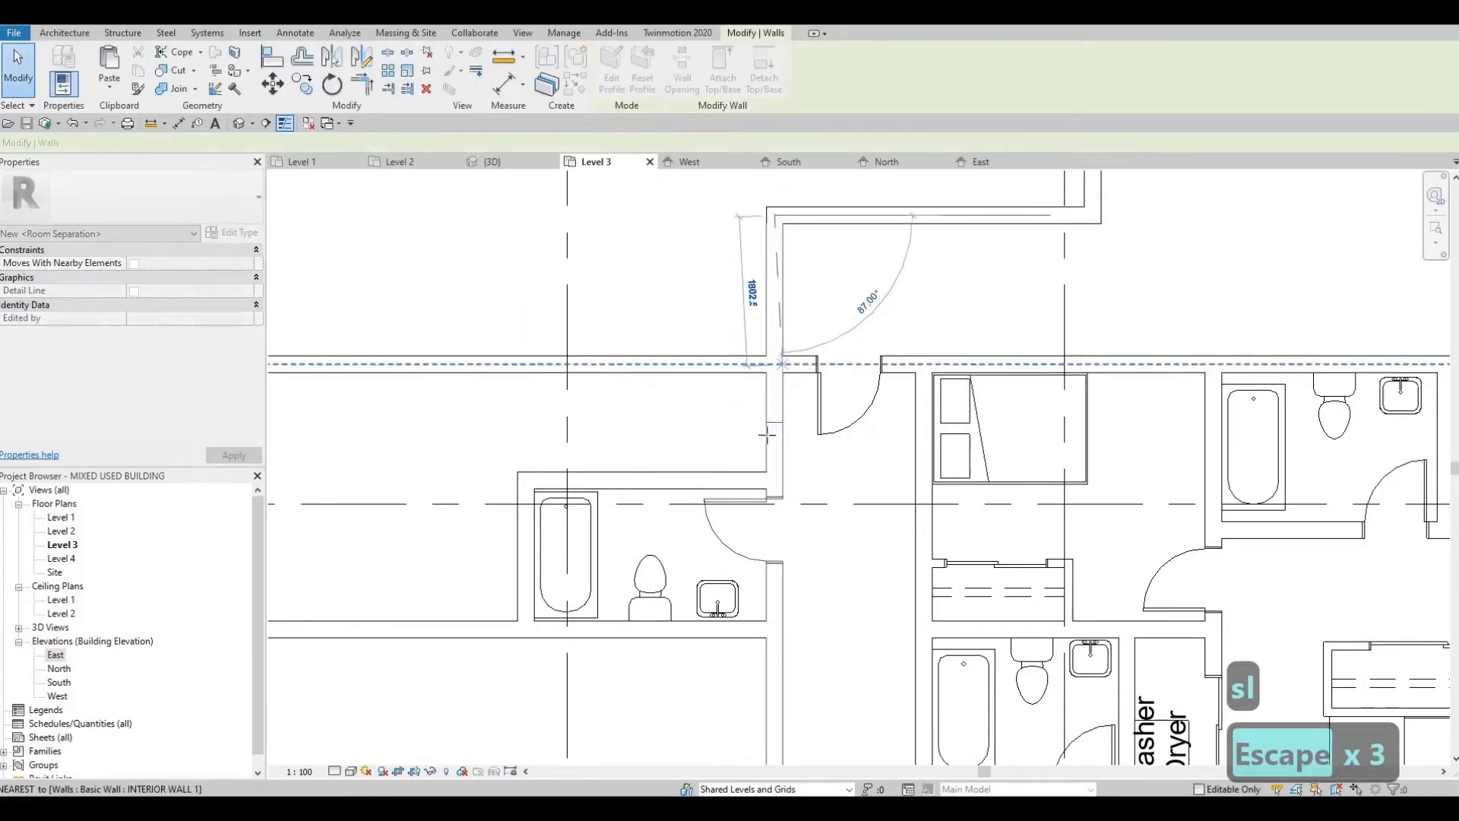
key(Escape)
click(774, 435)
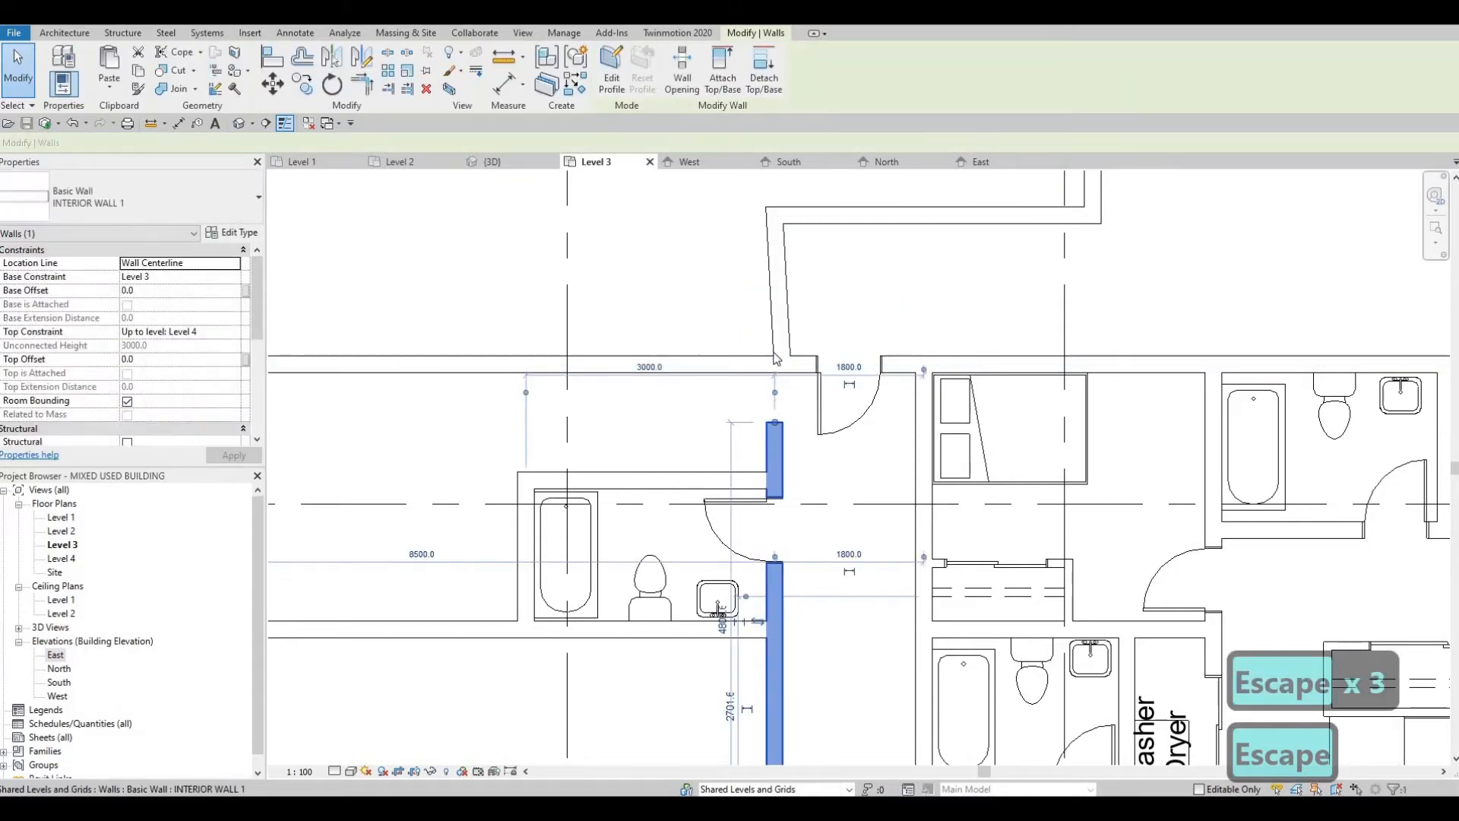
key(ctrl+z)
Step: Shorten the upper wall segment to the unit's north wall and the lower segment to the new bathroom's north wall
click(777, 408)
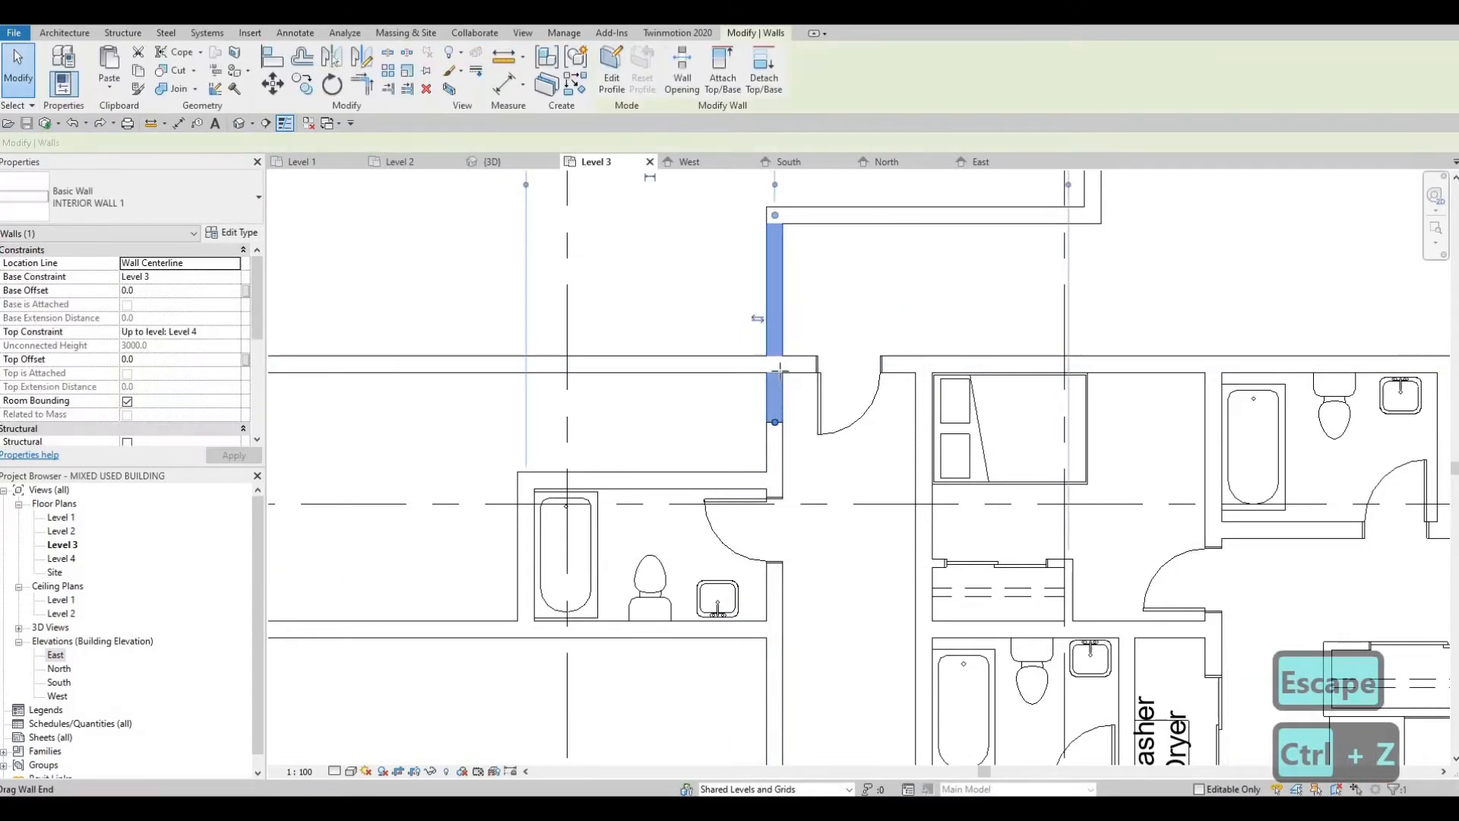
drag(776, 408, 775, 366)
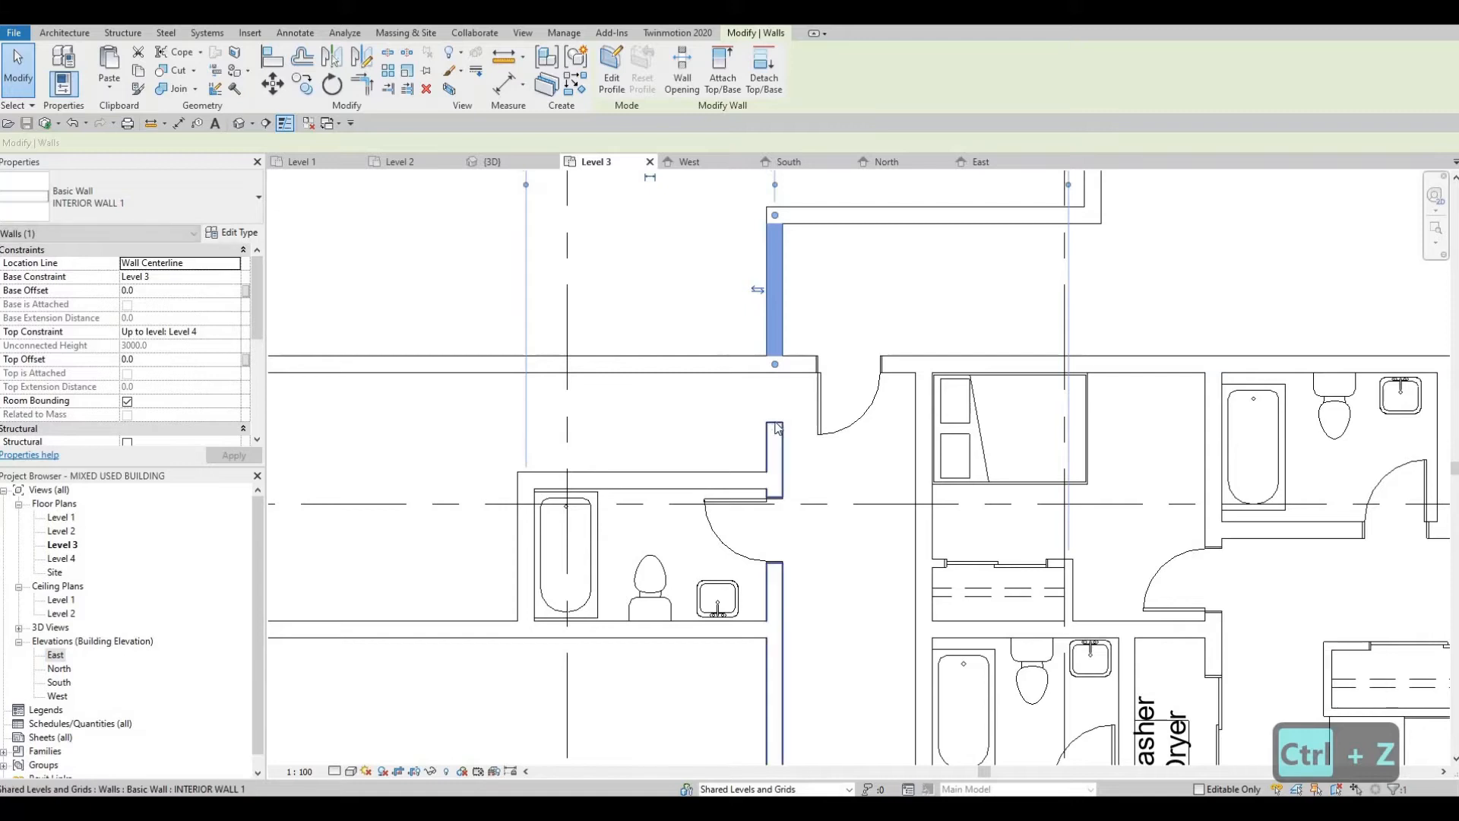
click(776, 430)
key(Escape)
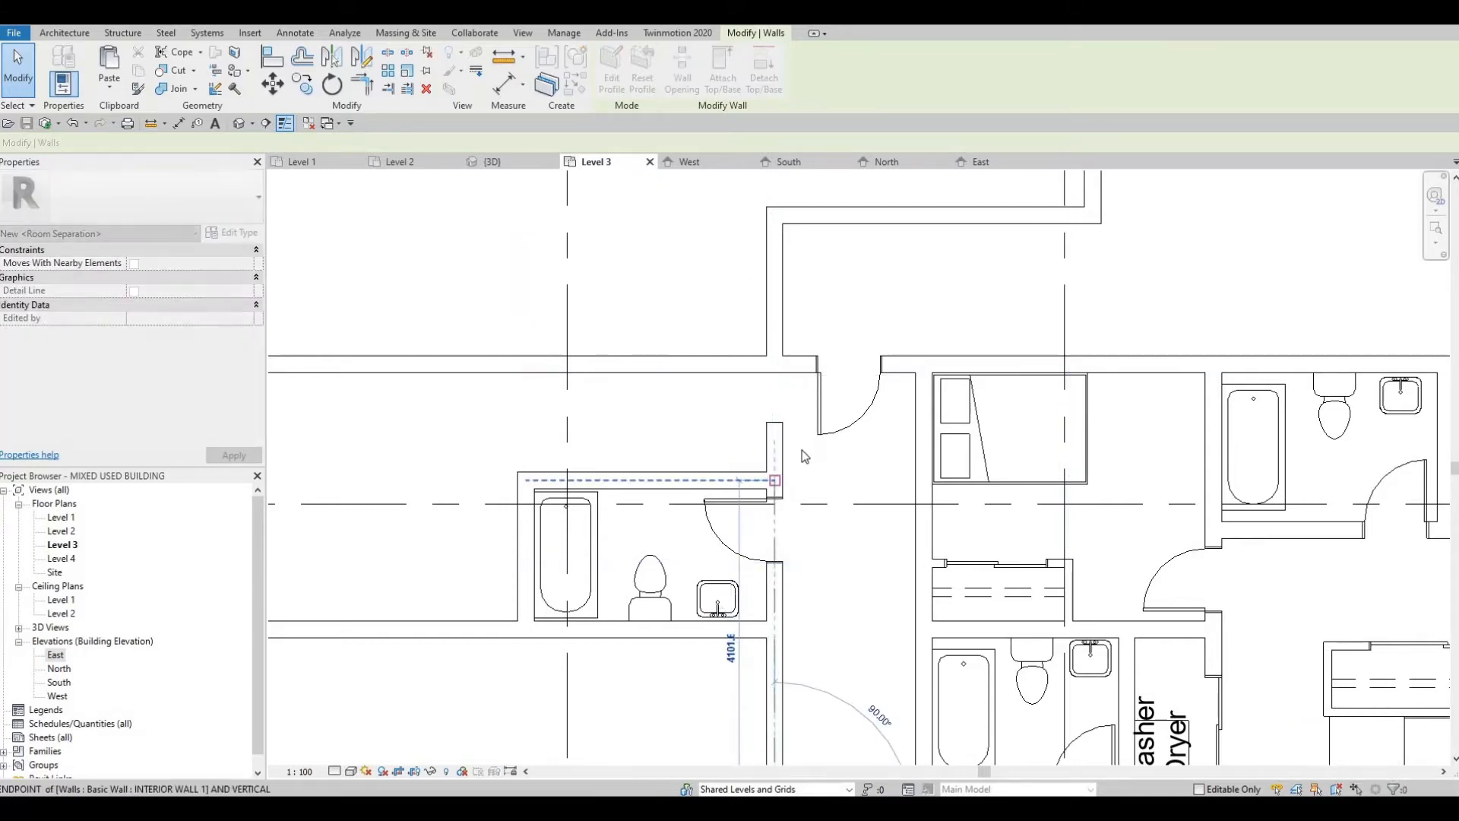
Step: Flip the entrance door's hinge side to the east and shift the door east, 600 mm from the passage's east wall
middle_drag(801, 450, 841, 422)
scroll(910, 412, down, 2)
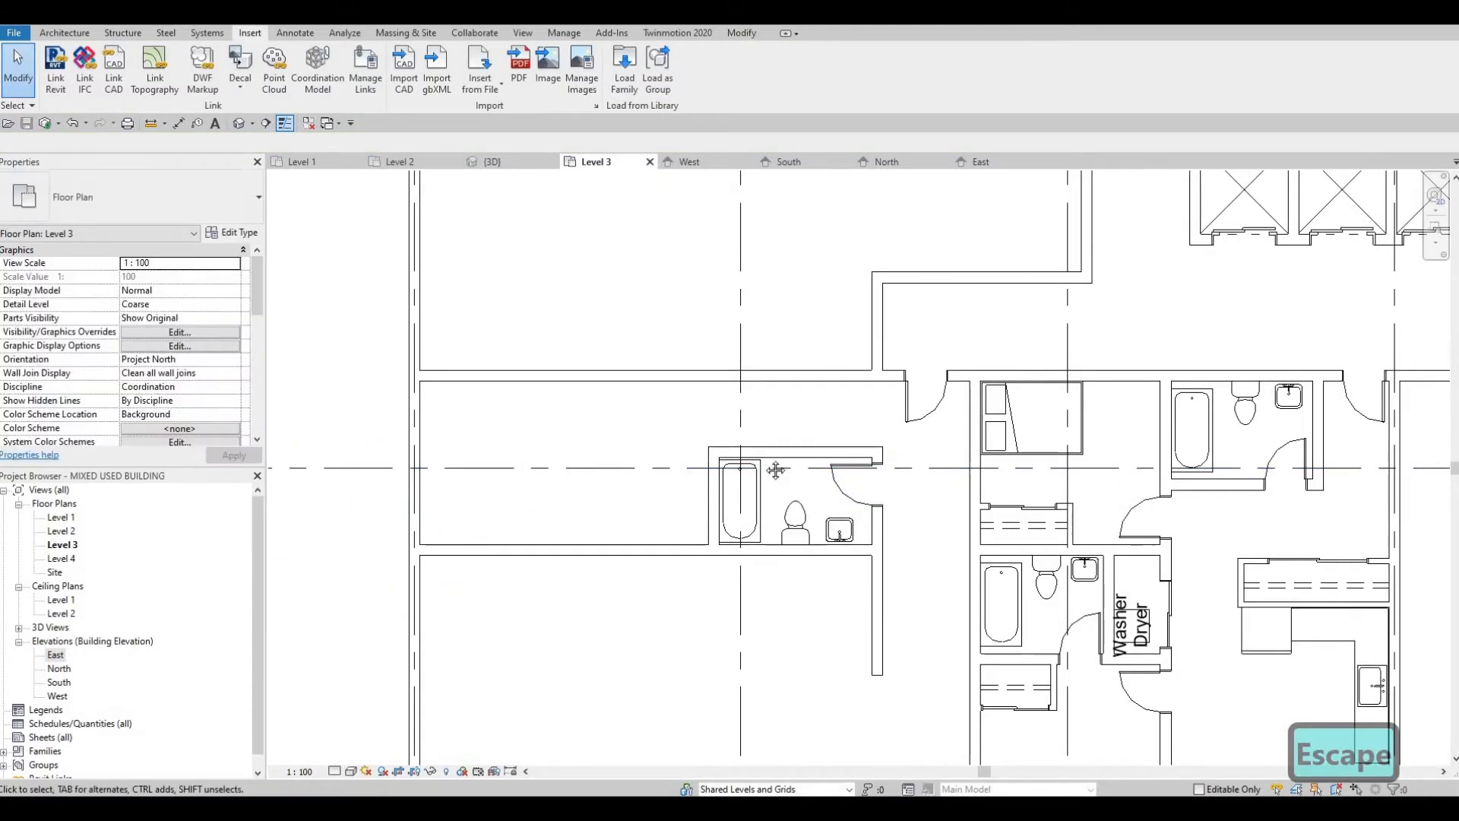
middle_drag(928, 404, 858, 431)
click(861, 439)
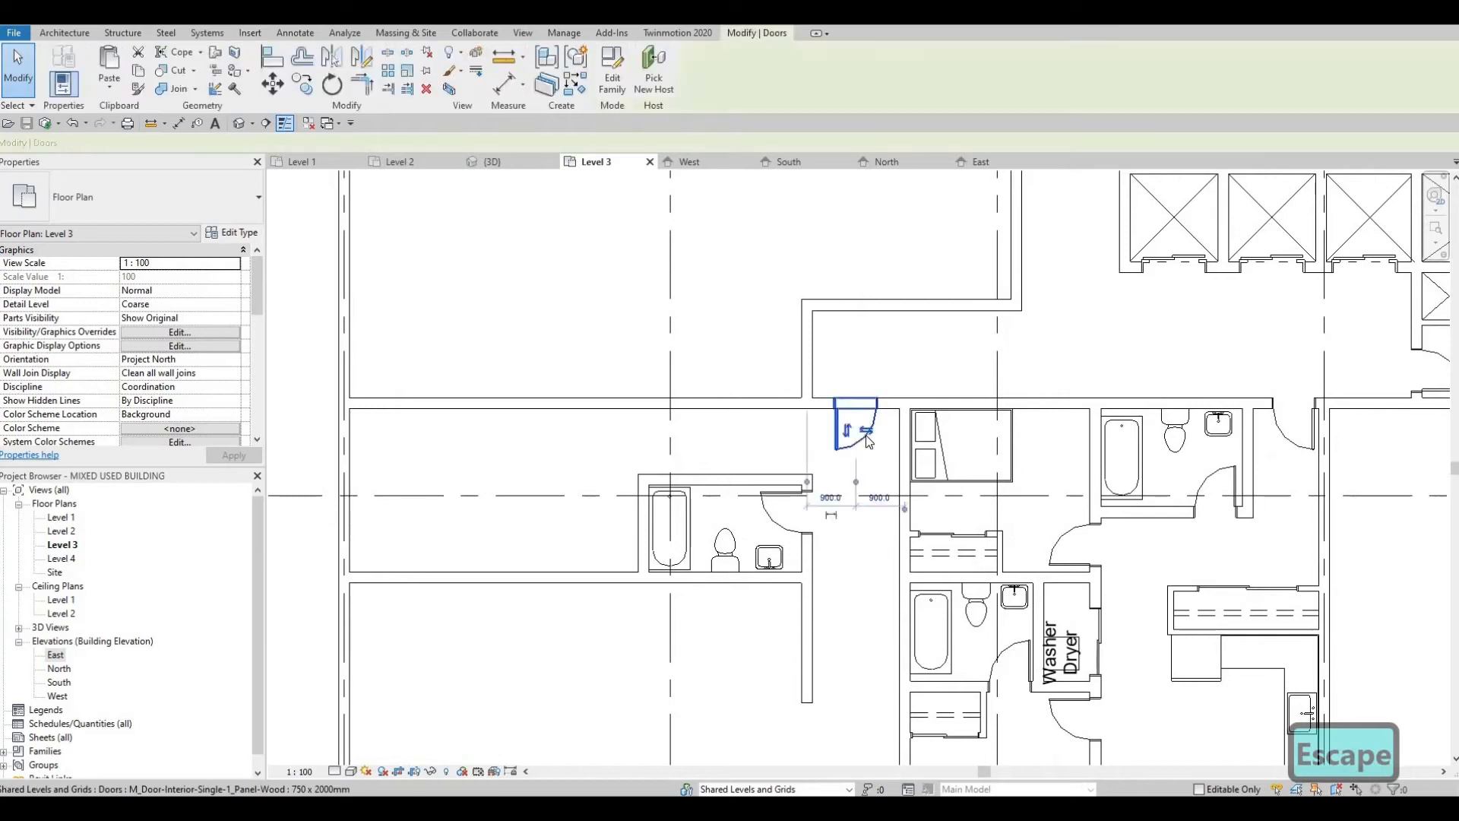
click(871, 433)
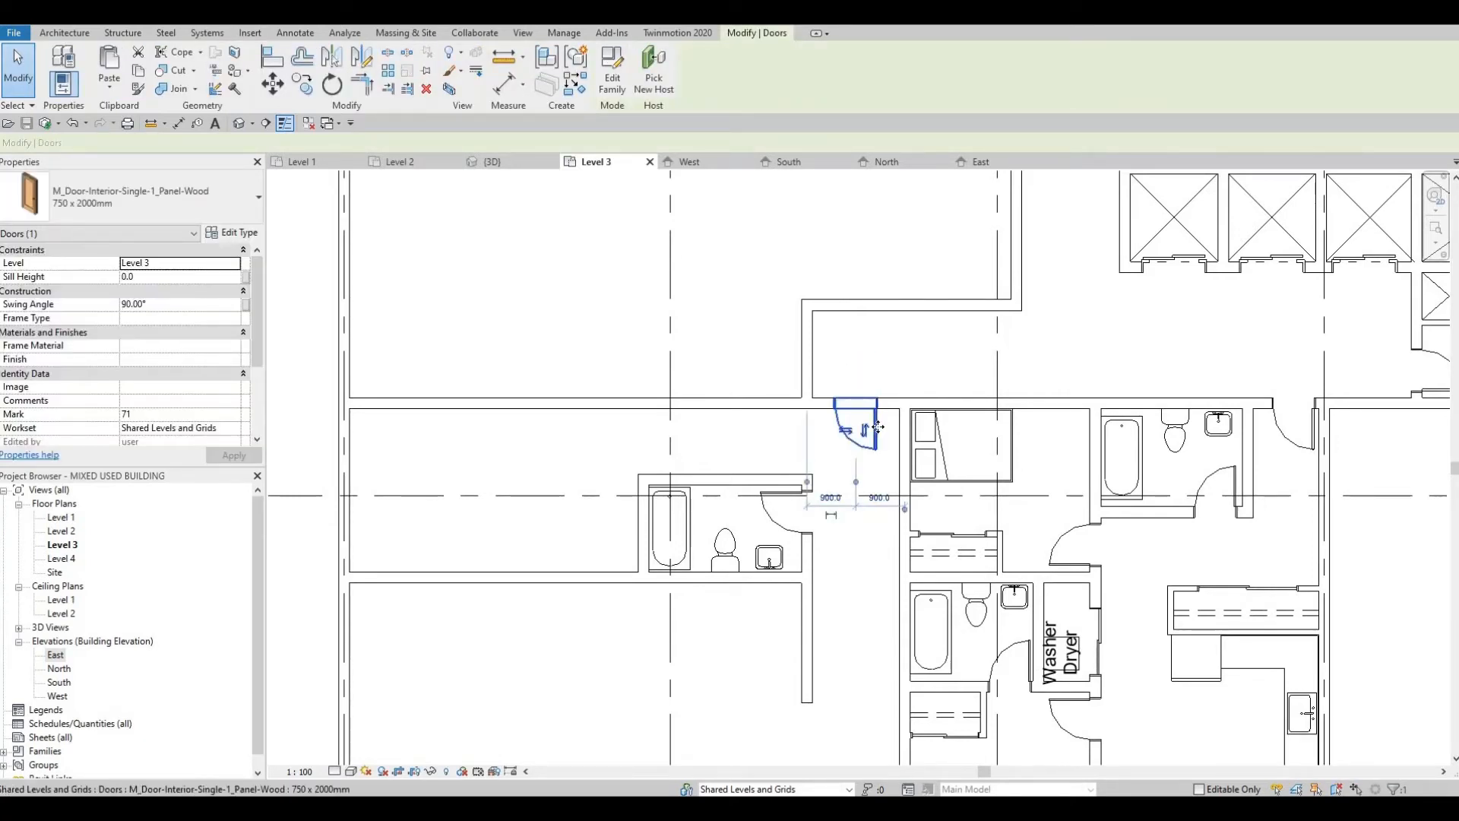
drag(846, 455, 862, 454)
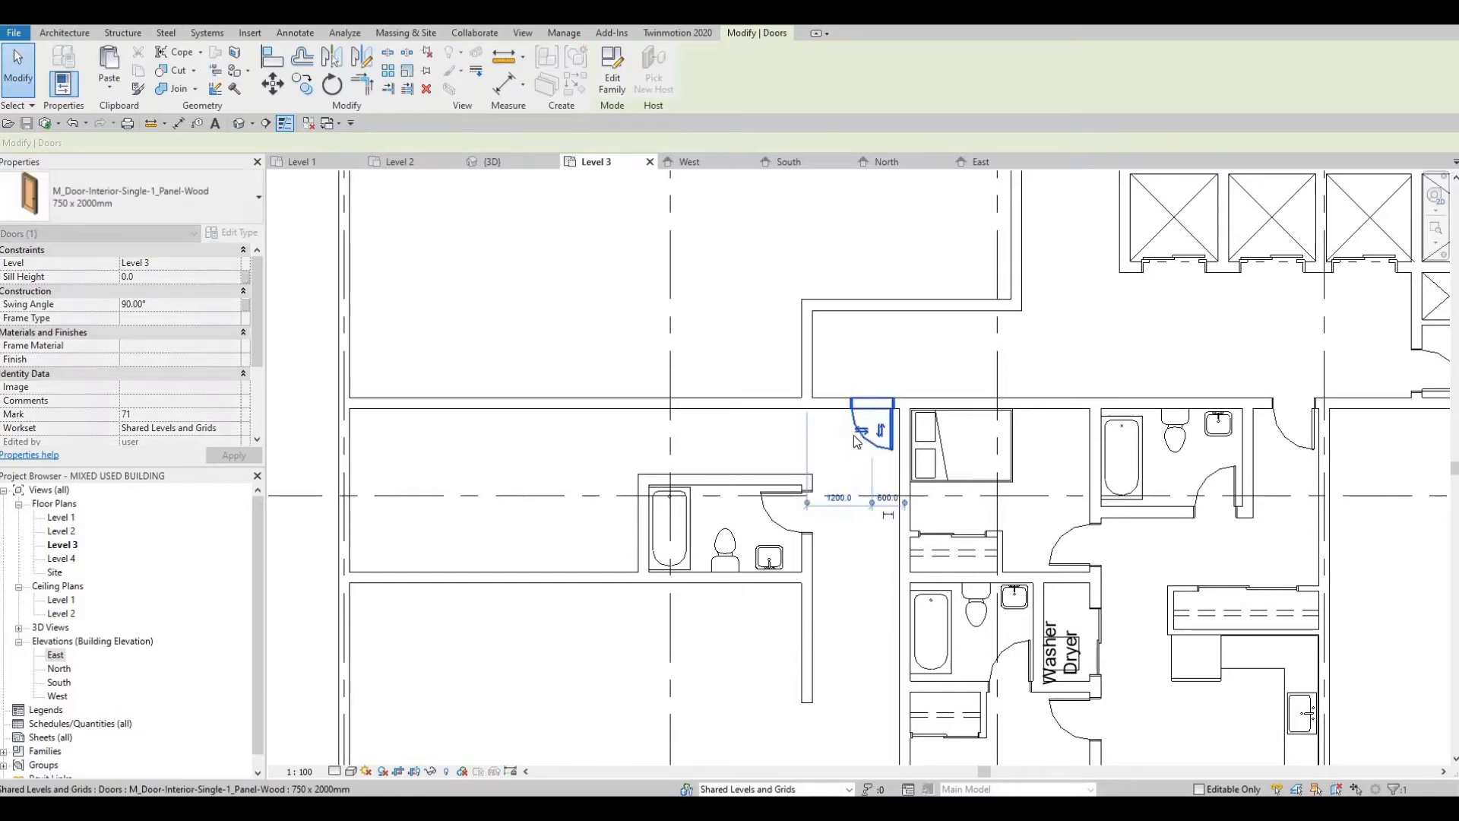
Step: Extend the new bathroom's west wall north to meet the unit's north wall, closing off the west room
scroll(818, 434, down, 1)
middle_drag(818, 434, 910, 408)
middle_drag(798, 433, 886, 437)
scroll(874, 456, up, 1)
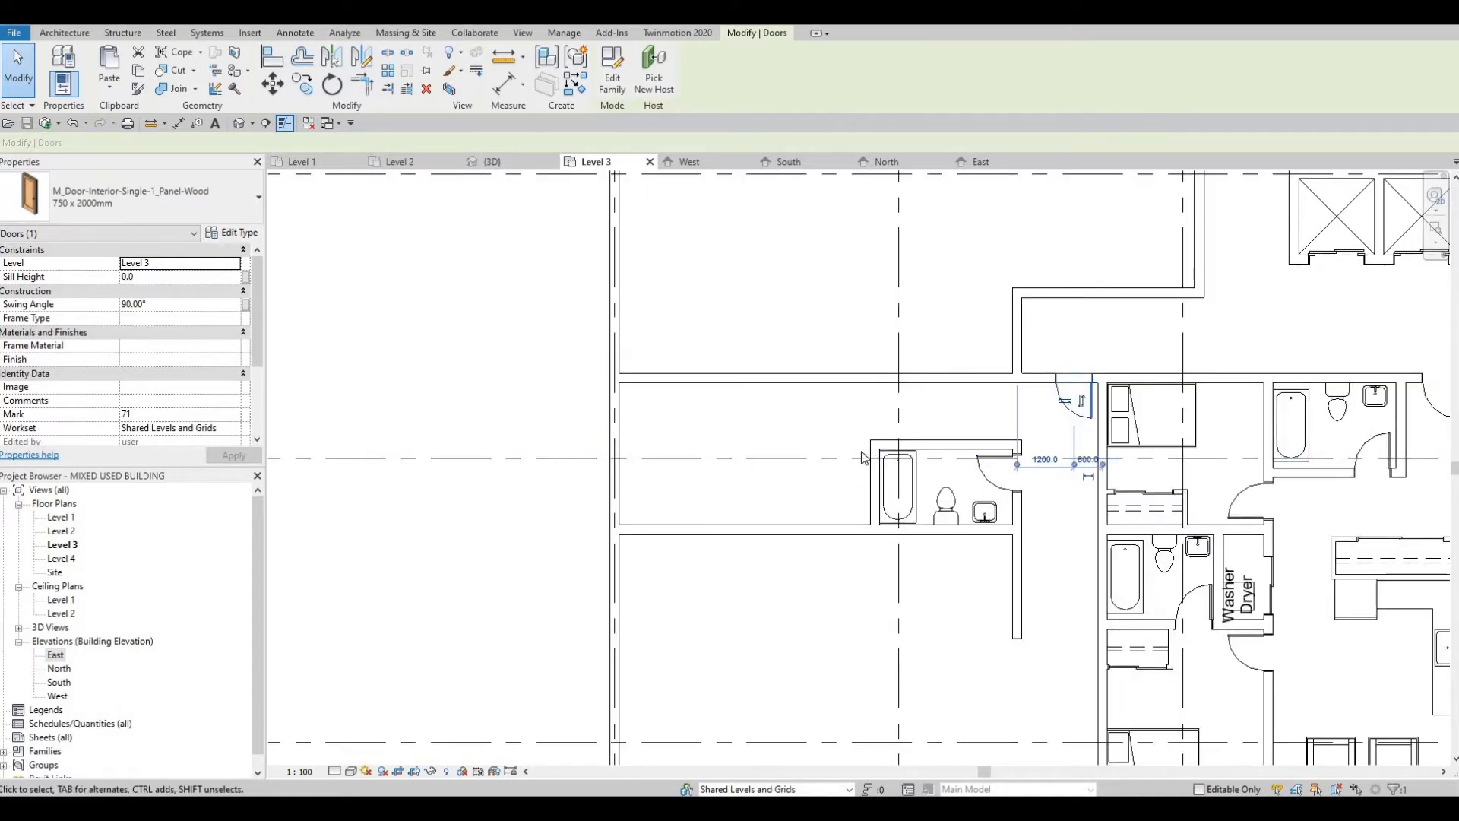
scroll(879, 453, up, 1)
click(882, 454)
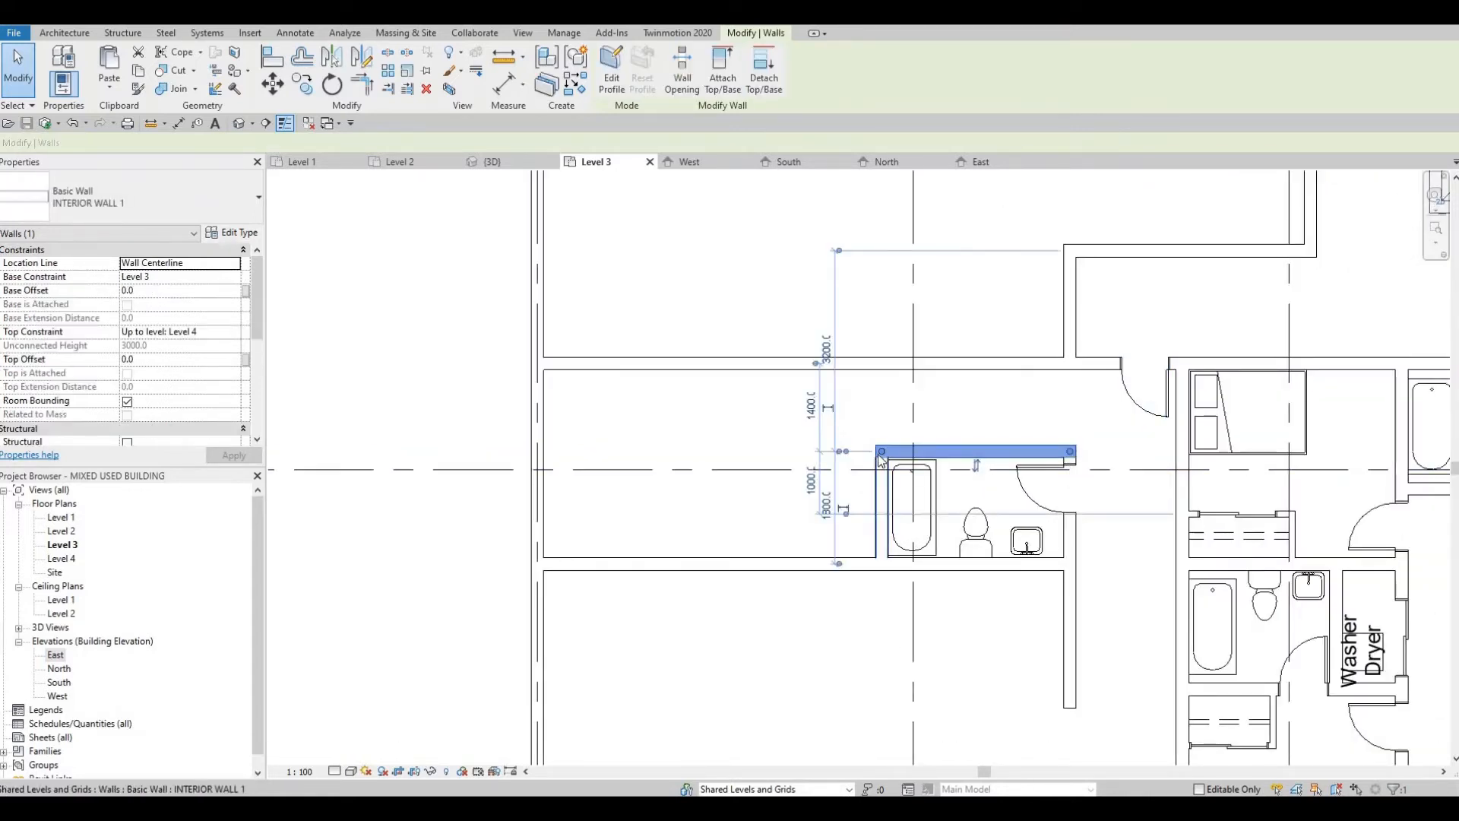
drag(887, 383, 884, 365)
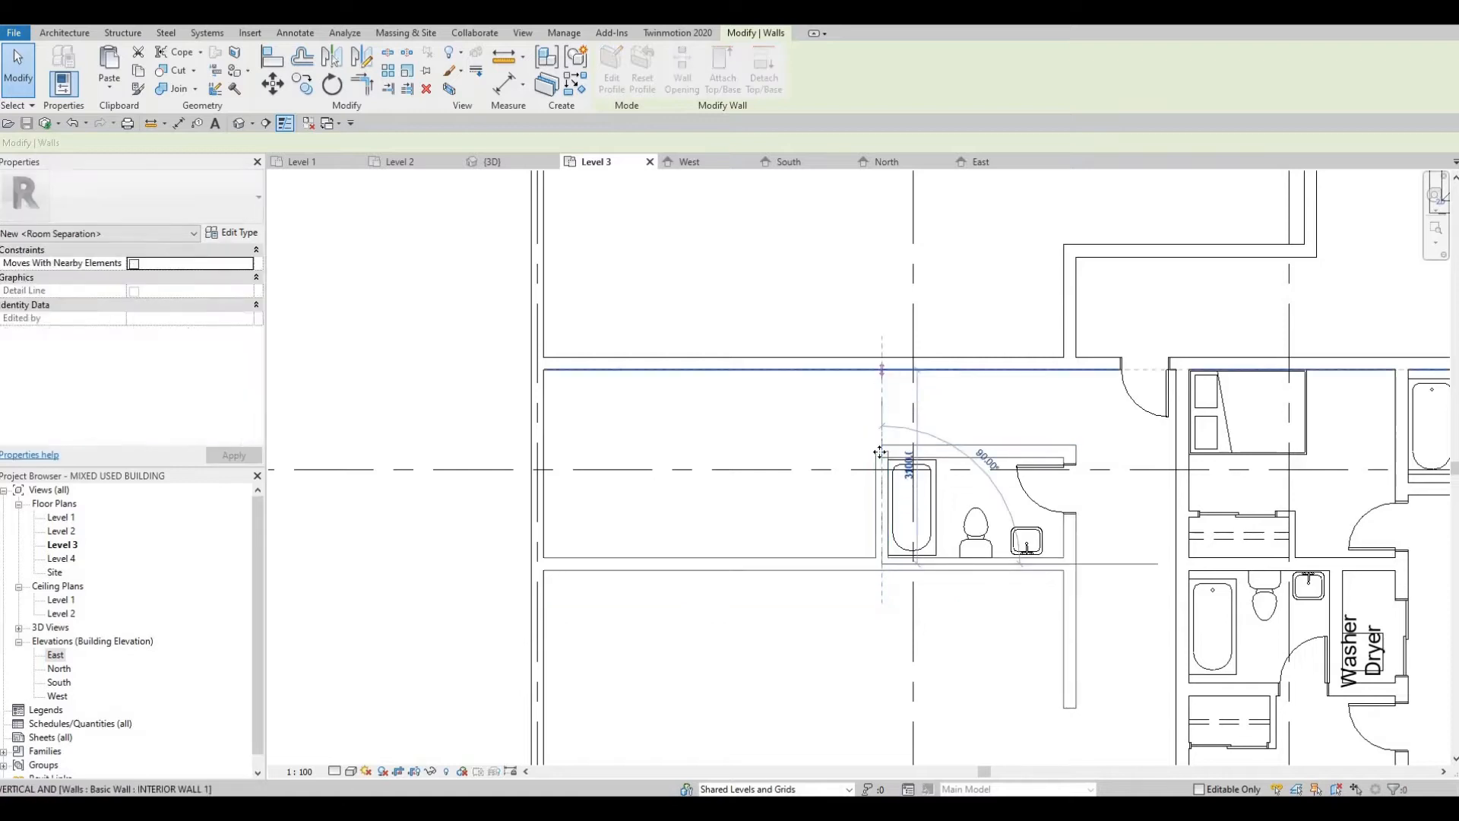
middle_drag(850, 446, 827, 448)
key(Escape)
key(Escape)
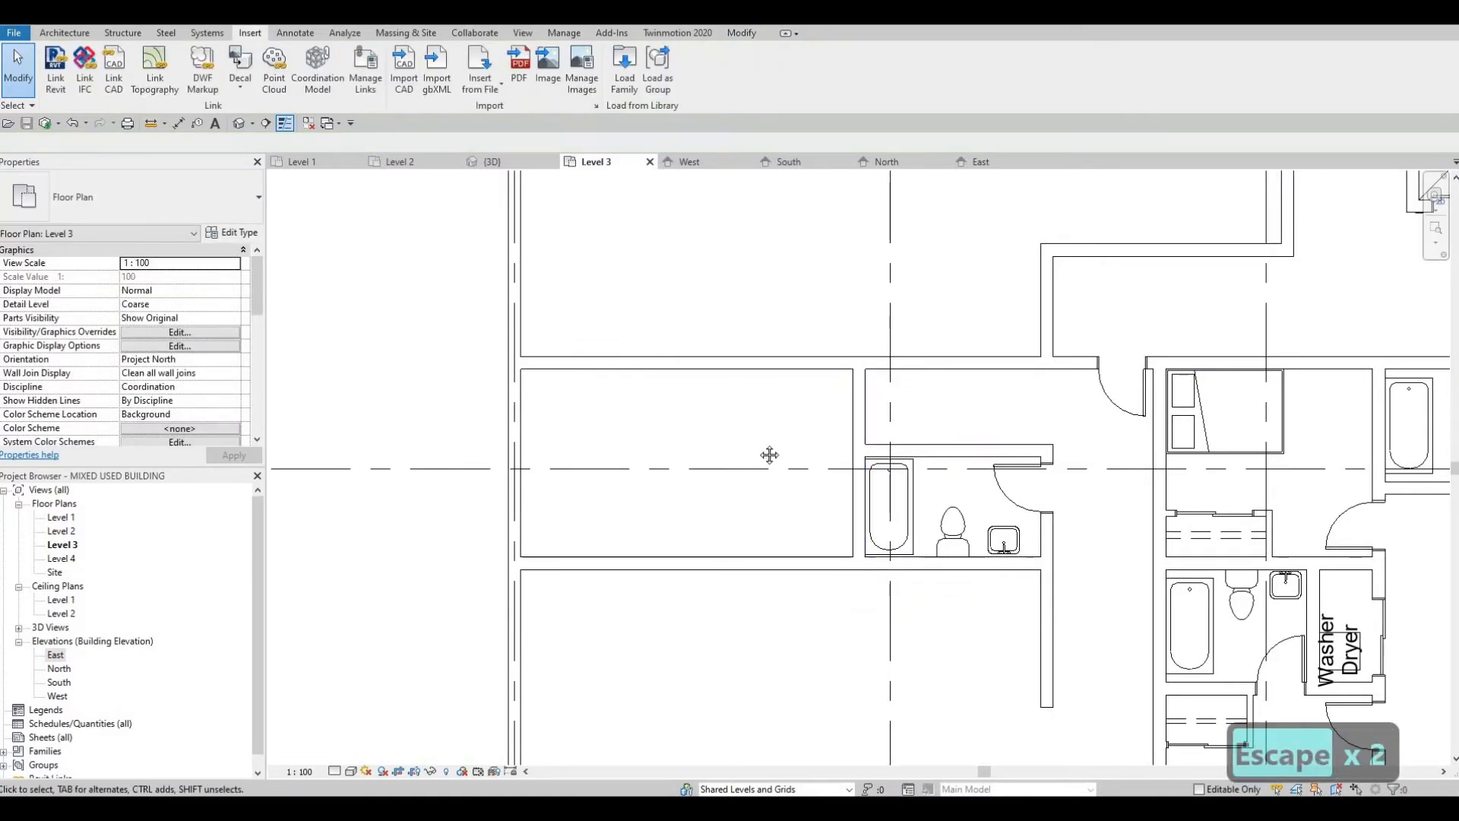
Step: Draw an L-shaped INTERIOR WALL 2 closet enclosure about 700 mm deep against the bathroom's west wall, ending at the room's south wall
middle_drag(1275, 525, 1125, 462)
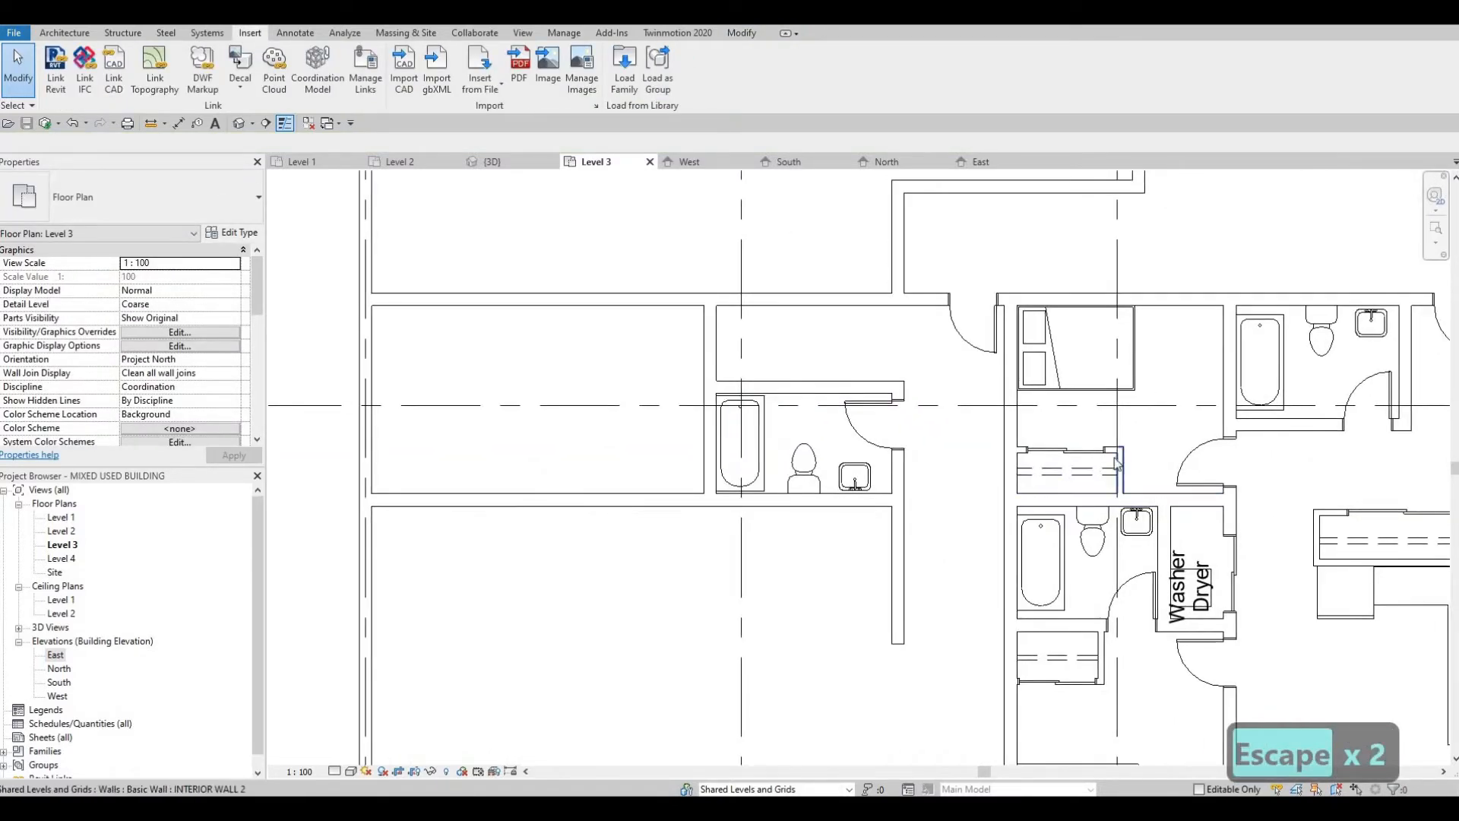
click(1117, 463)
key(c)
key(s)
scroll(688, 389, up, 2)
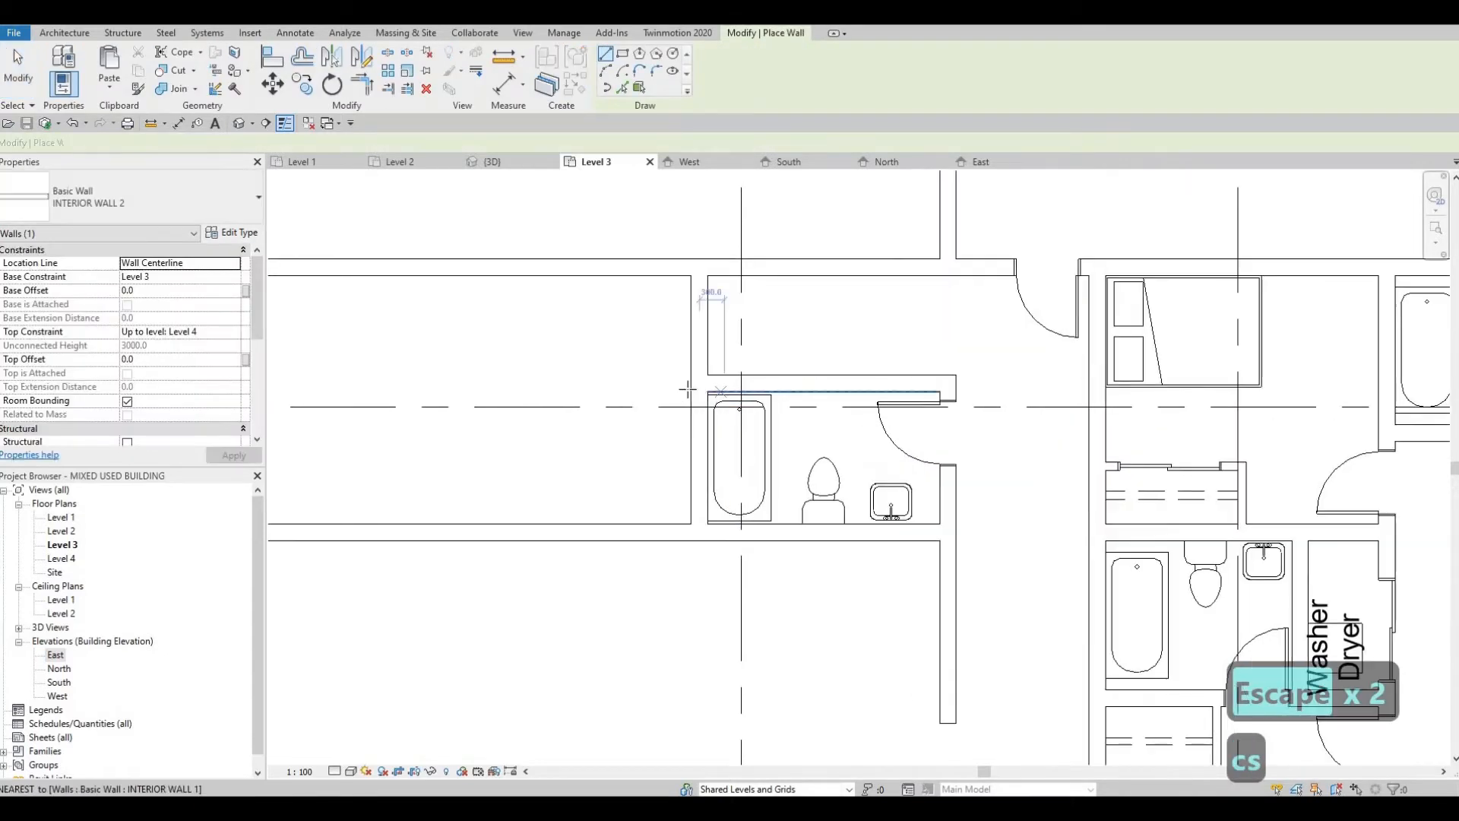
click(689, 384)
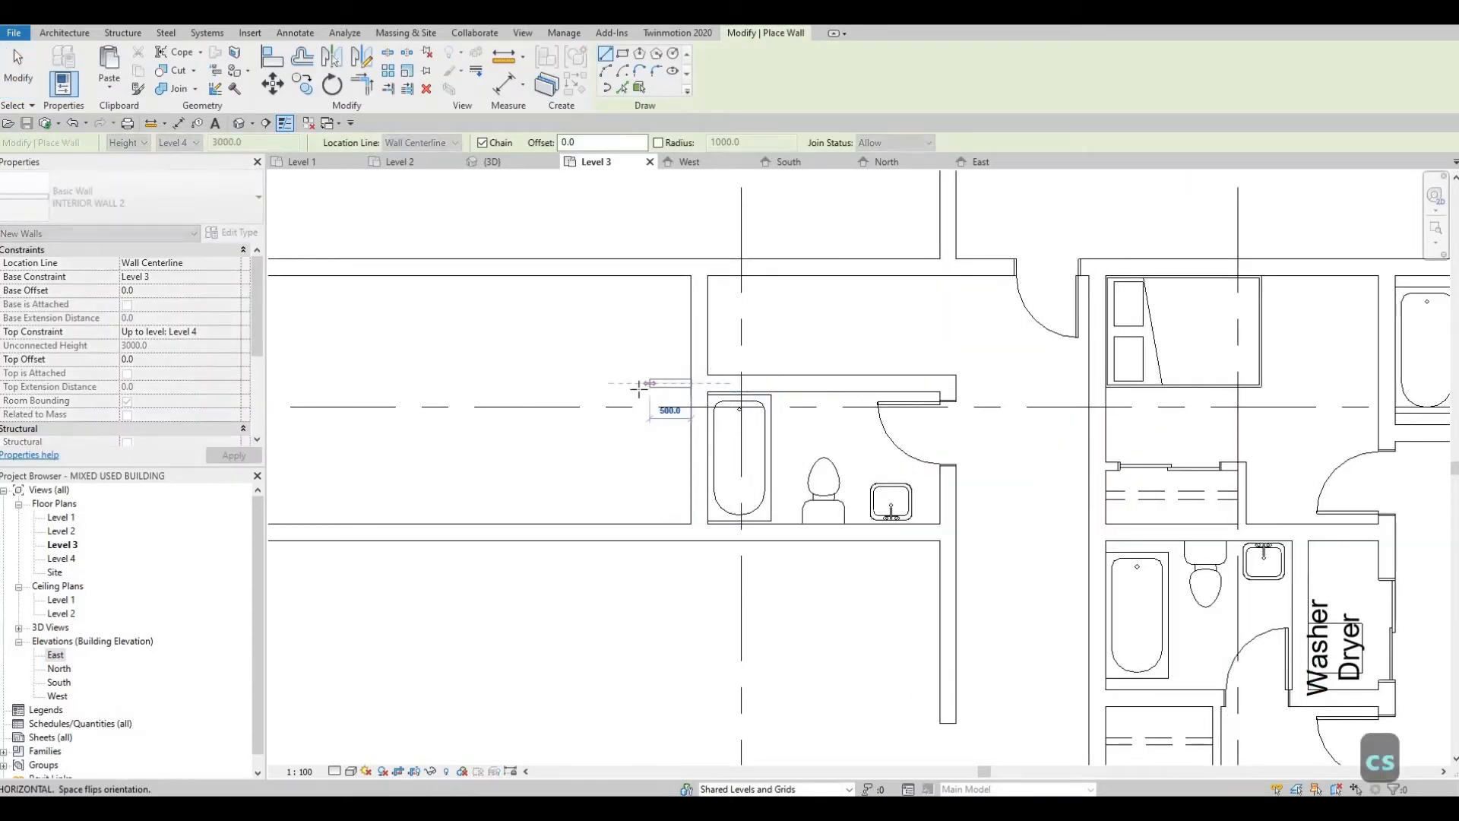
click(638, 494)
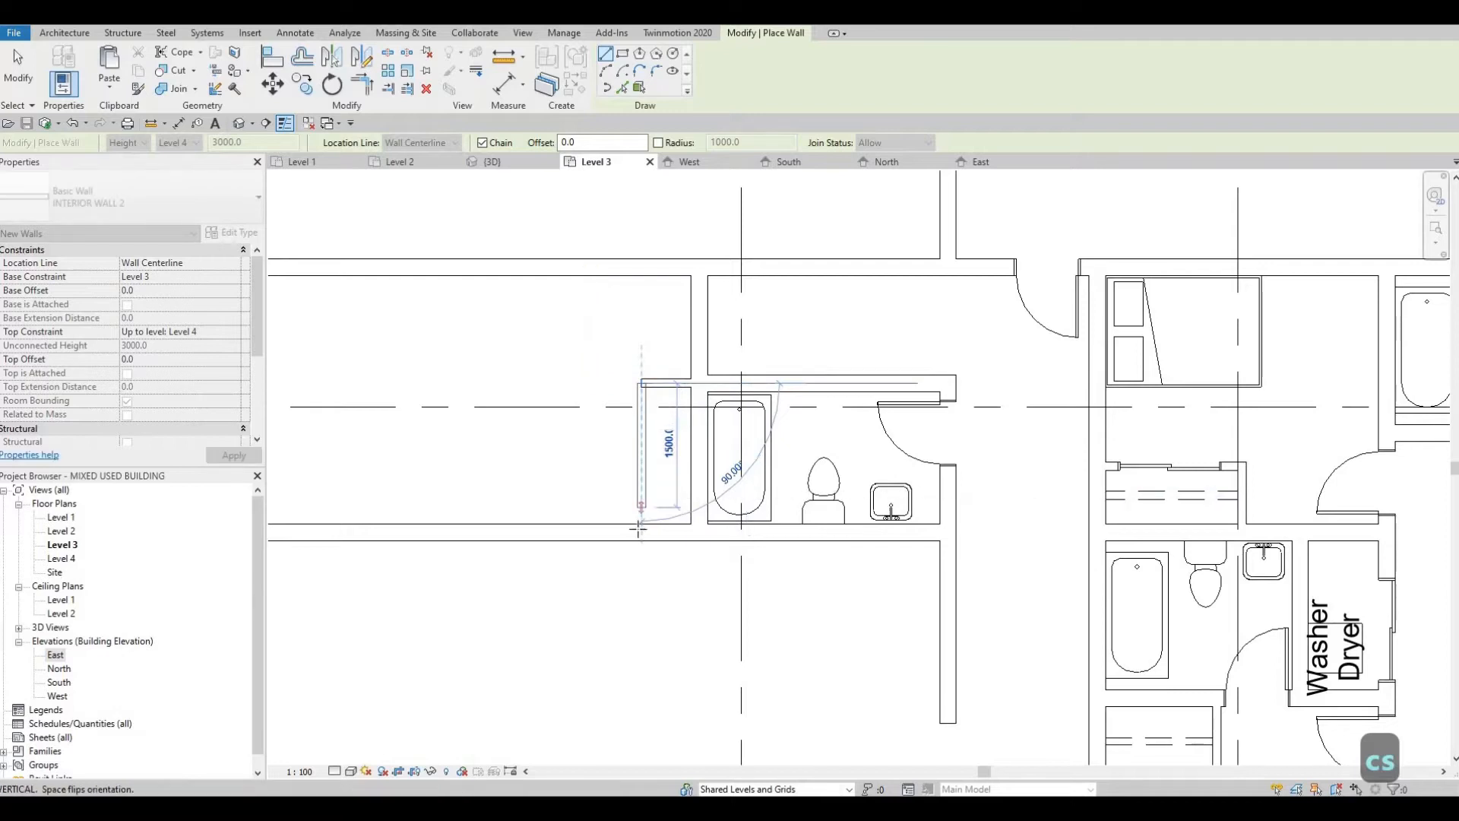
key(Escape)
key(Escape)
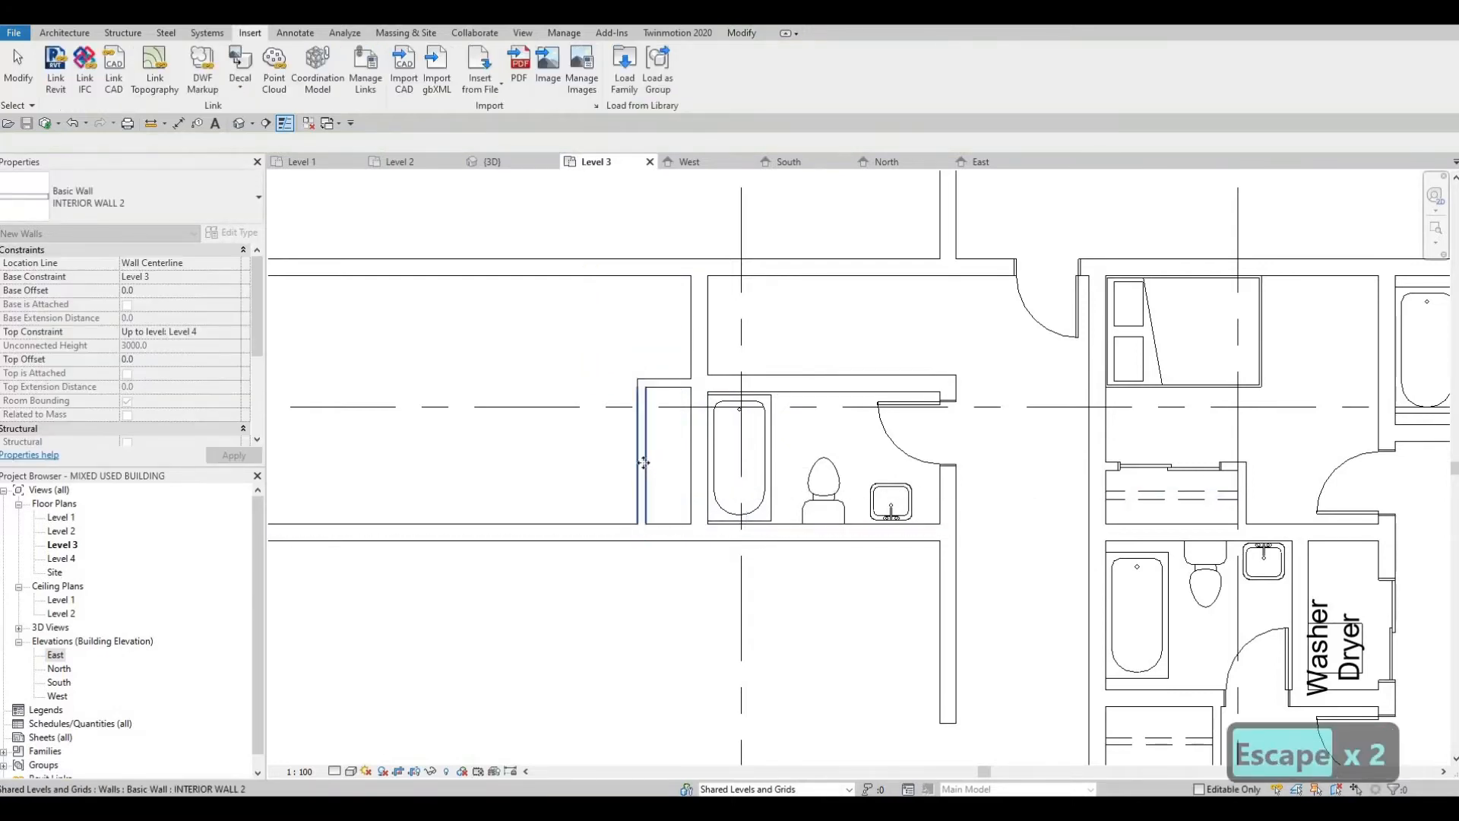
Step: Set the distance between the closet's west wall and the bathroom's west wall to 800 mm
click(642, 465)
click(665, 326)
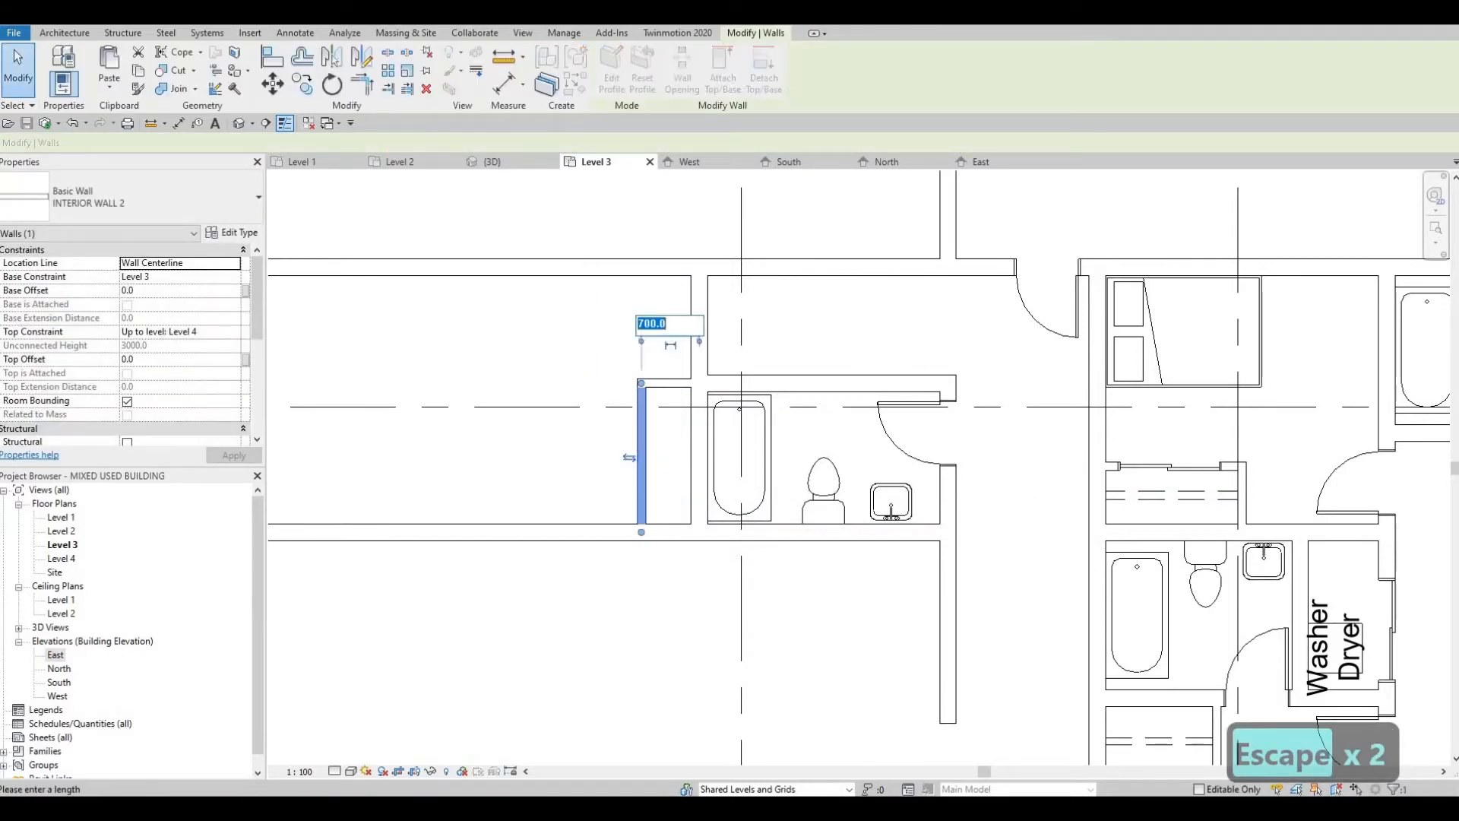
text(800)
key(Return)
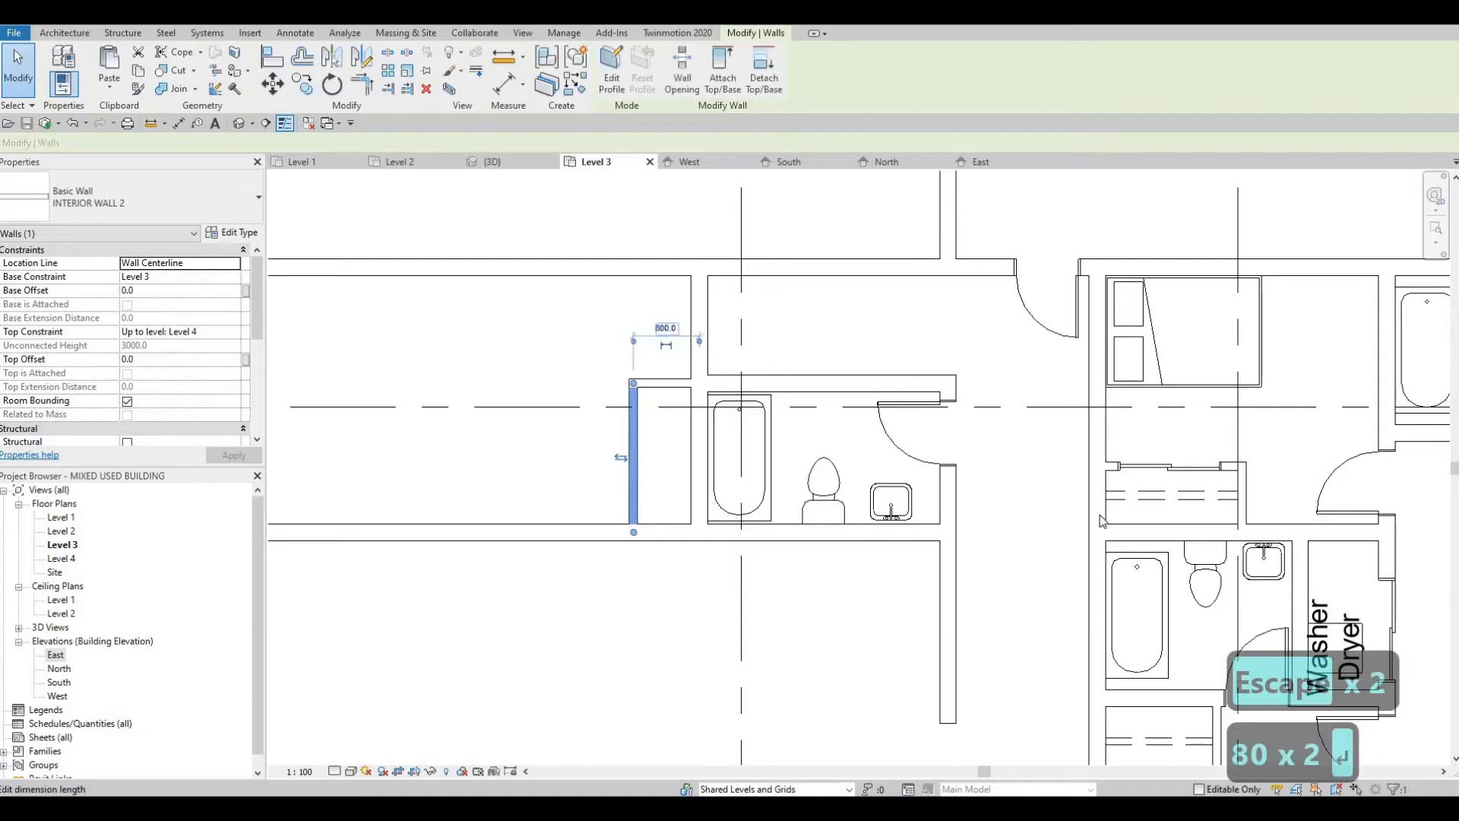
key(Escape)
key(Escape)
key(Escape)
Step: Place a 1200 x 2000mm M_Door-Interior-Double-Sliding-2_Panel-Wood door in the closet's west wall
click(1146, 471)
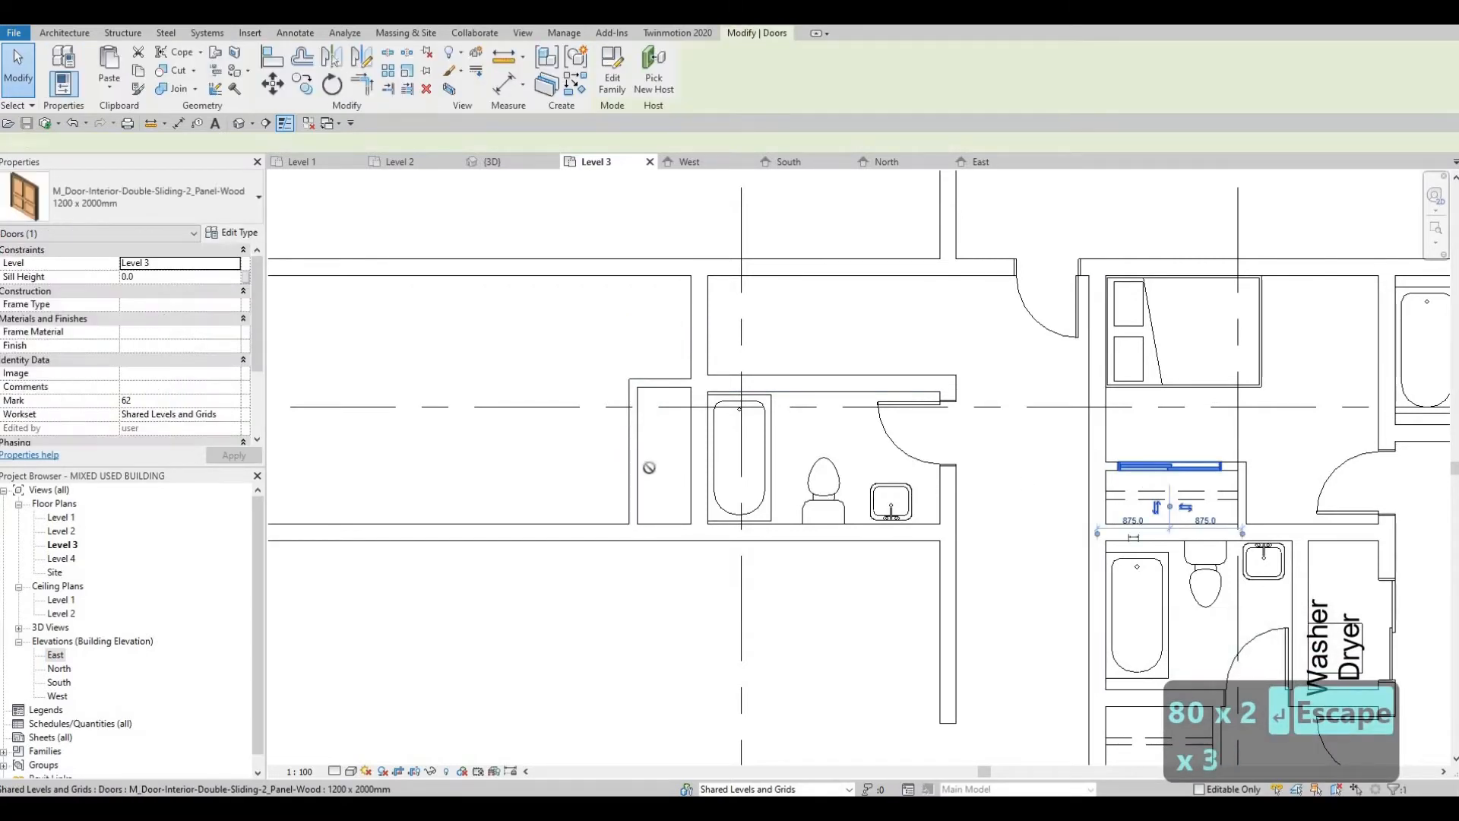
key(c)
key(s)
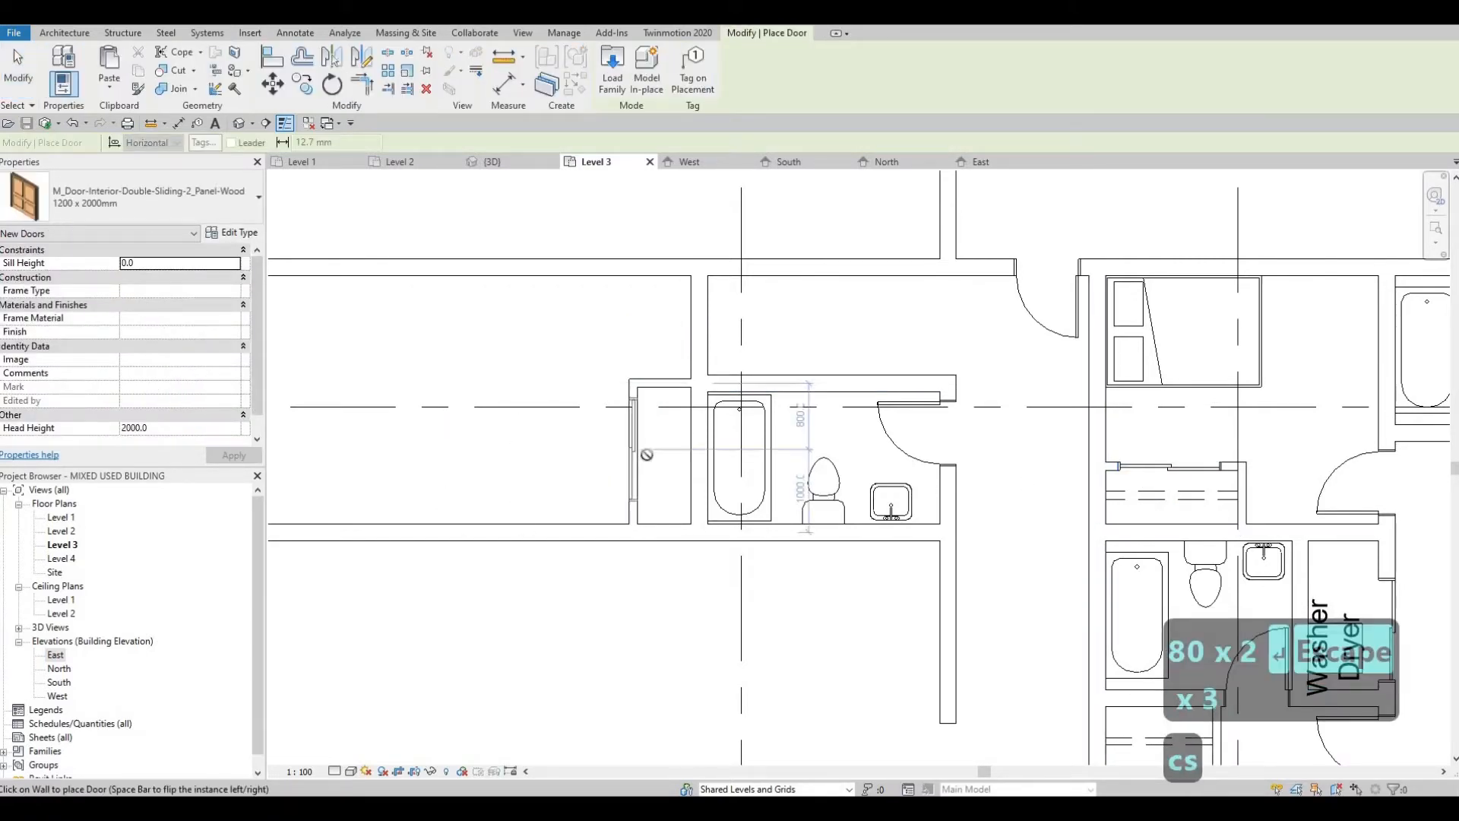
key(Escape)
key(F1)
key(Escape)
key(Escape)
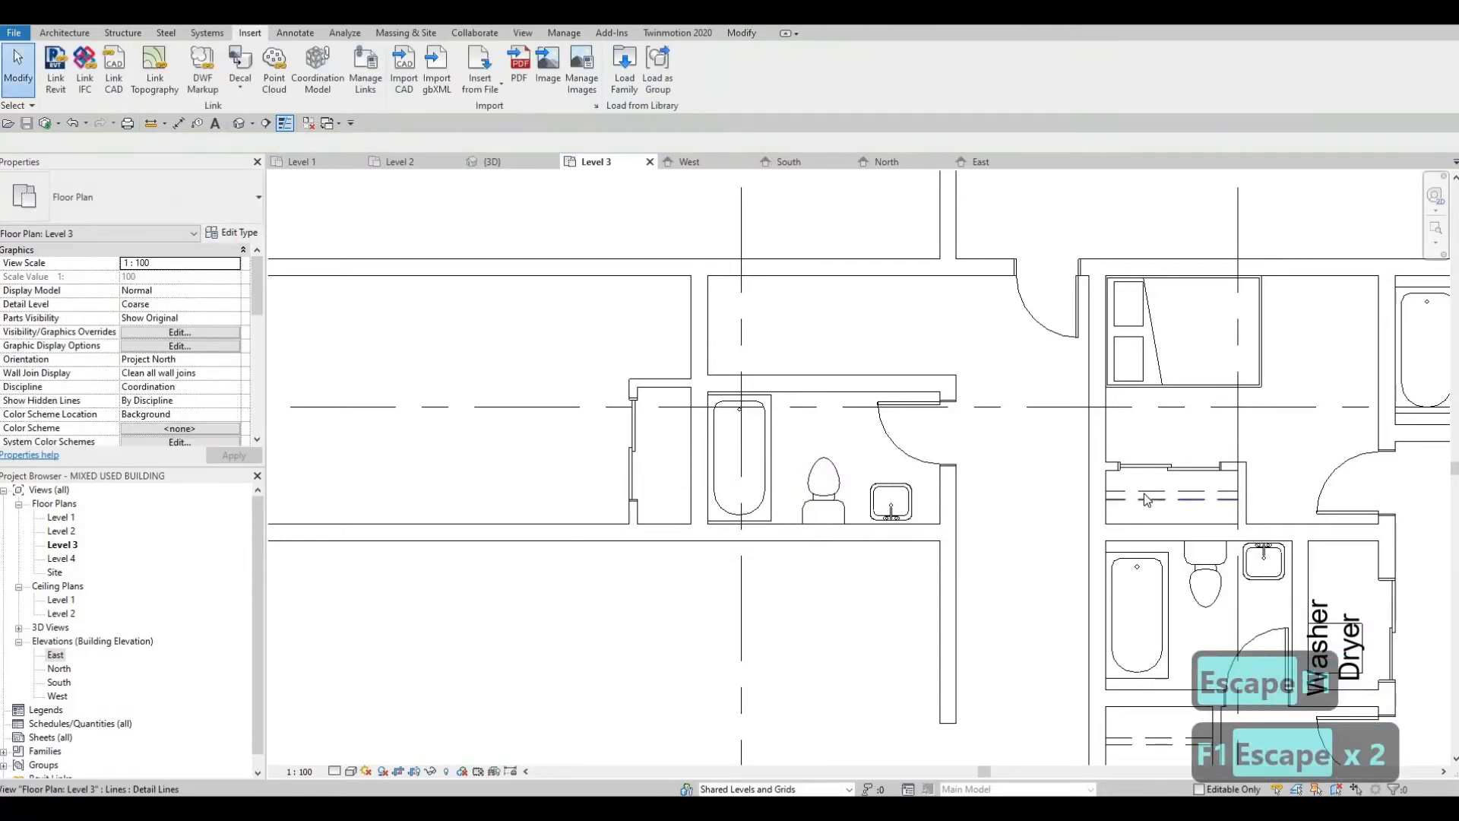
Step: Draw two parallel vertical detail lines in the <Demolished> style inside the closet, spanning from its north wall to its south wall
key(c)
key(s)
click(661, 521)
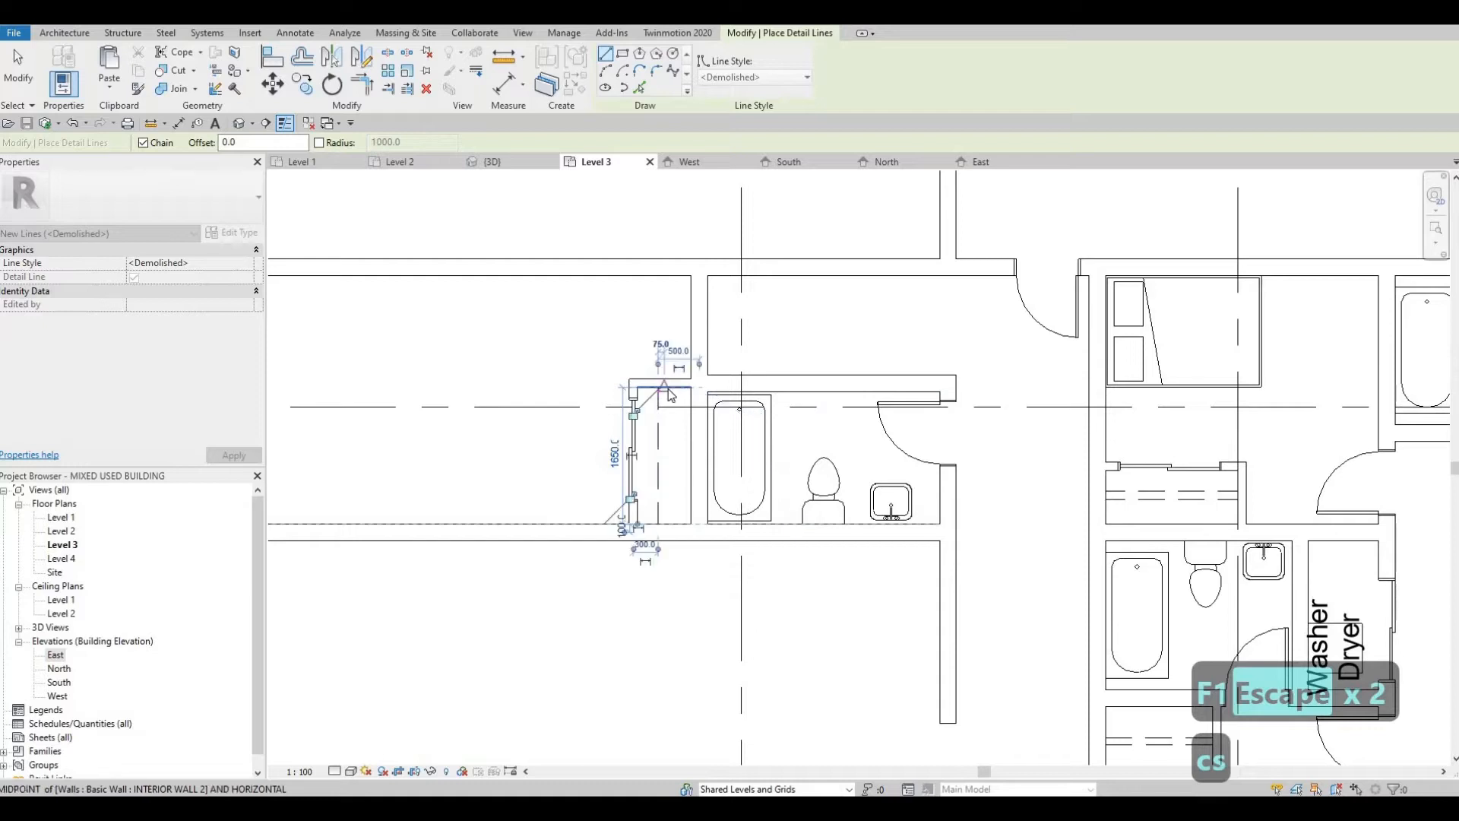
key(Escape)
scroll(665, 384, up, 2)
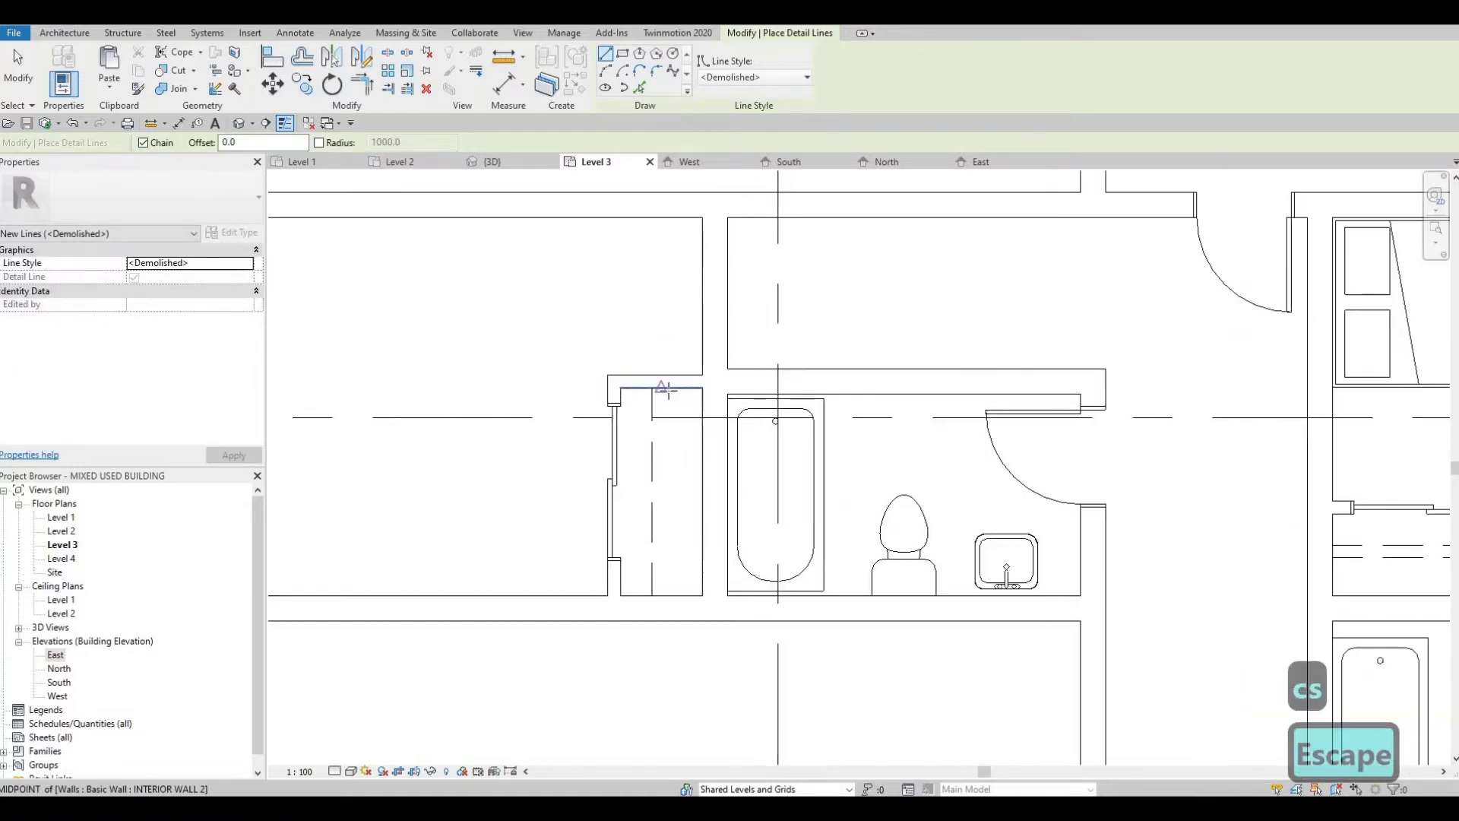
scroll(660, 584, down, 2)
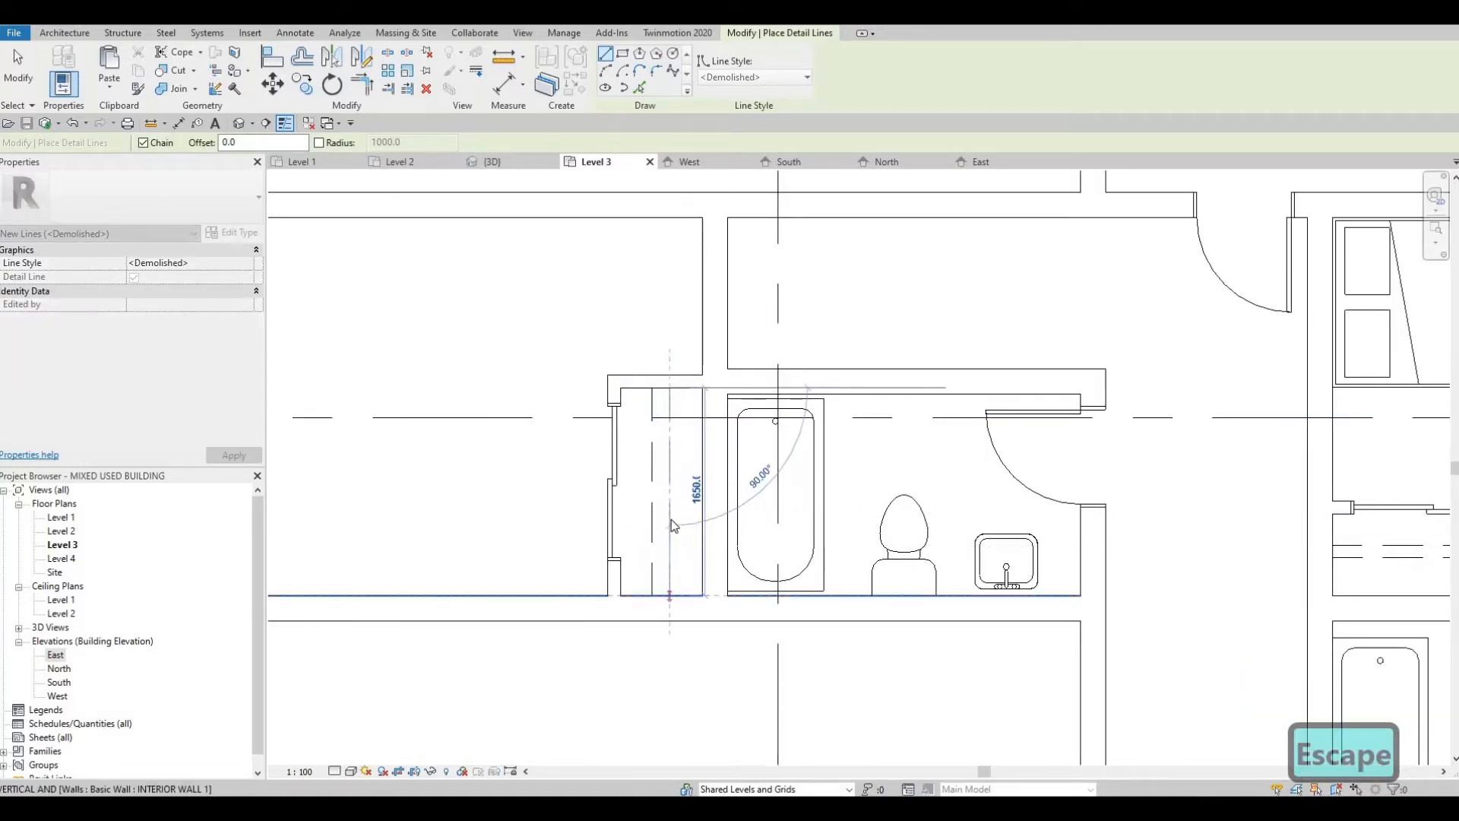
key(Escape)
key(Escape)
scroll(830, 487, down, 2)
scroll(827, 482, down, 1)
middle_drag(755, 498, 858, 490)
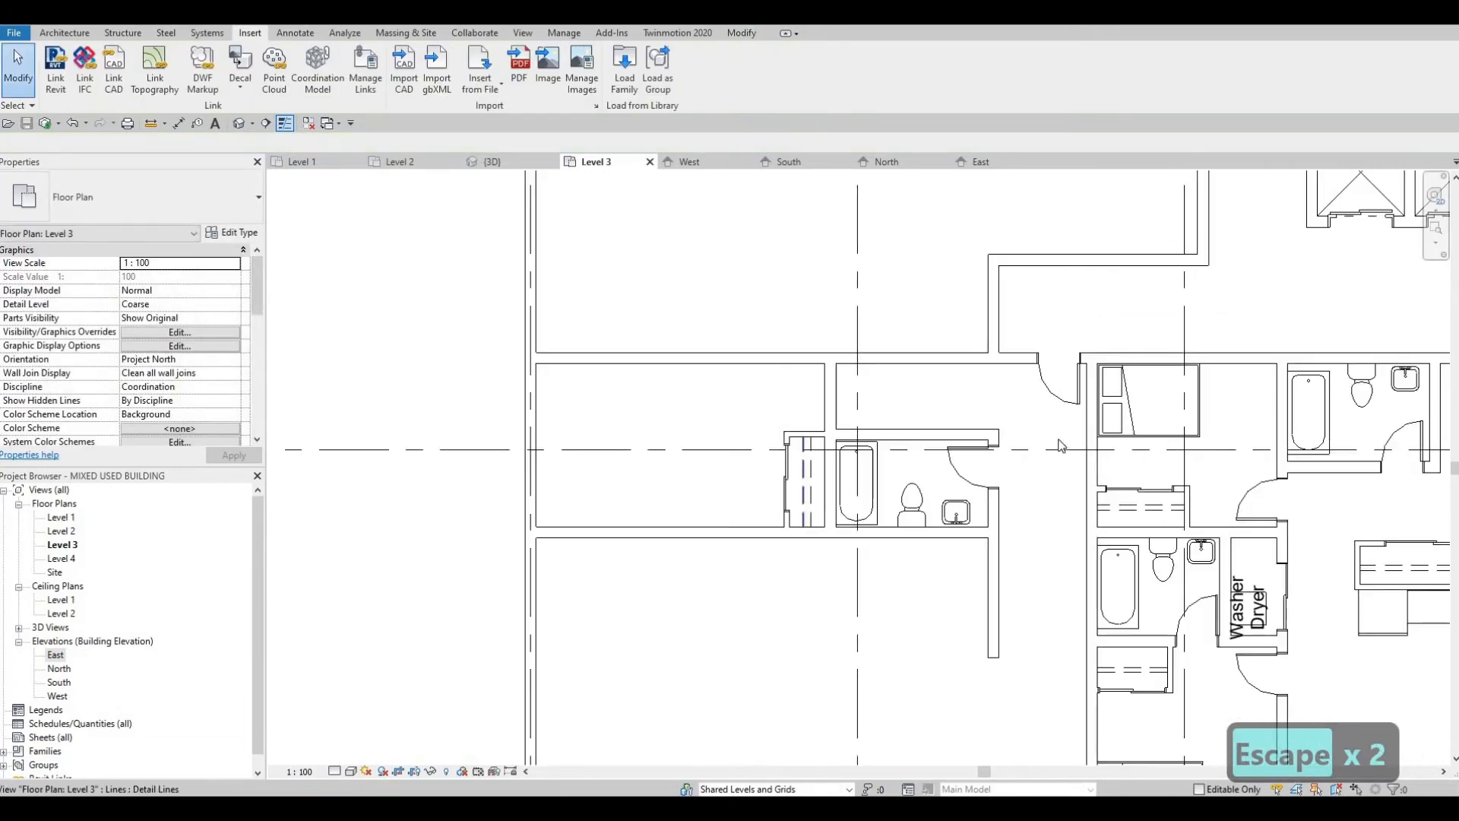
key(Escape)
key(Escape)
Step: Place a 1346 x 1880mm Double M_Bed-Box in the bedroom west of the closet, with its headboard toward the south wall
middle_drag(1128, 502, 996, 289)
scroll(988, 475, down, 1)
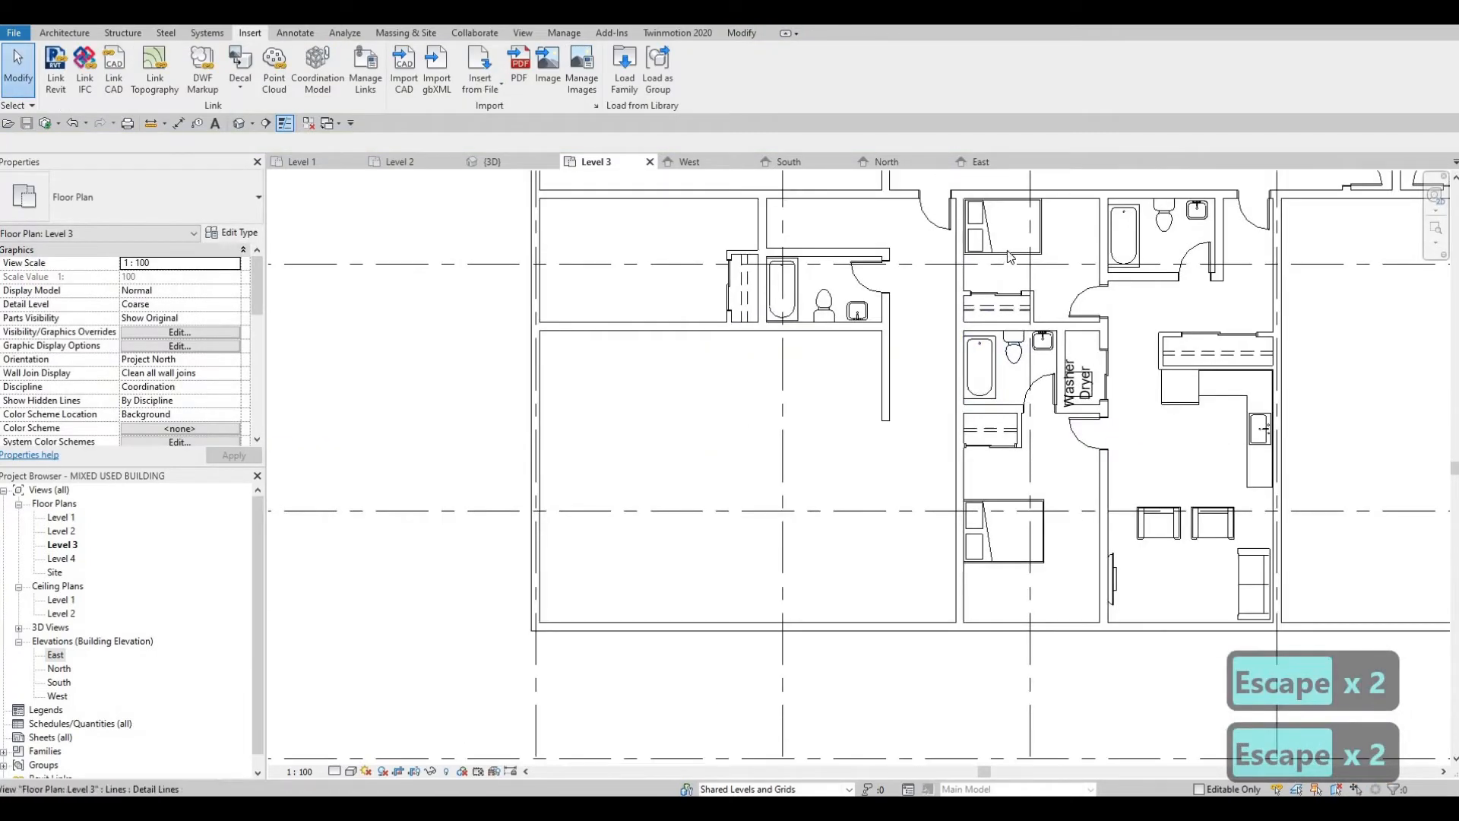
click(1009, 254)
key(c)
key(s)
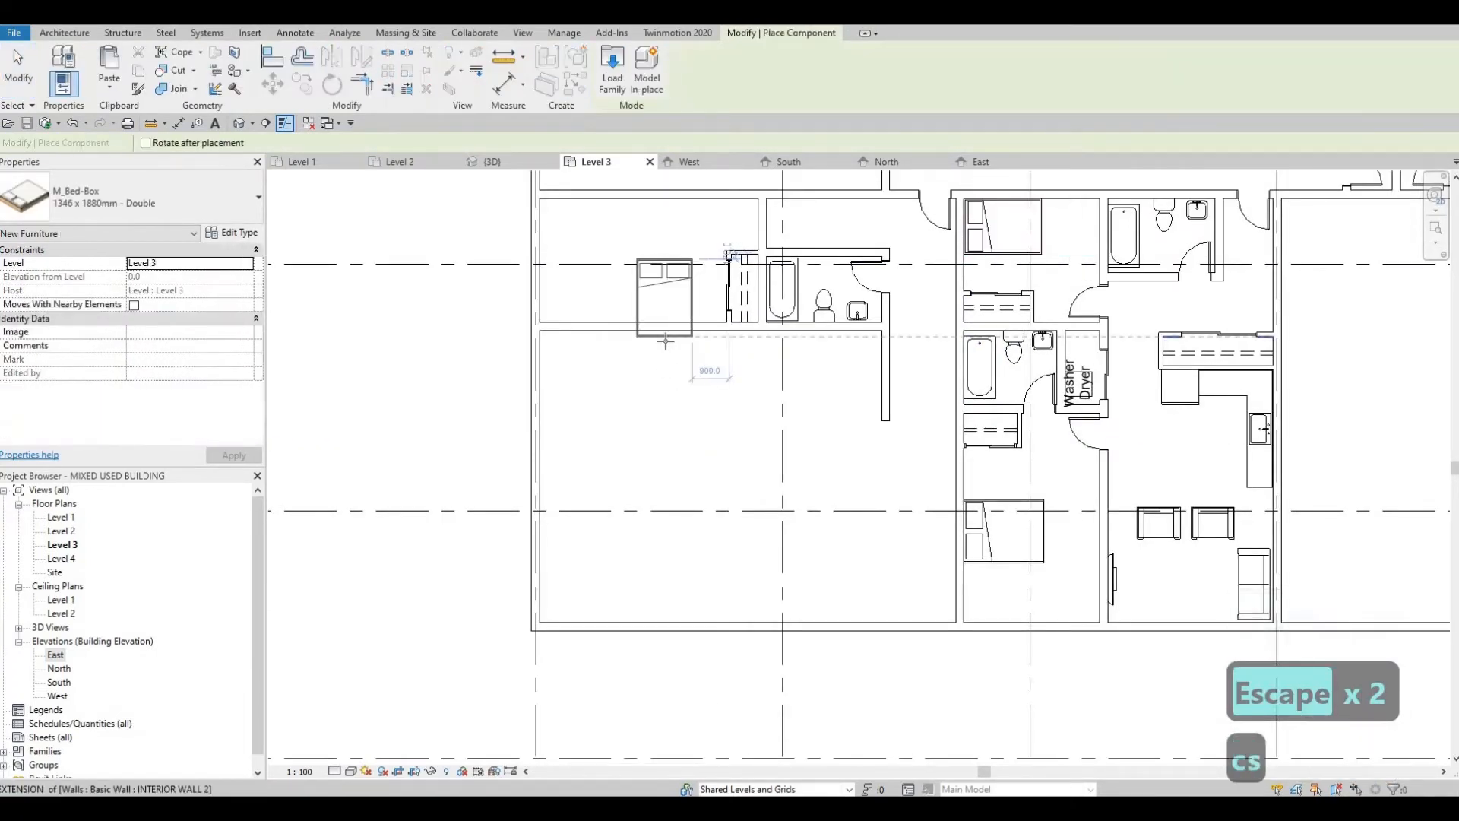
middle_drag(645, 263, 655, 344)
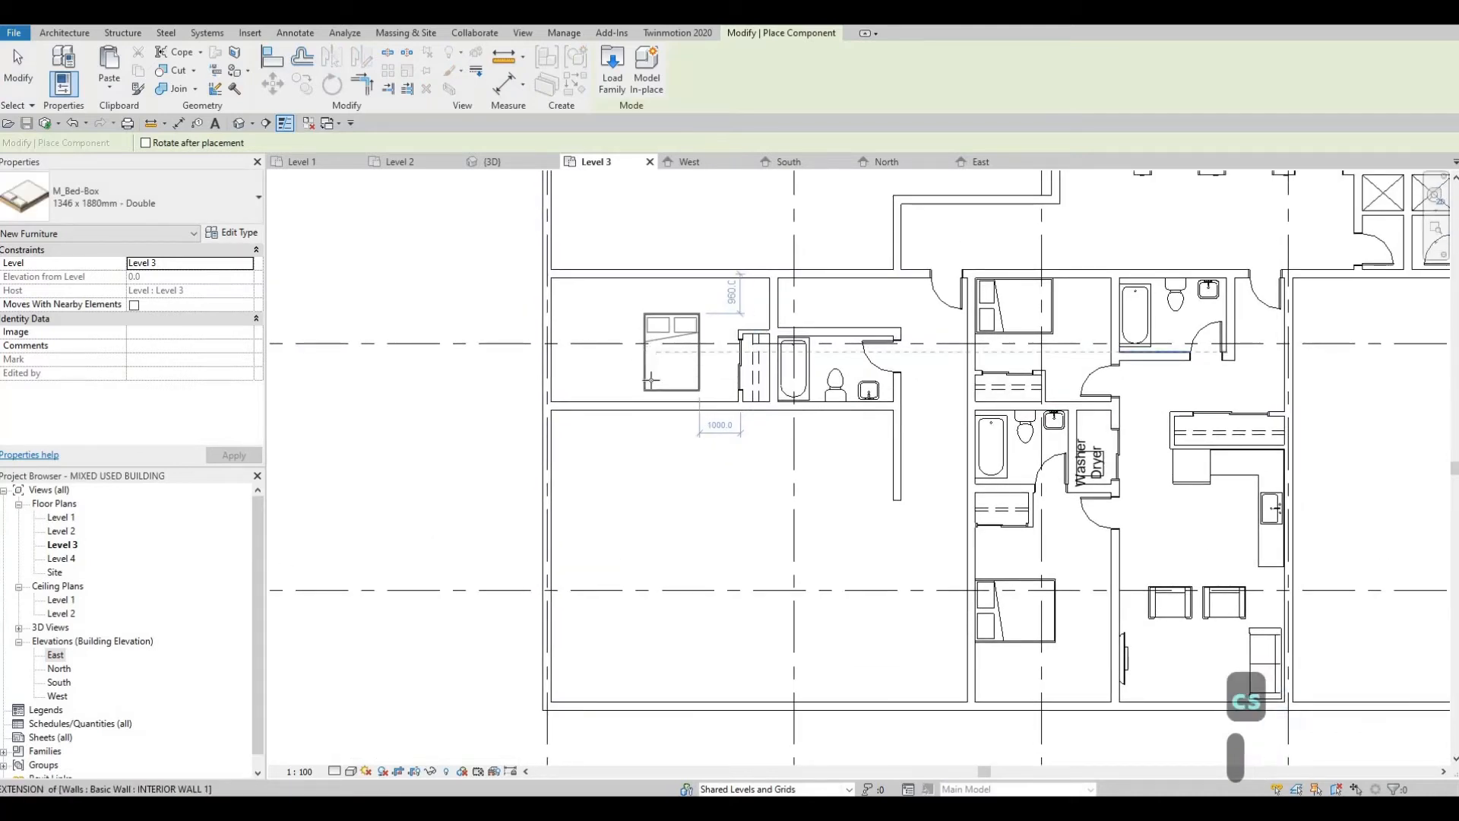
key(space)
key(space)
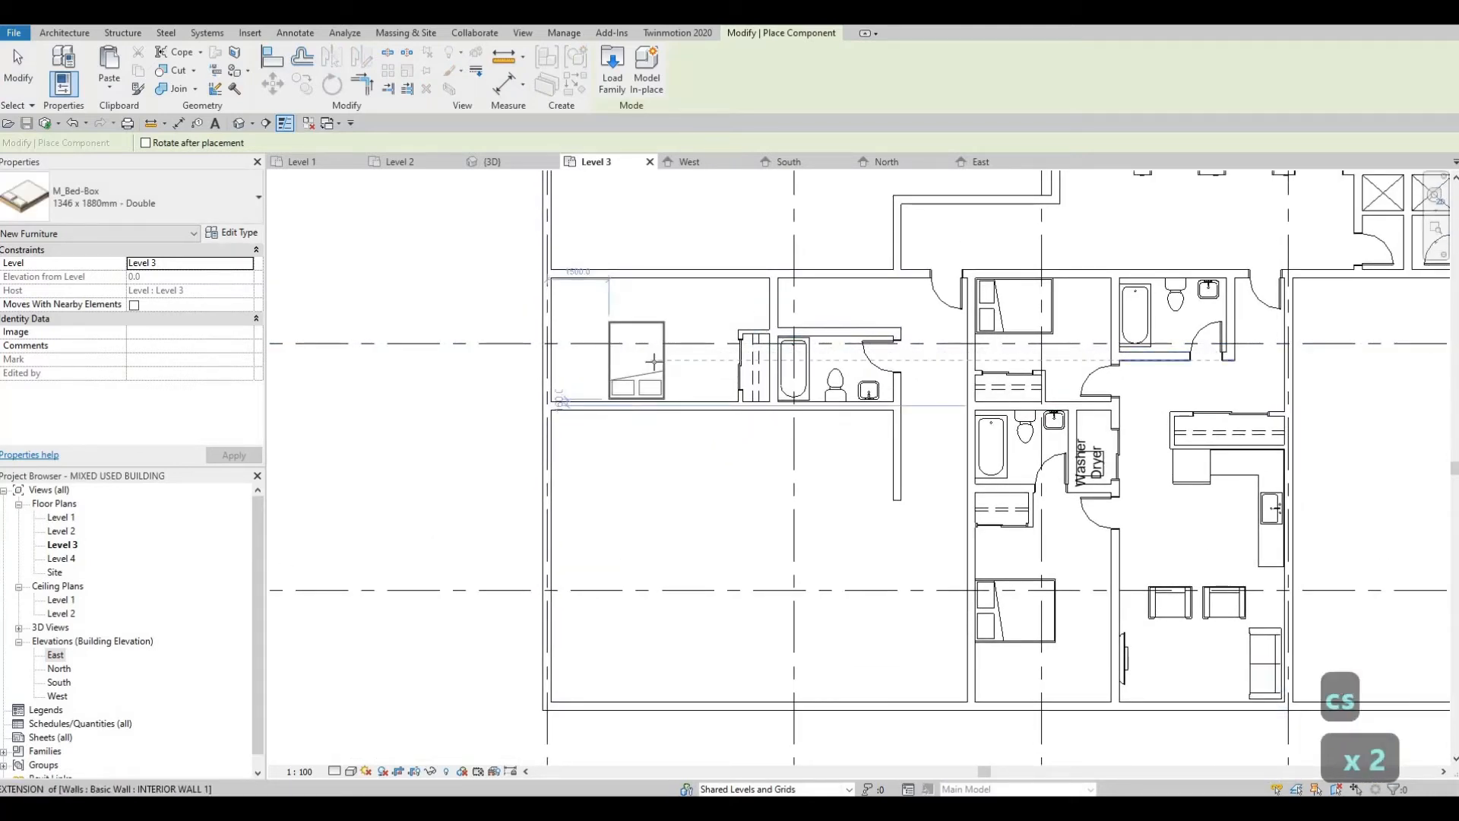
scroll(651, 367, up, 2)
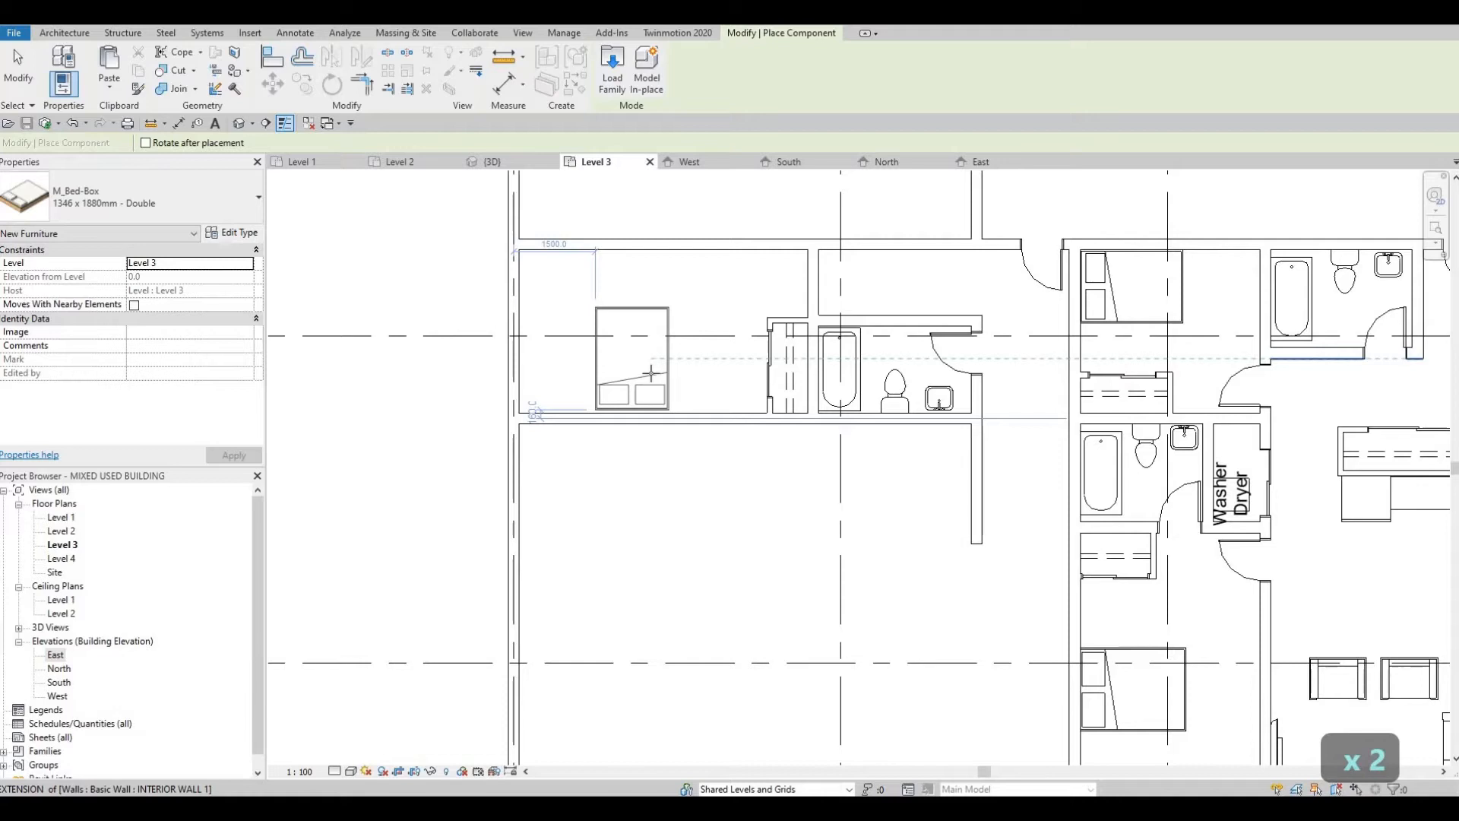
click(663, 366)
key(Escape)
key(Escape)
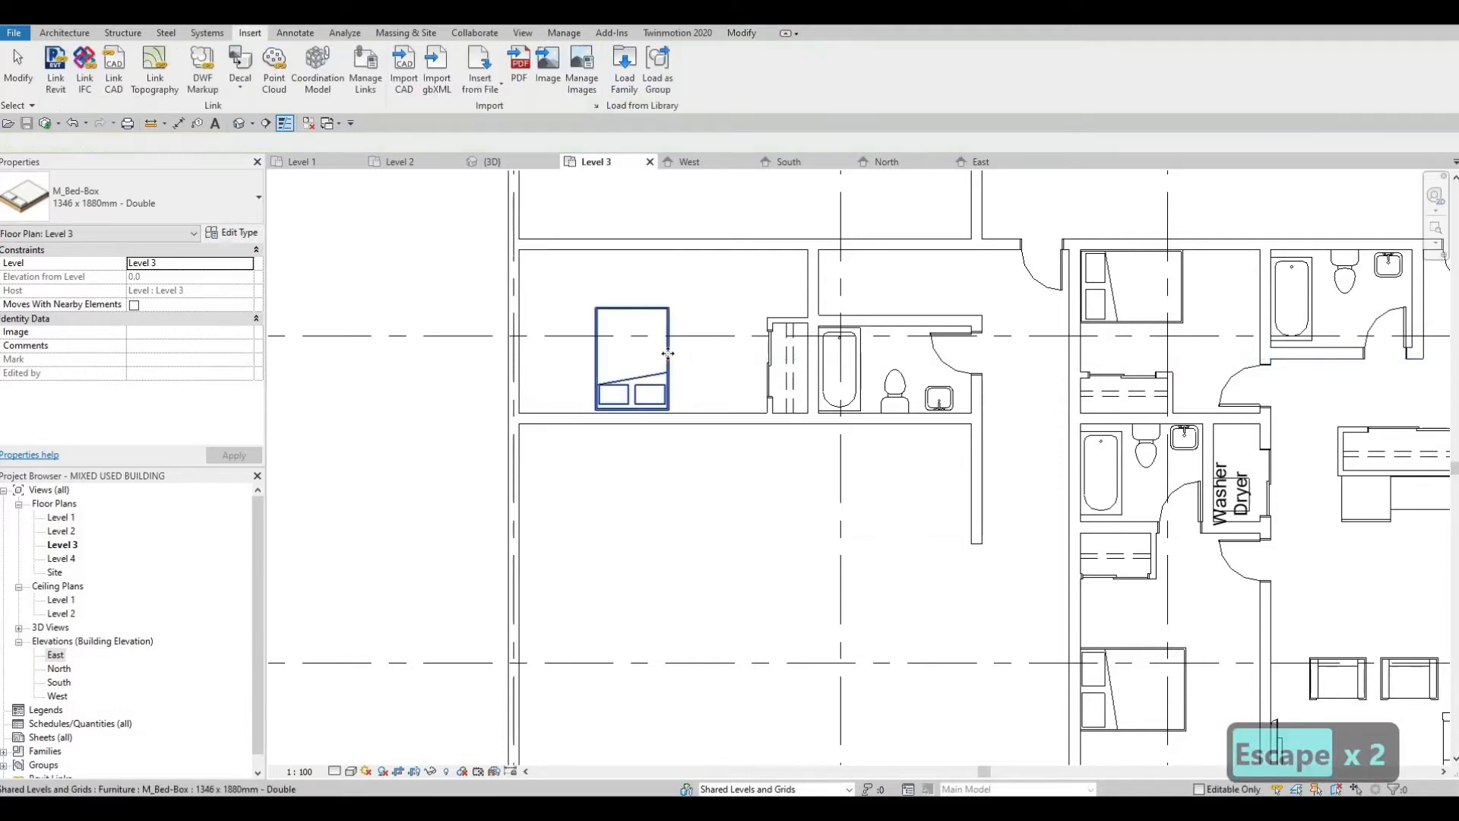
Step: Change the new bed's type to M_Bed-Box 1525 x 2007mm - Queen
click(632, 357)
click(132, 198)
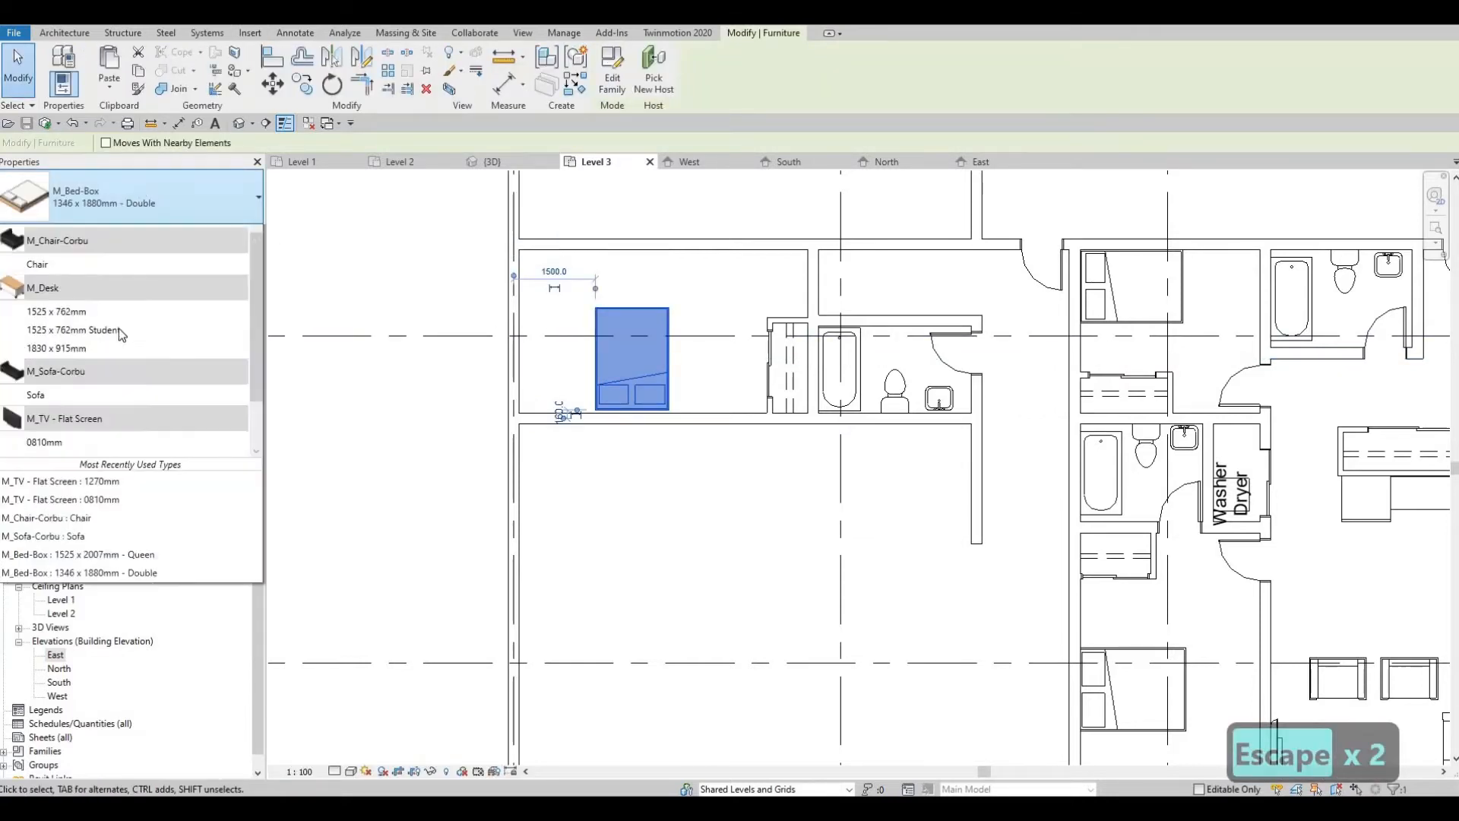
scroll(119, 328, up, 1)
click(140, 270)
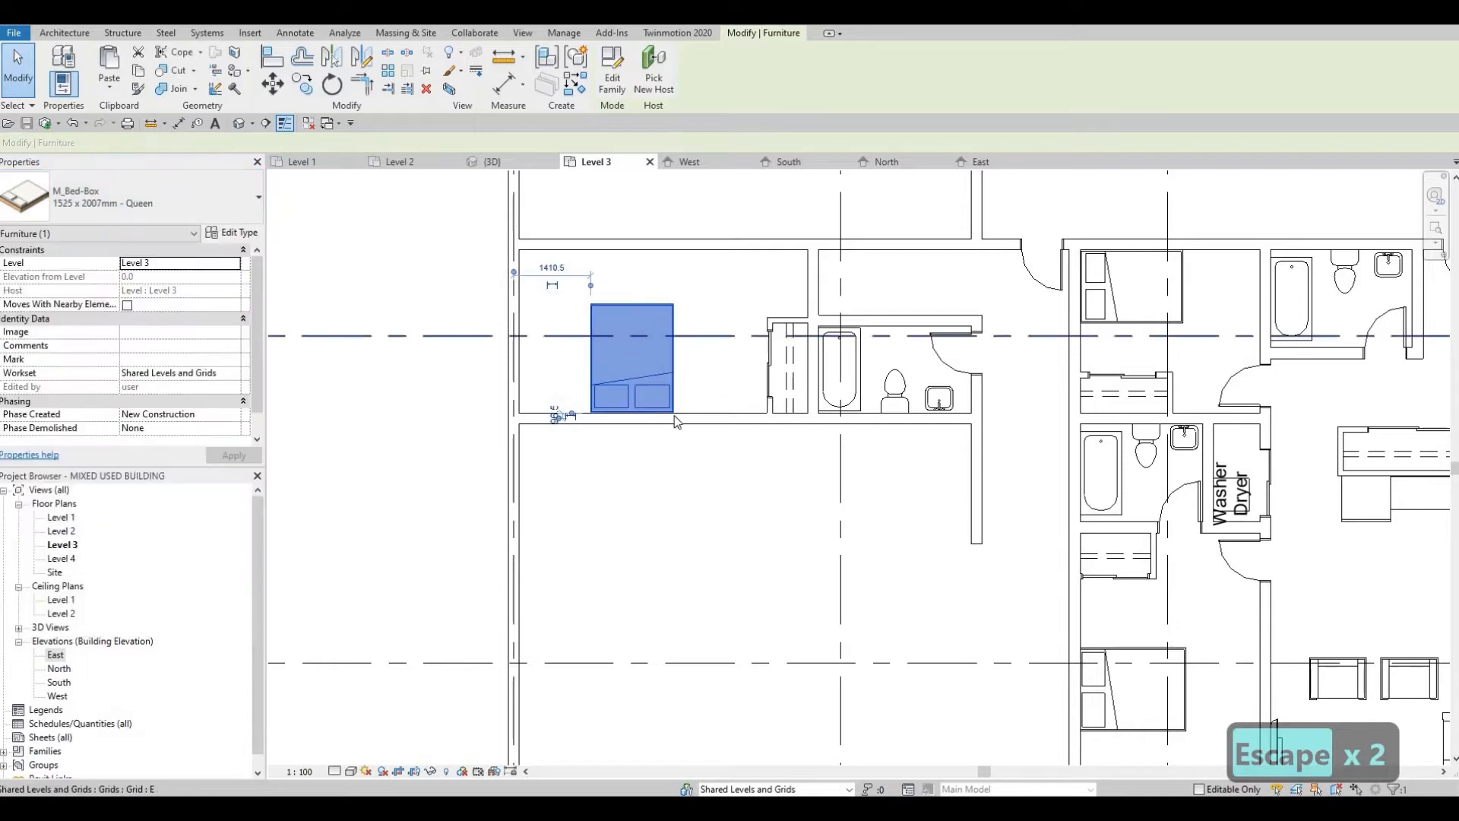
key(Escape)
key(Escape)
Step: Nudge the queen bed east along the south wall until its west edge is 2130.5 mm from the bedroom's west wall
middle_drag(675, 383, 666, 408)
click(665, 408)
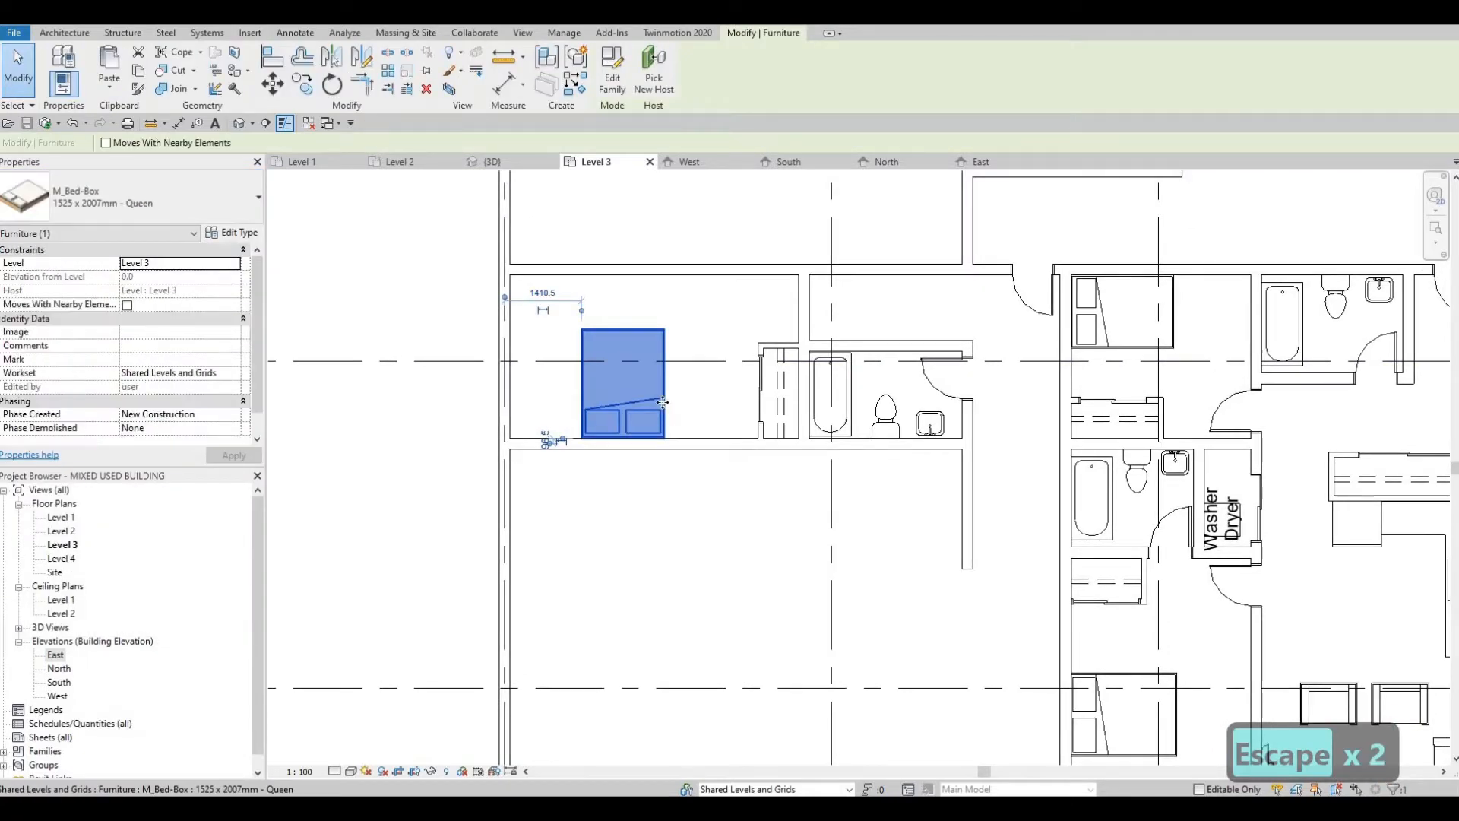
key(Right)
key(Right)
key(Right)
key(Right)
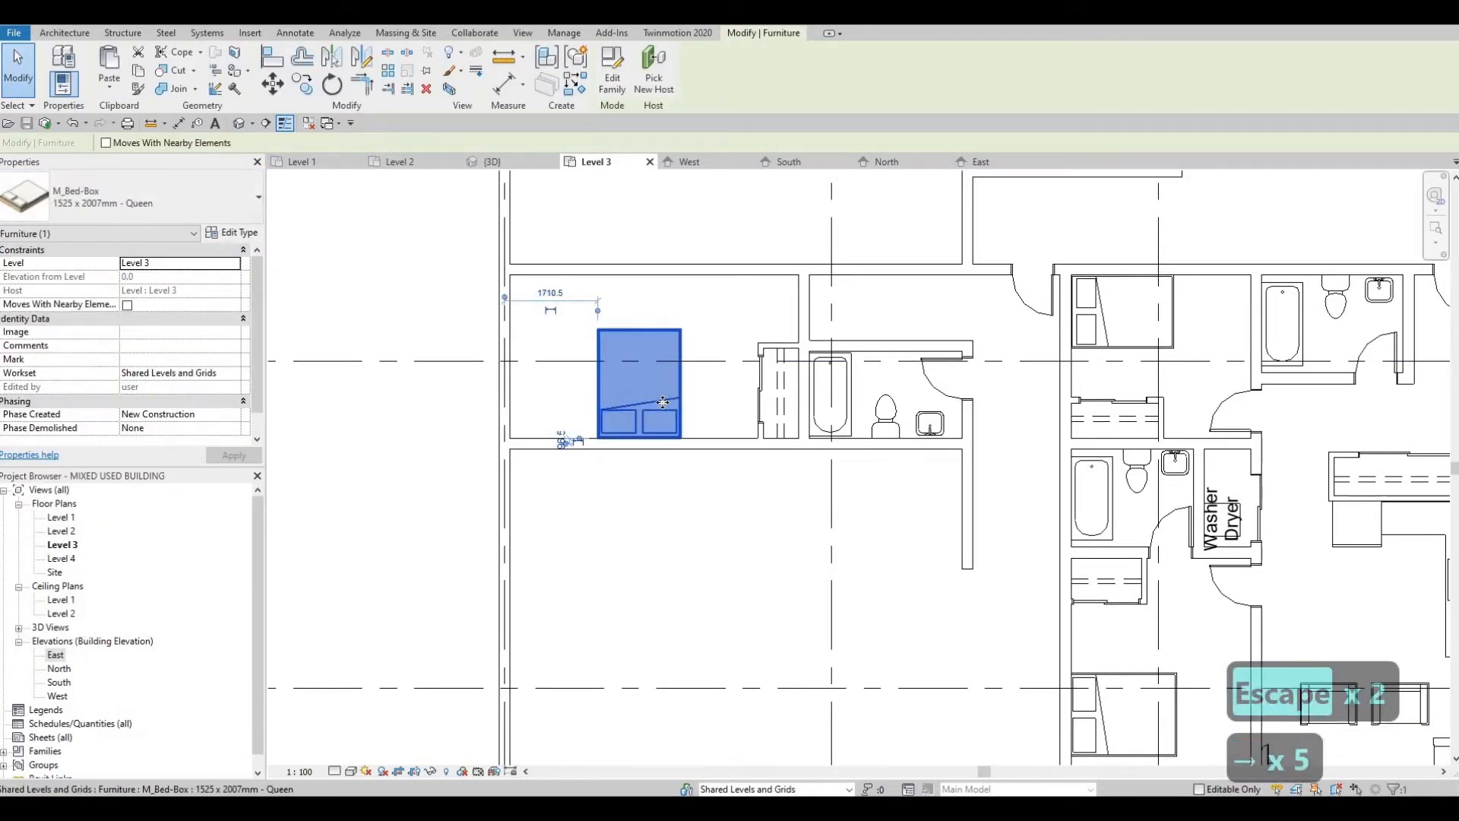
key(Right)
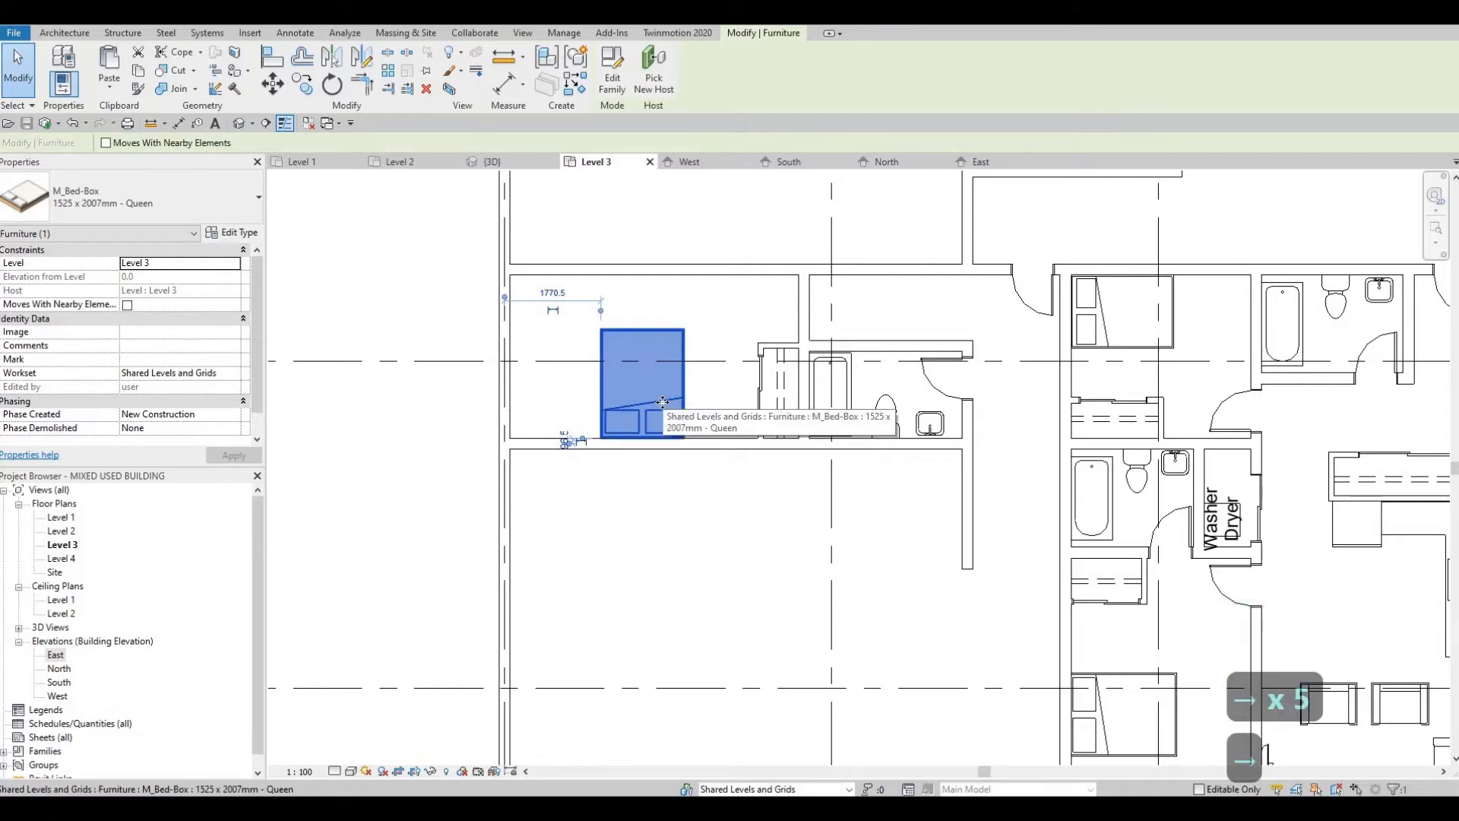
key(Right)
key(F1)
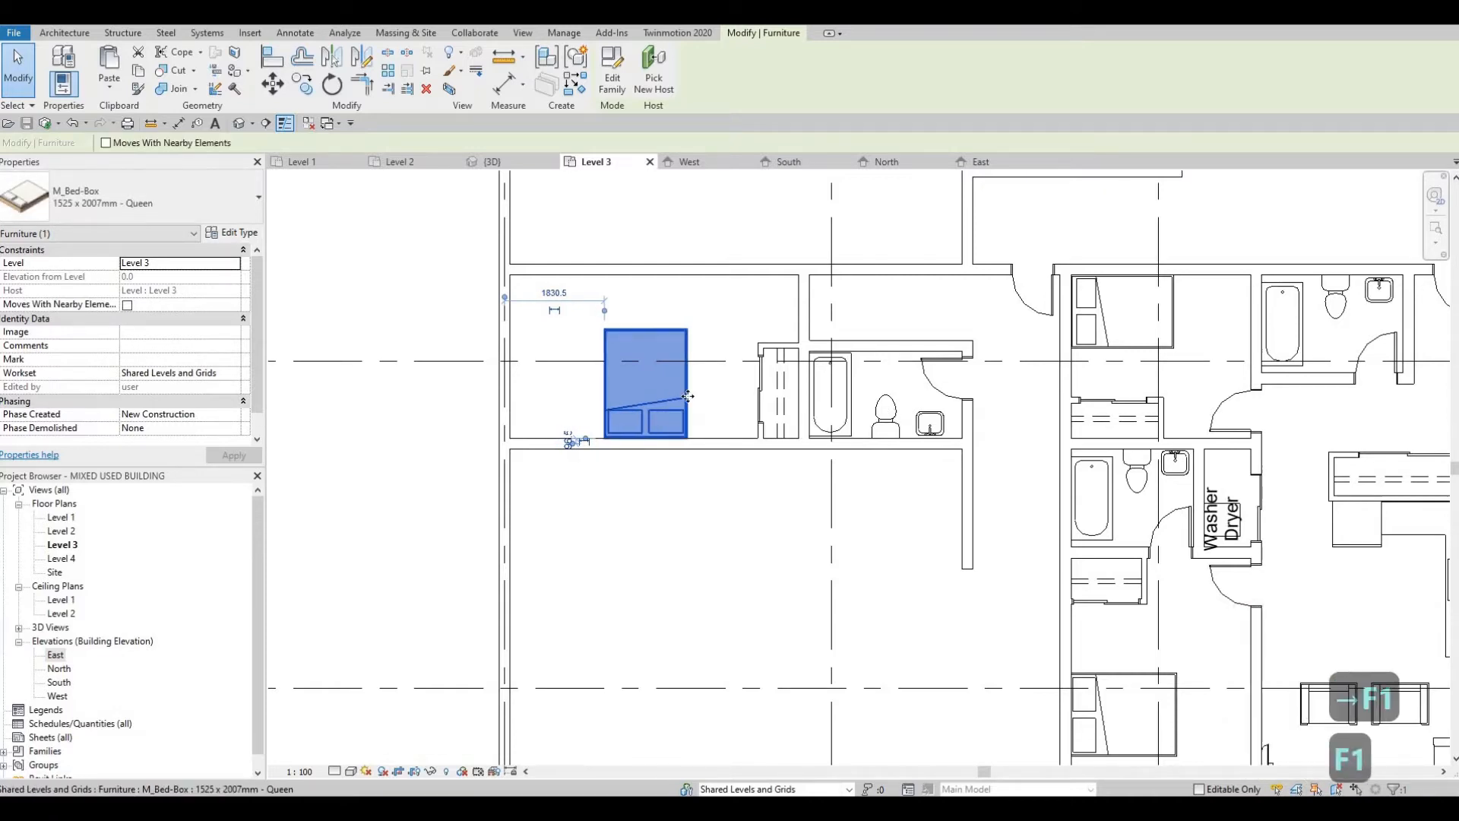
key(Right)
key(Right)
key(Right)
key(Right)
key(Right)
key(Right)
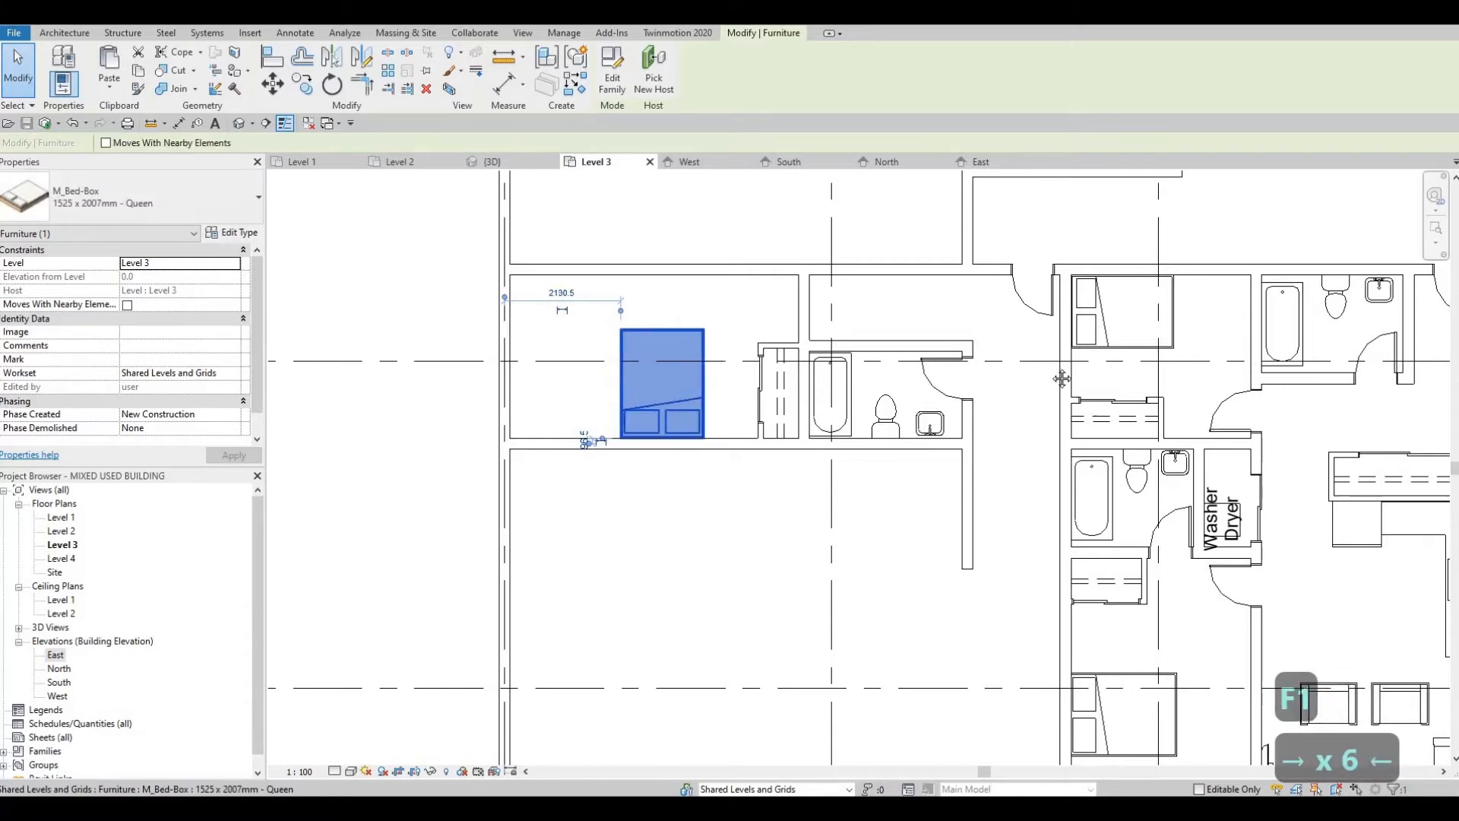
scroll(660, 347, down, 2)
key(Escape)
key(F1)
scroll(658, 378, up, 2)
key(Escape)
key(Escape)
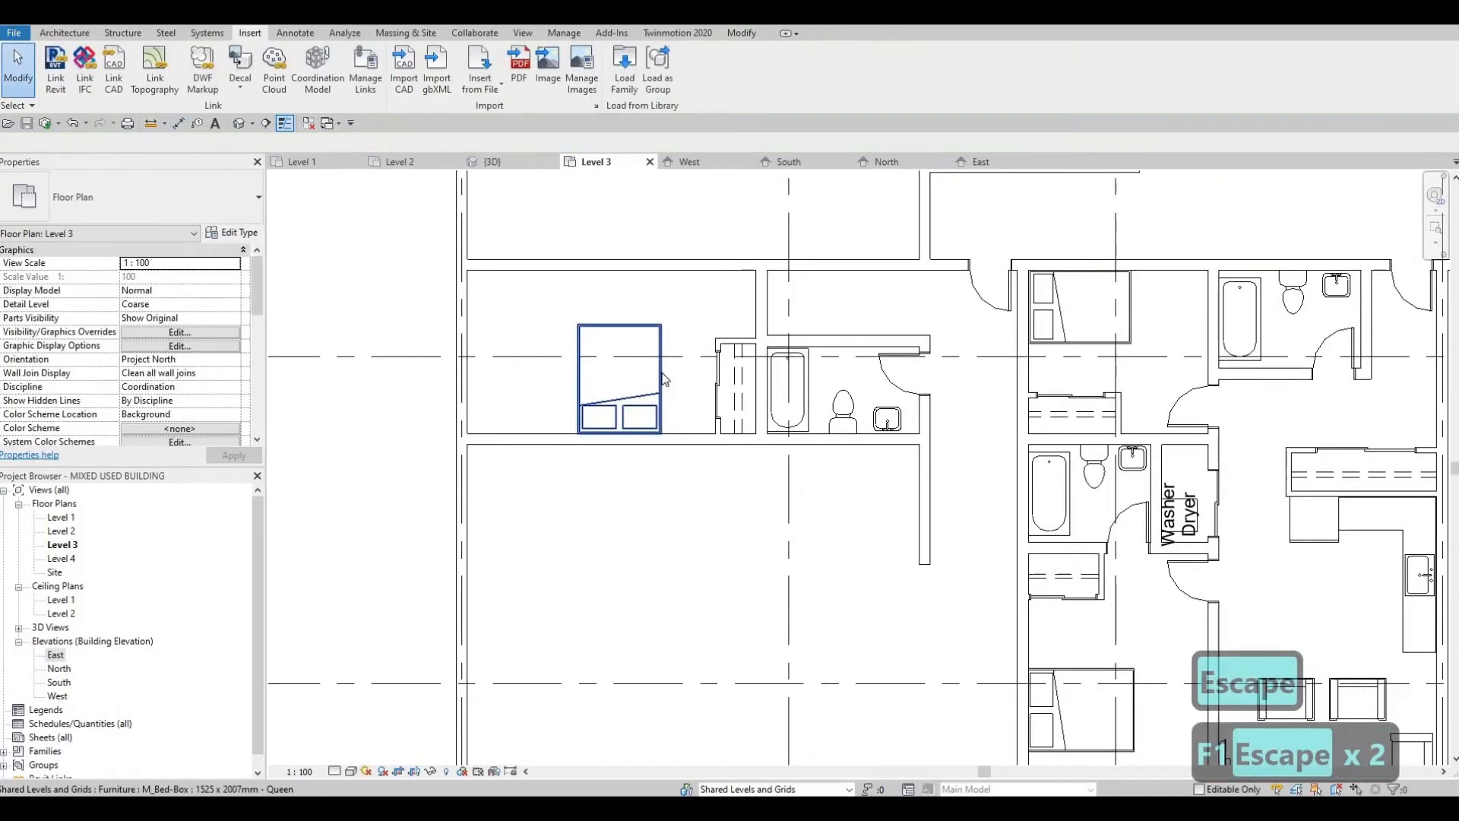
Step: Nudge the queen bed farther east toward the closet, leaving clearance in front of the sliding door
click(663, 379)
key(Right)
key(Right)
key(Right)
key(Right)
key(Right)
key(Right)
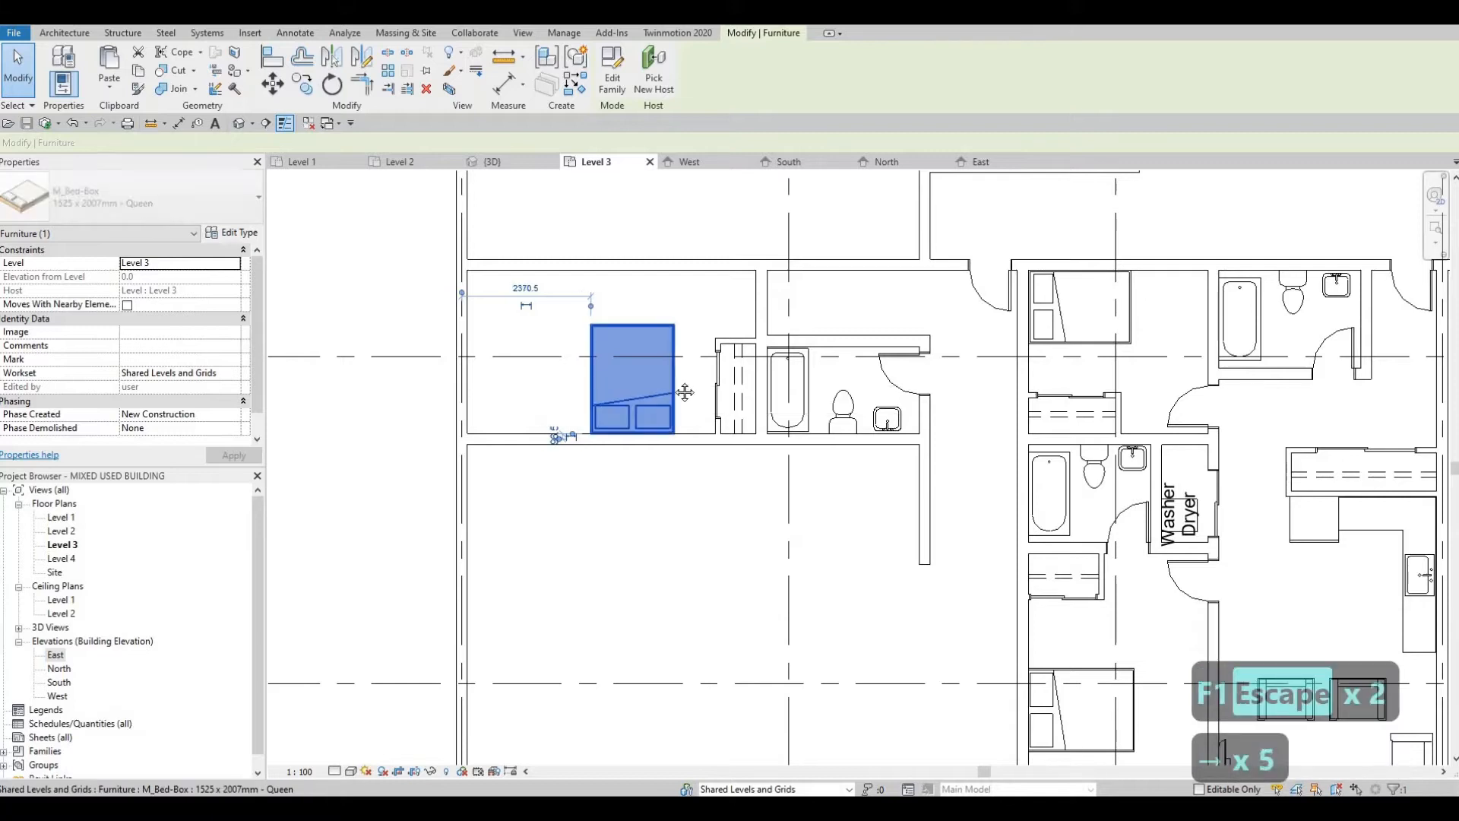
key(Escape)
scroll(523, 371, down, 2)
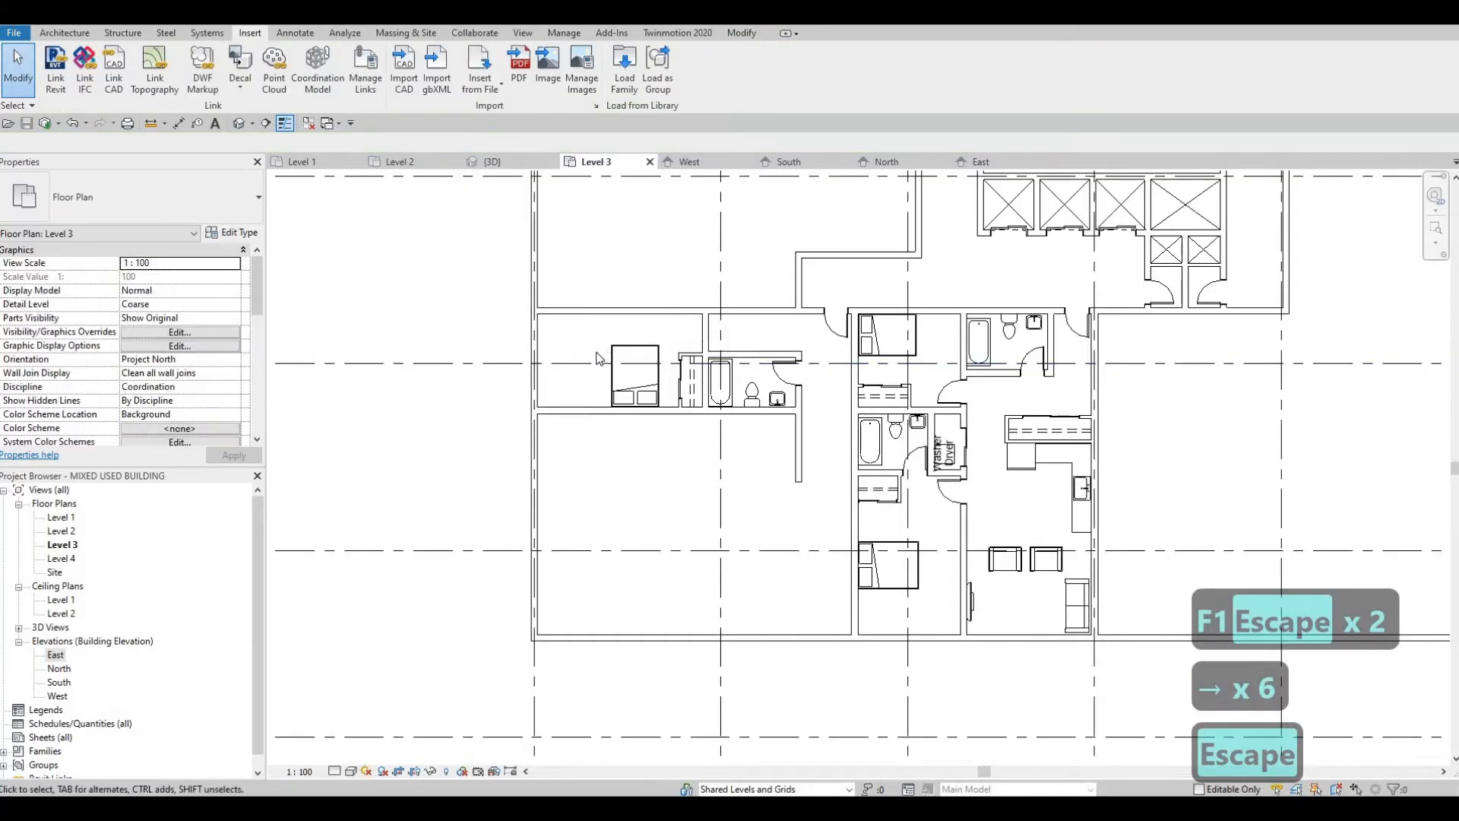
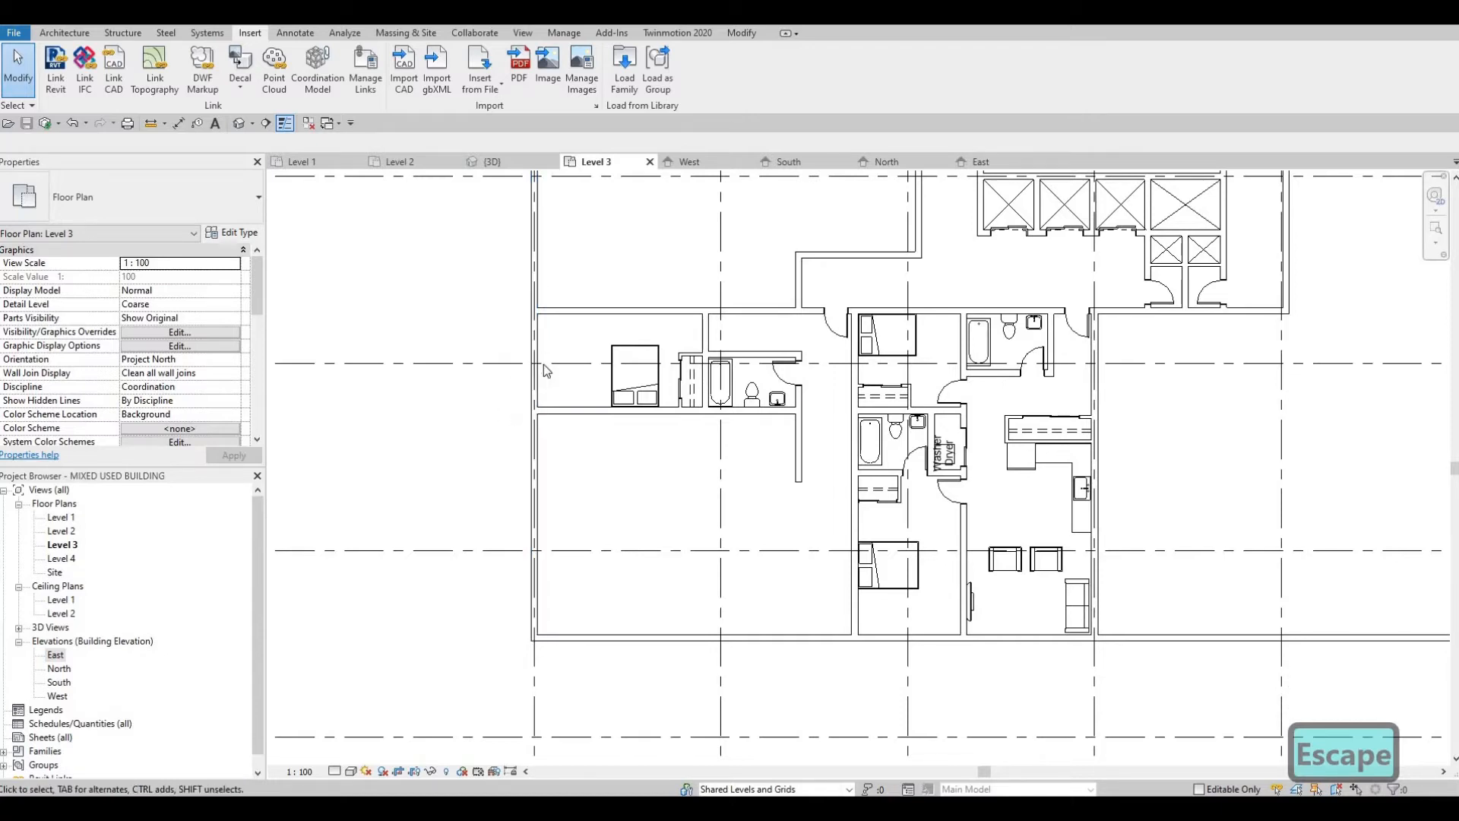
scroll(570, 367, down, 4)
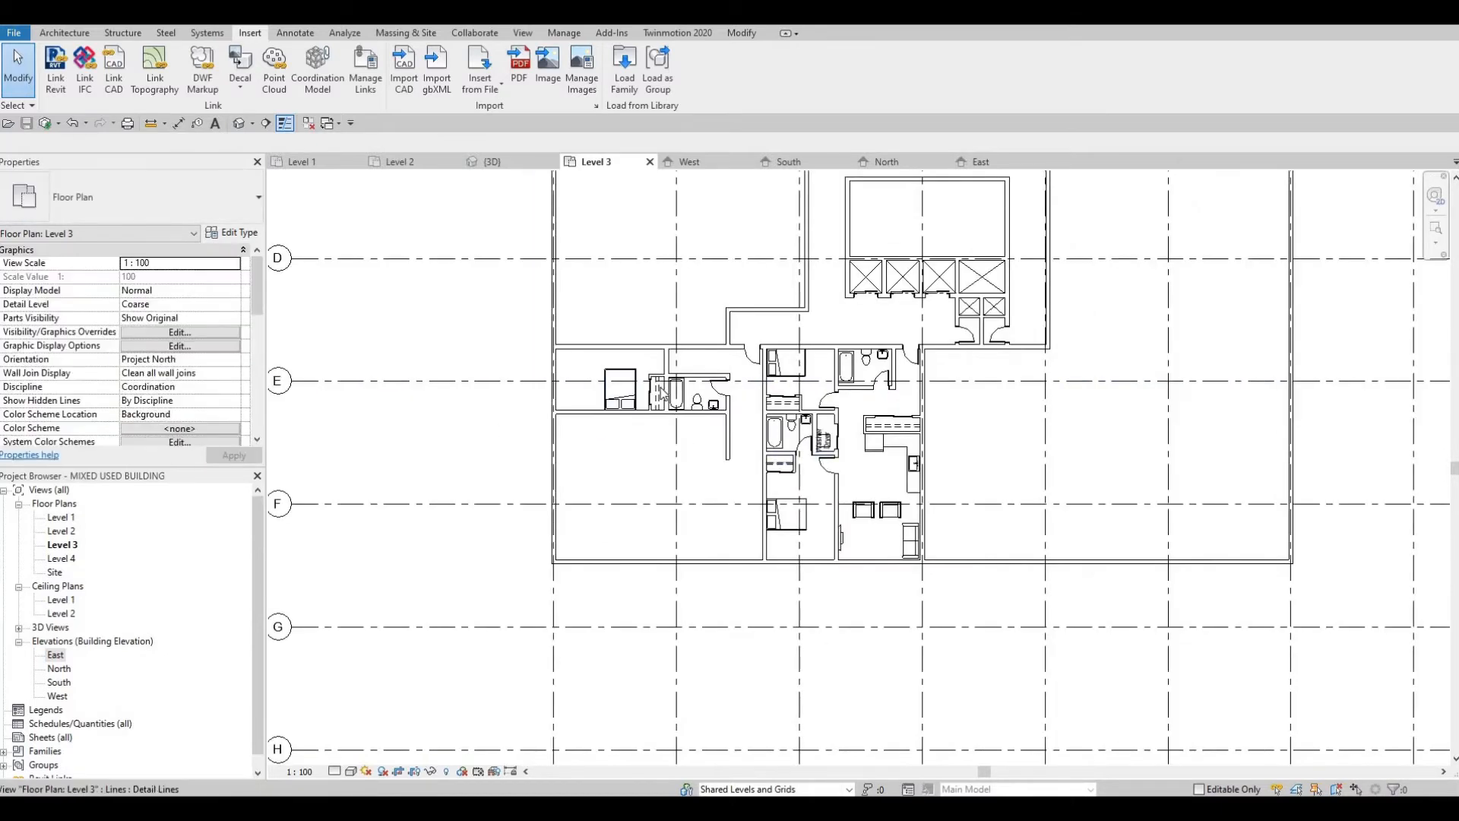
scroll(615, 396, up, 5)
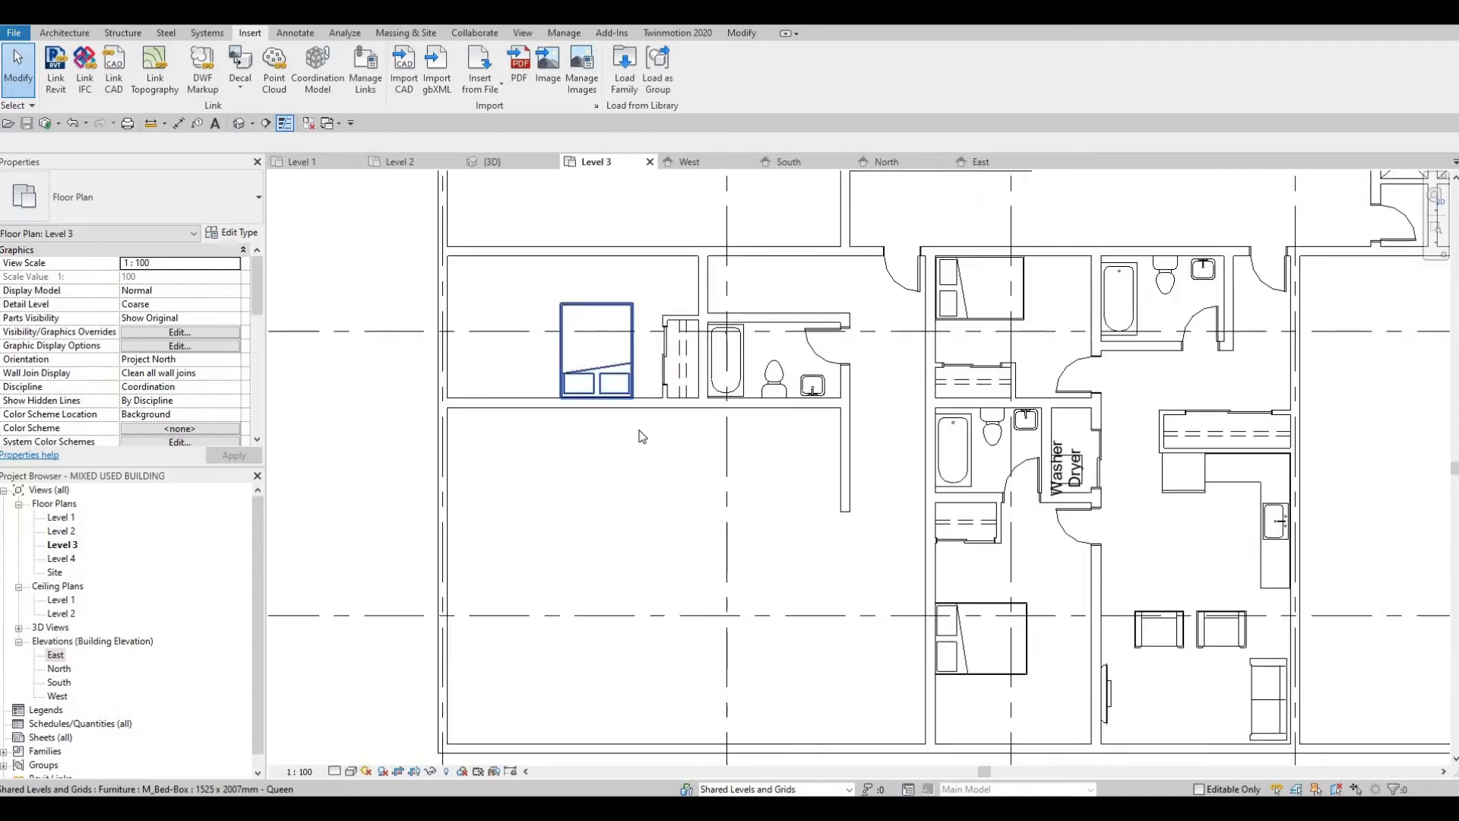
middle_drag(660, 418, 666, 394)
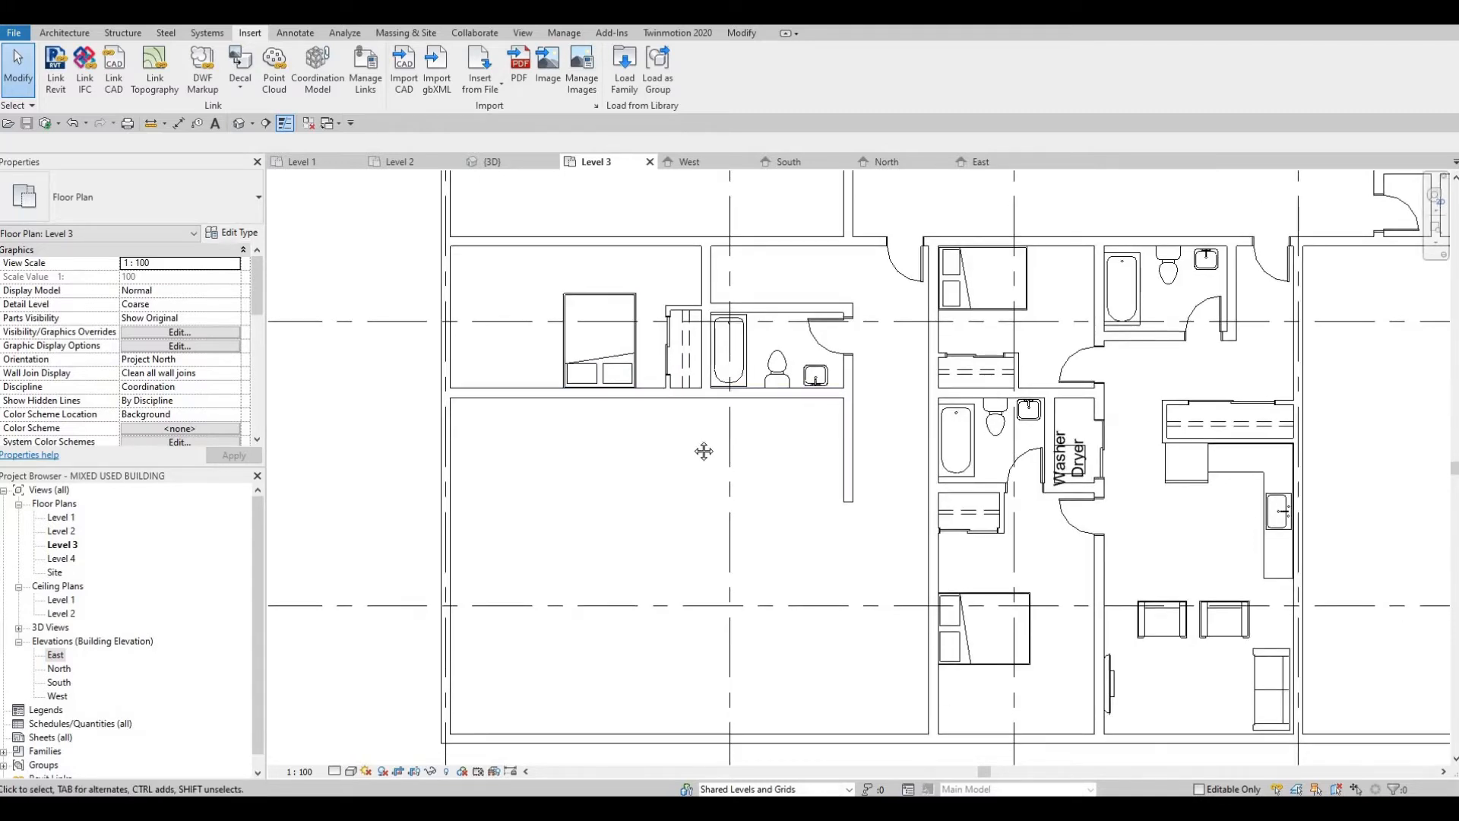
middle_drag(704, 451, 704, 436)
scroll(718, 437, down, 1)
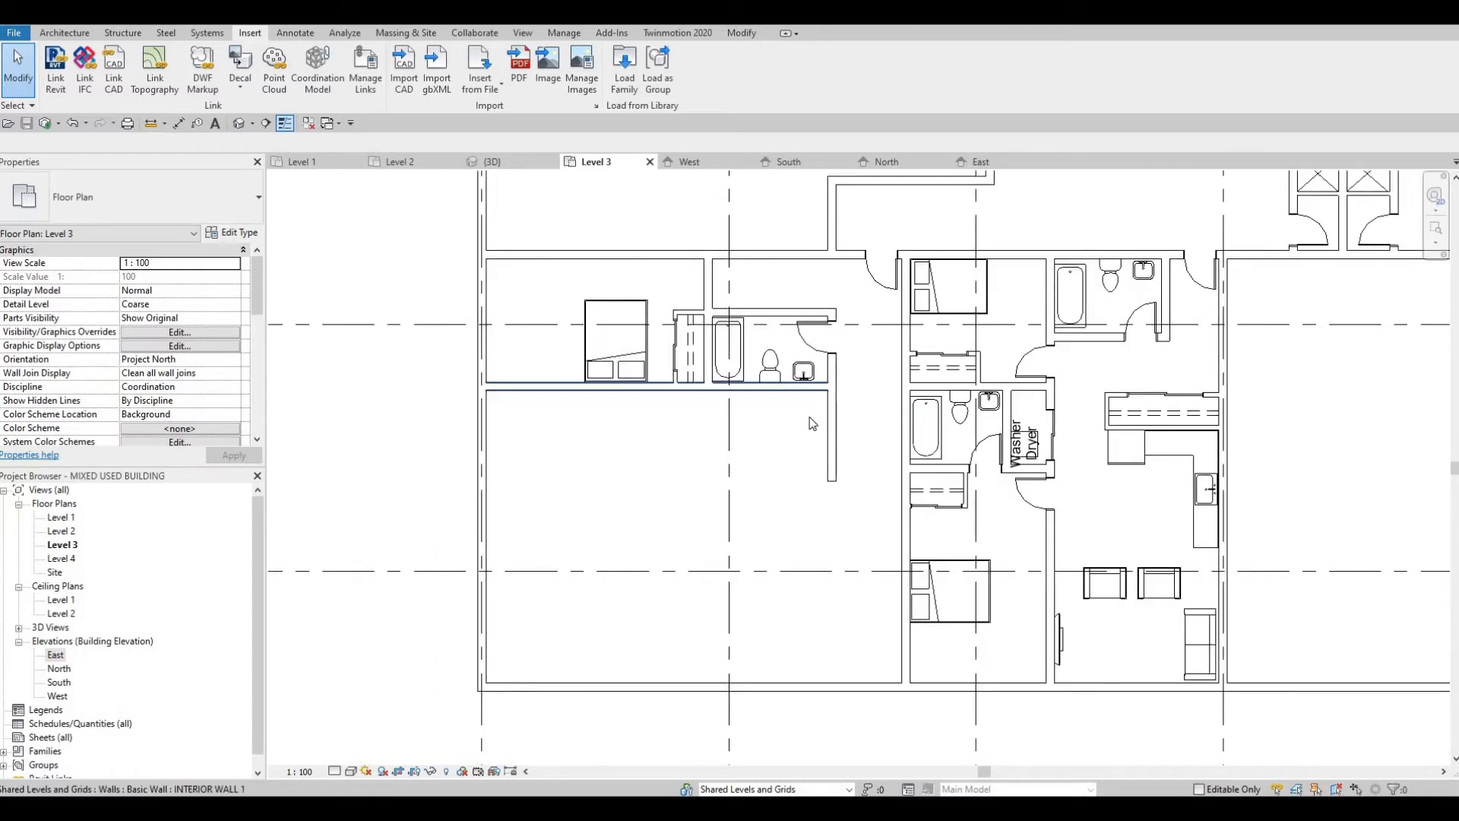
scroll(810, 423, up, 2)
middle_drag(772, 366, 759, 376)
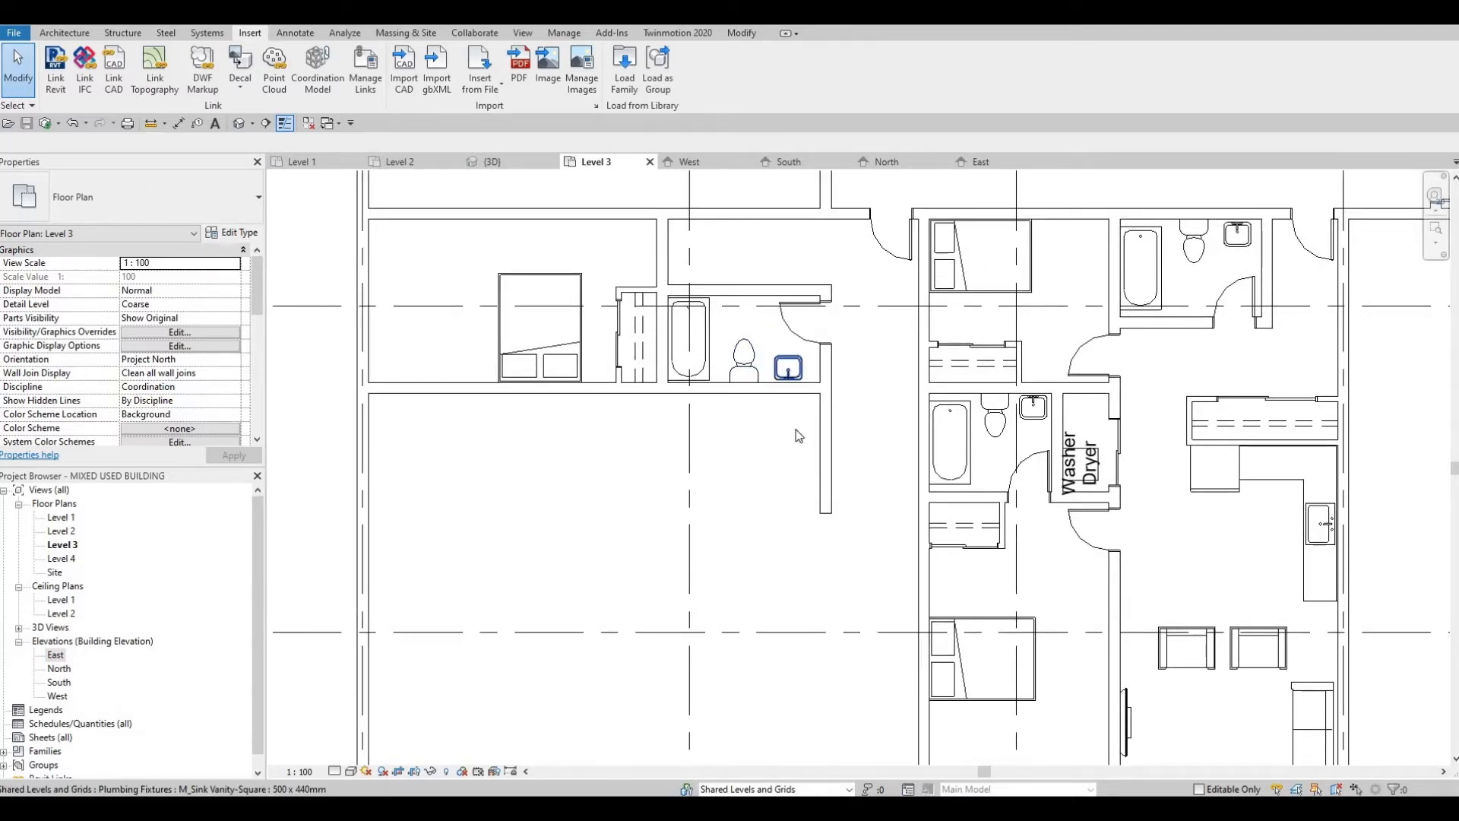
Step: Try a 2800 mm INTERIOR WALL 2 partition running west from the south end of the bathroom's east wall
click(827, 518)
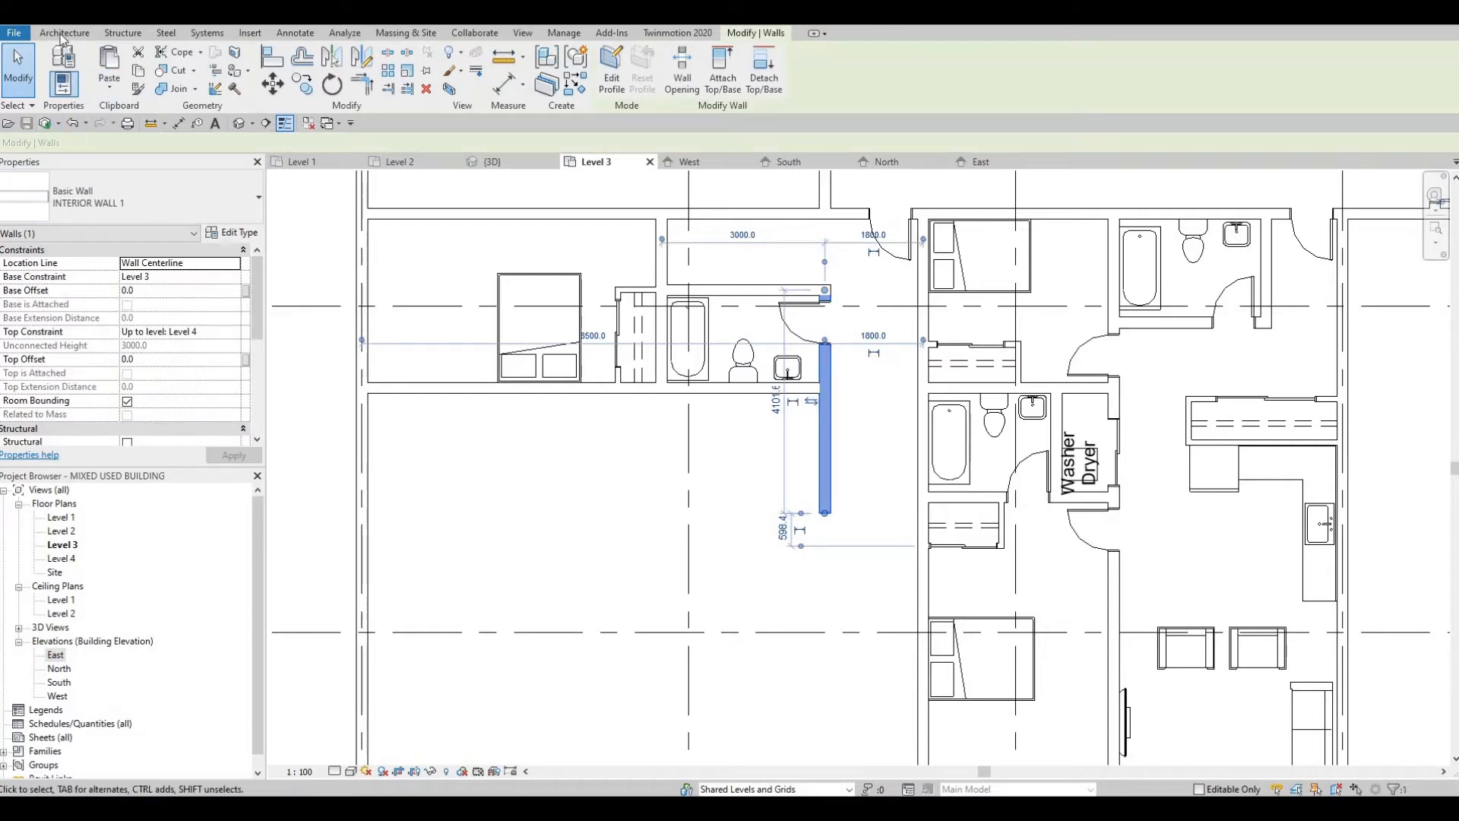
key(d)
key(r)
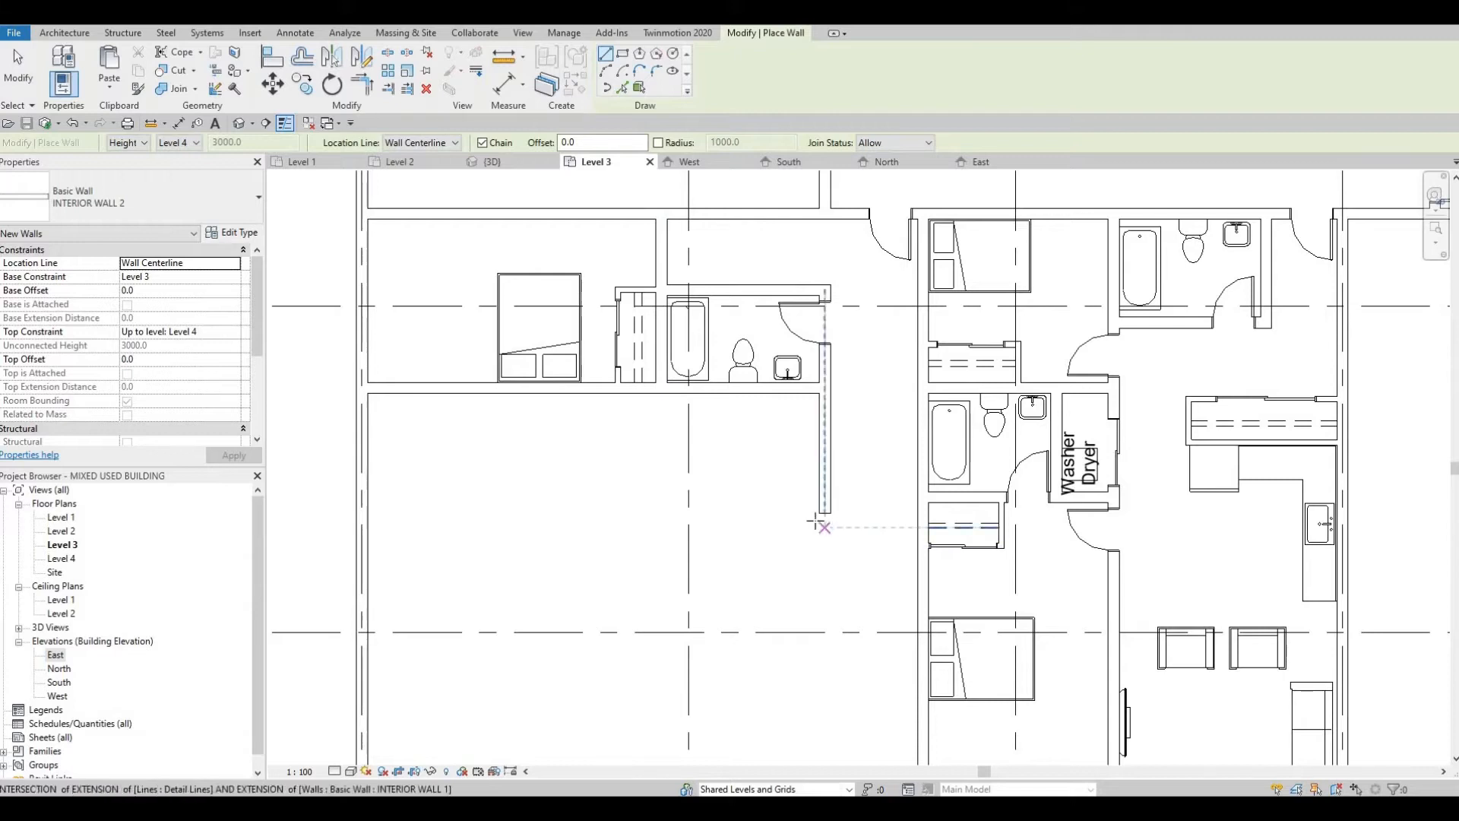
click(666, 510)
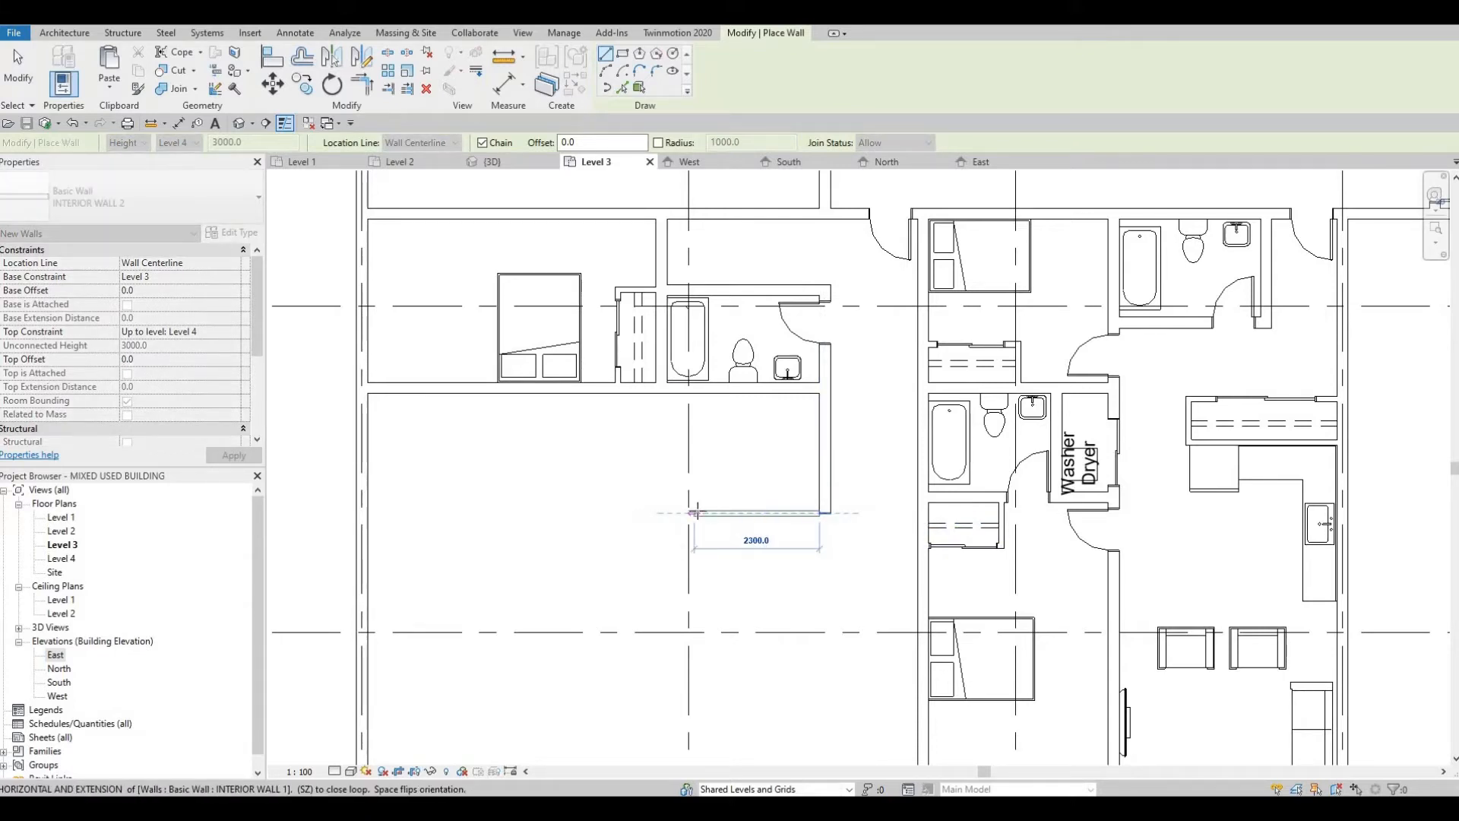
click(669, 510)
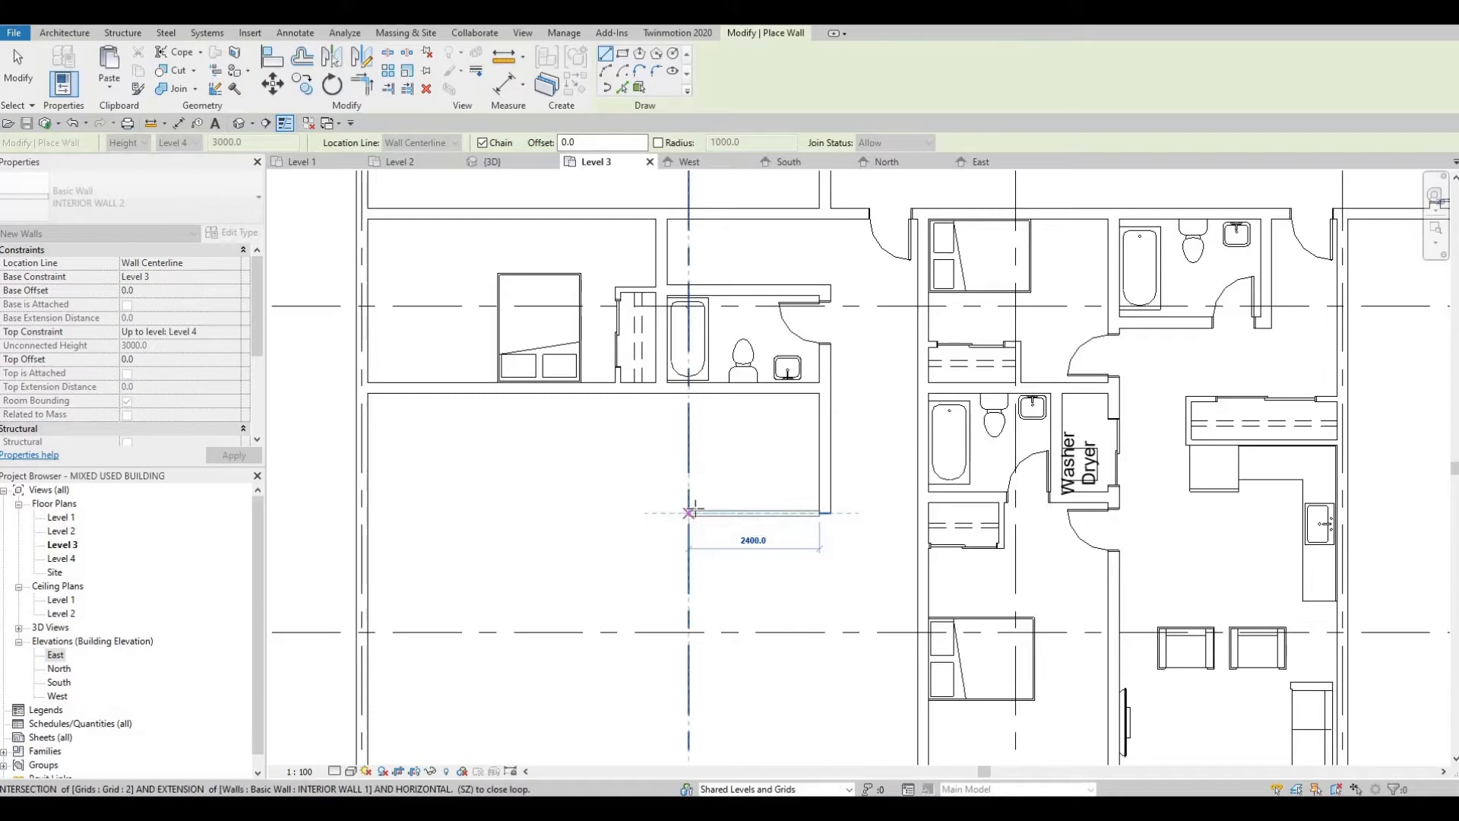
key(Escape)
key(Escape)
key(Escape)
click(746, 514)
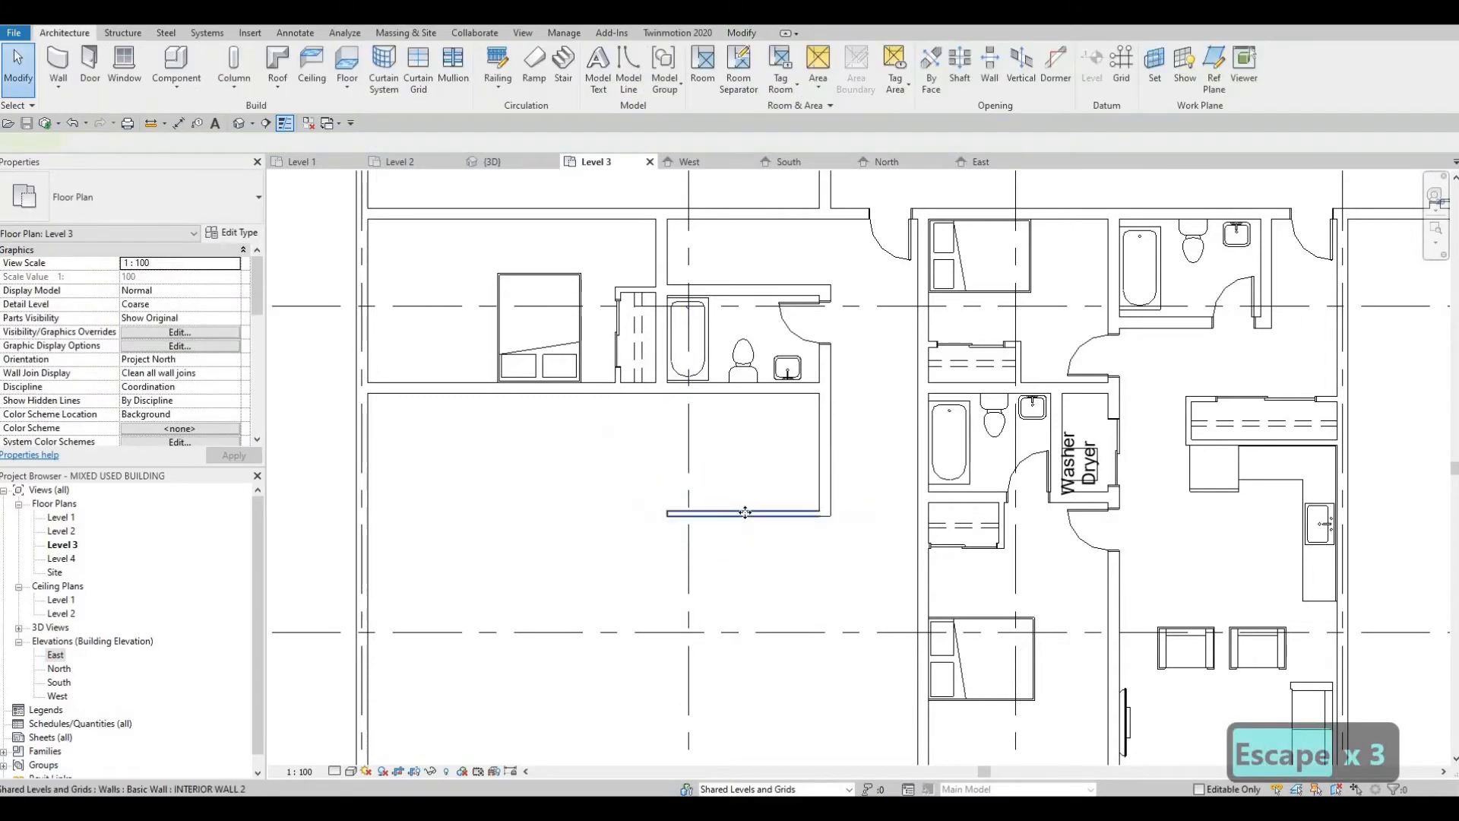
key(Delete)
Step: Draw a 3000 mm INTERIOR WALL 1 wall west from the south end of the bathroom's east wall
click(826, 483)
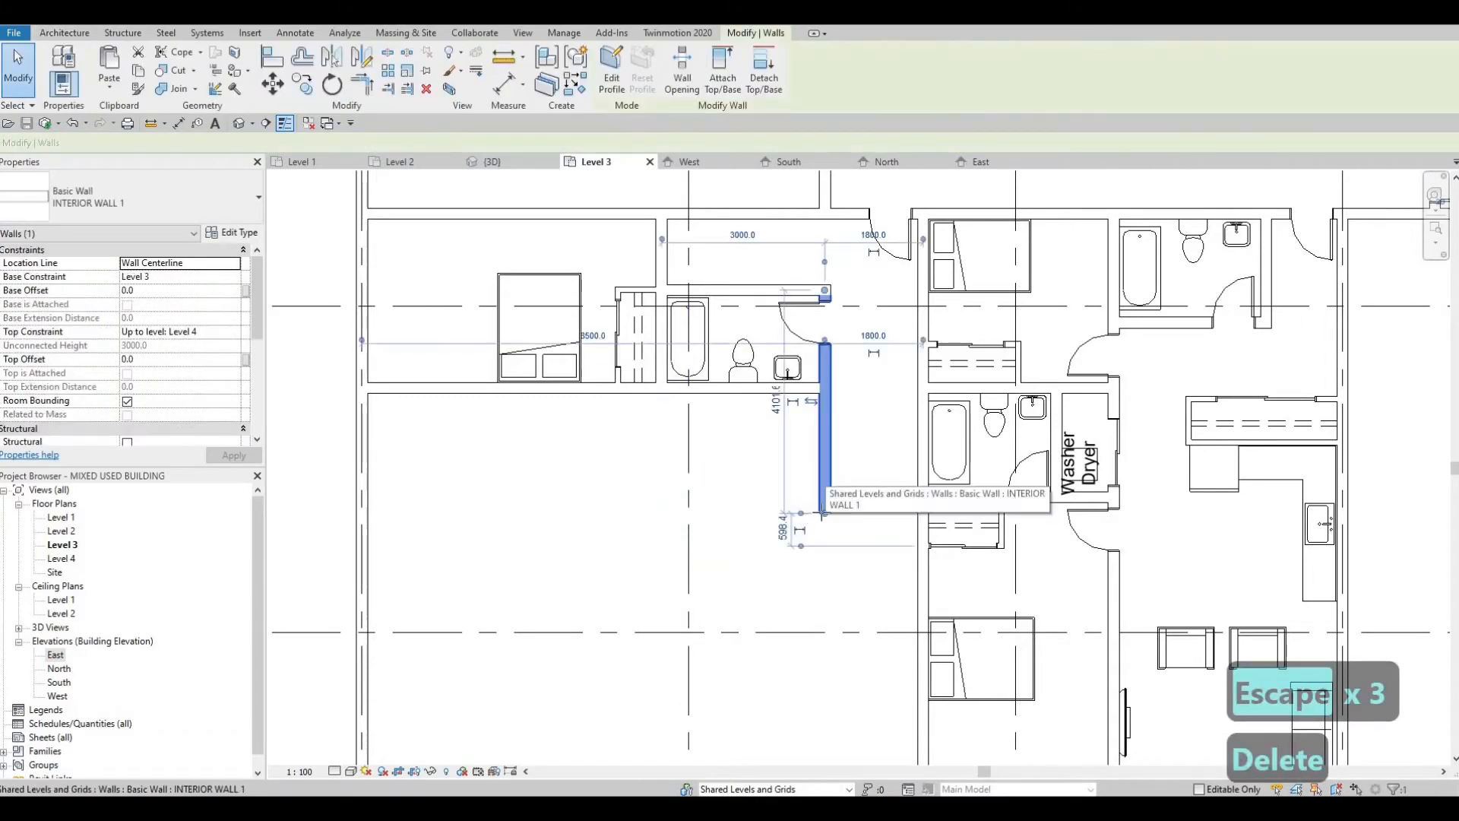
key(c)
key(s)
click(824, 513)
click(662, 512)
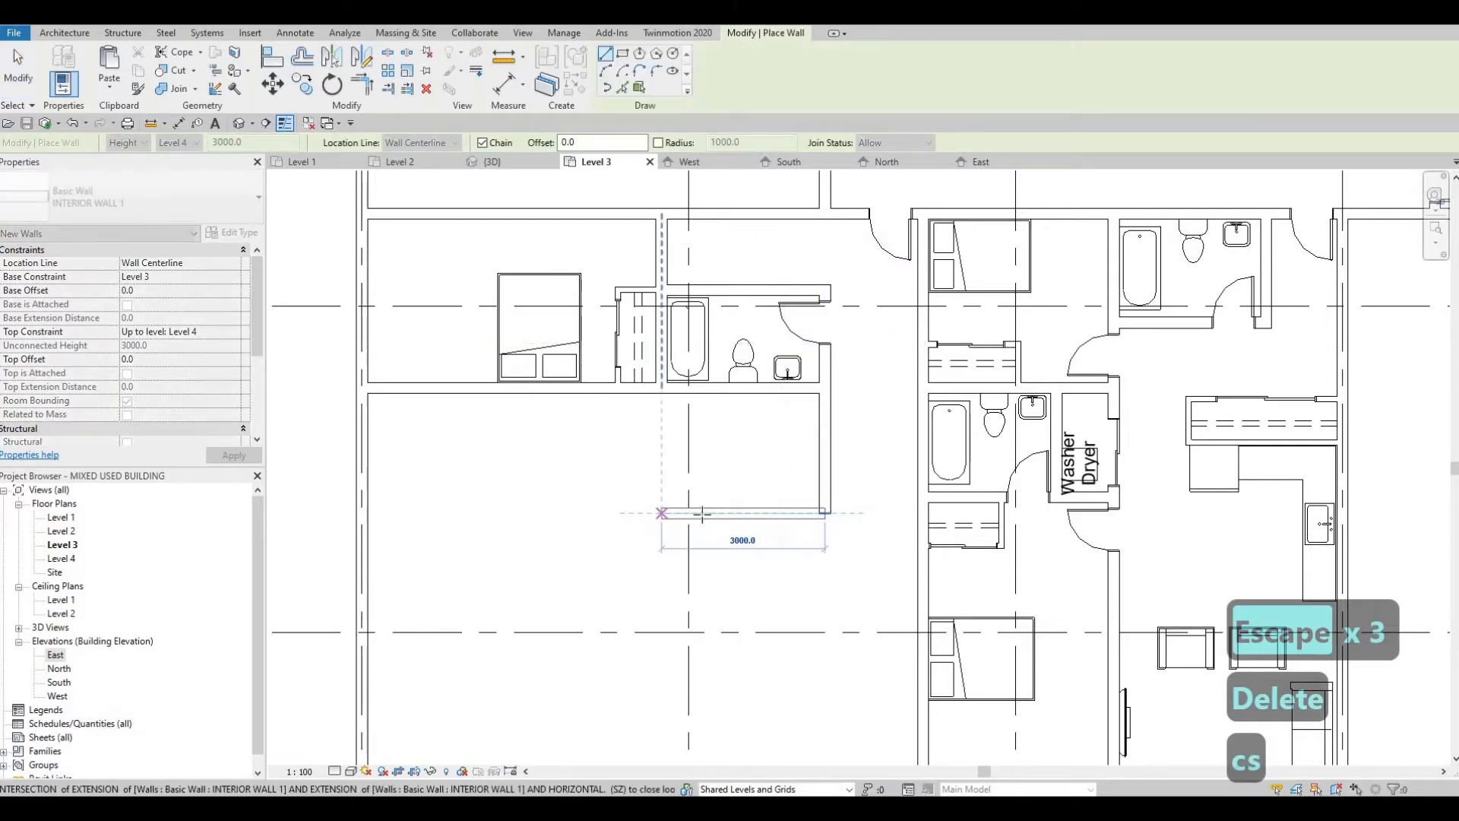
key(Escape)
key(Escape)
Step: Set the new wall's distance from the existing bathroom's south wall to 1800 mm
click(644, 488)
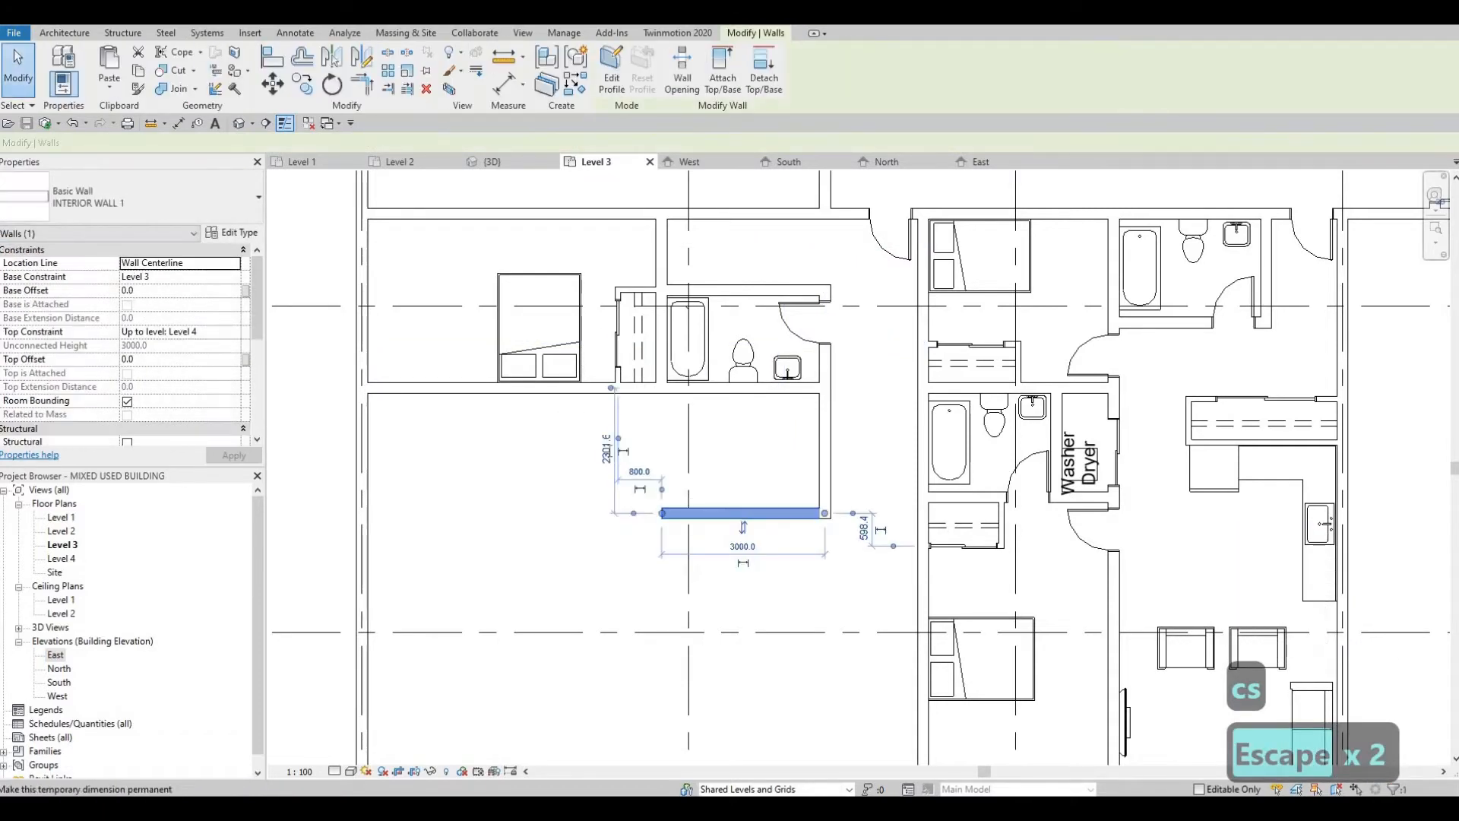
click(607, 450)
text(180)
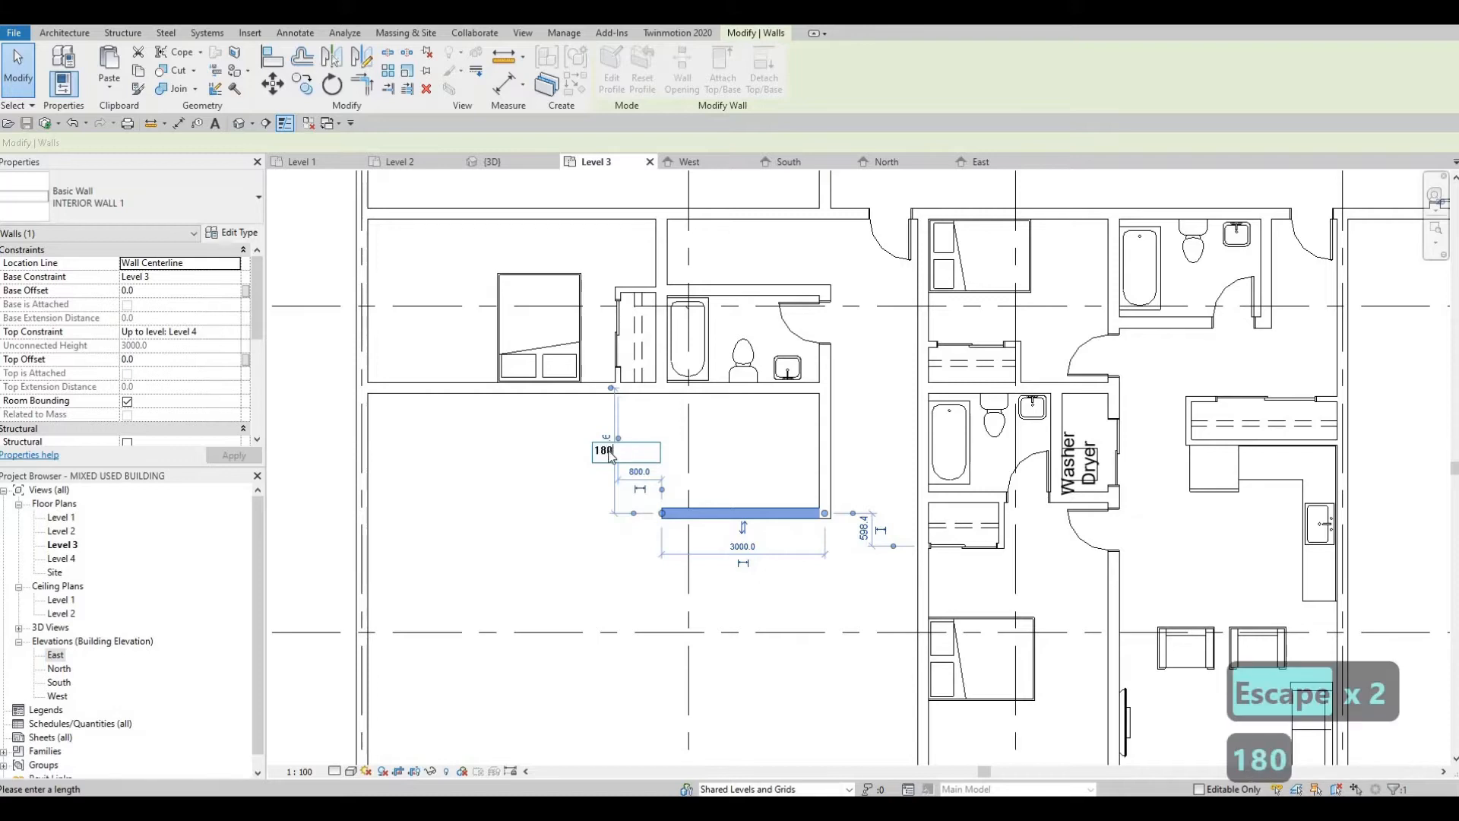
text(0)
key(Return)
key(Escape)
key(Escape)
key(Escape)
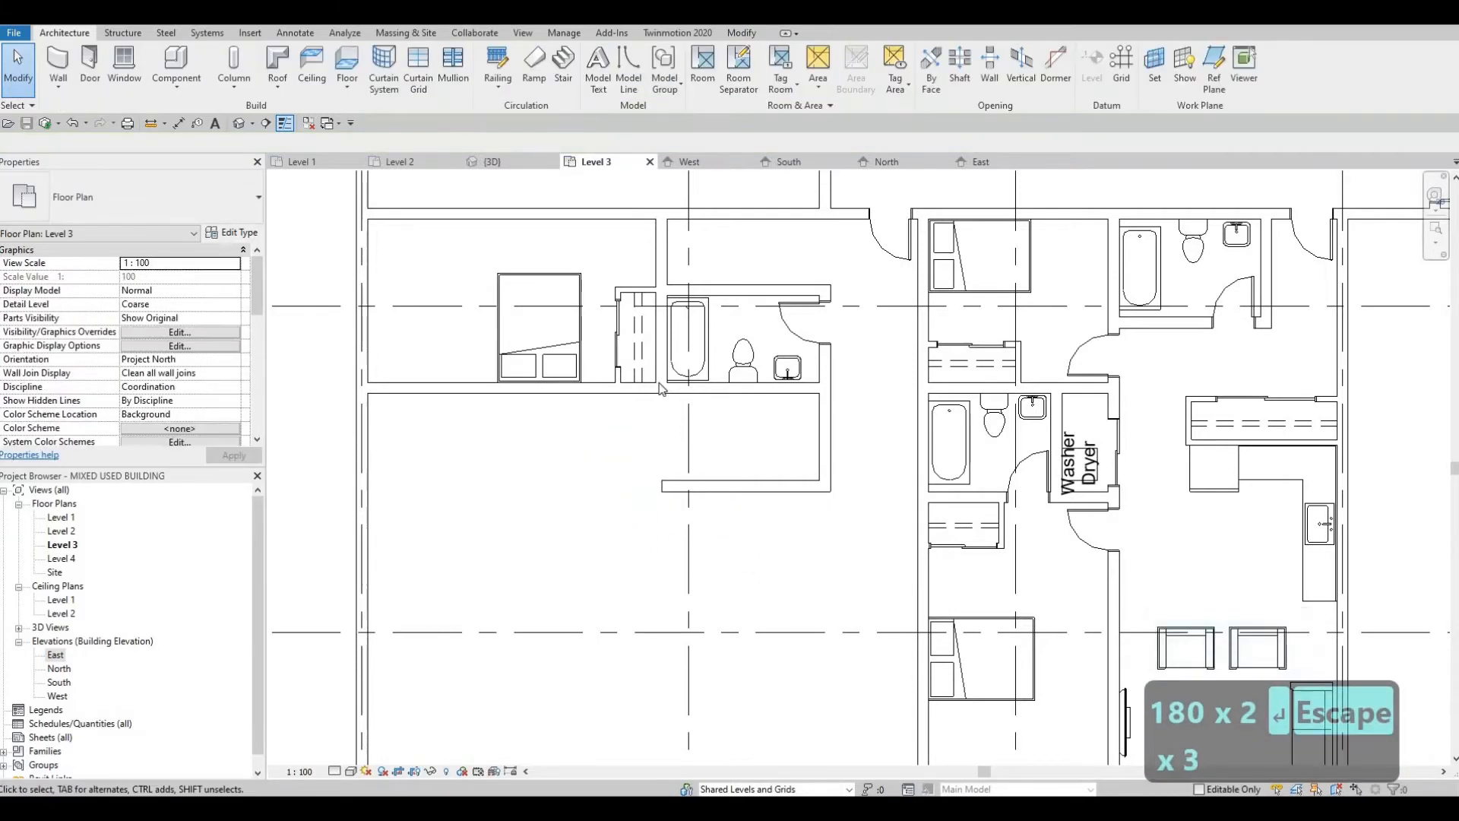
Step: Extend the wall between the bedroom closet and bathroom south to meet the new wall's west end, enclosing a second bathroom
click(658, 388)
drag(658, 384, 653, 511)
key(Escape)
key(Escape)
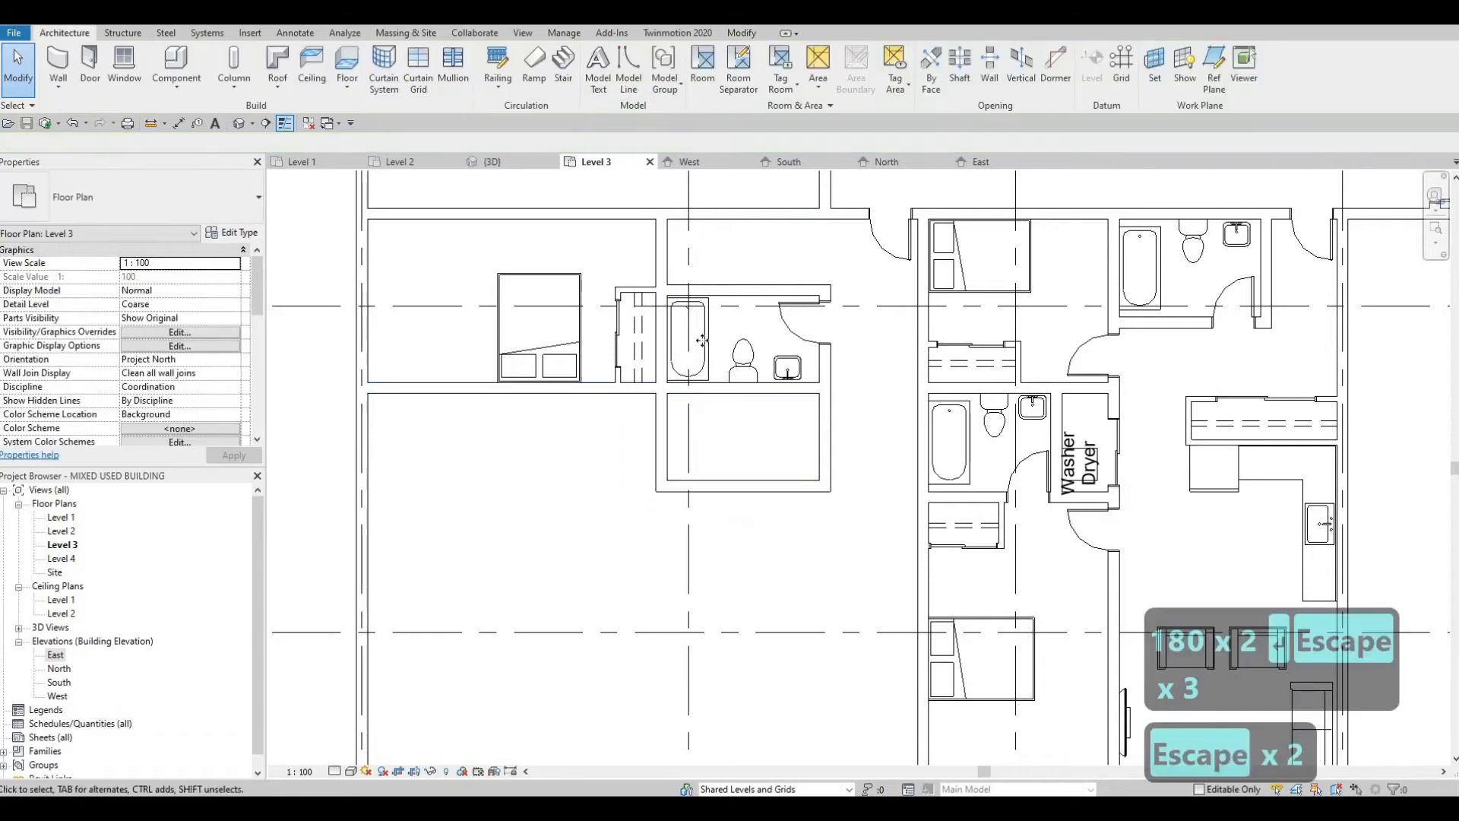
Step: Place another M_Tub-Rectangular-2D against the east wall of the second bathroom
click(702, 340)
key(c)
key(s)
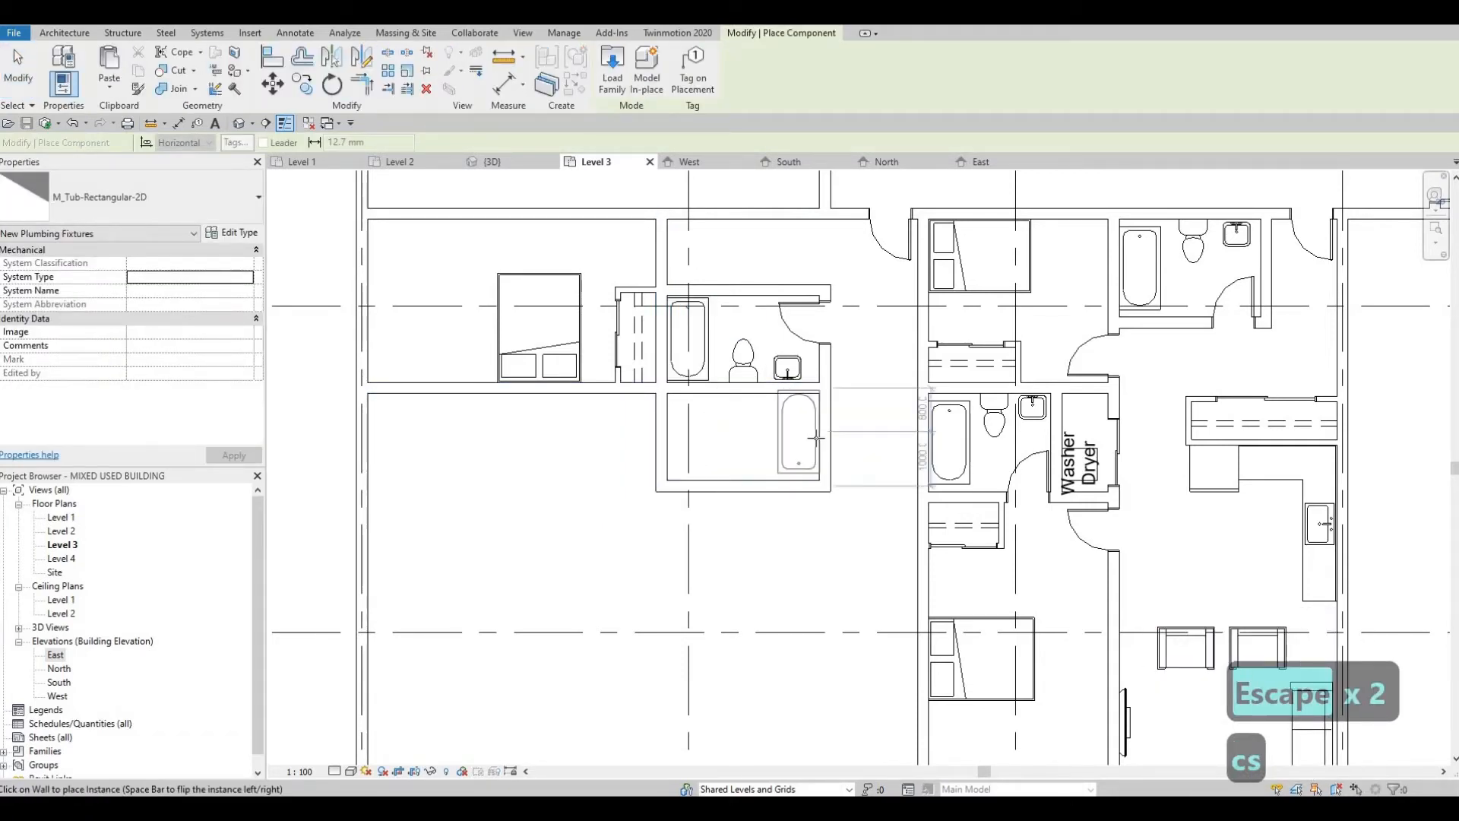
key(Escape)
key(Escape)
Step: Place another M_Toilet-Domestic-2D on the second bathroom's south wall, 1300 mm from the east wall and beside the tub
click(743, 357)
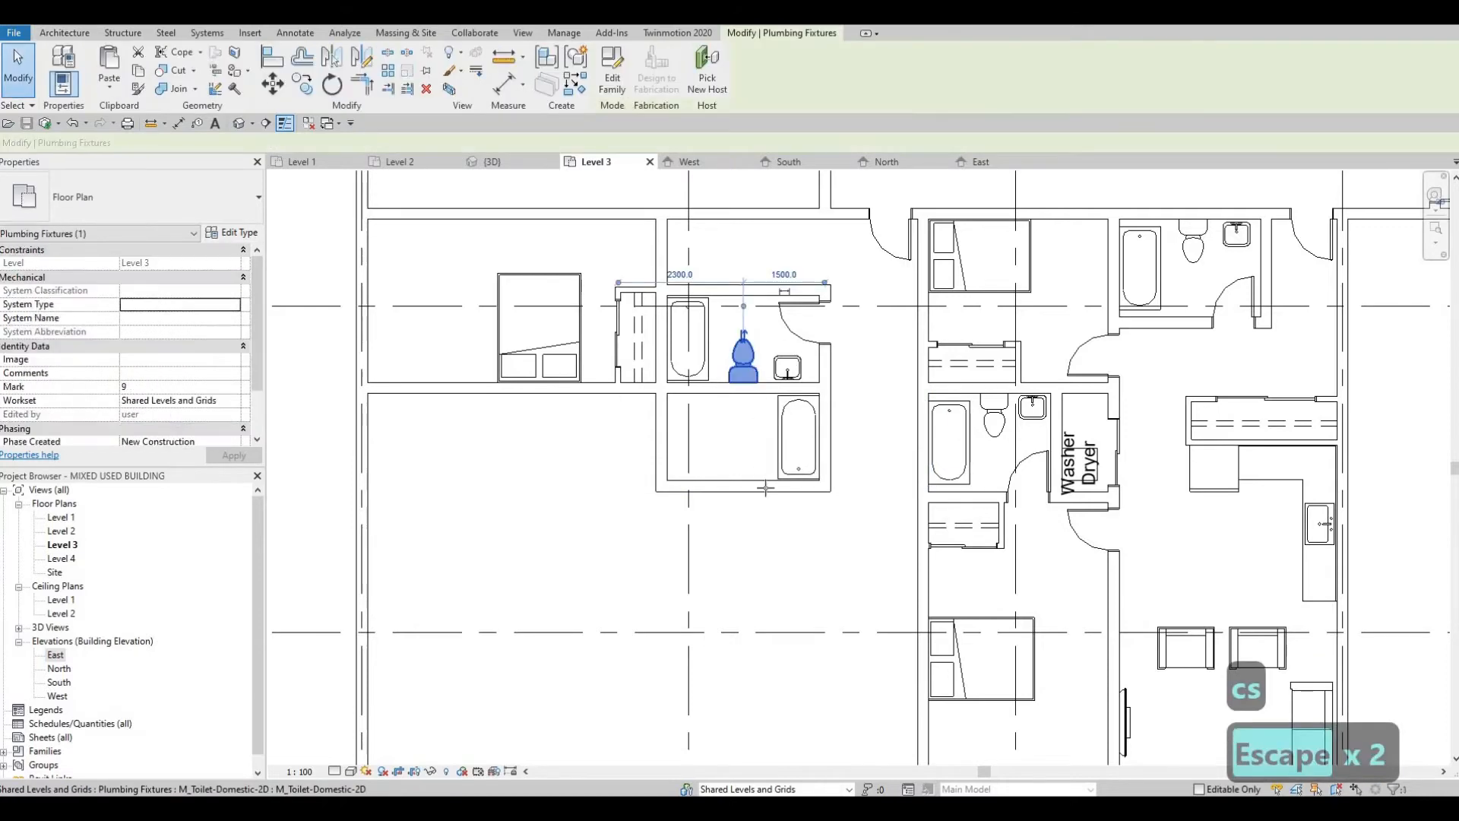
key(c)
key(s)
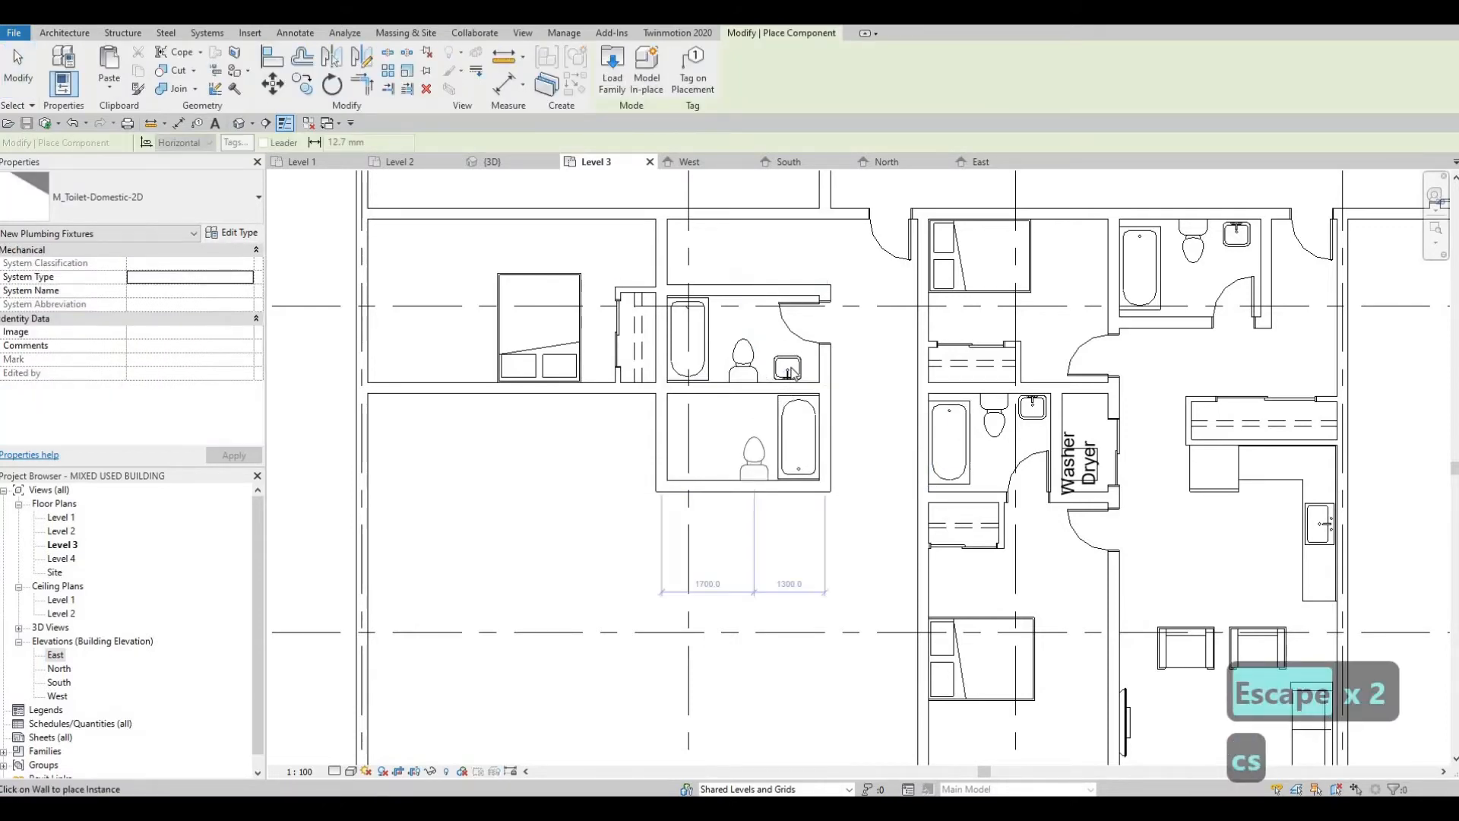
key(Escape)
key(Escape)
Step: Place another M_Sink Vanity-Square 500 x 440mm on the second bathroom's south wall, west of the toilet
key(c)
key(s)
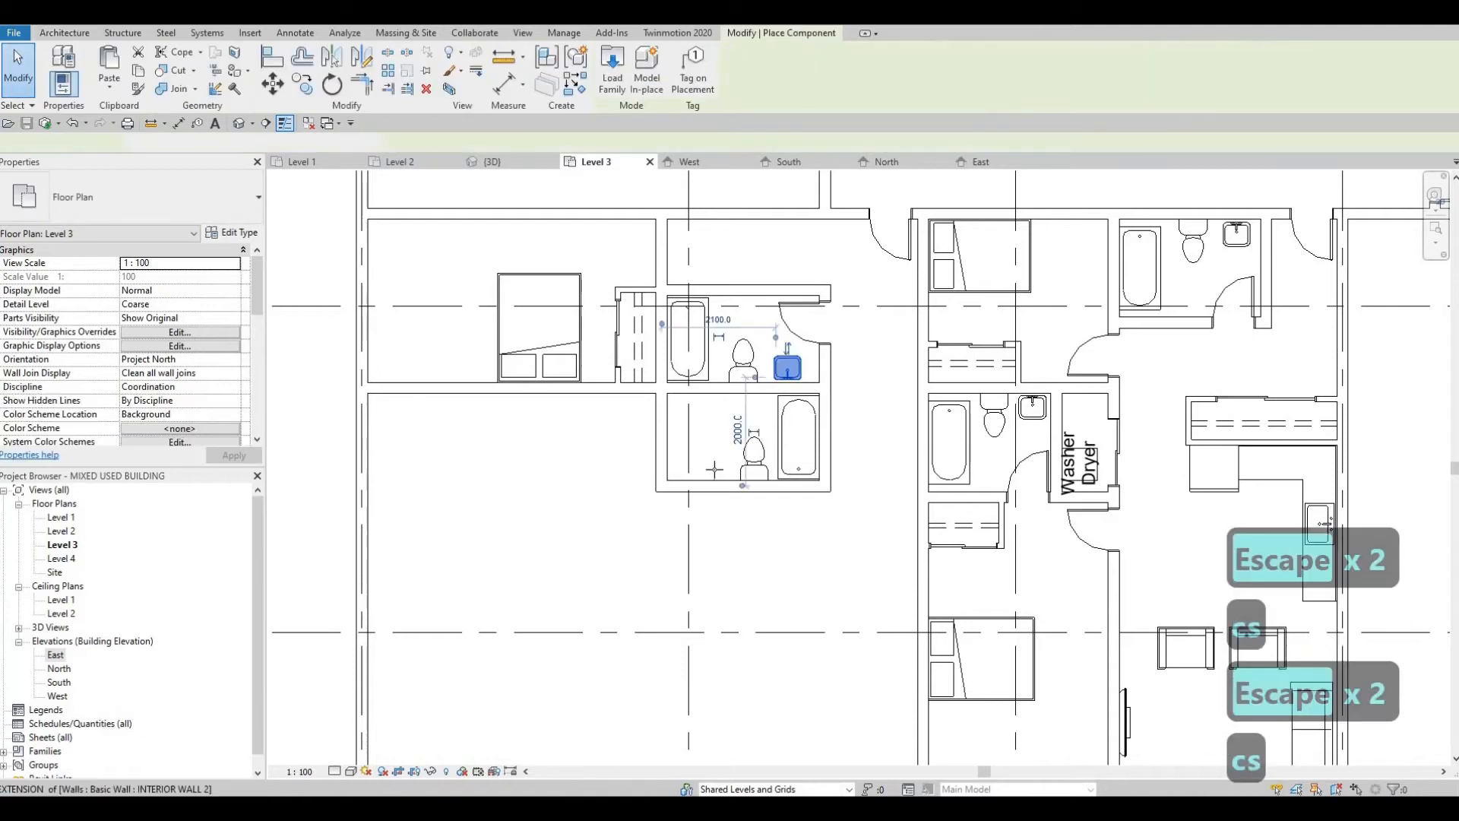
scroll(716, 460, up, 1)
key(c)
key(s)
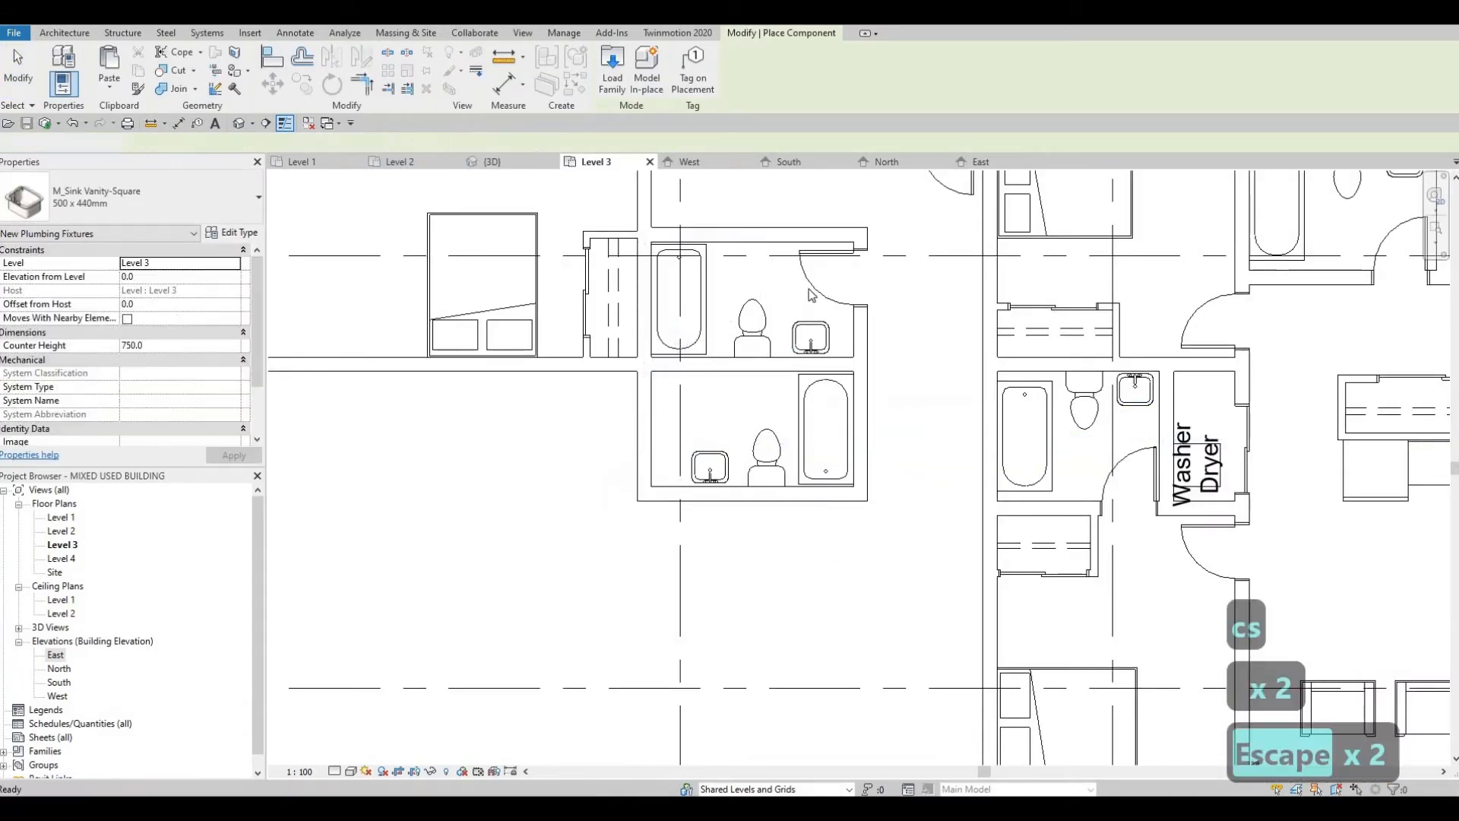
key(Escape)
Step: Place a 750 x 2000mm single-panel wood door at the north end of the second bathroom's west wall, swinging inward
key(c)
key(s)
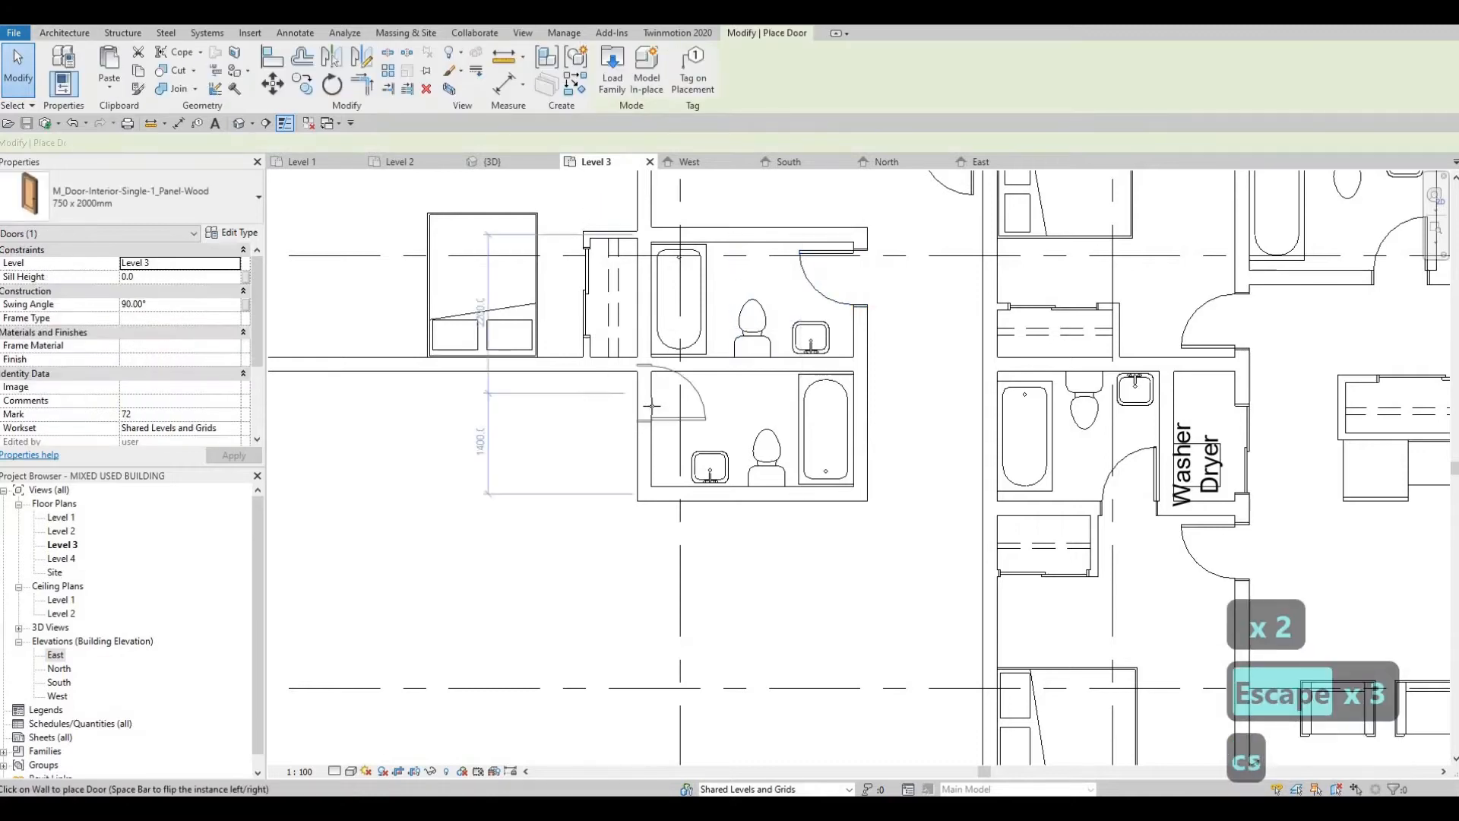
key(space)
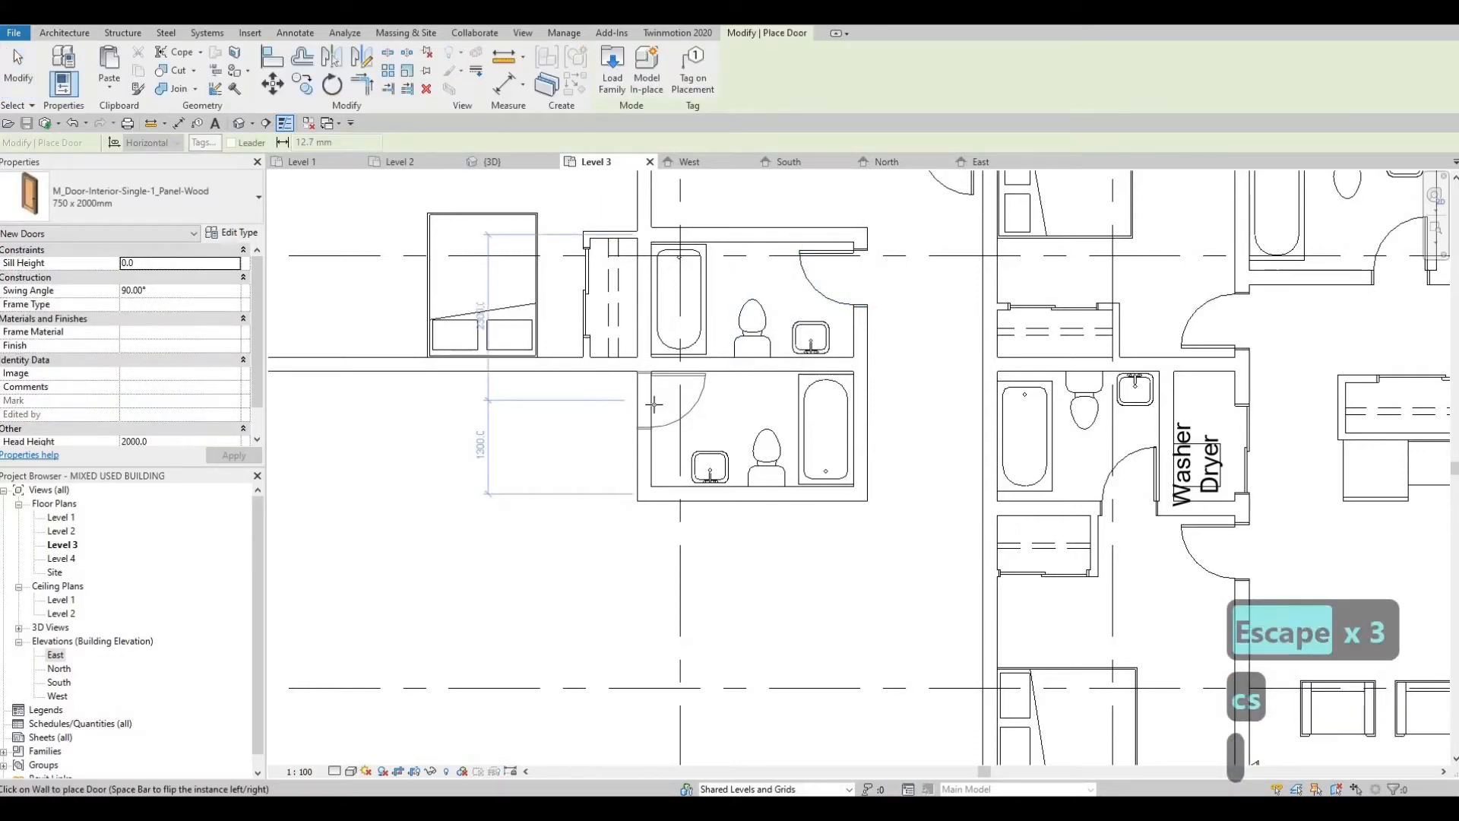
key(Escape)
key(Escape)
Step: Extend the bathrooms' shared east wall south beyond the second bathroom's south wall
middle_drag(661, 492, 654, 417)
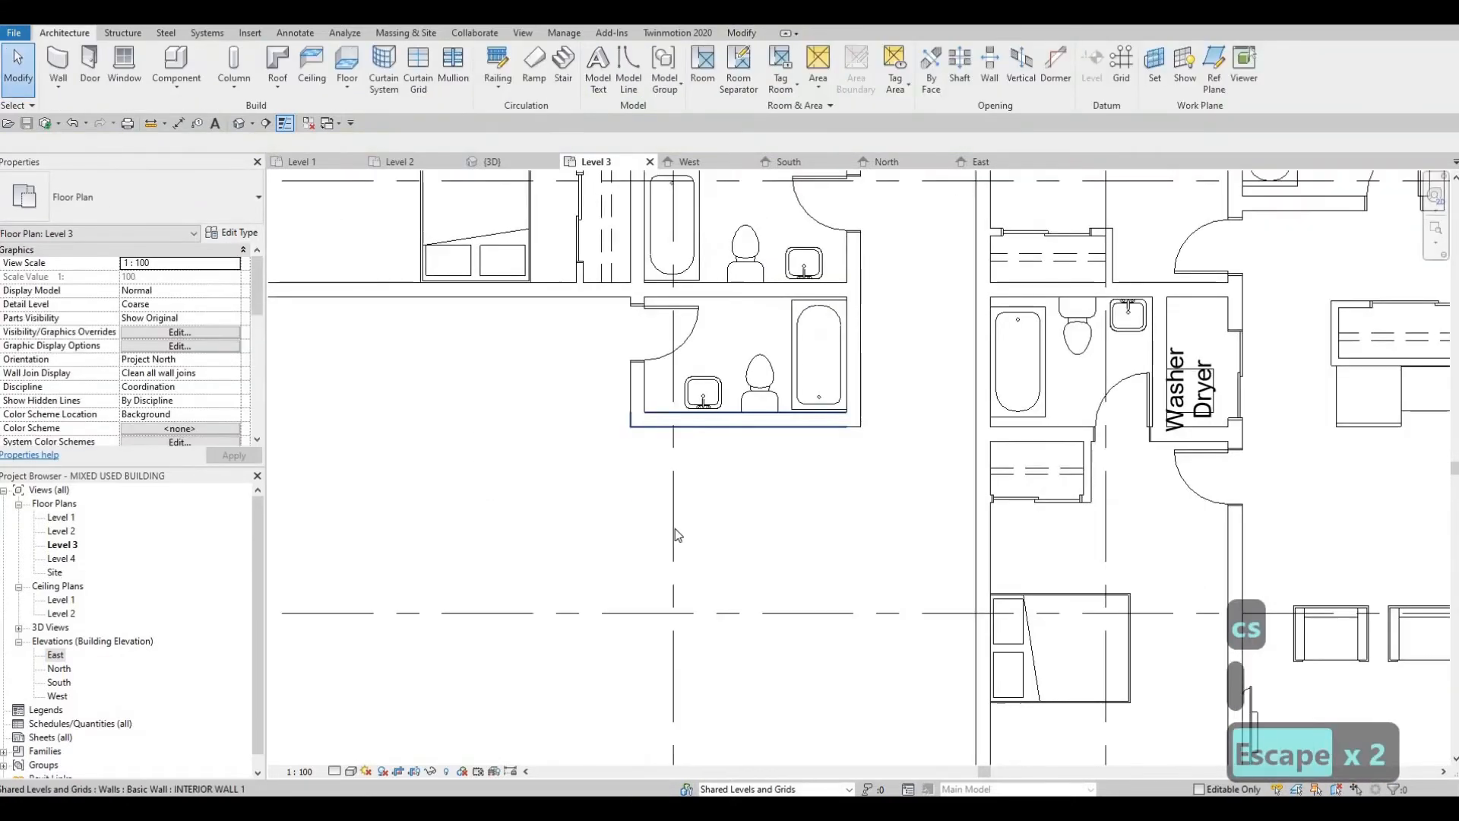
middle_drag(710, 493, 711, 472)
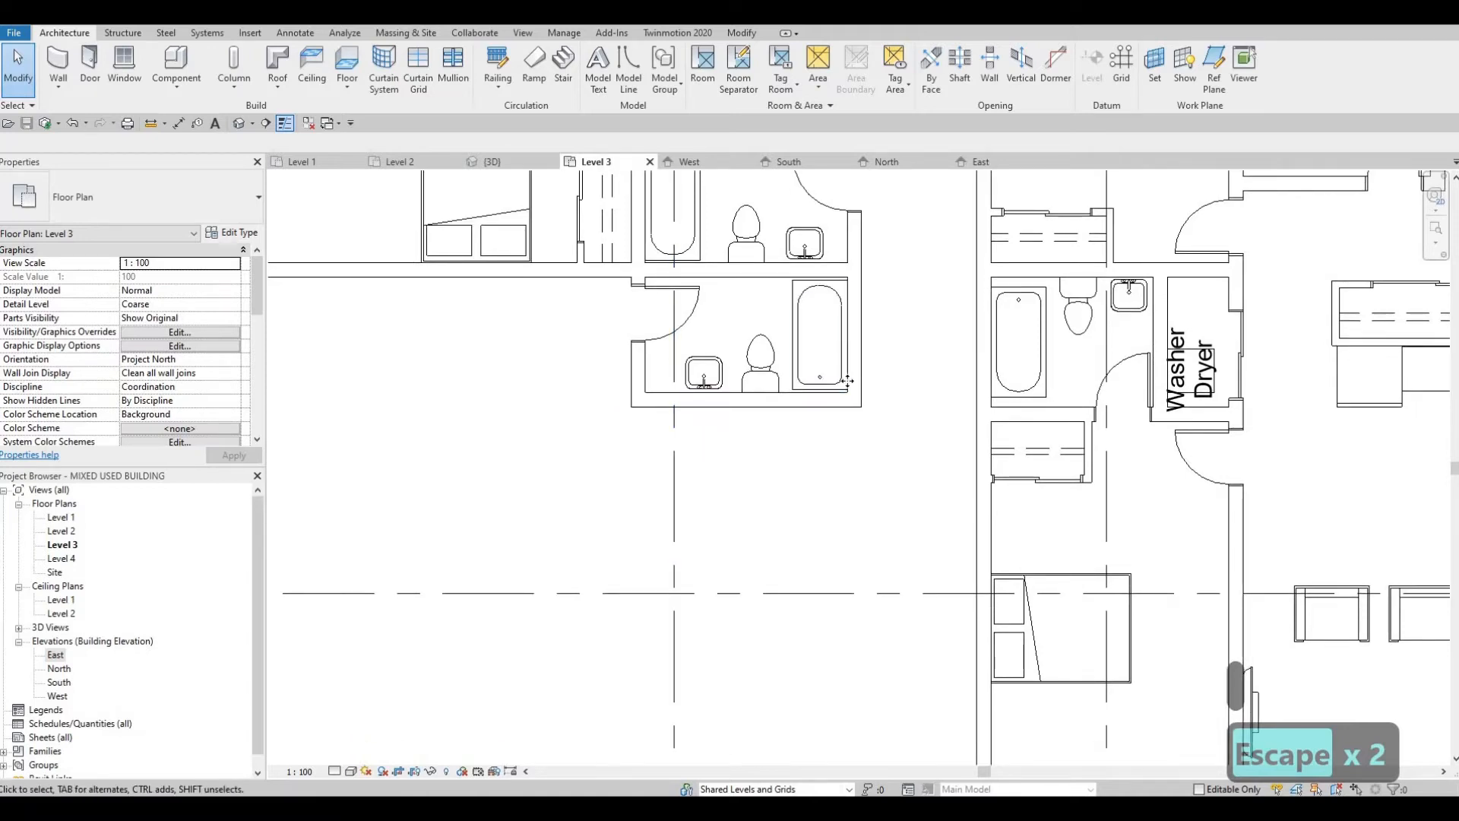
click(852, 403)
drag(853, 402, 855, 450)
key(Escape)
key(Escape)
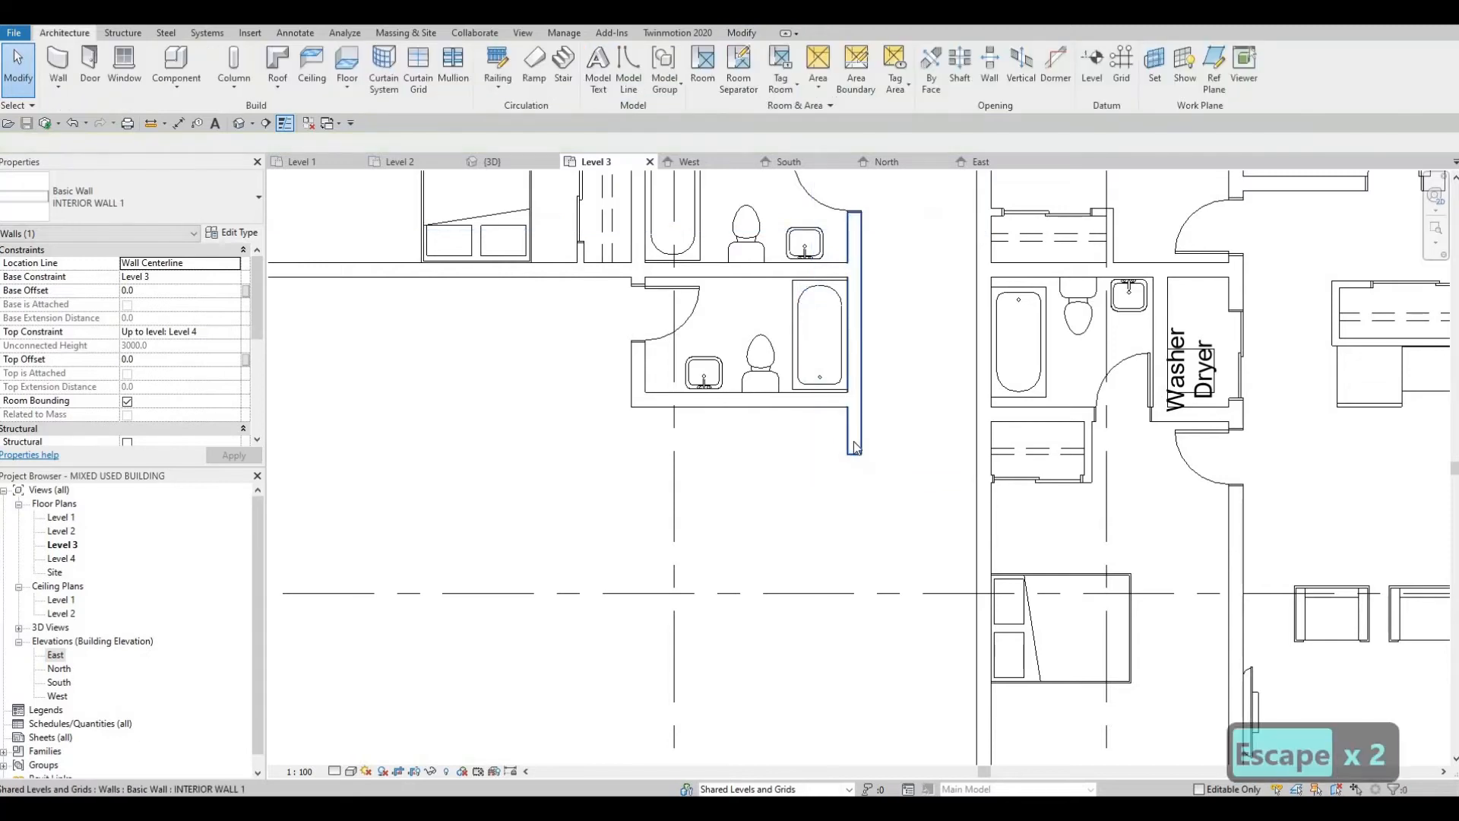
Step: Lengthen the bathrooms' east wall another 340 mm south to line up with the front of the neighbouring unit's closet
key(c)
key(s)
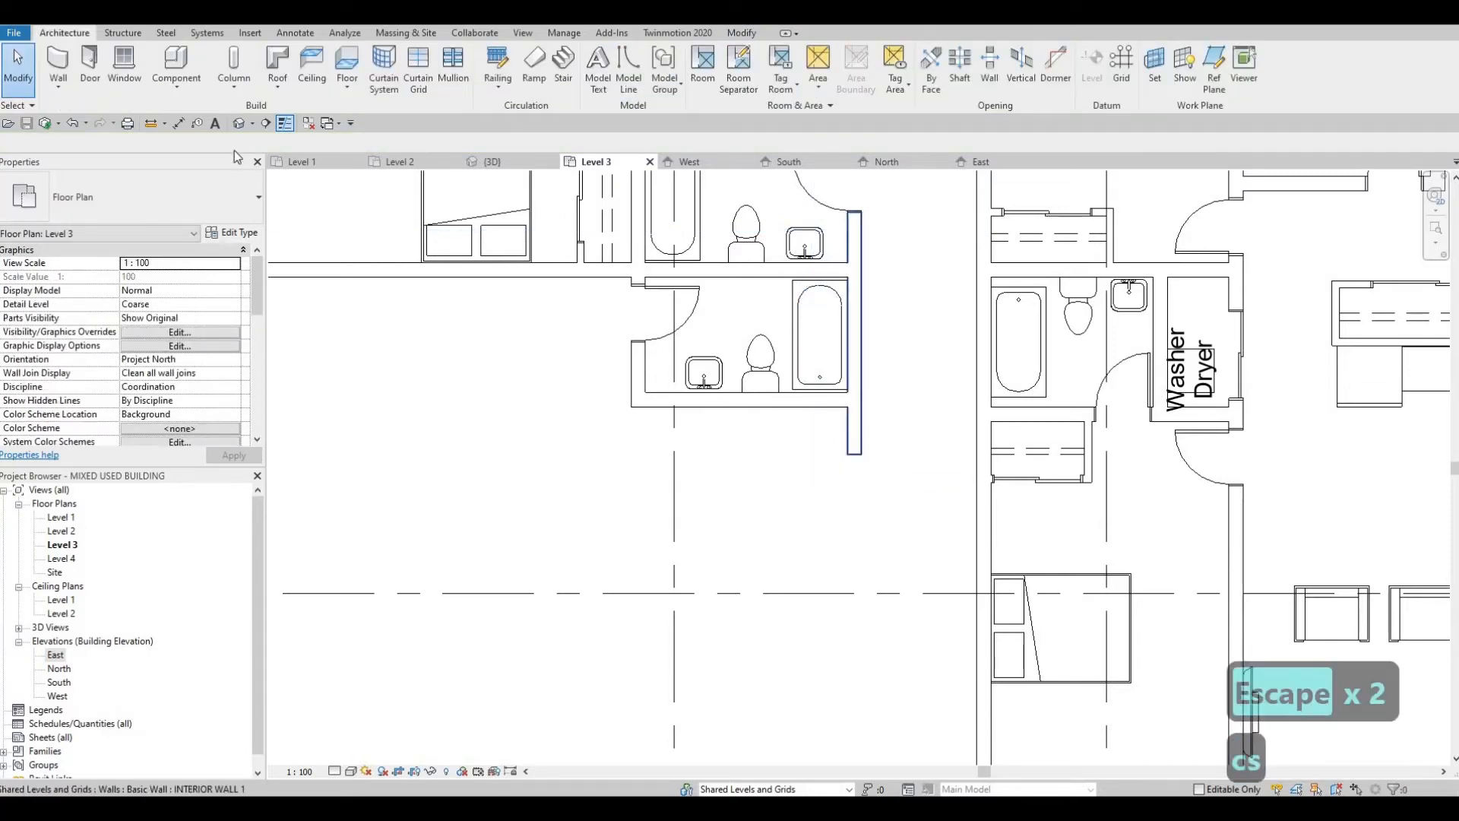
key(Escape)
key(Escape)
click(854, 450)
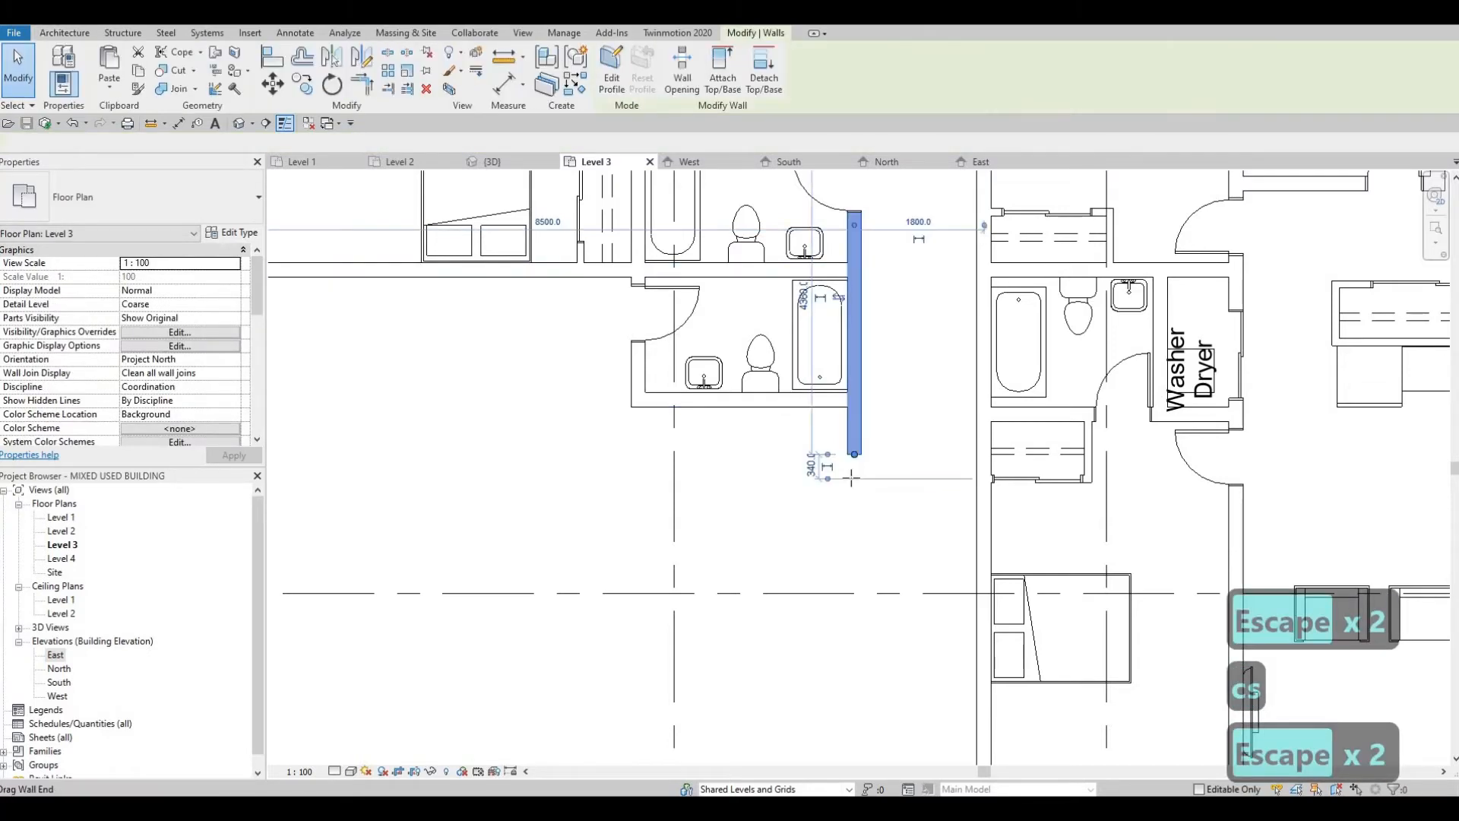
key(Escape)
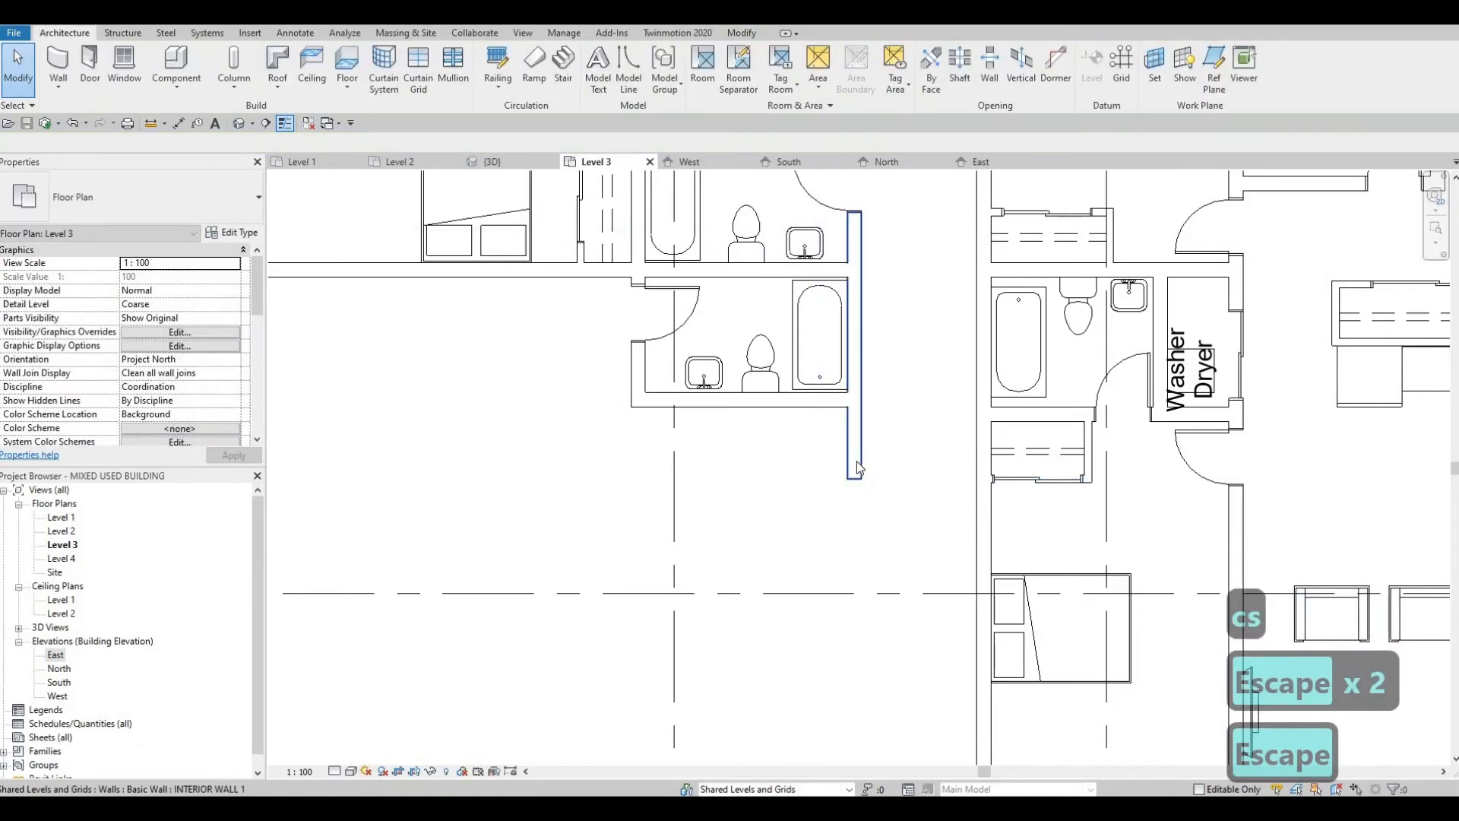
Step: Enclose a 2000 mm wide space below the second bathroom with INTERIOR WALL 1 walls running west, then north to the bathroom
click(855, 468)
key(c)
key(s)
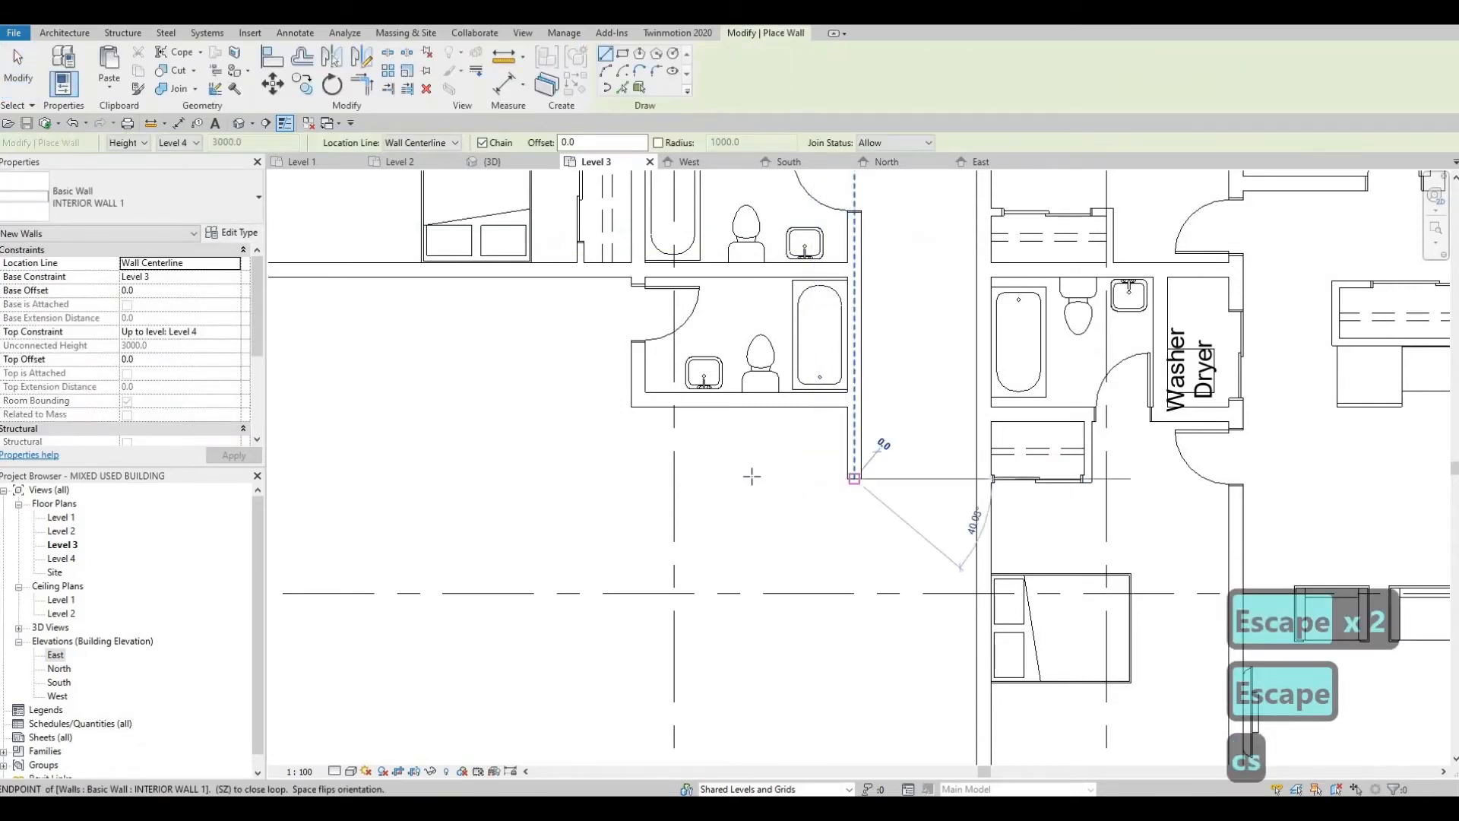
click(711, 478)
click(710, 402)
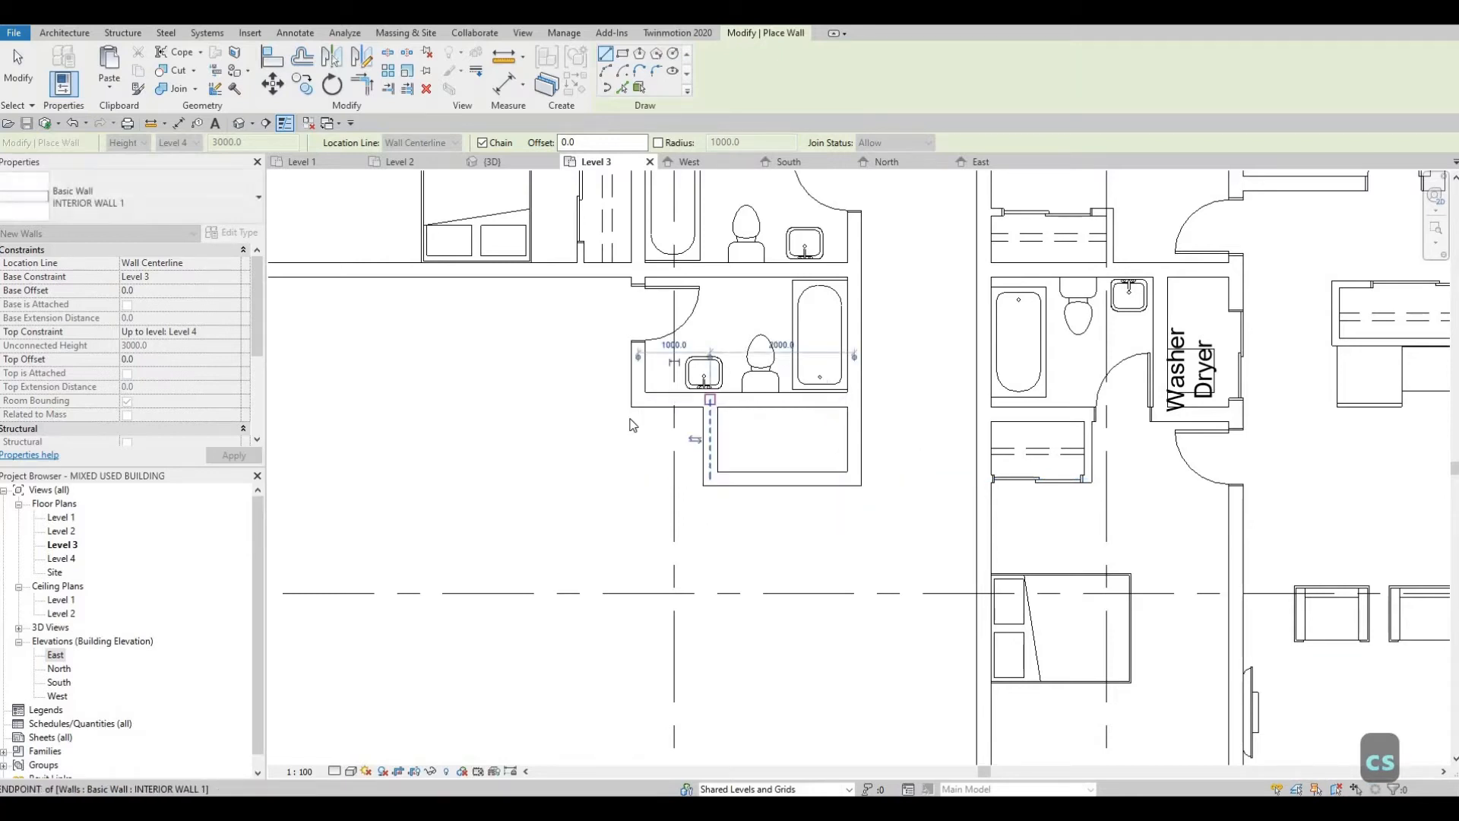
key(Escape)
key(Escape)
key(Escape)
Step: Extend the second bathroom's west wall south to just short of grid F
click(632, 406)
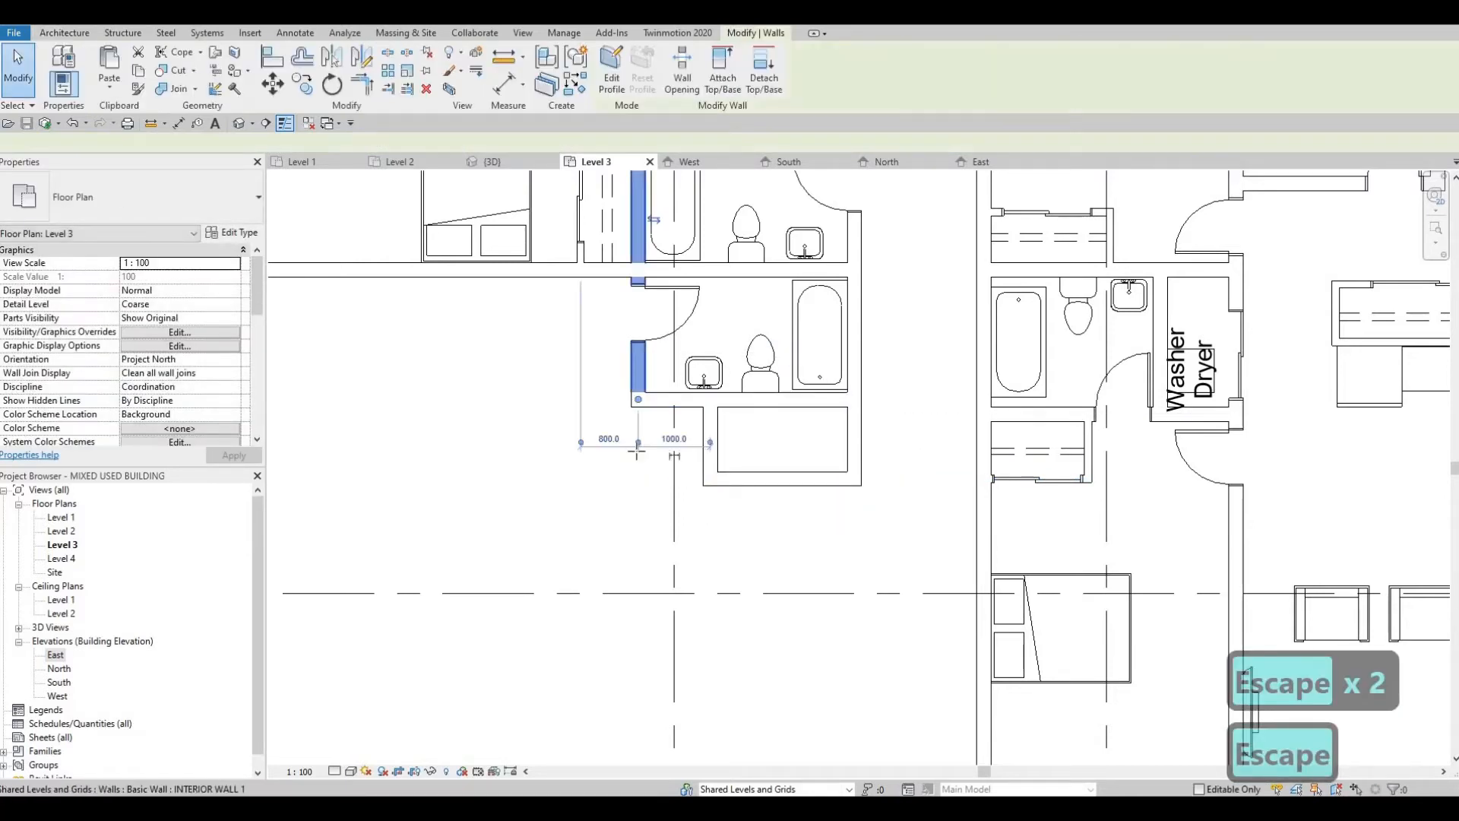
drag(637, 400, 634, 572)
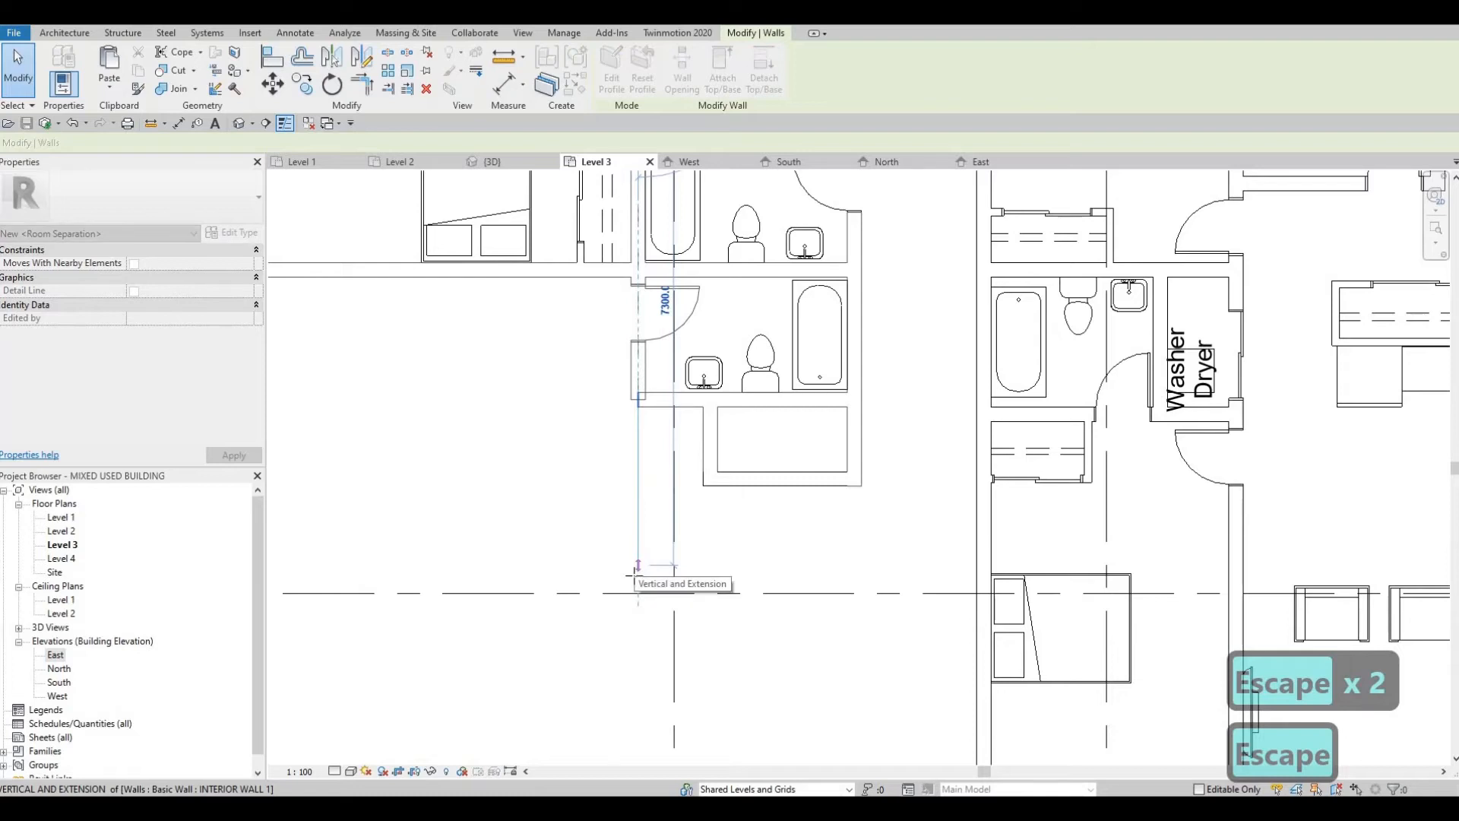
key(Escape)
key(Escape)
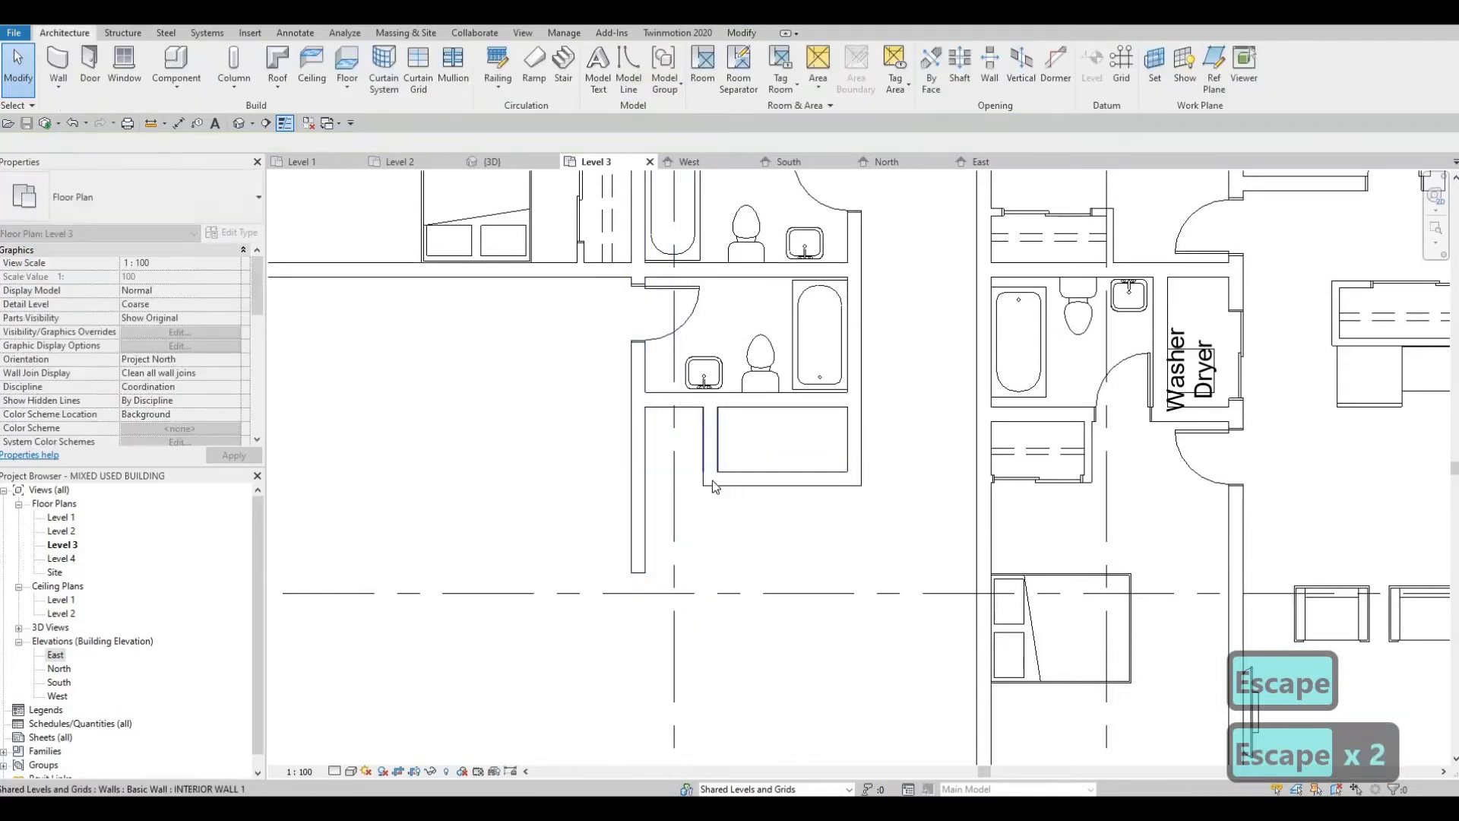
Step: Extend the west wall of the small enclosure below the second bathroom south to grid F
click(712, 481)
drag(711, 479, 707, 592)
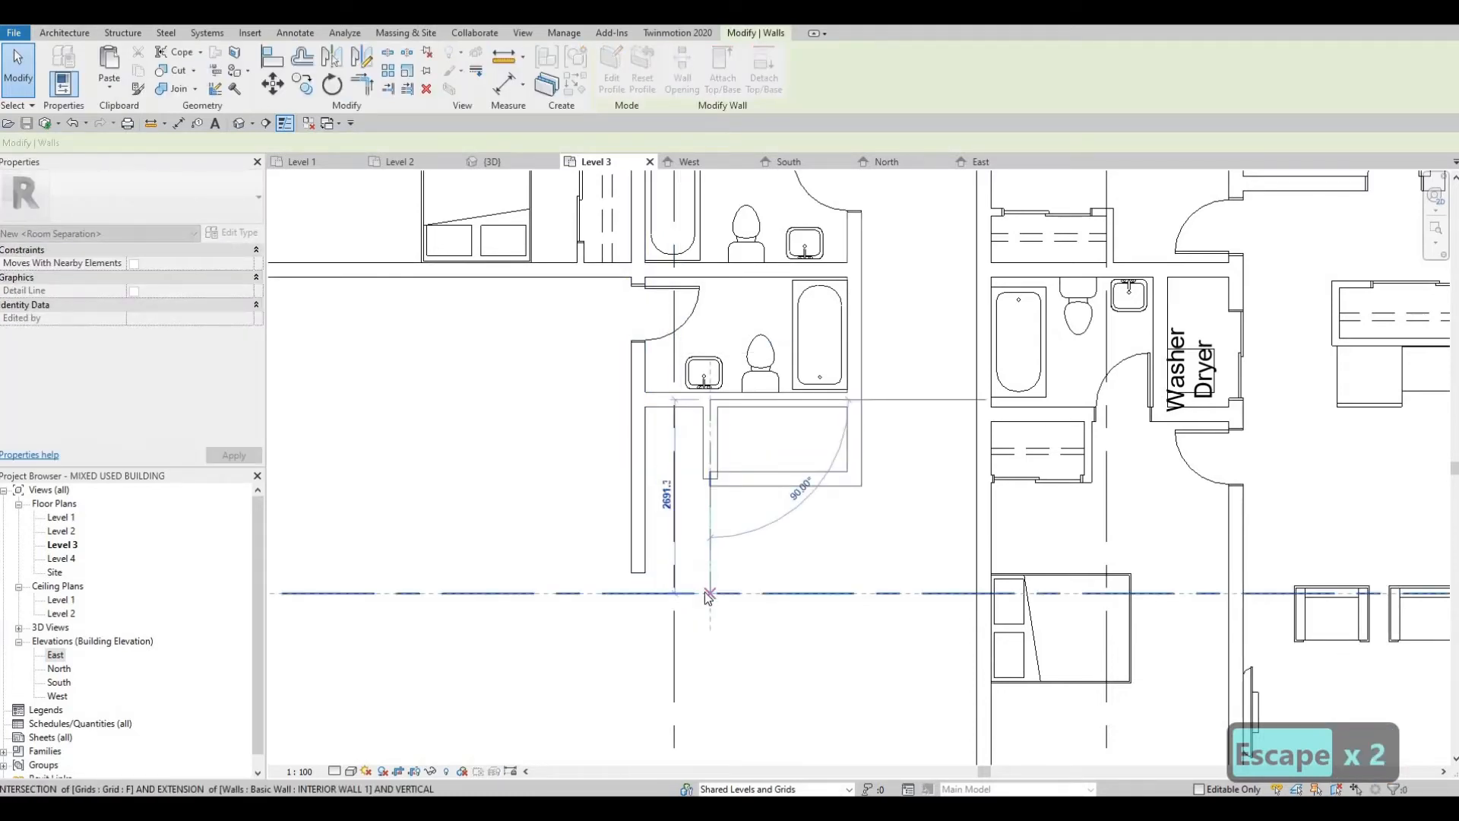
click(710, 547)
key(Escape)
Step: Extend the second bathroom's west wall south until it ends on grid F
click(640, 566)
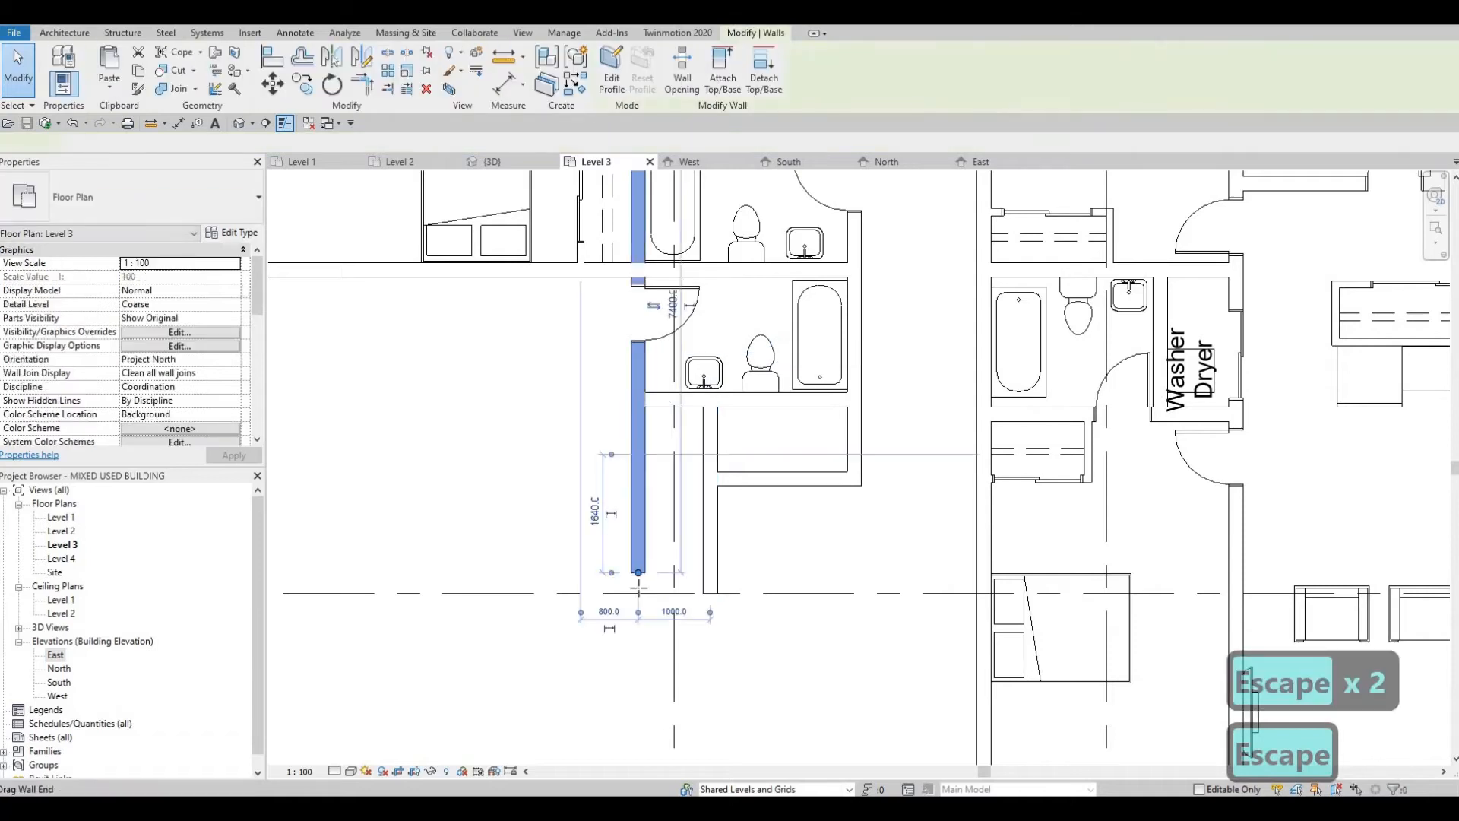
drag(638, 572, 774, 559)
middle_drag(774, 560, 819, 516)
key(Escape)
key(Escape)
key(Escape)
Step: Draw an INTERIOR WALL 1 wall along grid F from the south end of the enclosure's west wall to the exterior west wall
scroll(820, 513, down, 1)
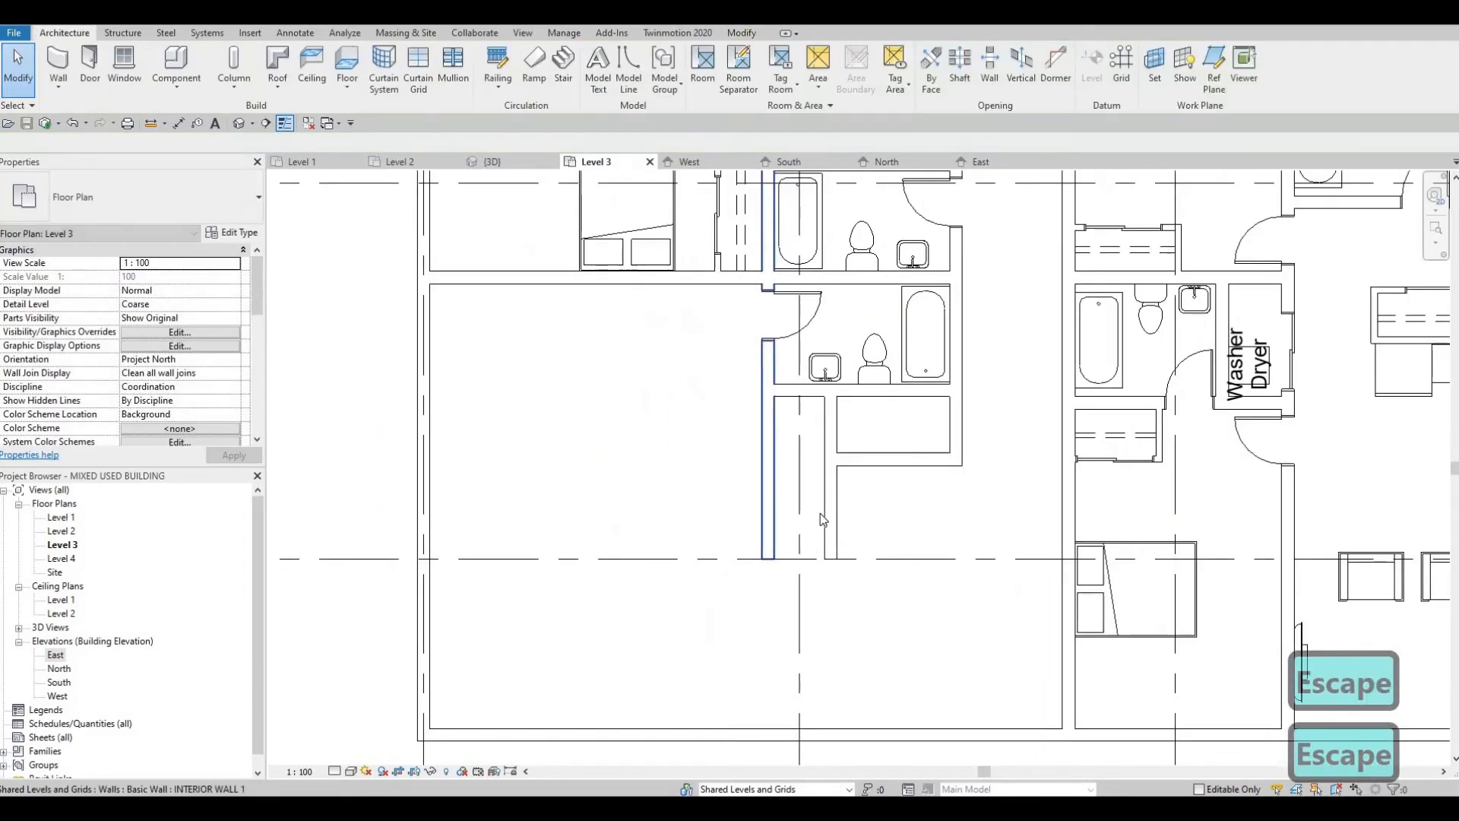
click(819, 513)
key(c)
key(s)
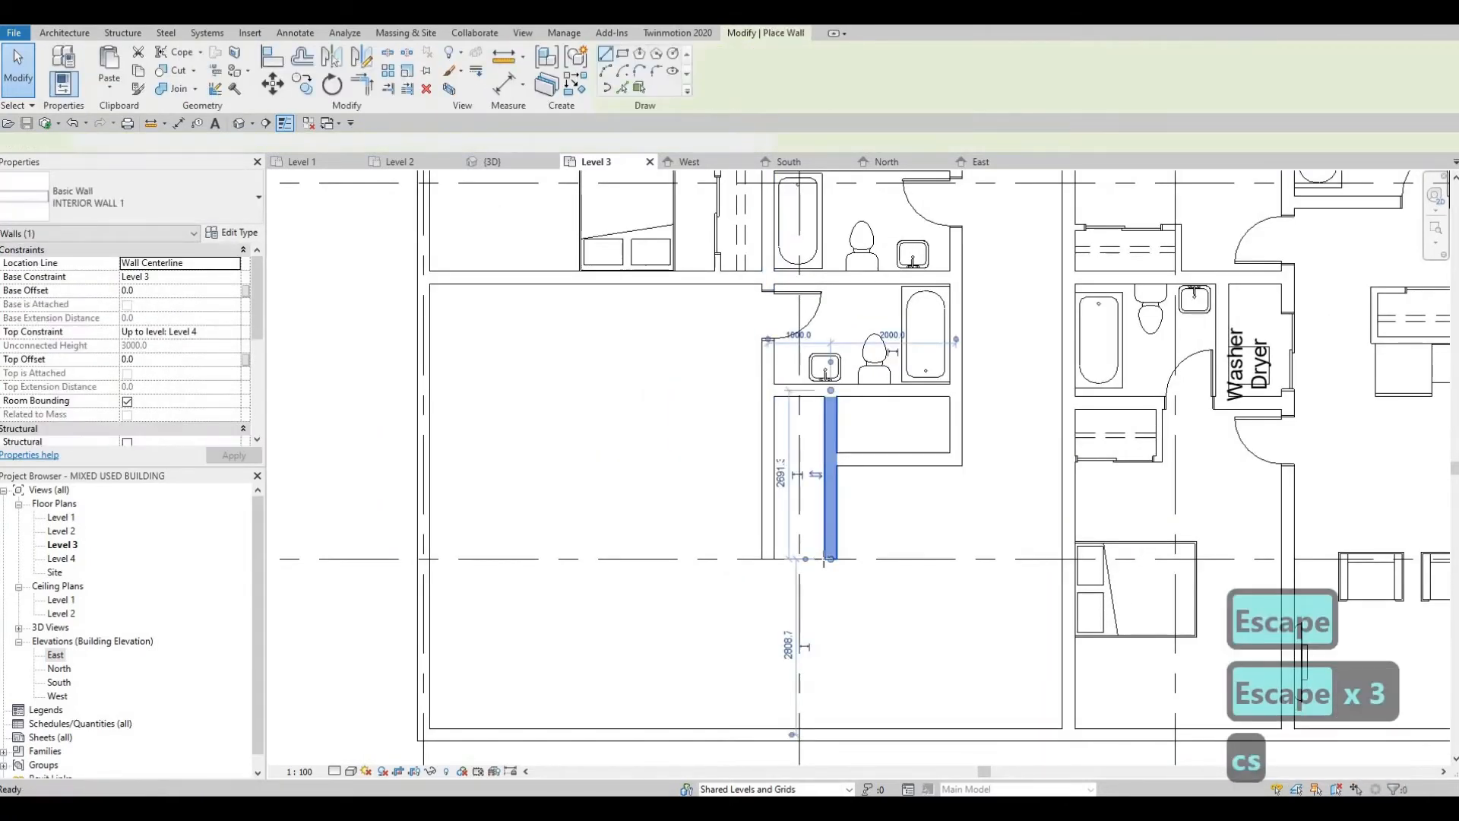
click(830, 558)
middle_drag(602, 555, 701, 551)
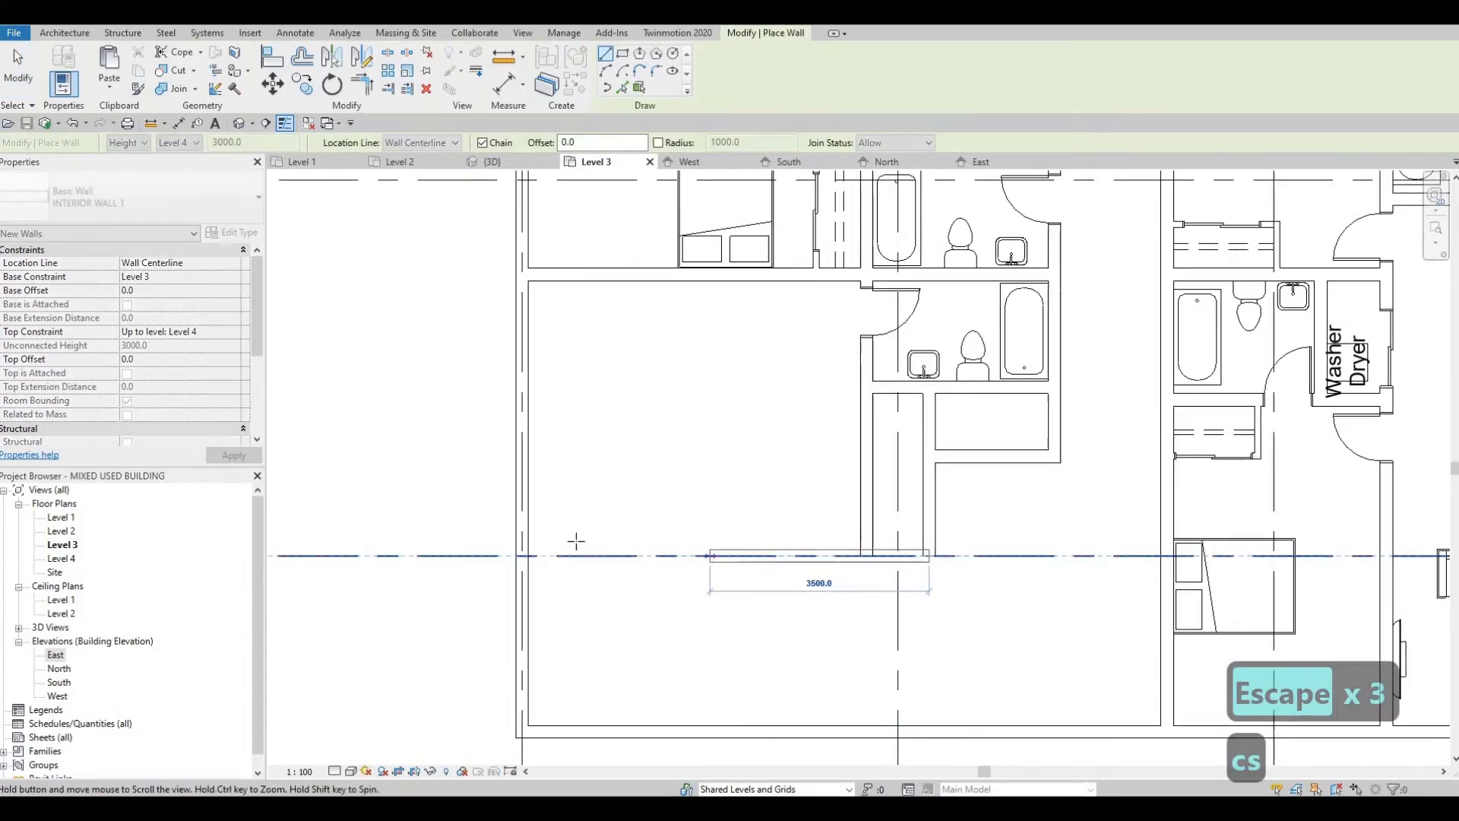
click(598, 570)
key(Escape)
key(Escape)
key(Escape)
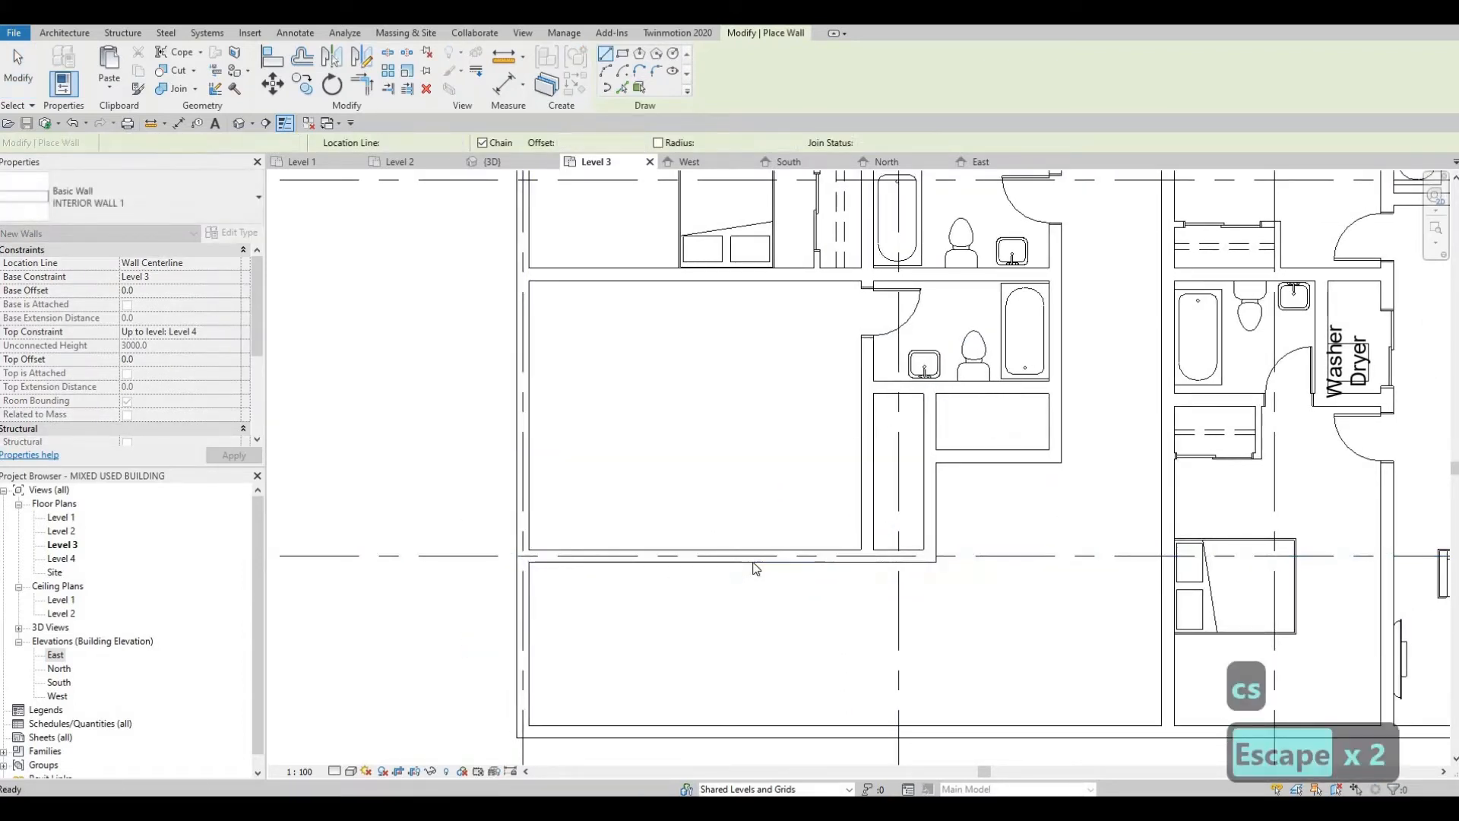
Step: Move the grid F wall north and set its distance from the bedroom's north wall to 3400 mm
click(753, 550)
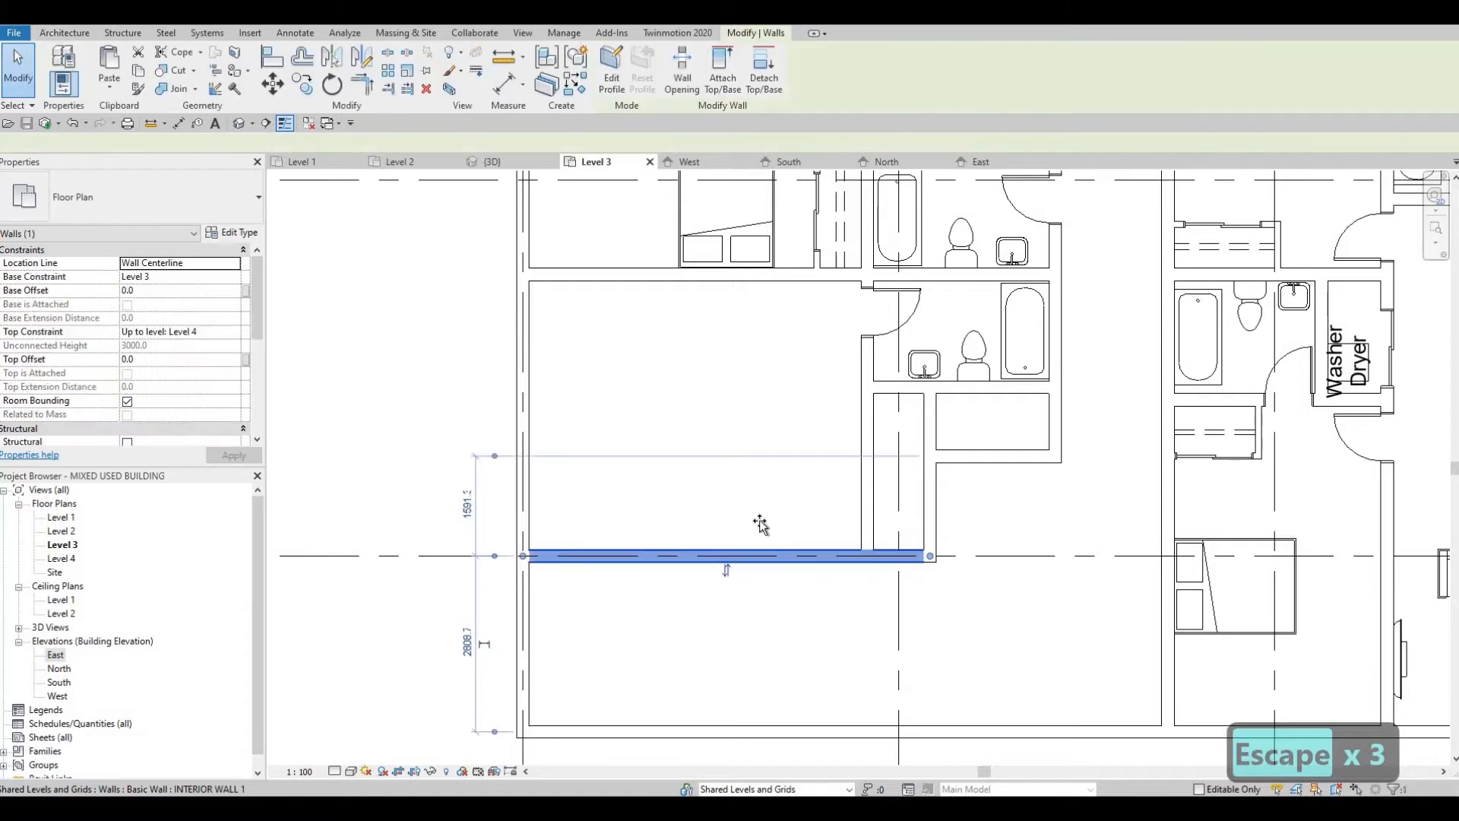
mouse_move(761, 515)
mouse_down()
mouse_move(761, 493)
mouse_move(757, 525)
mouse_up()
key(Escape)
key(Escape)
middle_drag(942, 563, 818, 535)
scroll(818, 535, down, 1)
middle_drag(684, 509, 739, 529)
click(639, 529)
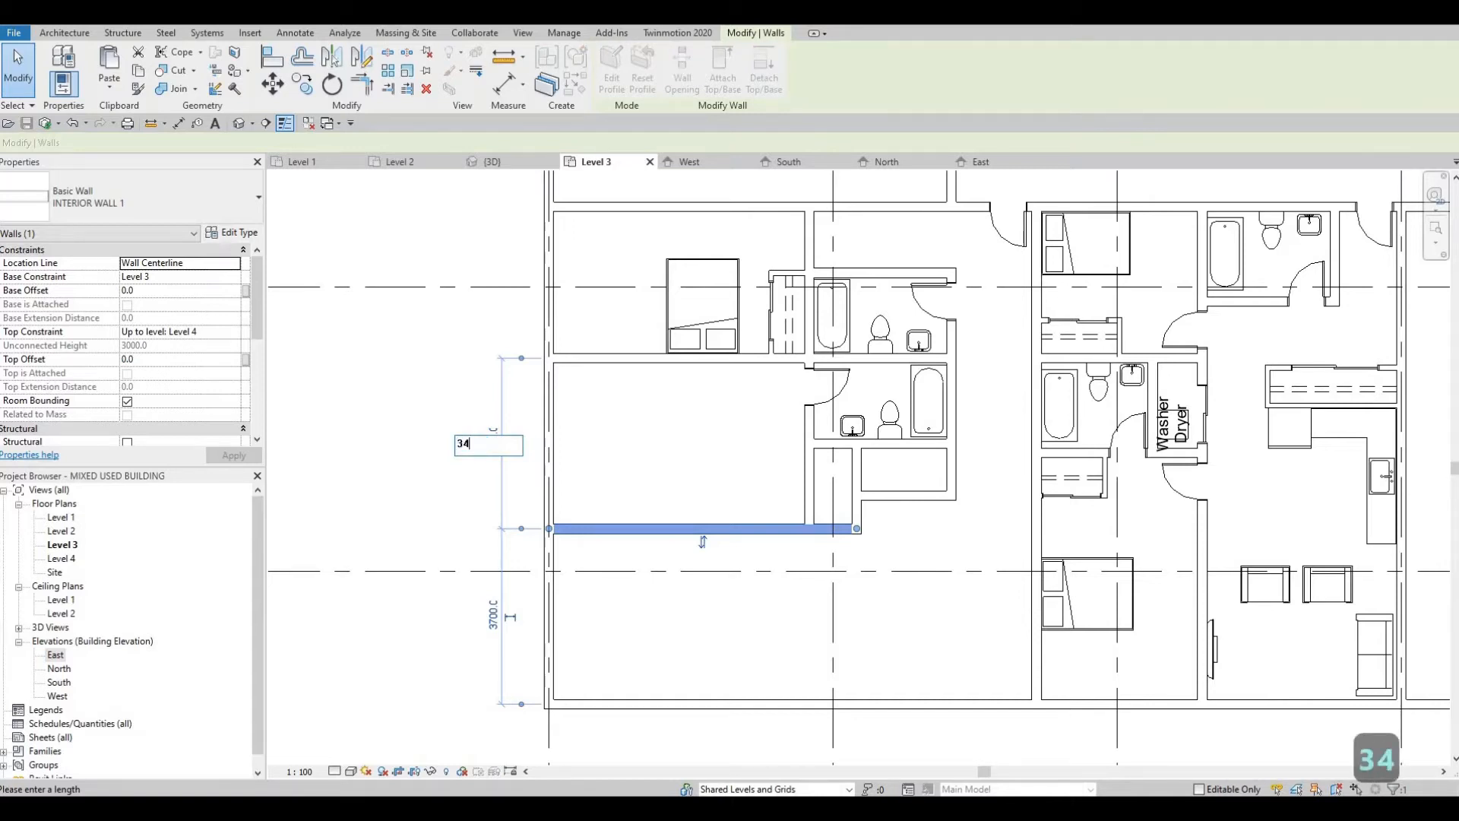
key(Return)
key(Escape)
key(Escape)
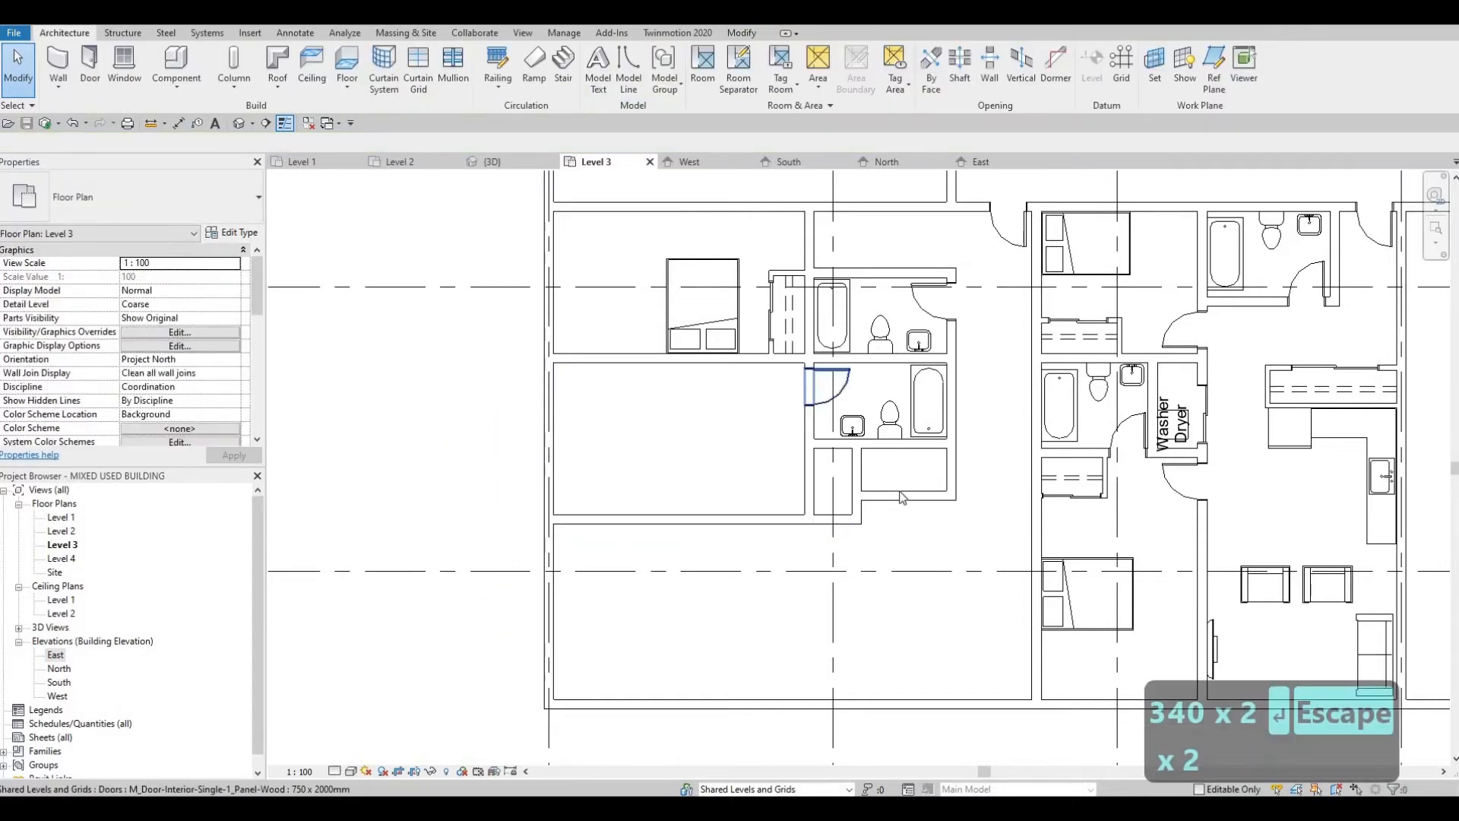
double_click(902, 481)
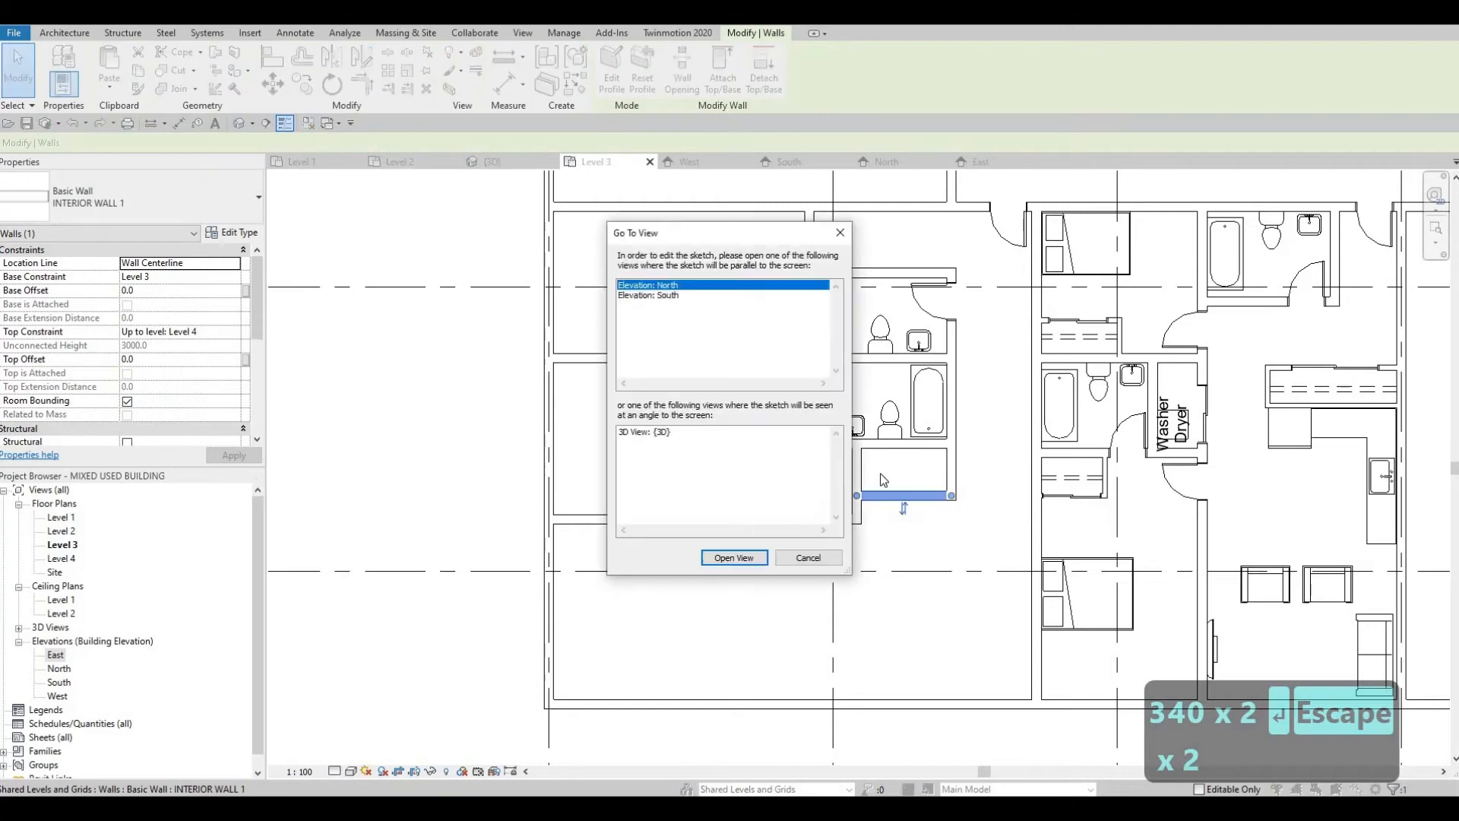
key(Escape)
key(Escape)
Step: Nudge the south wall of the wide closet below the second bathroom slightly north
click(889, 499)
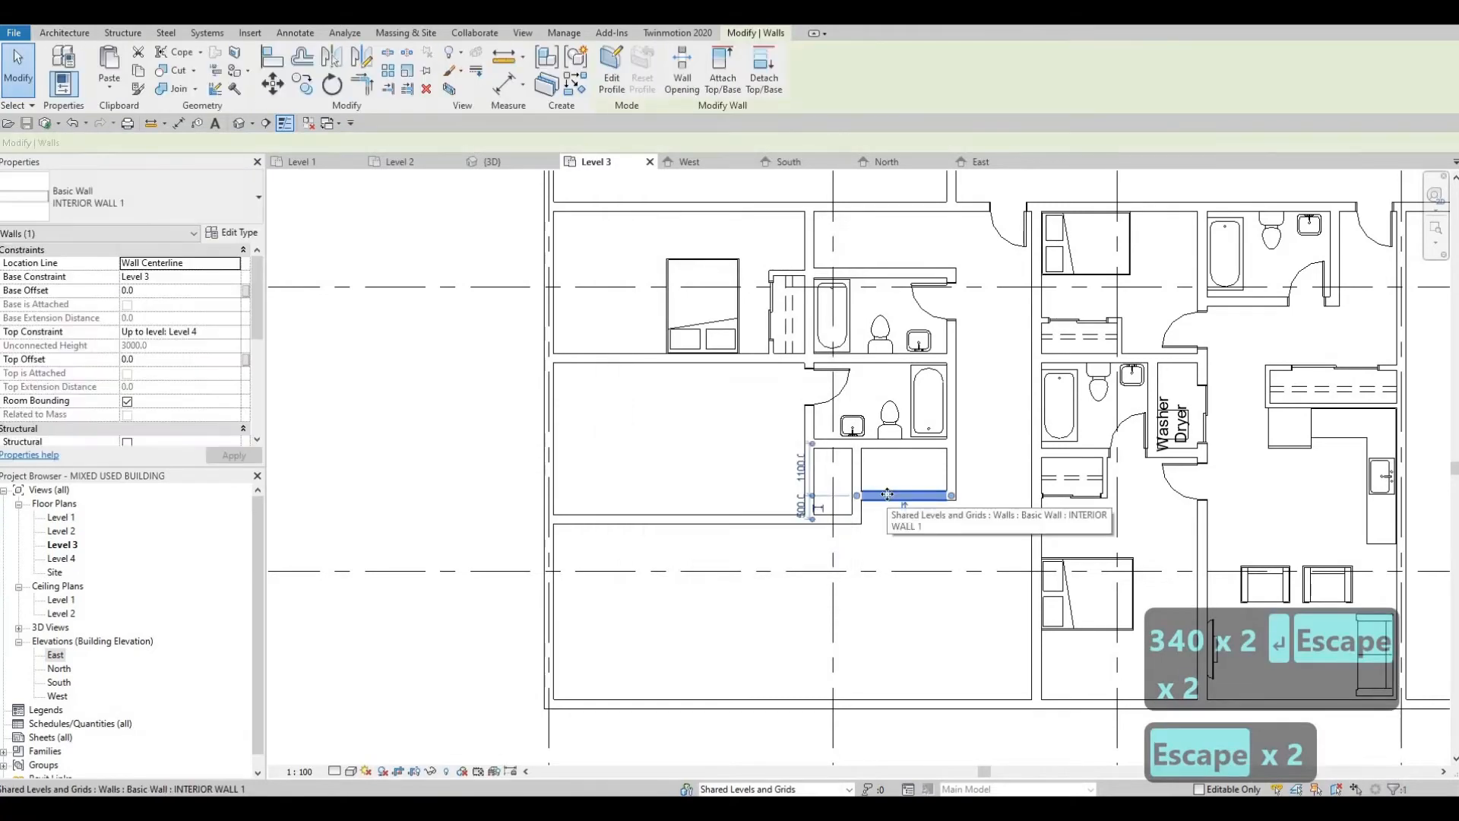
key(Escape)
key(Escape)
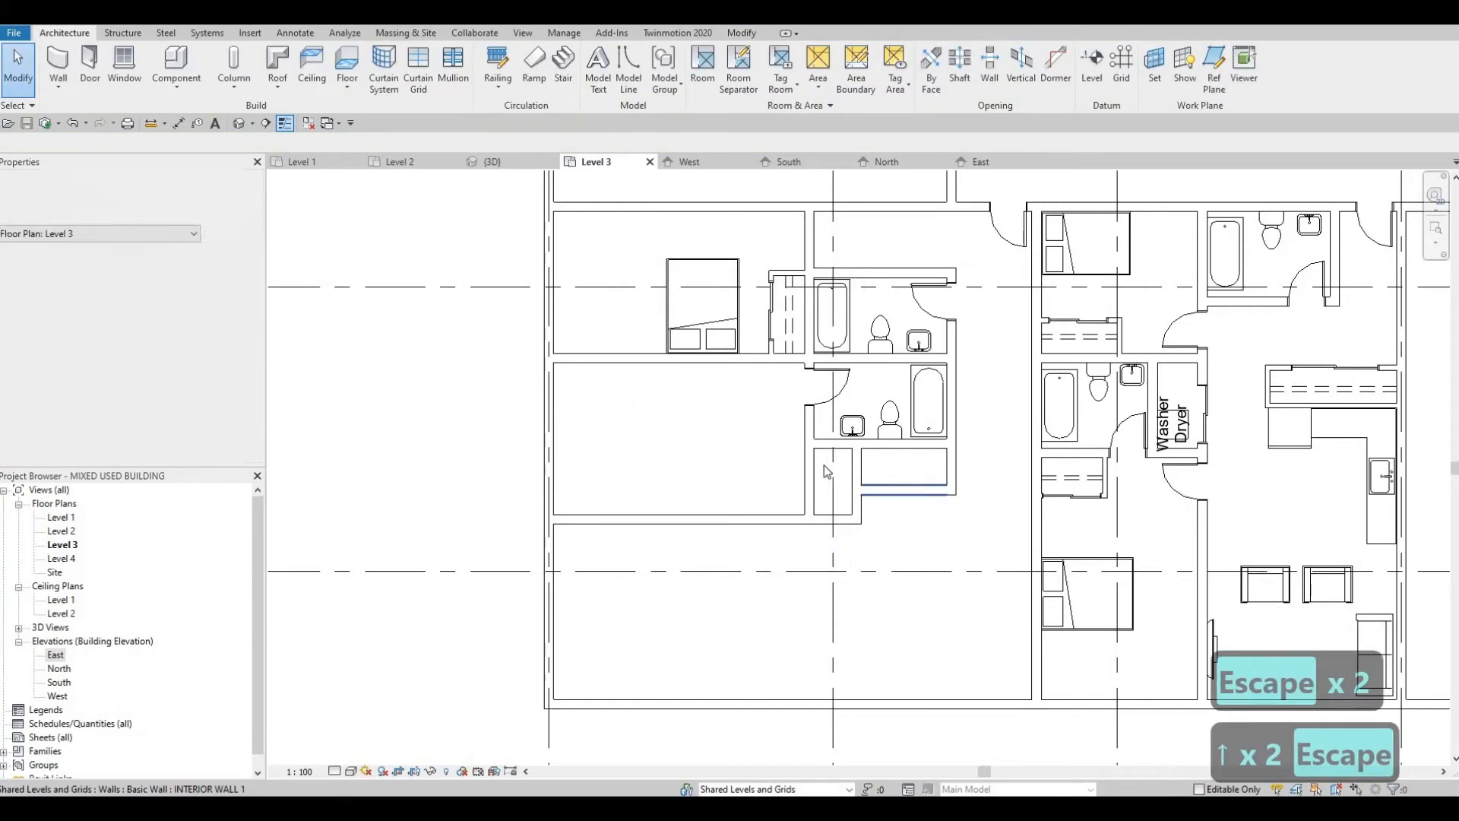
click(889, 491)
scroll(874, 479, up, 2)
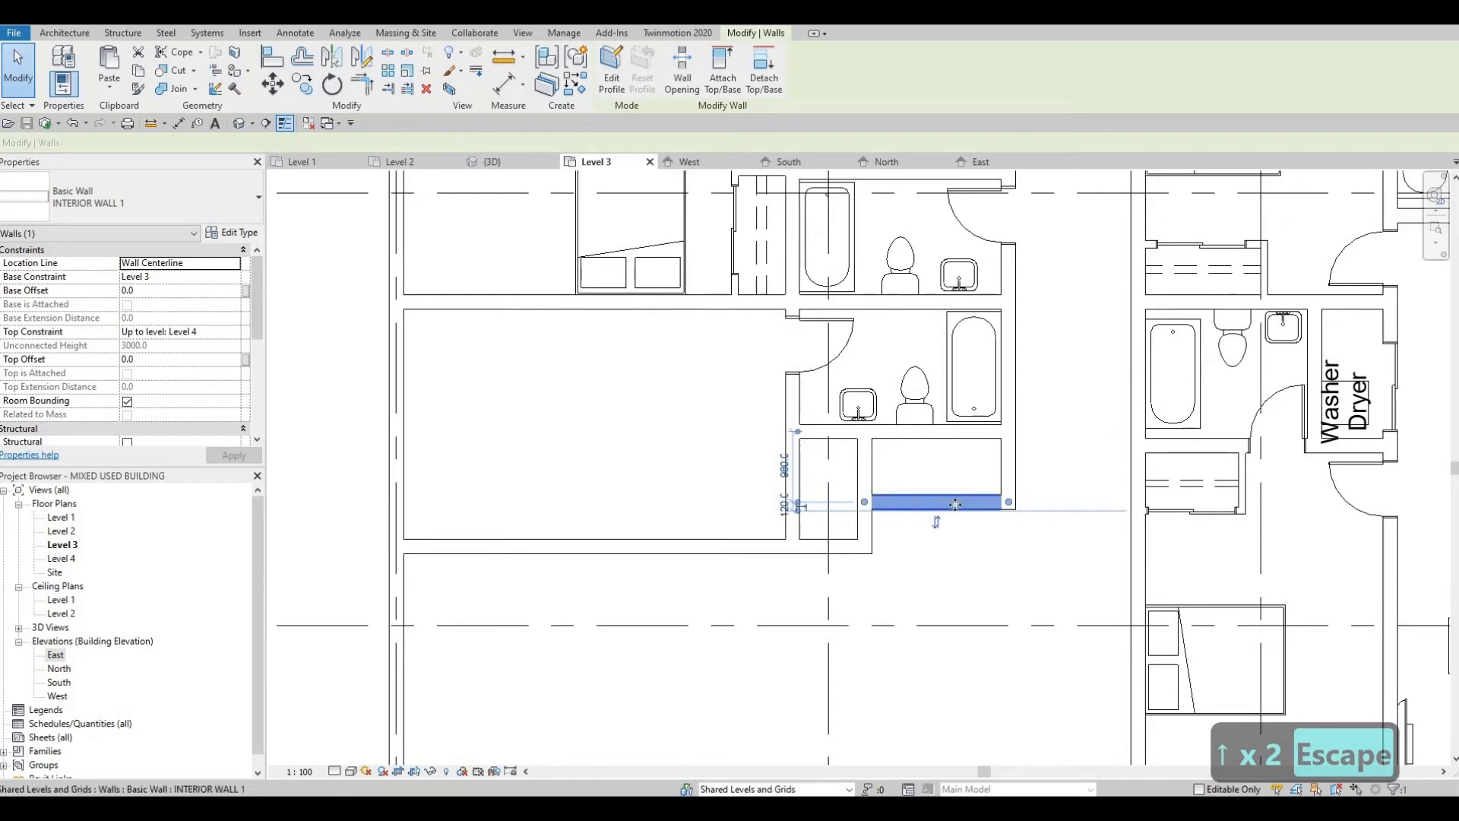
drag(955, 505, 955, 502)
key(Escape)
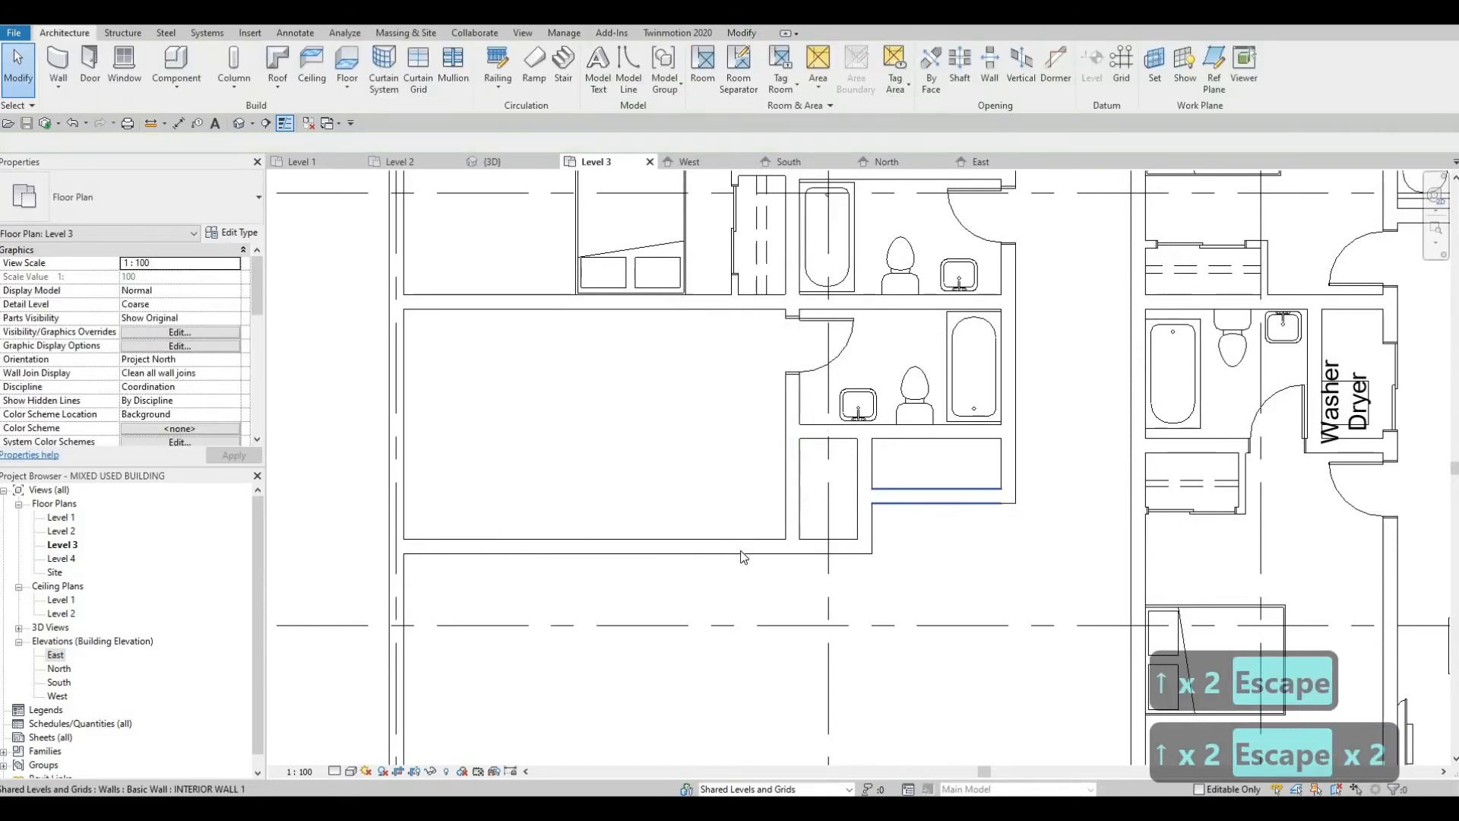
Step: Place 1200 x 2000mm double sliding doors like the upper bedroom closet's in the wide closet's south wall and the narrow closet's west wall
middle_drag(785, 589, 860, 549)
scroll(889, 525, down, 1)
middle_drag(864, 417, 850, 482)
click(831, 379)
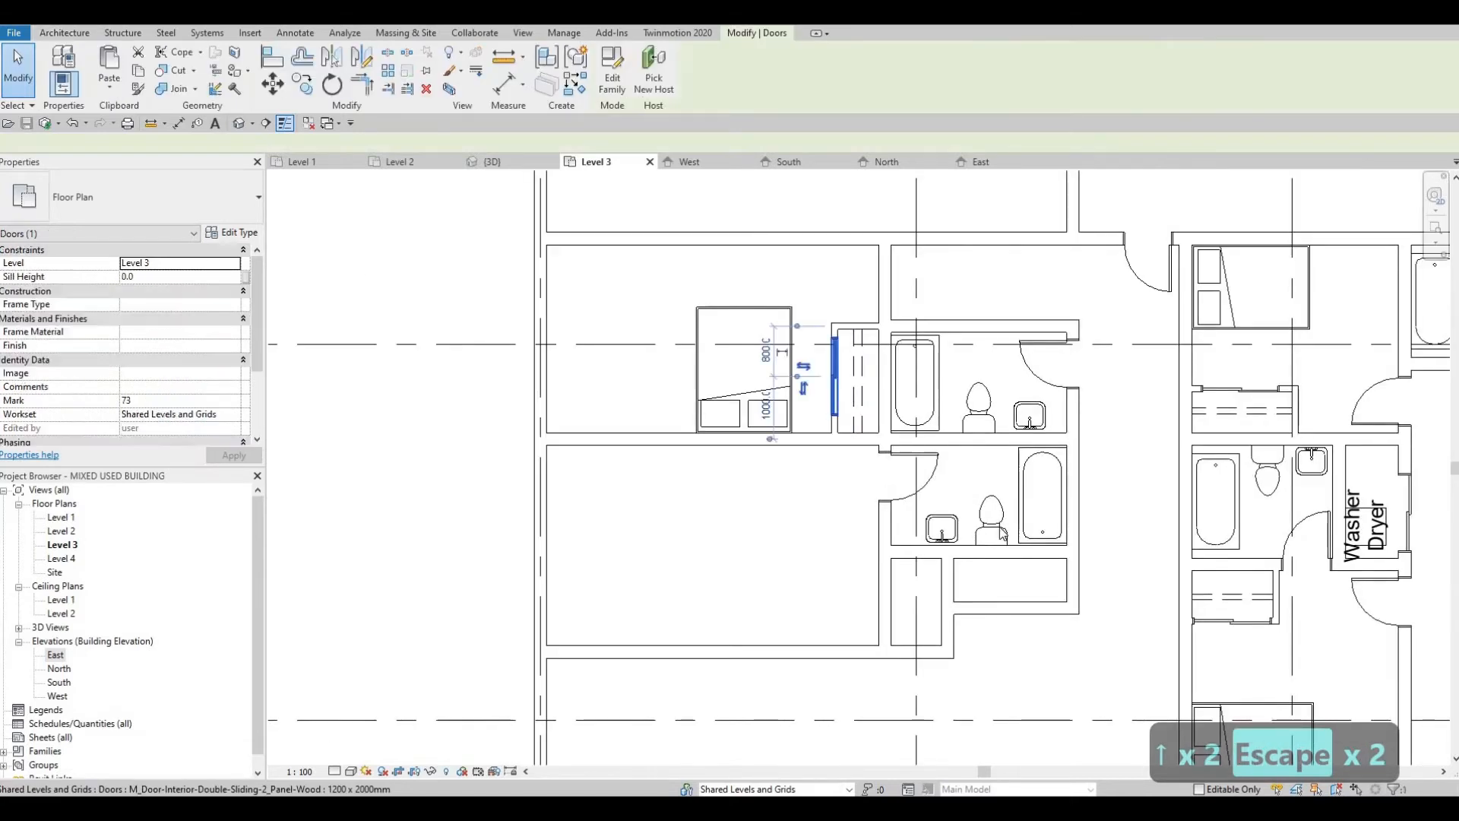
key(c)
key(s)
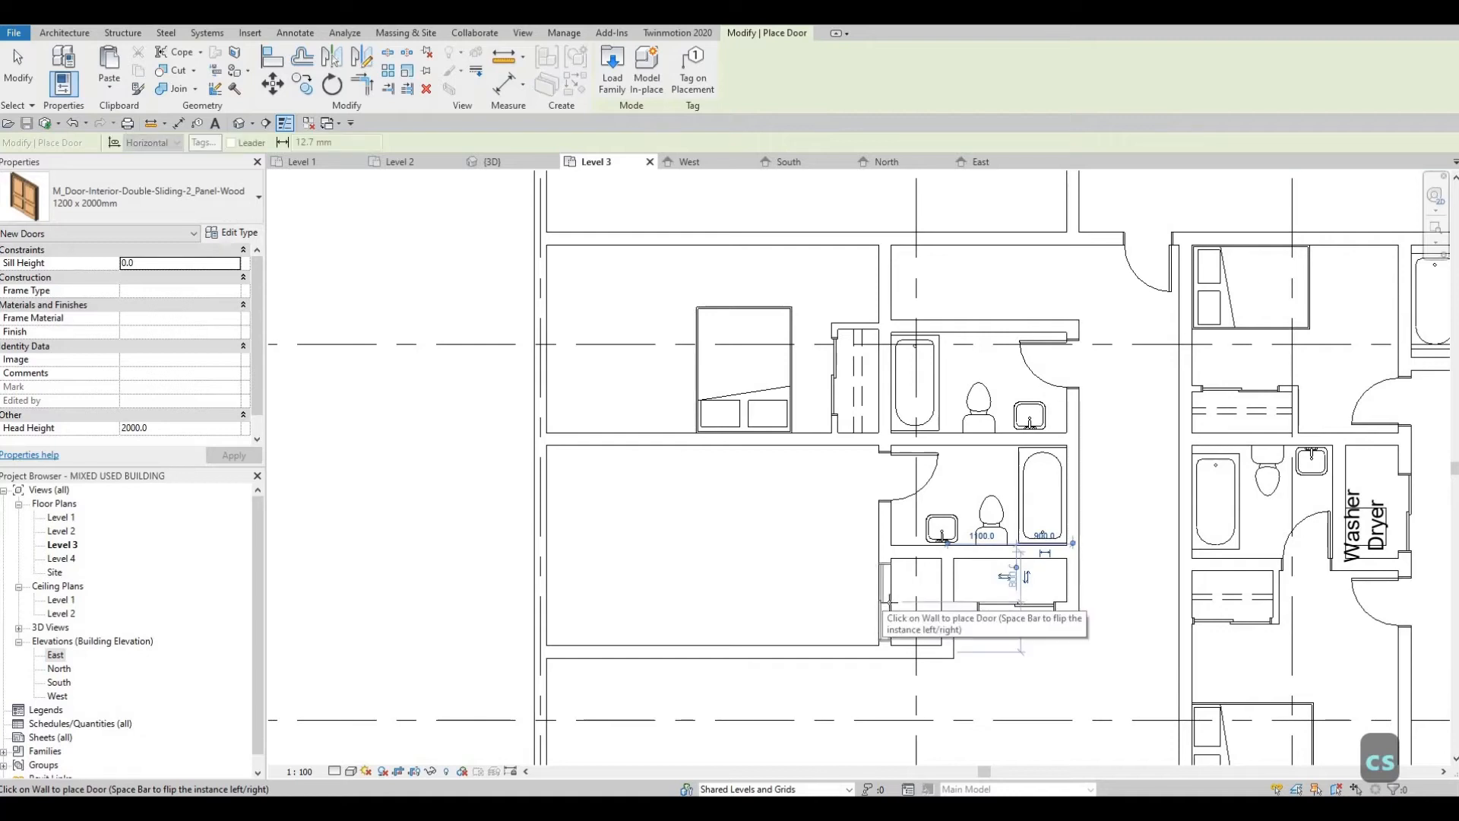
key(Escape)
key(Escape)
key(Escape)
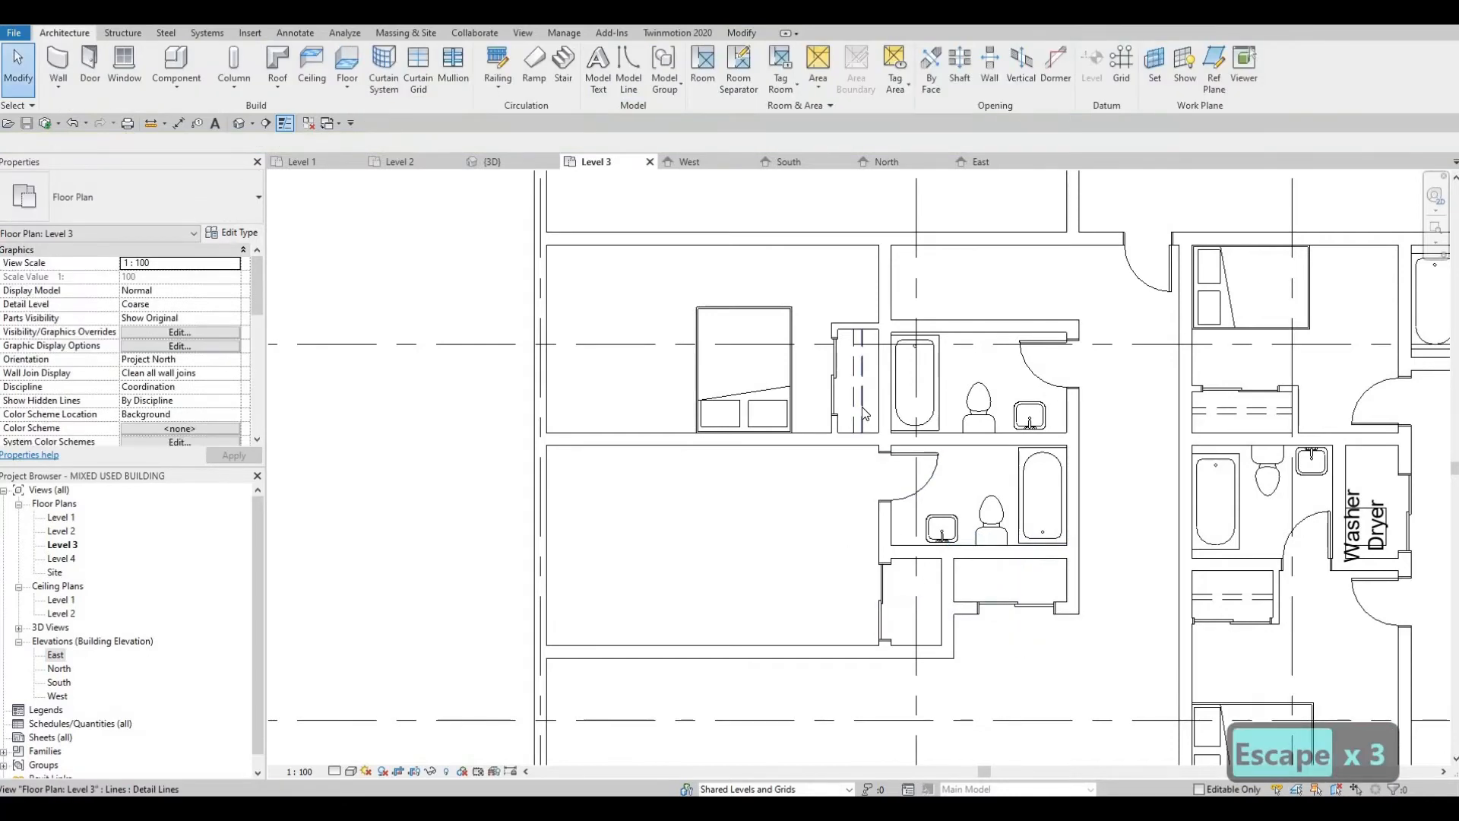
Step: Draw two horizontal <Demolished> detail lines across the wide closet, matching the line style of the upper bedroom's closet
click(862, 408)
key(c)
key(s)
scroll(1007, 574, up, 2)
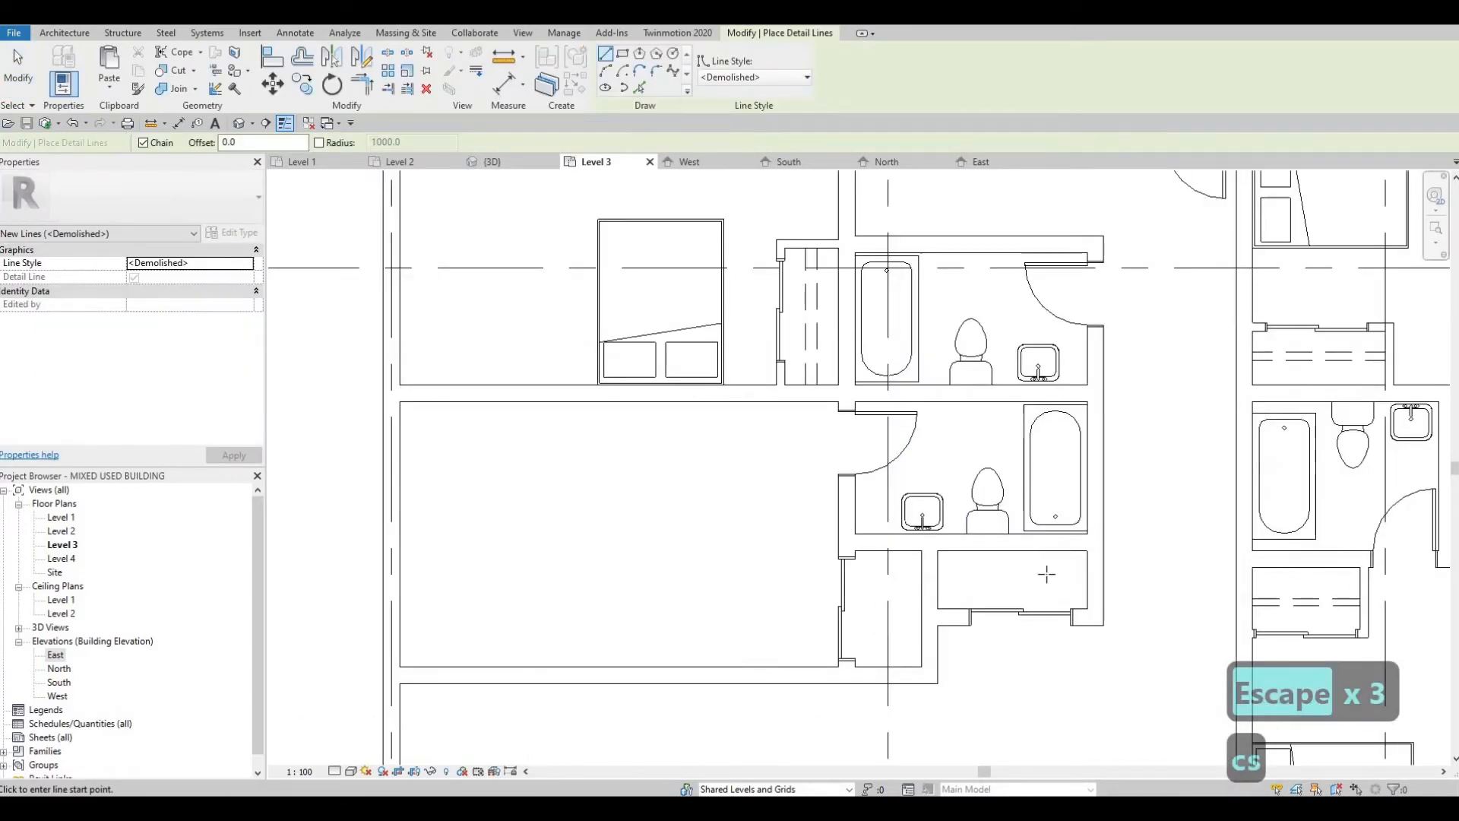
click(939, 576)
key(Escape)
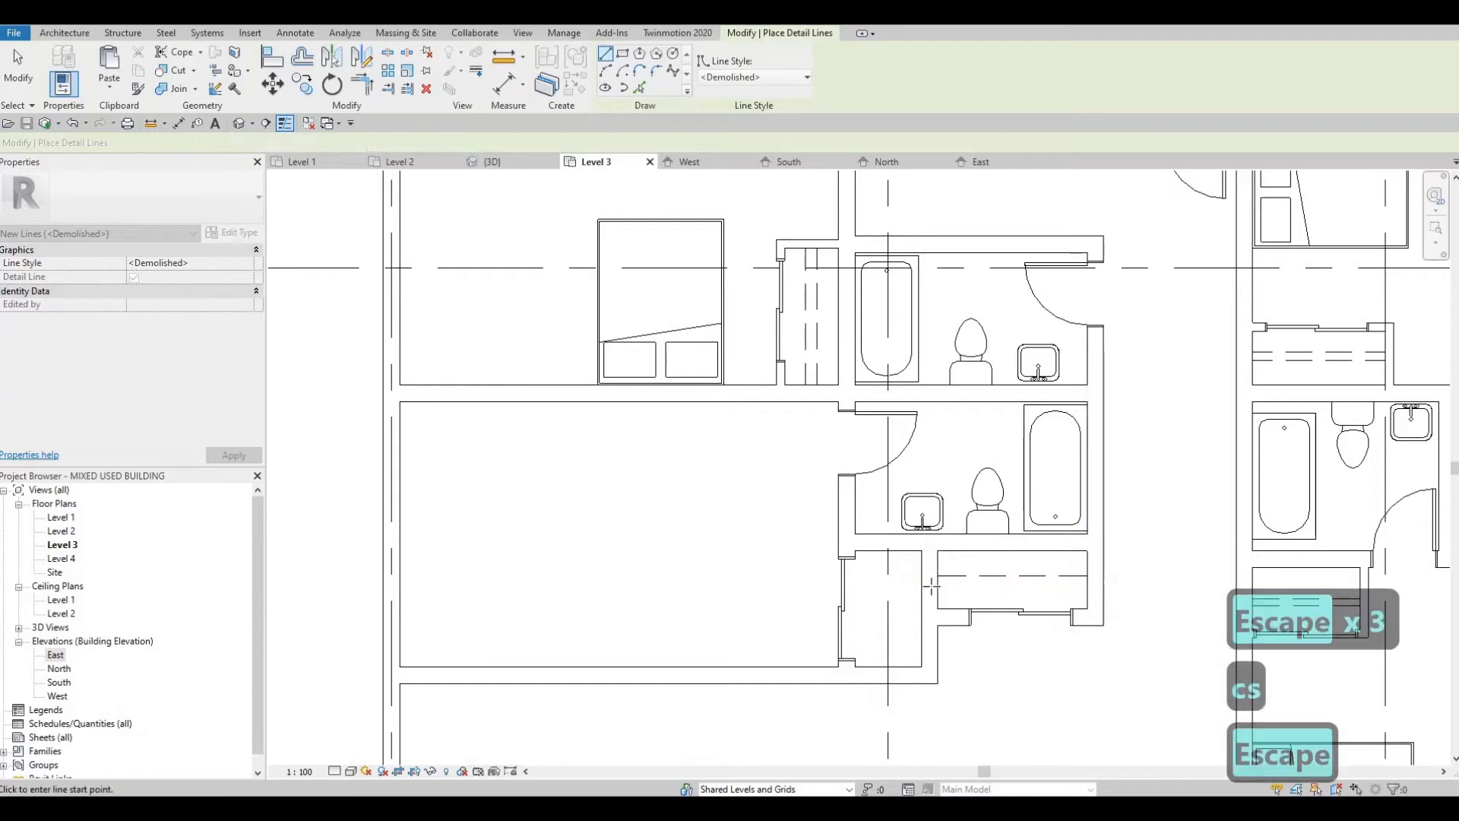
click(938, 583)
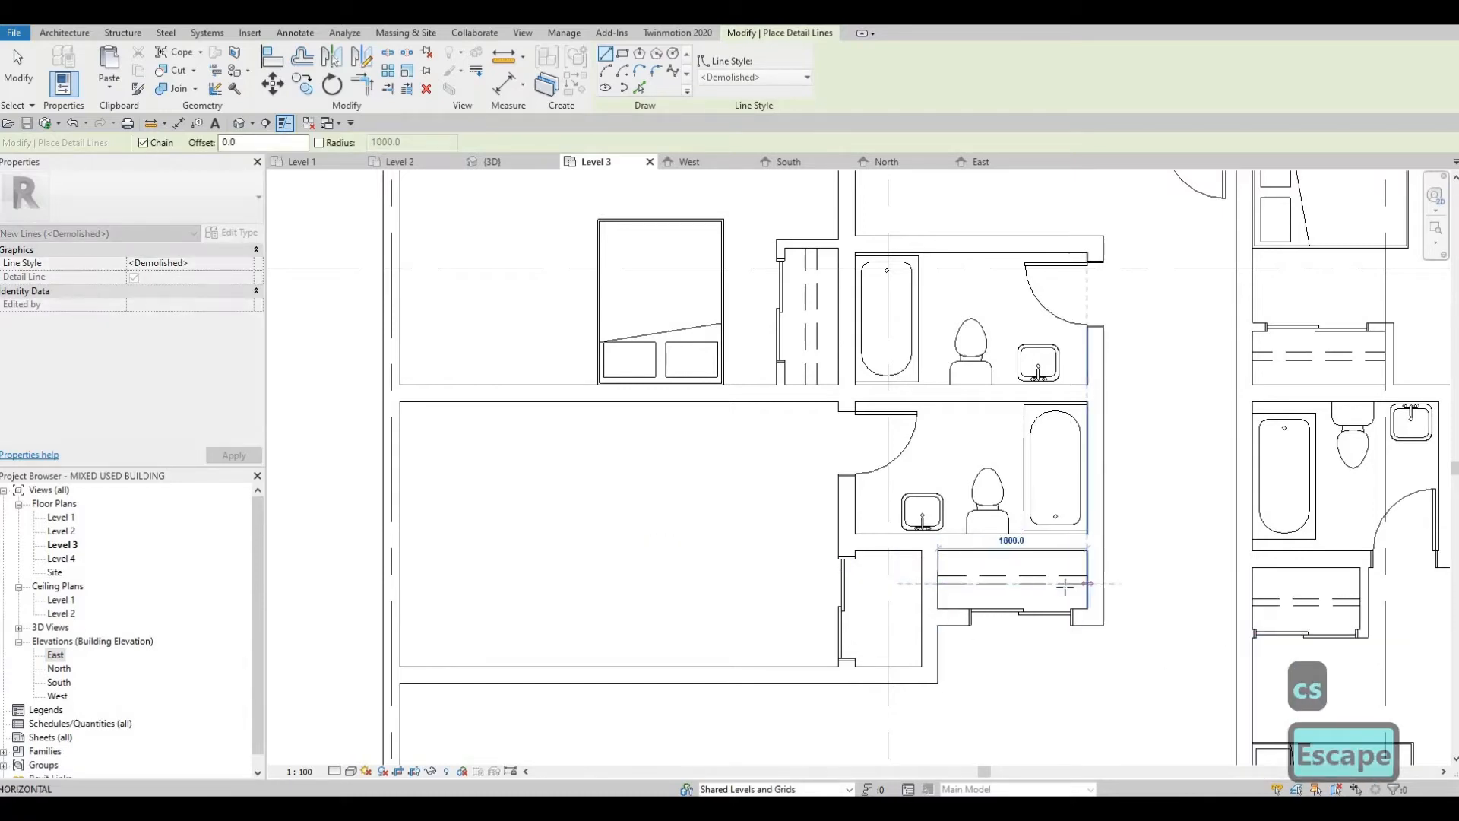
key(Escape)
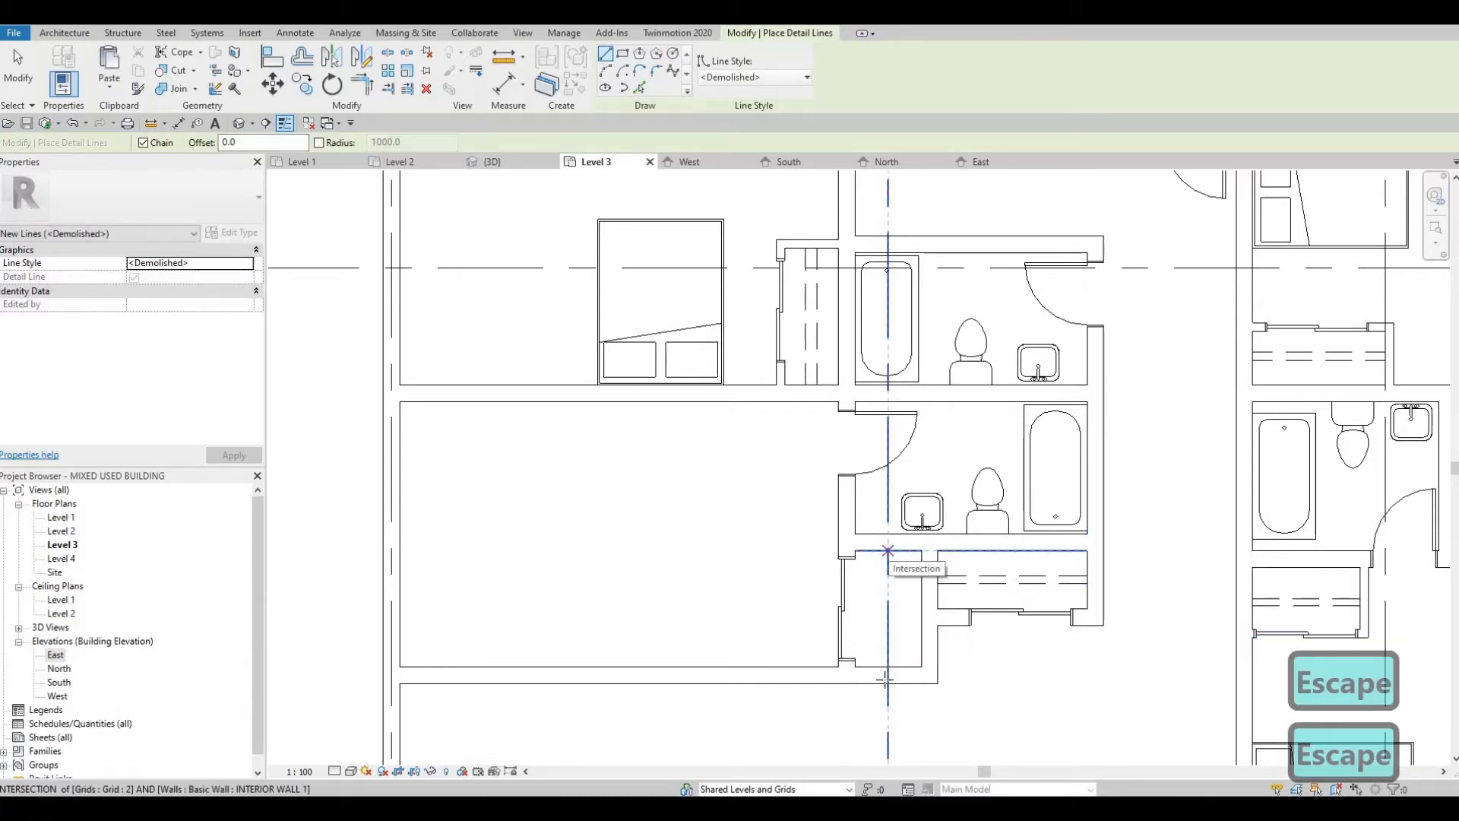
Step: Draw two vertical <Demolished> detail lines through the narrow closet from its north wall to its south wall
click(887, 550)
key(Escape)
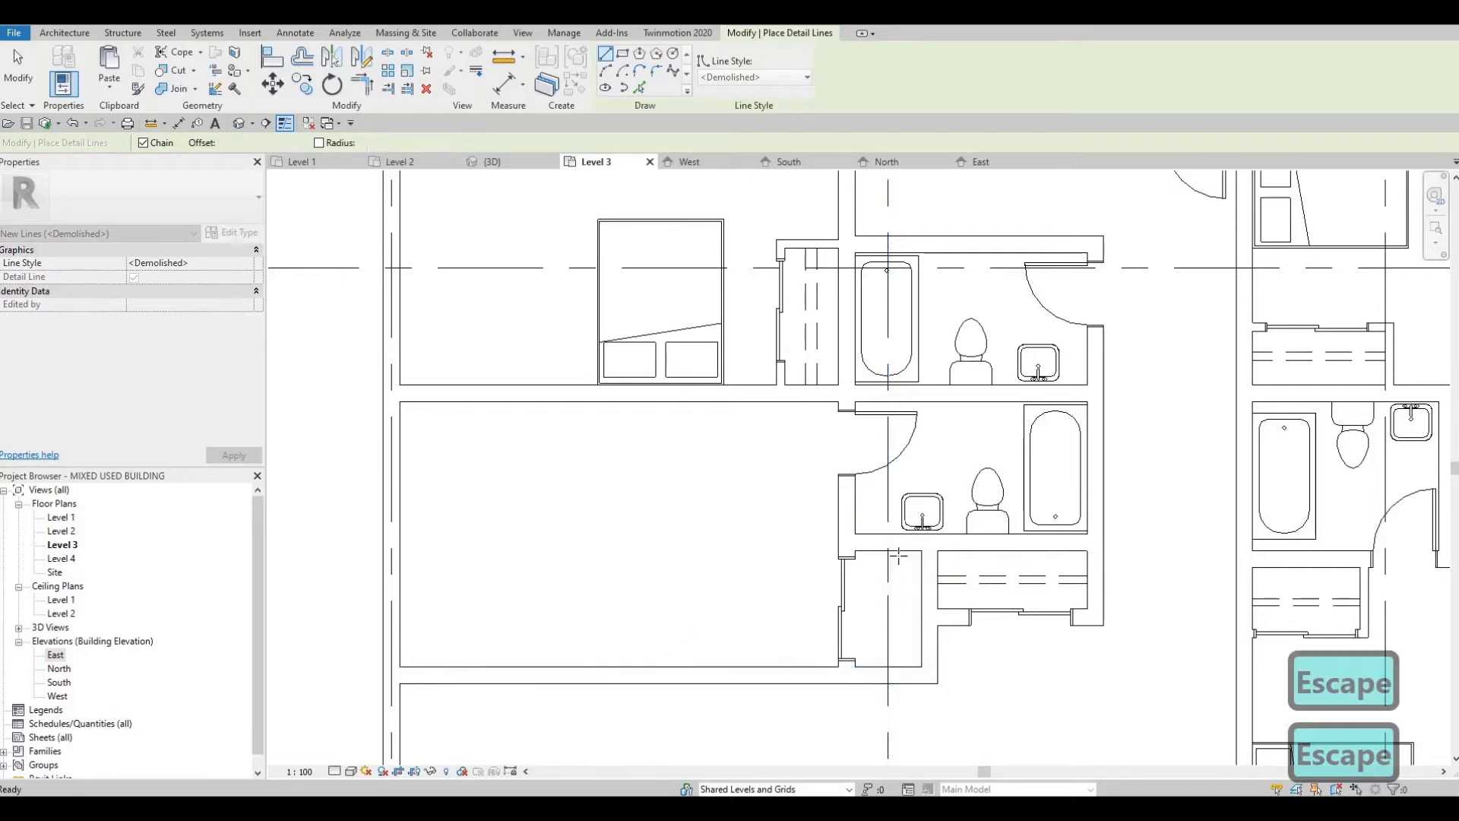
click(897, 666)
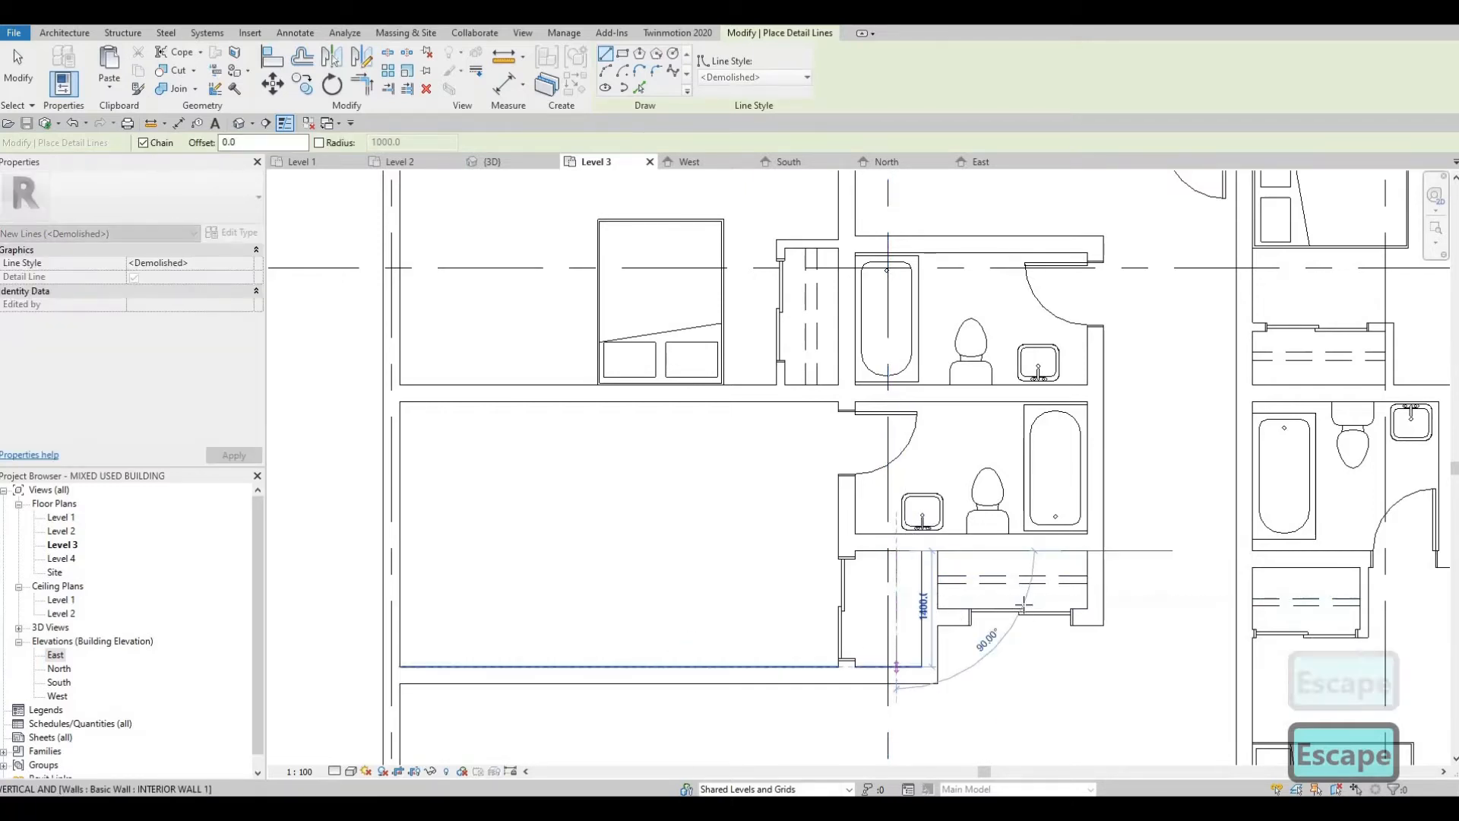
key(Escape)
middle_drag(1007, 616, 865, 571)
key(Escape)
Step: Delete both dashed detail lines from the wide closet below the second bathroom
scroll(877, 558, up, 1)
scroll(874, 556, down, 3)
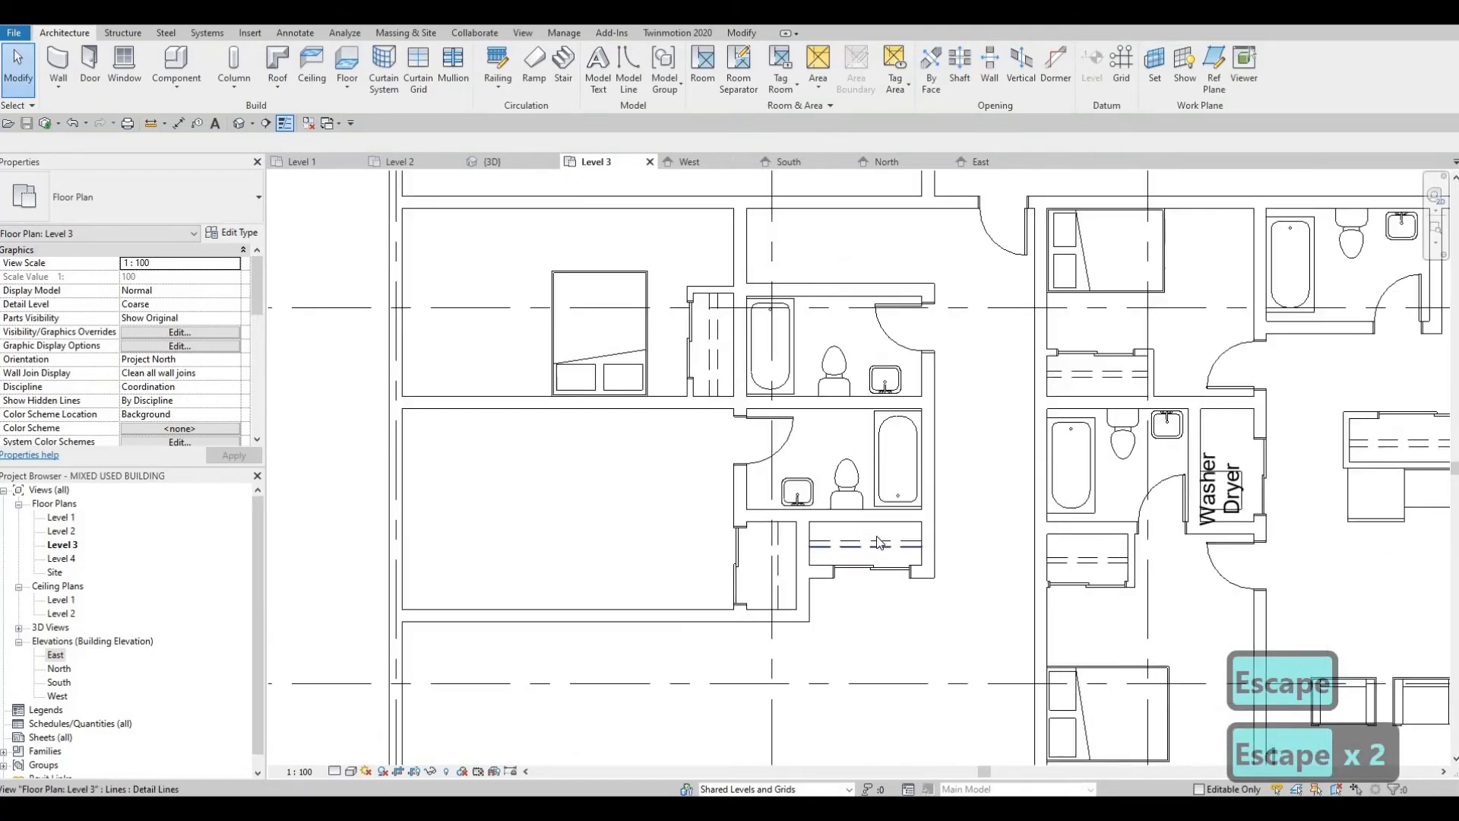
scroll(874, 570, up, 1)
scroll(876, 558, up, 3)
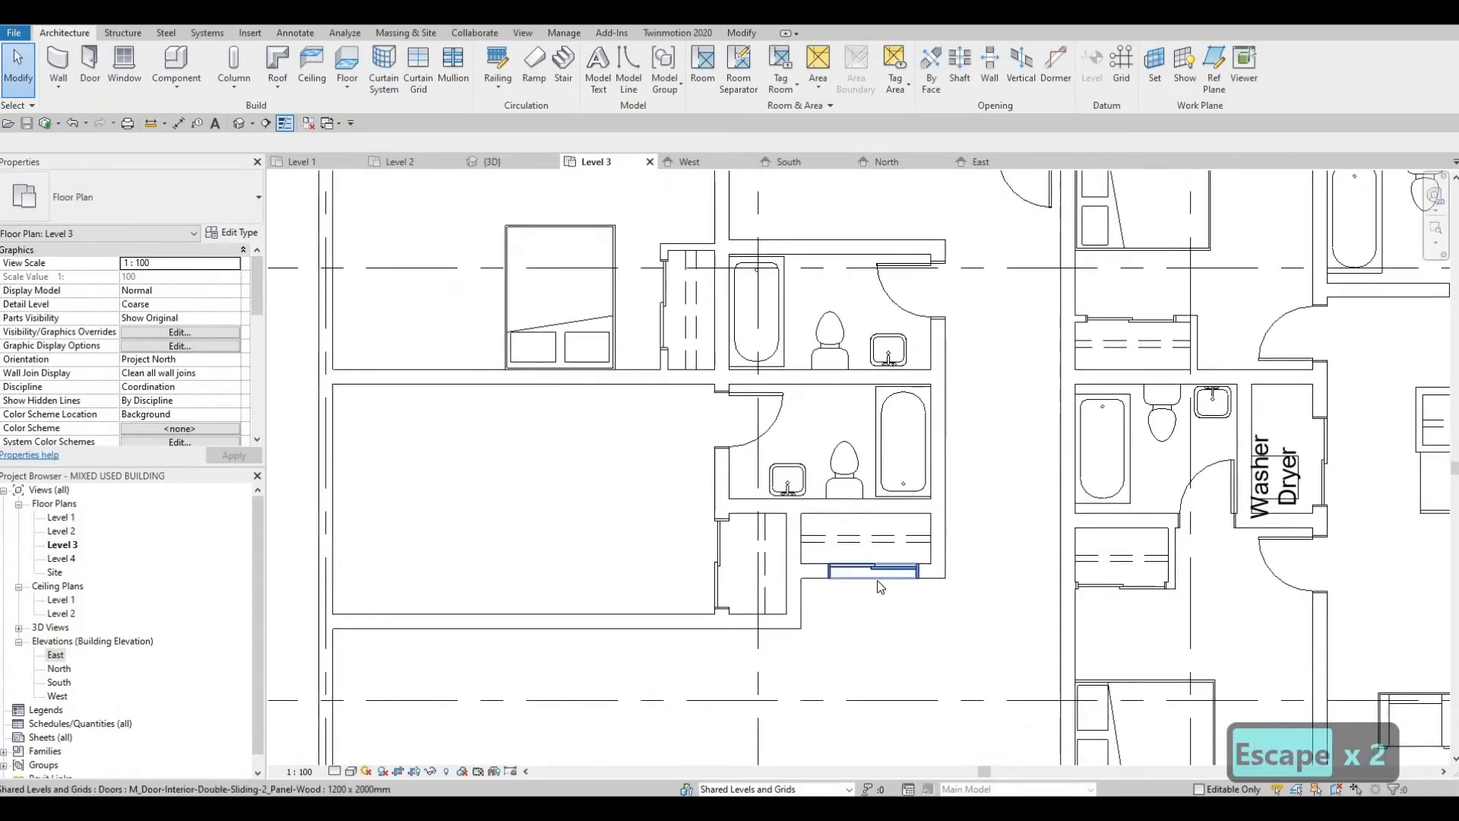
key(Escape)
key(Escape)
scroll(882, 533, up, 2)
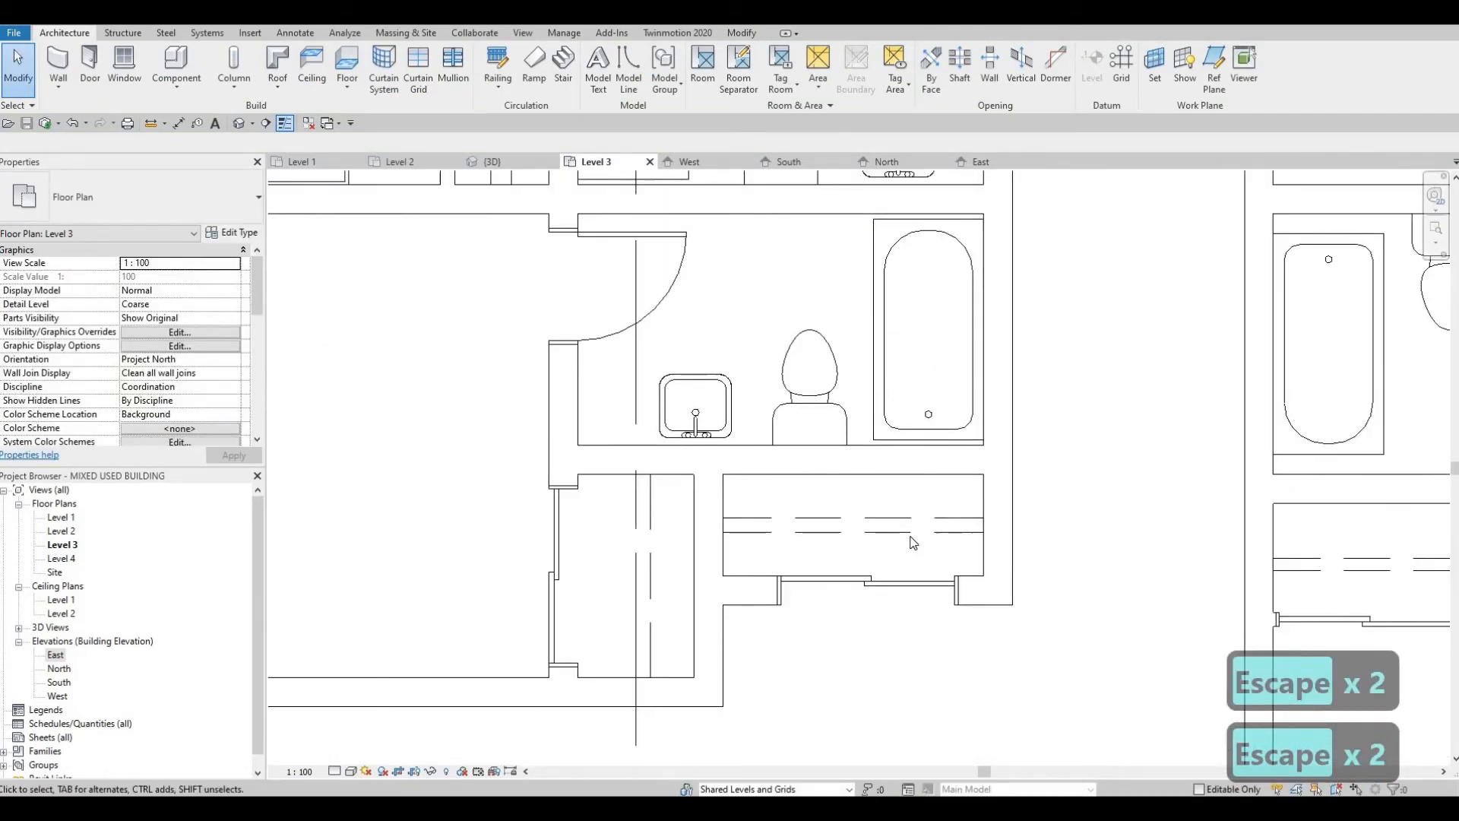
click(912, 534)
key(Delete)
key(Delete)
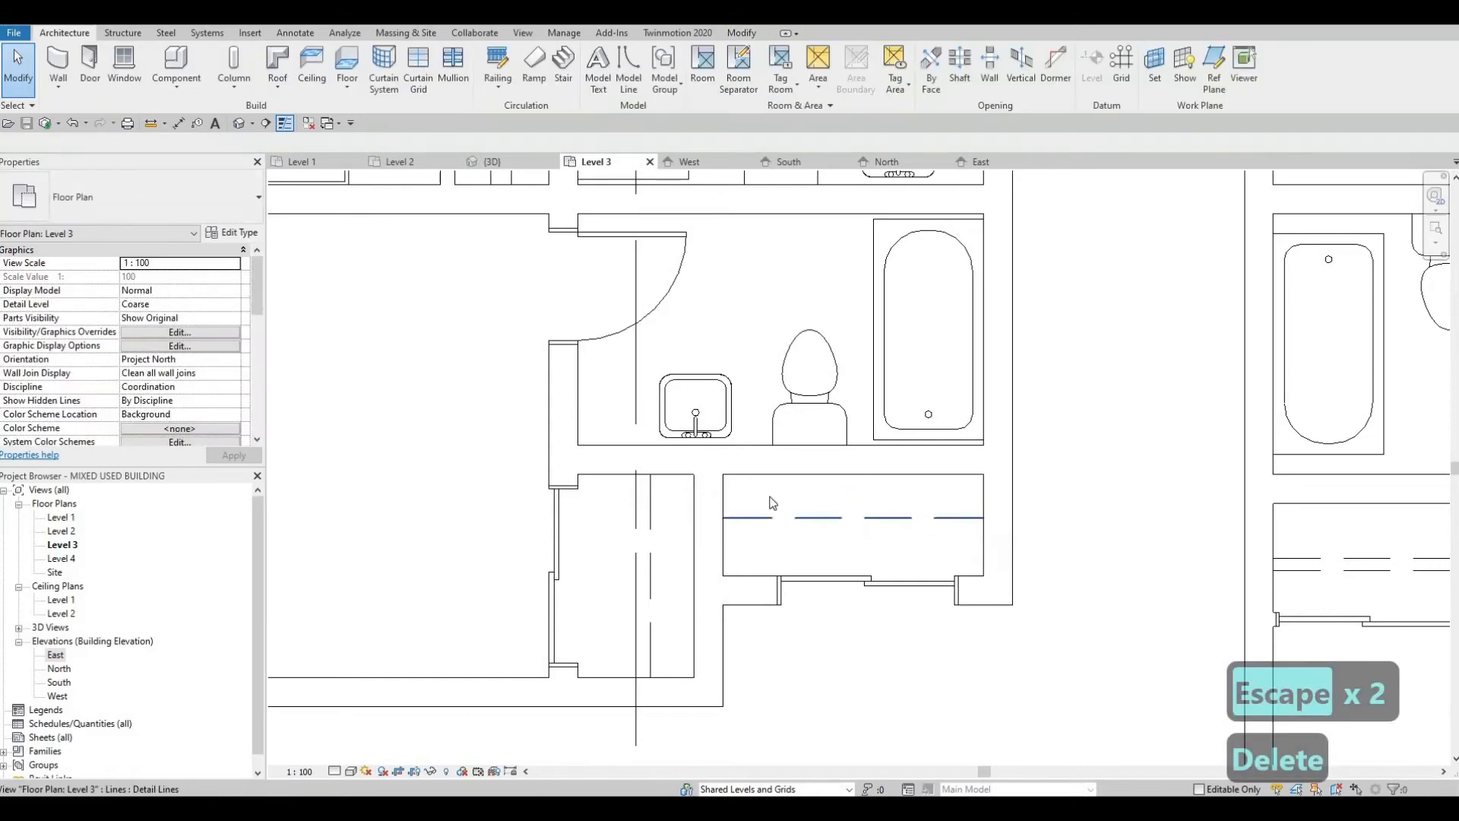
scroll(989, 526, down, 4)
key(Escape)
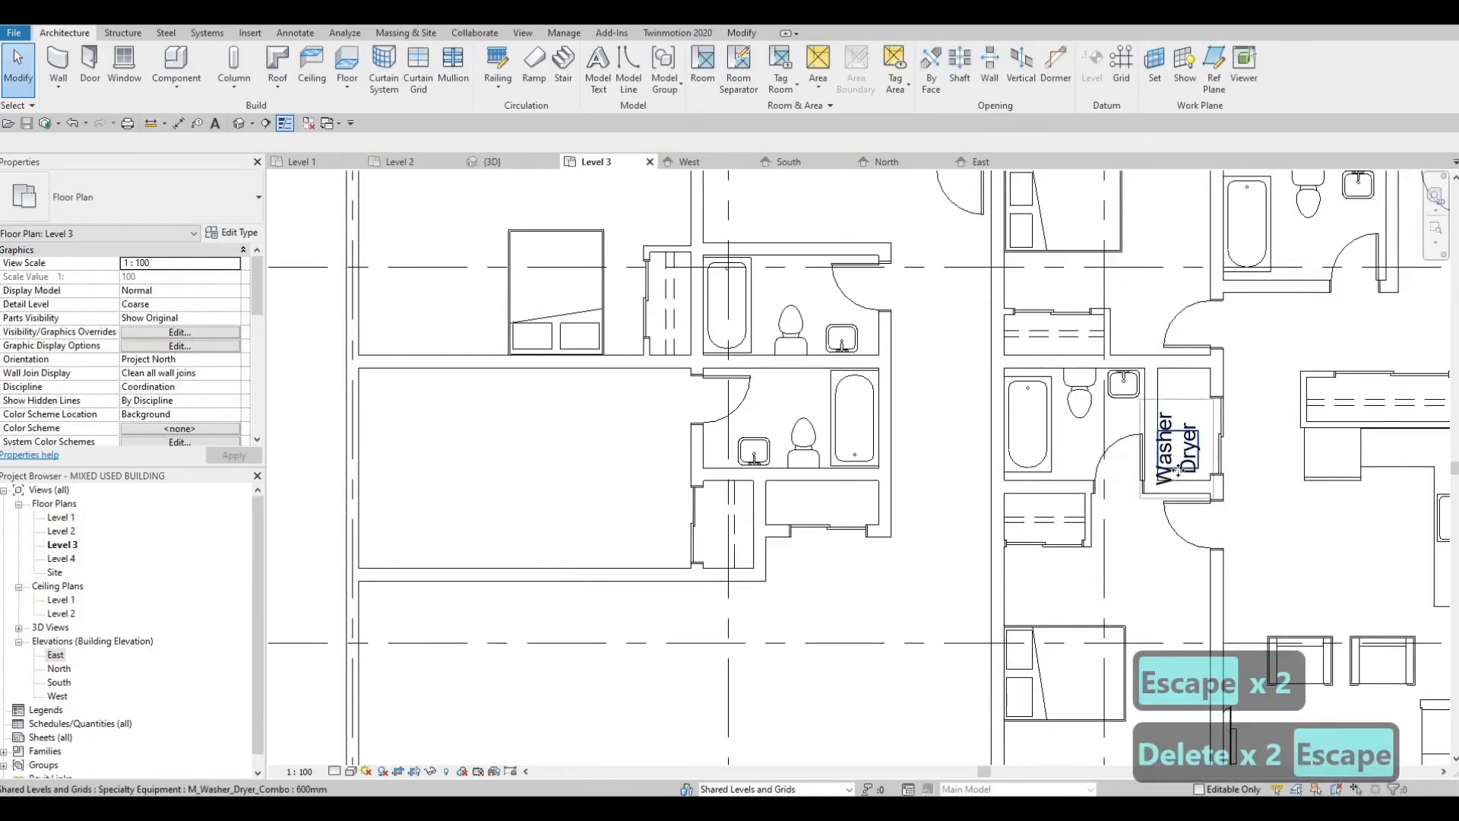
Step: Place a 600mm M_Washer_Dryer_Combo like the neighbouring unit's at the east end of the wide closet below the second bathroom
click(1177, 470)
key(c)
key(s)
scroll(975, 492, up, 2)
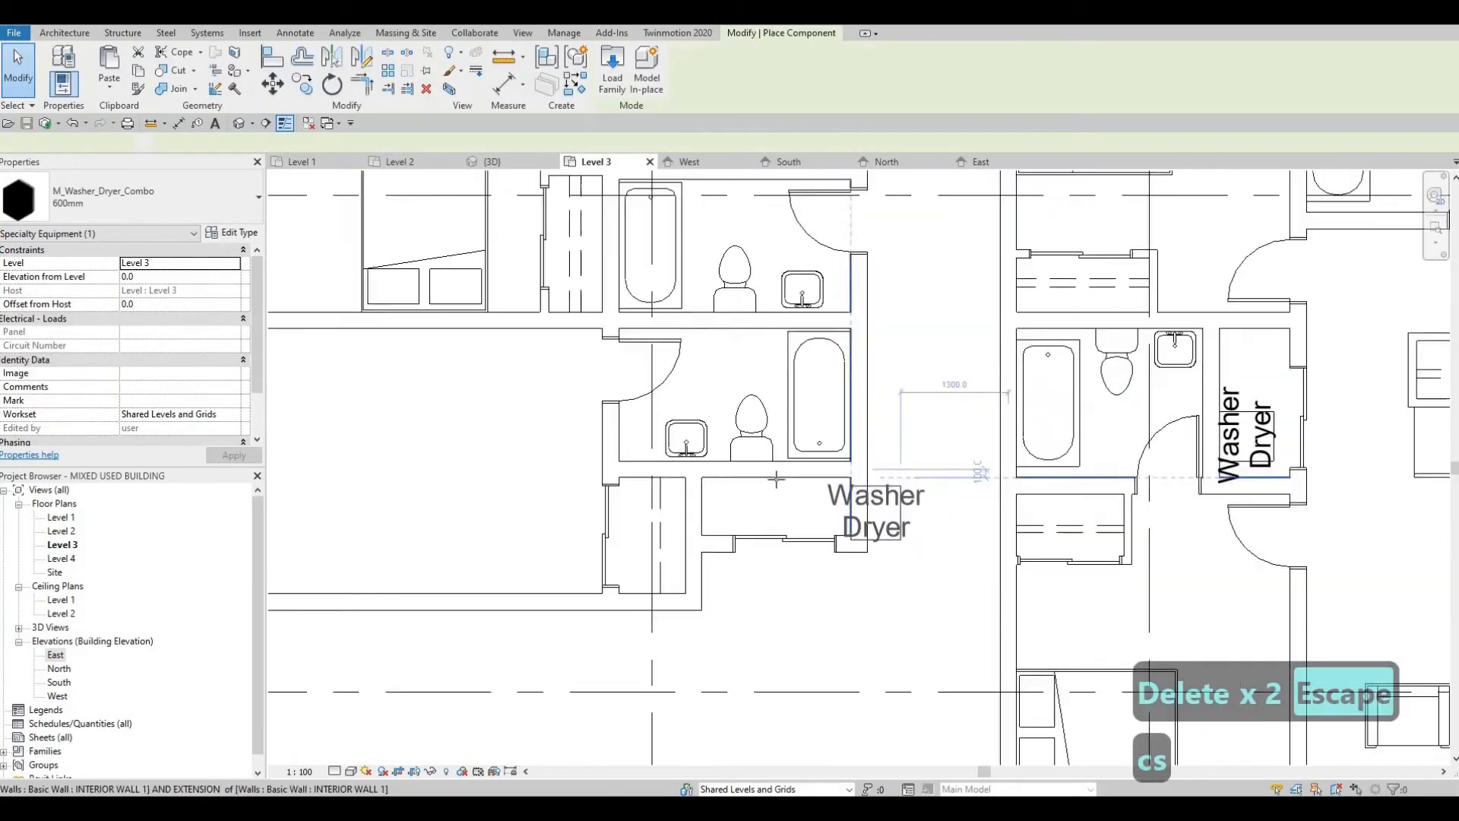
scroll(776, 479, up, 3)
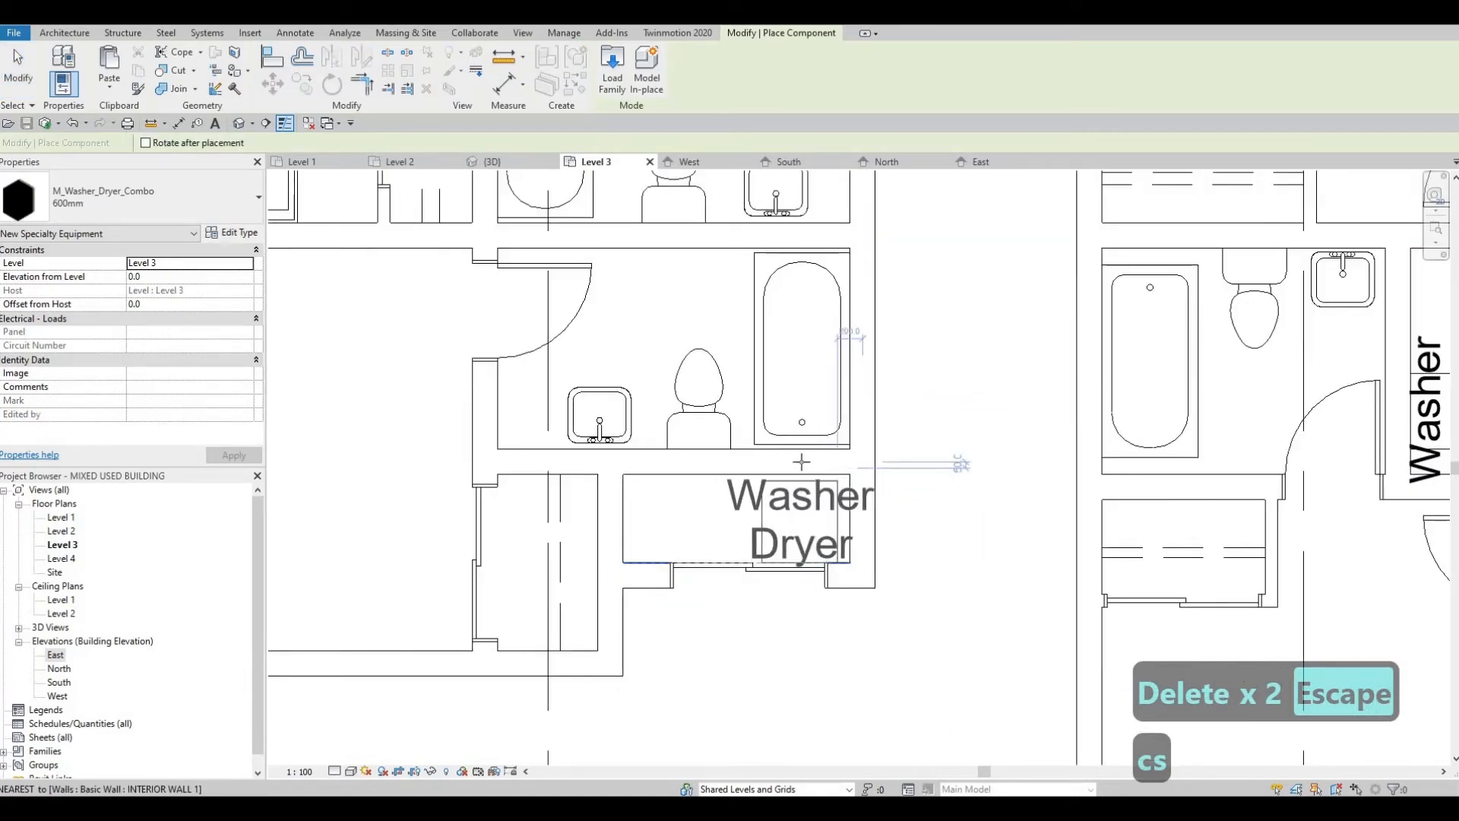
click(801, 456)
key(Escape)
scroll(868, 542, down, 2)
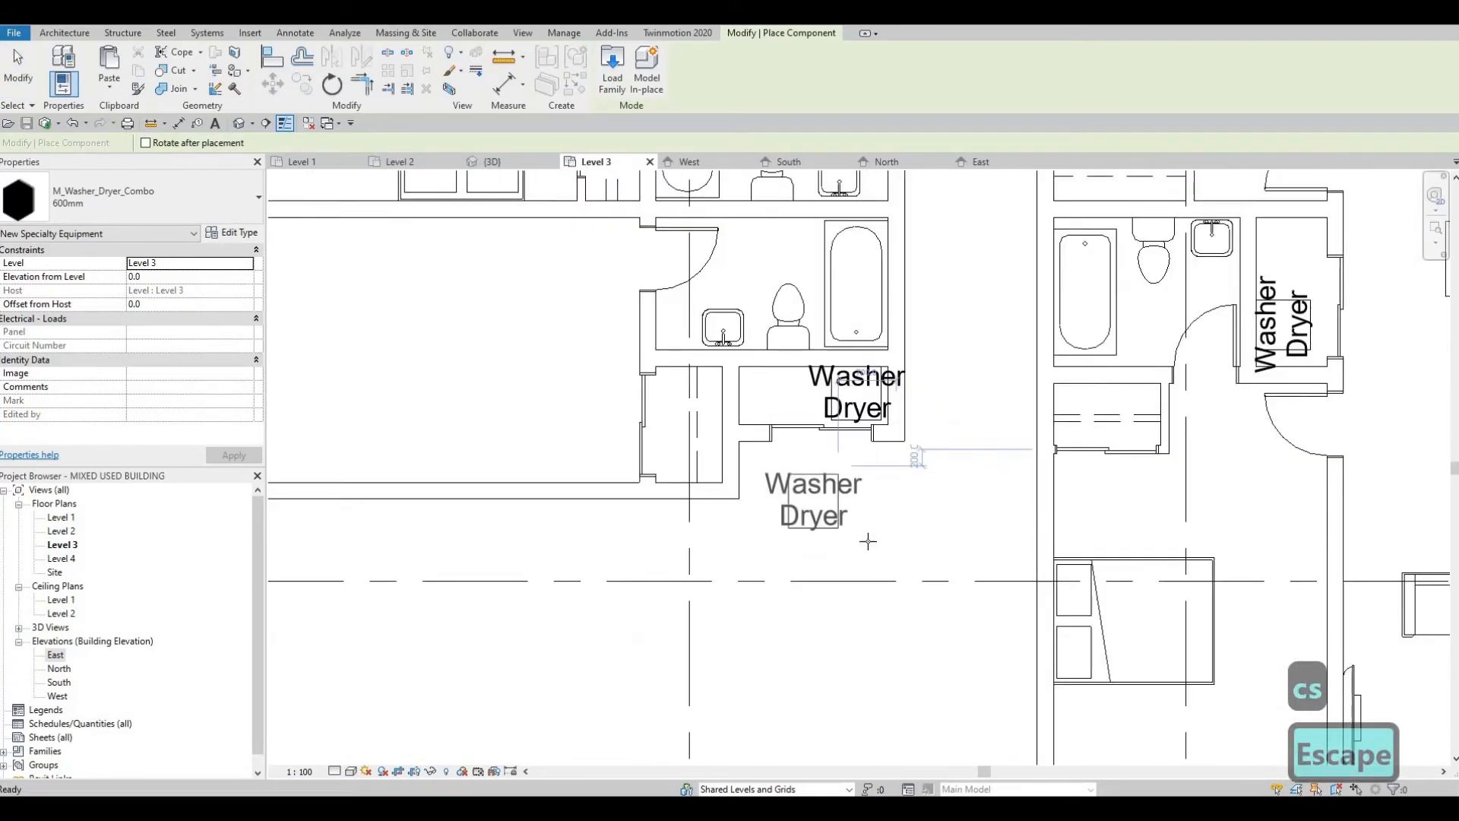
scroll(772, 511, down, 3)
key(Escape)
scroll(802, 579, up, 2)
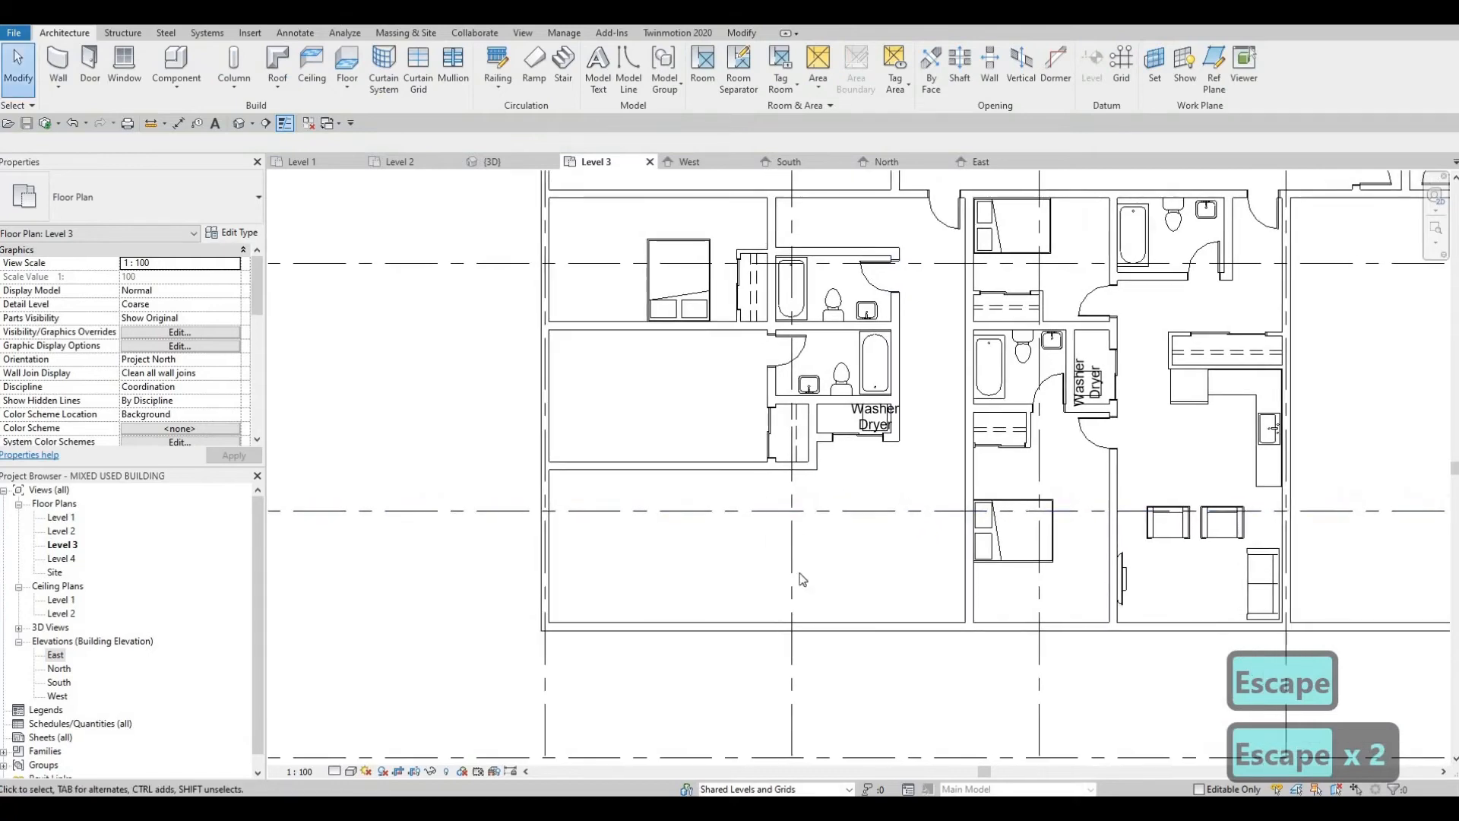
middle_drag(793, 569, 798, 598)
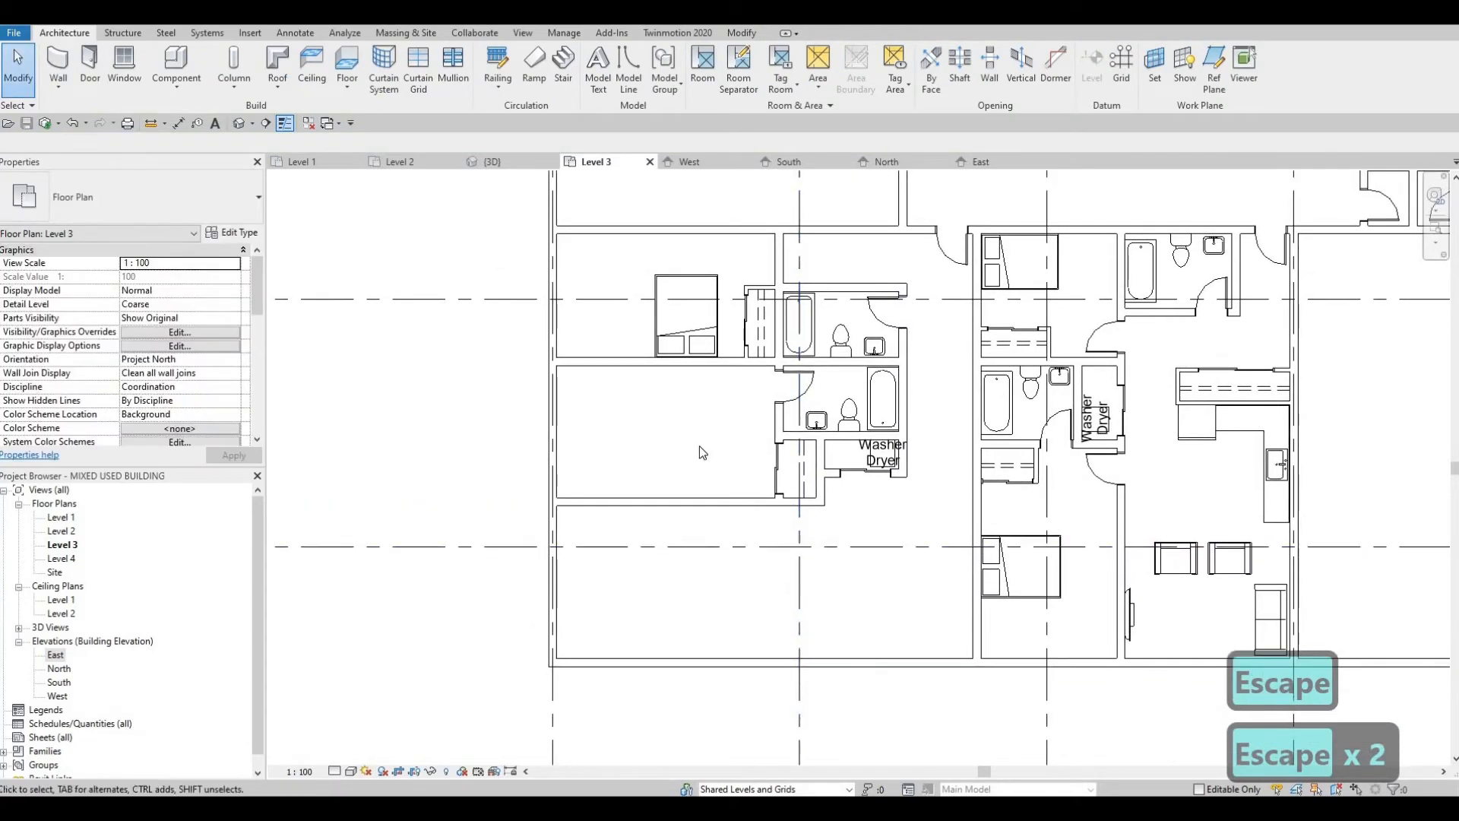
scroll(810, 476, up, 3)
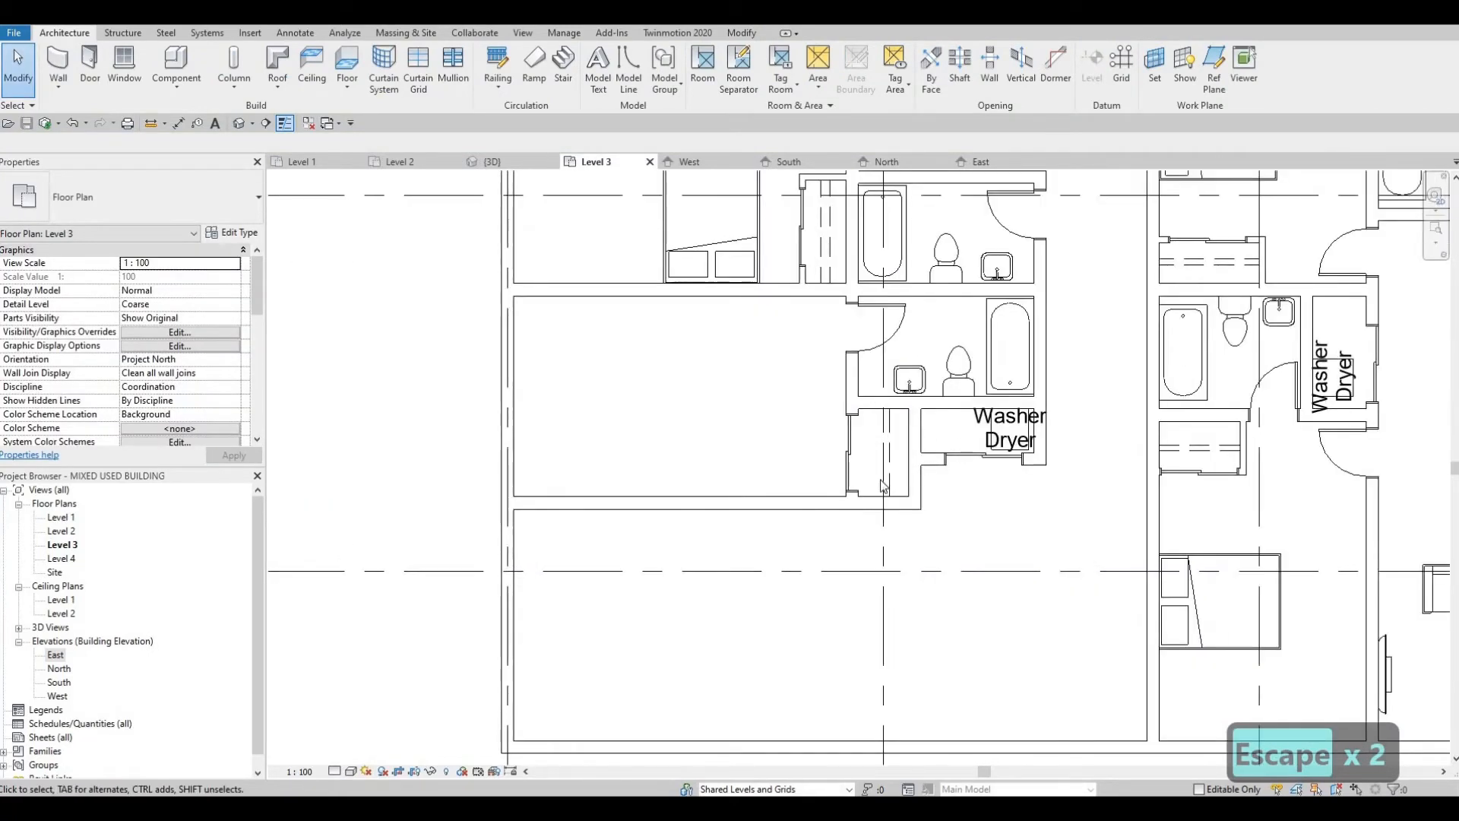
scroll(885, 530, up, 2)
scroll(888, 538, up, 1)
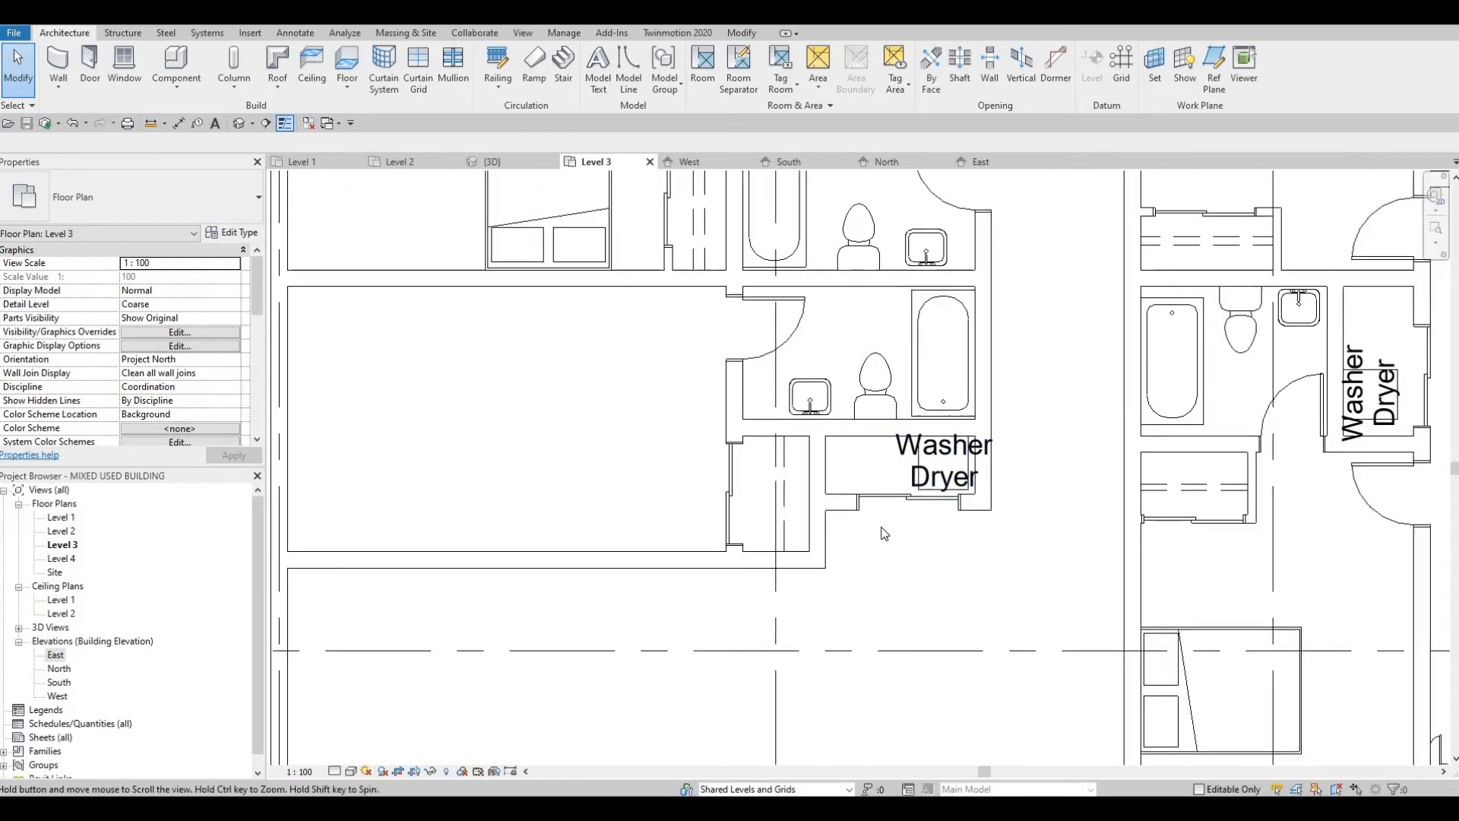
Step: Place a 1525 x 2007mm Queen M_Bed-Box in the lower bedroom, headboard against its south wall and aligned with the bed above
scroll(869, 558, up, 1)
scroll(858, 568, down, 4)
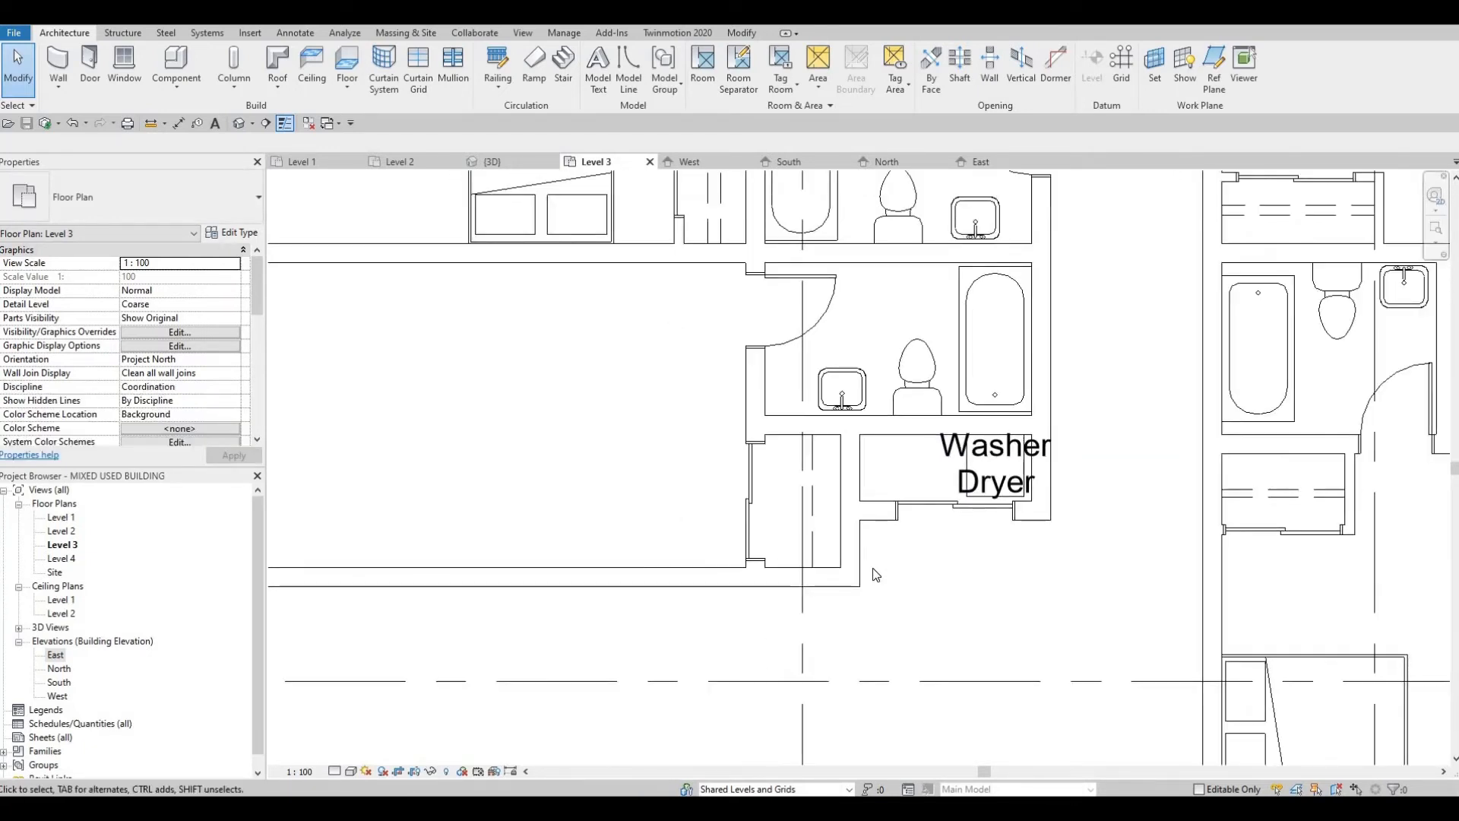
middle_drag(876, 483, 1038, 388)
scroll(1015, 442, down, 2)
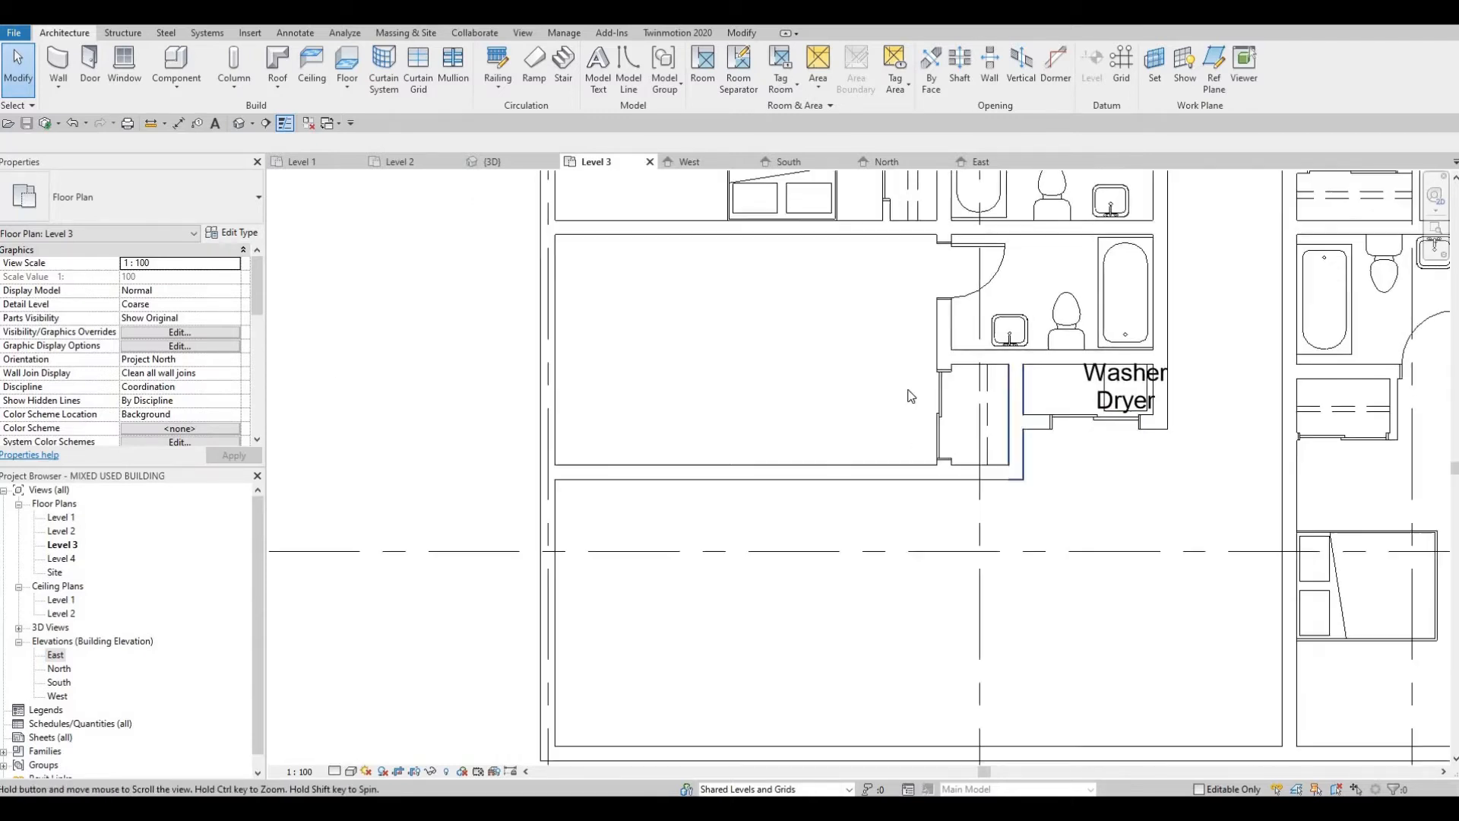
middle_drag(871, 251, 892, 416)
click(893, 430)
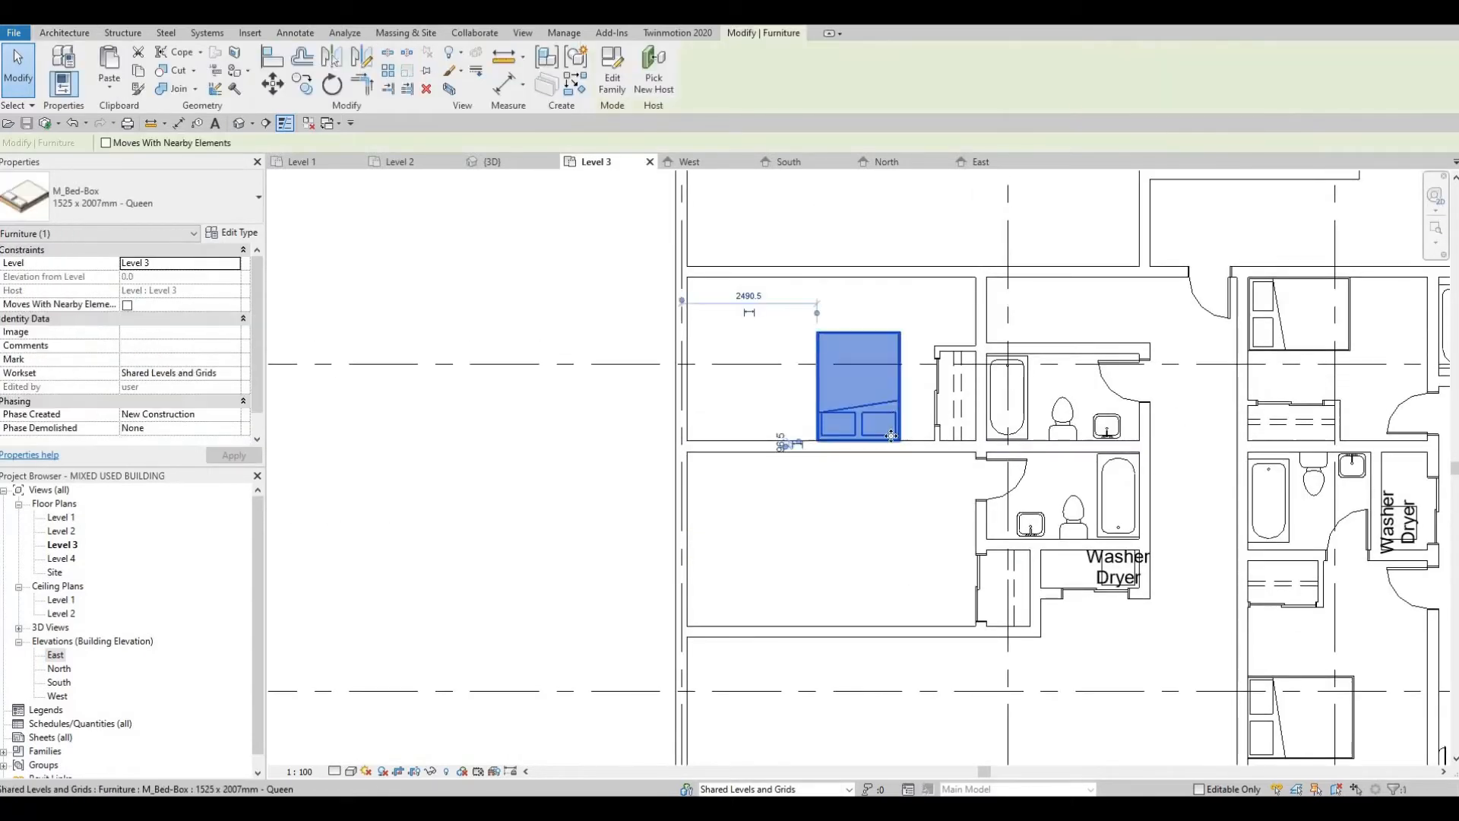
key(c)
key(s)
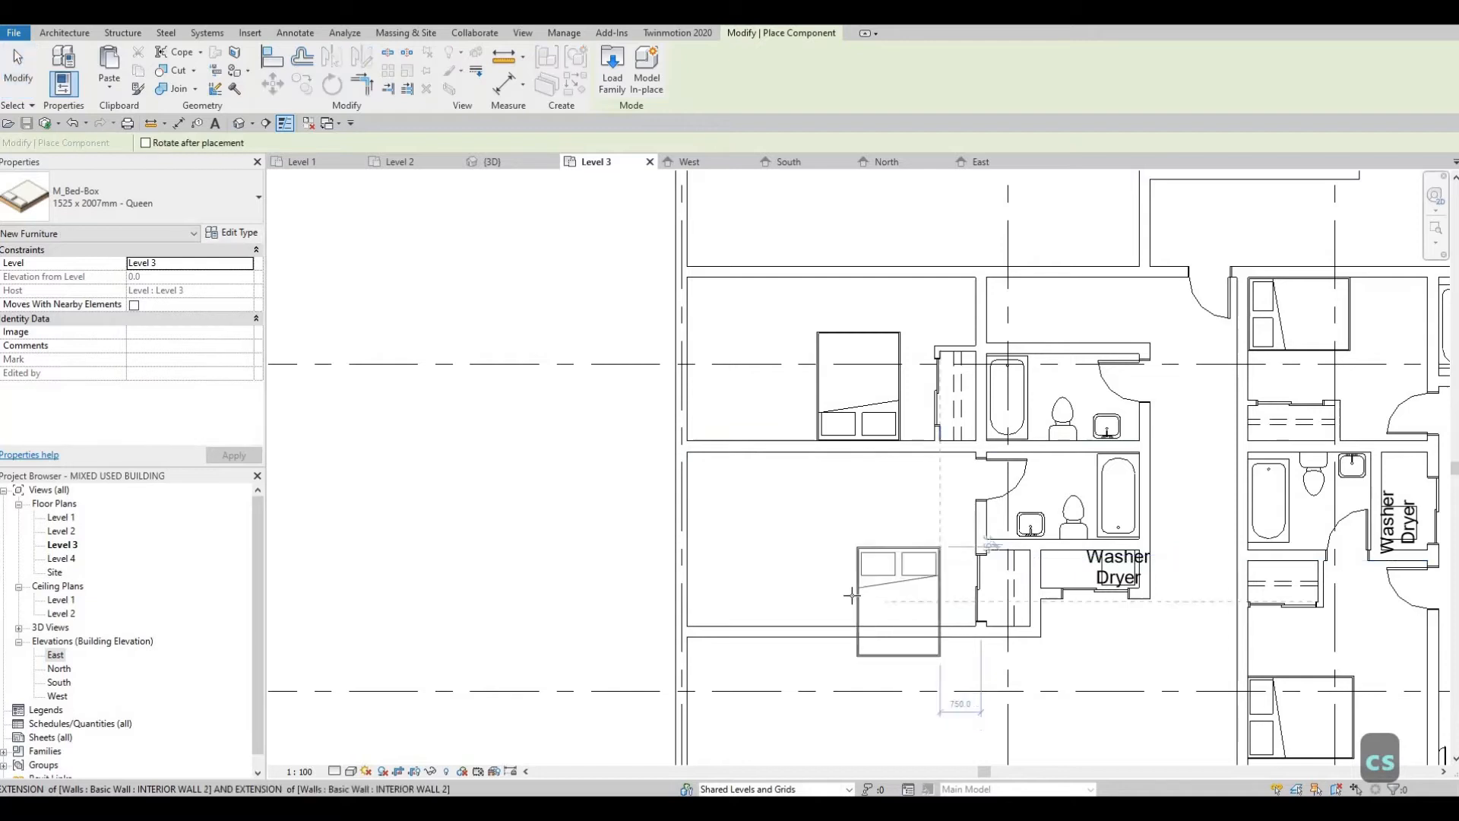
key(space)
key(space)
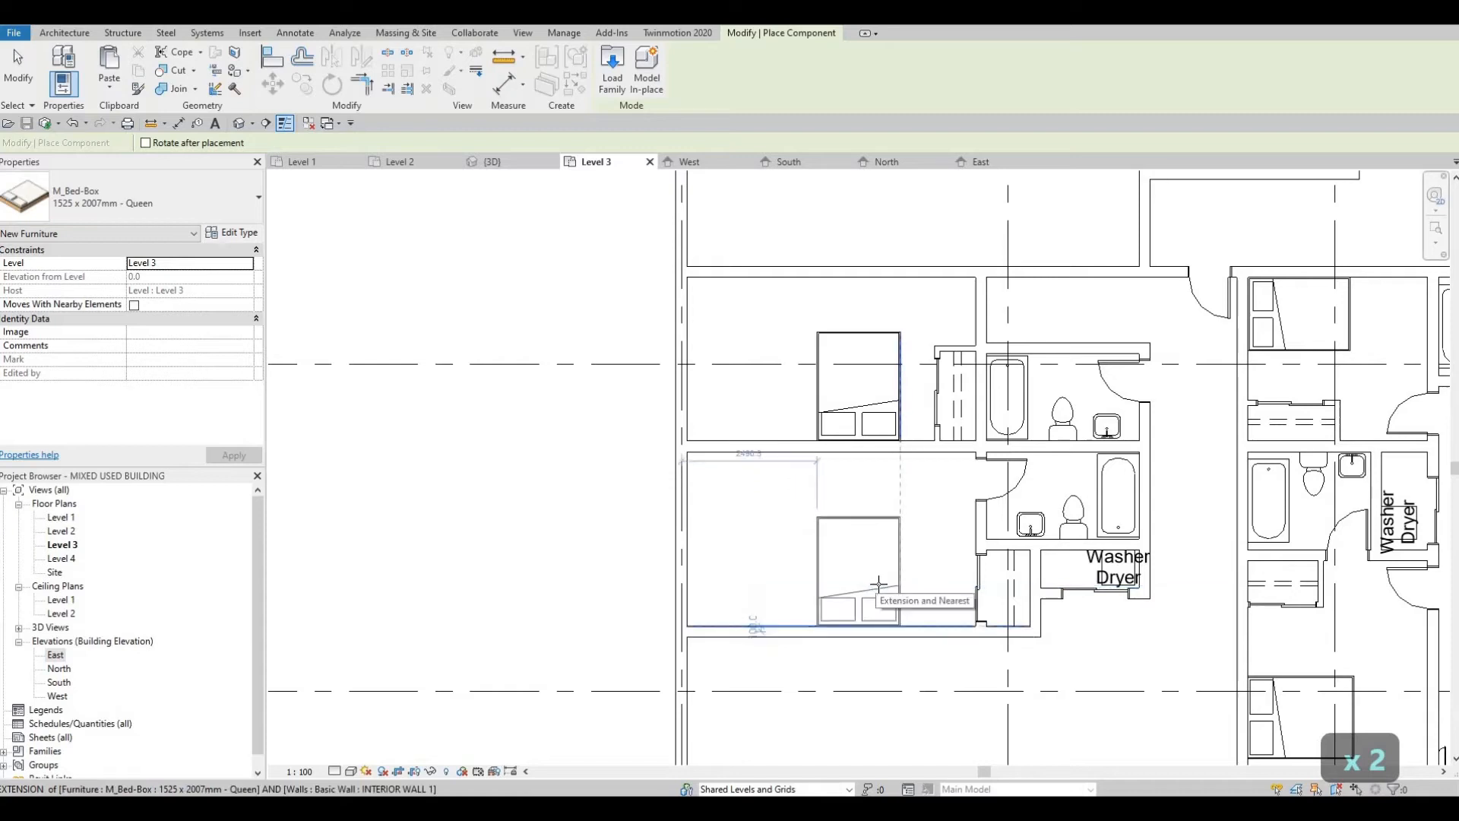
click(966, 622)
key(Escape)
key(Escape)
key(Escape)
key(Escape)
key(Escape)
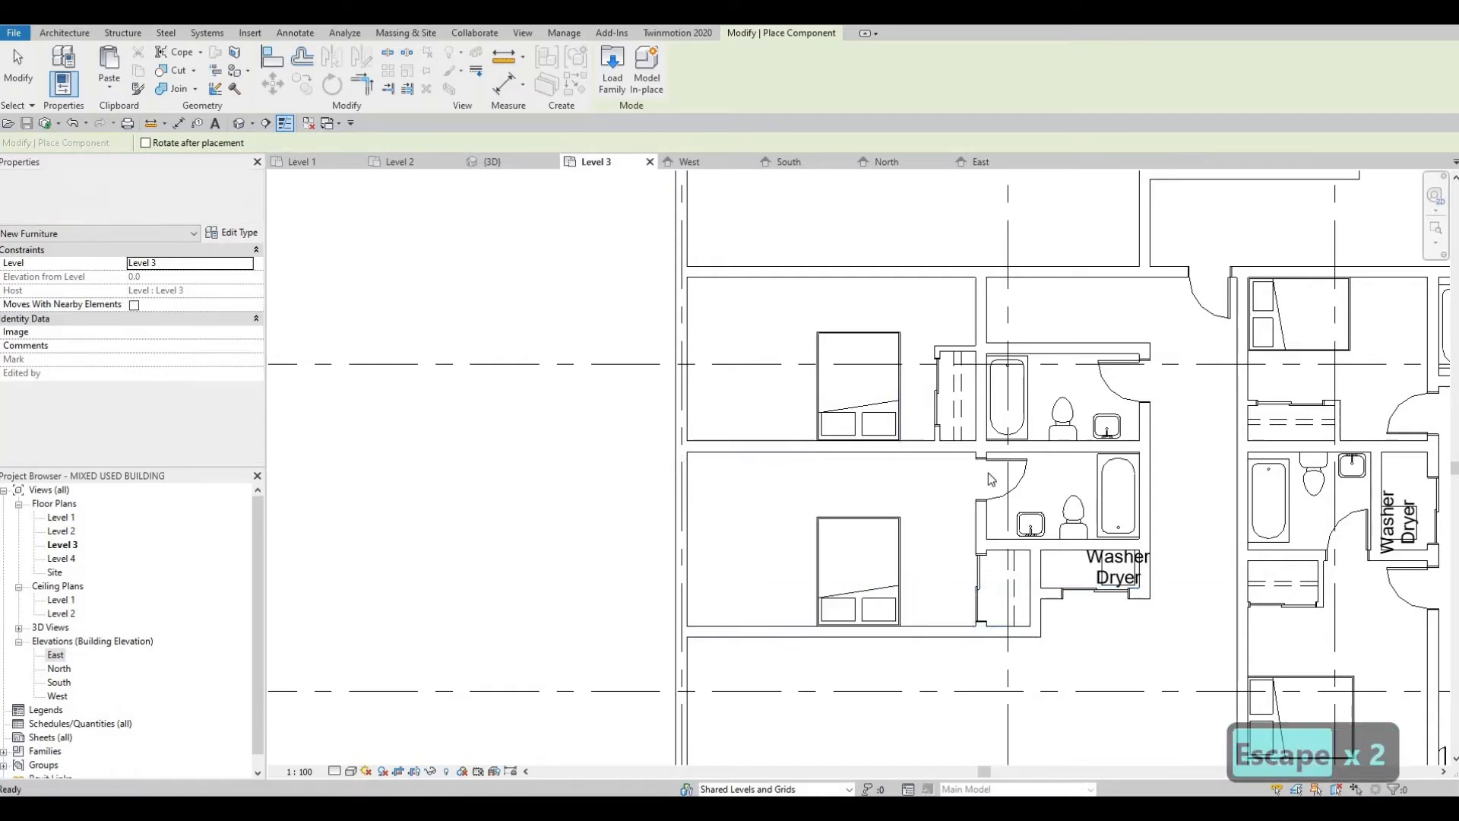
Step: Place a 750 x 2000mm single-panel door in the lower bedroom's south wall, swinging inward and centred about 600 mm from the closet wall
click(1011, 475)
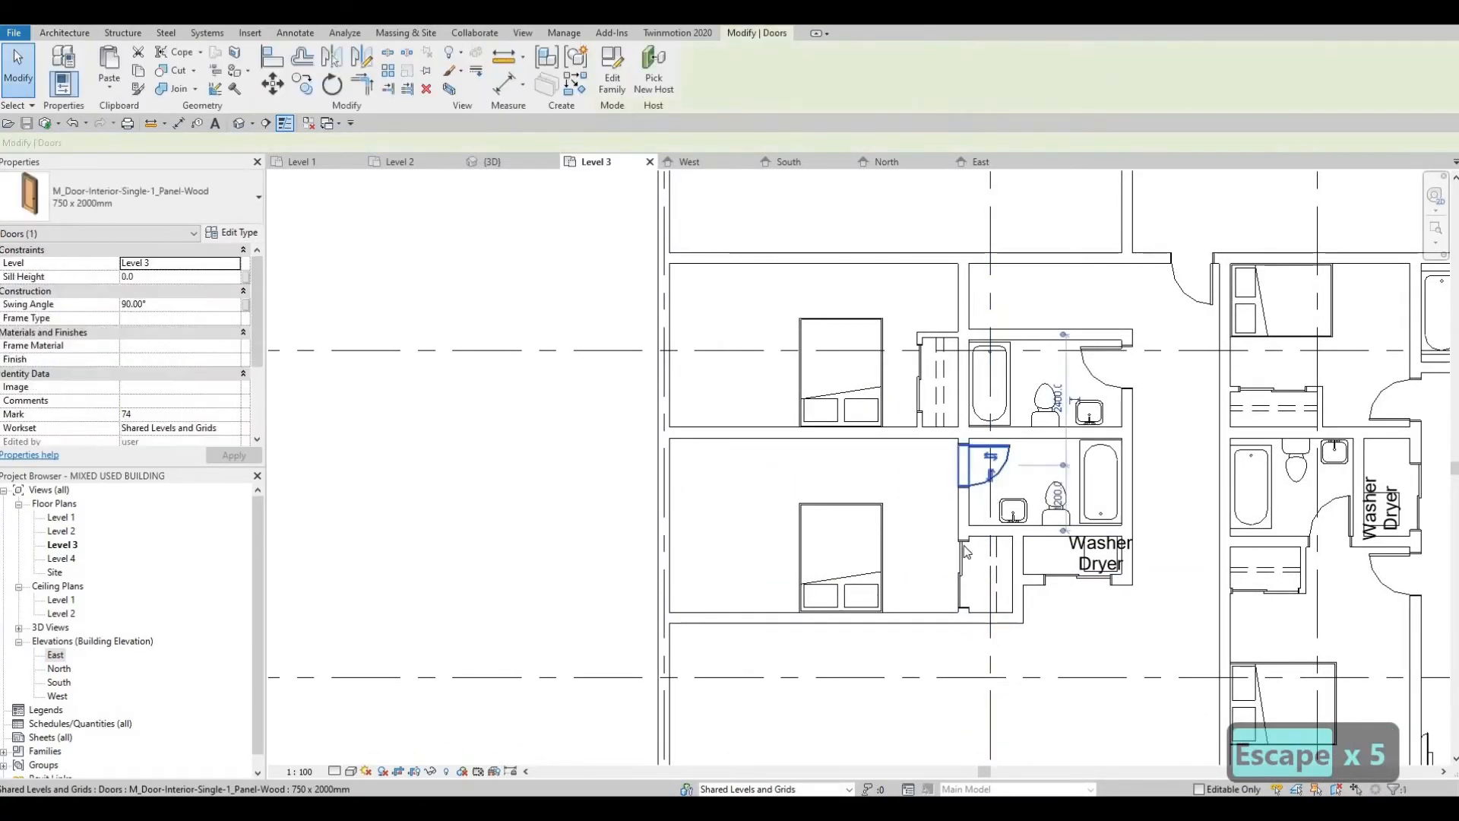
key(c)
key(s)
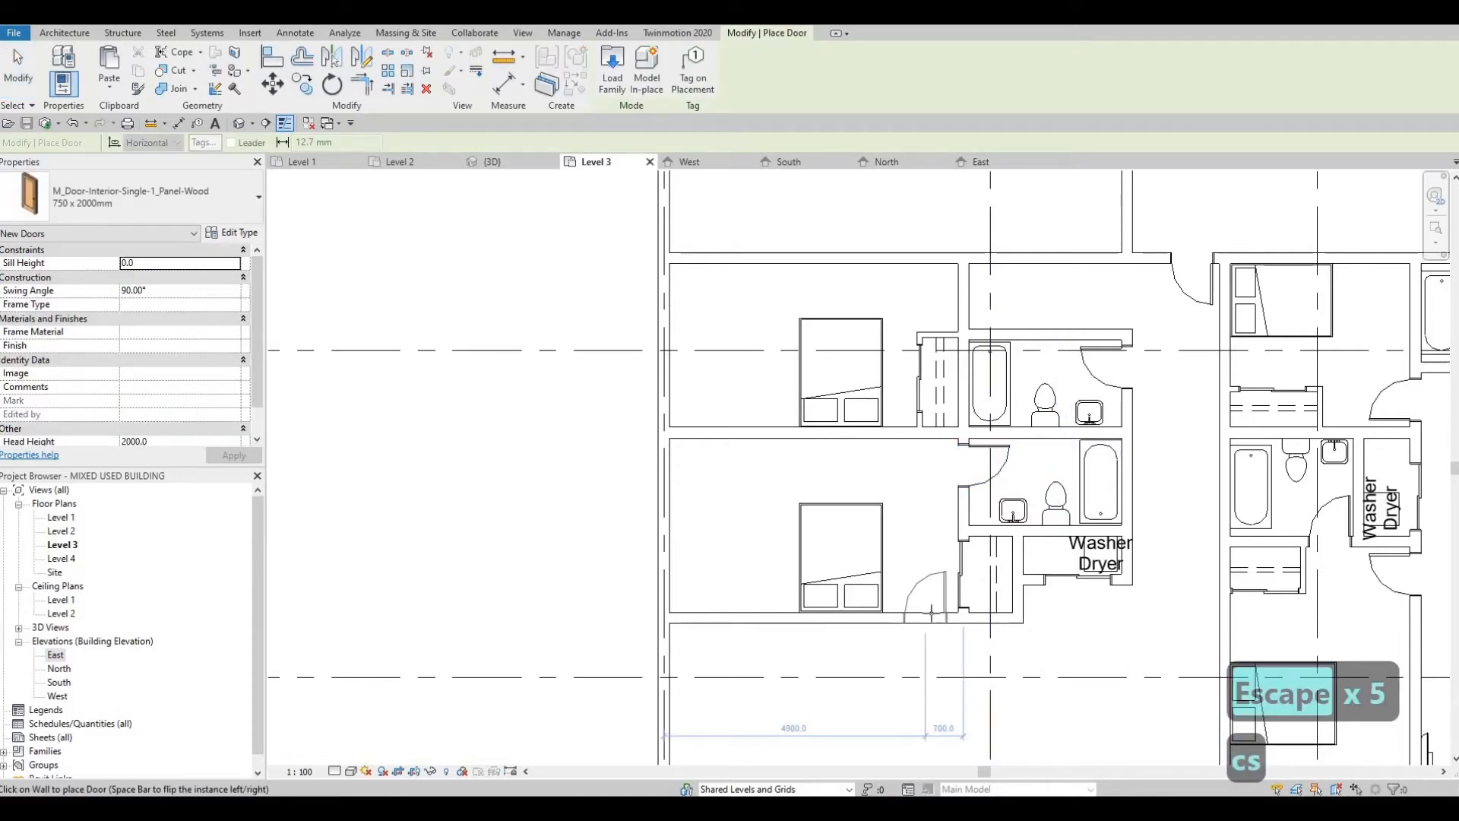
click(918, 590)
middle_drag(885, 646, 872, 525)
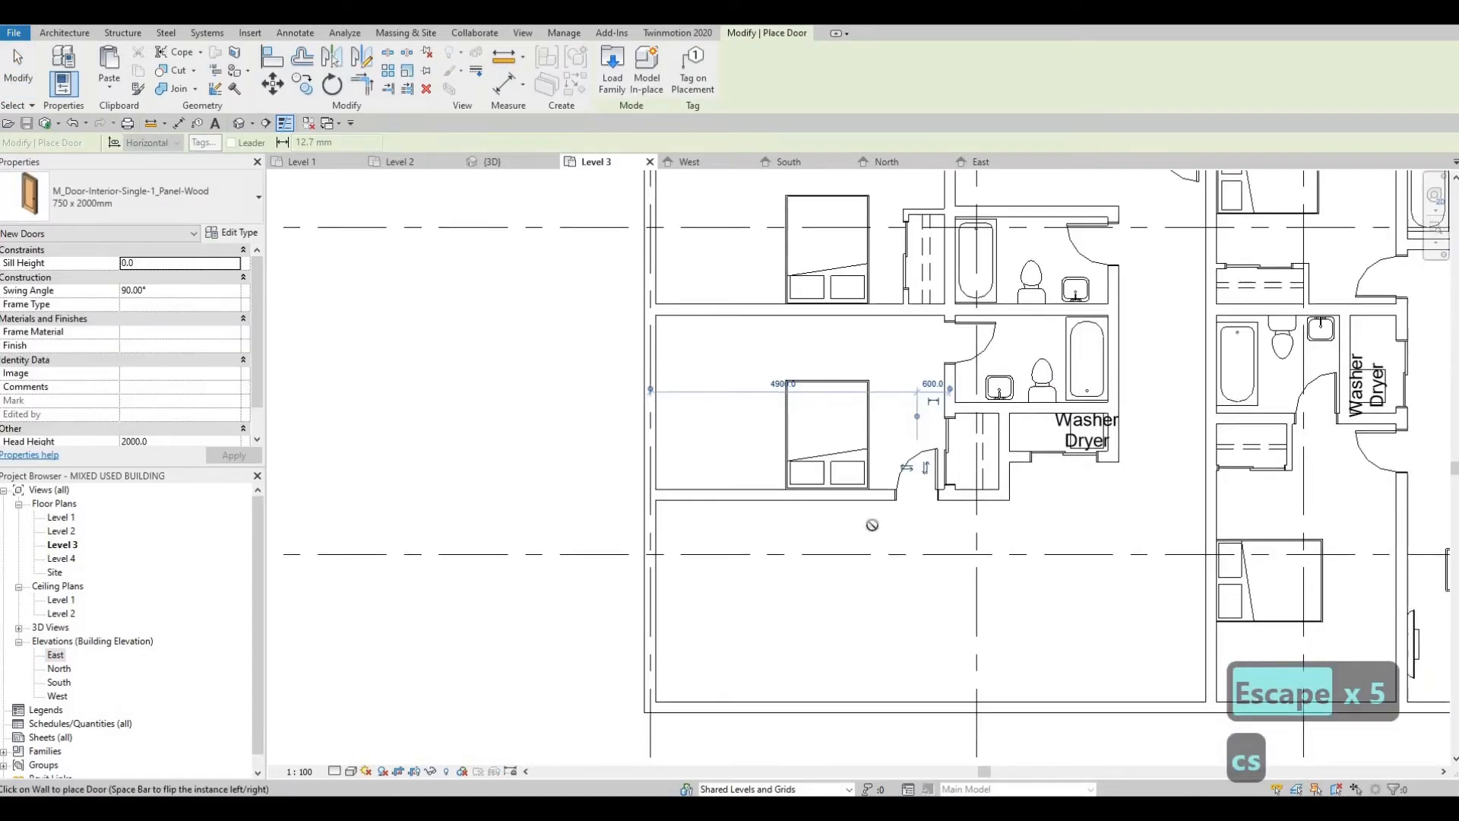
key(Escape)
mouse_move(850, 399)
middle_down()
mouse_move(849, 375)
mouse_move(854, 389)
middle_up()
scroll(852, 376, down, 1)
scroll(852, 361, down, 1)
middle_drag(891, 558, 868, 437)
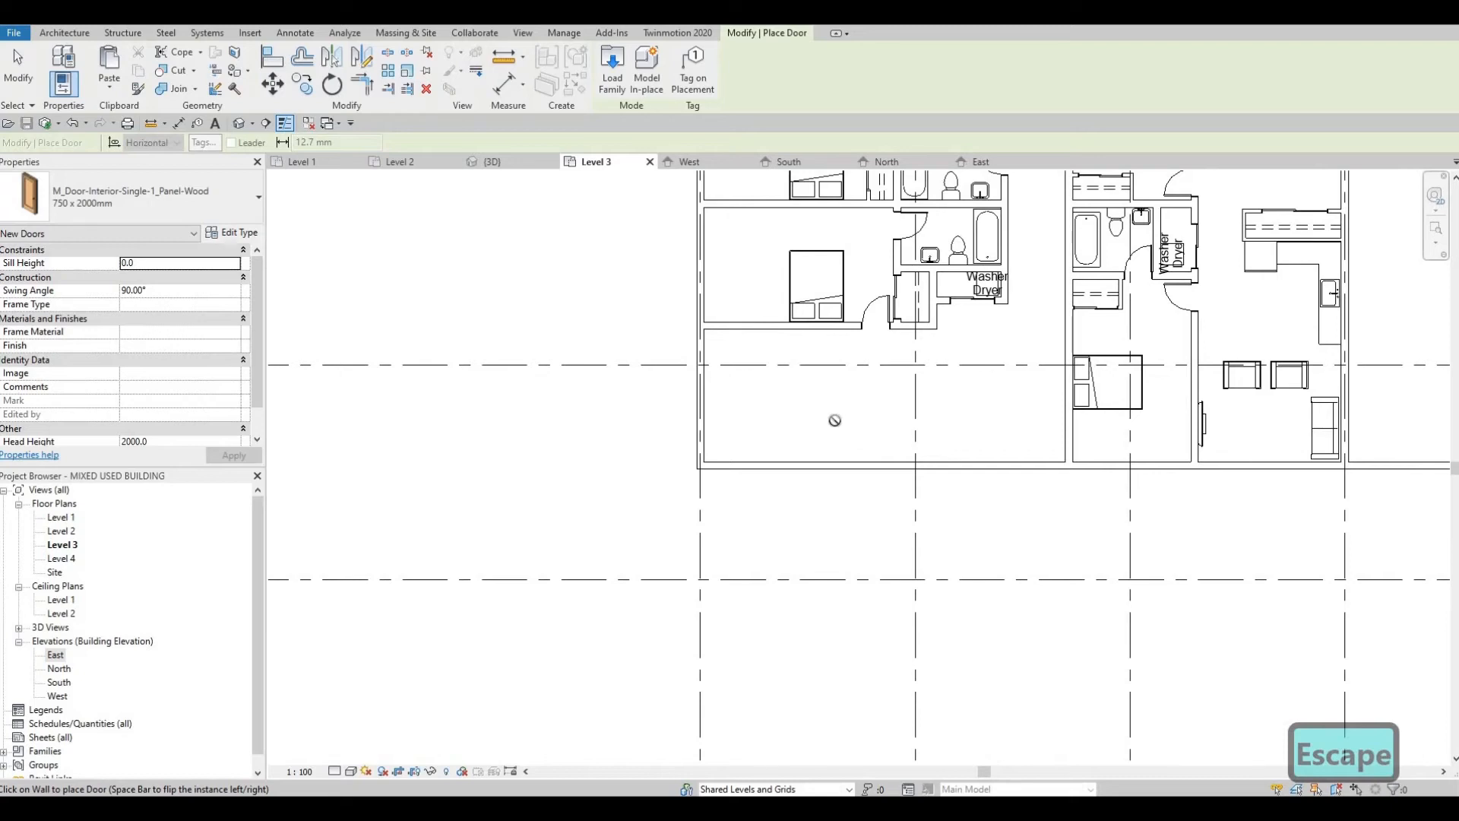
middle_drag(976, 363, 976, 353)
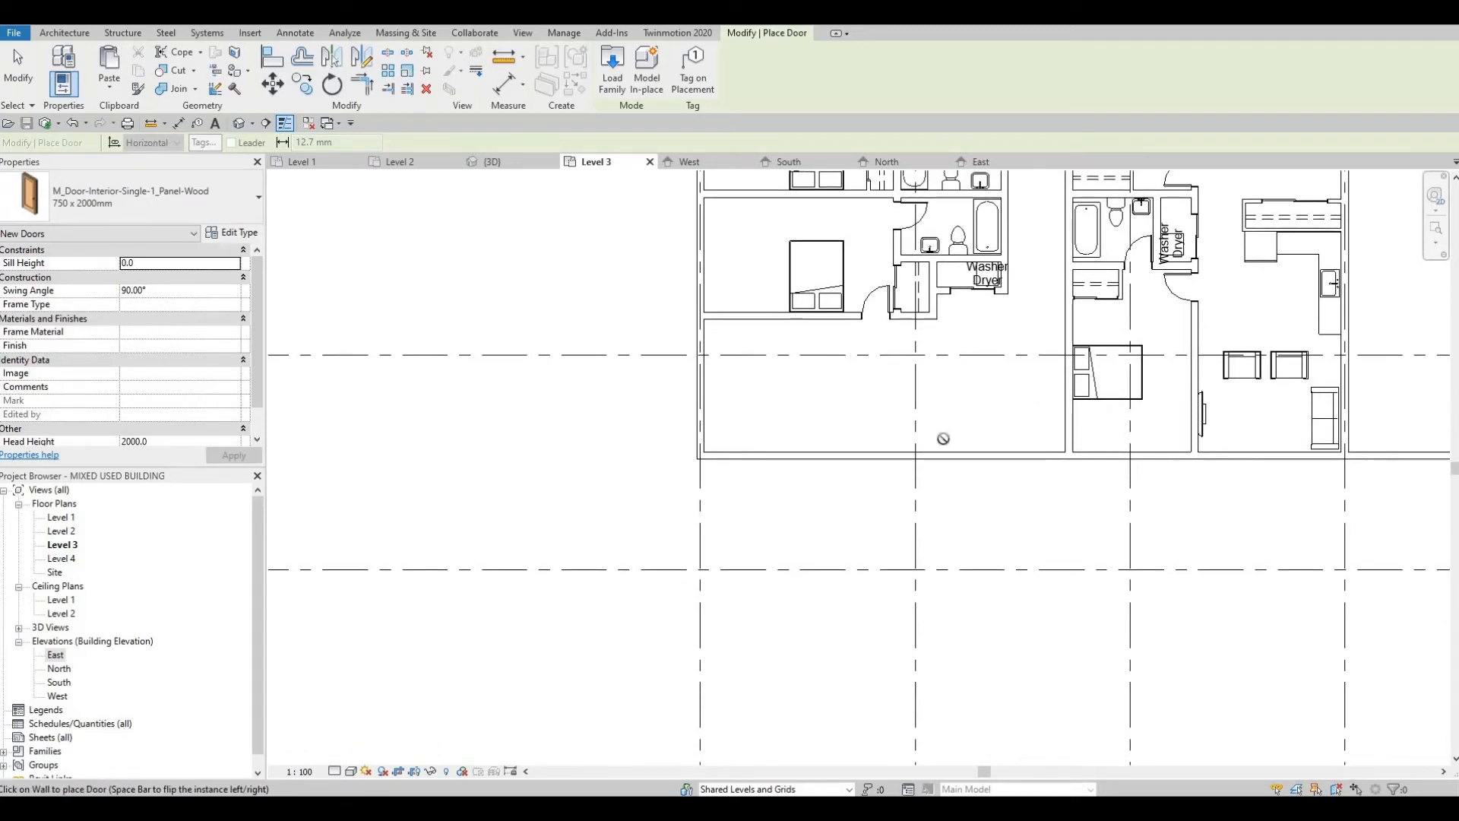
middle_drag(962, 380, 950, 391)
key(Escape)
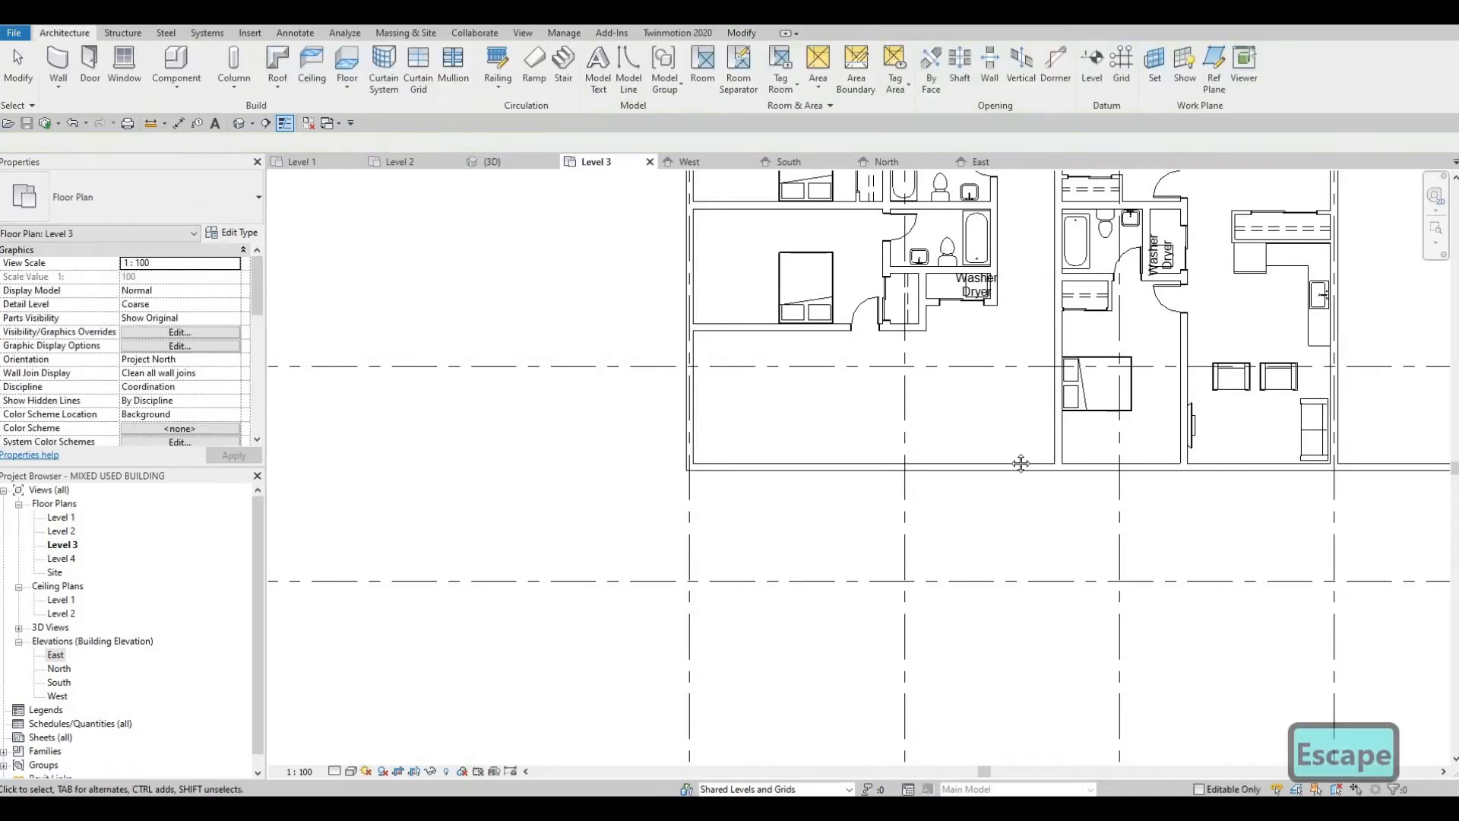
middle_drag(1043, 351, 982, 394)
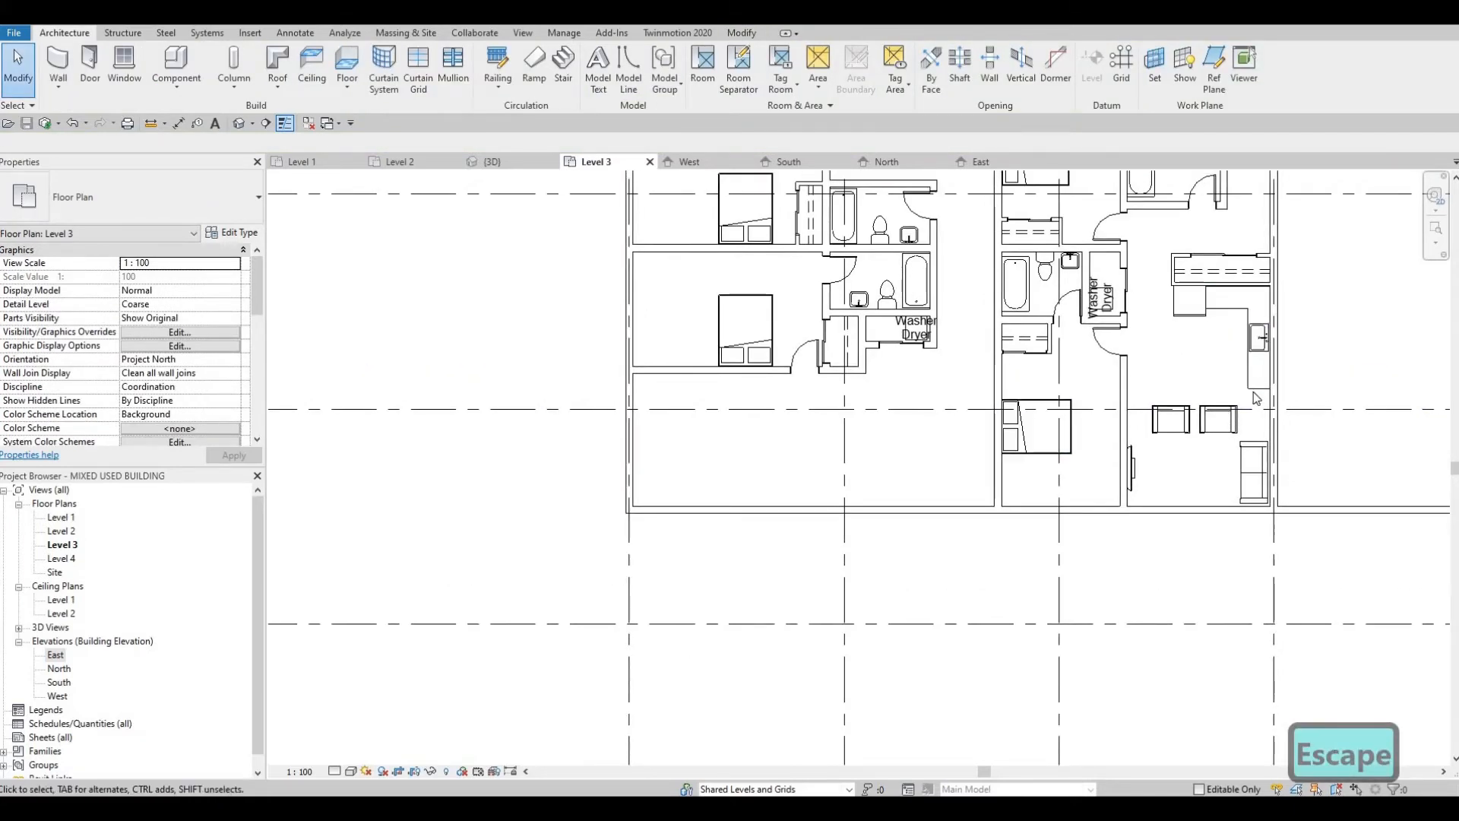
scroll(1256, 401, up, 1)
click(1199, 320)
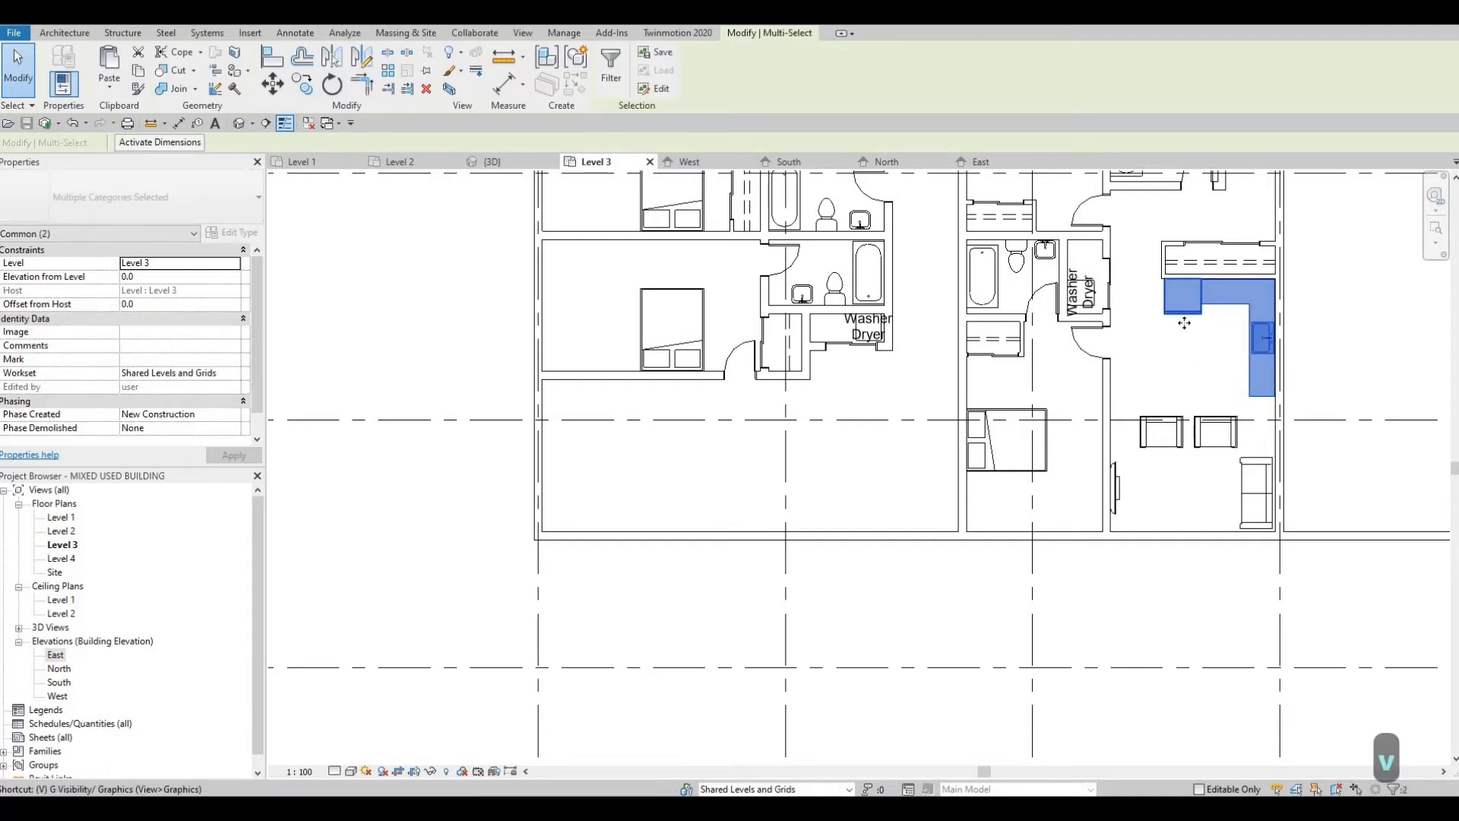
key(Escape)
key(Escape)
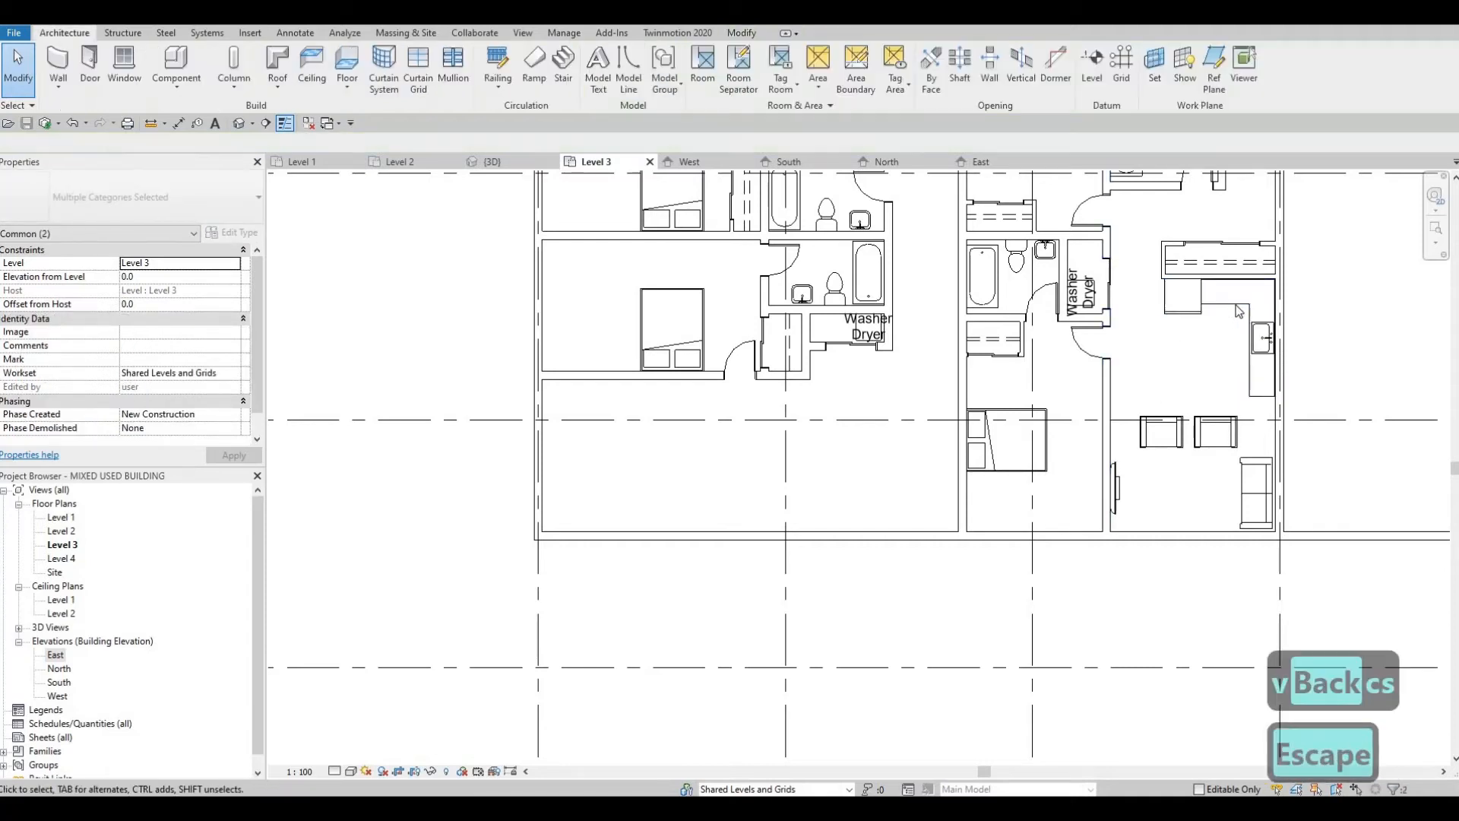
Step: Copy the neighbouring unit's L-shaped counter with sink and its refrigerator into the southeast corner of the open living area
click(1209, 300)
click(1208, 300)
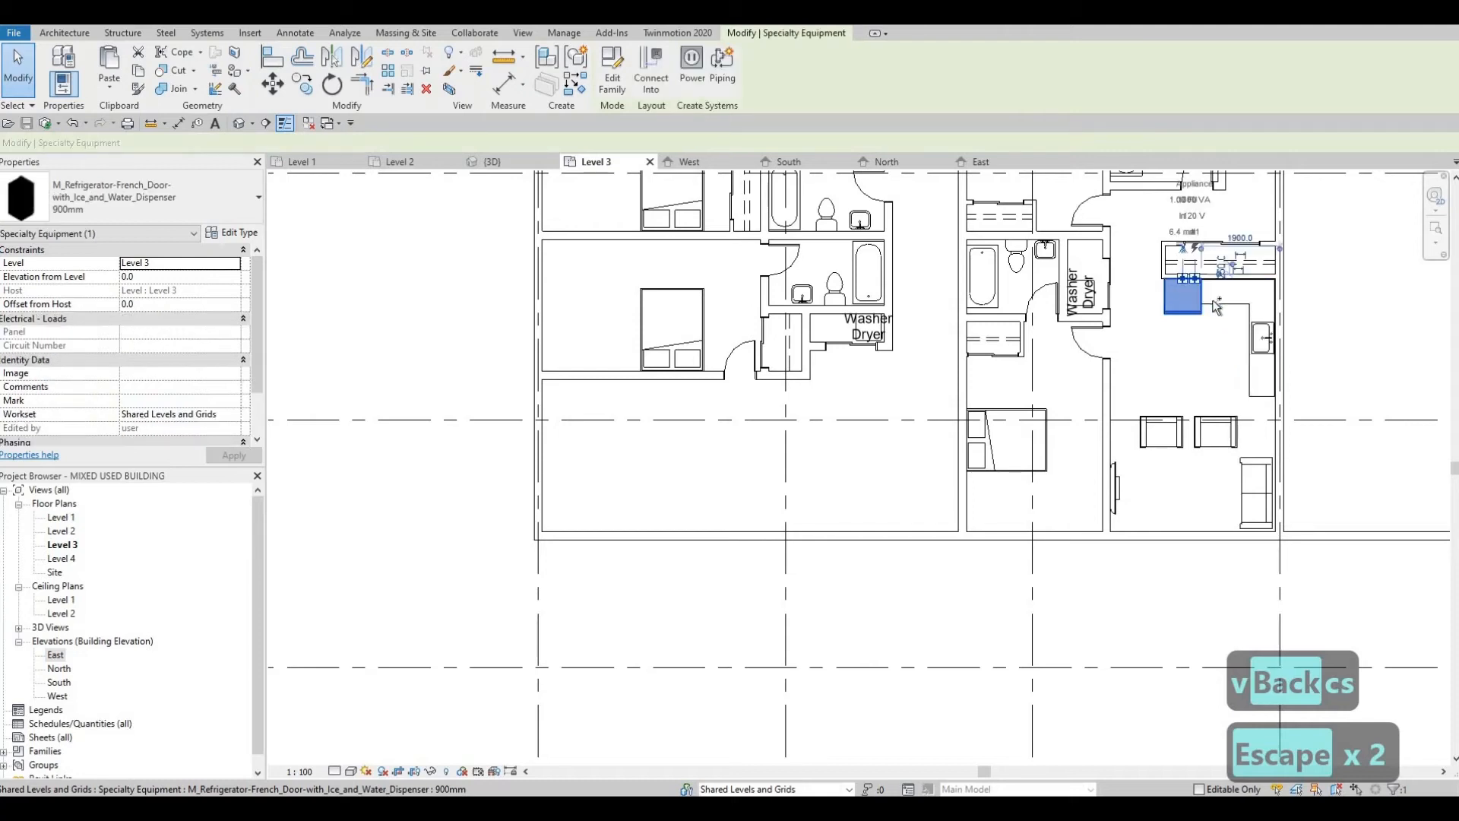
click(306, 84)
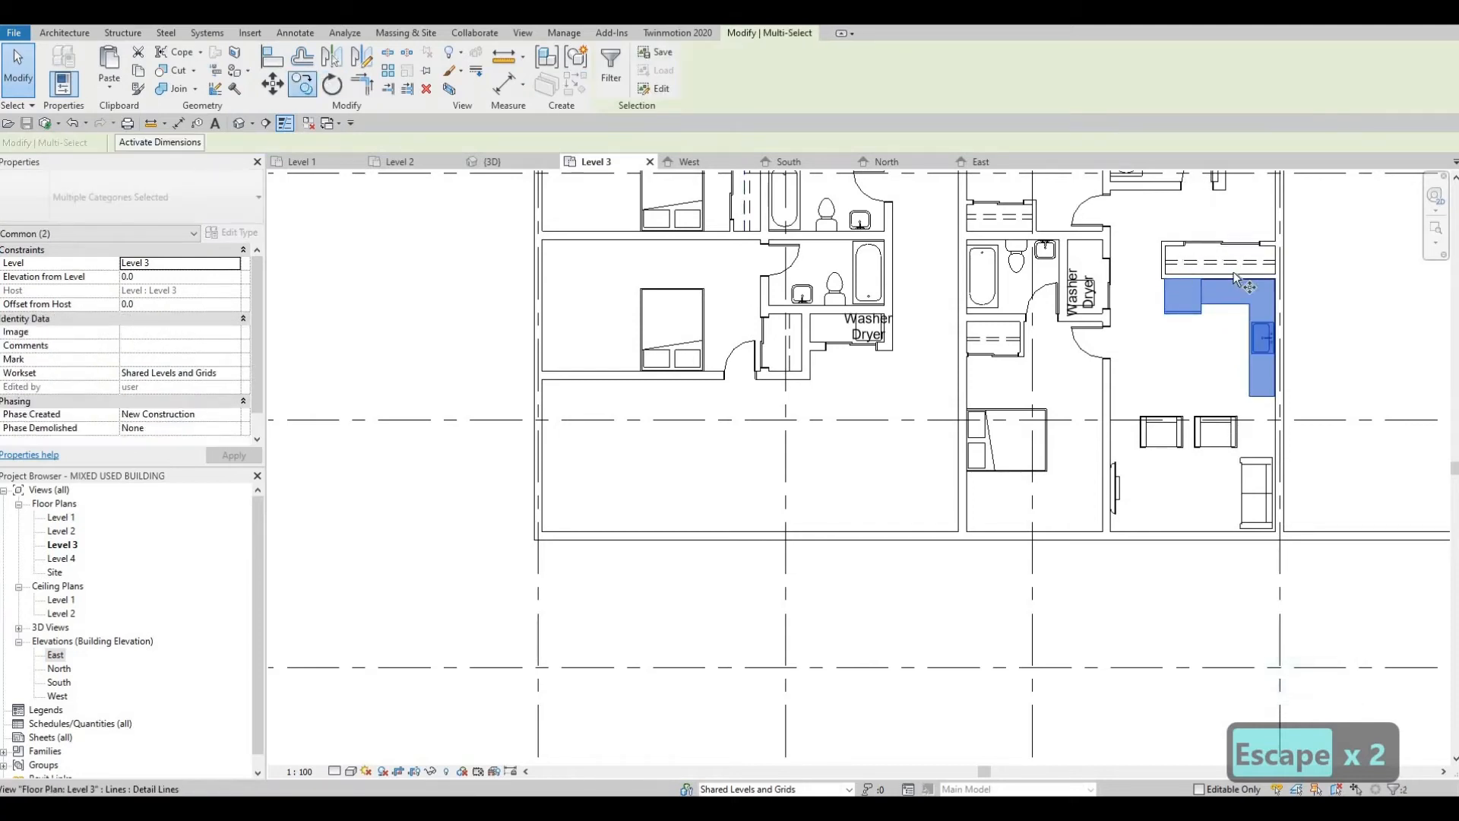
scroll(1207, 254, up, 1)
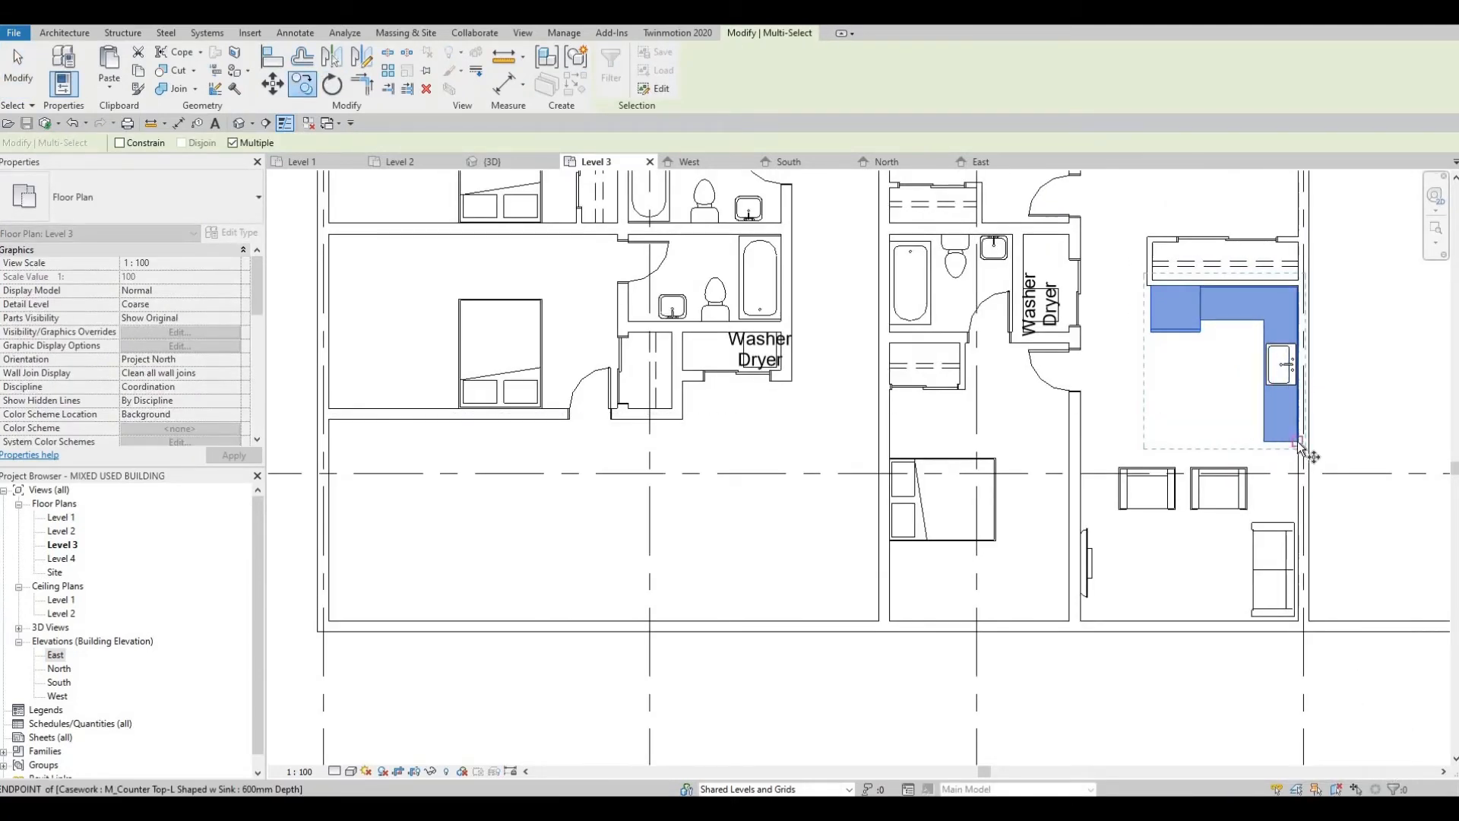
click(1308, 473)
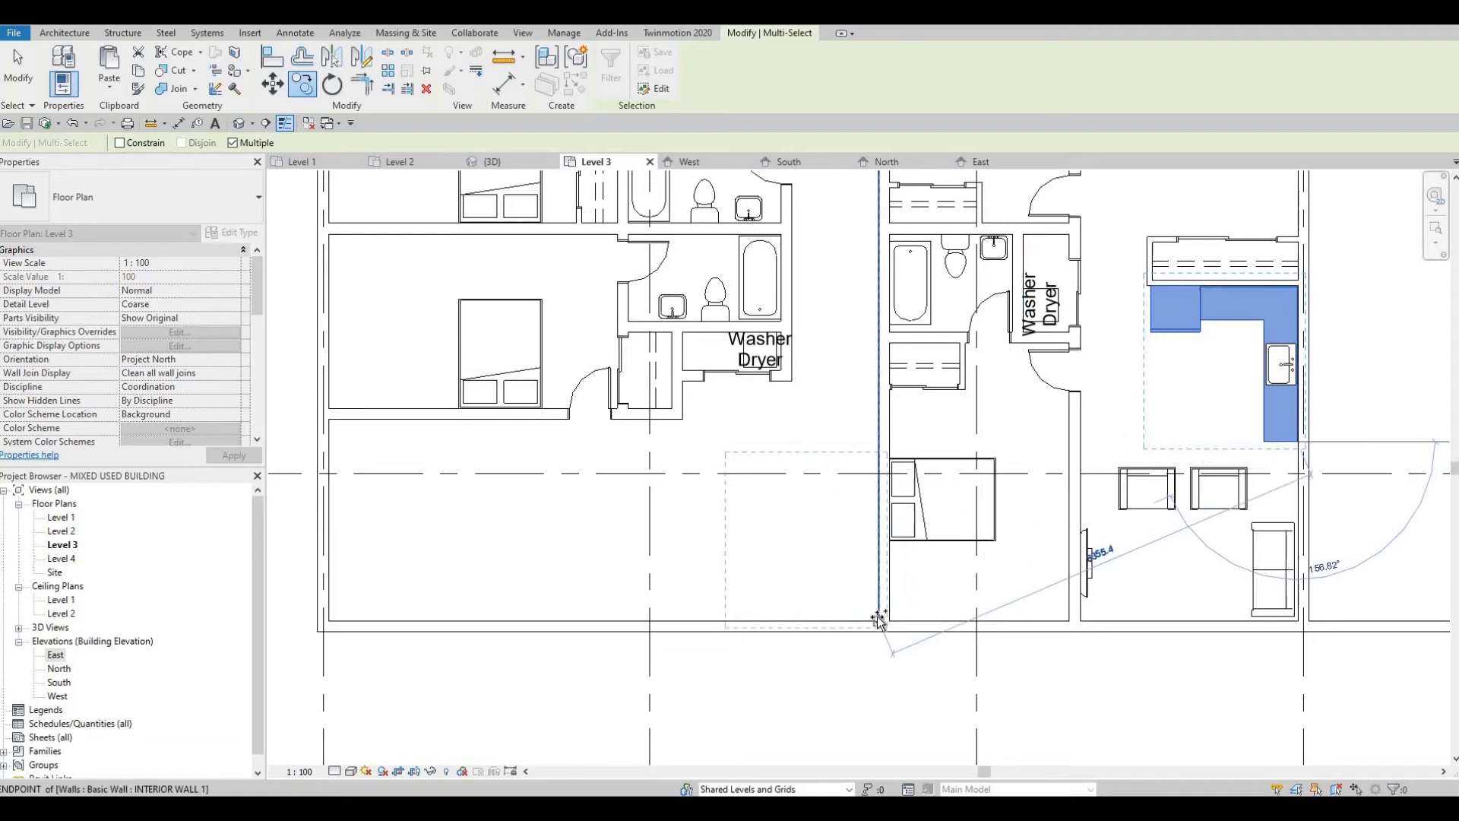
click(866, 623)
scroll(836, 544, up, 3)
key(Escape)
key(Escape)
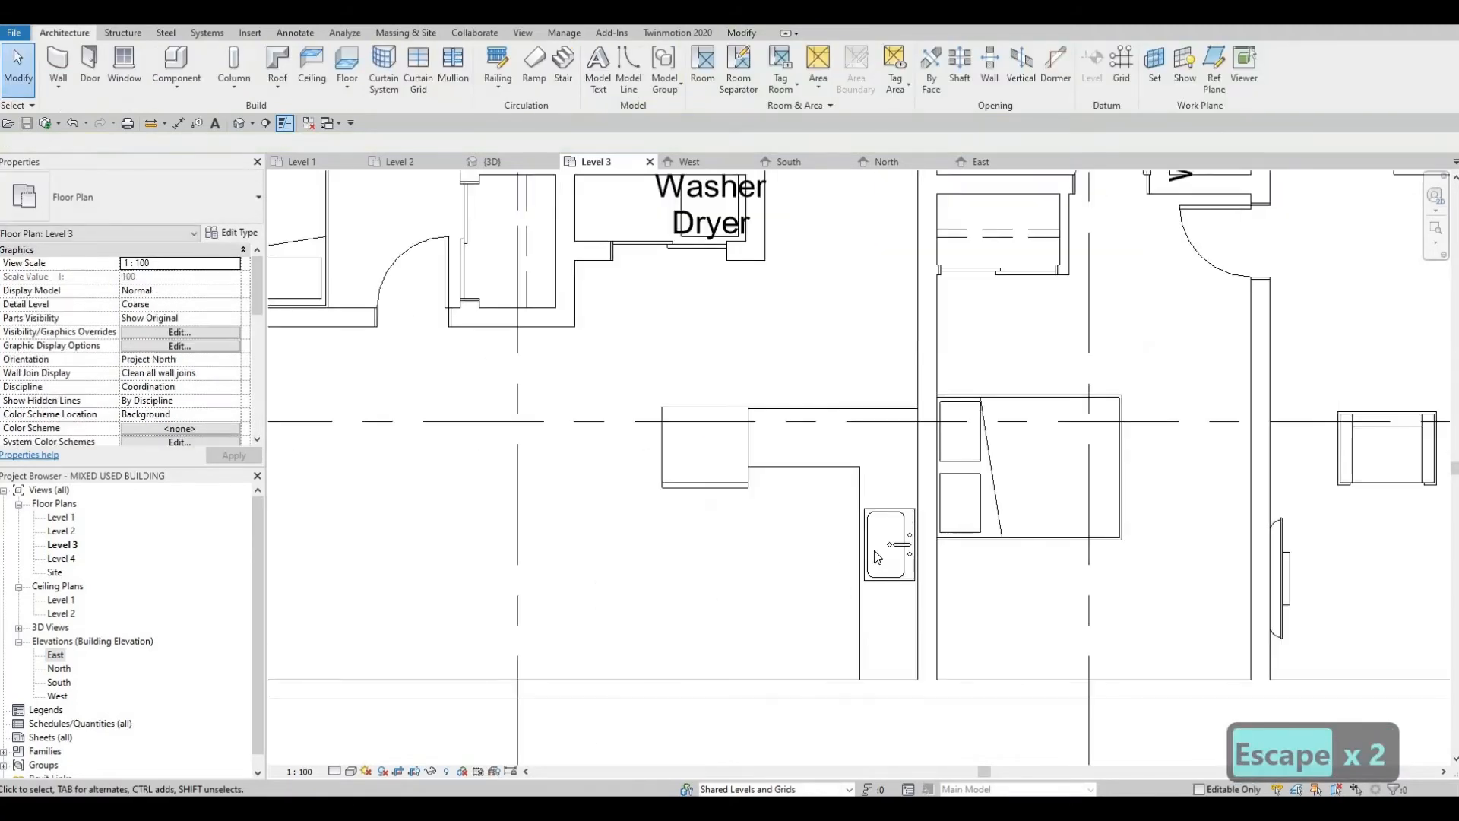
Step: Draw INTERIOR WALL 2 walls for a closet about 500 mm deep behind the copied kitchen, from the refrigerator's west edge to the unit's east wall
scroll(921, 541, down, 4)
scroll(905, 526, up, 2)
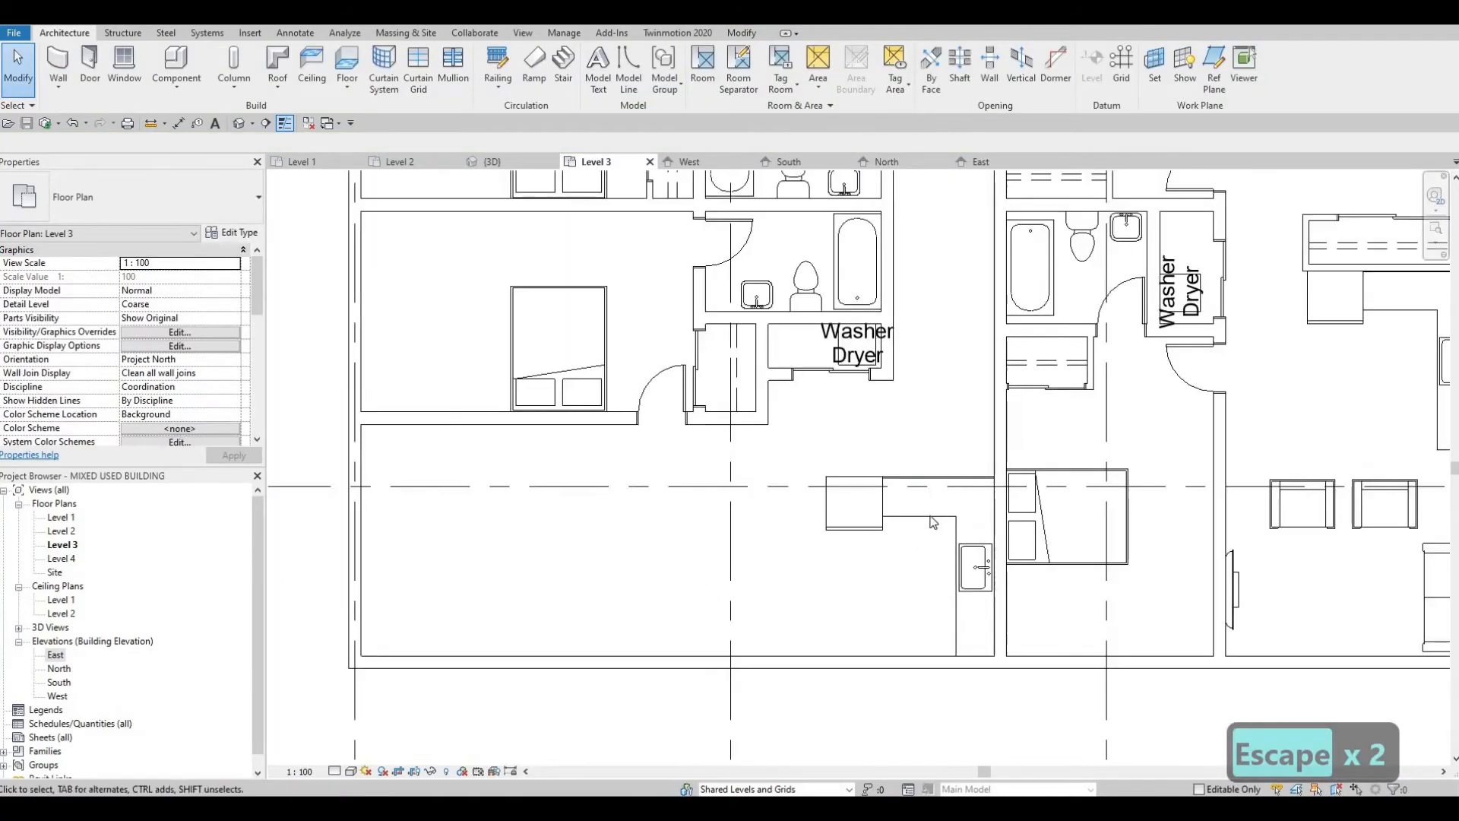
scroll(904, 526, down, 1)
middle_drag(846, 488, 806, 492)
scroll(899, 466, down, 2)
middle_drag(899, 466, 831, 449)
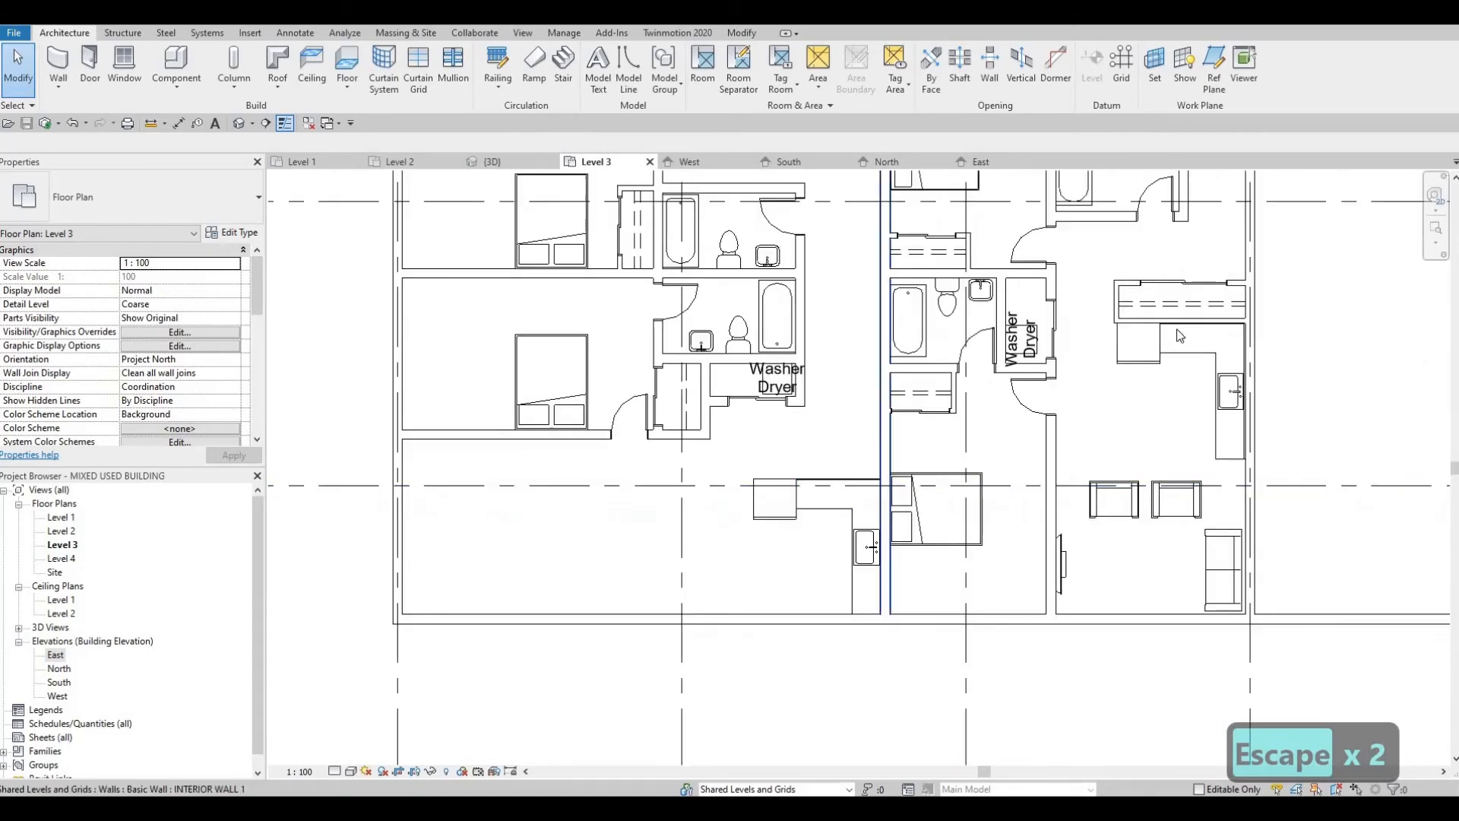
middle_drag(895, 286, 879, 310)
key(Escape)
scroll(714, 452, up, 1)
middle_drag(715, 452, 645, 471)
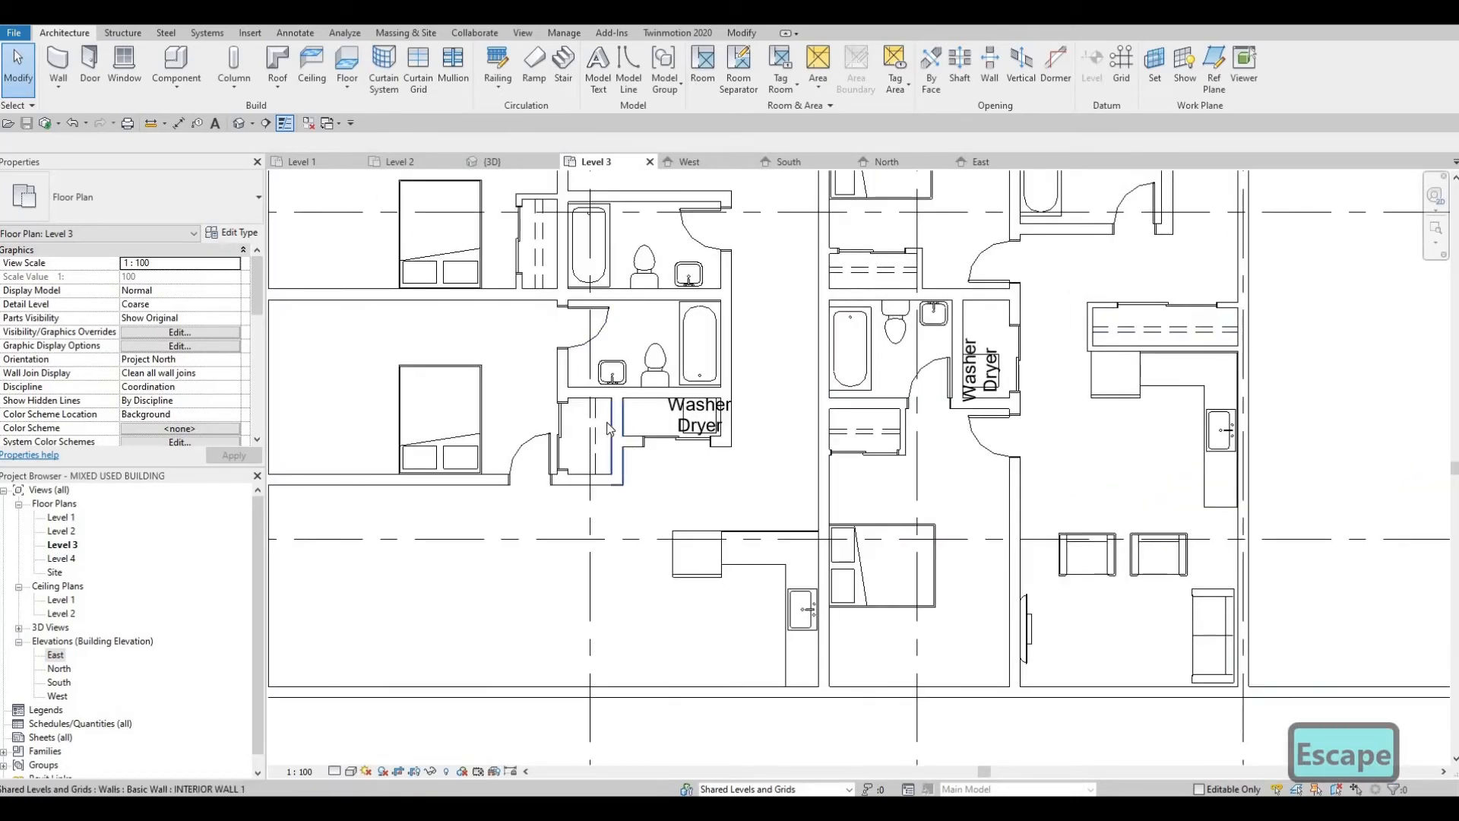
click(534, 197)
key(c)
key(s)
scroll(849, 514, up, 2)
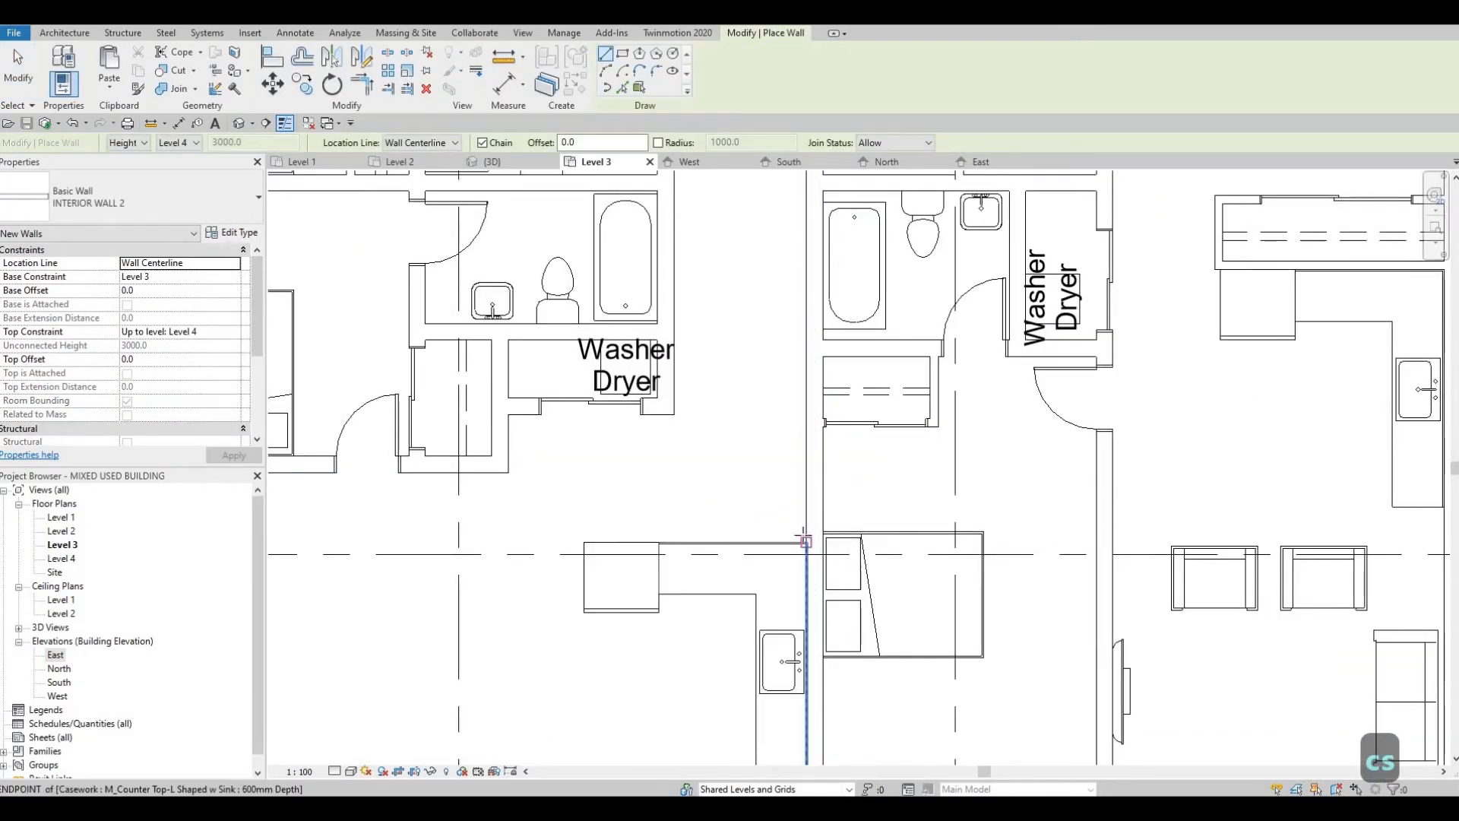
scroll(804, 539, up, 2)
click(804, 539)
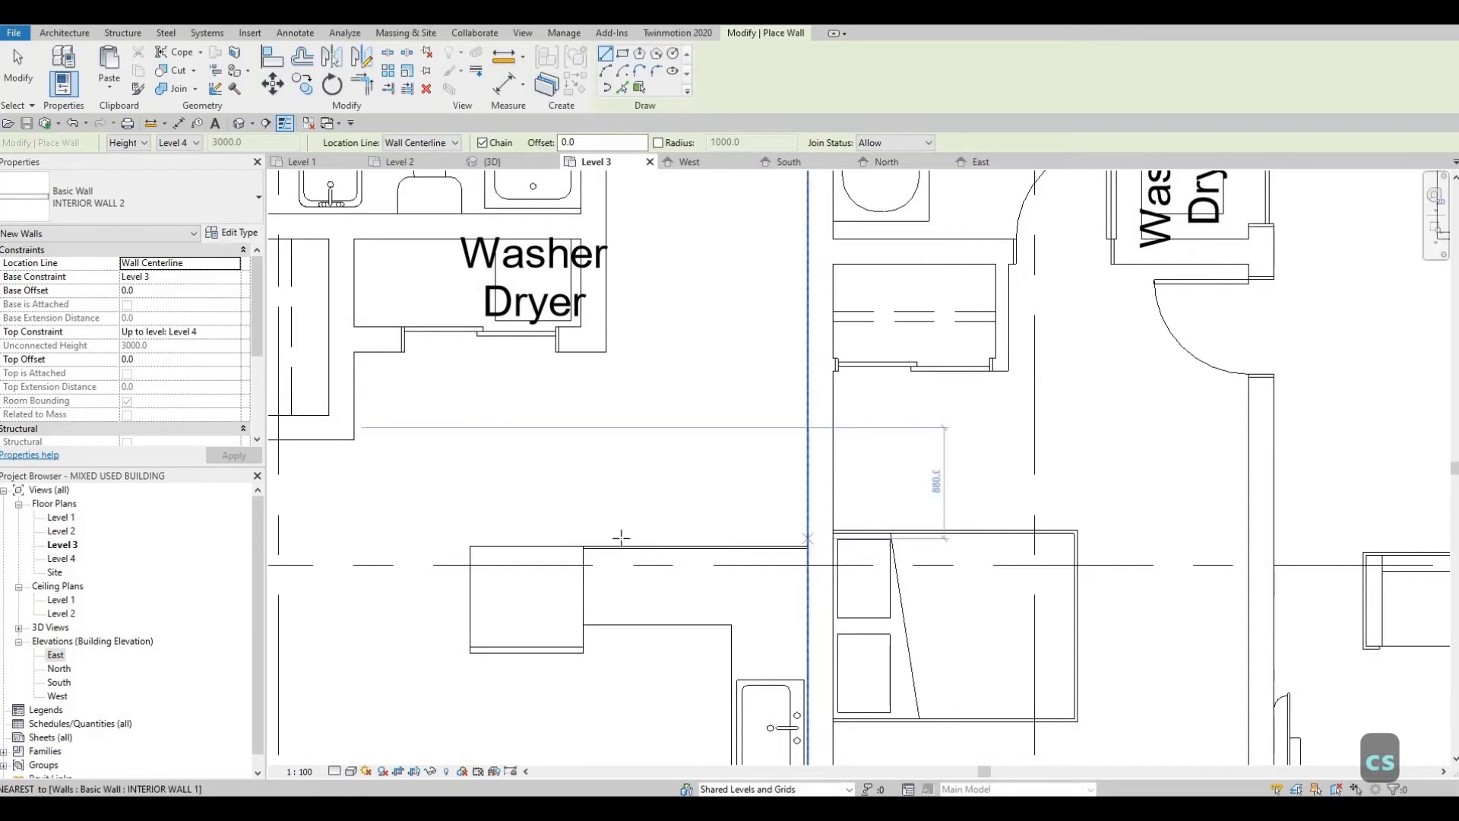
click(471, 538)
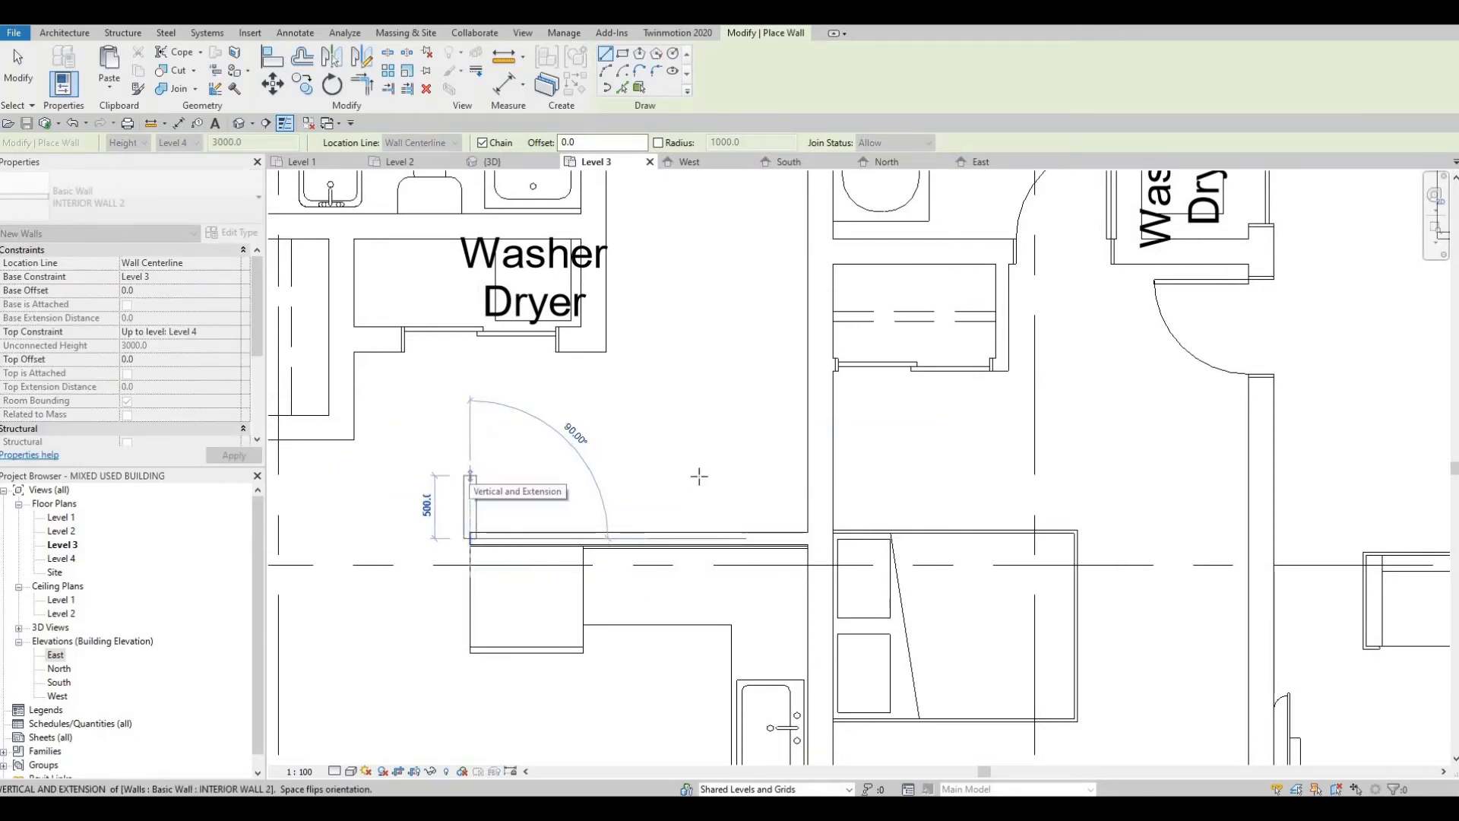
click(470, 473)
click(807, 472)
key(Escape)
key(Escape)
key(Escape)
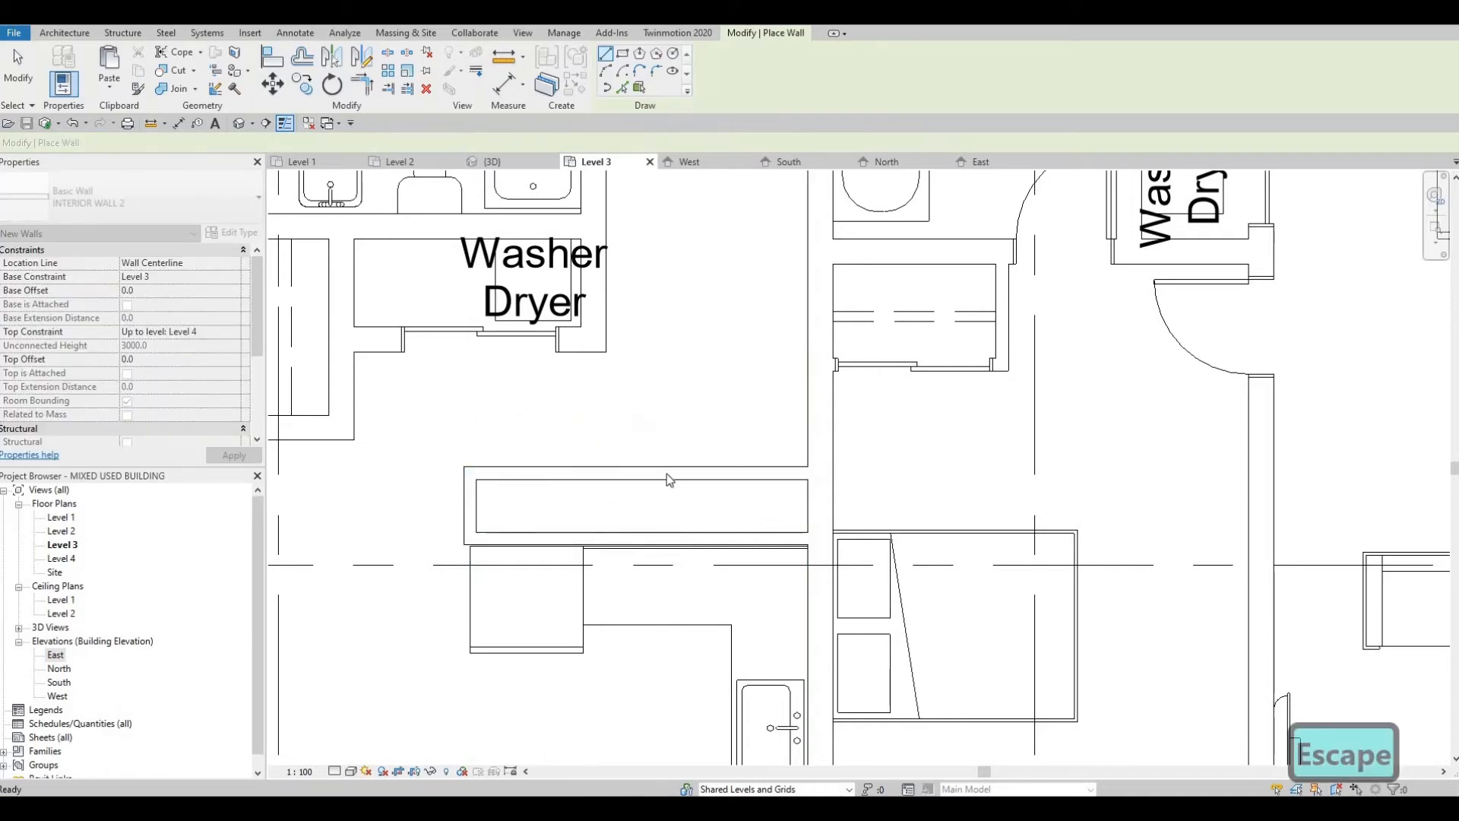
Step: Nudge the north wall of the closet behind the kitchen slightly north
scroll(666, 496, down, 1)
scroll(666, 499, down, 1)
scroll(664, 518, down, 1)
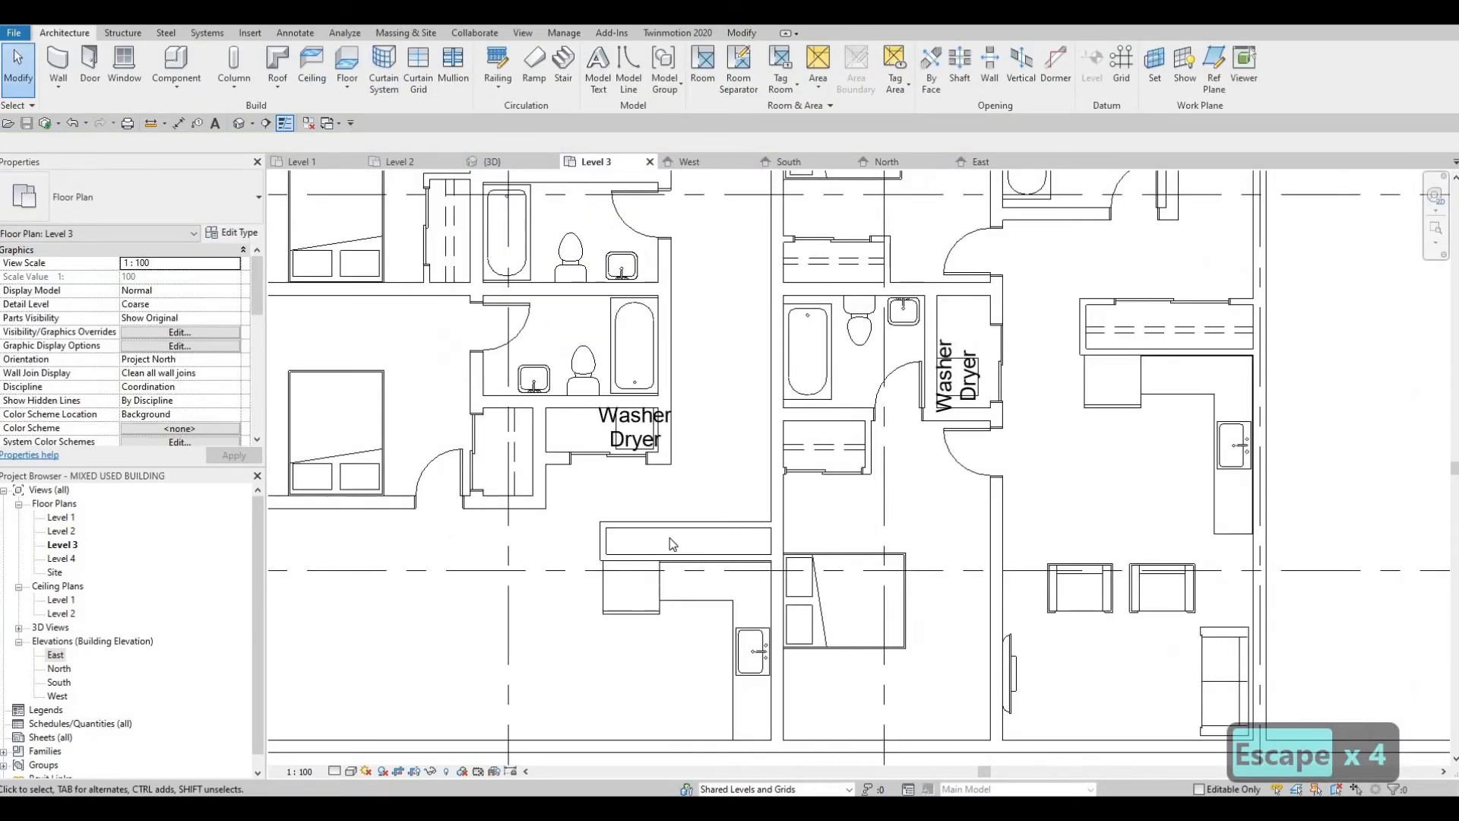
scroll(673, 544, up, 2)
click(669, 529)
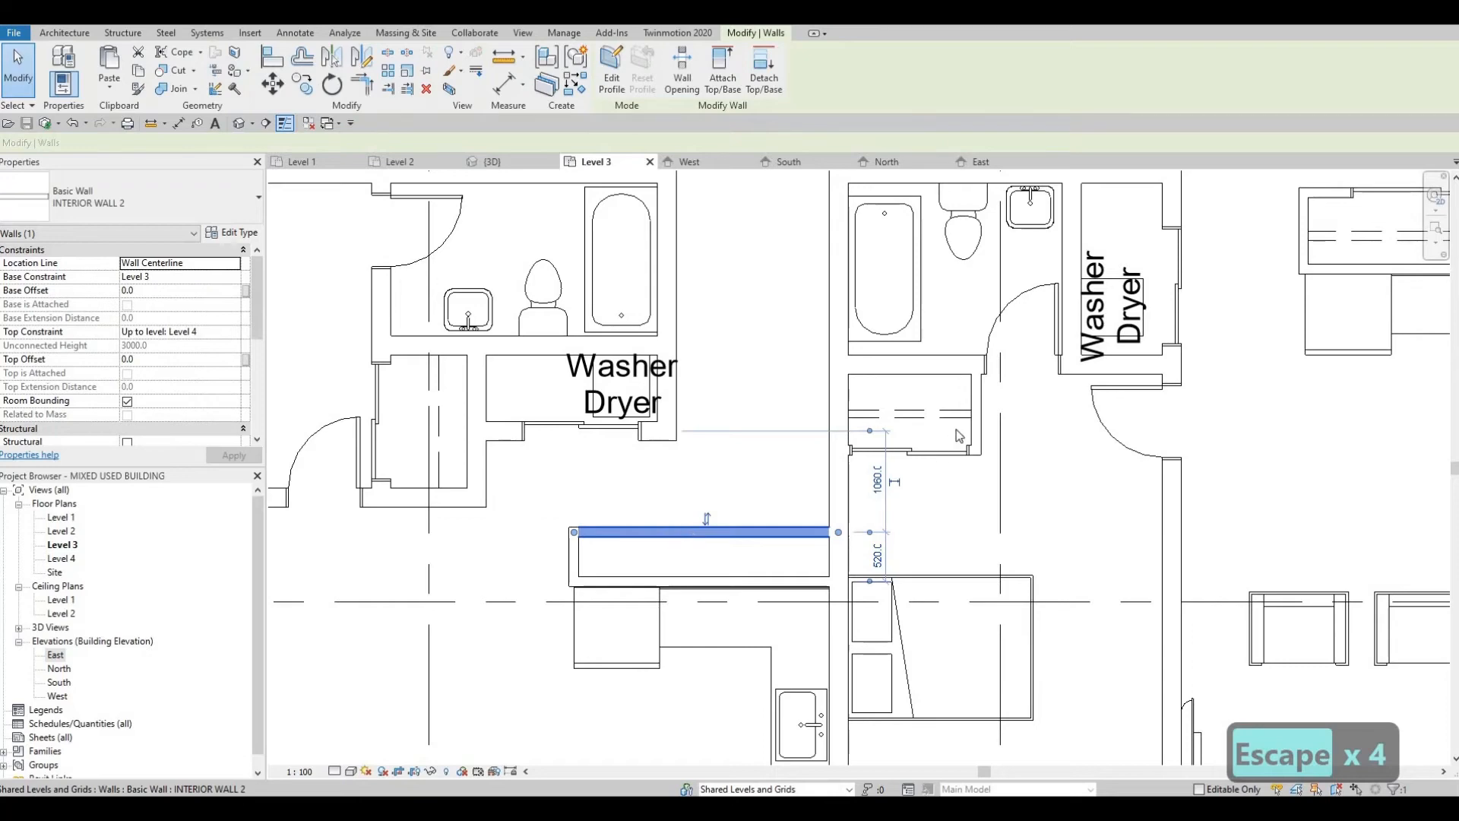
key(Up)
key(Escape)
key(Escape)
middle_drag(1166, 325, 1047, 368)
scroll(1036, 374, down, 1)
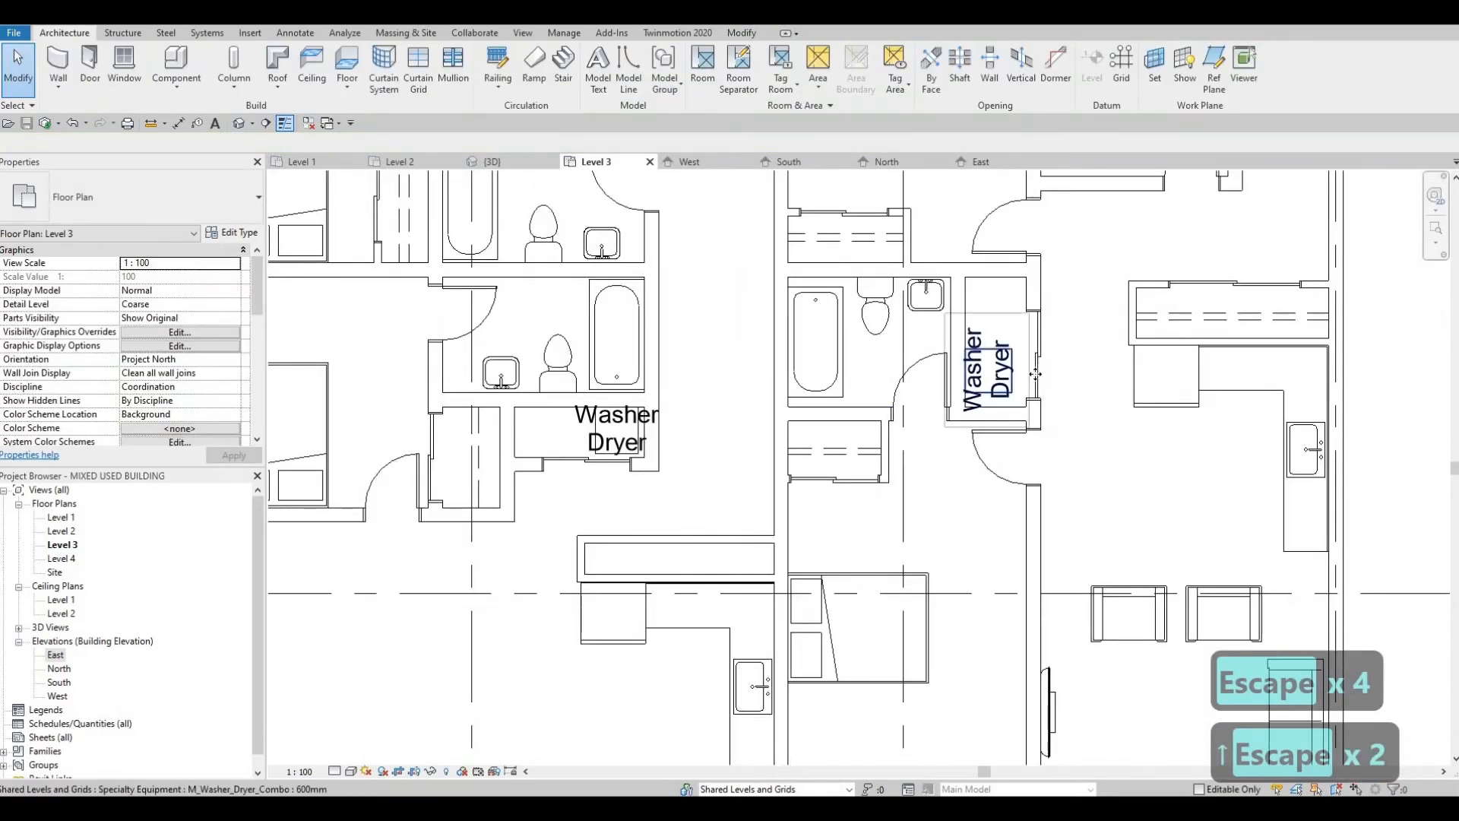
click(1035, 374)
key(c)
key(s)
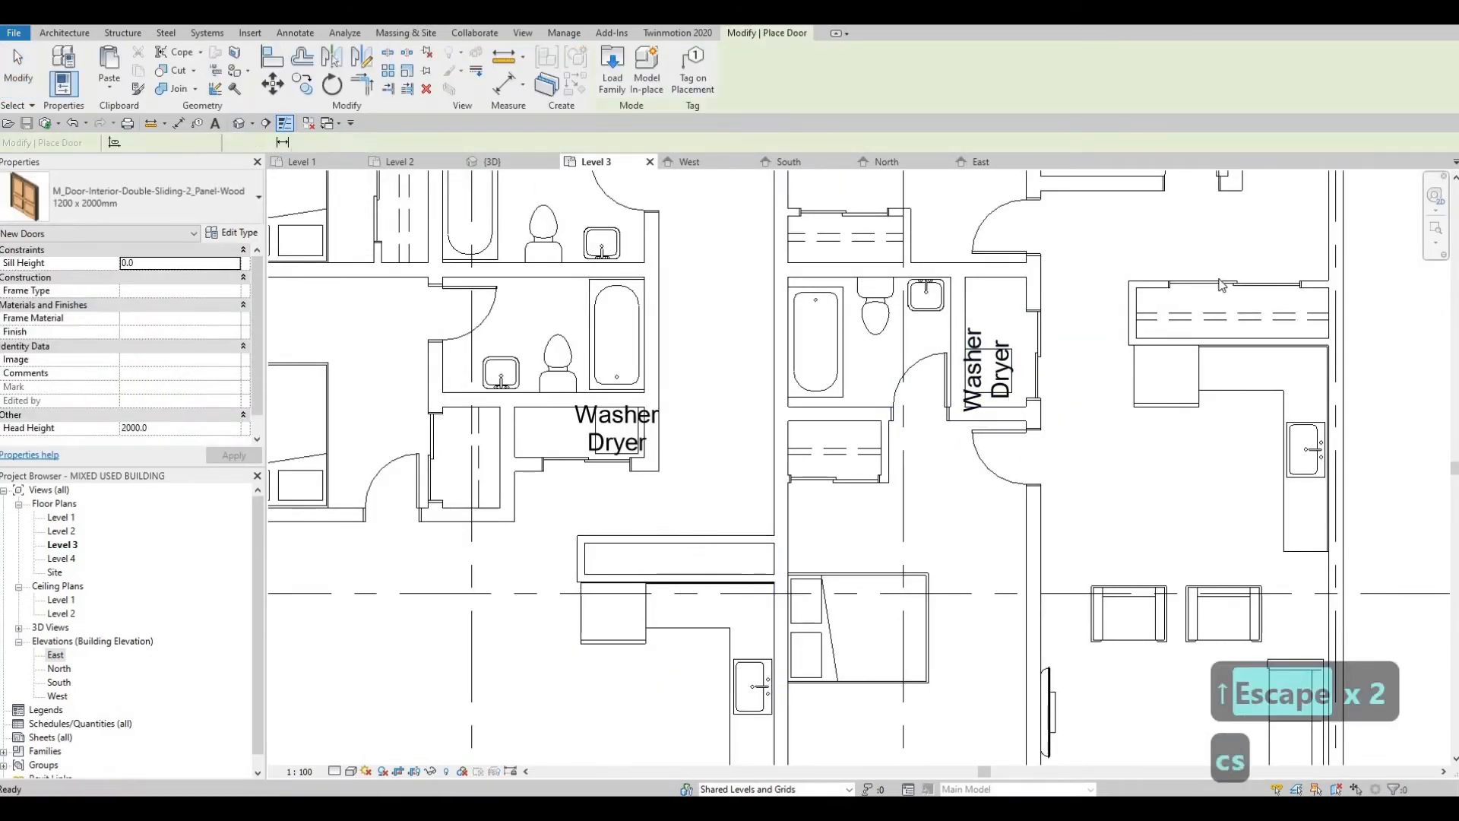
key(Escape)
key(Escape)
Step: Place an 1800 x 2000mm double sliding door like the neighbouring unit's in the north wall of the closet behind the kitchen
click(1222, 285)
key(c)
key(s)
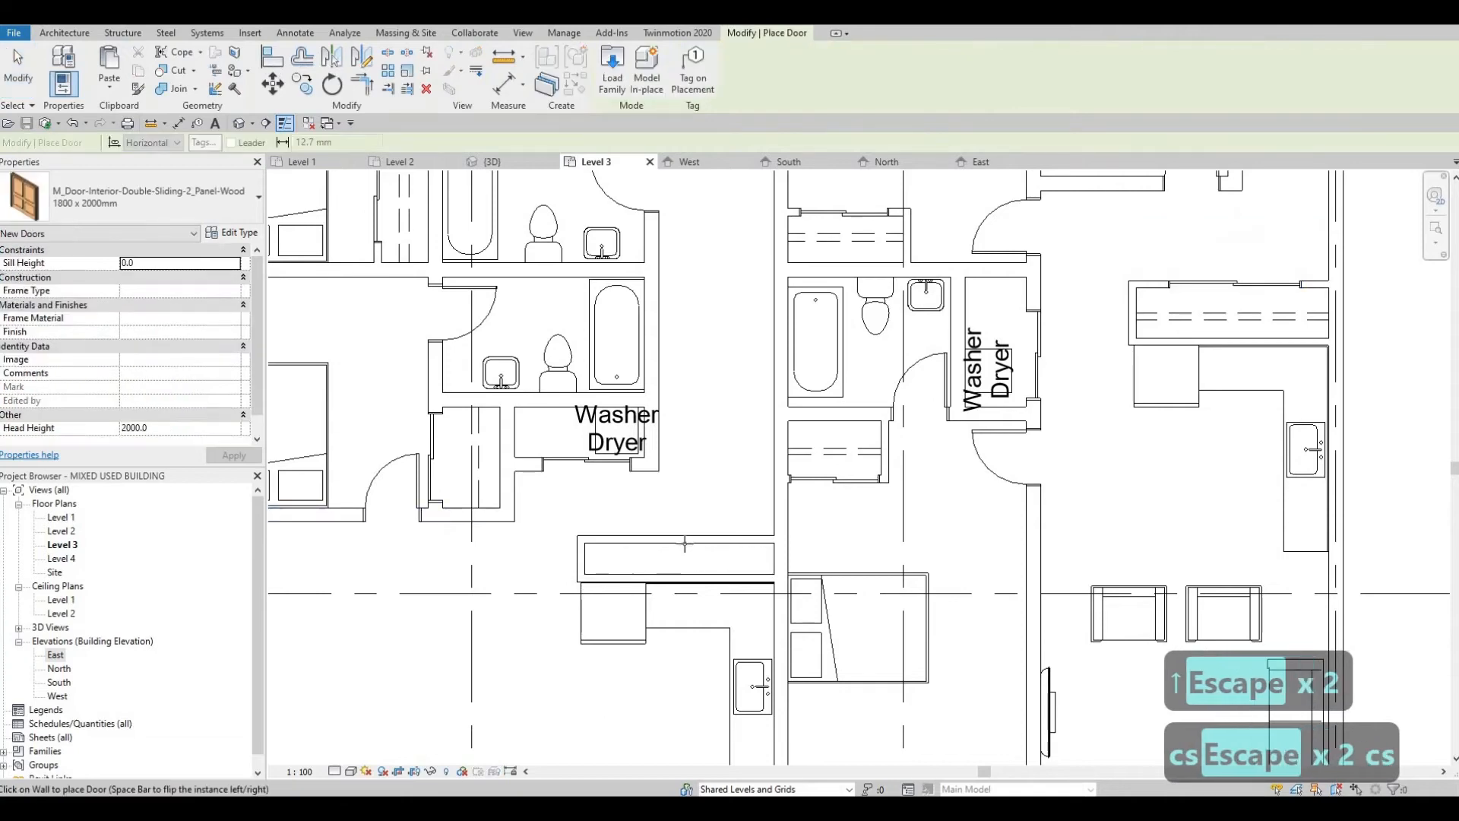
click(715, 537)
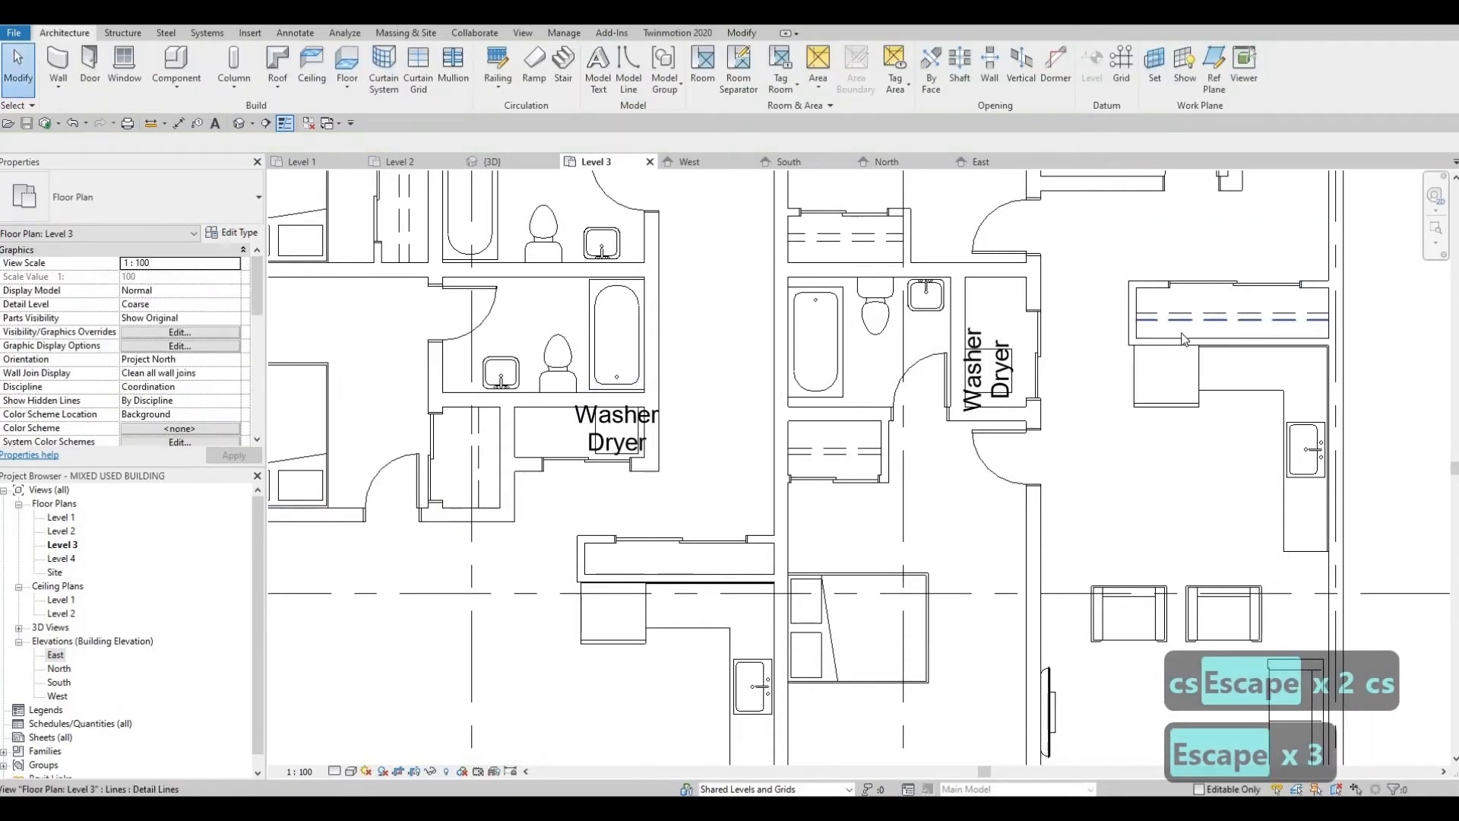
Step: Draw two parallel <Demolished> detail lines about 2620 mm long lengthwise through the closet behind the copied kitchen, like the neighbouring unit's closet
click(1239, 323)
key(c)
key(s)
scroll(591, 555, up, 2)
click(590, 555)
scroll(643, 559, up, 1)
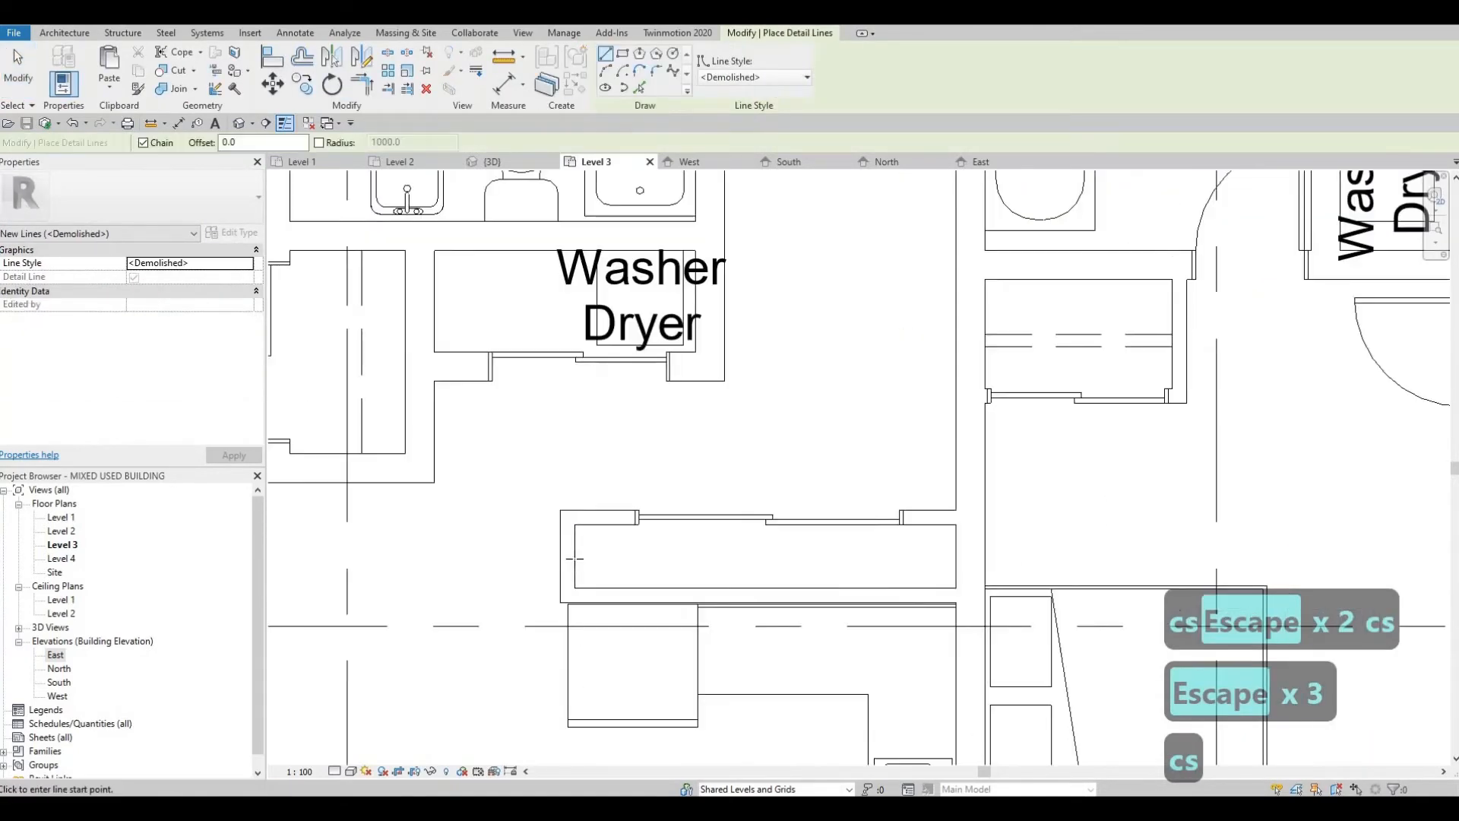
click(952, 557)
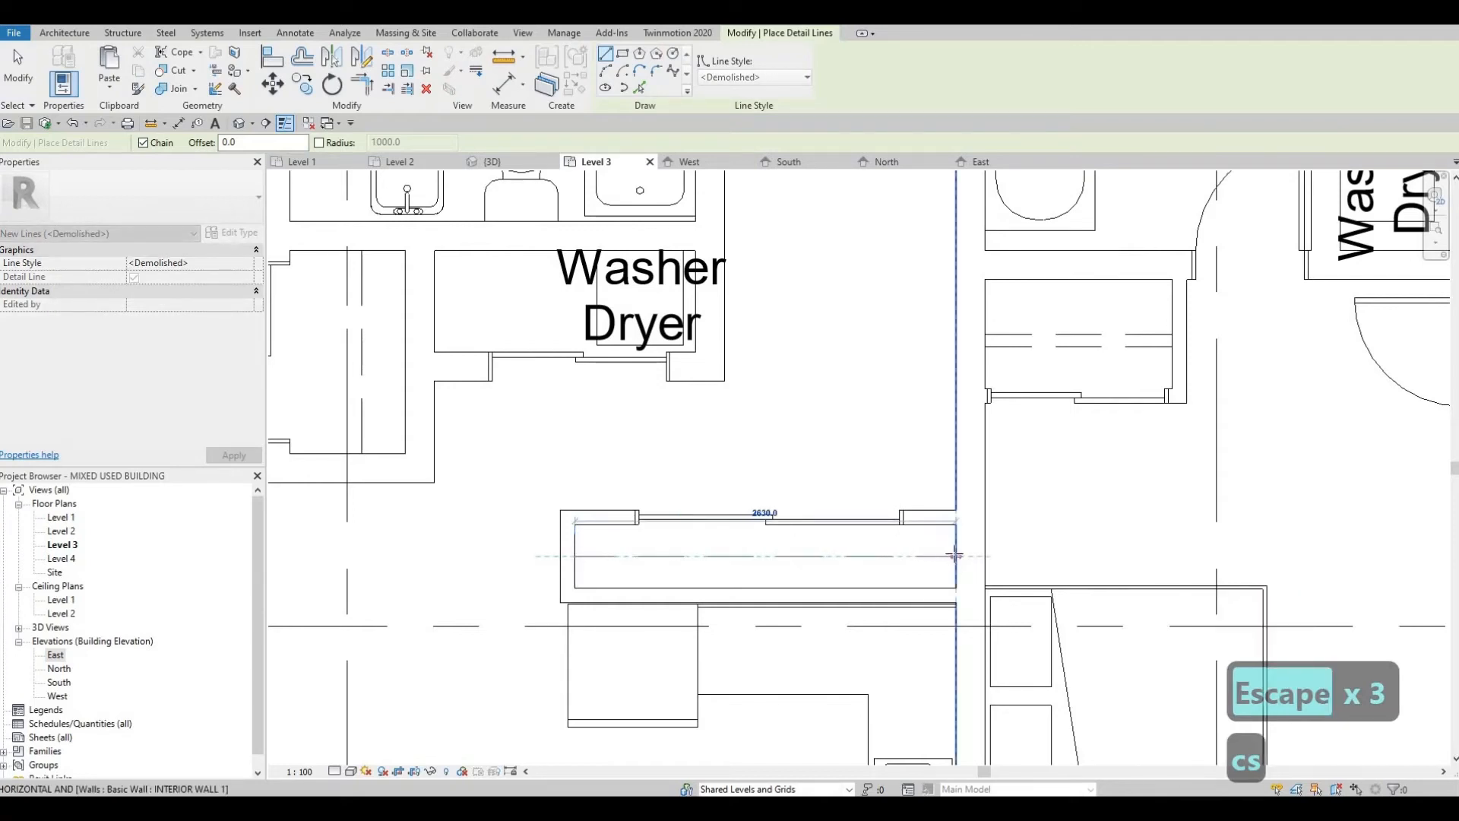
key(Escape)
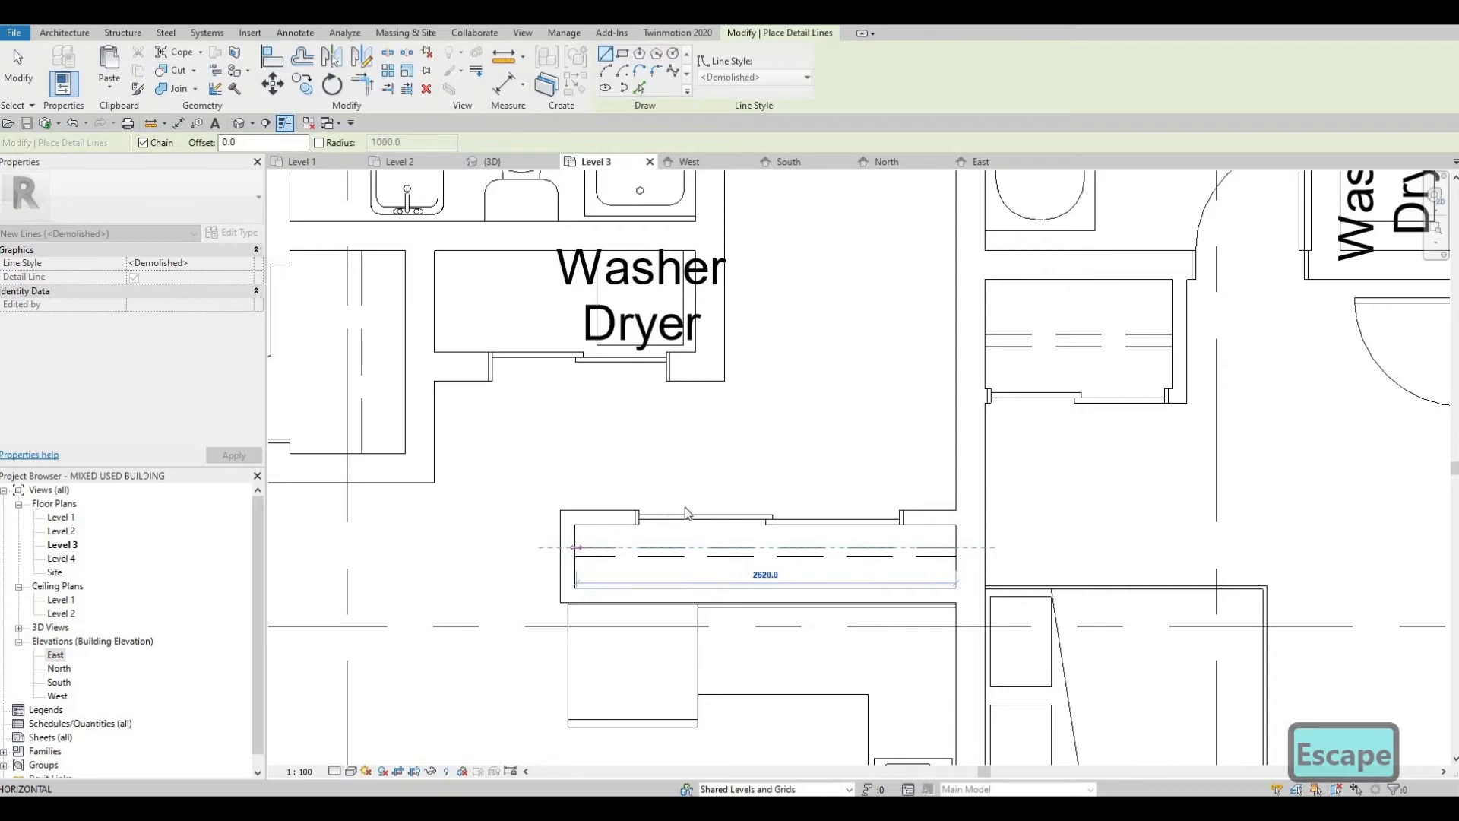
key(Escape)
scroll(729, 500, down, 5)
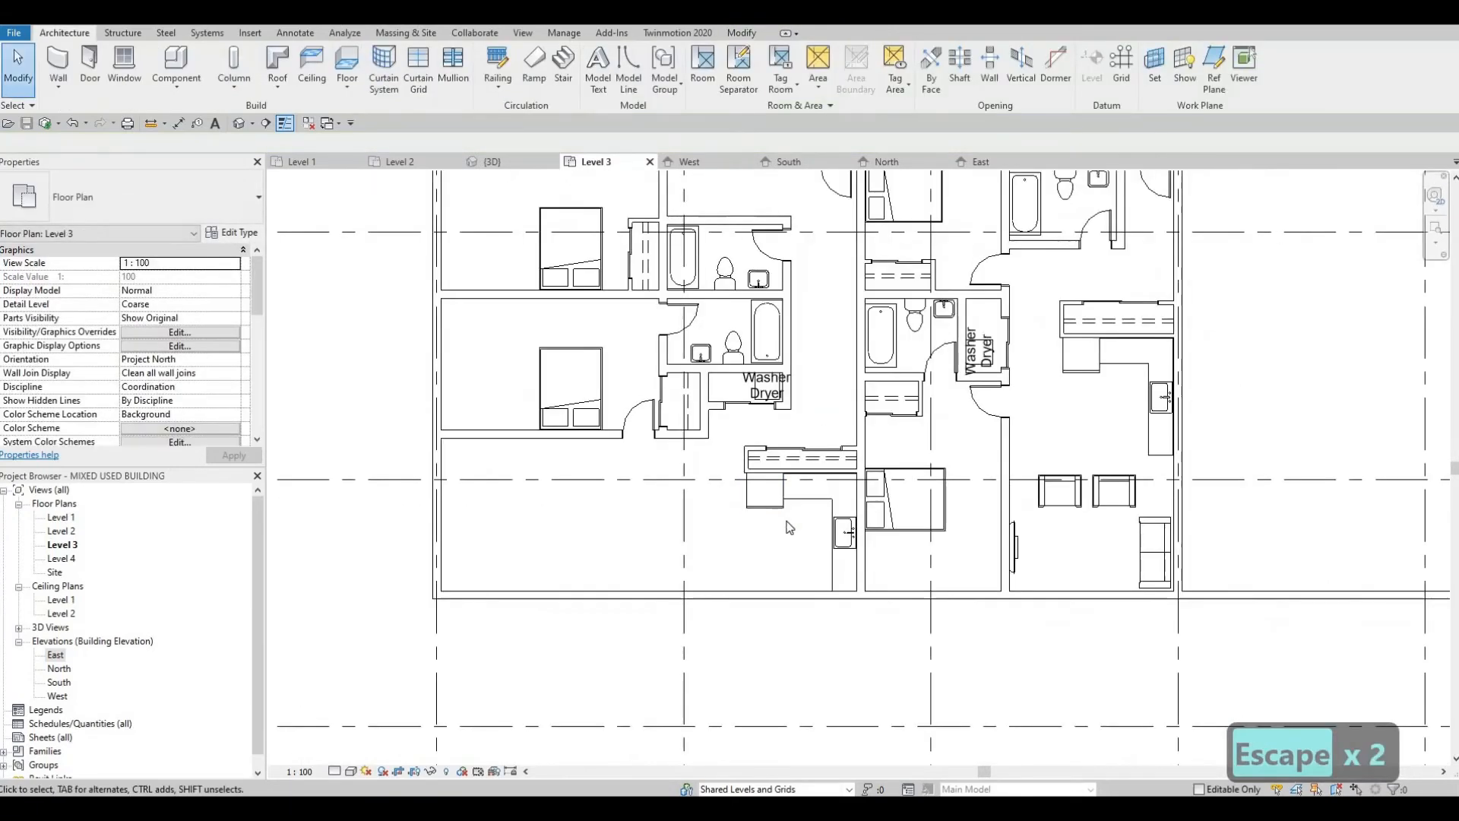
Step: Enclose a room about 2400 x 1700 mm in the living area's northwest corner, below the bedroom, with INTERIOR WALL 1 walls
scroll(791, 527, up, 5)
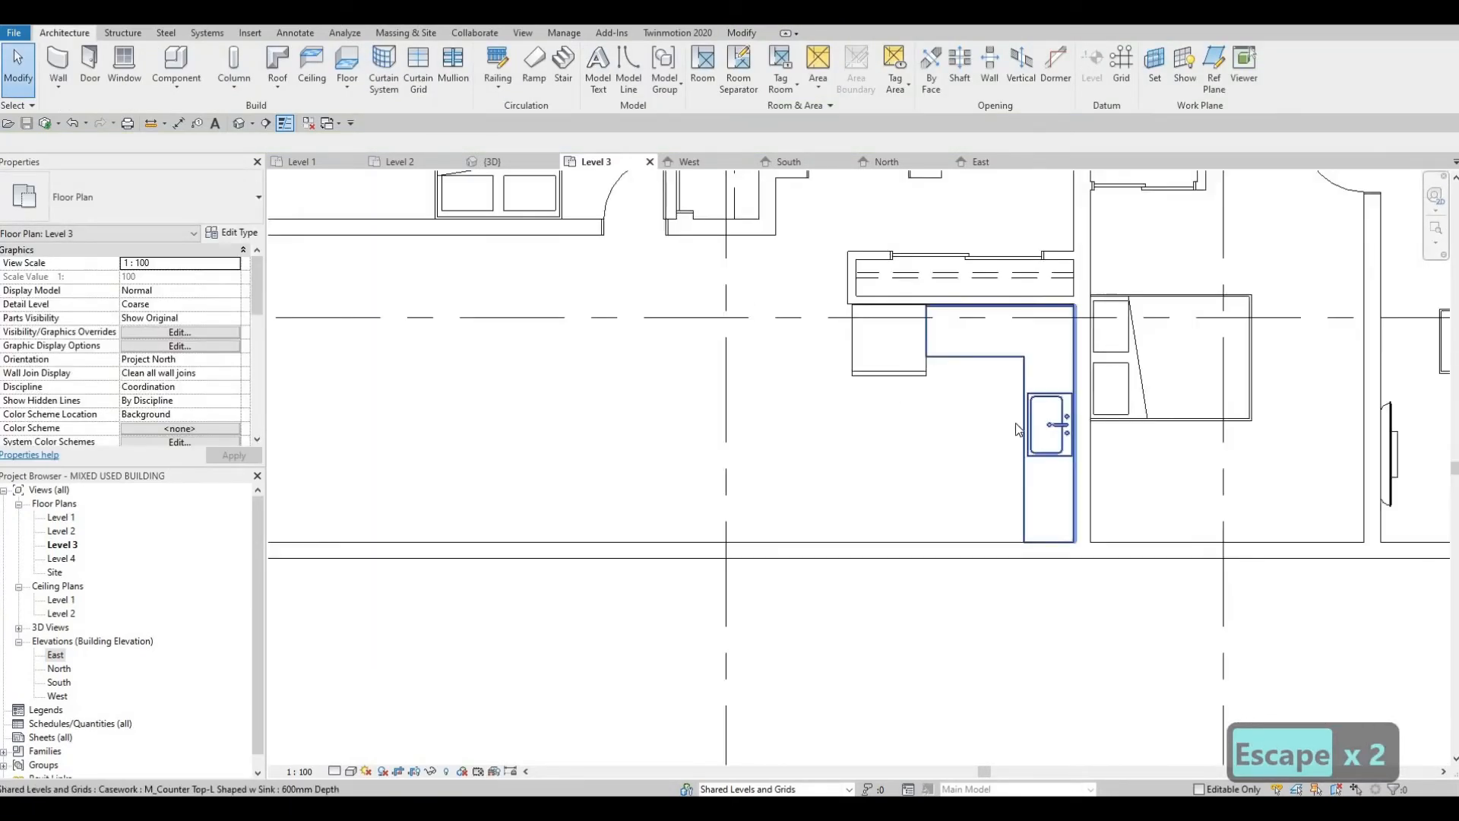
middle_drag(833, 432, 930, 416)
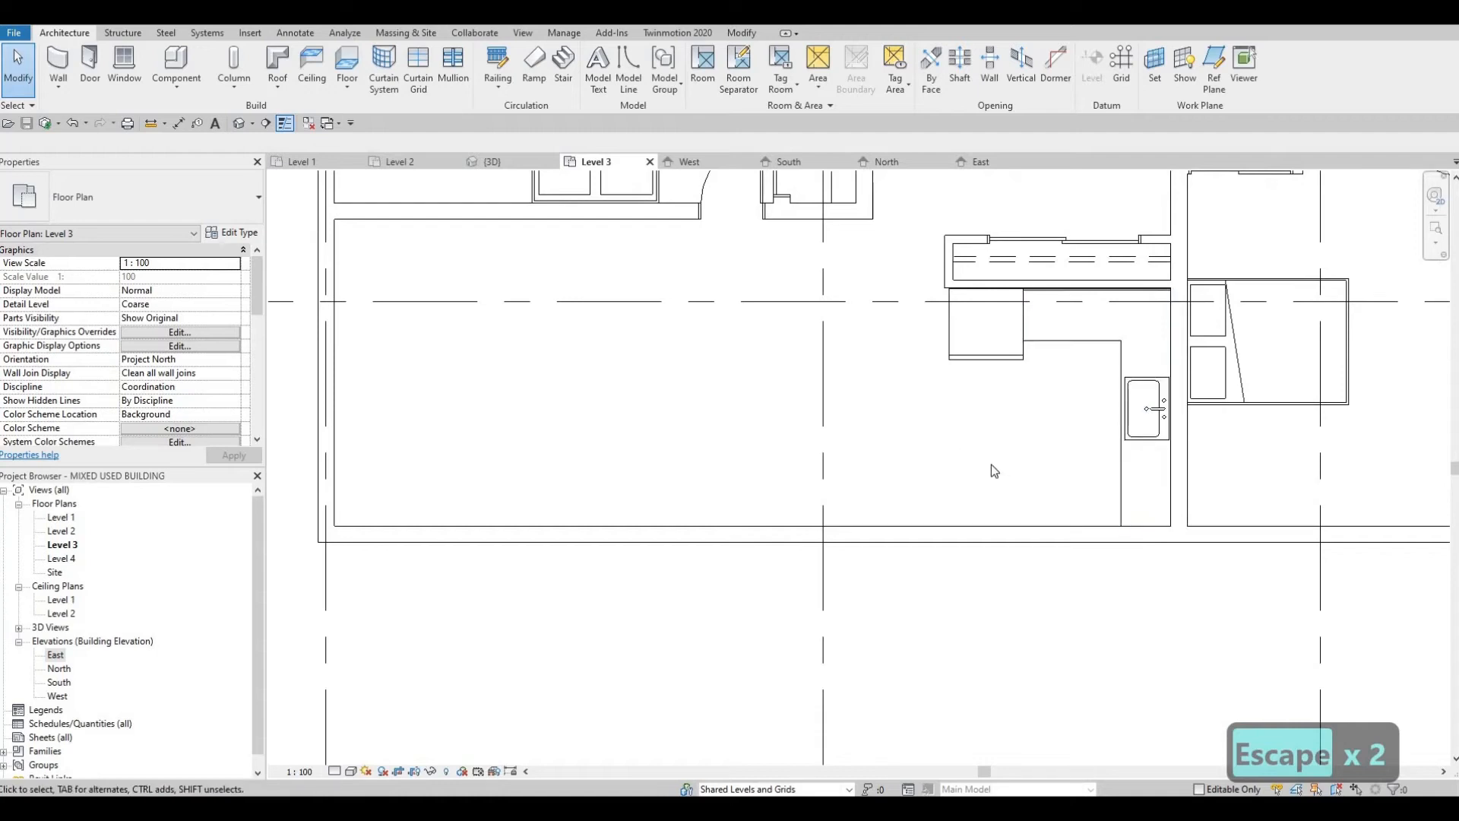
scroll(980, 475, down, 2)
scroll(950, 509, down, 2)
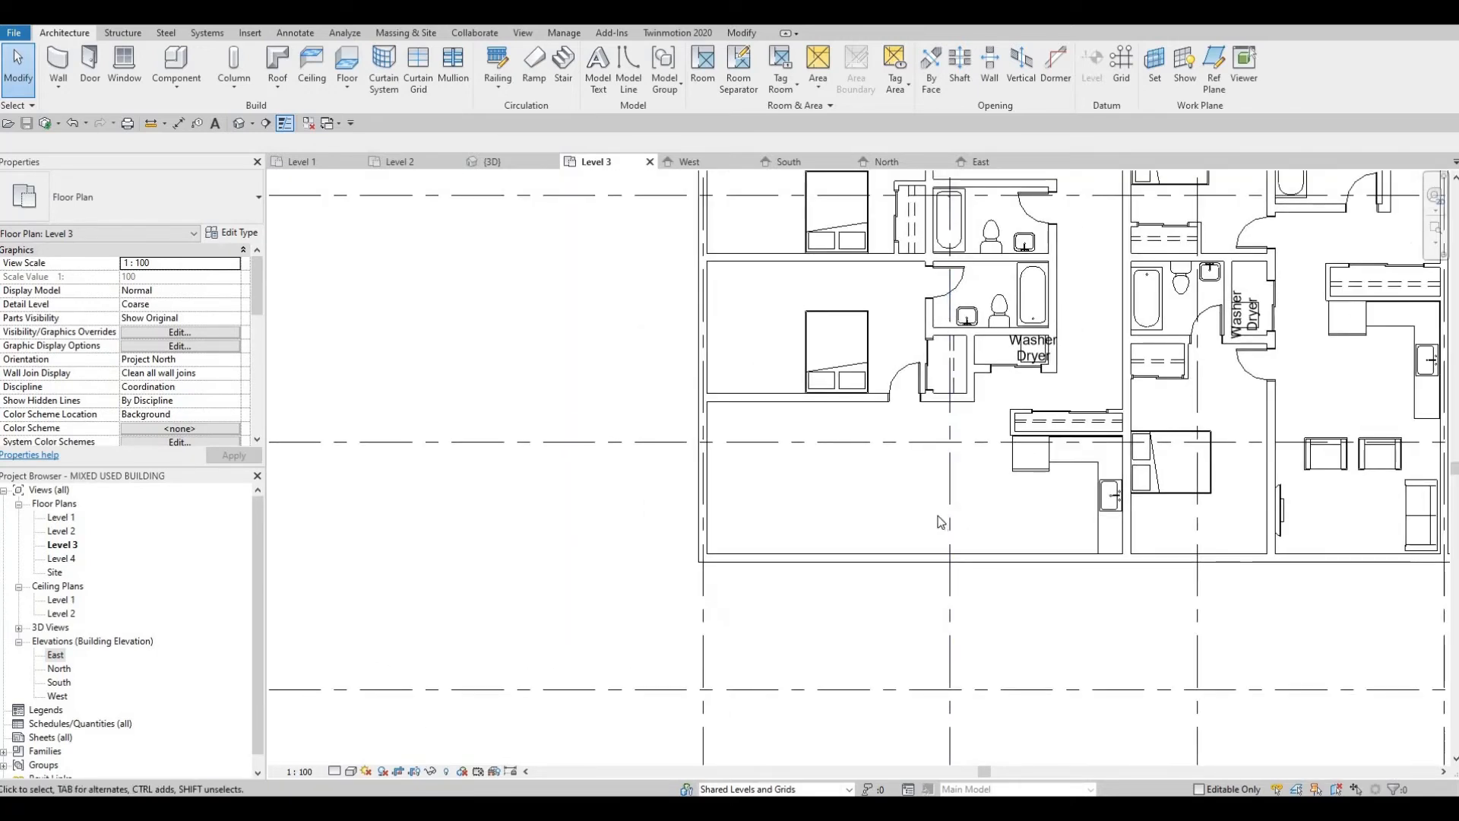
scroll(942, 489, up, 1)
middle_drag(912, 474, 994, 495)
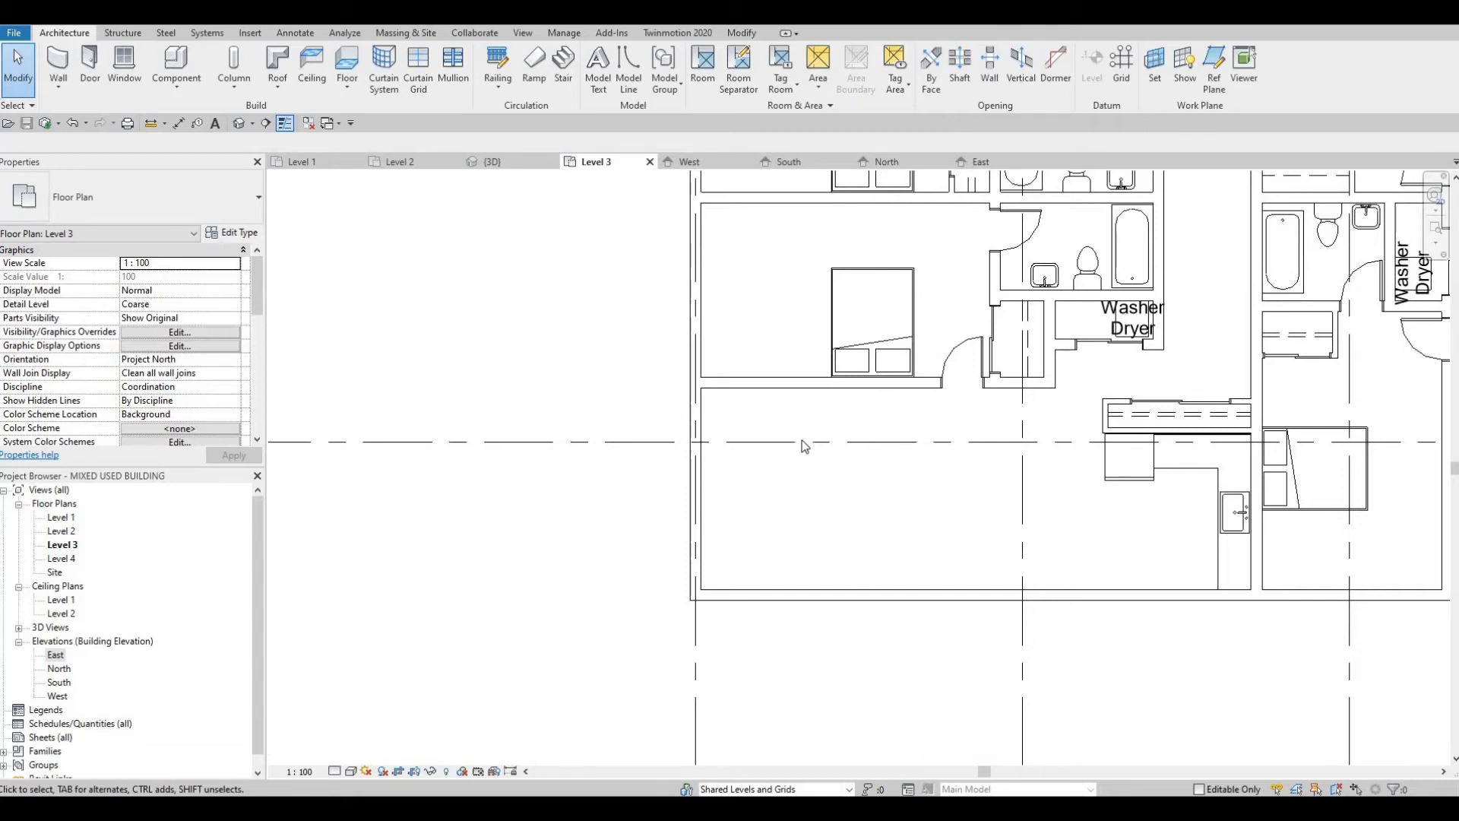
middle_drag(801, 416, 823, 347)
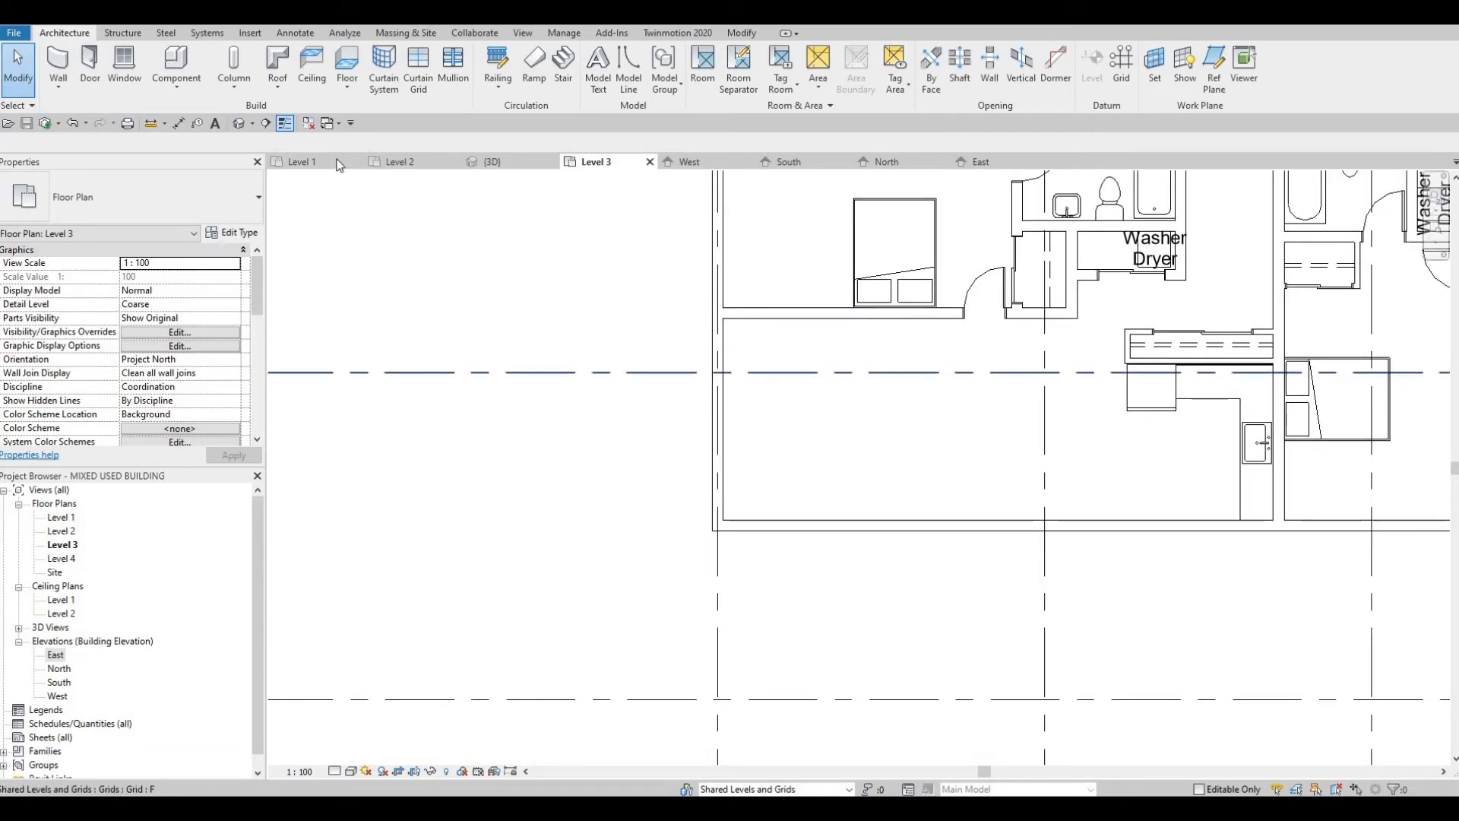
click(824, 314)
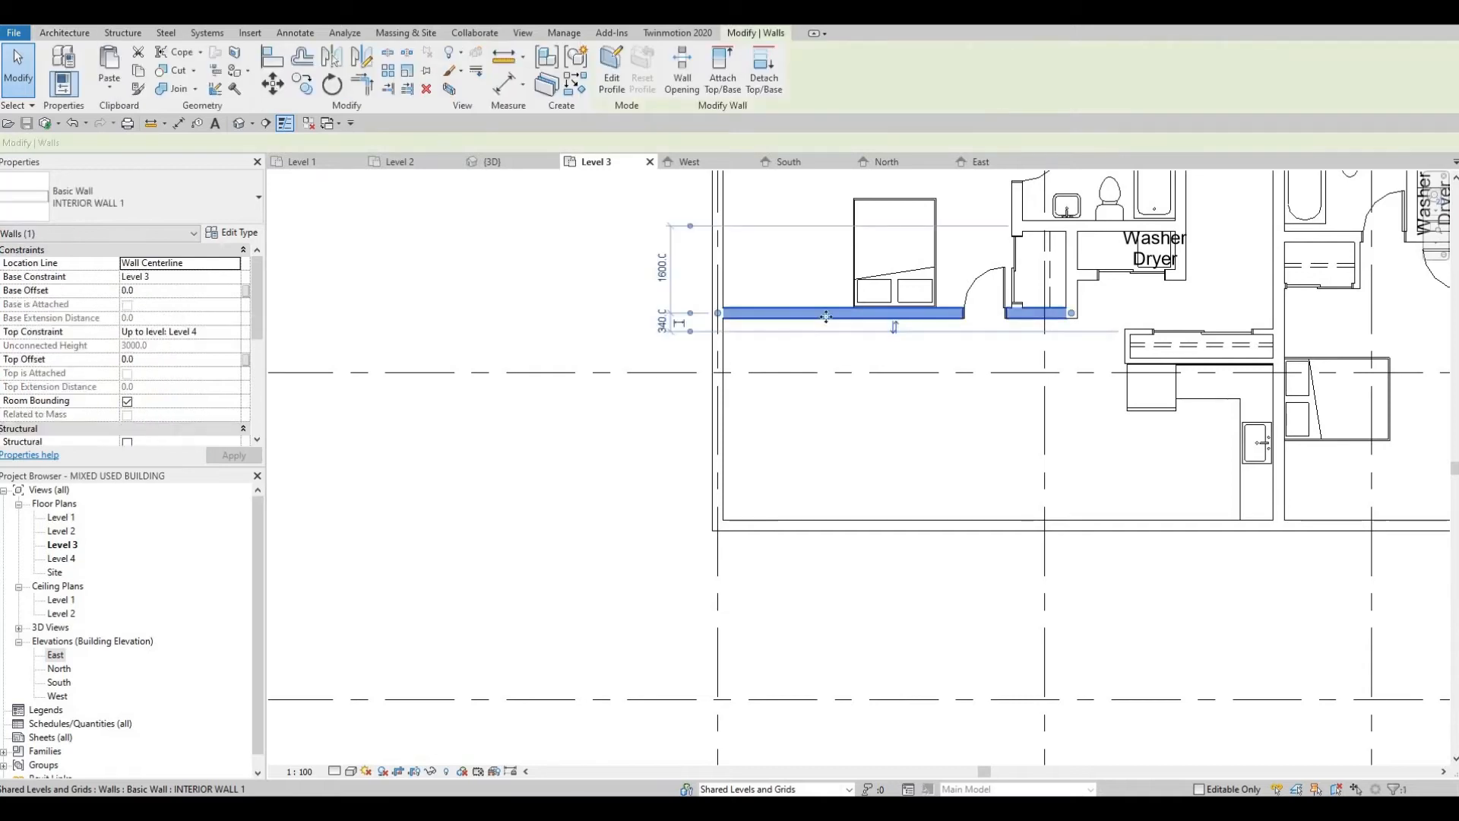
key(c)
key(s)
click(849, 318)
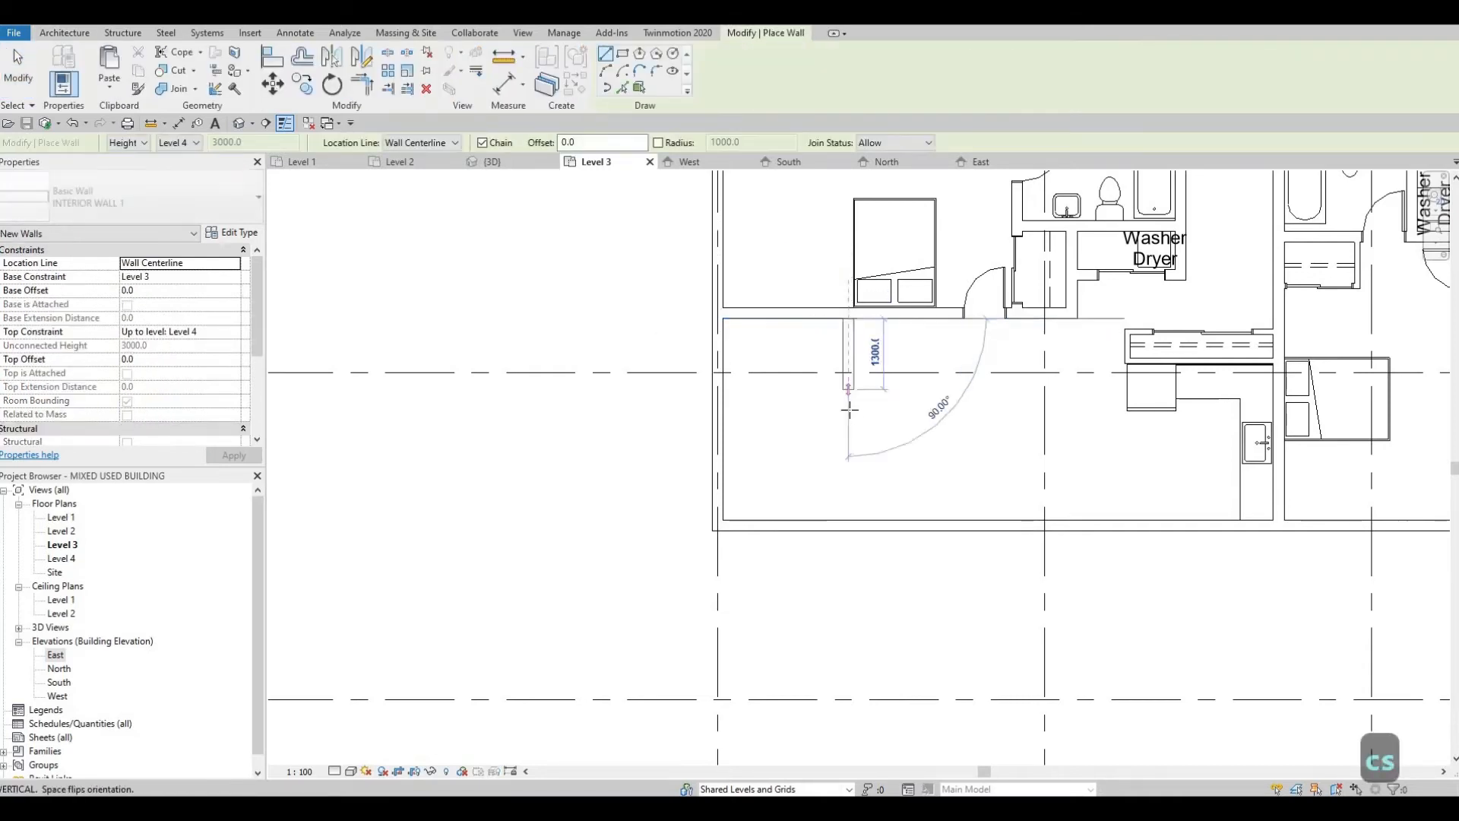
click(849, 405)
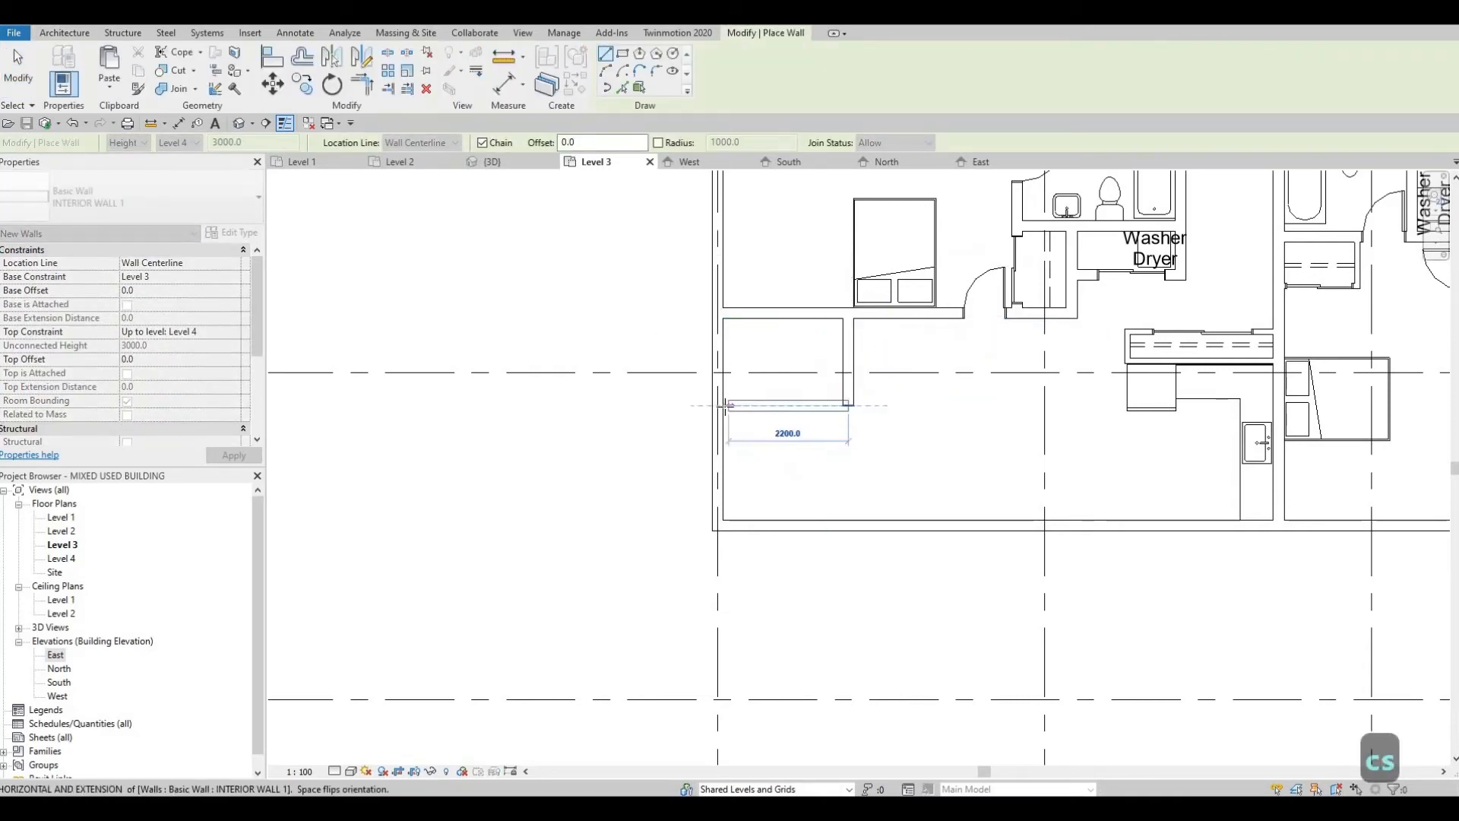
click(724, 406)
key(Escape)
key(Escape)
key(Escape)
key(Escape)
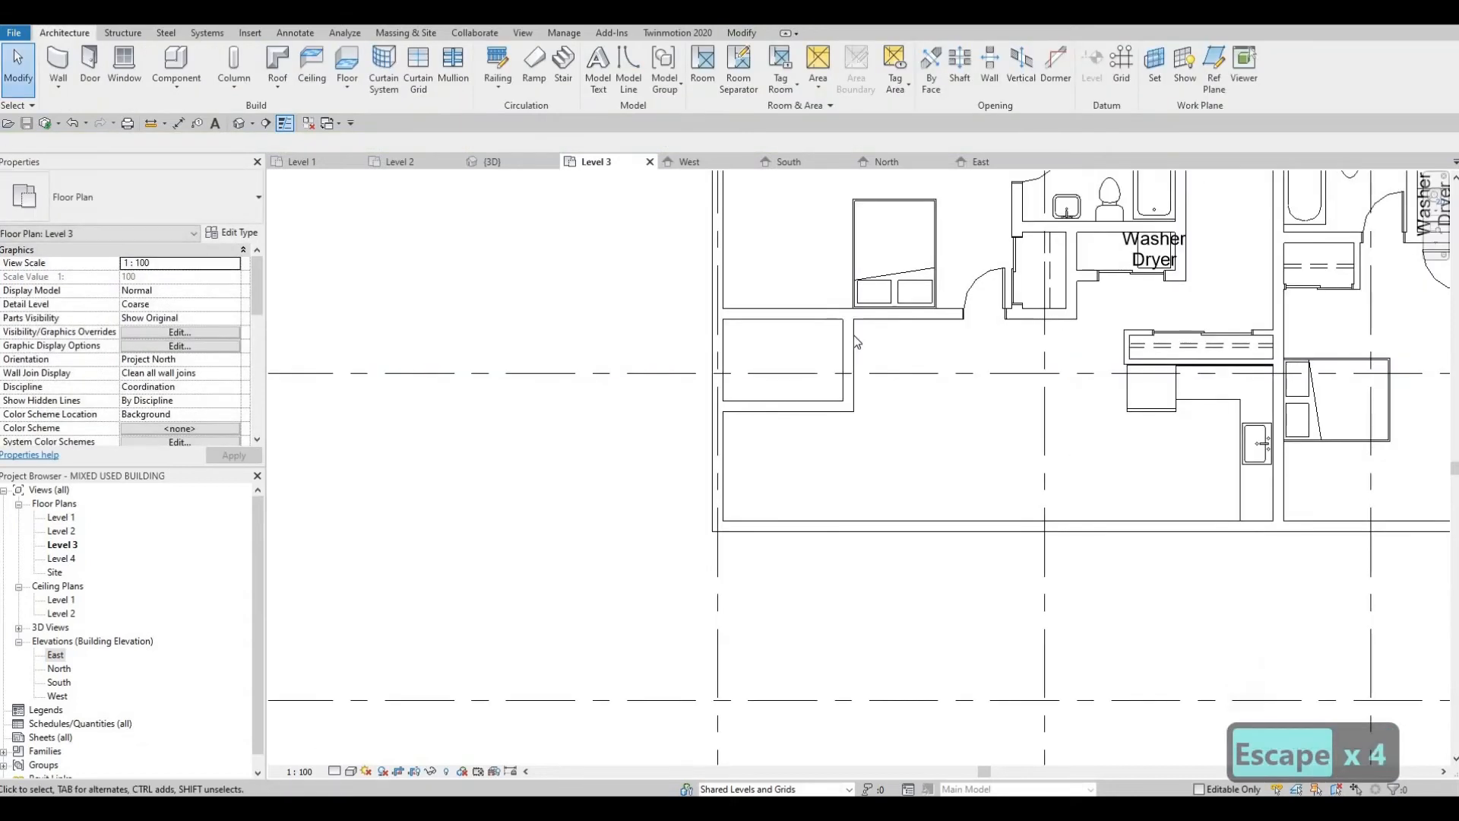
Step: Check the placement dimensions of the new small room's east and south walls
click(849, 335)
scroll(846, 331, up, 1)
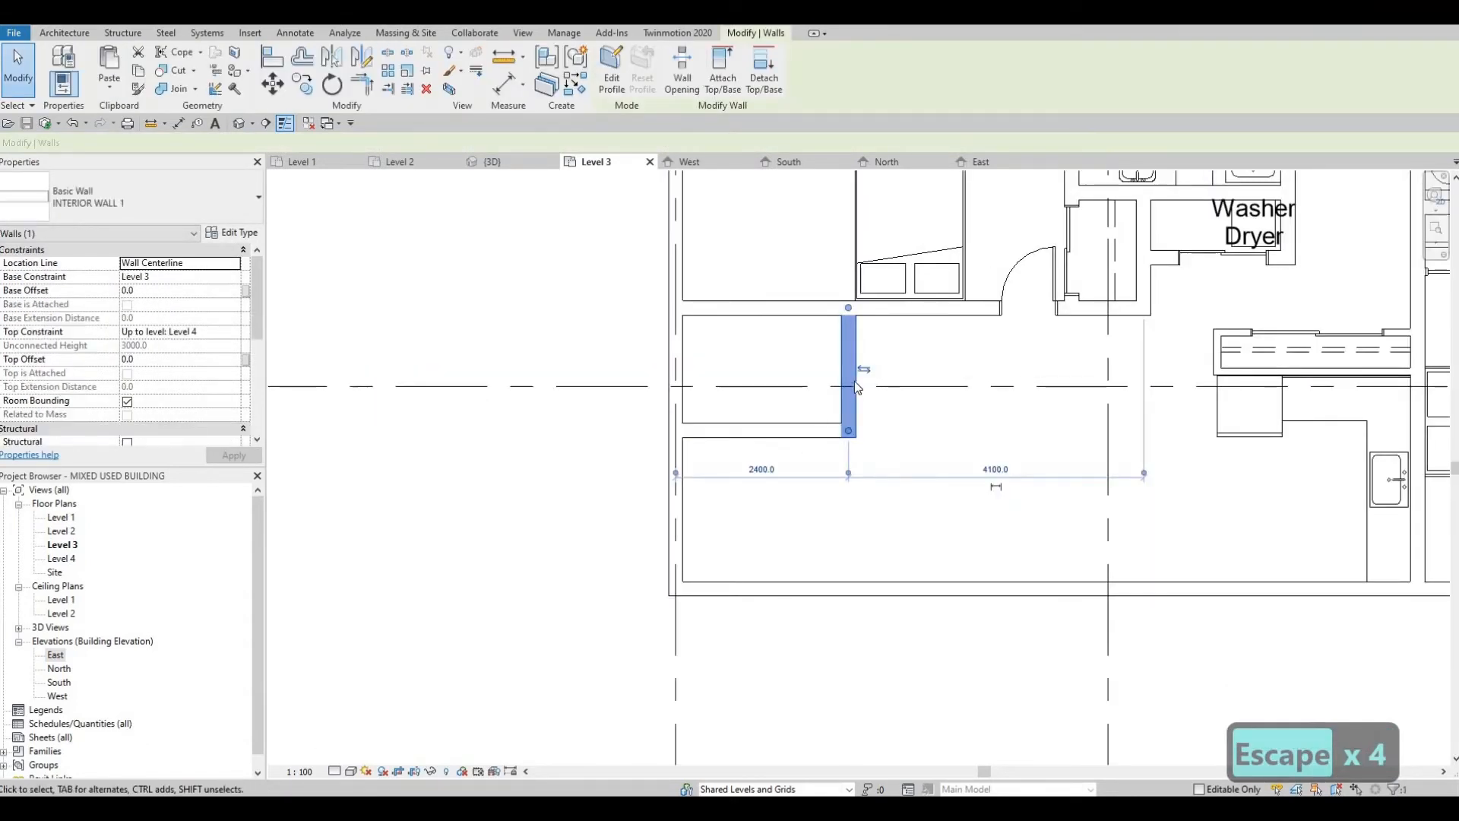
key(Escape)
click(760, 432)
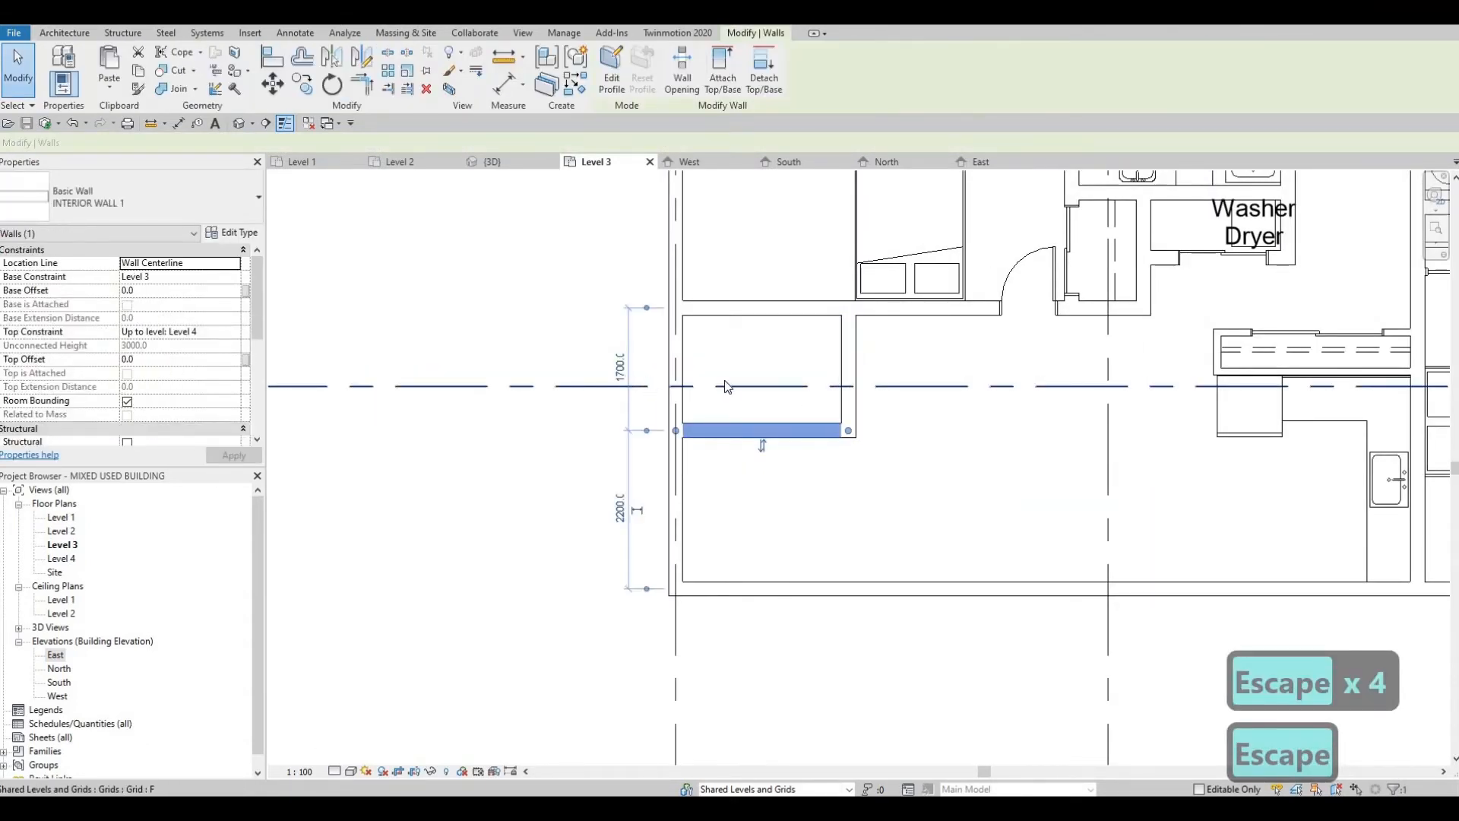
key(Escape)
key(Escape)
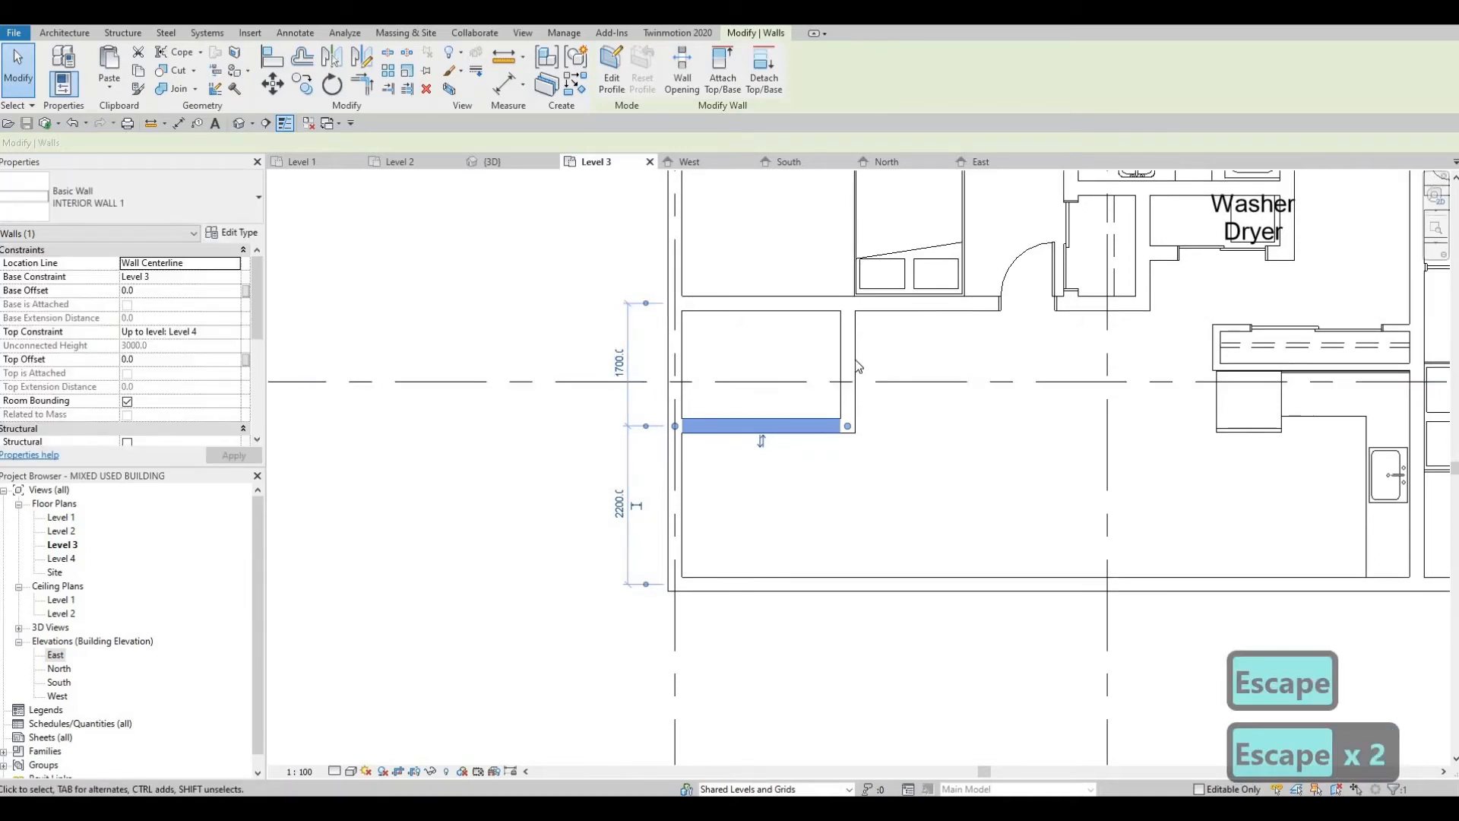
scroll(848, 357, up, 2)
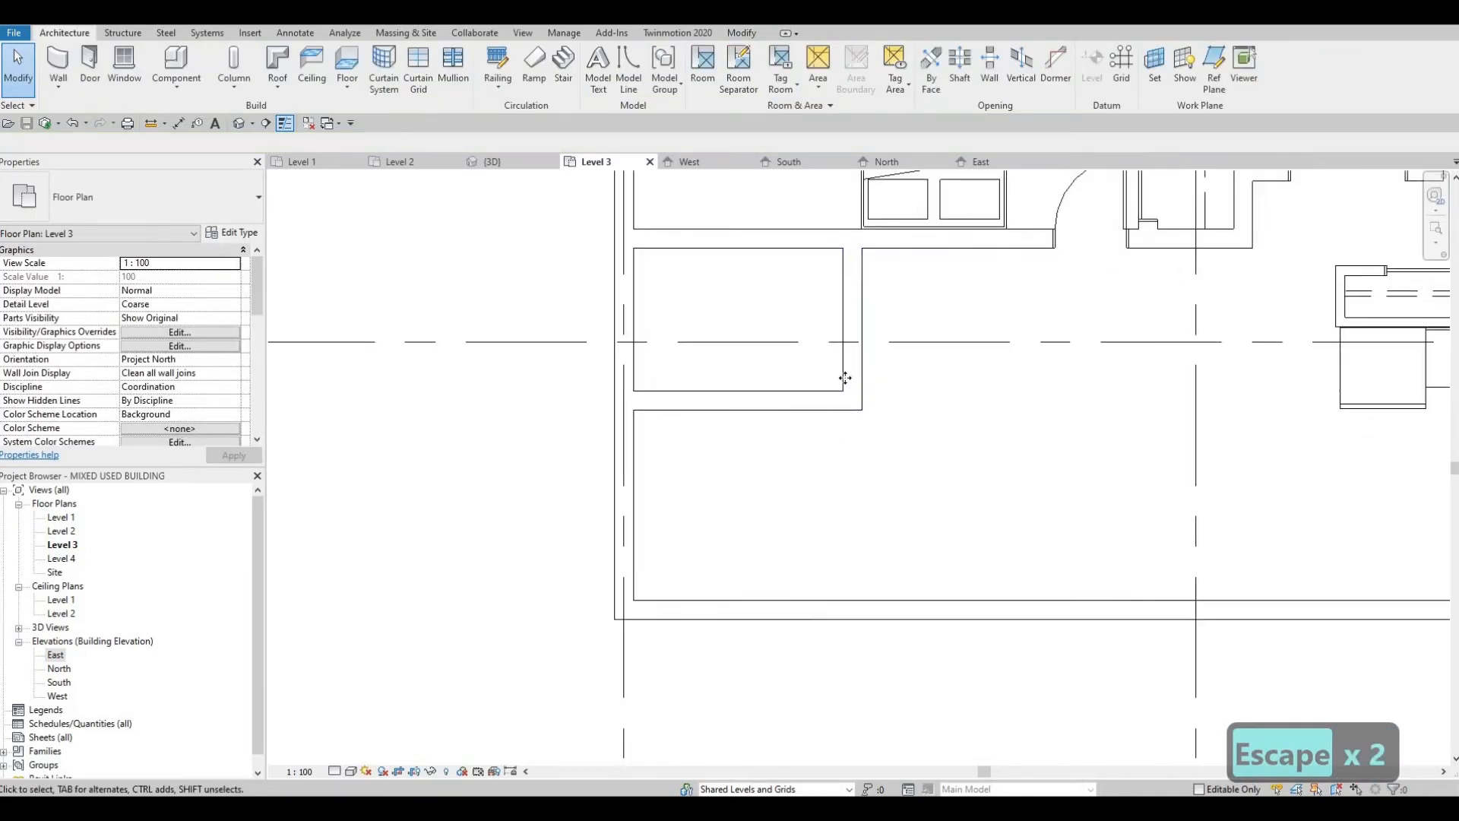
Step: Try to cut a rectangular wall opening midway along the small room's east wall
click(848, 365)
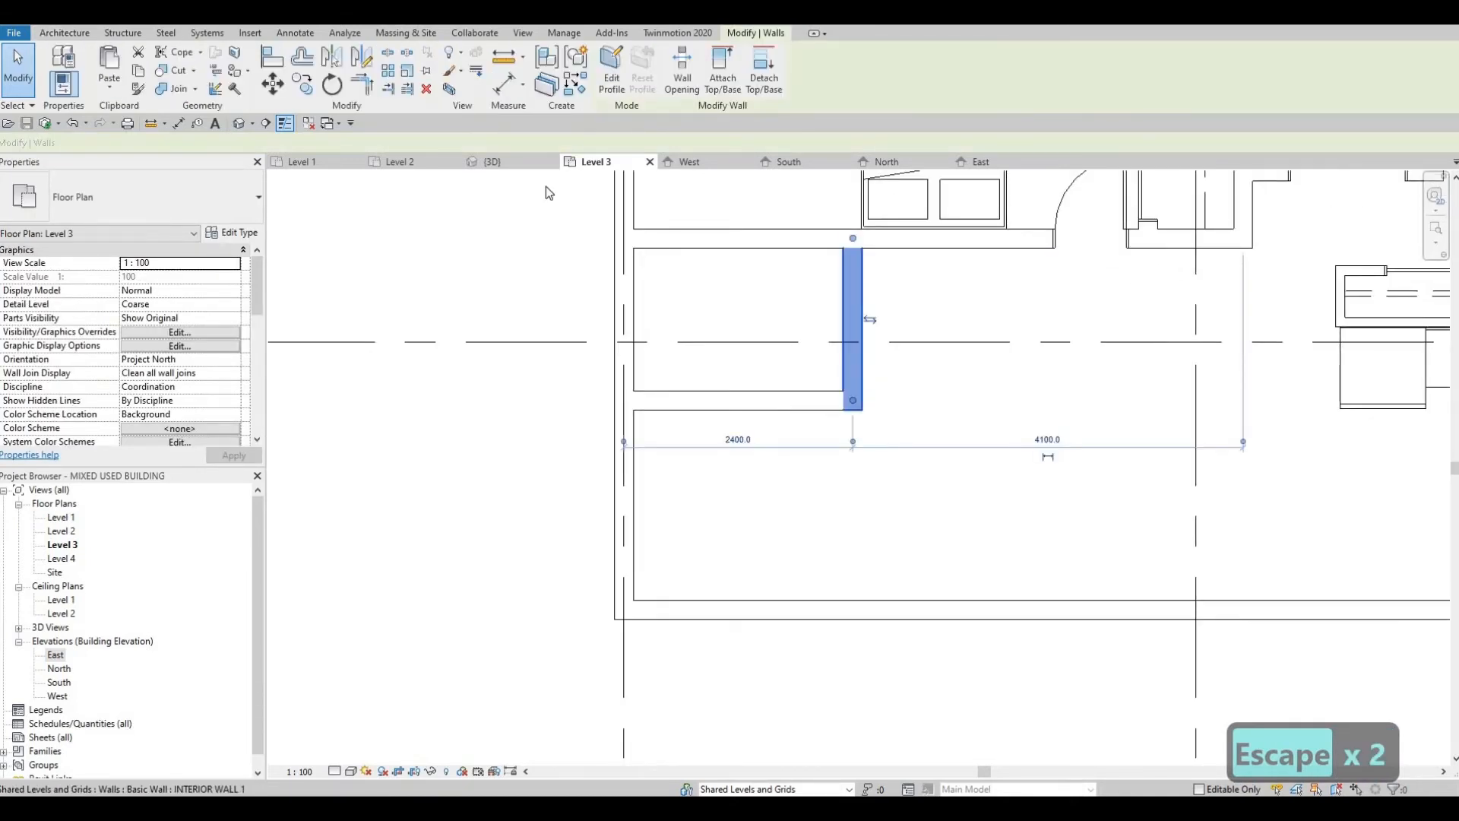
click(842, 325)
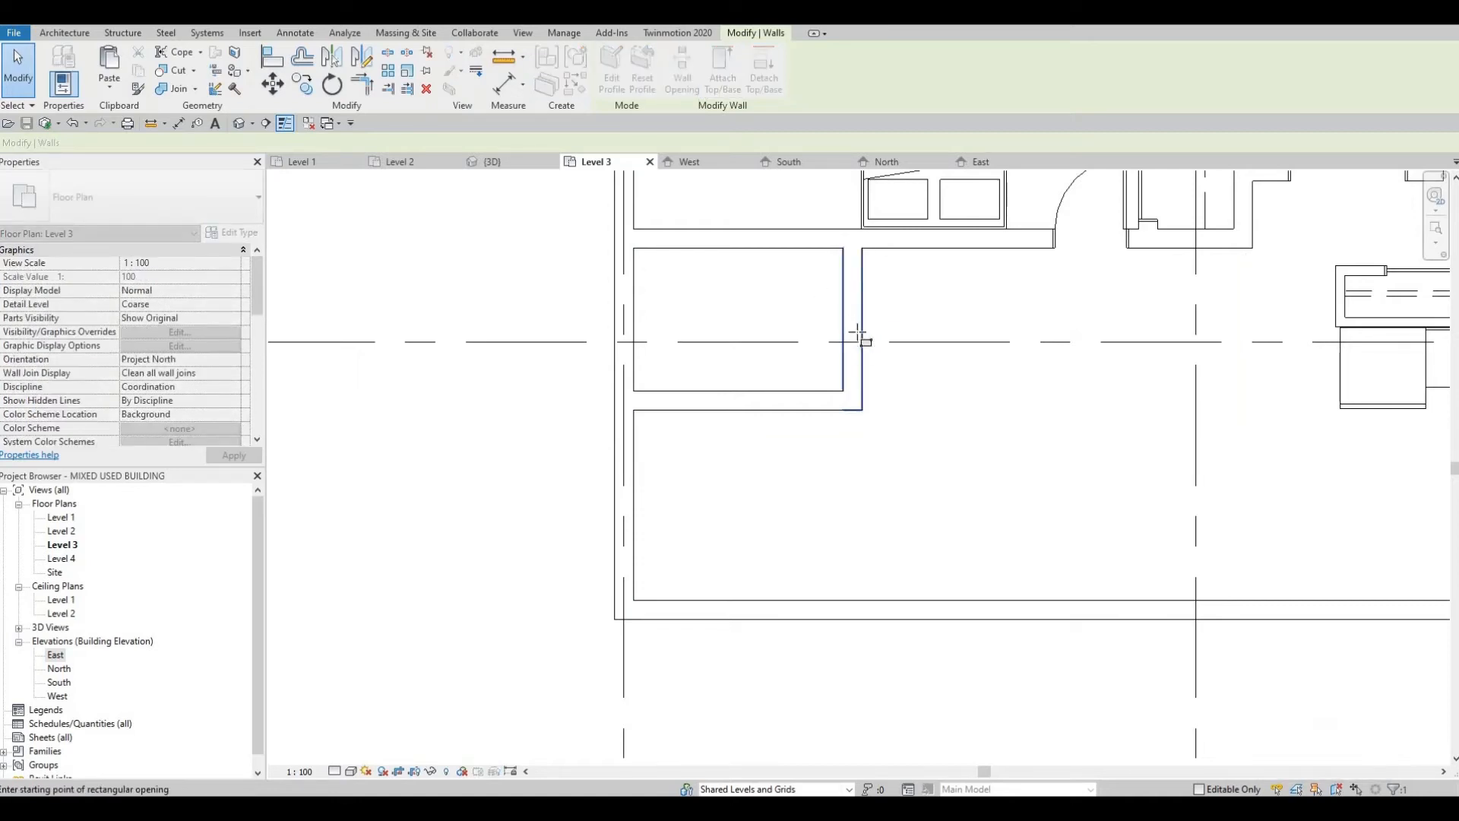
double_click(861, 331)
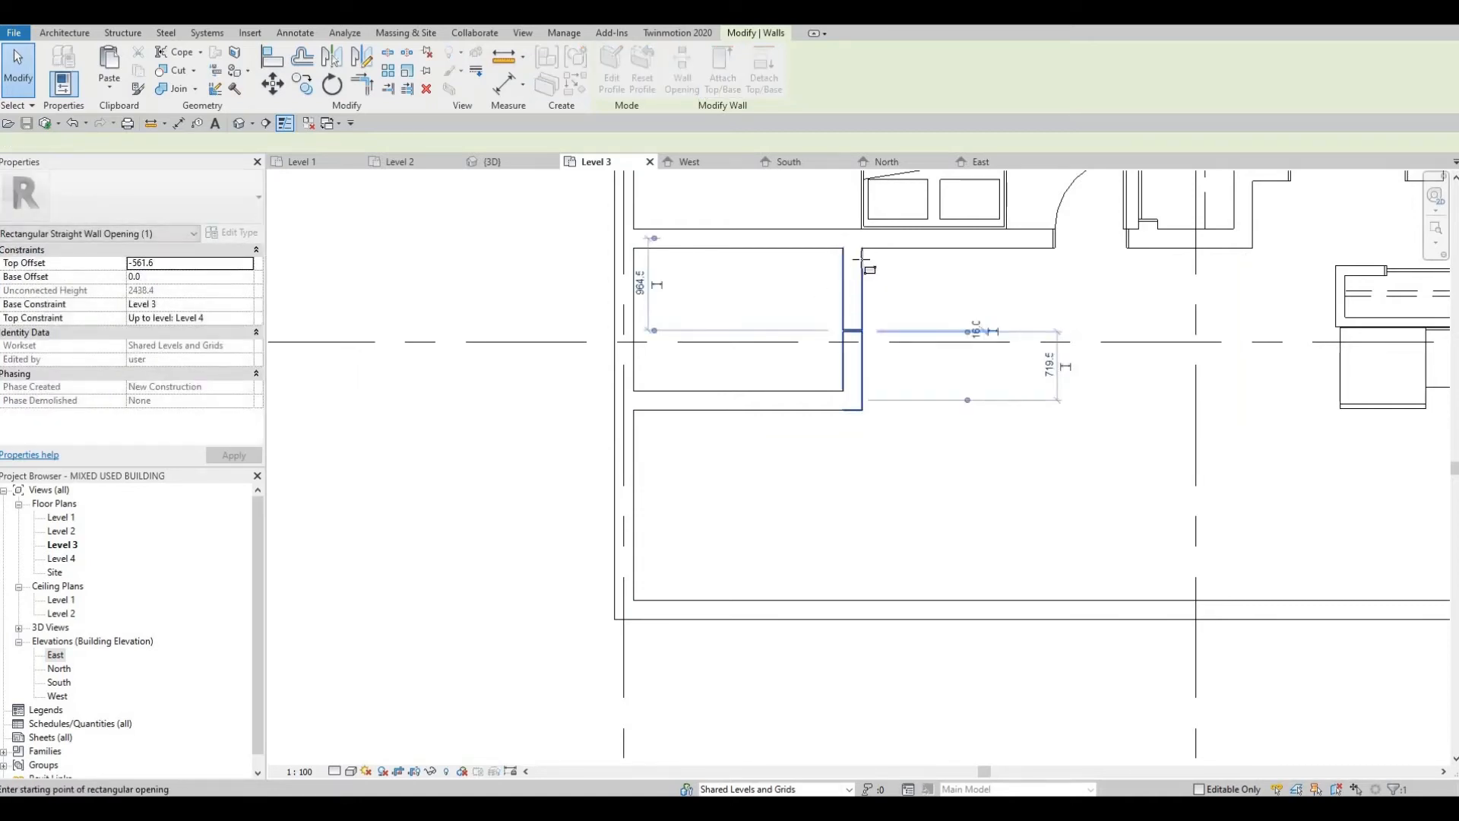
key(Escape)
key(Escape)
key(Escape)
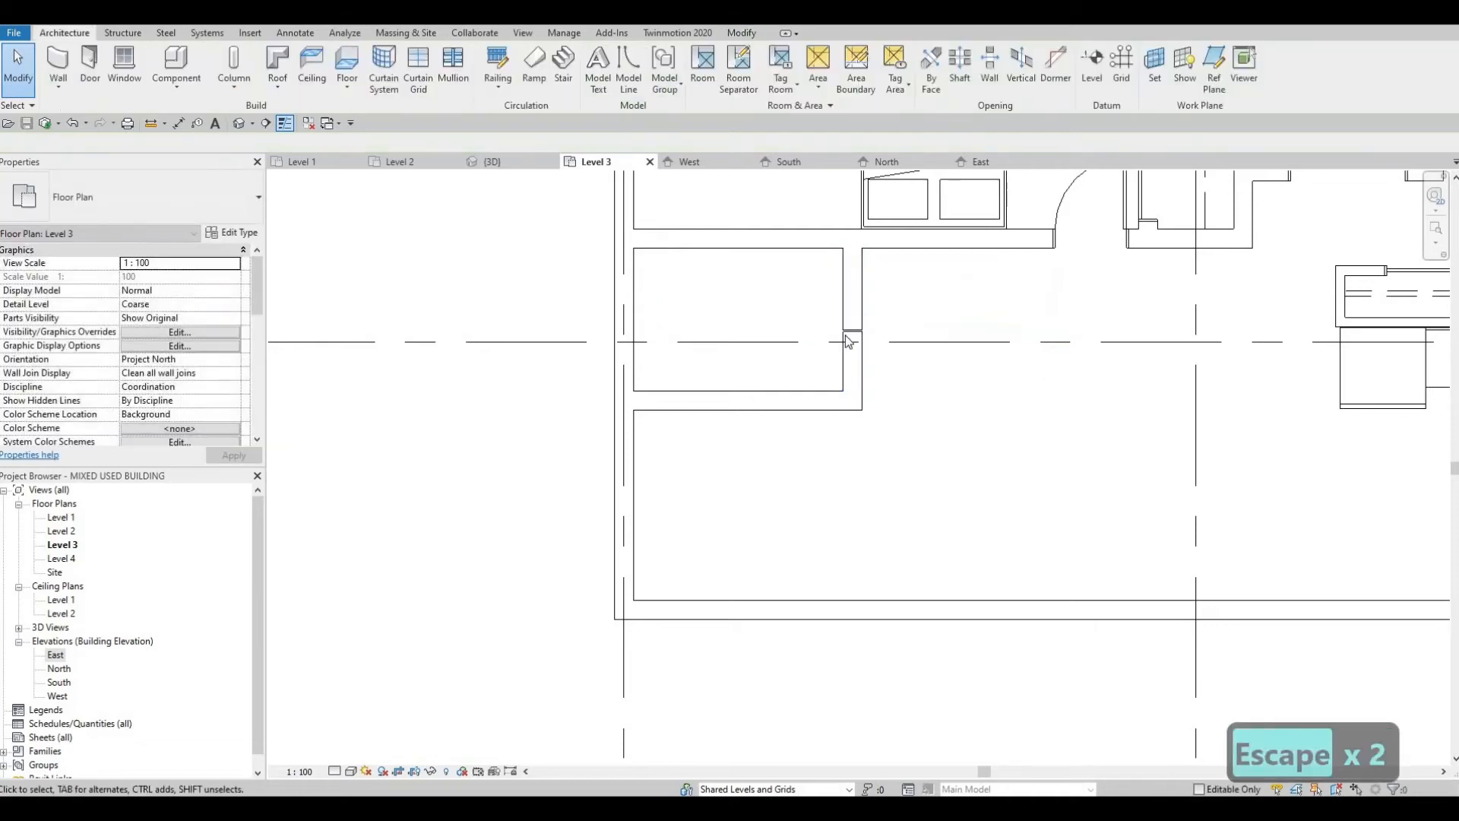
Step: Try to cut a second rectangular opening near the north end of the small room's east wall
click(855, 326)
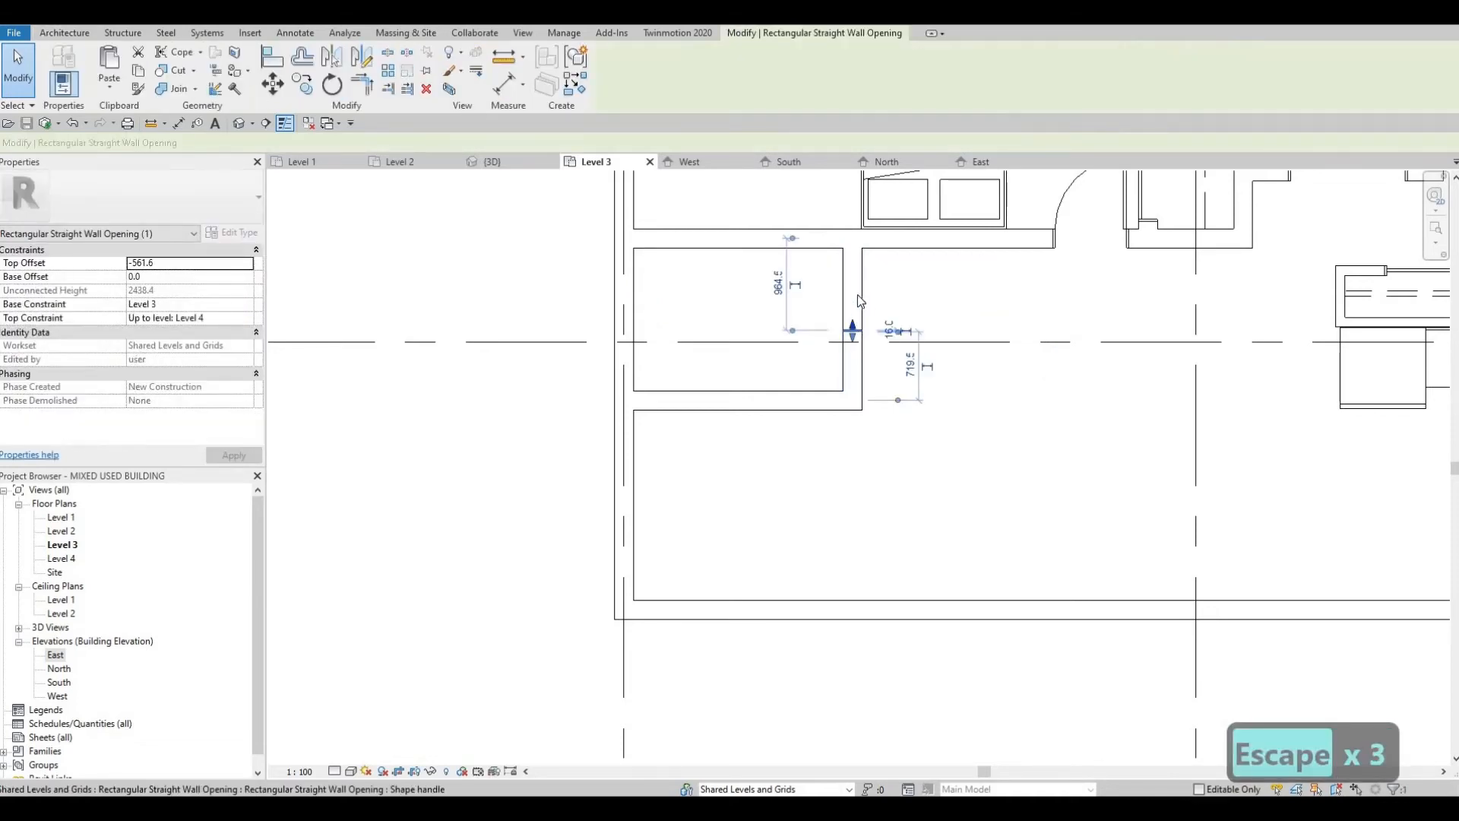
key(Escape)
click(855, 297)
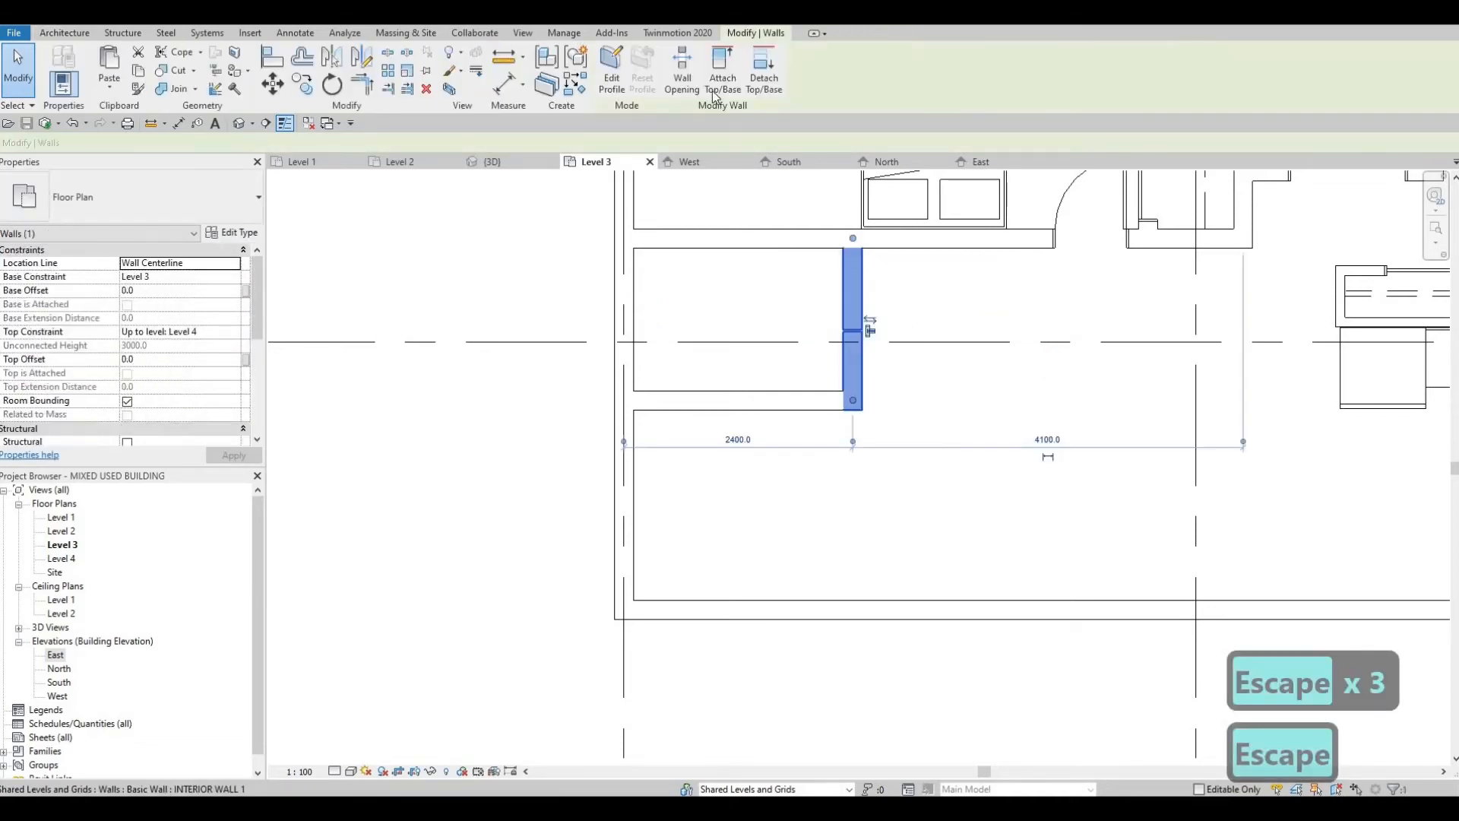
click(857, 266)
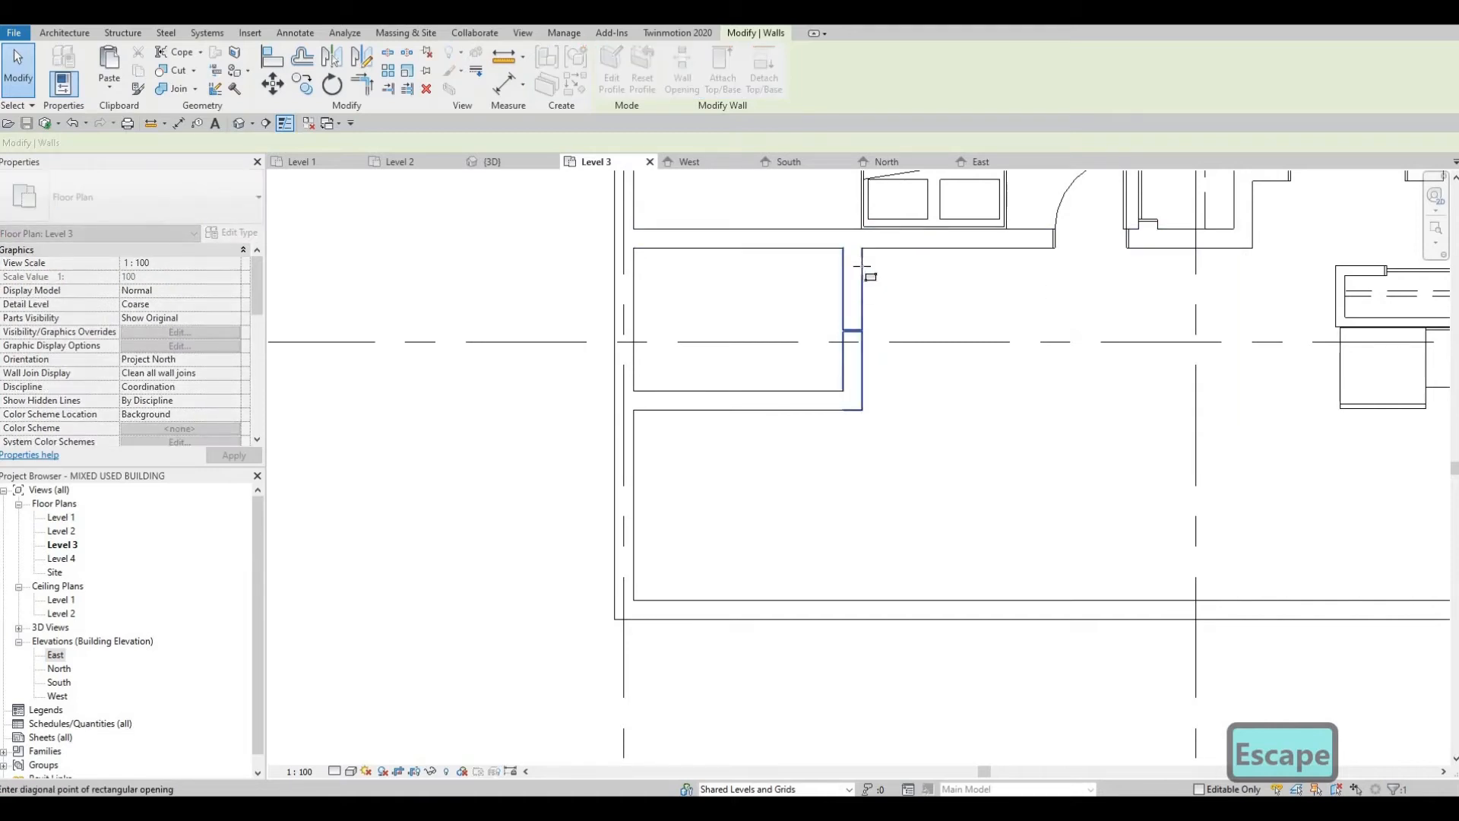
click(862, 266)
key(Escape)
Step: Undo both wall openings in the small room's east wall
key(Escape)
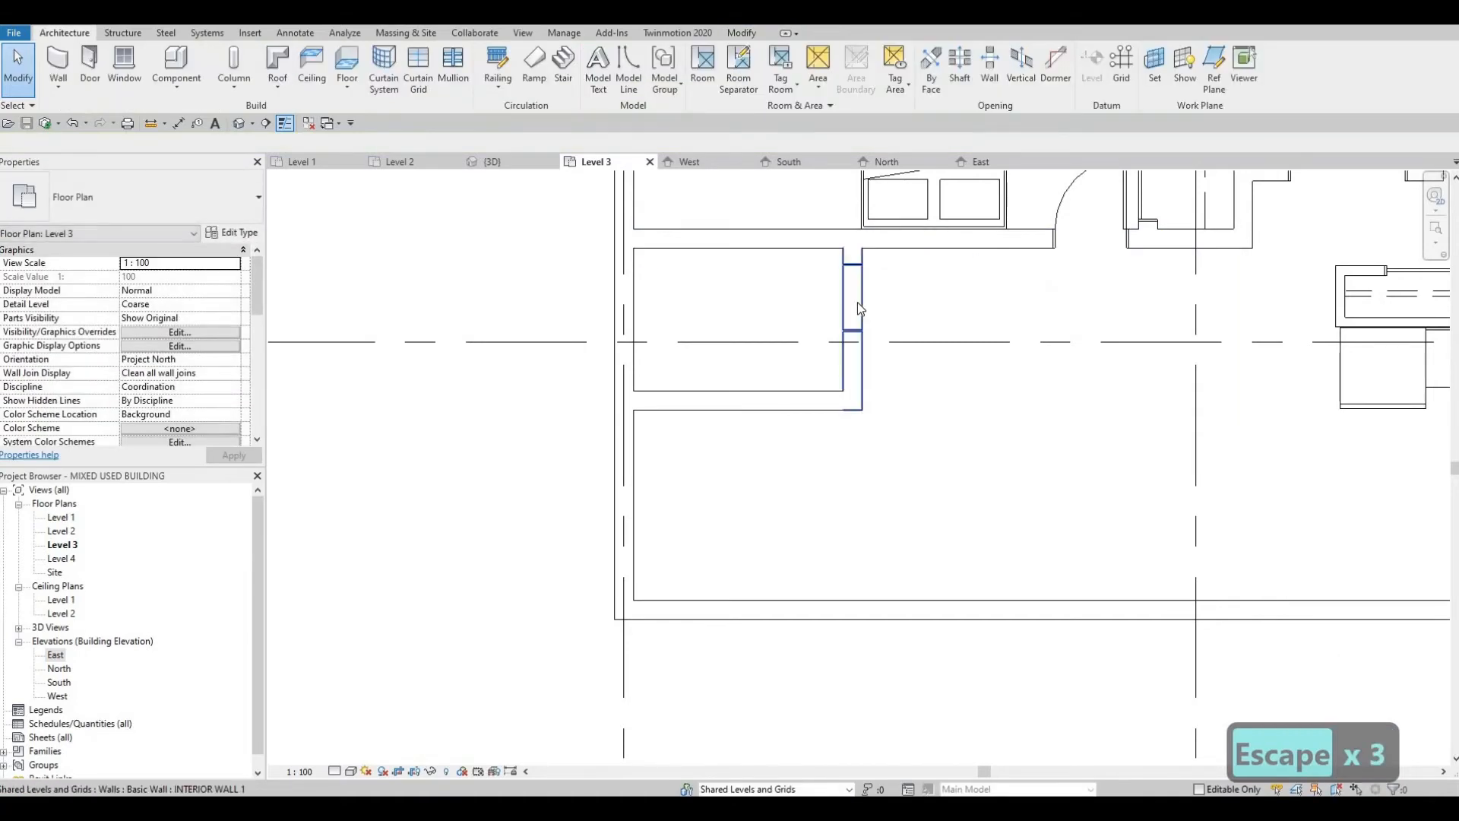
click(854, 304)
key(Escape)
scroll(845, 307, up, 1)
click(854, 318)
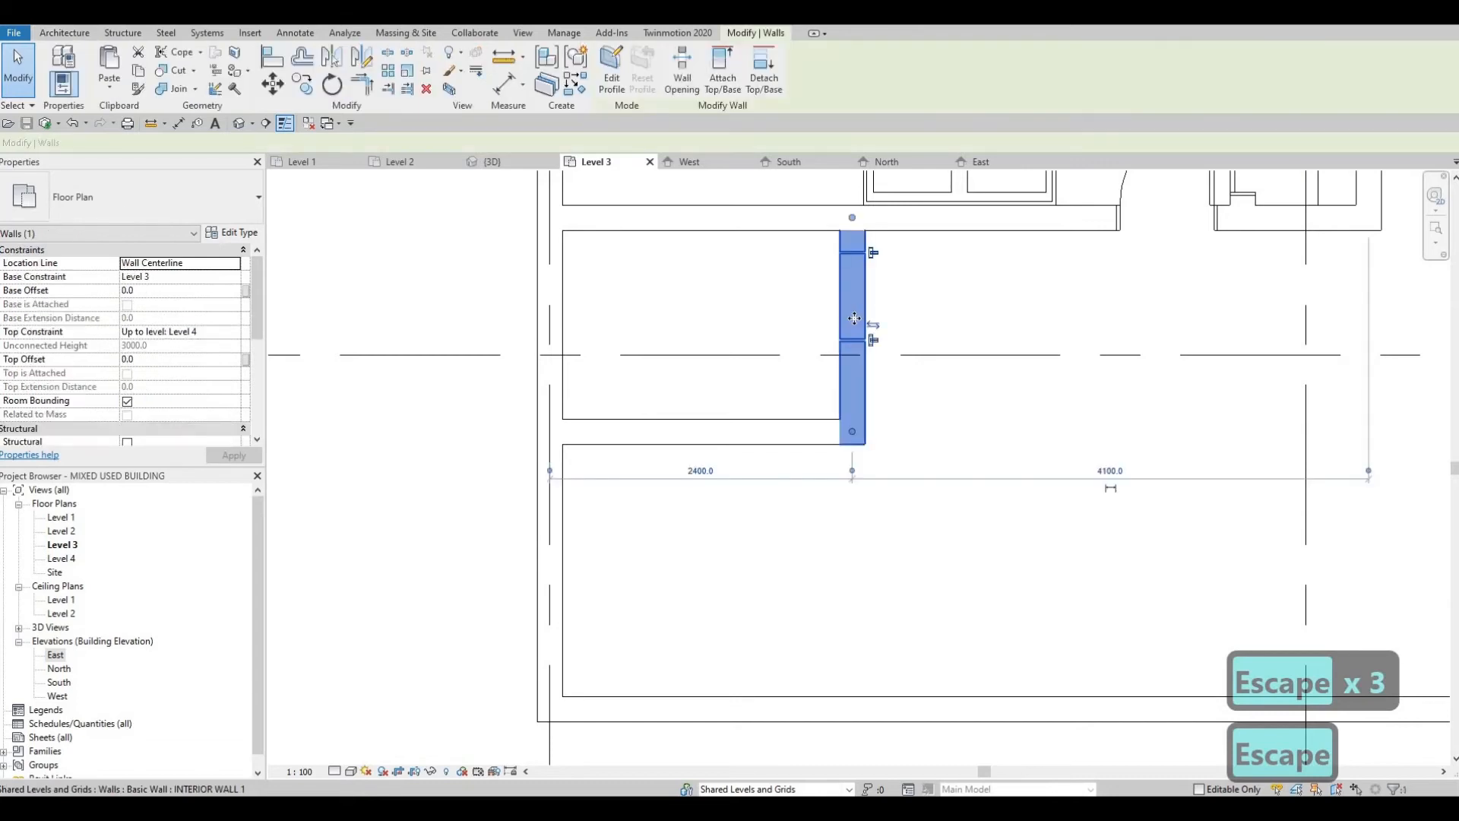
key(ctrl+z)
key(ctrl+z)
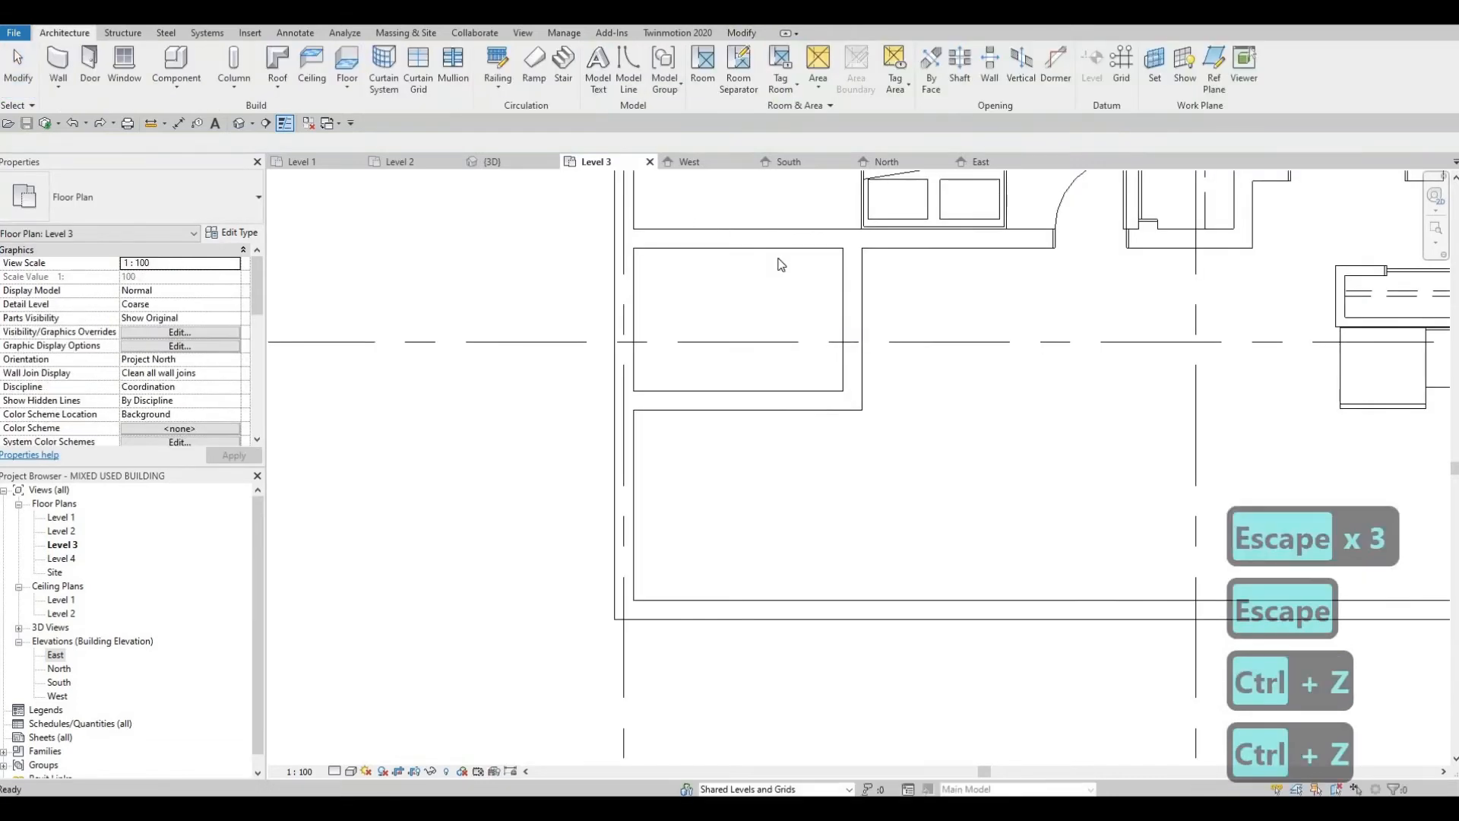
Step: Cut a rectangular opening about 758 mm wide in the small room's east wall, starting about 236 mm from the bedroom wall's centerline
key(Escape)
click(844, 295)
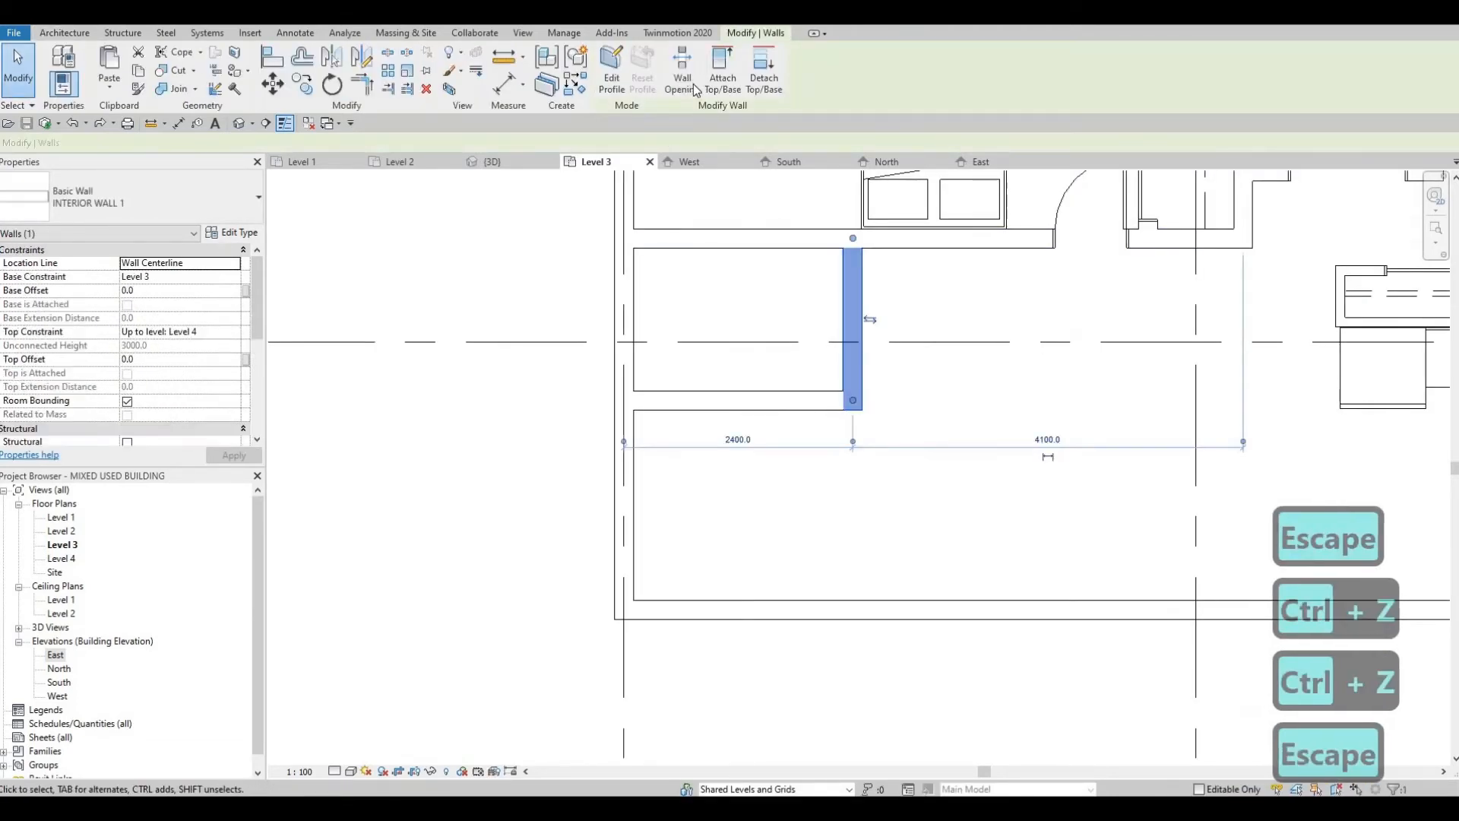
scroll(832, 243, up, 1)
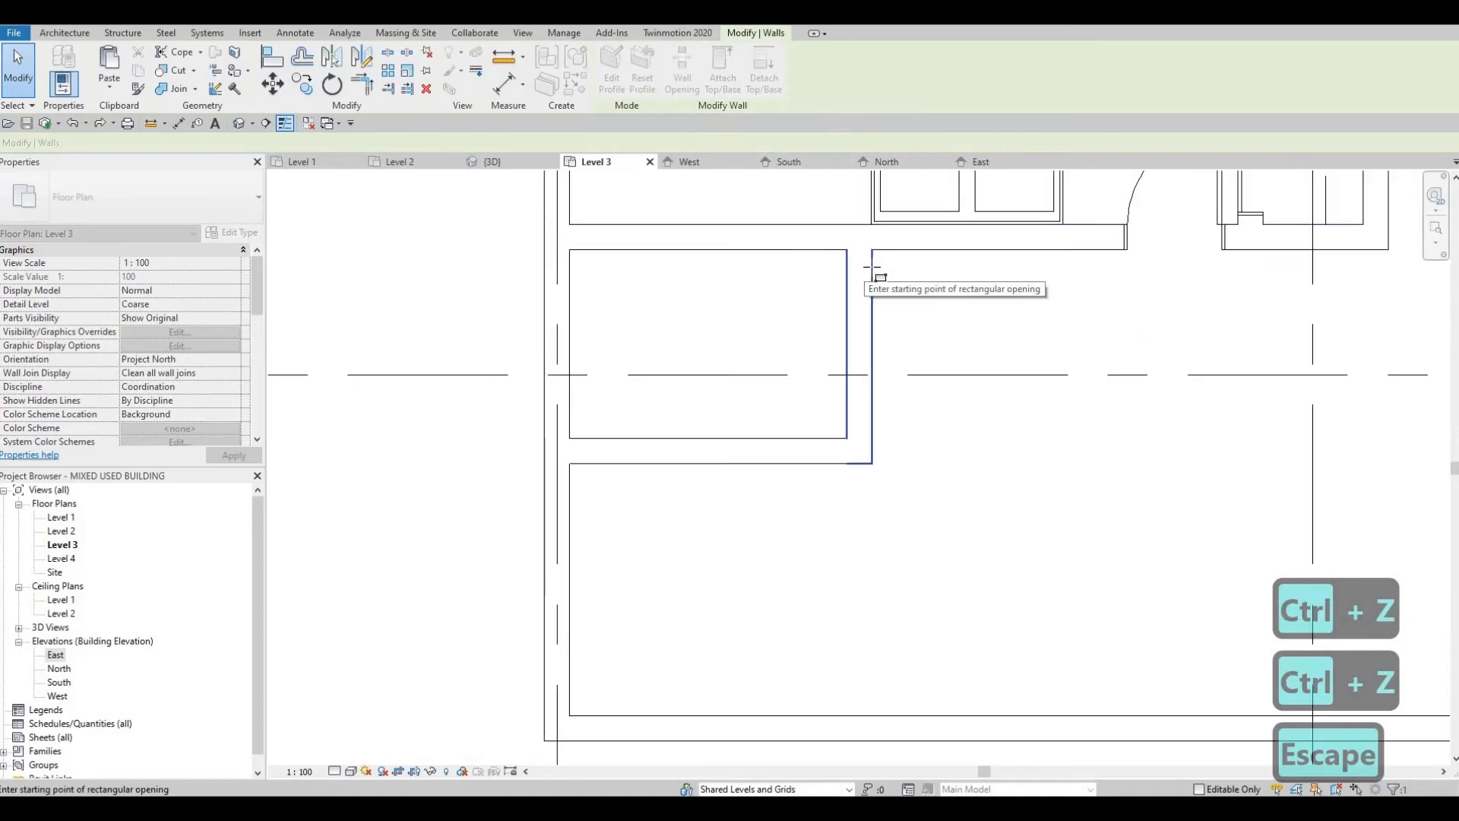
click(872, 267)
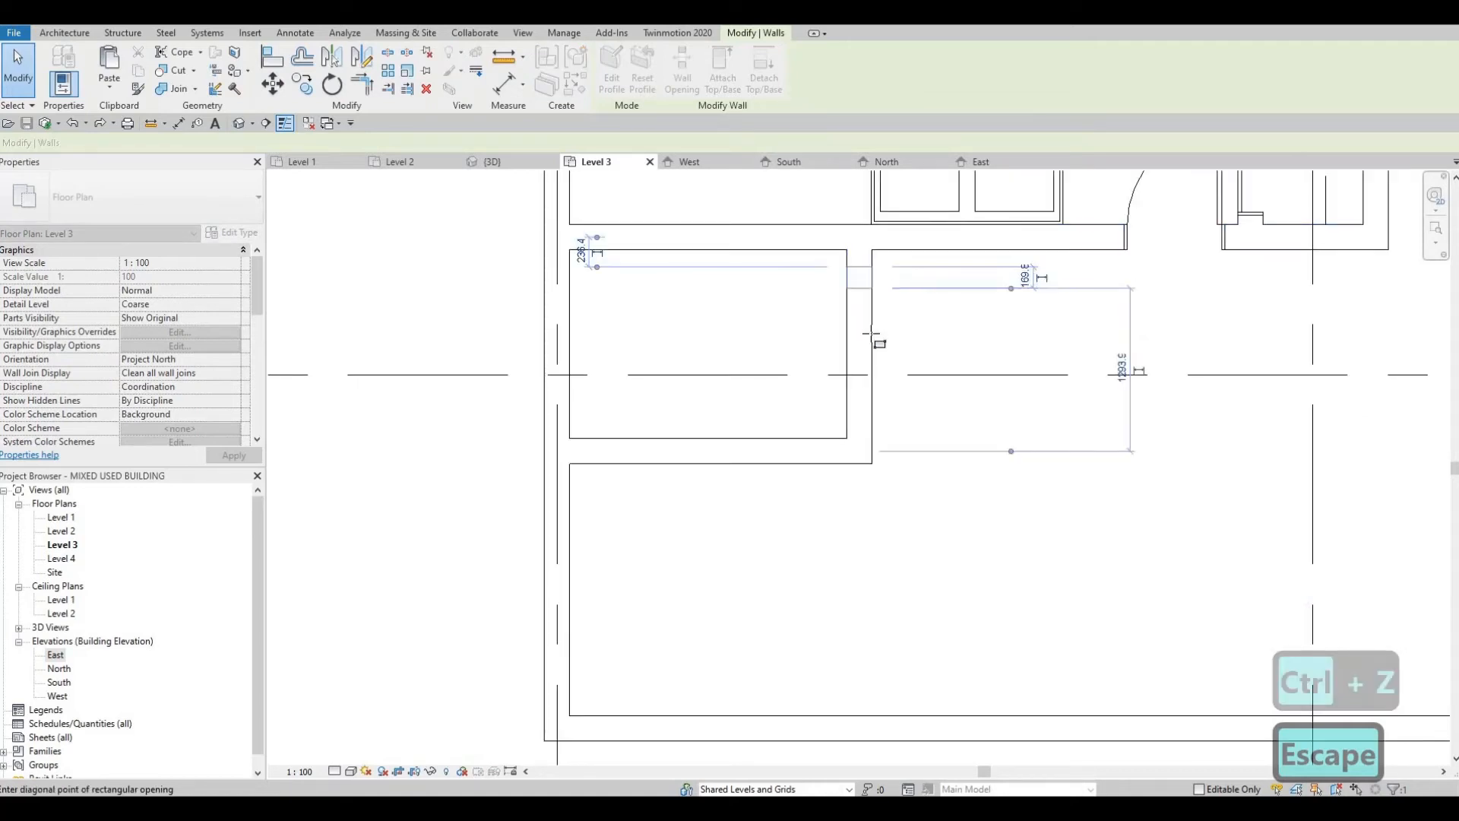
click(882, 374)
scroll(879, 325, down, 1)
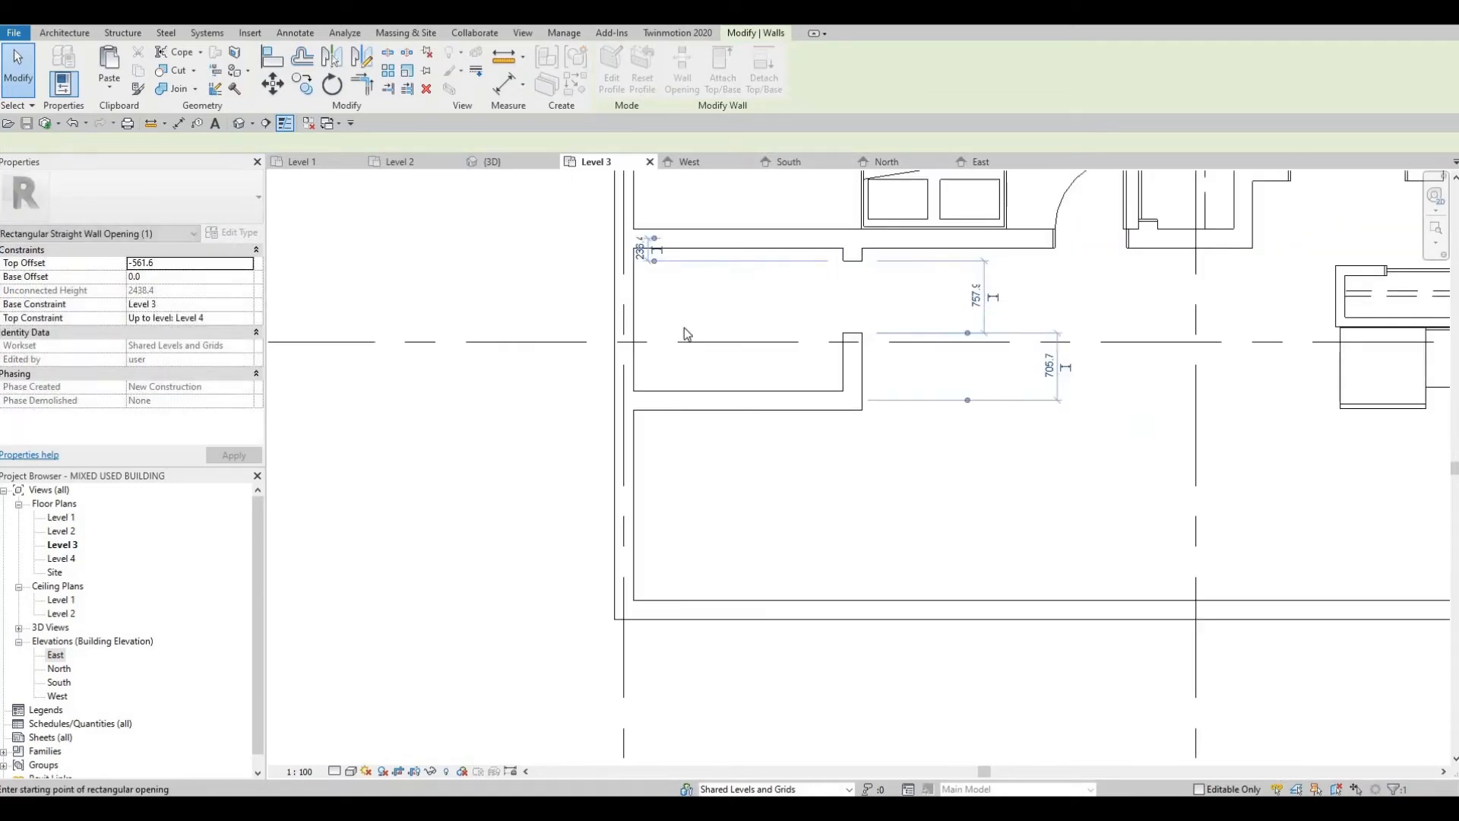
key(Escape)
key(Escape)
Step: Draw an EXTERIOR WALL 1 wall about 1200 mm inside the west exterior wall, running north-south across both west bedrooms
scroll(695, 353, down, 2)
scroll(701, 392, up, 1)
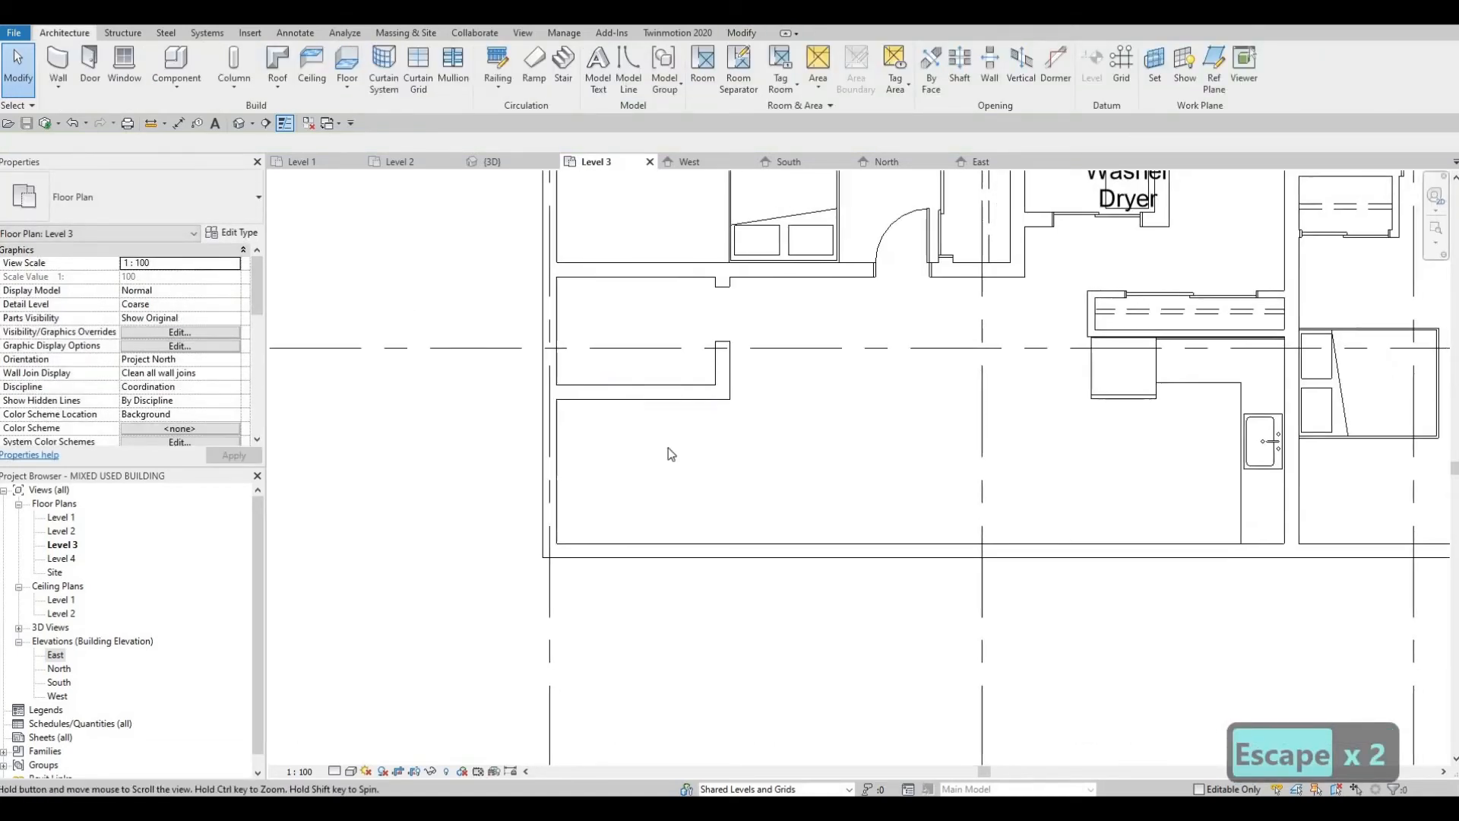
scroll(671, 454, down, 3)
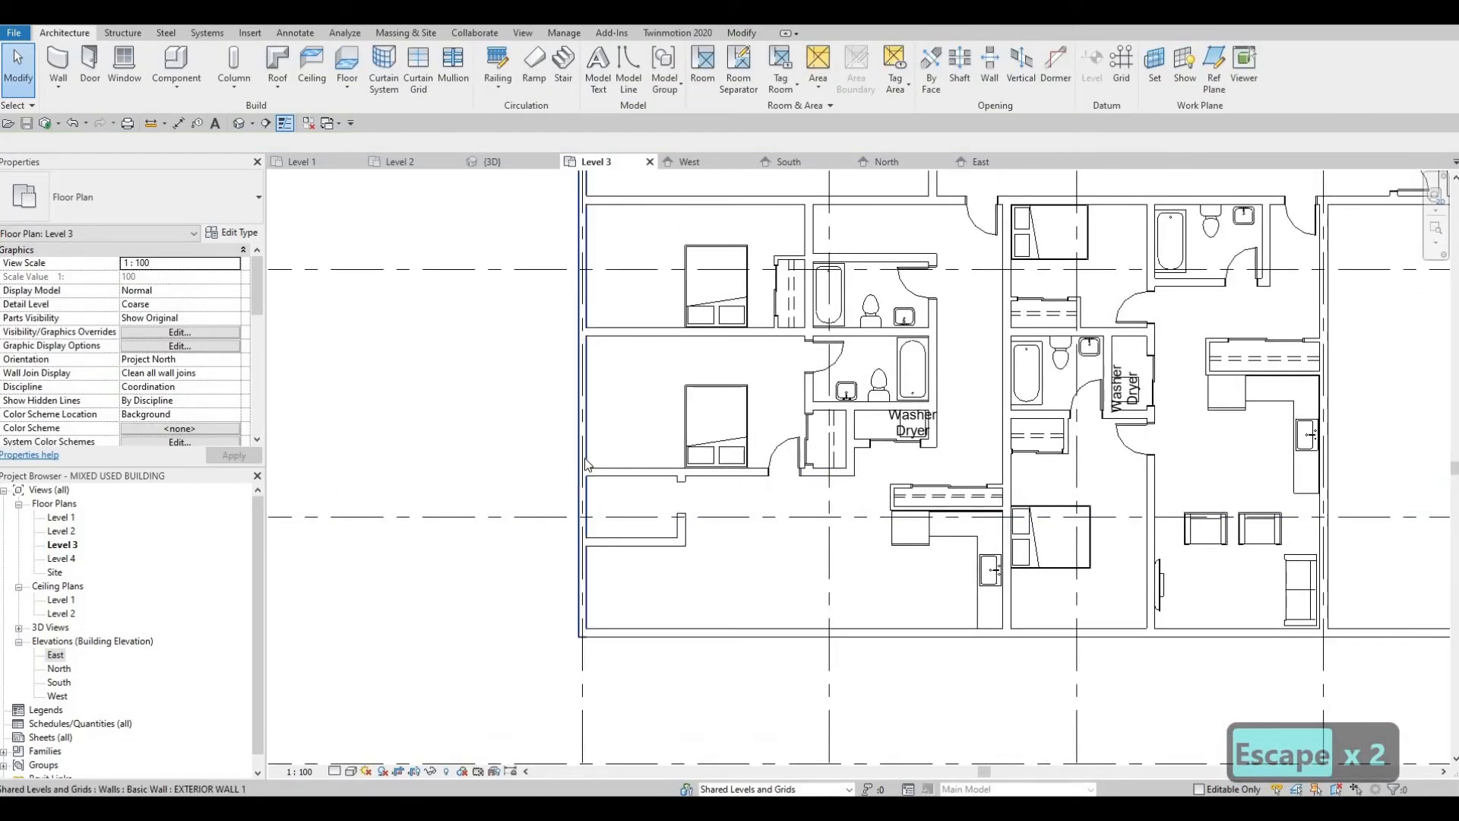
middle_drag(590, 376, 588, 456)
key(Escape)
click(582, 446)
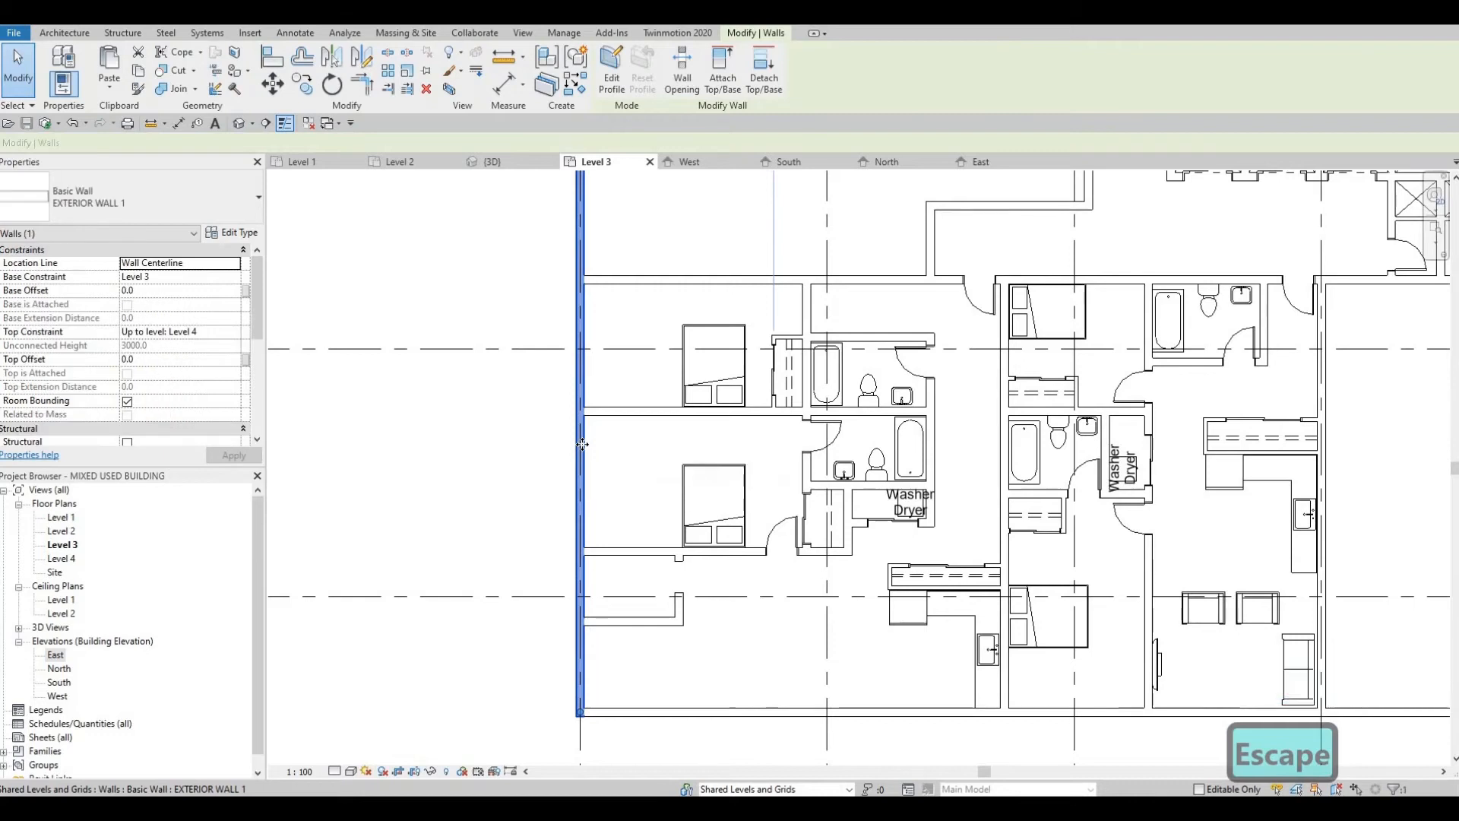
key(c)
key(s)
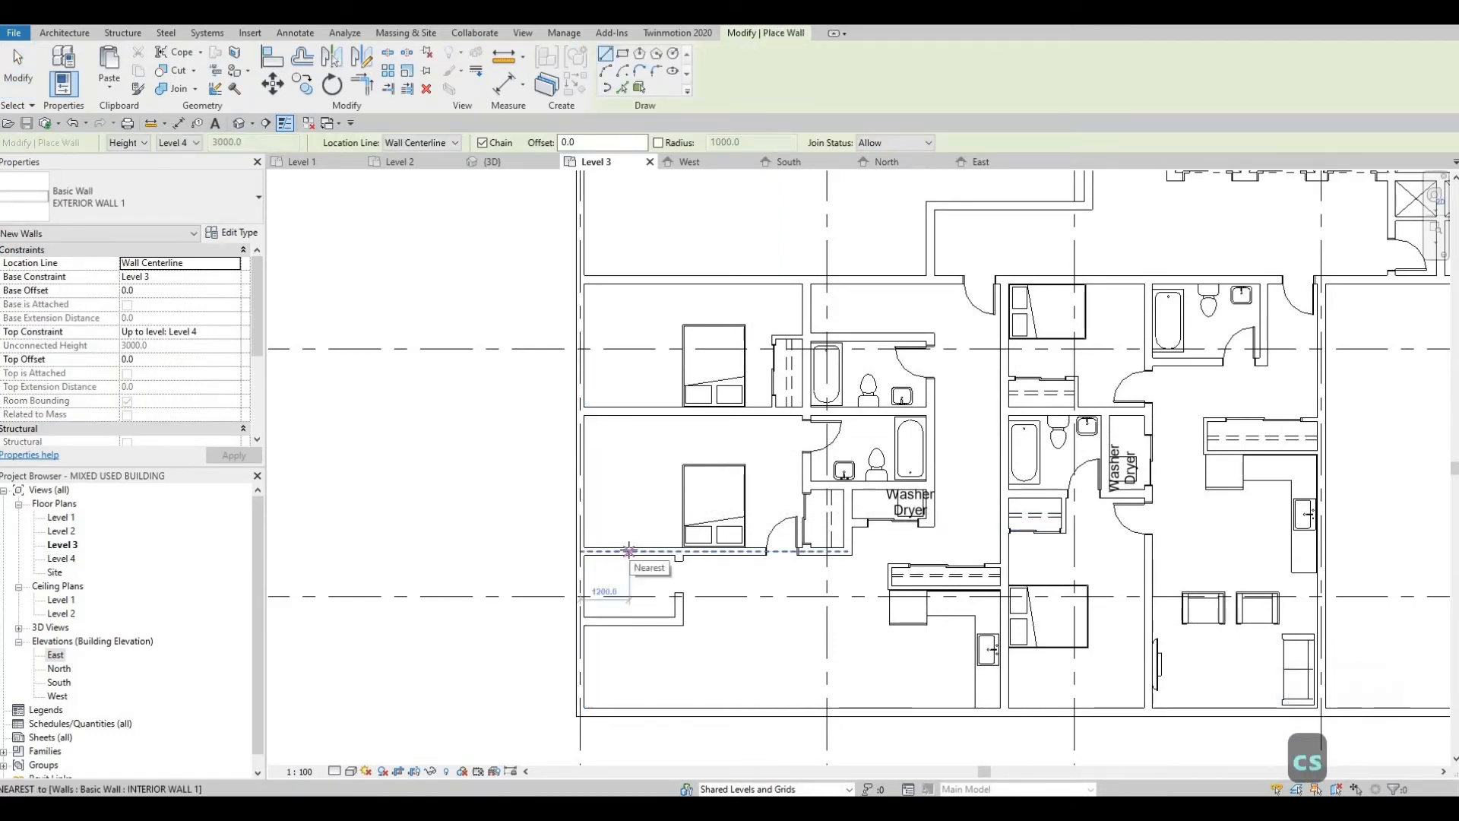
click(632, 551)
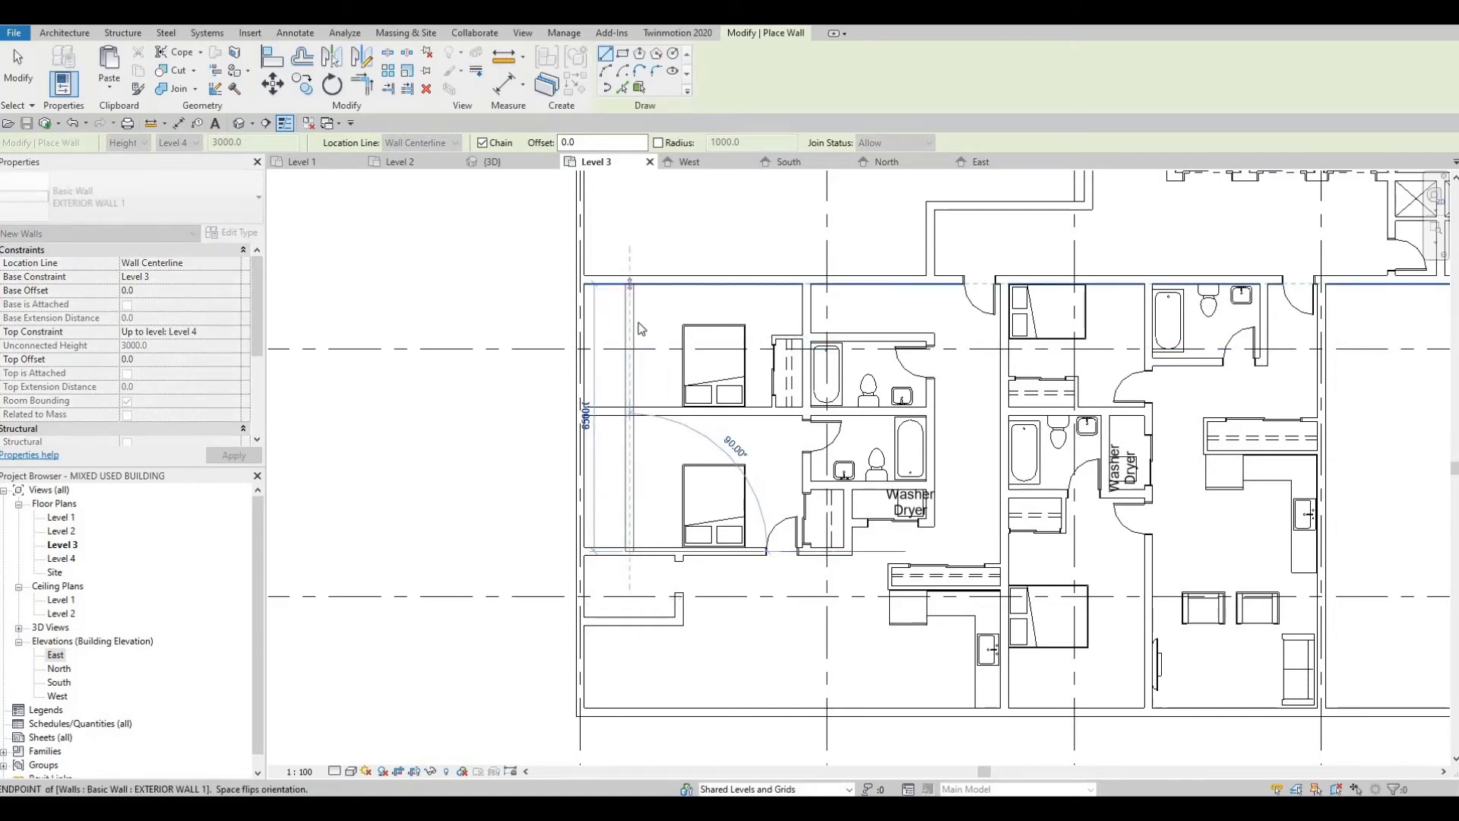
click(641, 328)
key(Escape)
key(Escape)
Step: Set the new north-south wall's distance from the west exterior wall to 1700 mm
click(629, 334)
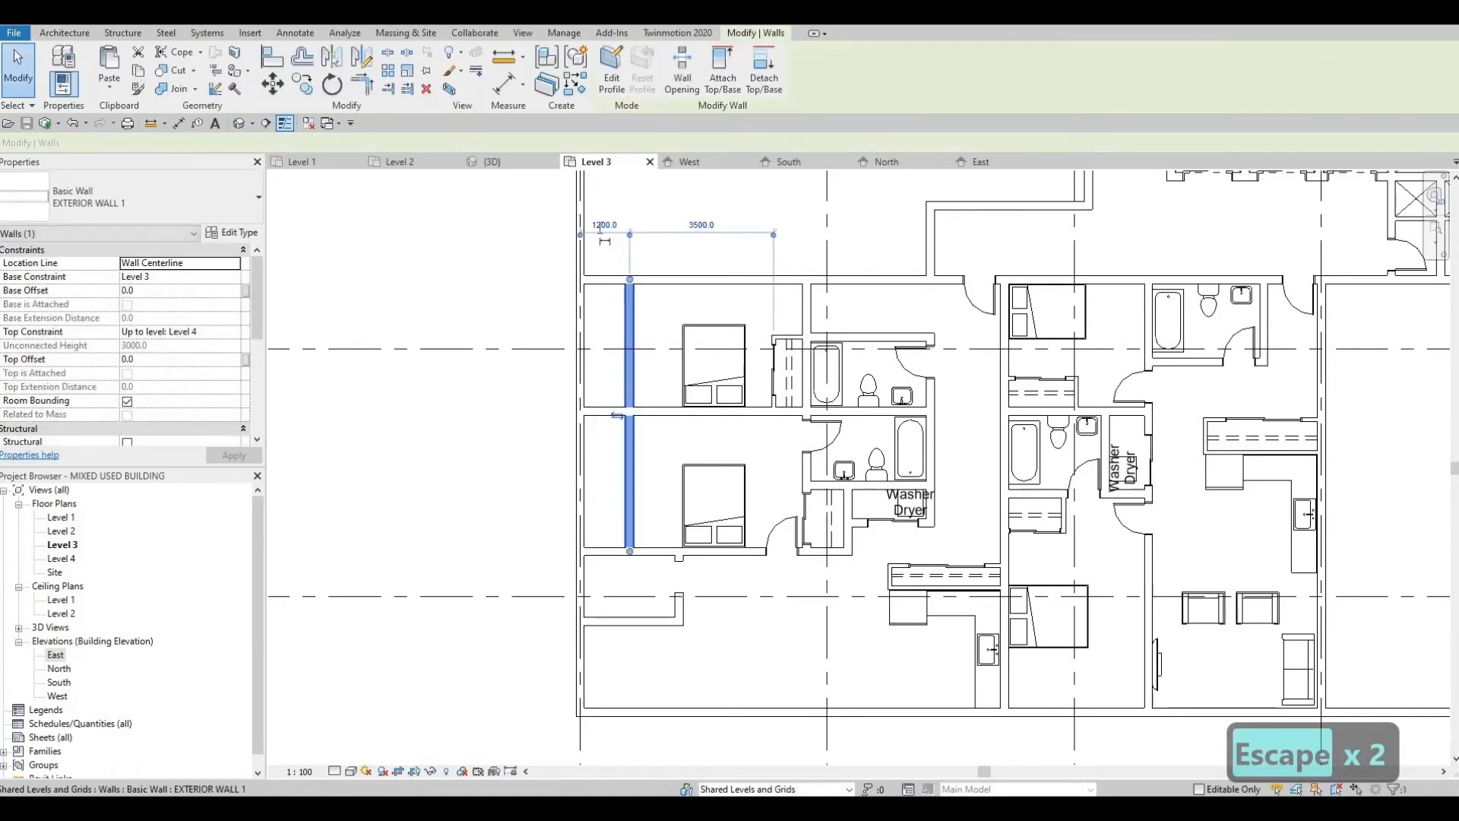
click(600, 227)
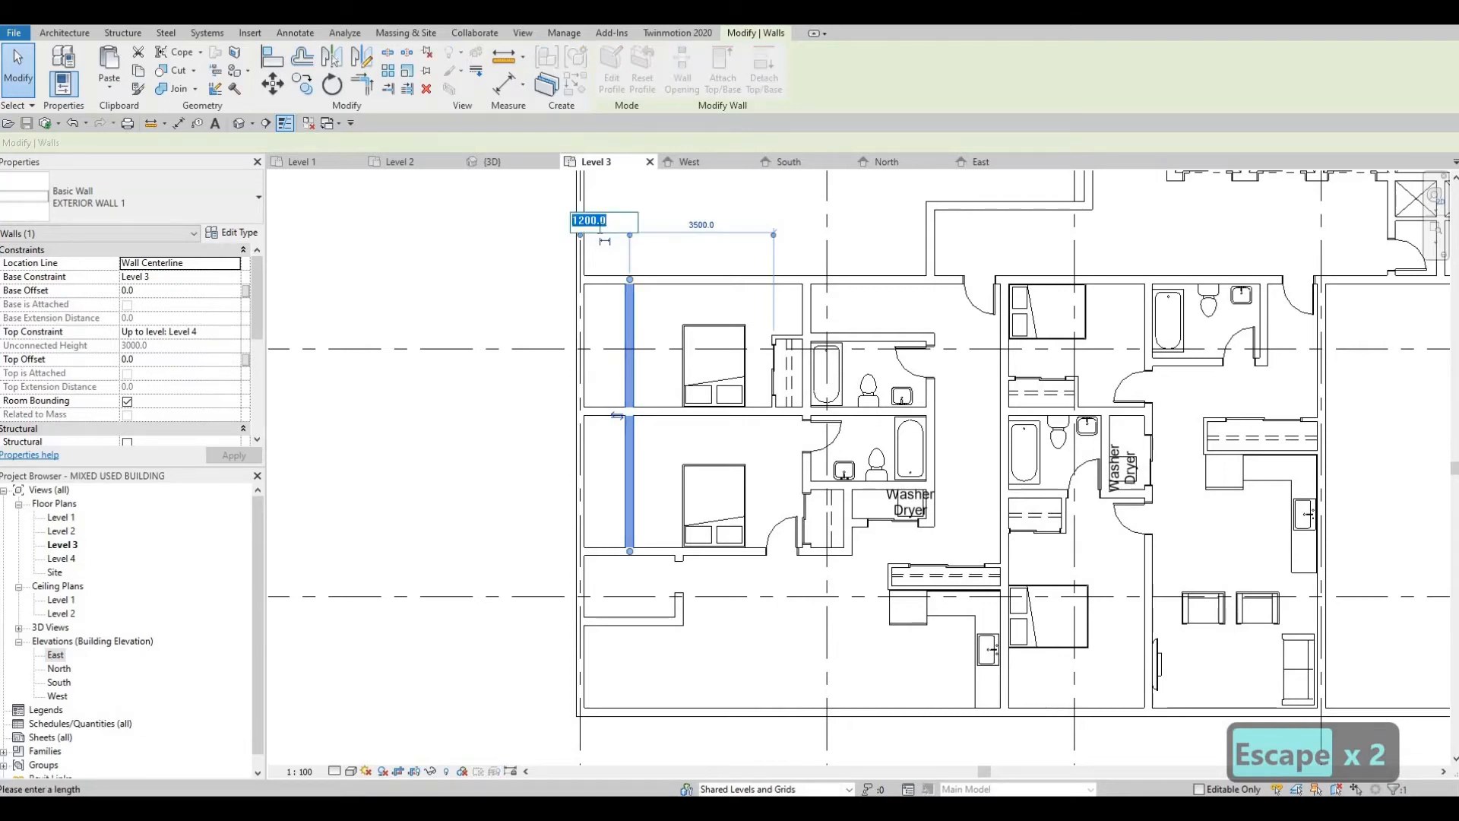
text(1)
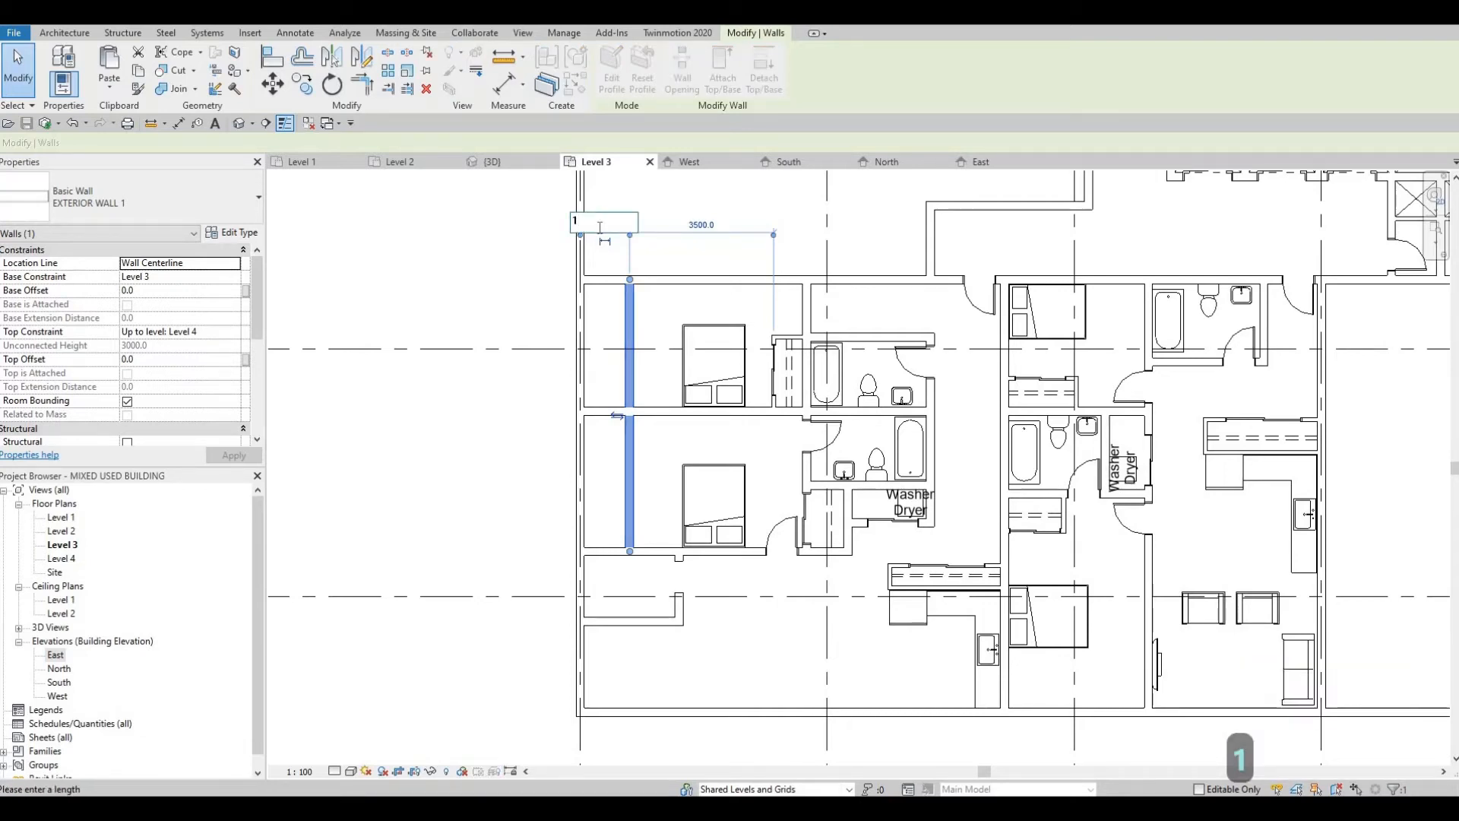
text(700)
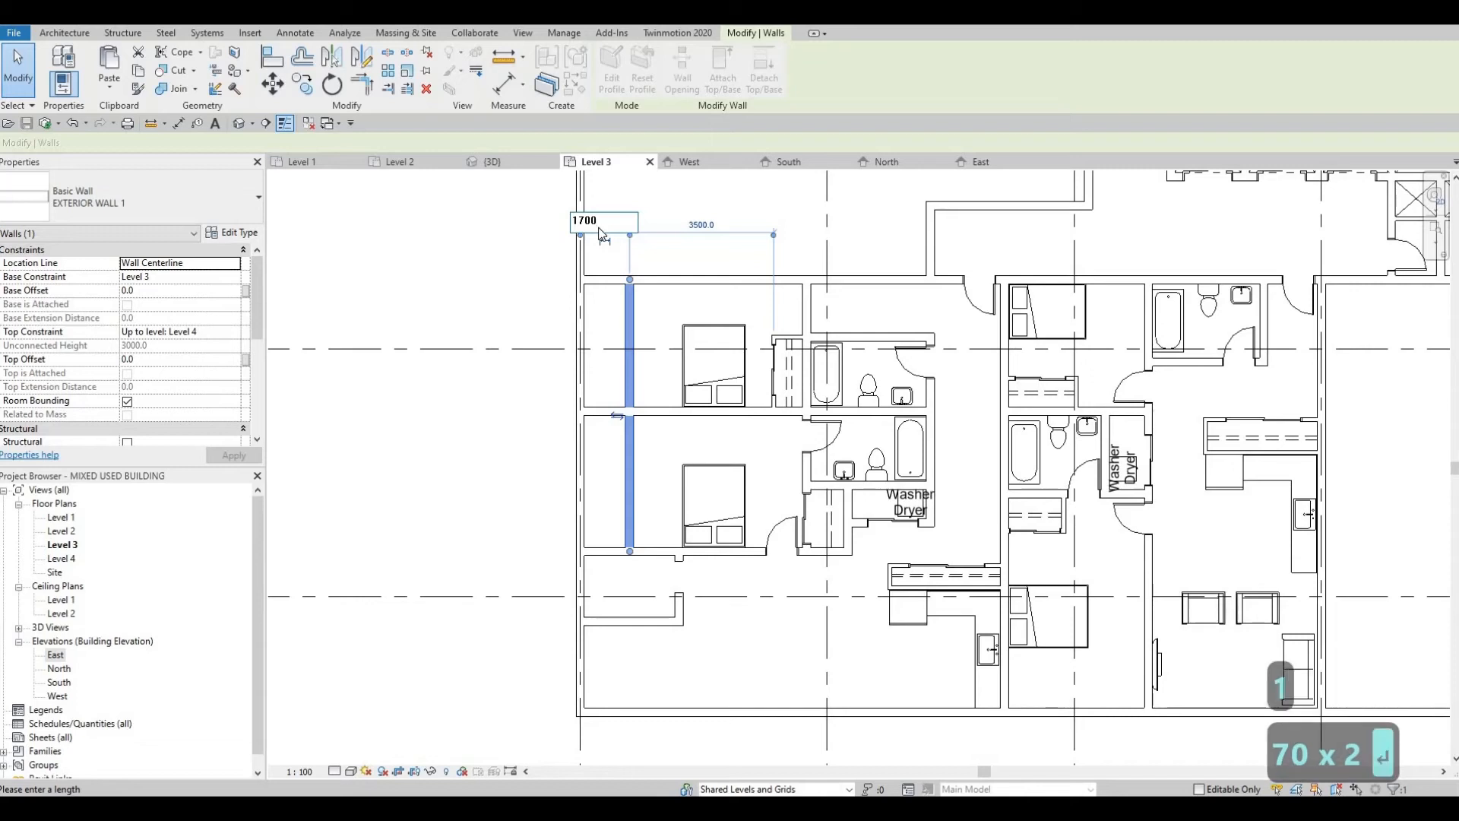
key(Return)
key(Escape)
key(Escape)
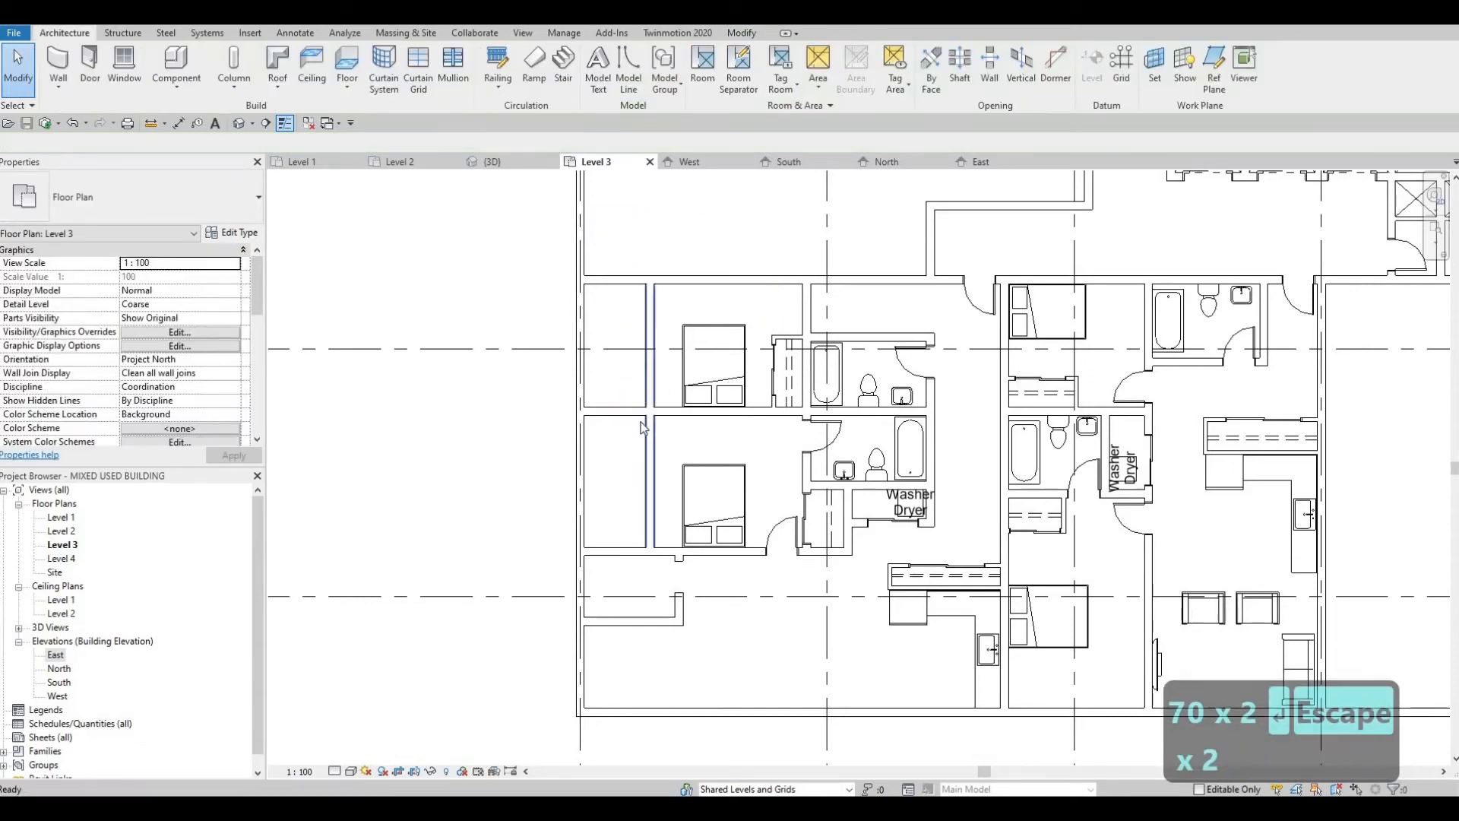
Step: Split the west exterior wall at two points alongside the bedrooms and delete the segment between them
scroll(641, 427, up, 3)
key(Escape)
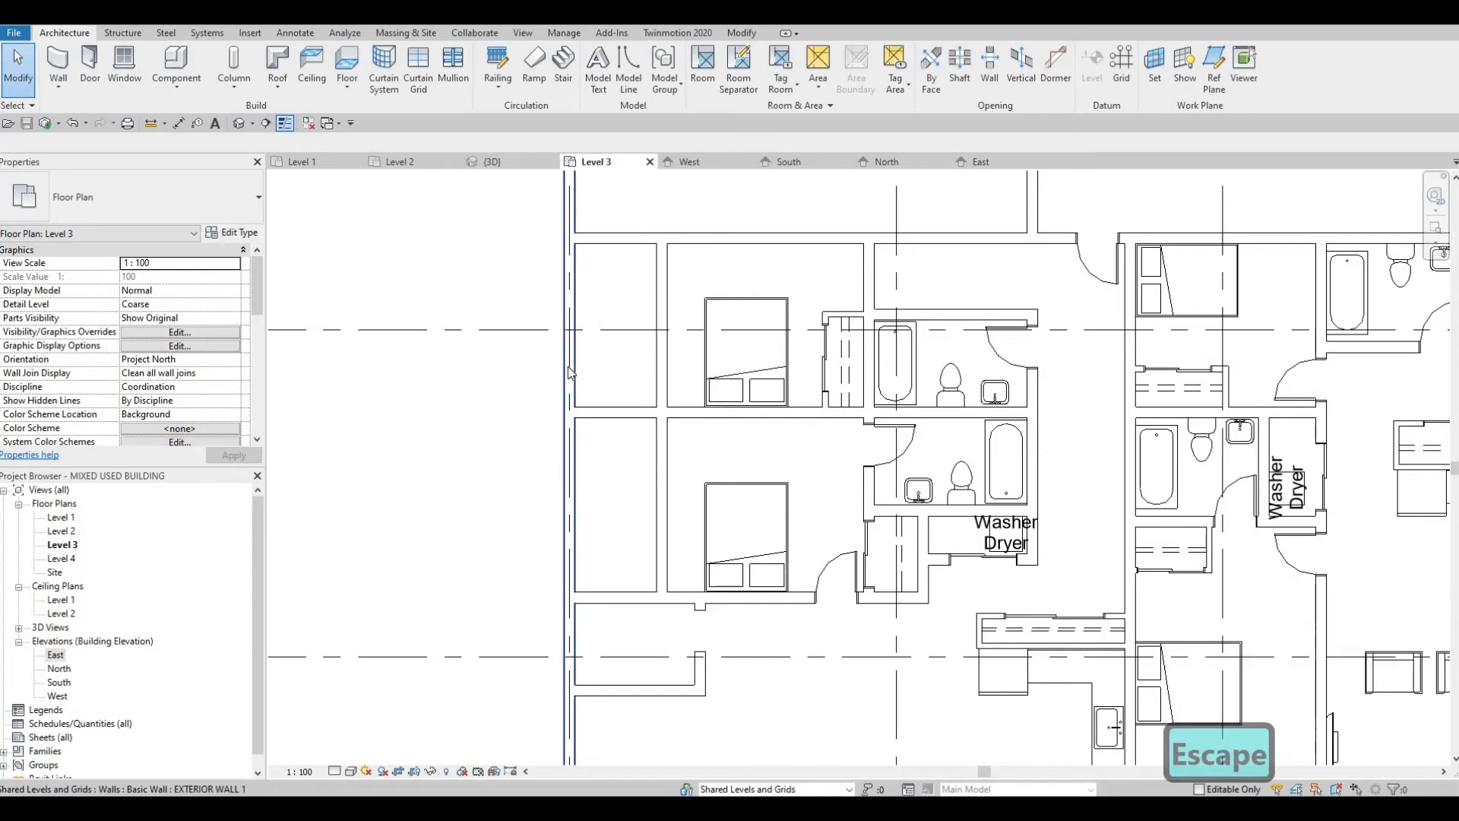
key(s)
key(l)
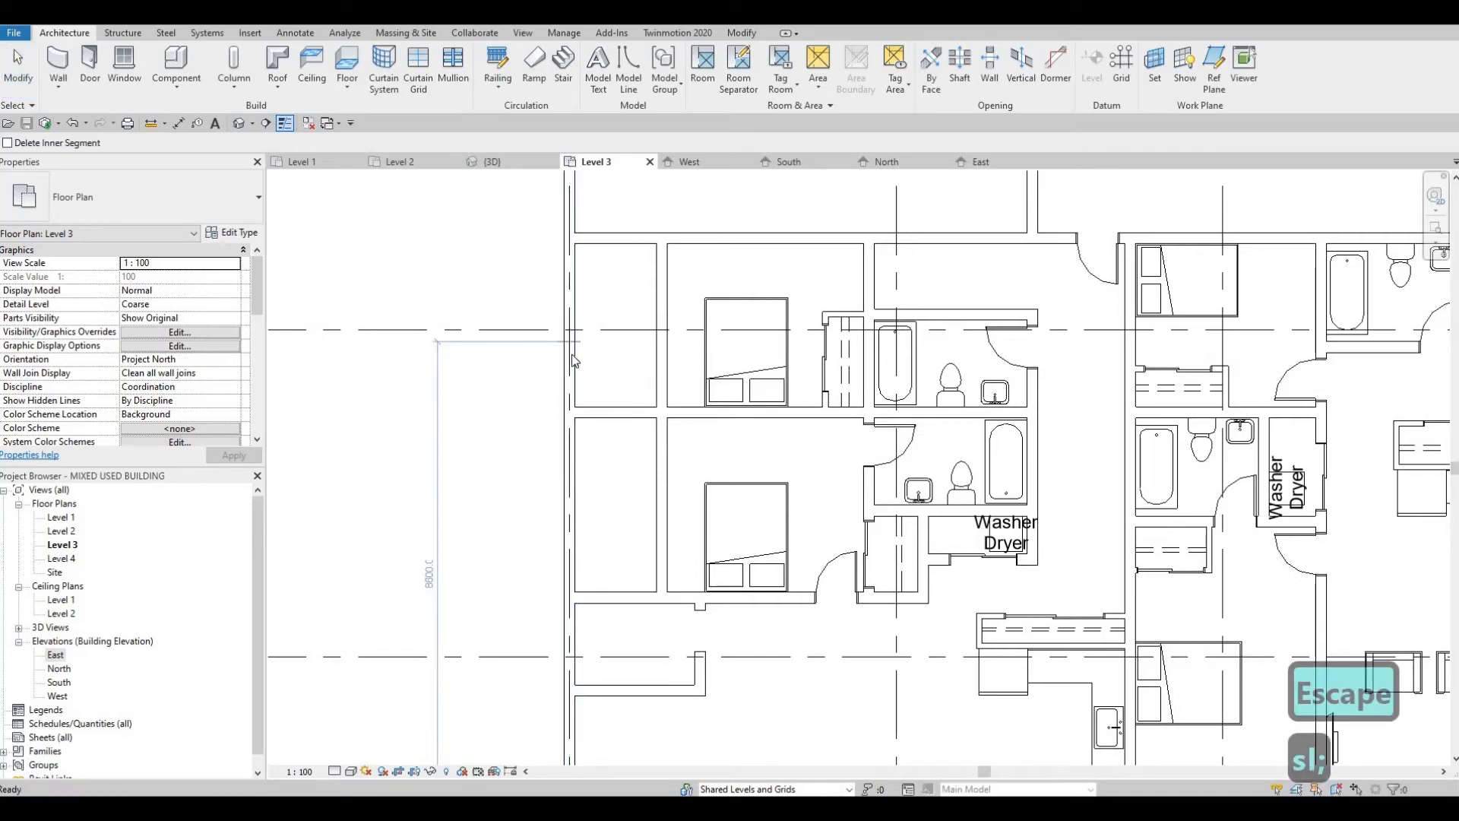
key(Escape)
key(Escape)
key(l)
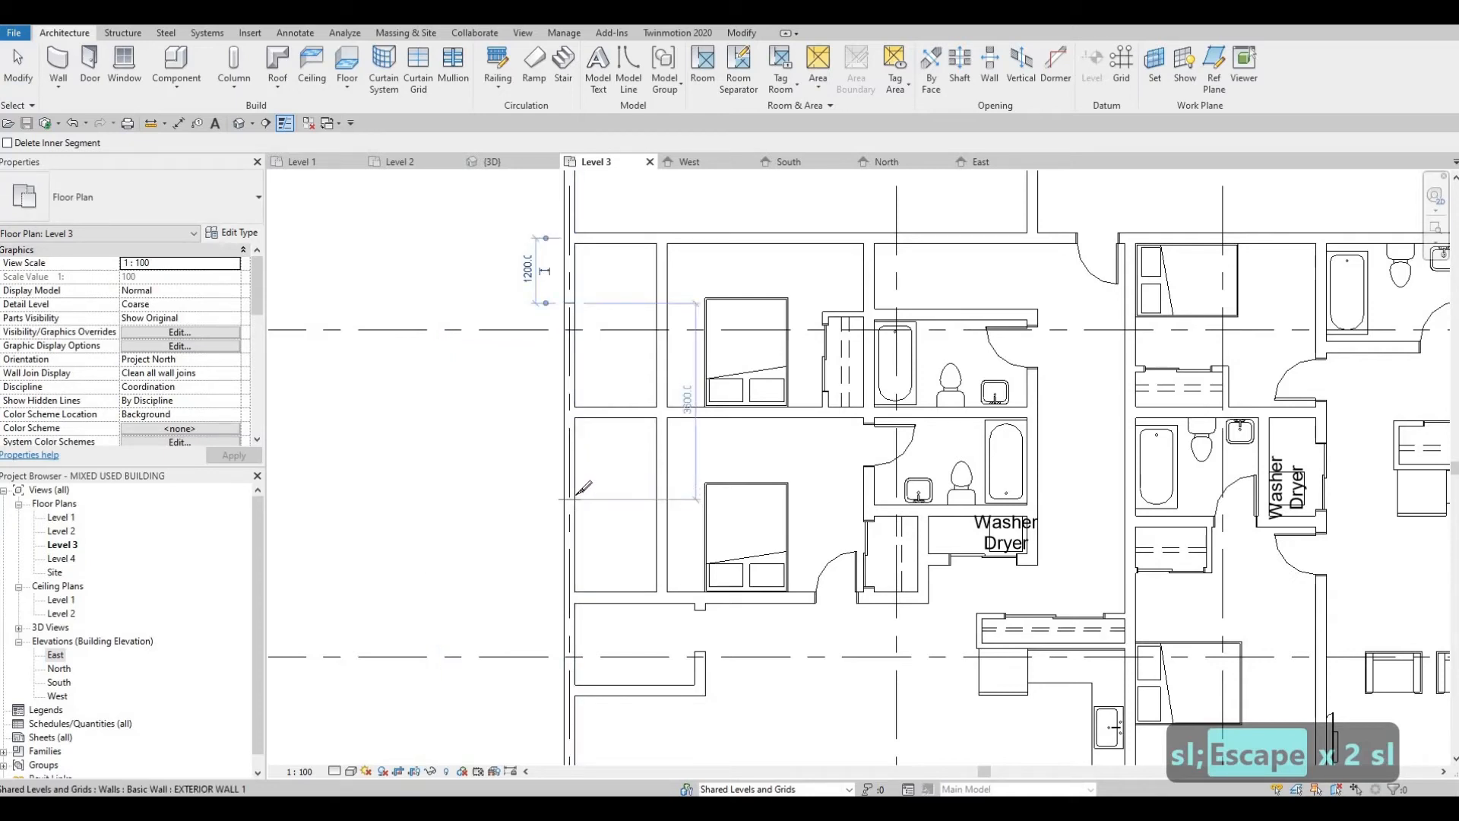
key(Escape)
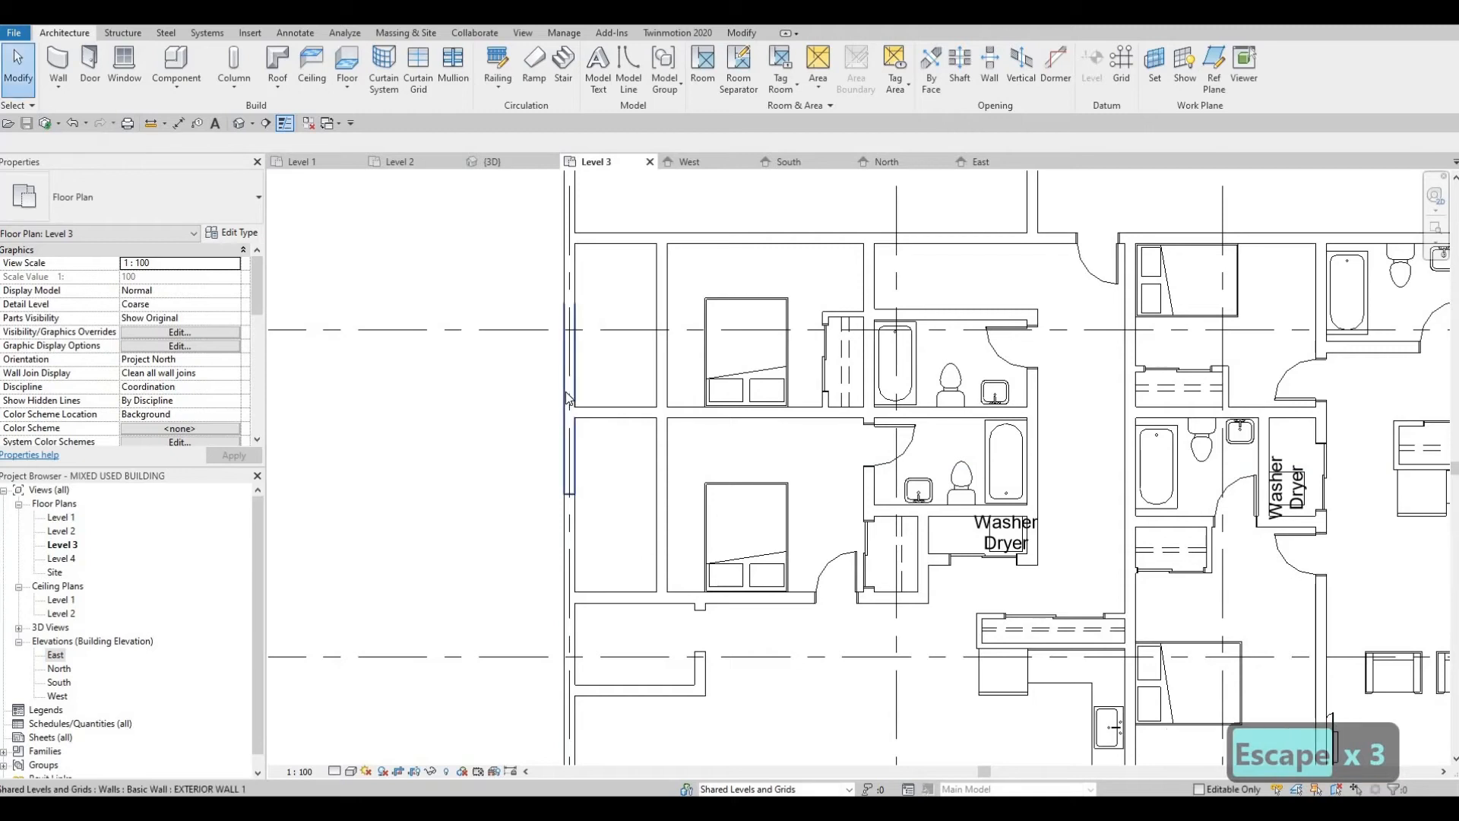
click(565, 390)
key(Delete)
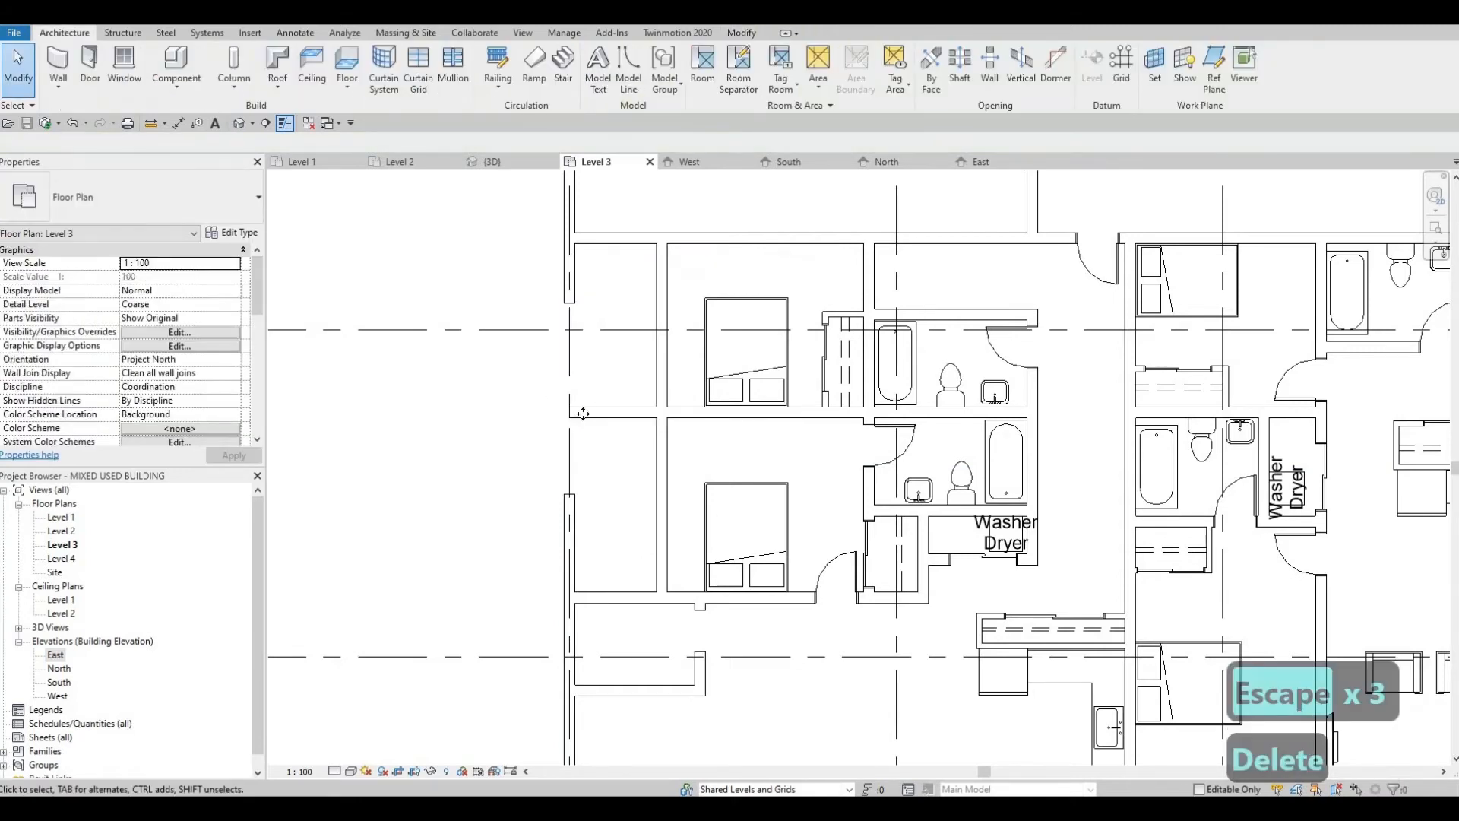
Step: Shorten the partition between the two west bedrooms so it ends at the new north-south wall
click(574, 412)
key(Delete)
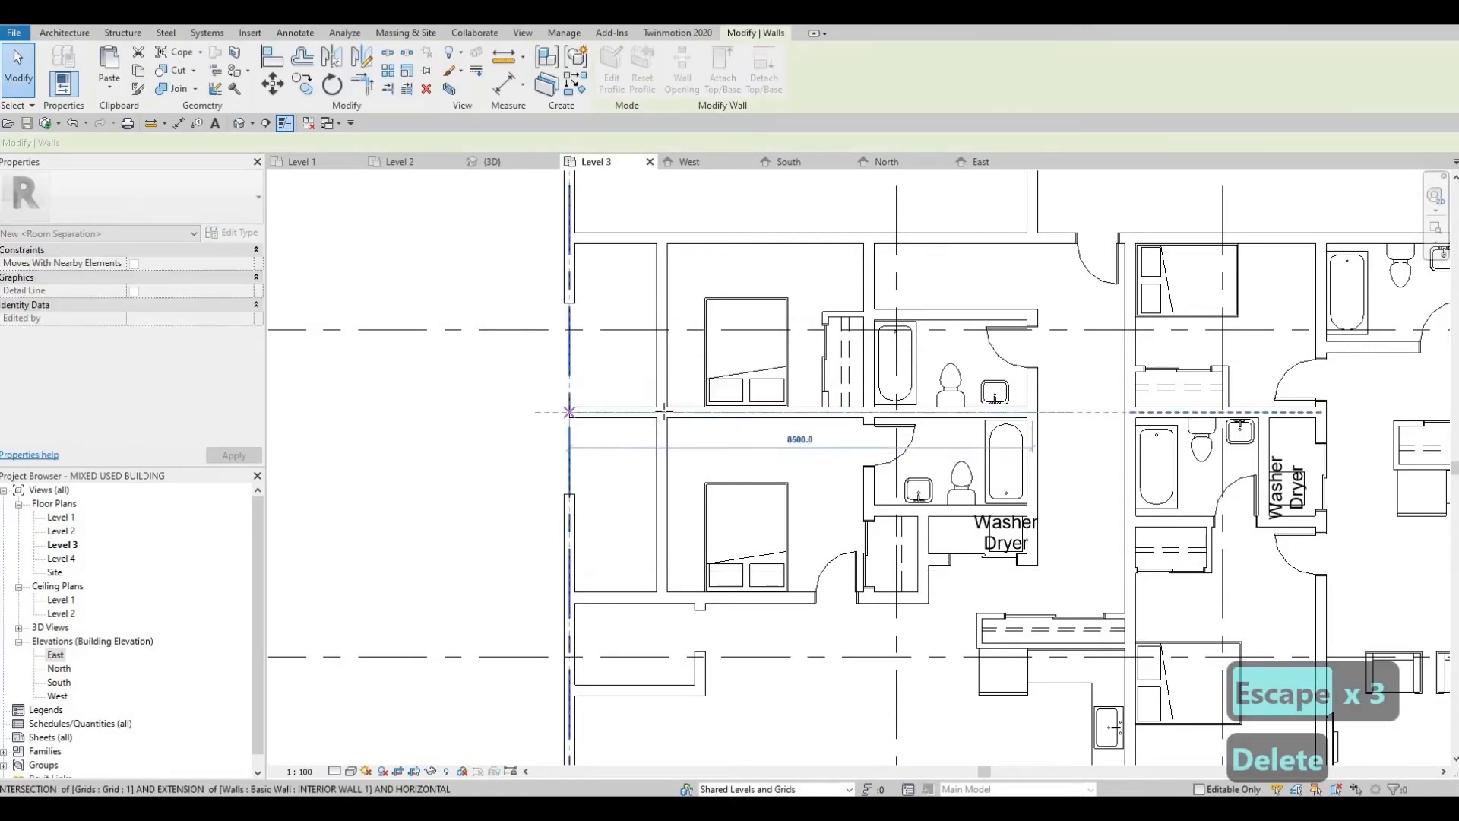
key(Escape)
key(Escape)
Step: Pull the two remaining west exterior wall ends back to the corridor-side wall and the south bedroom wall
click(567, 297)
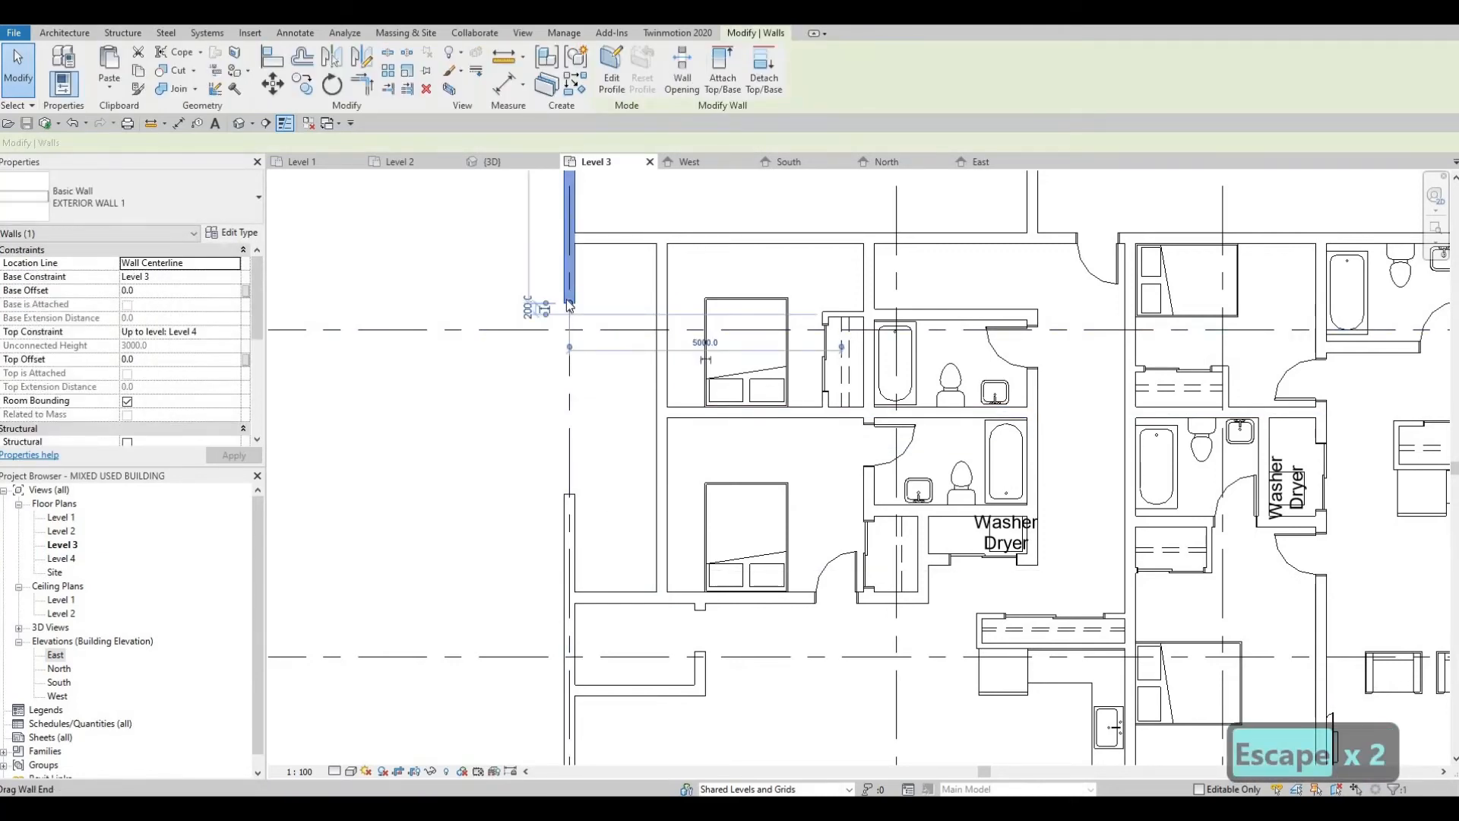
drag(575, 249, 570, 243)
key(Escape)
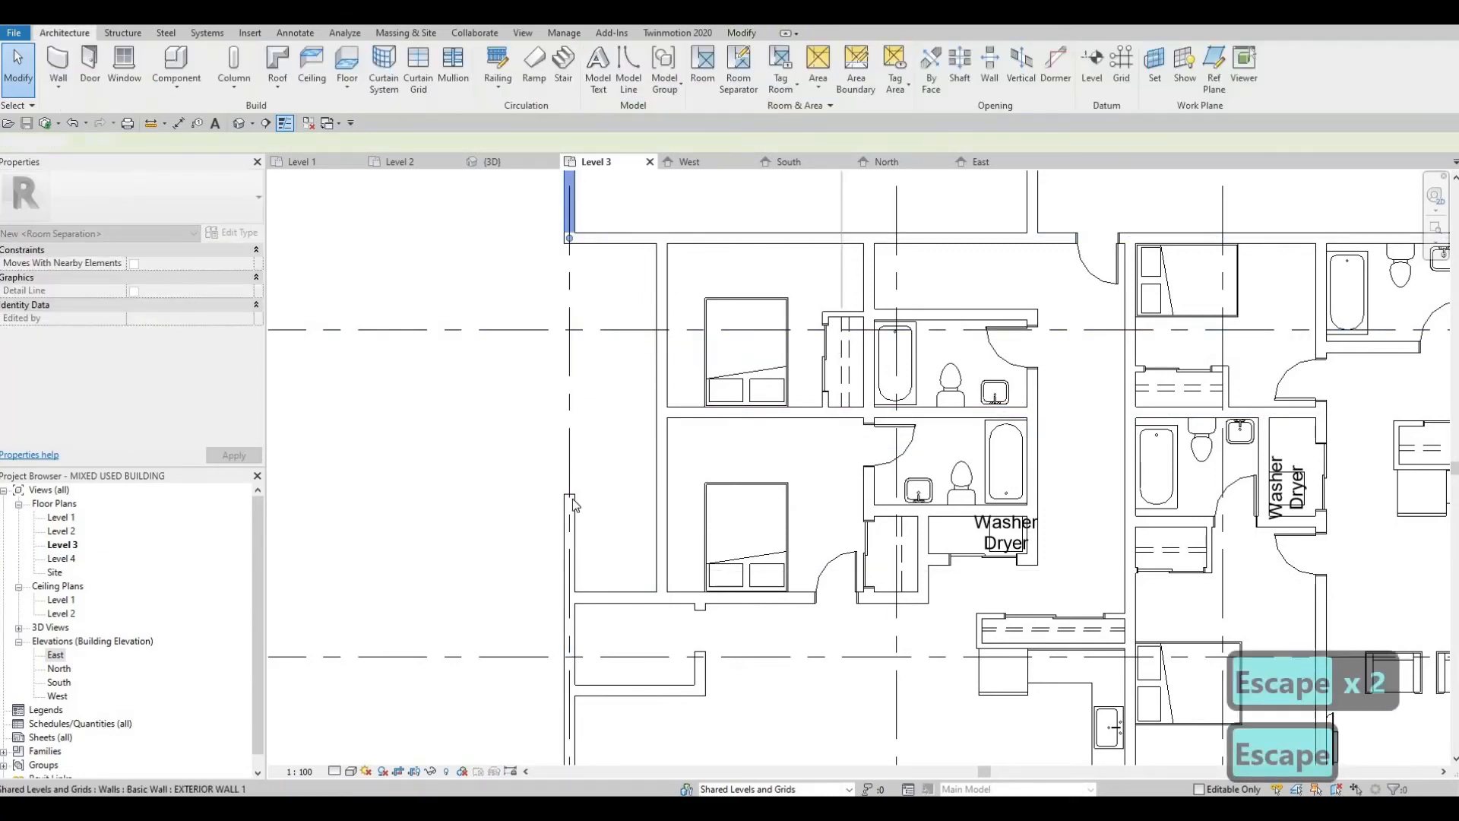
click(570, 565)
drag(570, 494, 570, 598)
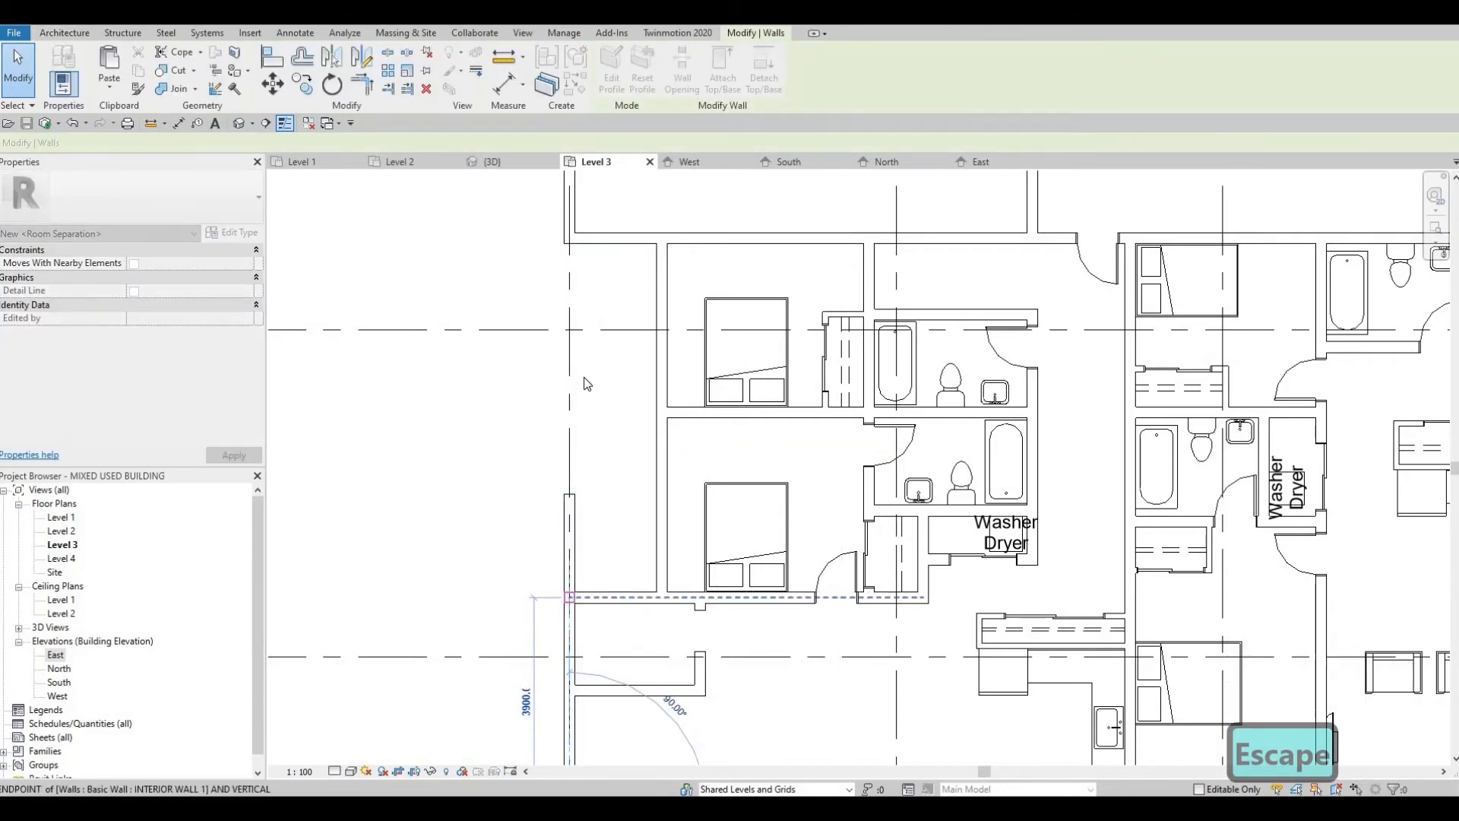
key(Escape)
Step: Examine the recessed west edge and the layout of the two adjoining units
scroll(650, 589, up, 1)
middle_drag(650, 589, 587, 320)
scroll(587, 320, down, 2)
middle_drag(686, 508, 681, 618)
middle_drag(540, 376, 469, 407)
scroll(538, 443, up, 1)
scroll(463, 411, down, 2)
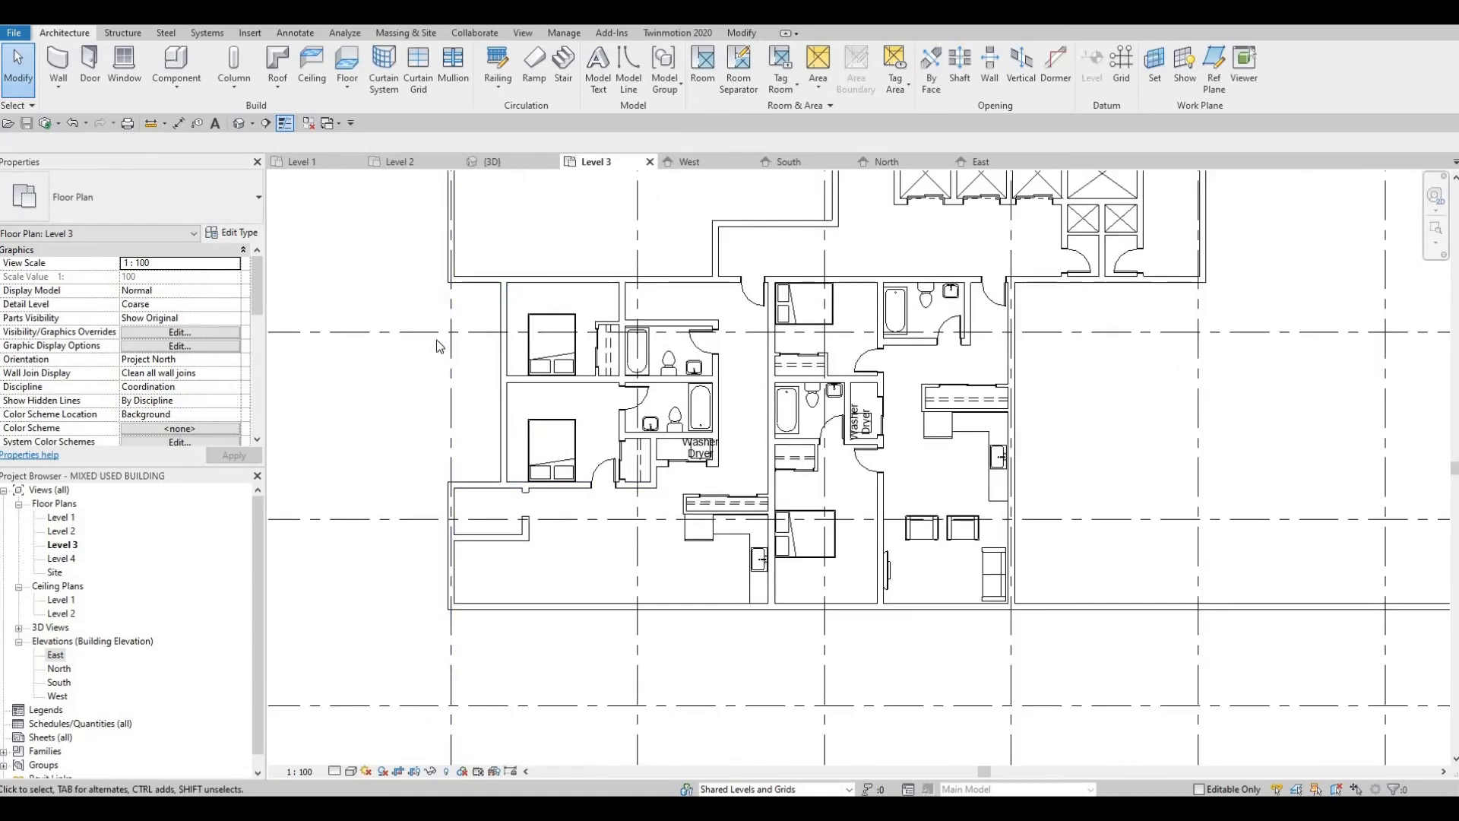
middle_drag(655, 573, 655, 613)
middle_drag(820, 595, 793, 543)
Step: Nudge the queen bed in the furnished unit's south bedroom northward
scroll(793, 543, up, 2)
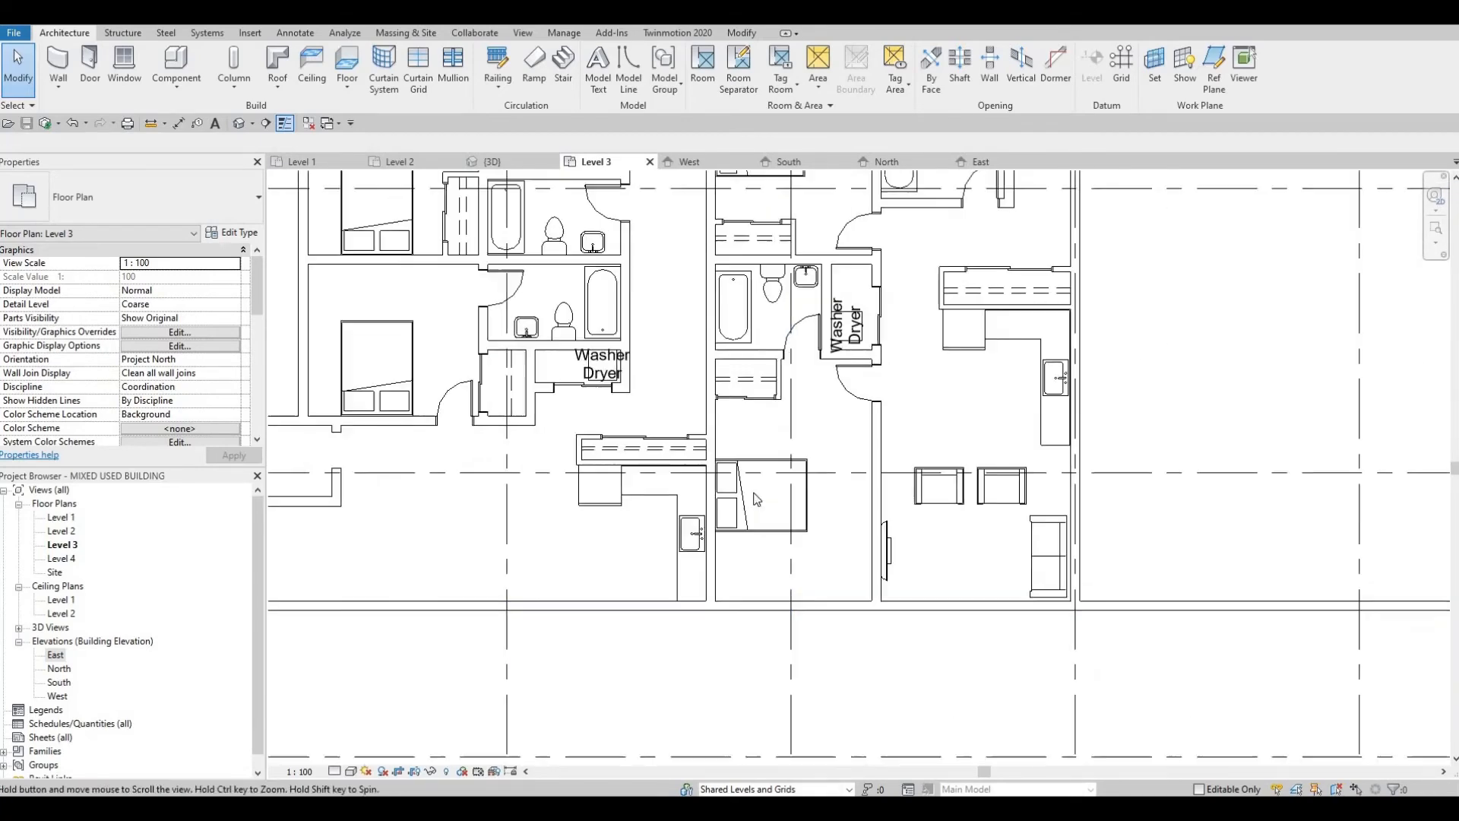
key(Escape)
key(Escape)
click(756, 501)
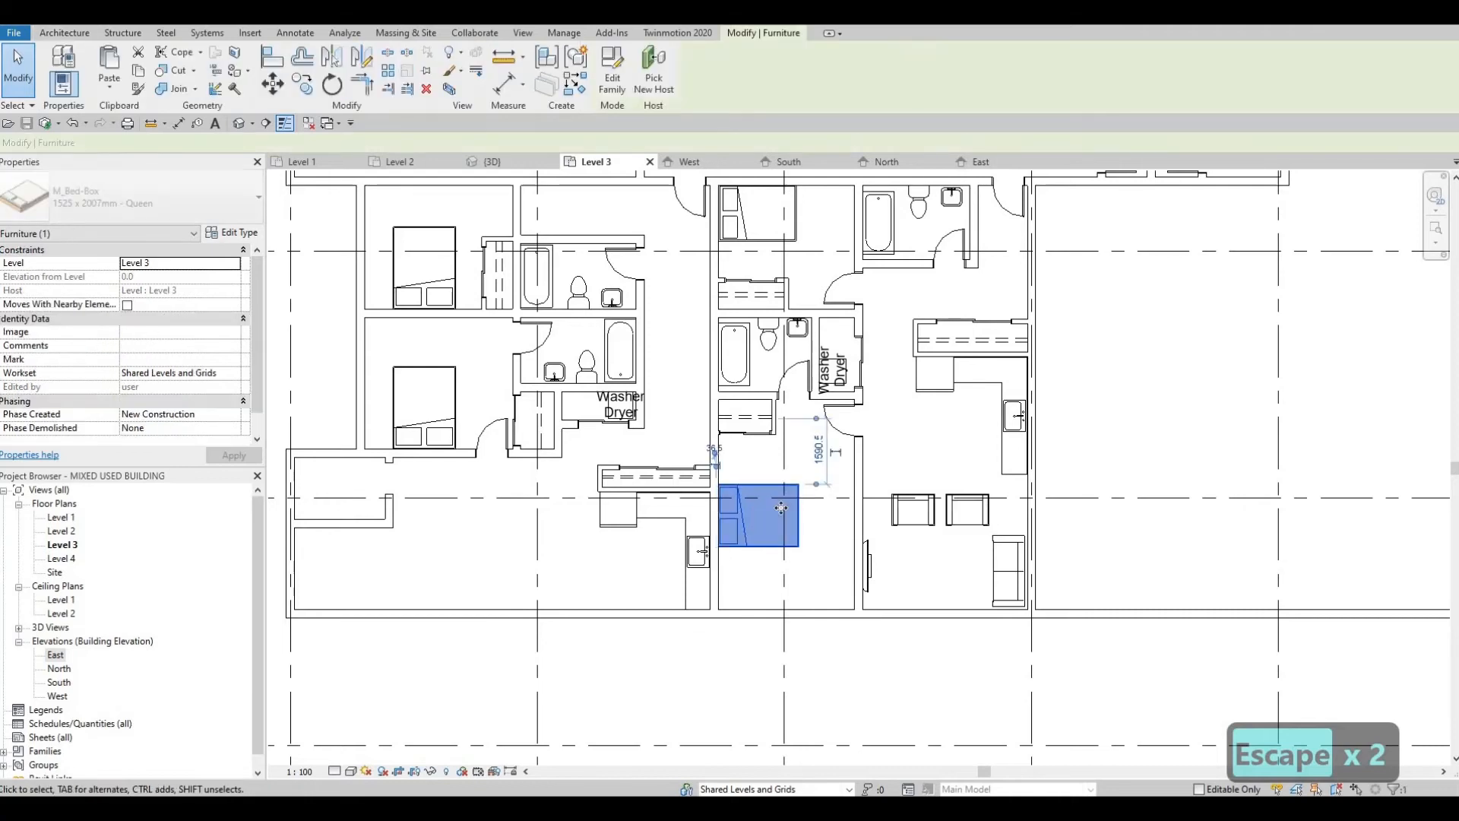
key(Up)
key(Up)
key(Up)
key(Up)
key(Up)
key(Up)
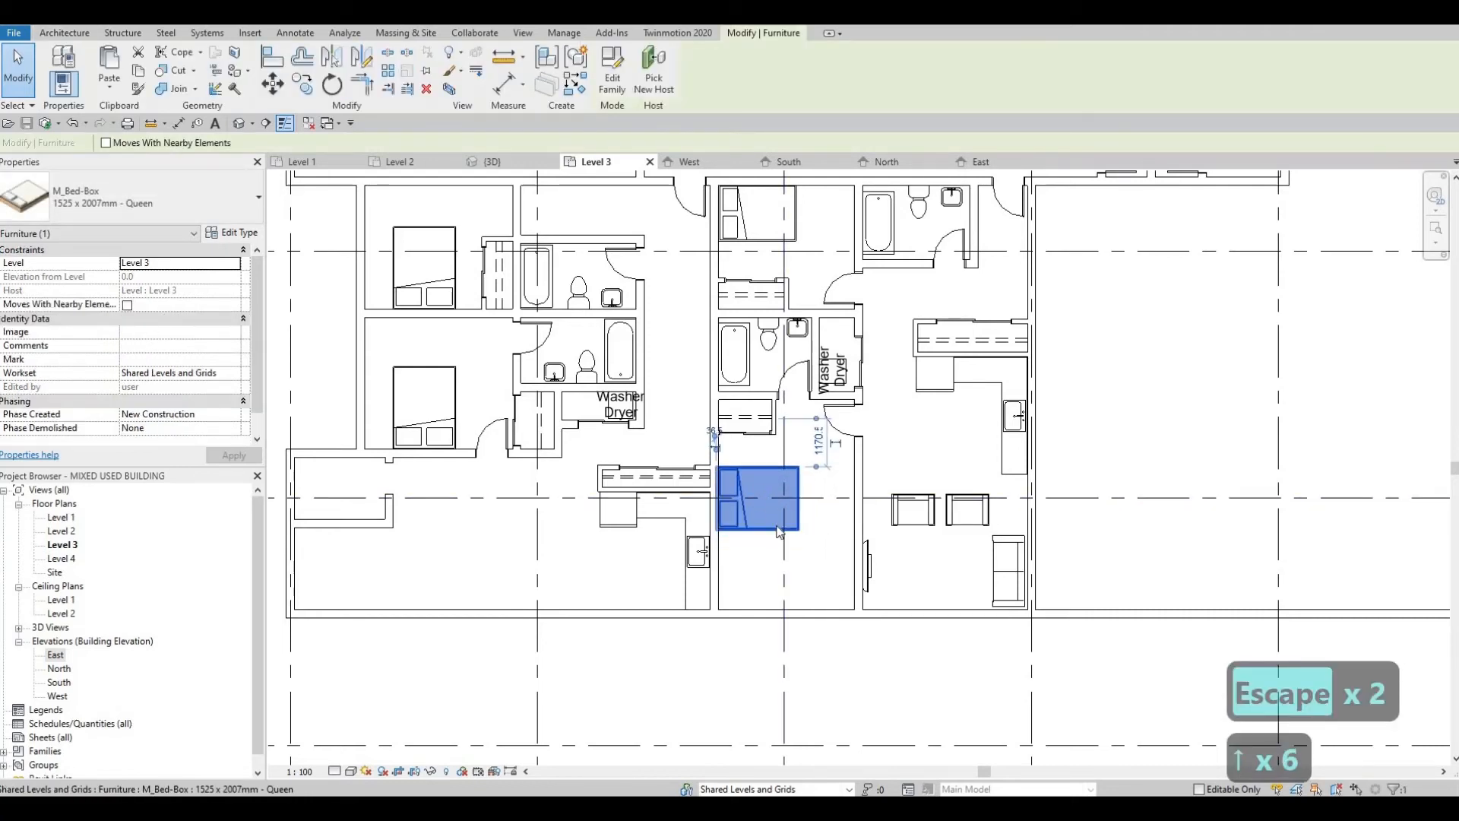
key(Up)
key(Up)
key(Down)
key(Escape)
key(Escape)
key(Escape)
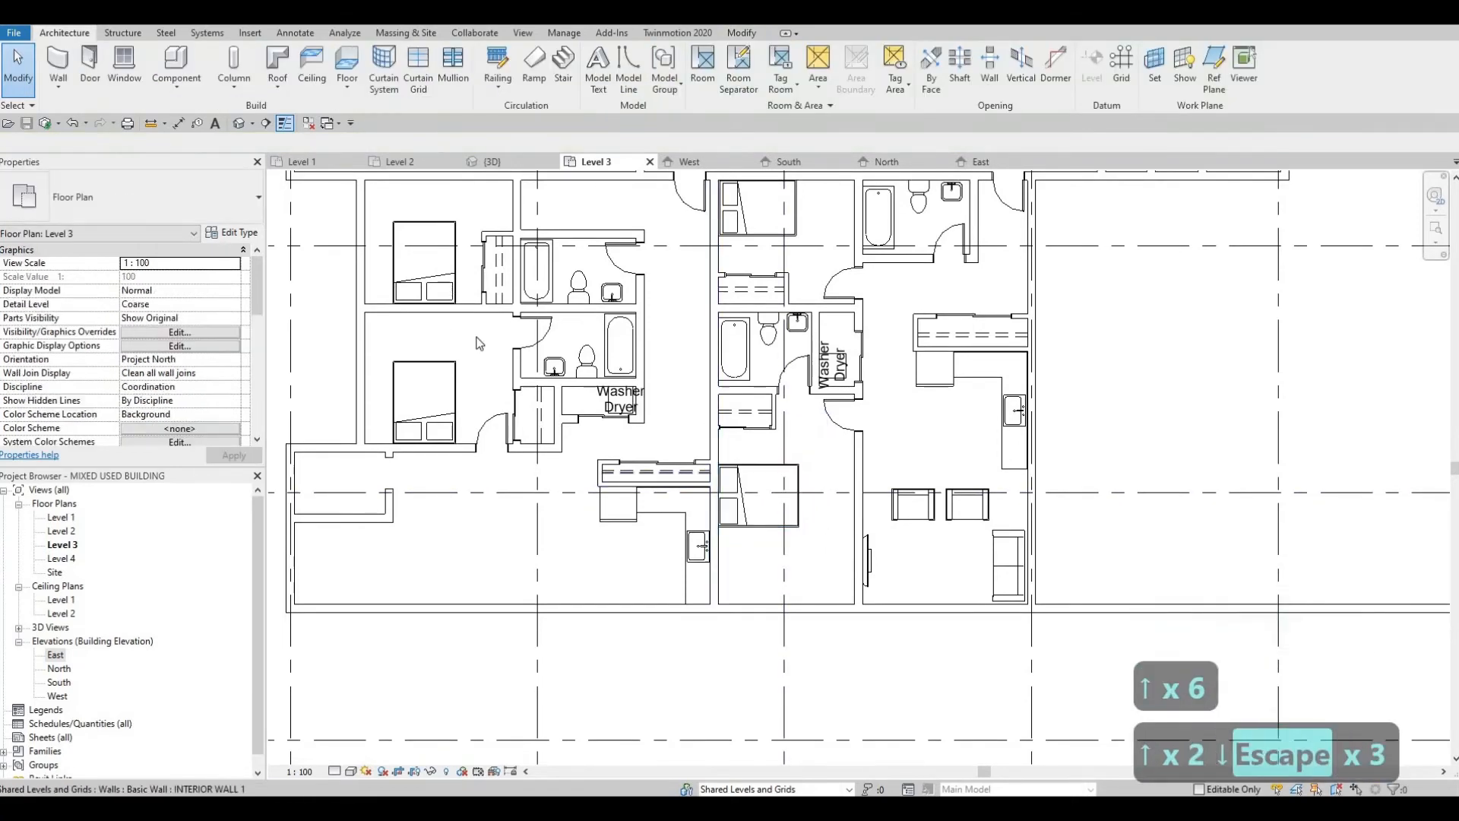
Step: Draw an EXTERIOR WALL 1 wall across the furnished unit's south bedroom, about 1200 mm from the south exterior wall
middle_drag(371, 297, 439, 303)
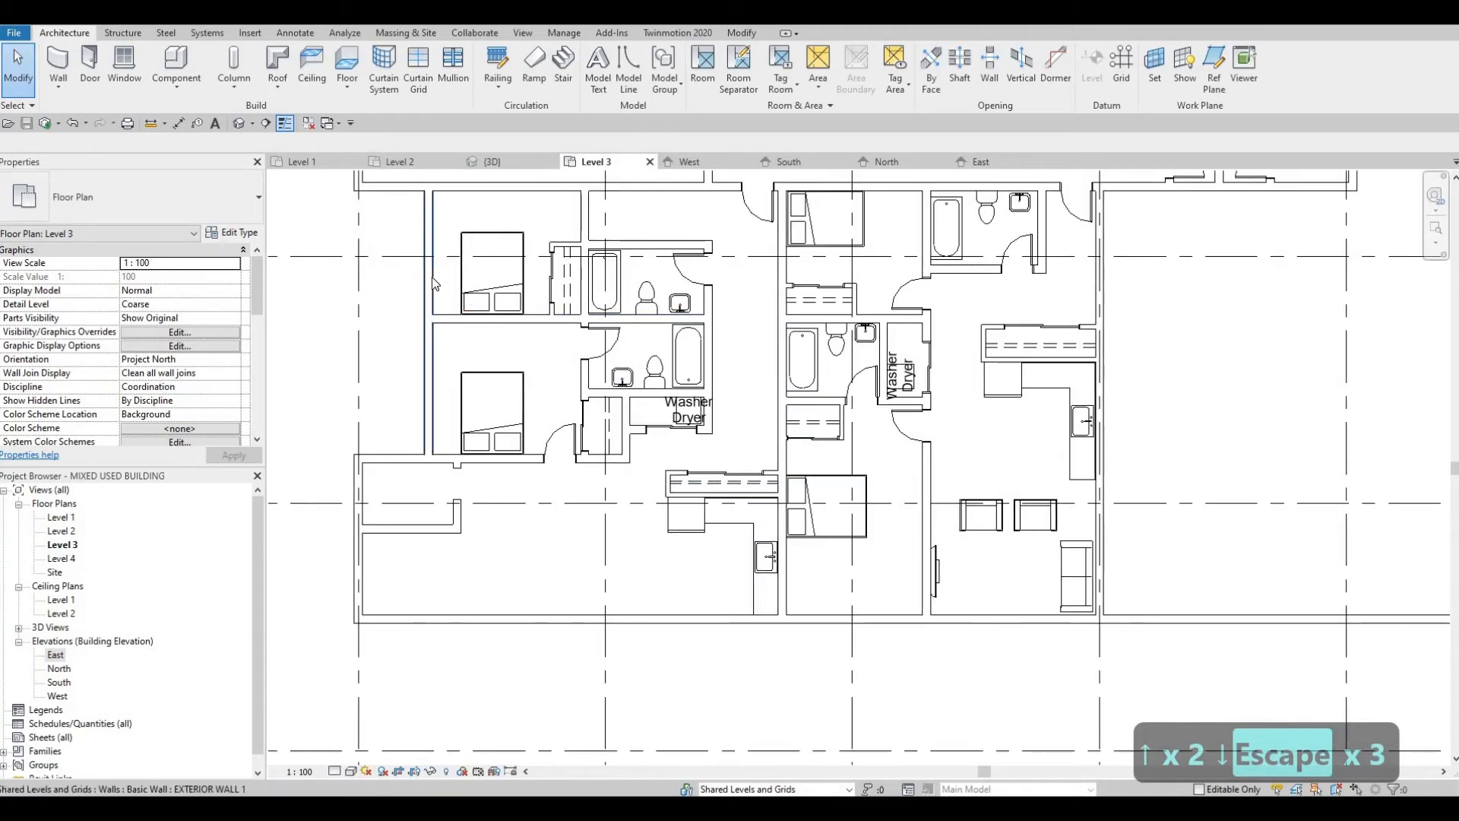
click(472, 338)
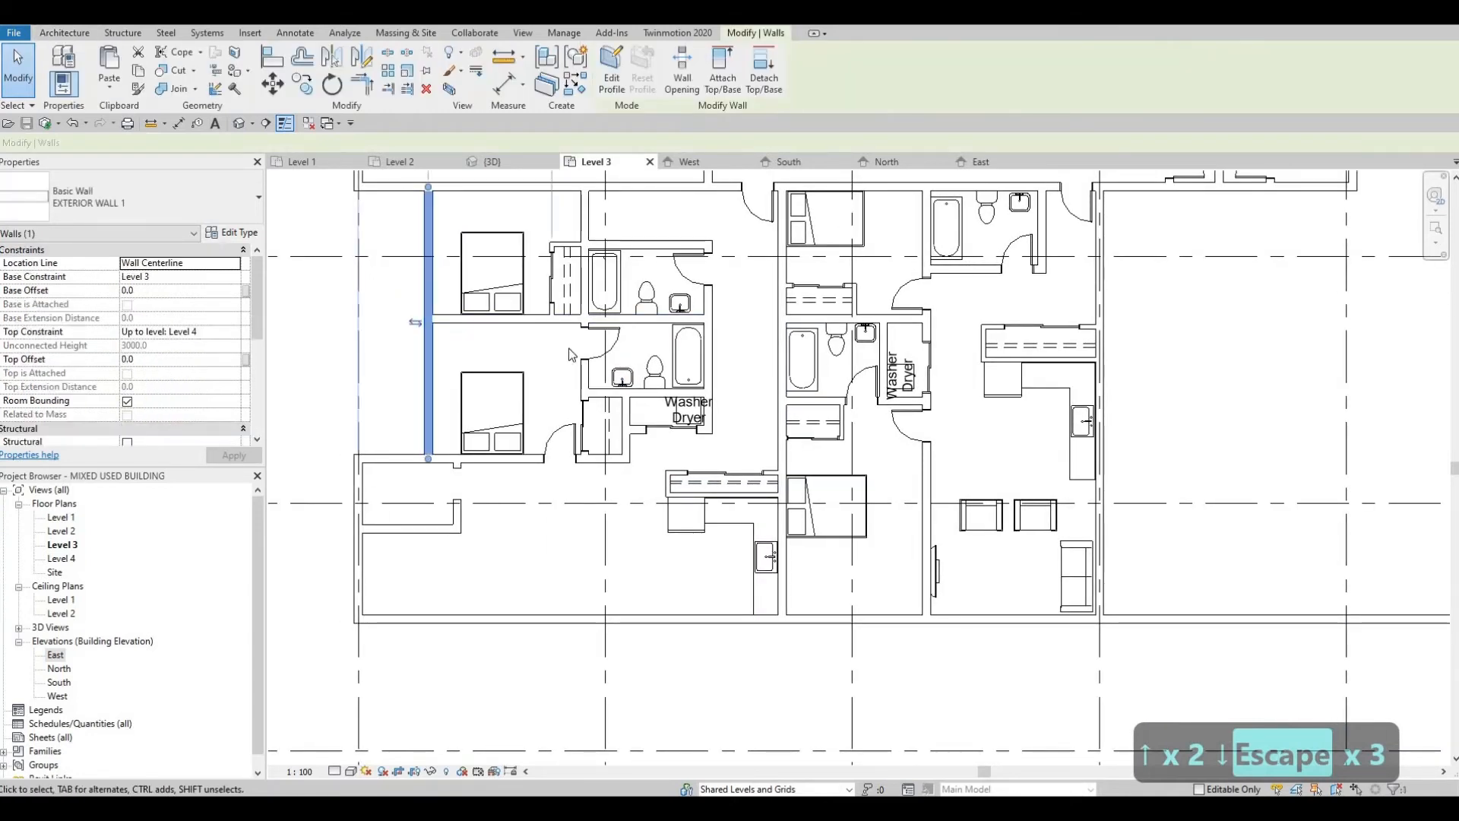
key(c)
key(s)
scroll(836, 586, up, 2)
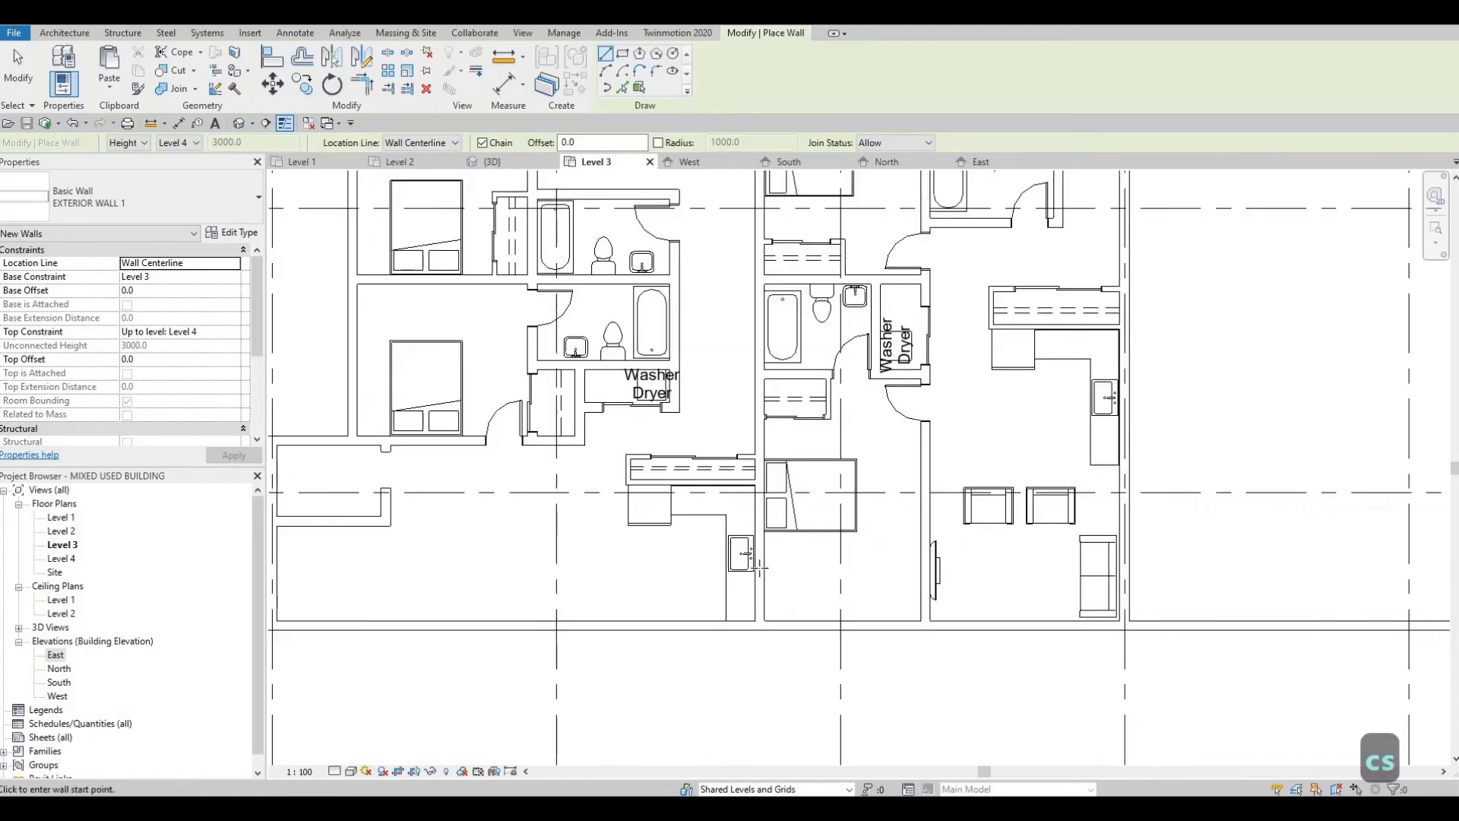
click(743, 559)
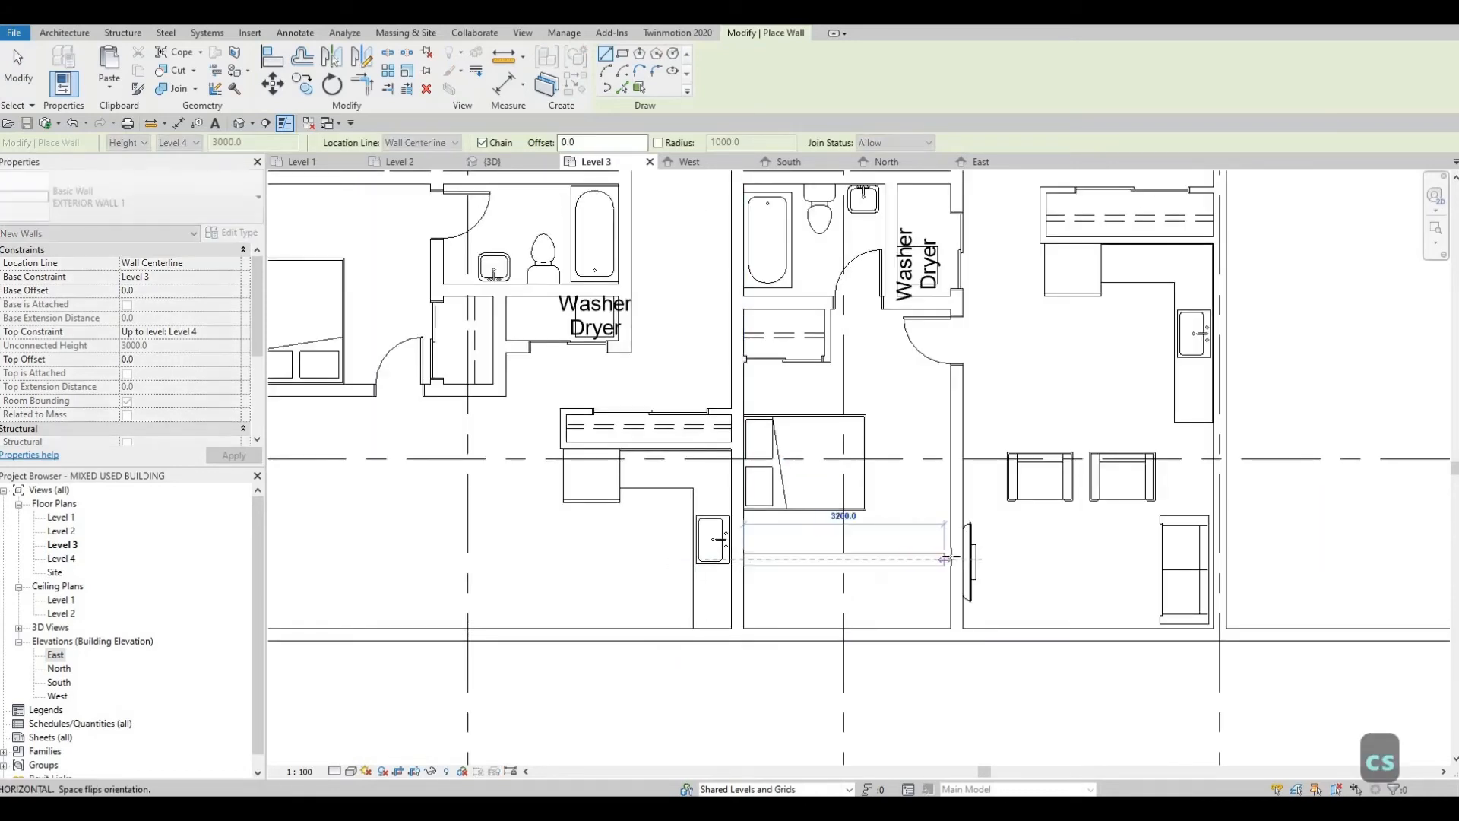
click(919, 563)
key(Escape)
key(Escape)
key(Escape)
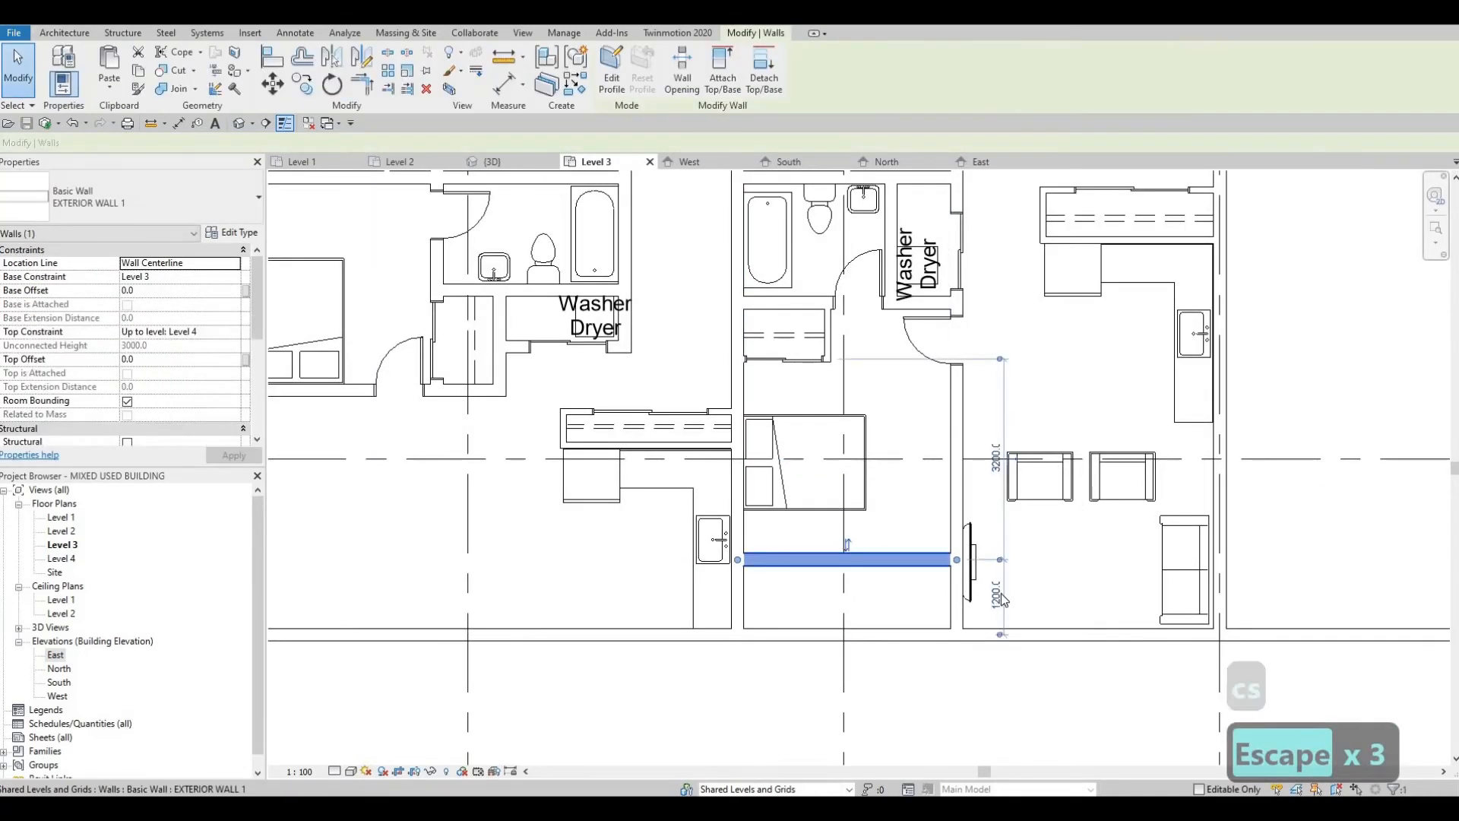
Step: Set the new cross wall's distance from the south exterior wall to 1700 mm
click(998, 592)
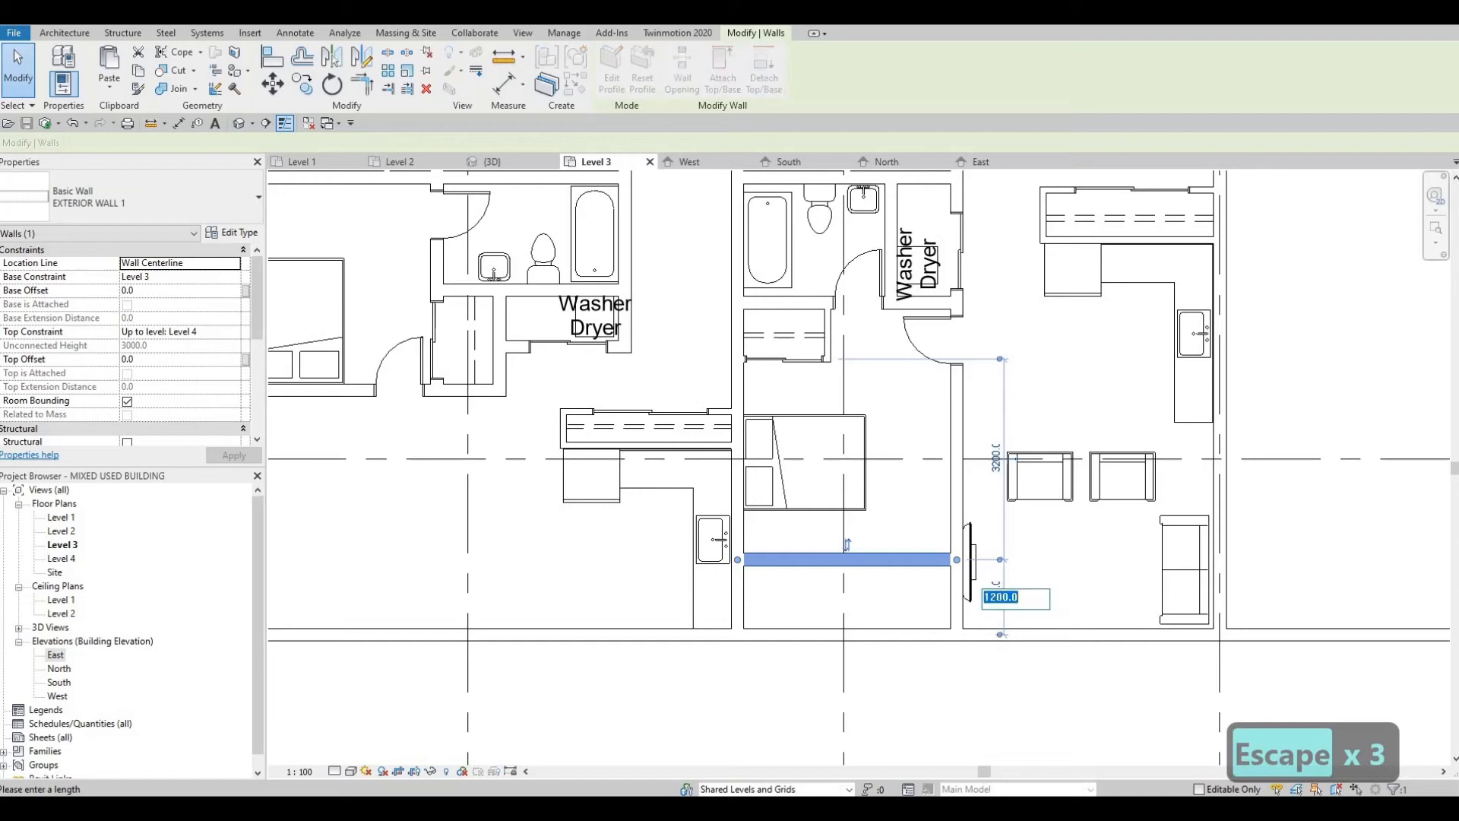
text(1700)
key(Return)
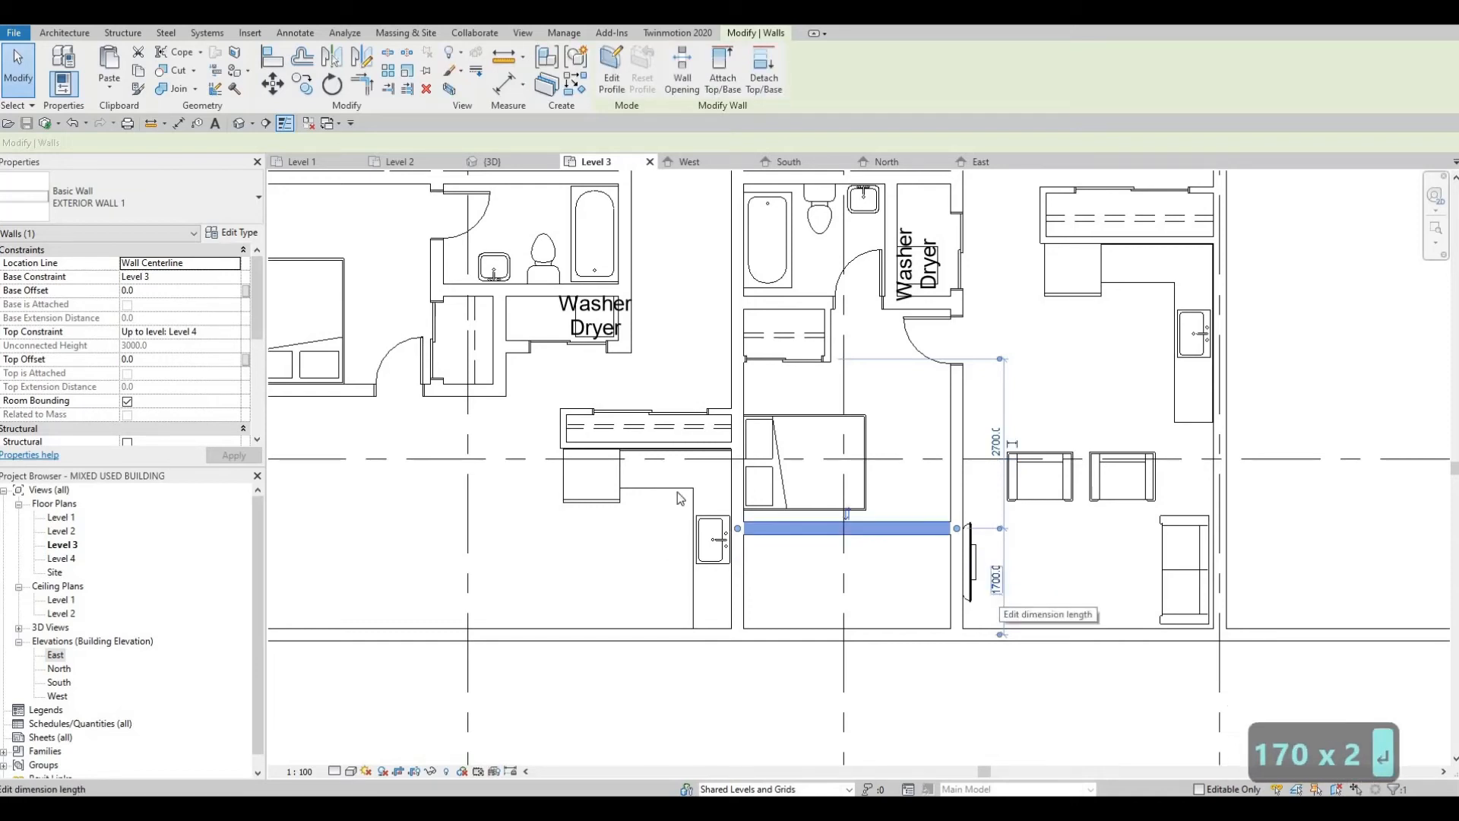
key(Escape)
Step: Shift the queen bed slightly east off the party wall and further north, away from the new cross wall
click(784, 414)
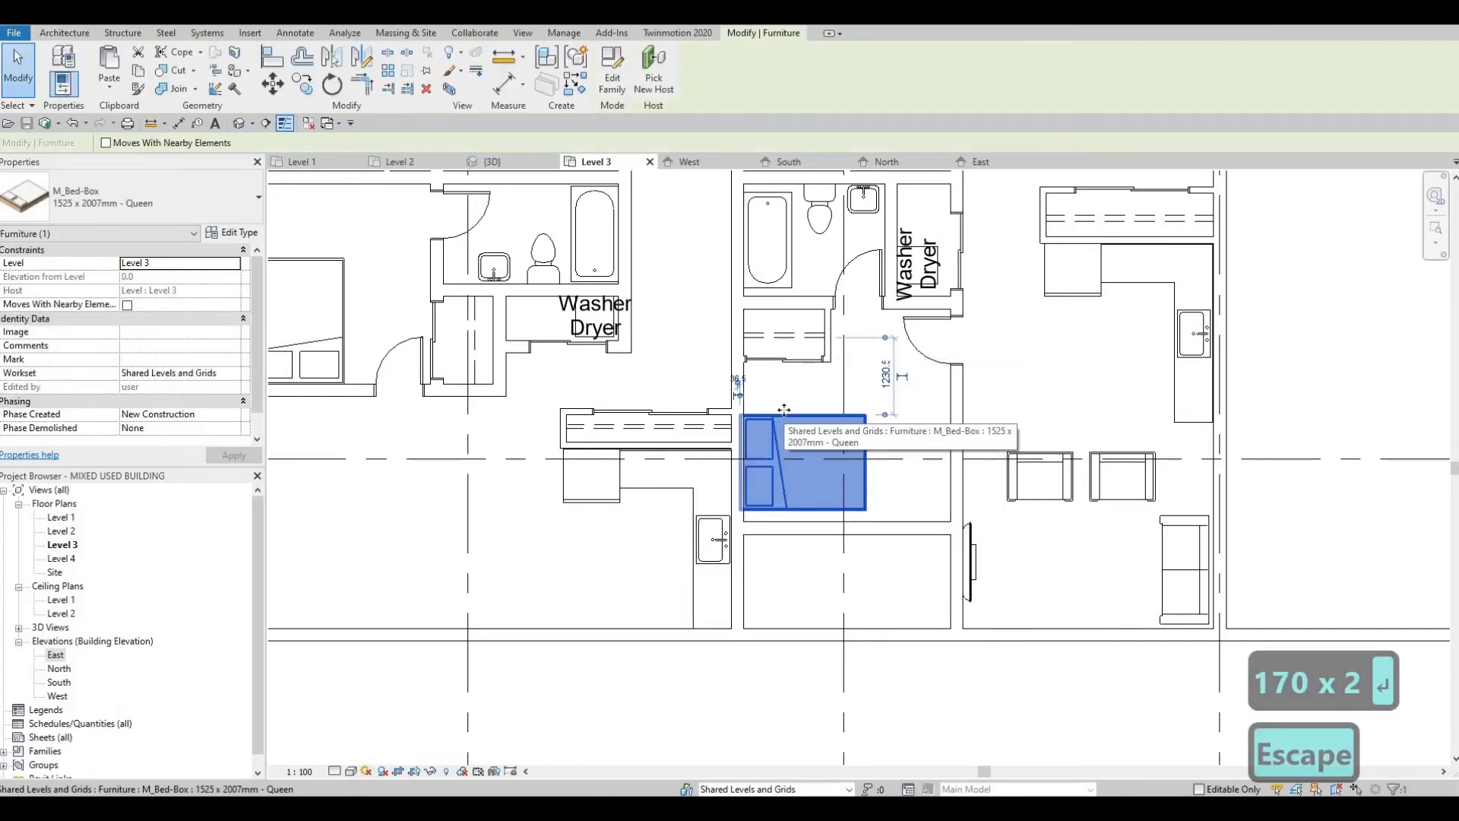
key(Right)
key(Right)
key(Up)
key(Up)
key(Up)
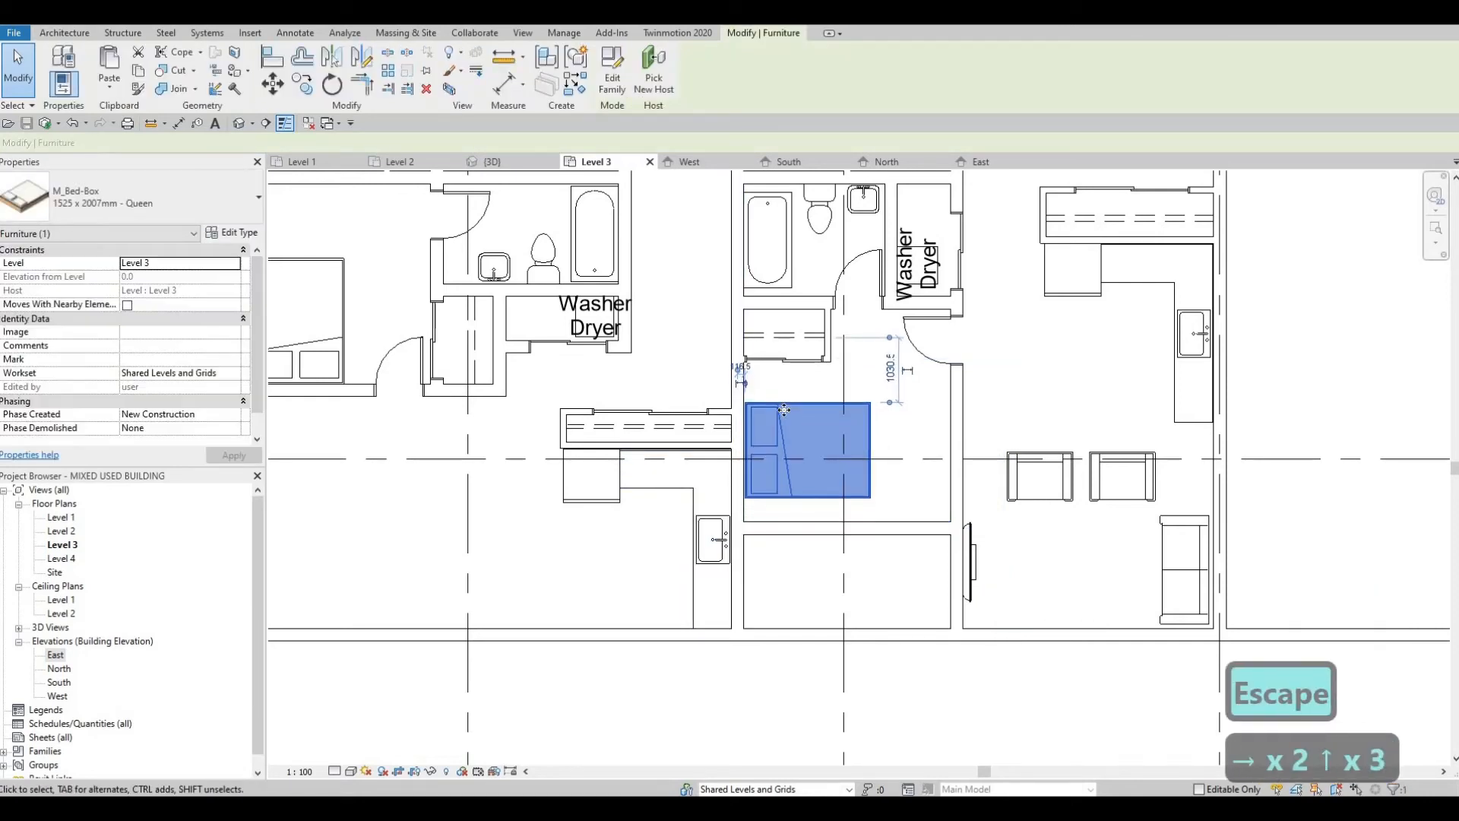
key(Up)
key(Up)
key(Up)
key(Up)
key(Down)
key(Escape)
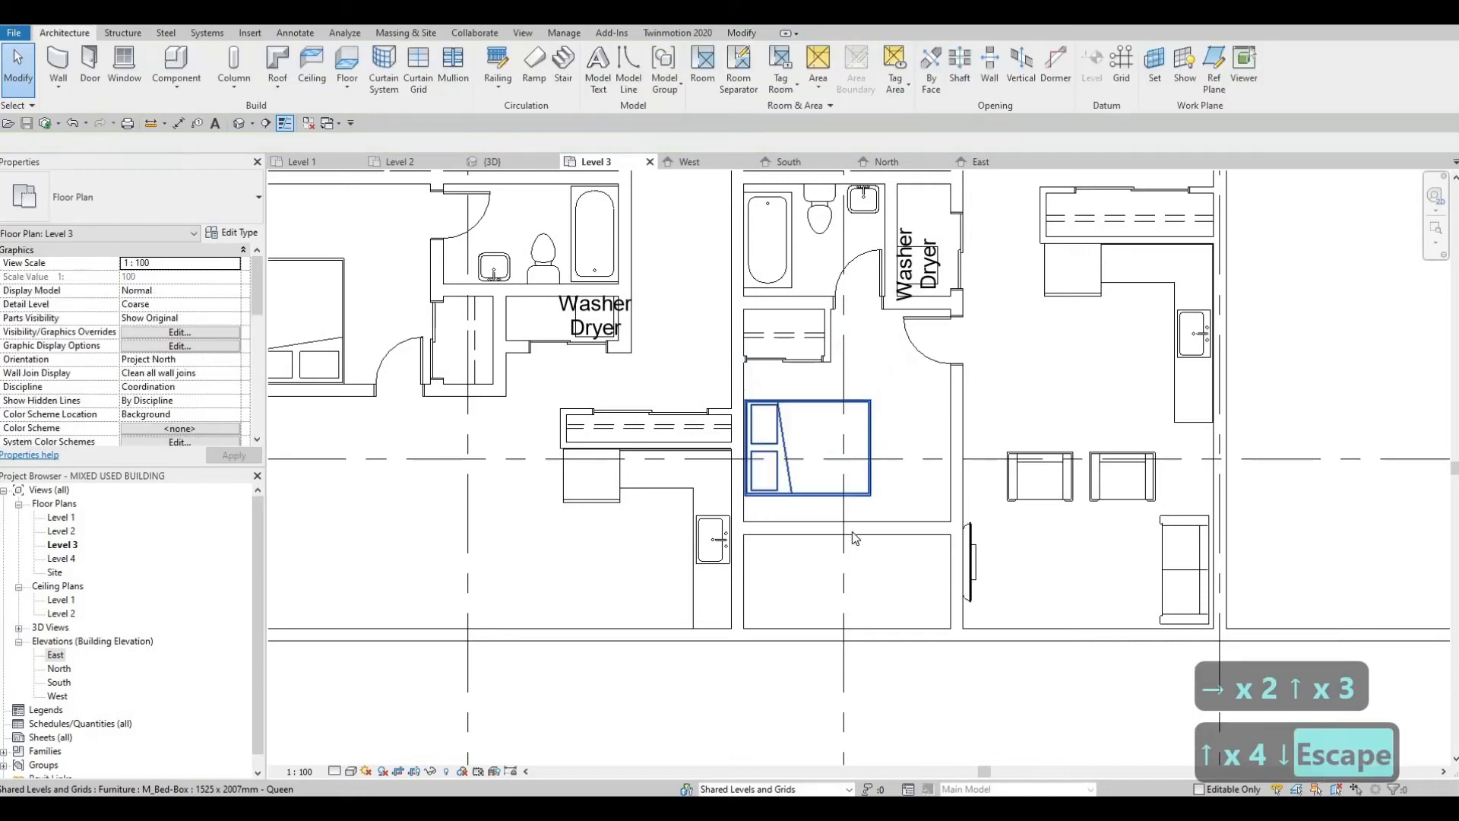
key(Escape)
Step: Set the south bedroom cross wall's distance from the south exterior wall to 1500 mm
click(847, 530)
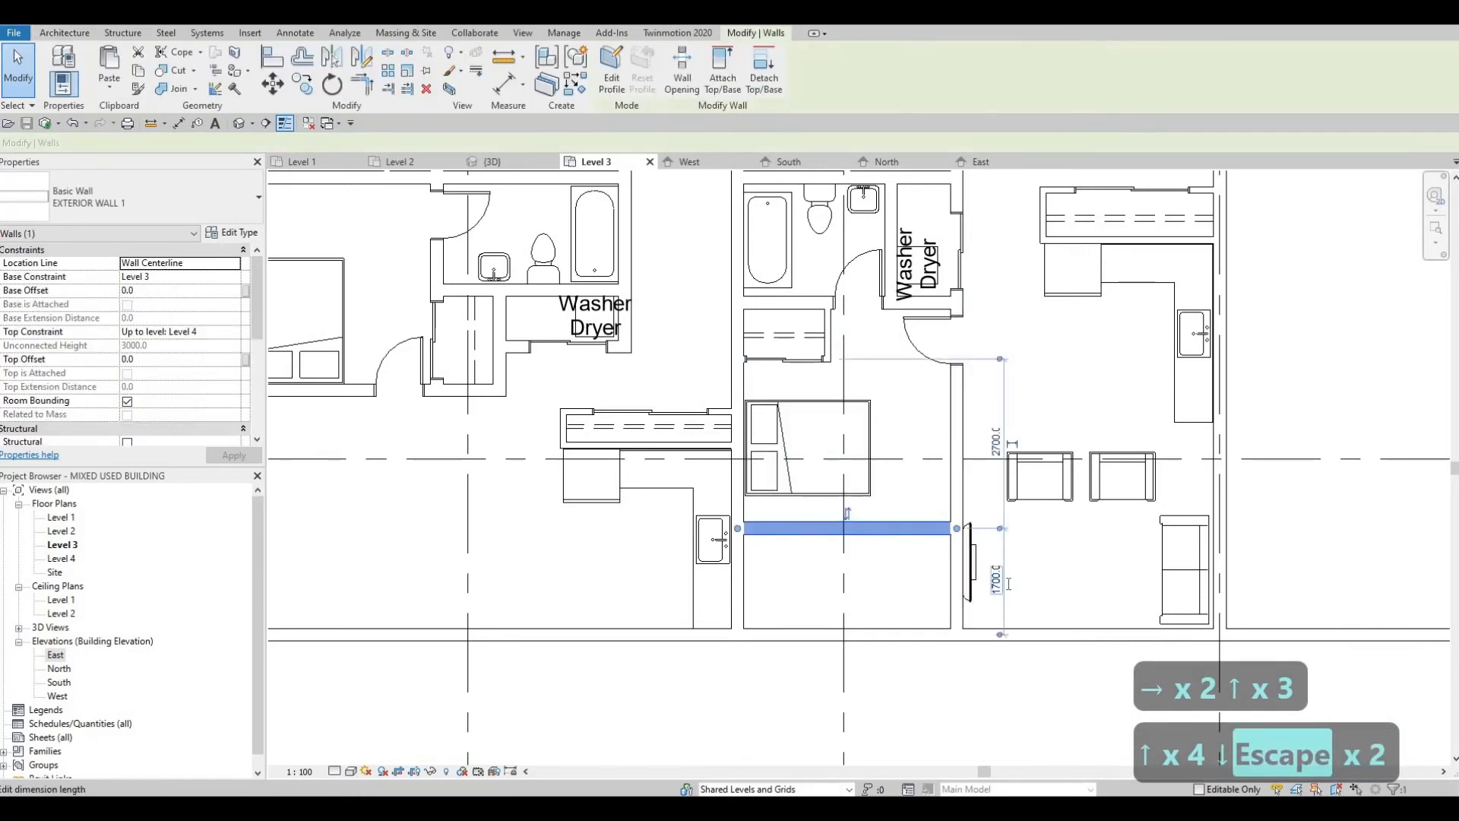
click(1009, 583)
text(150)
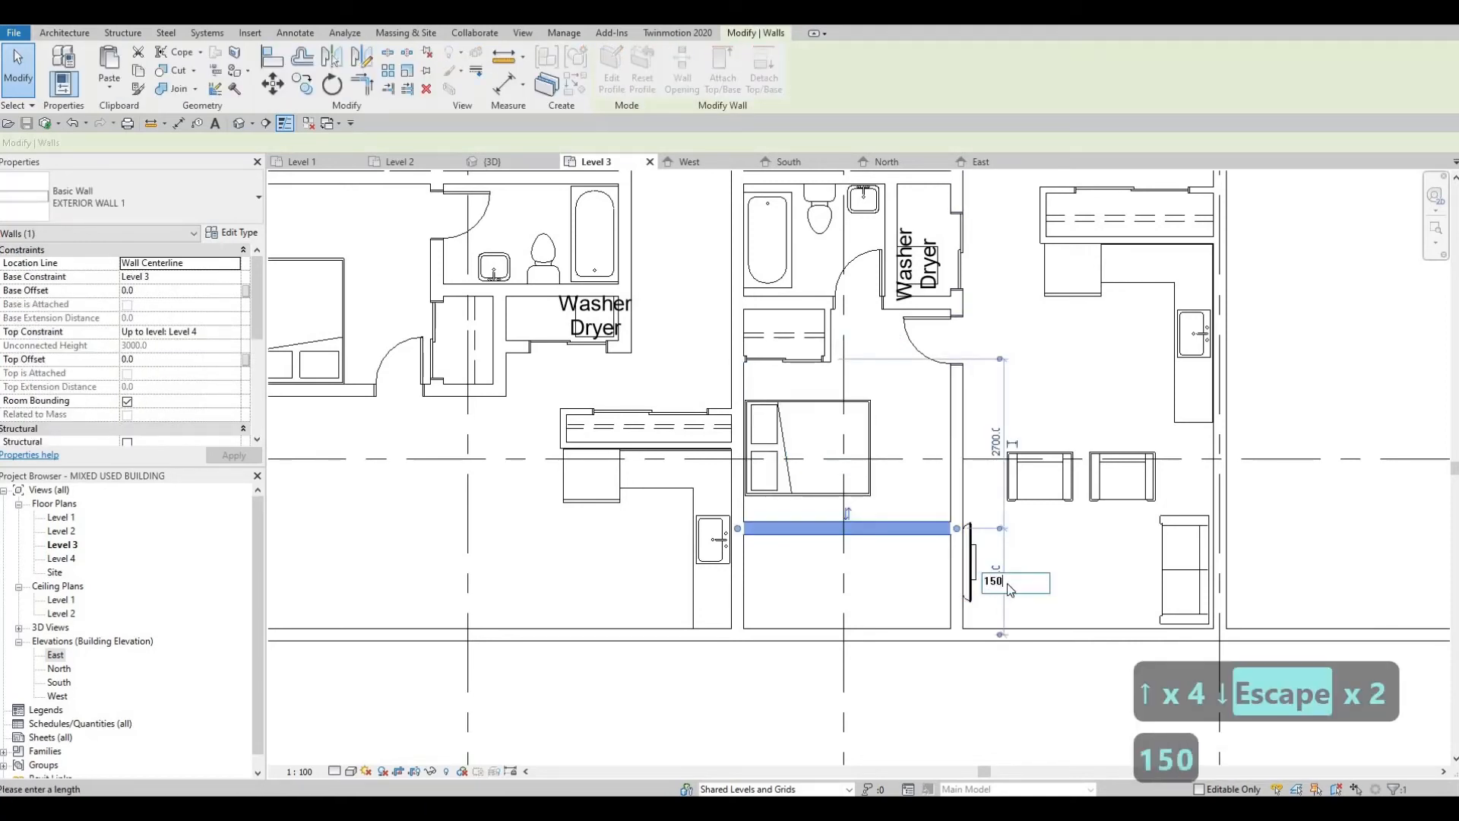
key(Return)
key(Escape)
key(Escape)
key(Escape)
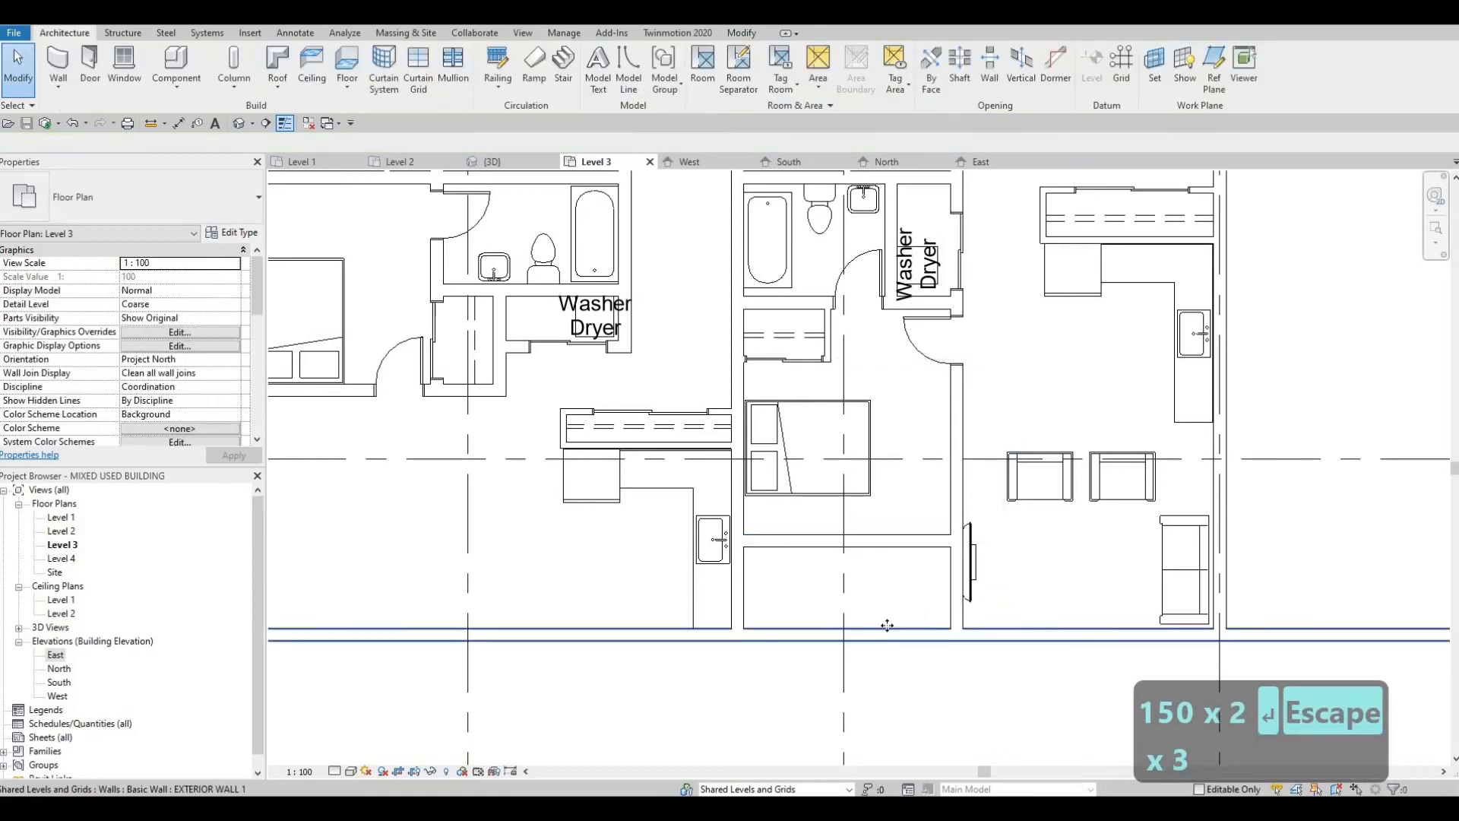
Step: Split the long south exterior wall at a point between the furnished unit's south bedroom side walls
click(888, 634)
middle_drag(890, 576, 894, 524)
key(s)
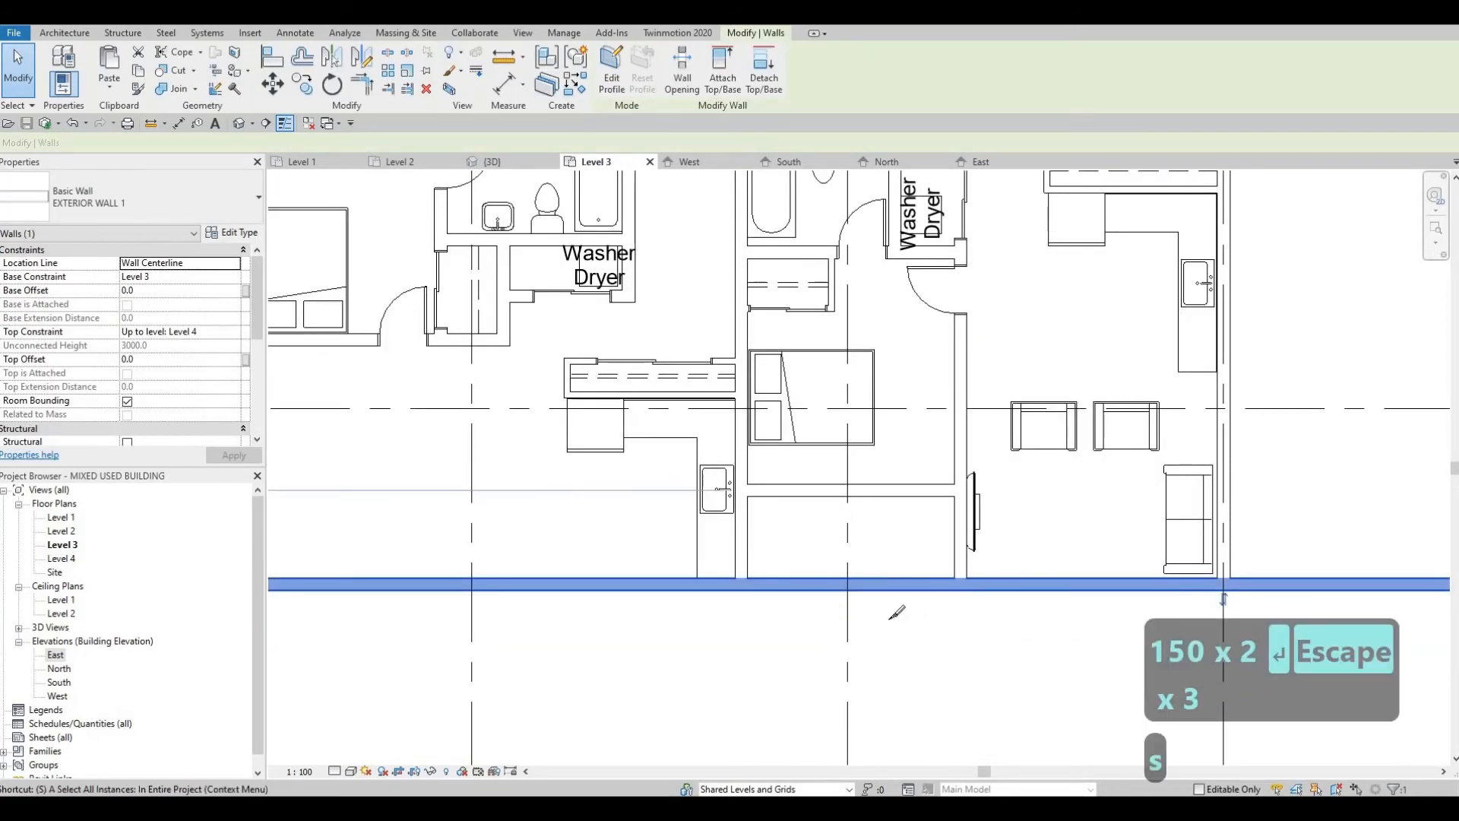
key(l)
click(867, 584)
key(Escape)
key(Escape)
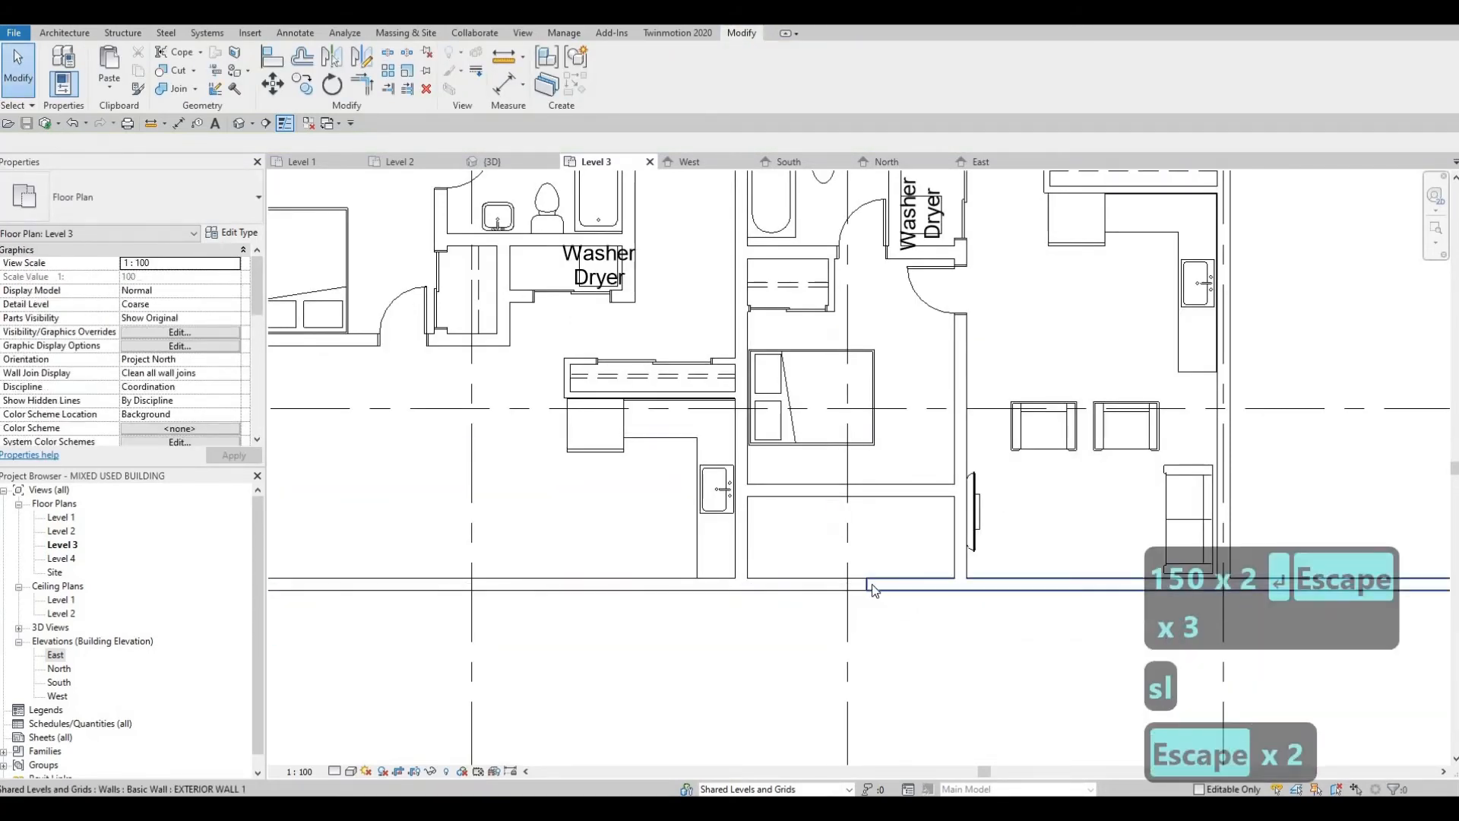
Step: Pull both split ends of the south exterior wall back to the bedroom's side walls, opening the recess to the outside
click(870, 585)
drag(867, 585, 960, 585)
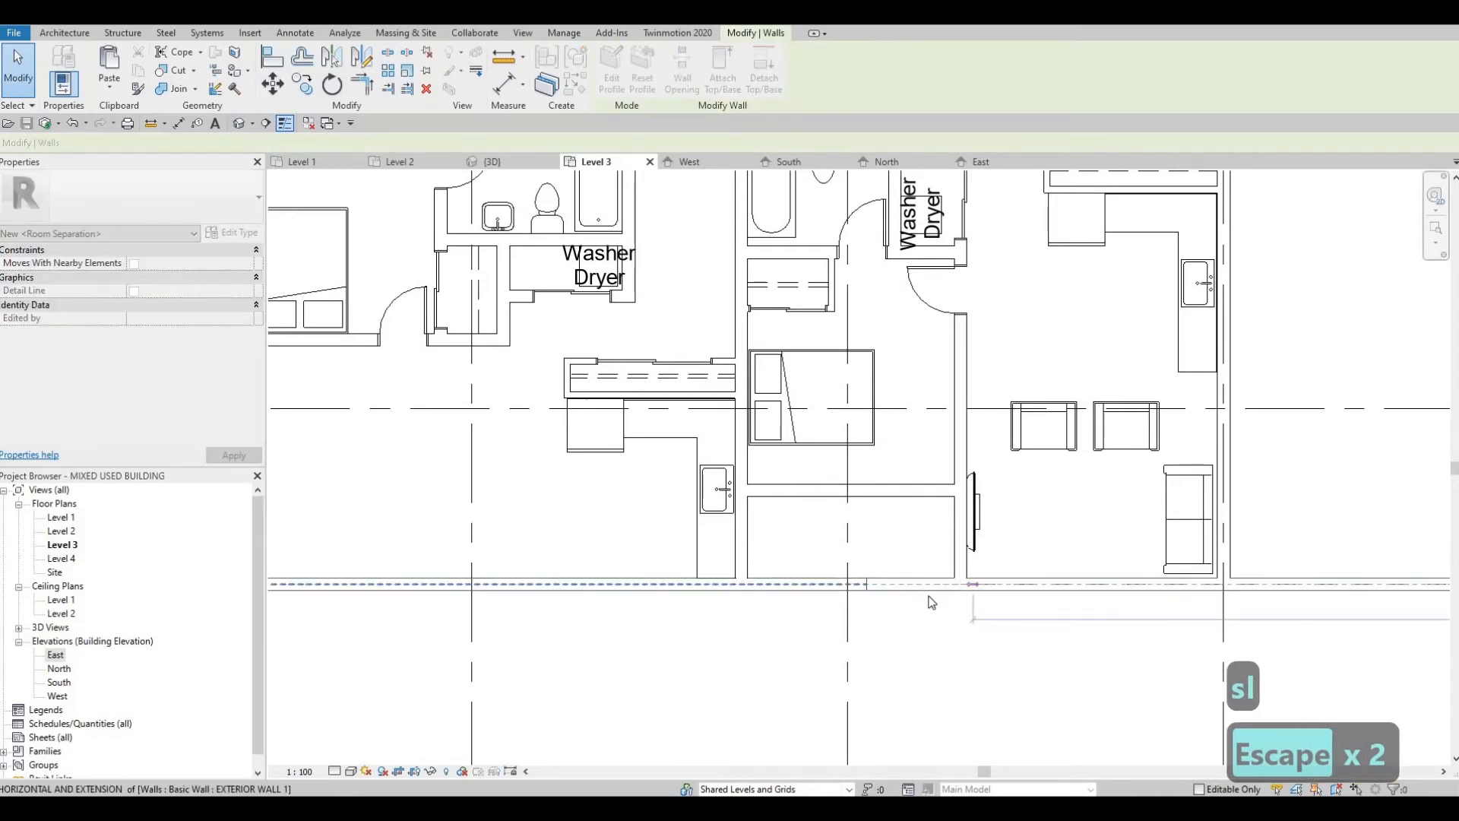
click(862, 585)
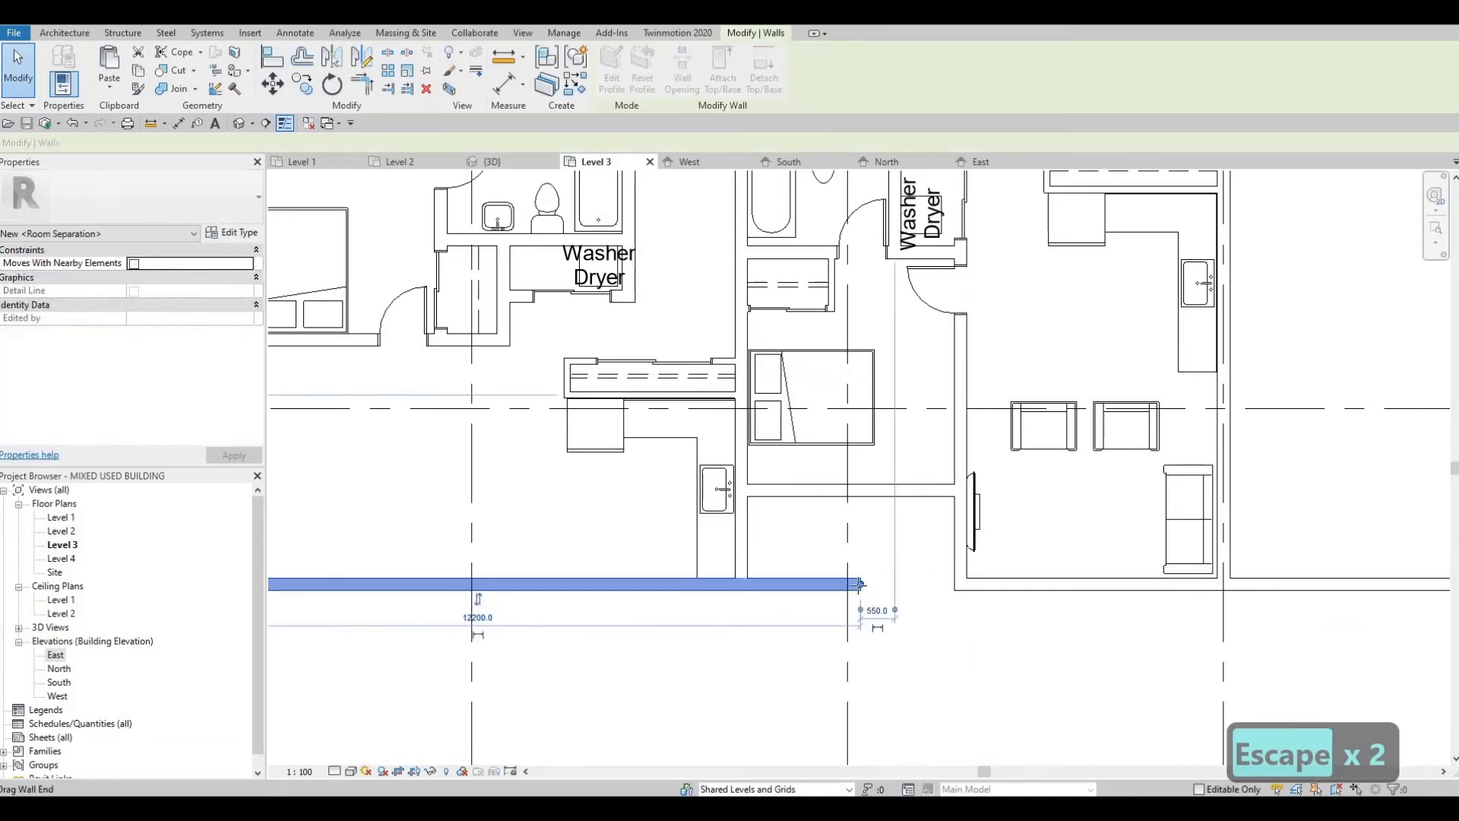
drag(861, 584, 799, 639)
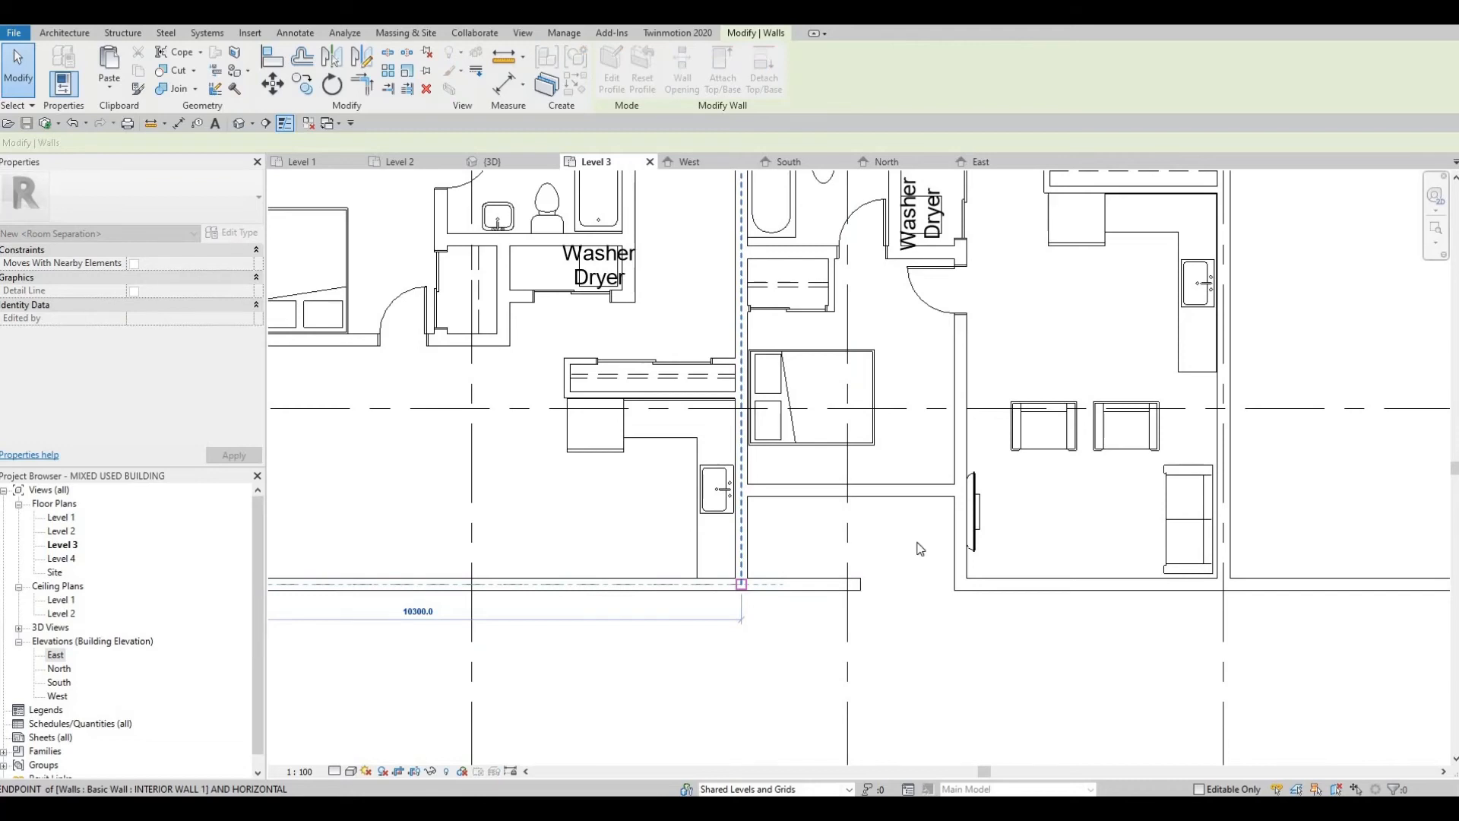
key(Escape)
Step: Examine the recessed bedroom and the west unit's bedrooms and entrance on the Level 3 plan
scroll(921, 562, down, 4)
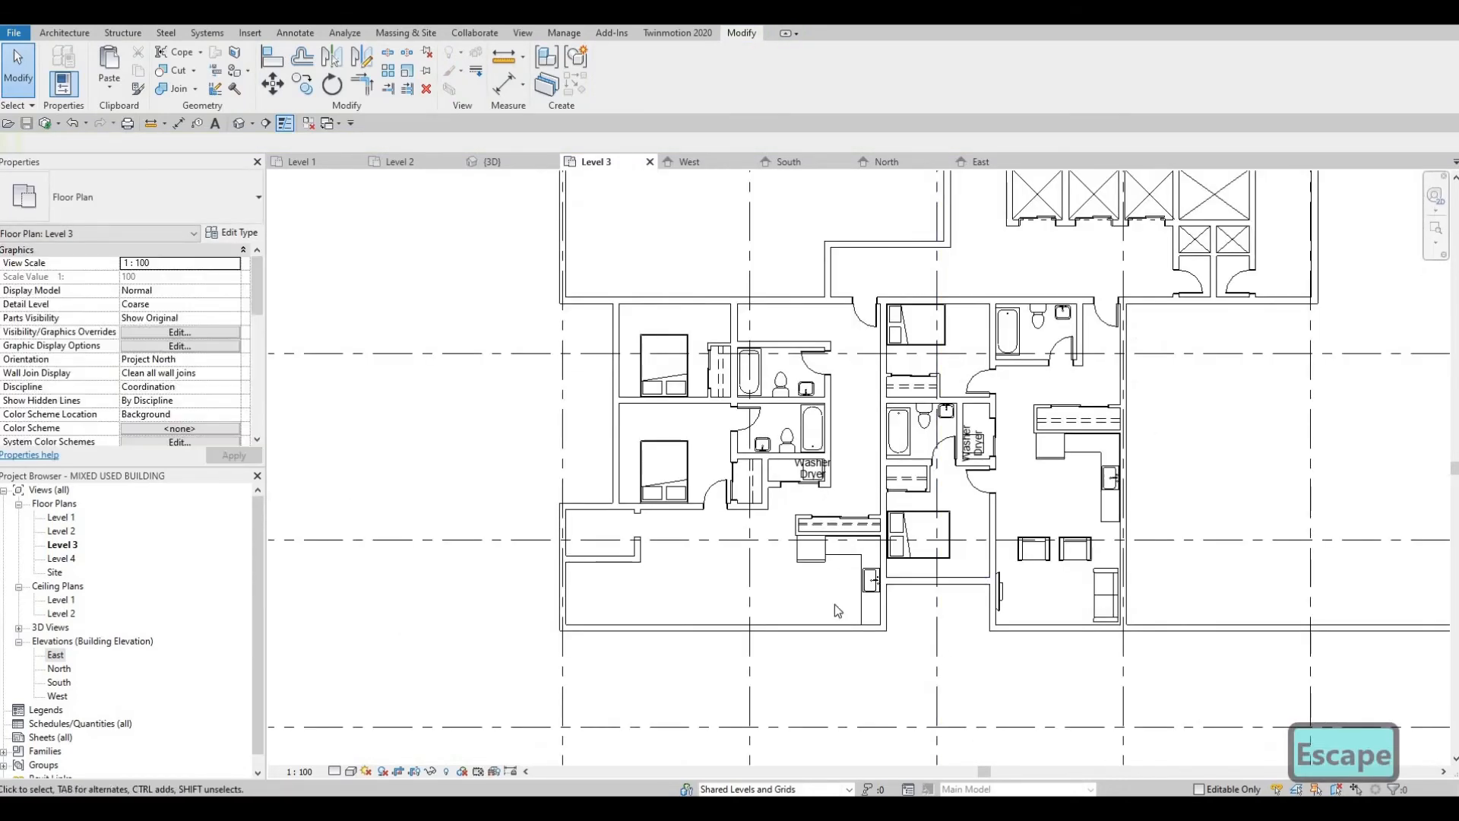
middle_drag(696, 590, 681, 573)
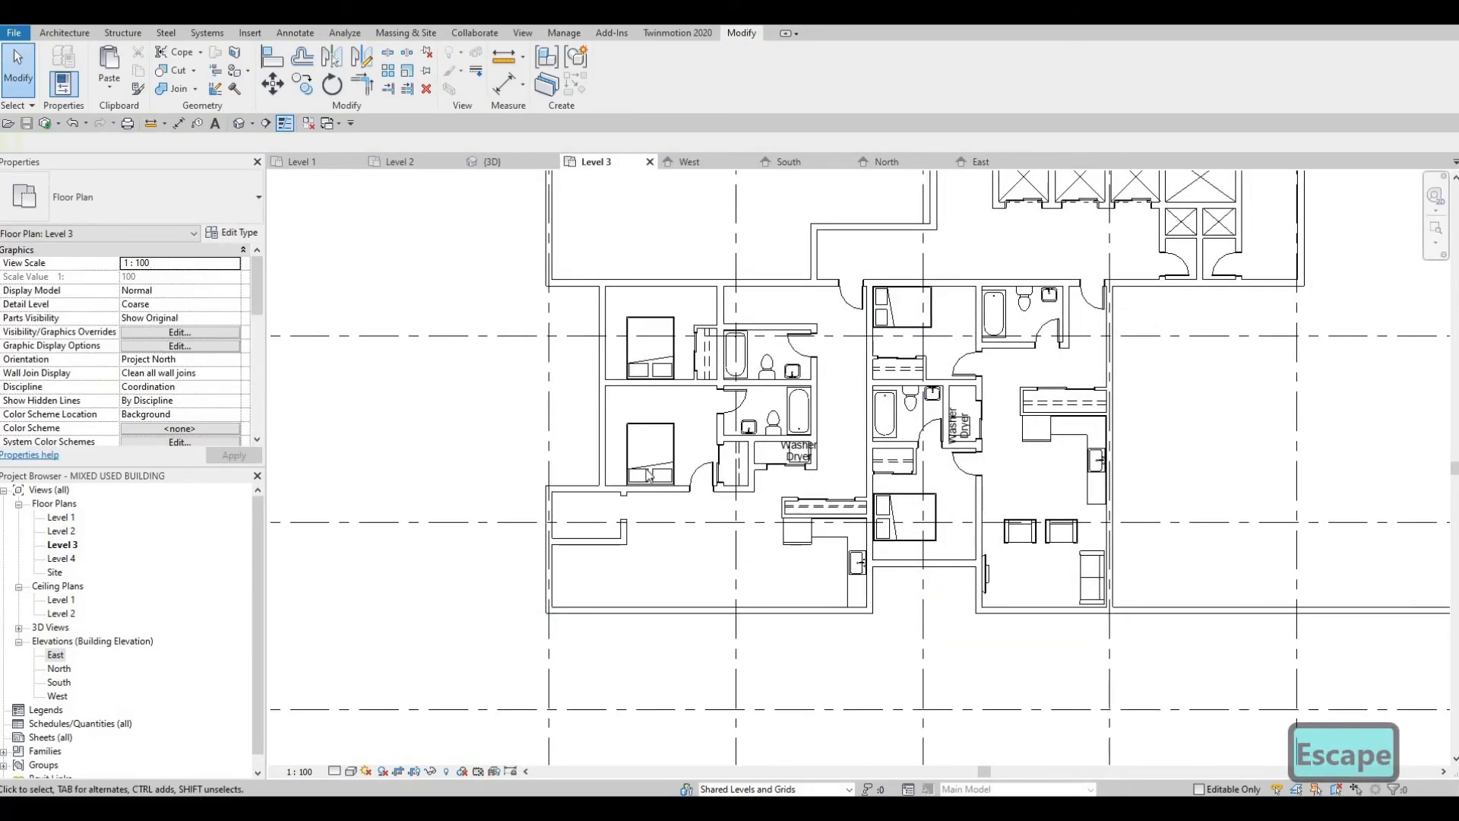
scroll(650, 475, up, 4)
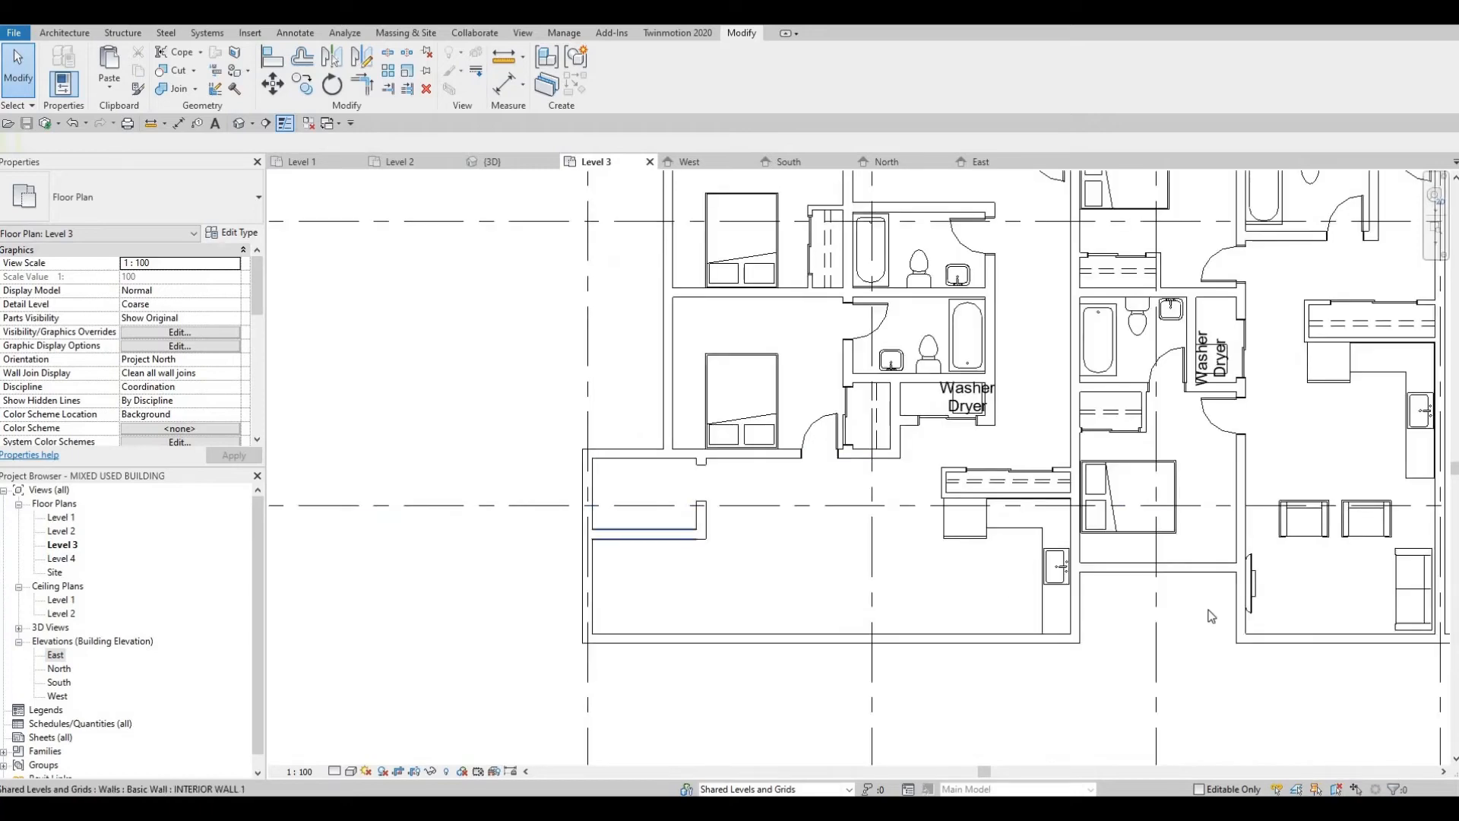
scroll(990, 592, down, 2)
middle_drag(788, 522, 794, 585)
middle_drag(576, 456, 593, 495)
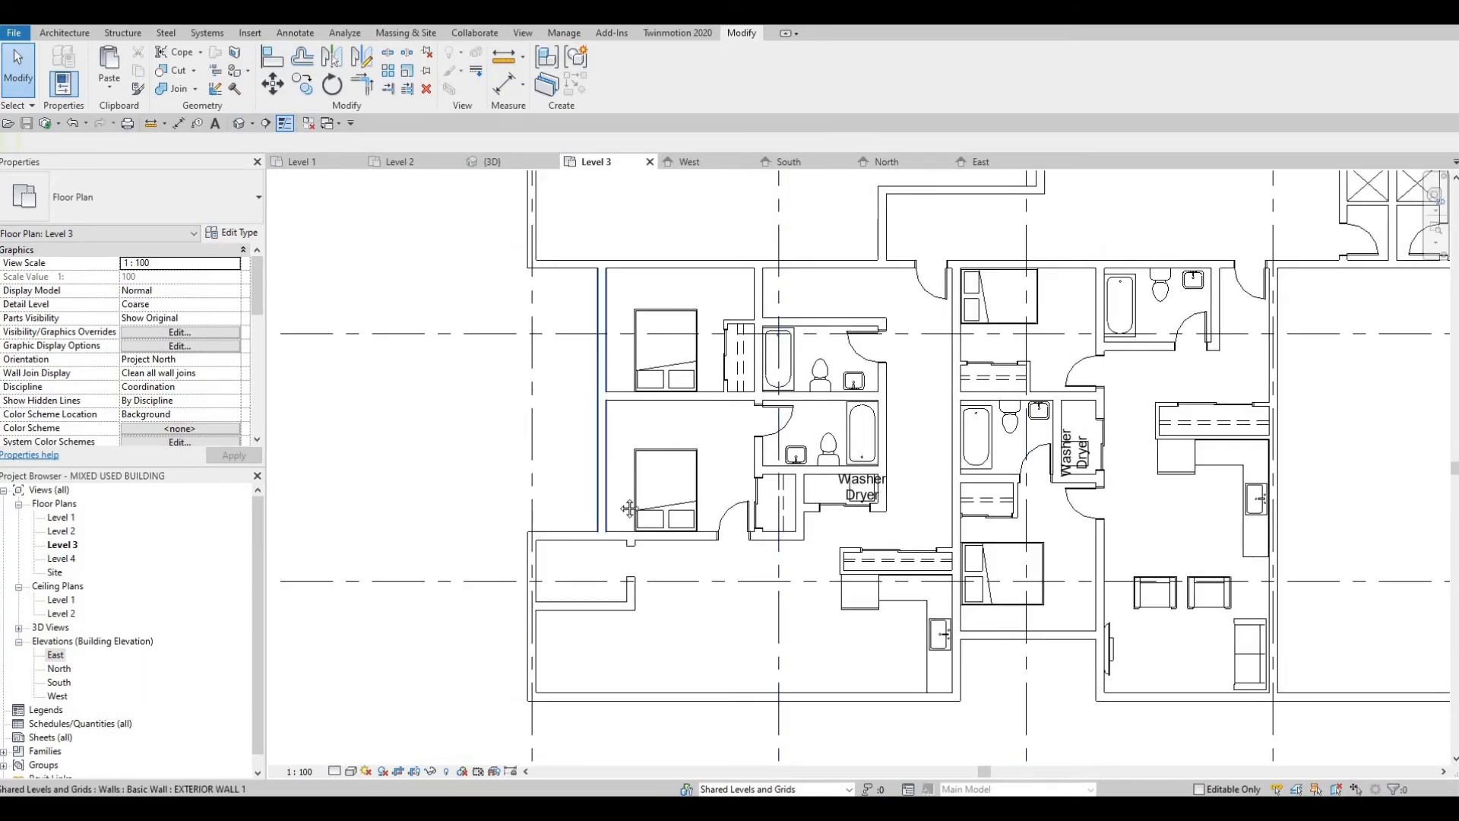
middle_drag(651, 422, 656, 459)
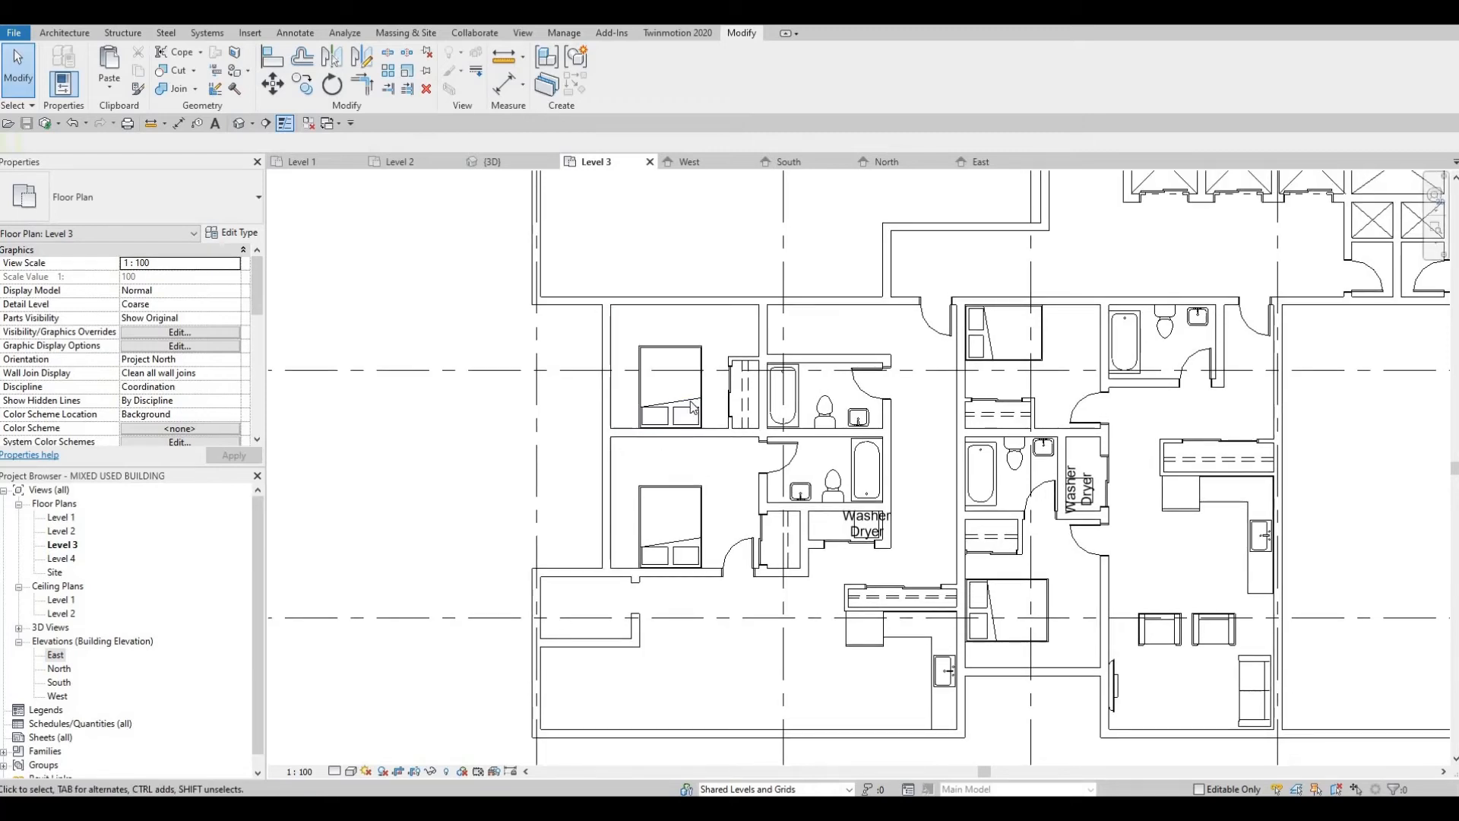
middle_drag(773, 354, 773, 385)
middle_drag(935, 356, 915, 388)
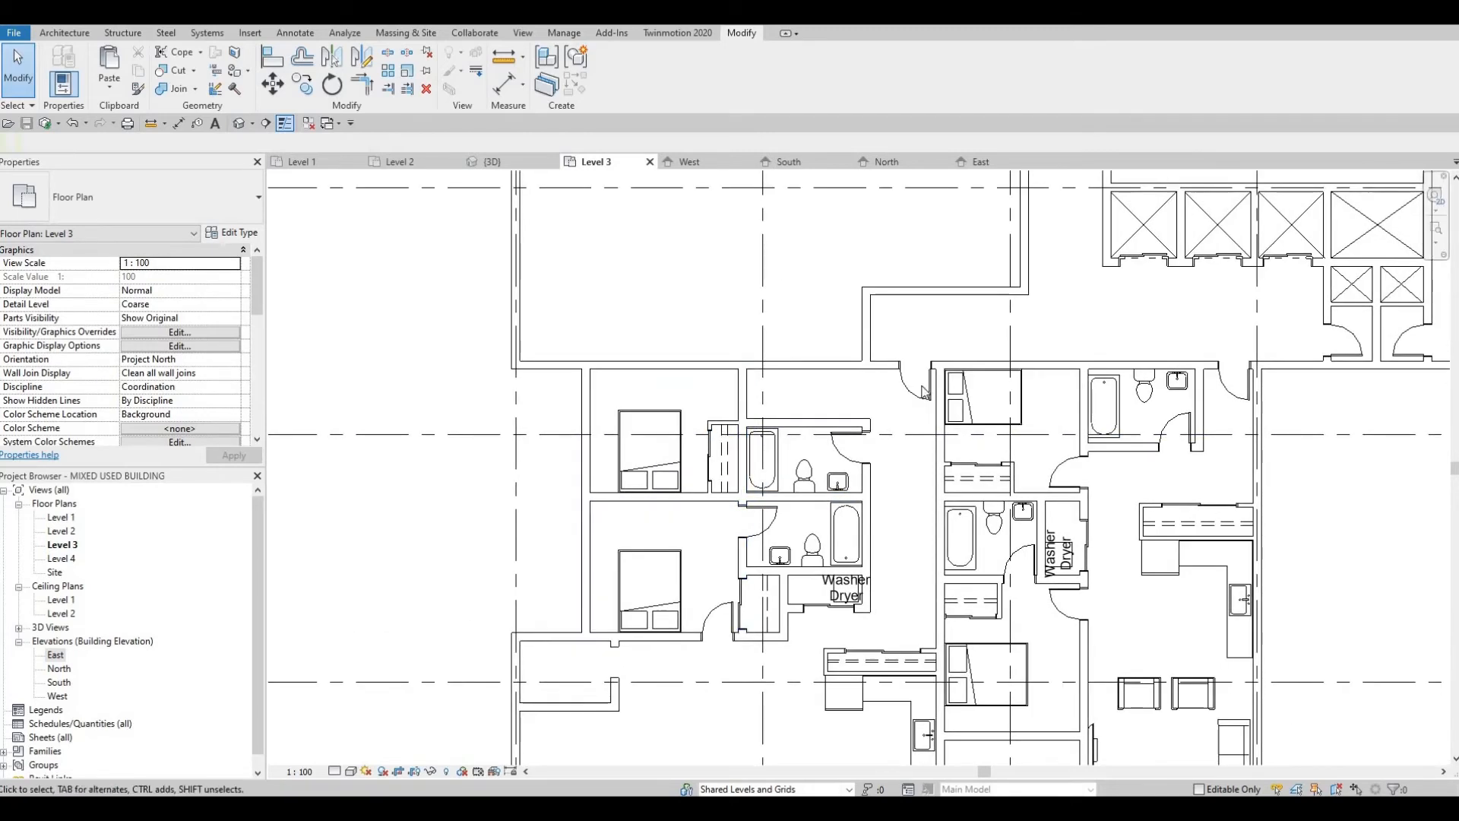
Step: Place a 750 x 2000mm single-panel wood door in the east wall of the west unit's north bedroom
key(Escape)
scroll(925, 392, up, 2)
click(933, 380)
key(c)
key(s)
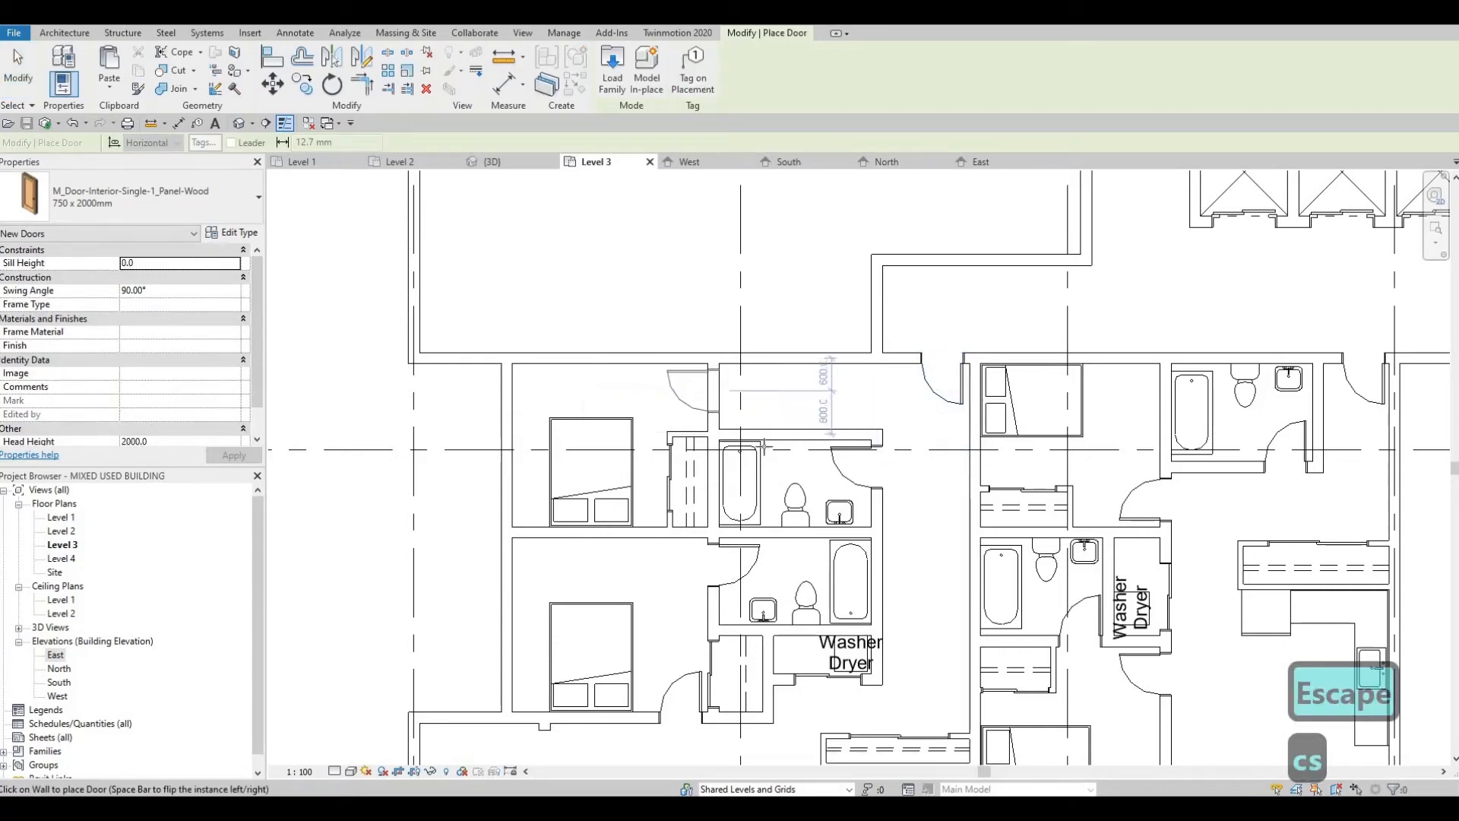
key(Escape)
Step: Move the west unit's washer-dryer to the west end of its laundry closet
scroll(730, 447, down, 3)
middle_drag(759, 505, 841, 446)
scroll(812, 546, down, 1)
key(Escape)
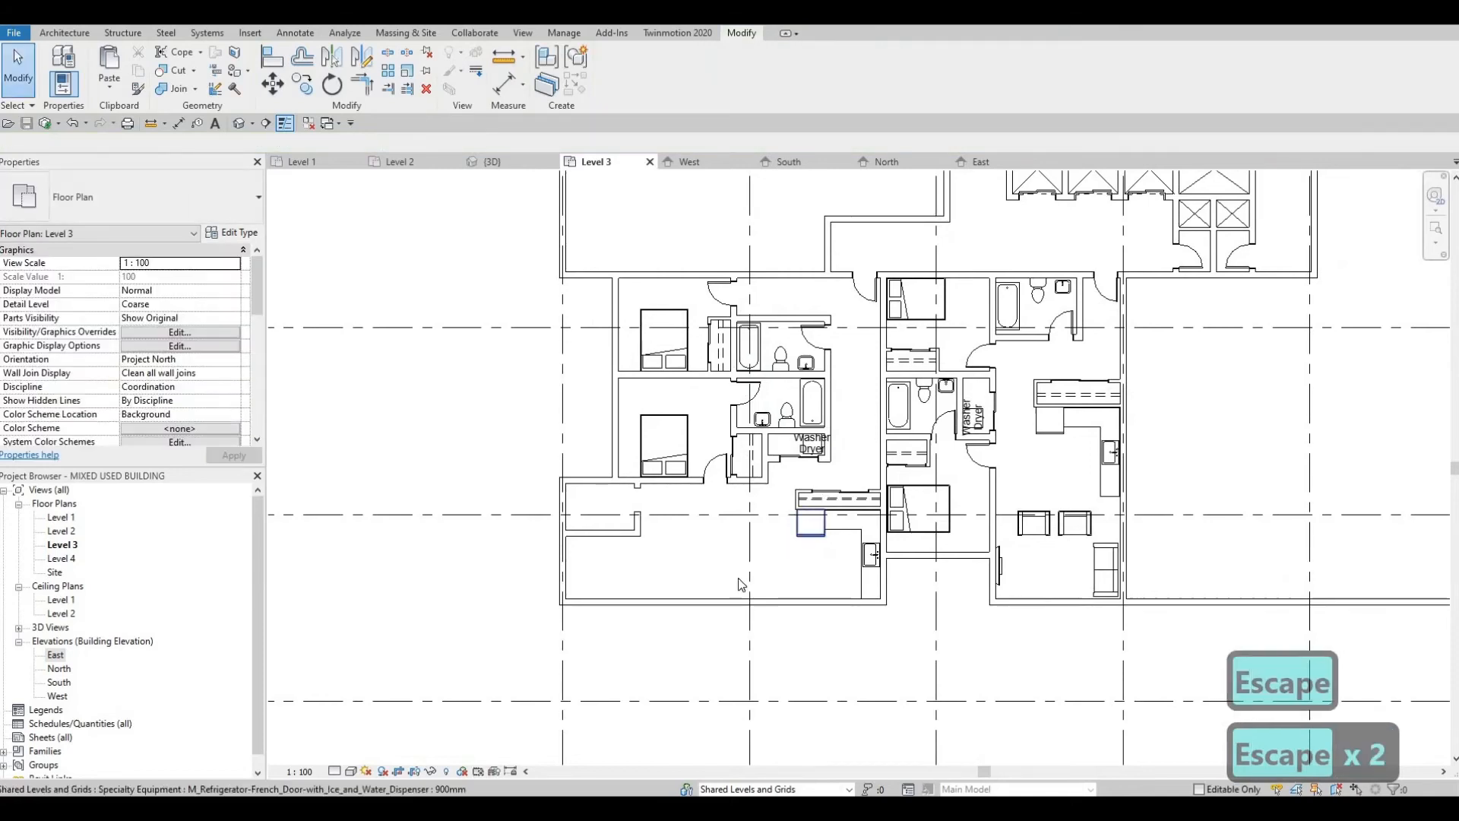
middle_drag(780, 524, 815, 537)
scroll(770, 514, up, 2)
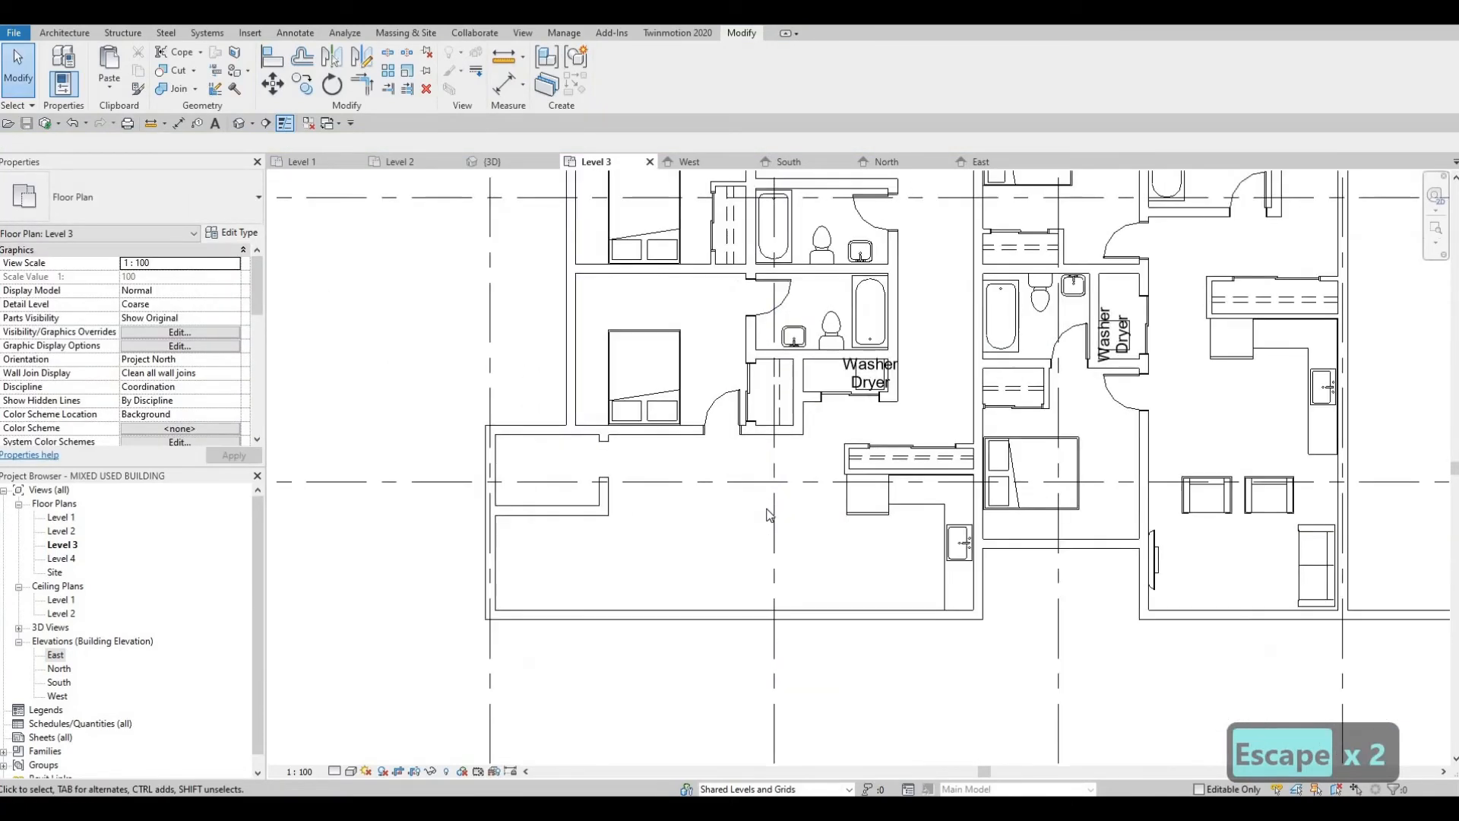
key(F1)
scroll(840, 374, up, 2)
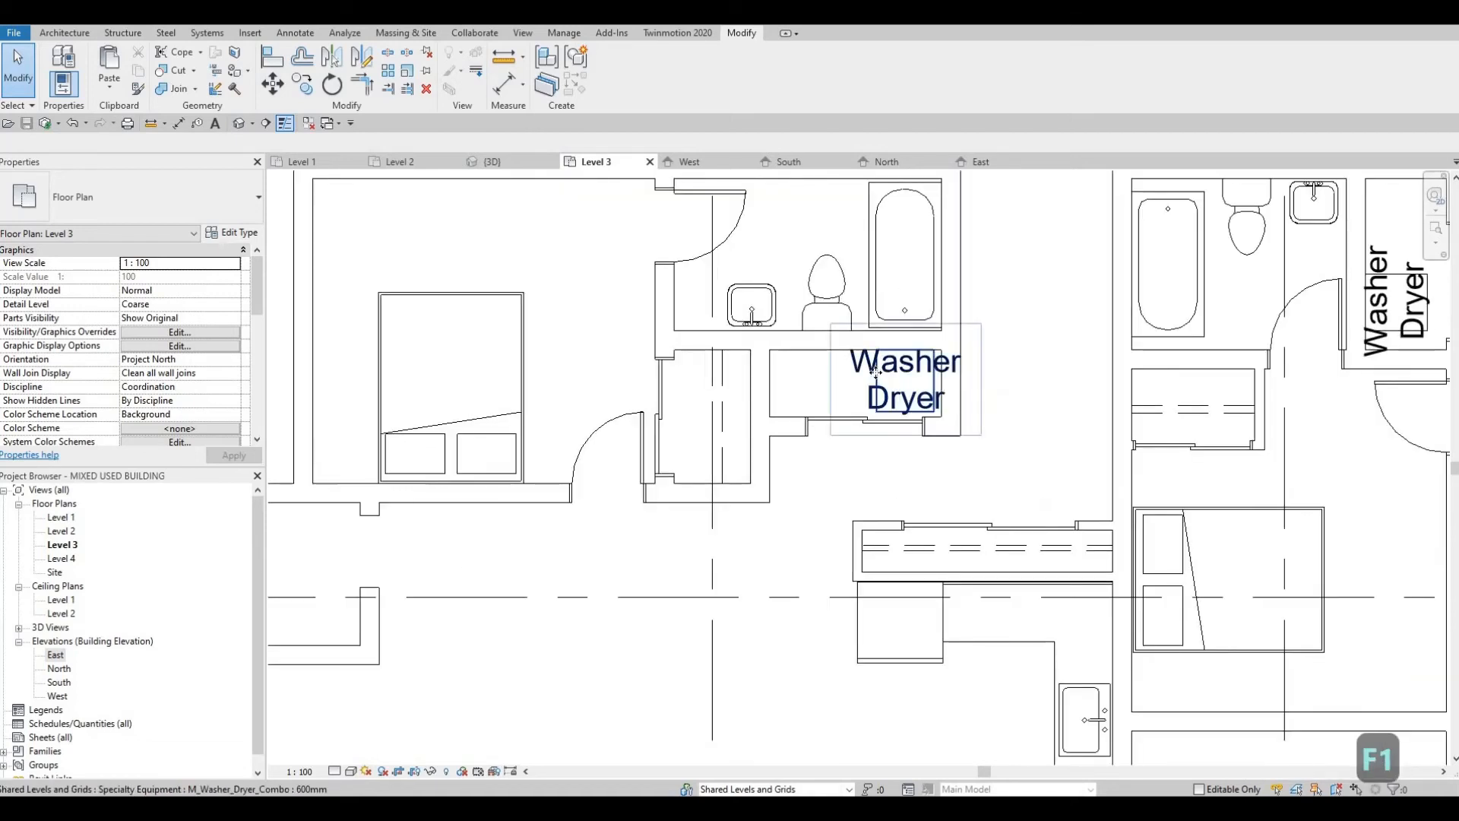
click(836, 369)
mouse_move(837, 368)
mouse_down()
mouse_move(787, 373)
mouse_move(824, 381)
mouse_up()
key(Escape)
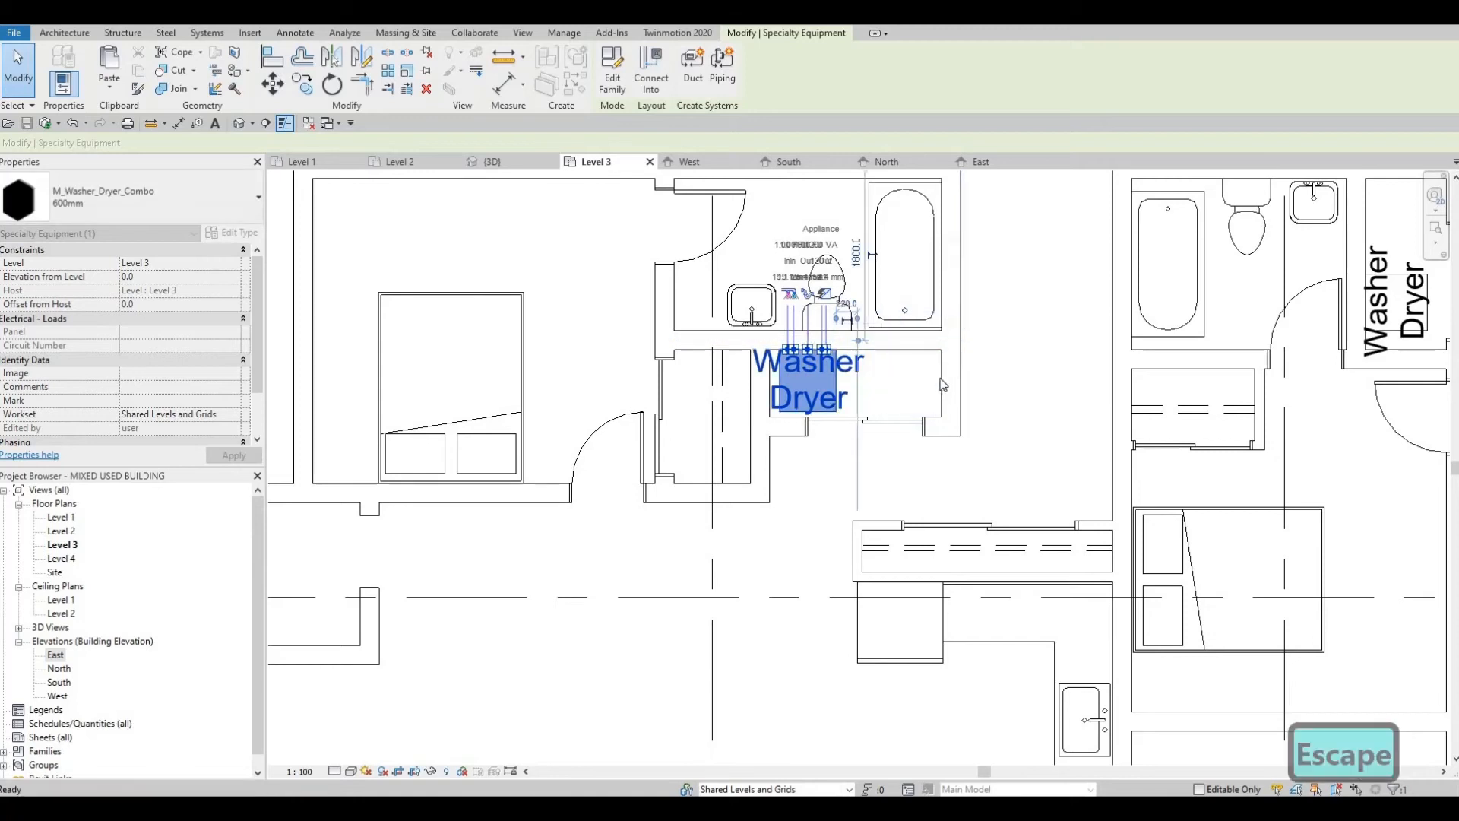
key(Escape)
Step: Try shifting the laundry closet's east wall end west and deleting the sliding door, and undo both changes
click(950, 427)
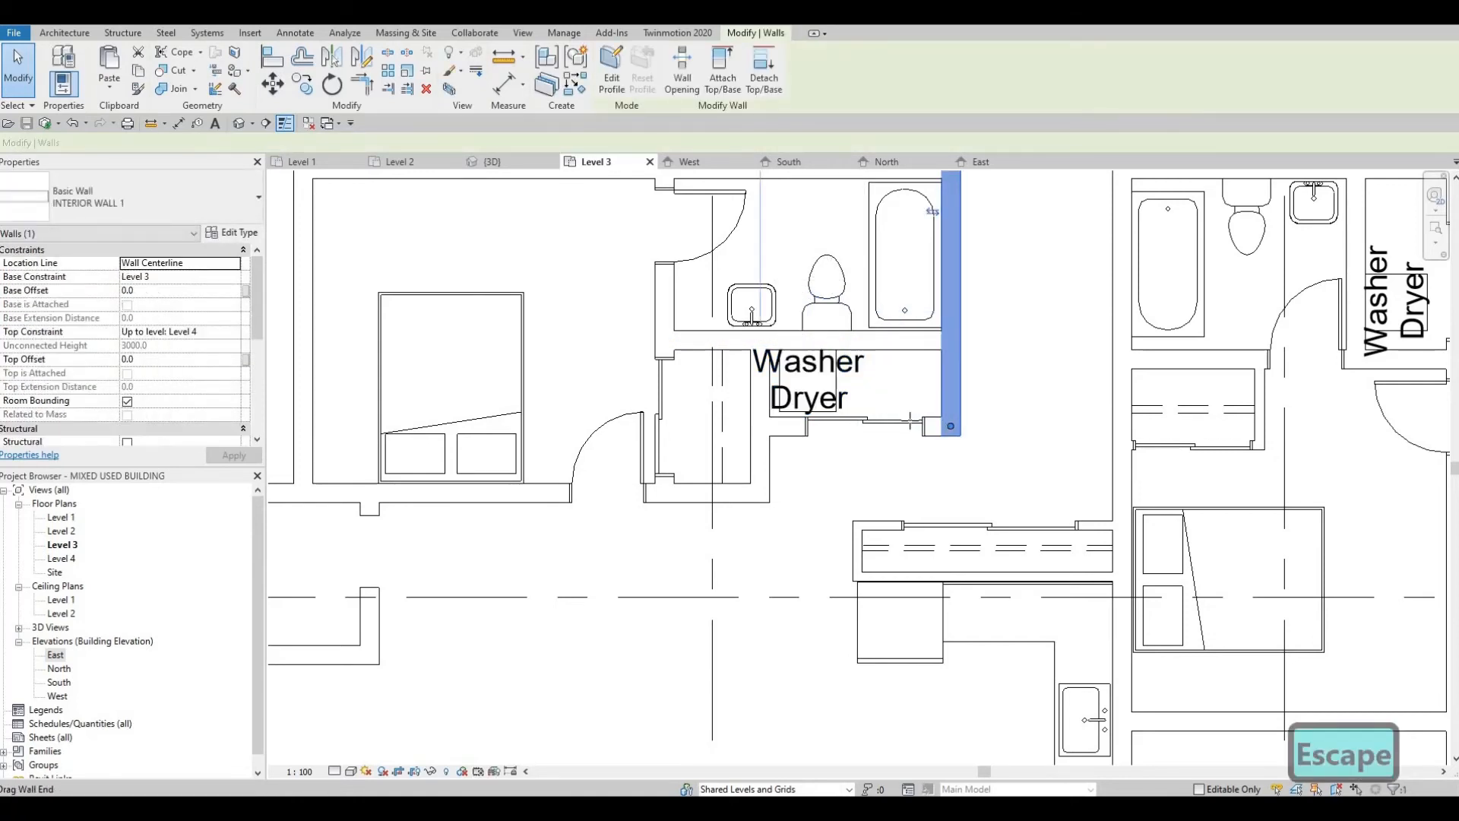
drag(950, 427, 935, 426)
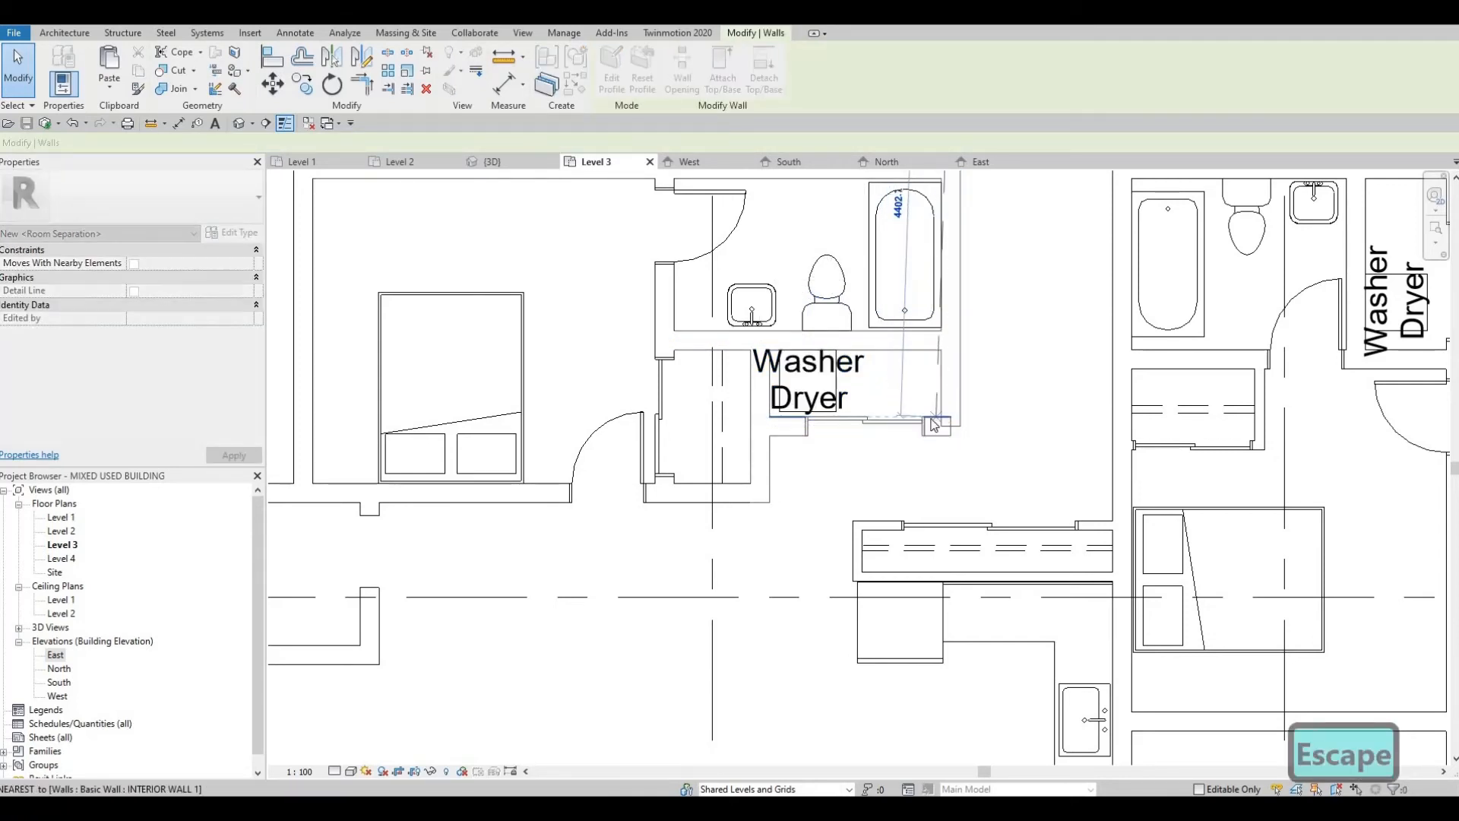
key(Escape)
click(891, 418)
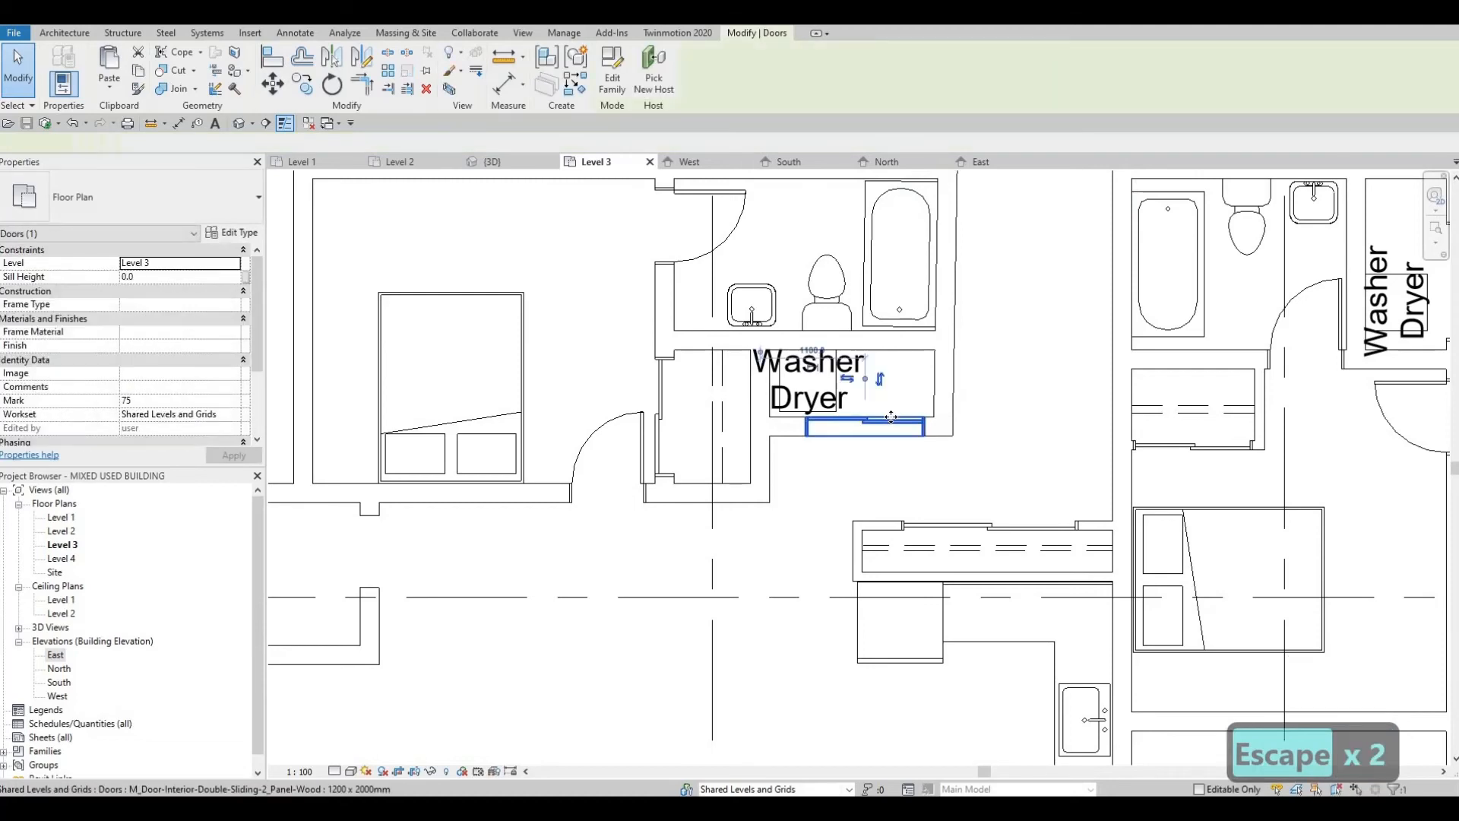
key(Delete)
click(940, 403)
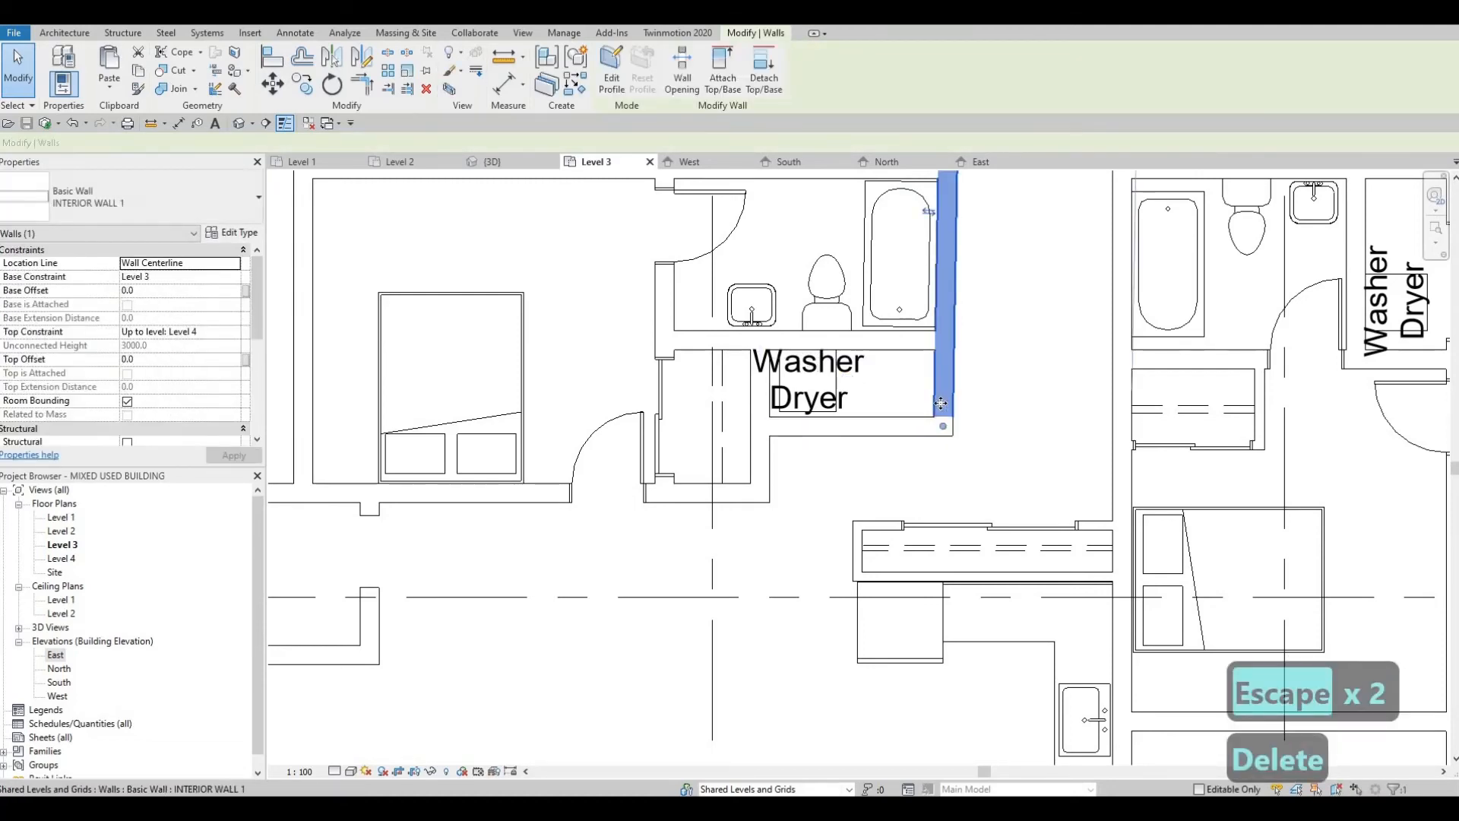
key(ctrl+z)
key(ctrl+z)
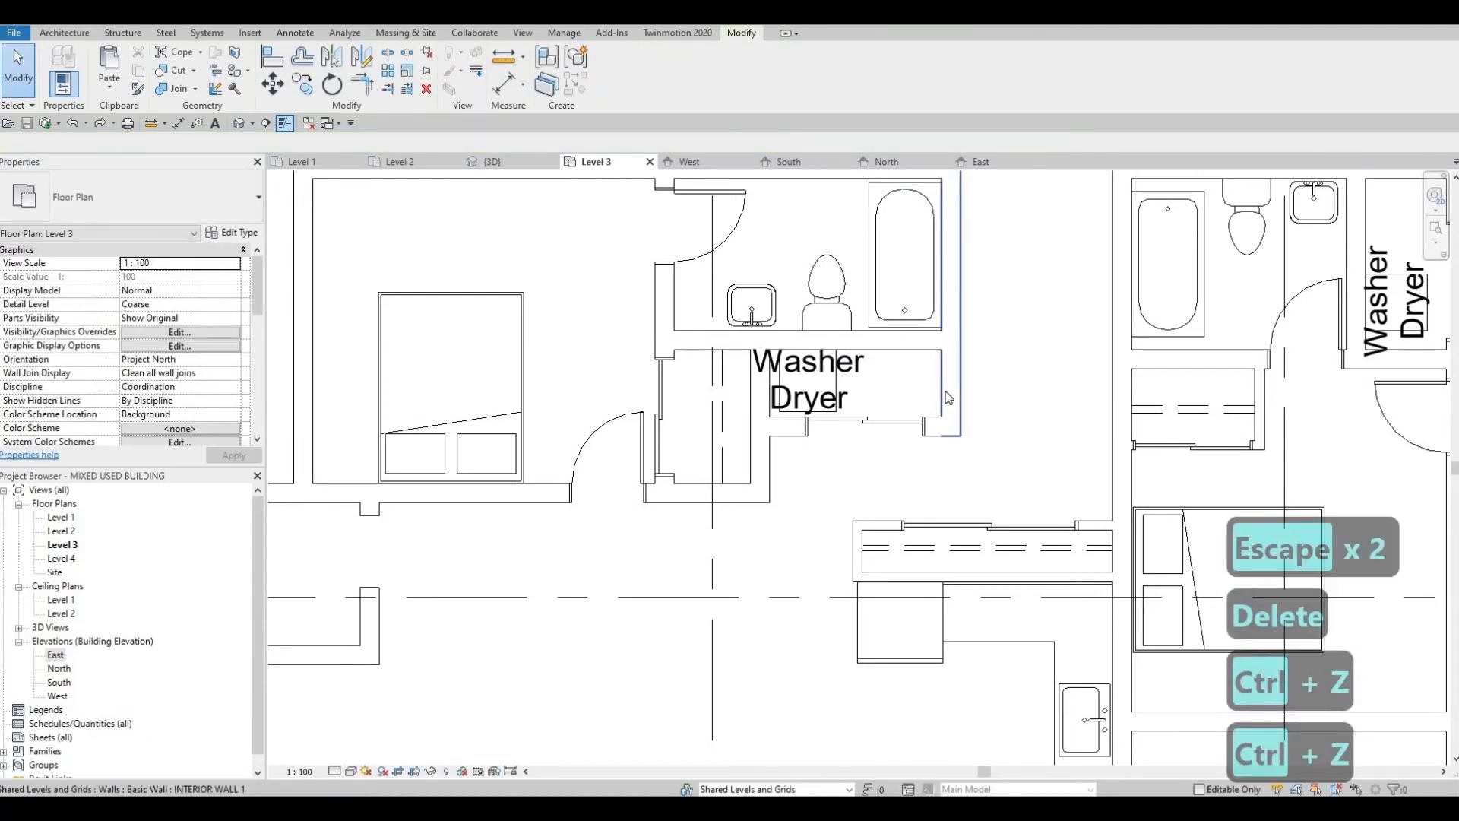
Step: Shorten the laundry closet's east wall to the bathroom's south wall and delete the closet's front wall with its sliding door
key(Escape)
click(948, 417)
drag(950, 426, 949, 342)
key(Escape)
click(938, 423)
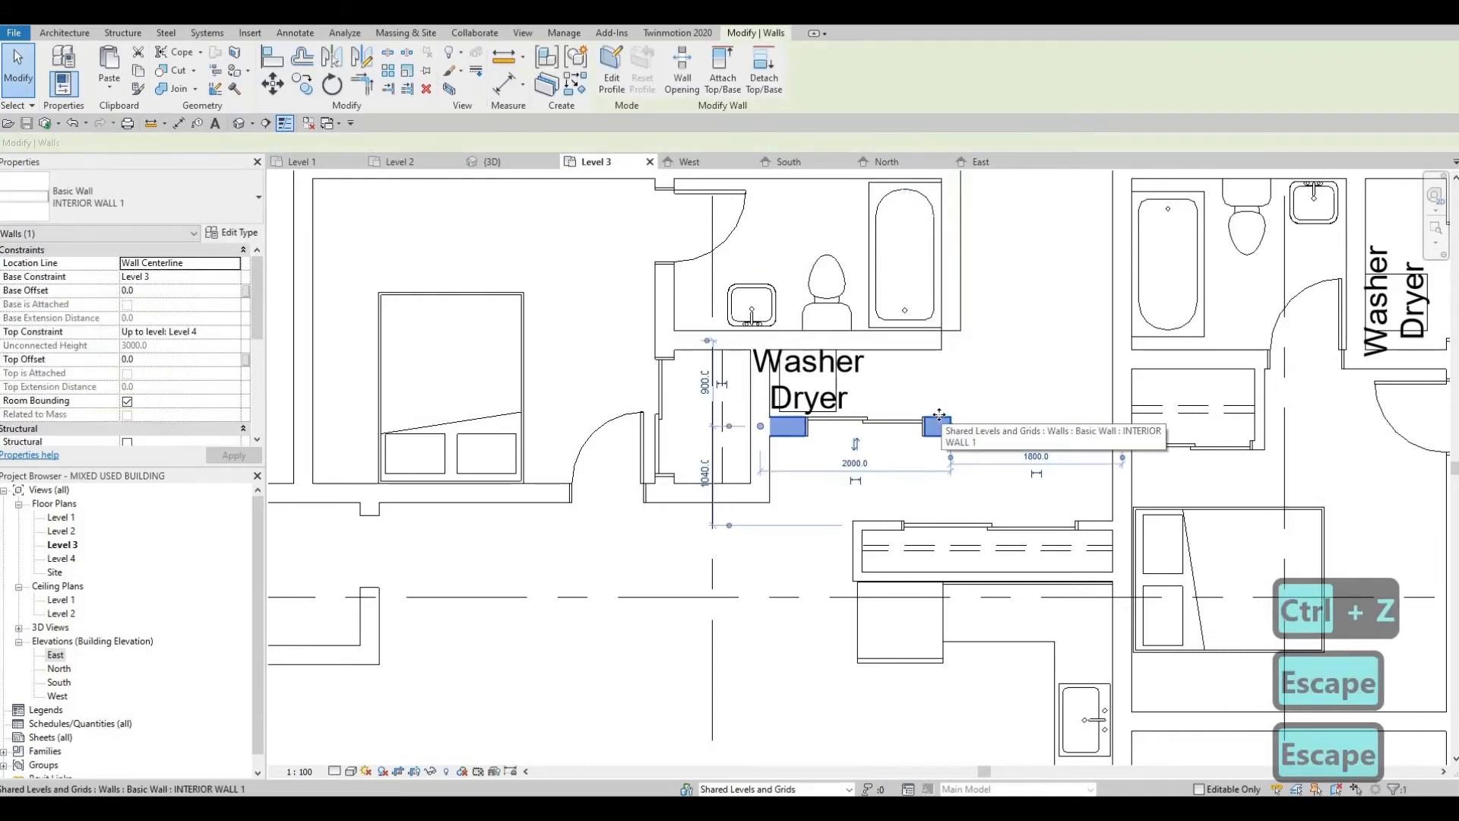
key(Delete)
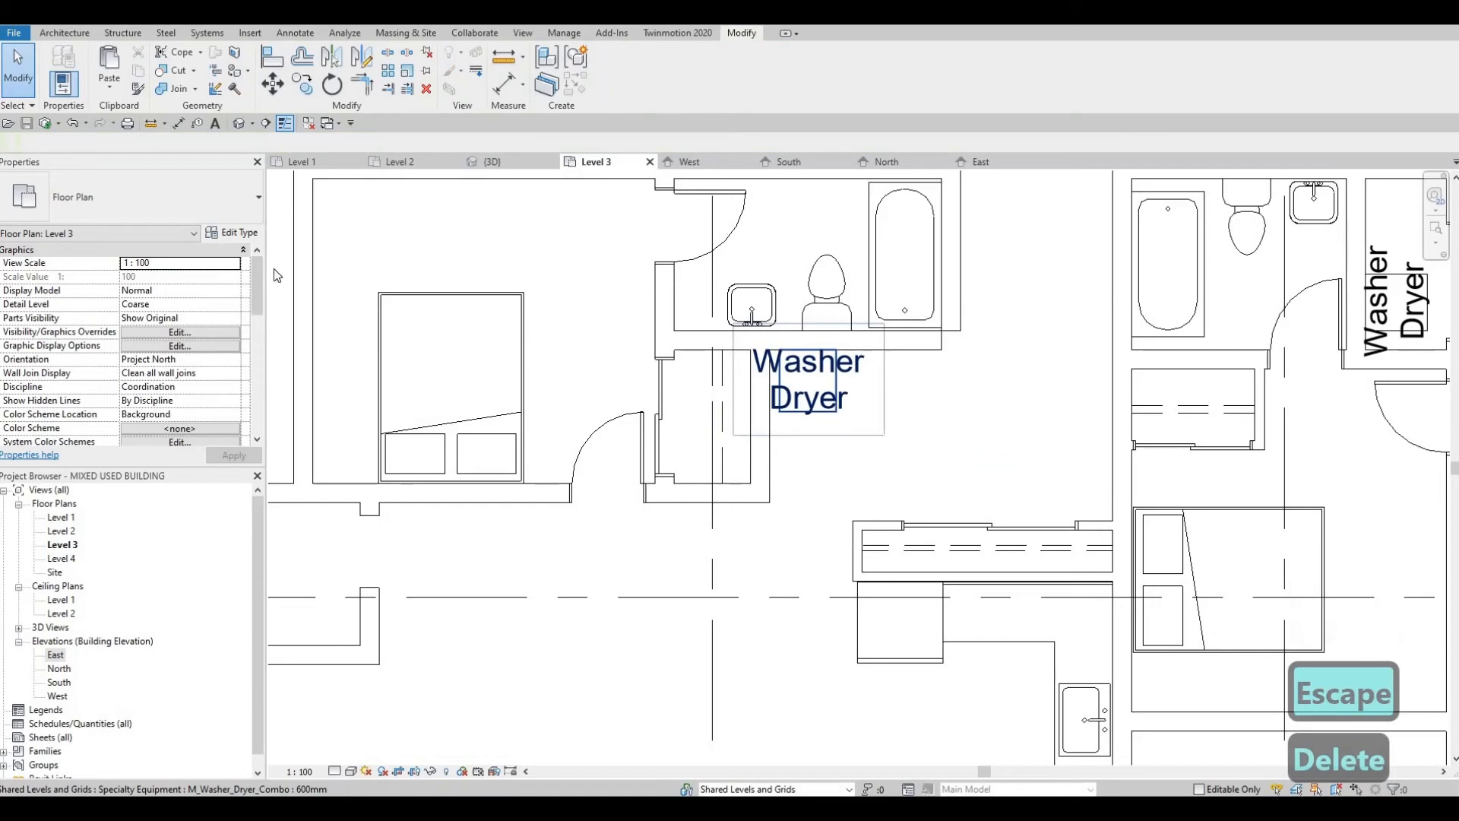
Step: Enclose the west unit's washer-dryer with INTERIOR WALL 2 walls along its south and east sides, meeting the bathroom wall
middle_drag(674, 284, 698, 434)
scroll(698, 434, down, 2)
key(Escape)
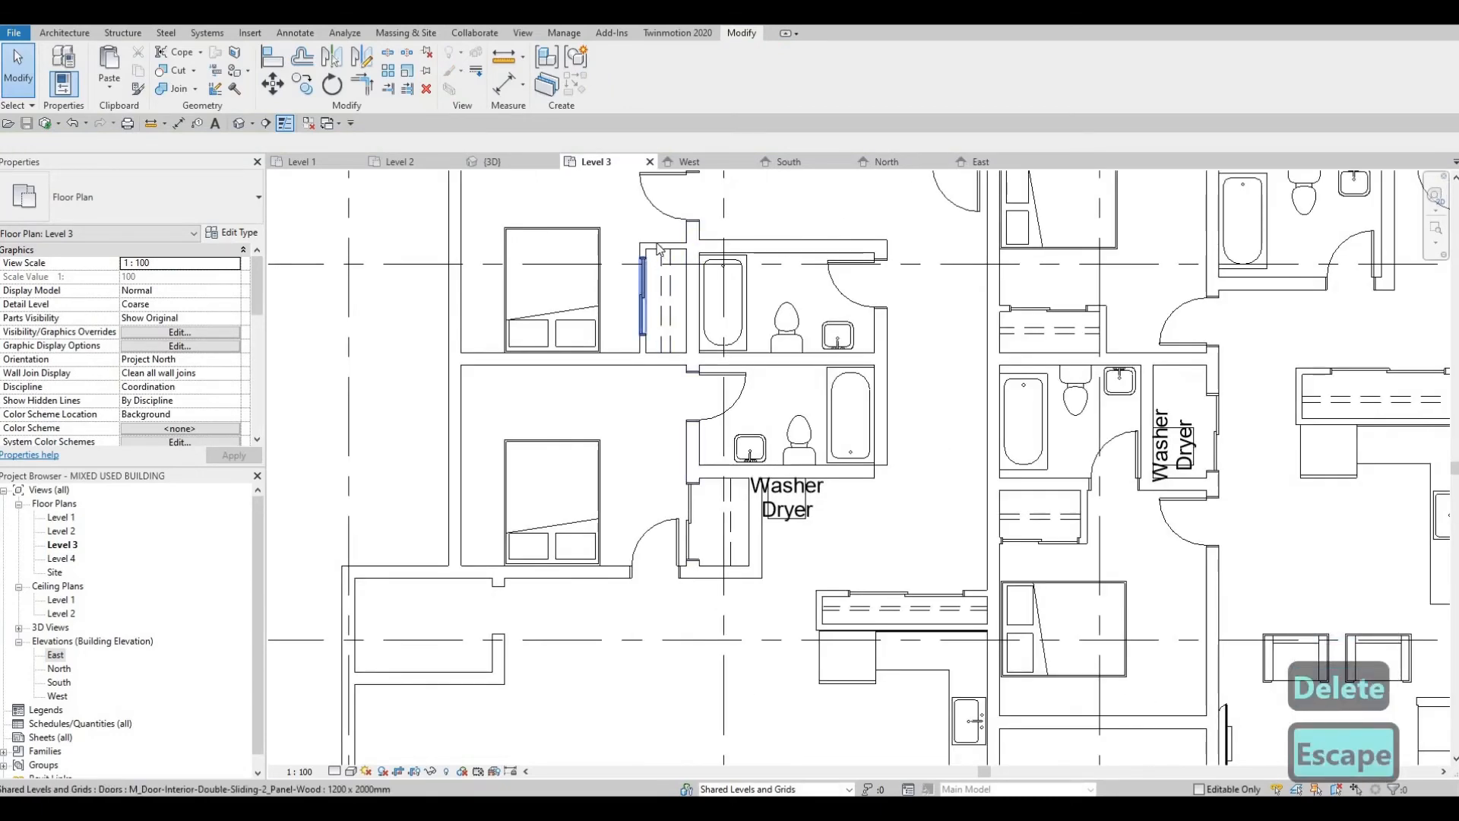
click(669, 256)
key(c)
key(s)
scroll(829, 494, up, 4)
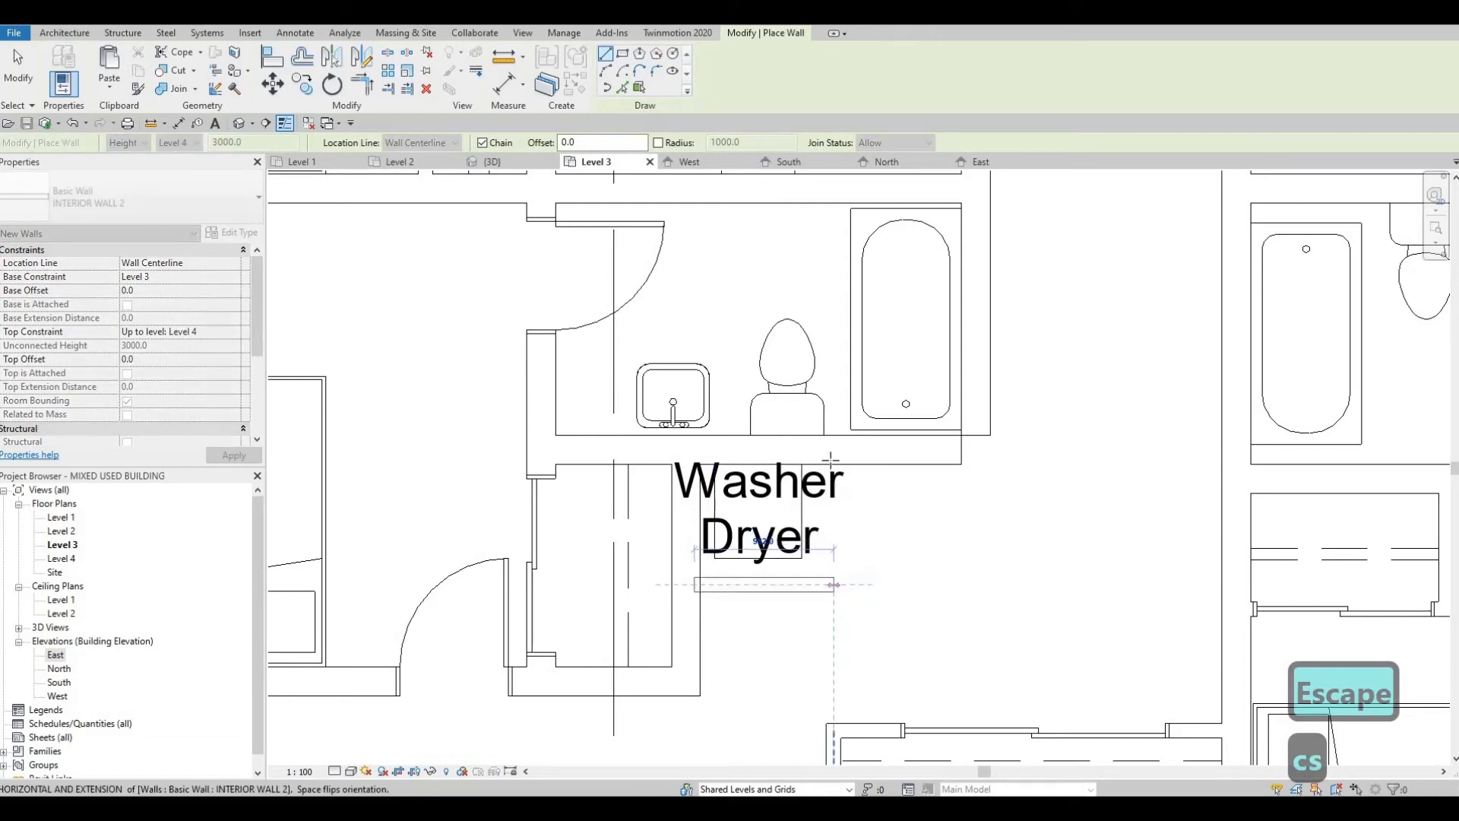
click(834, 584)
key(Escape)
key(Escape)
key(Escape)
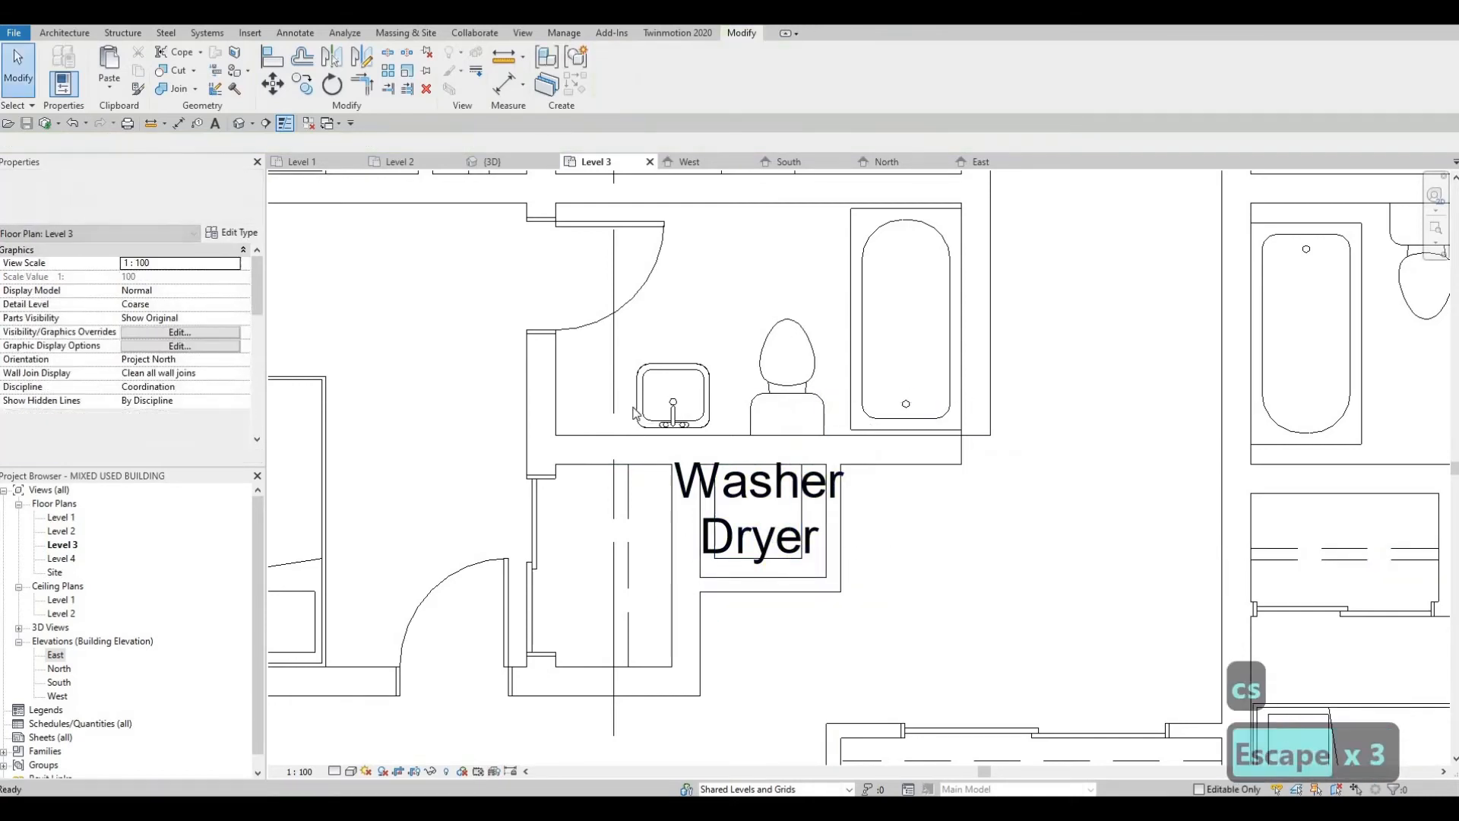
scroll(669, 539, down, 2)
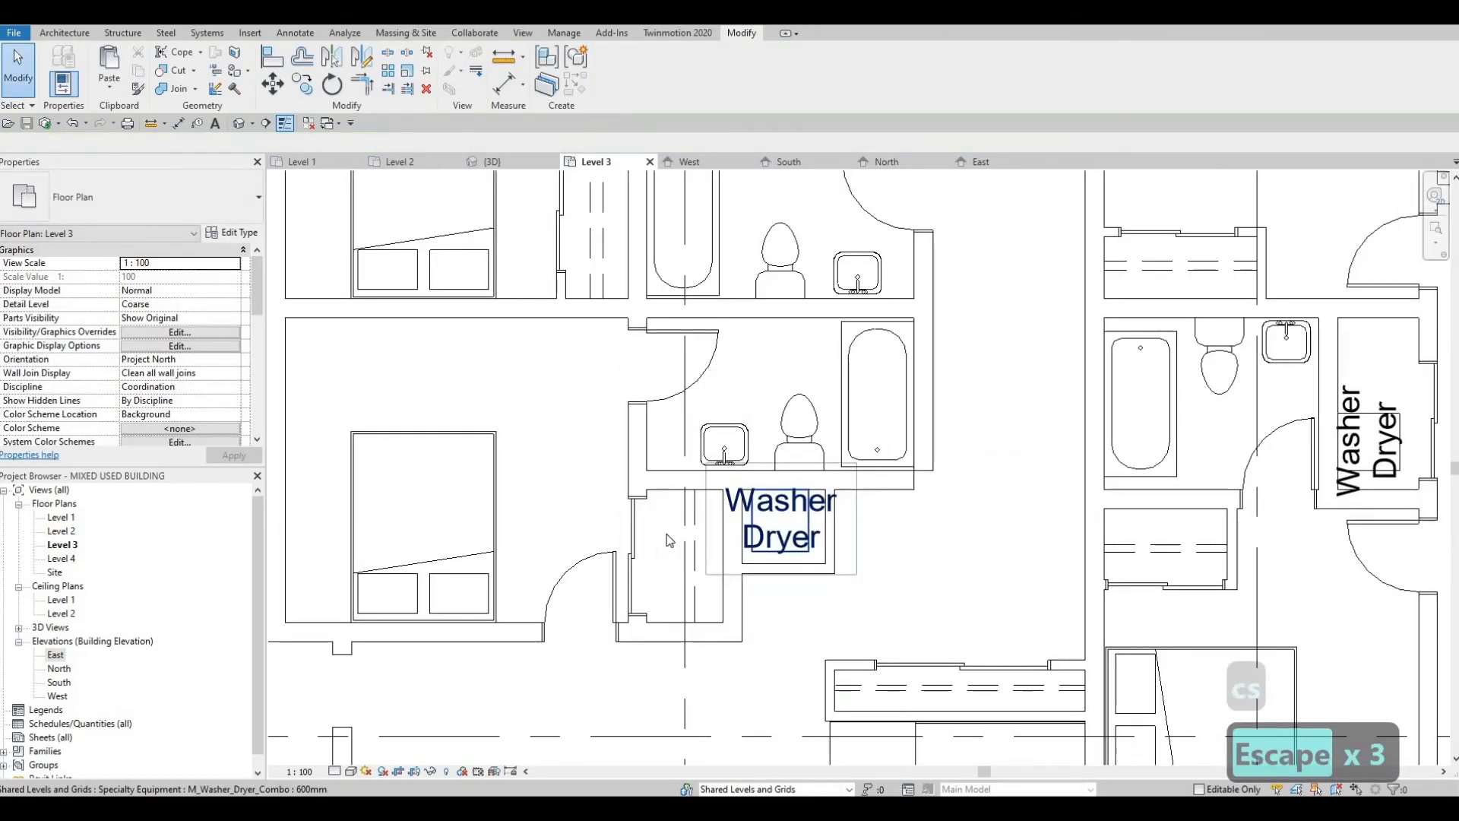
click(555, 238)
key(c)
key(x)
key(s)
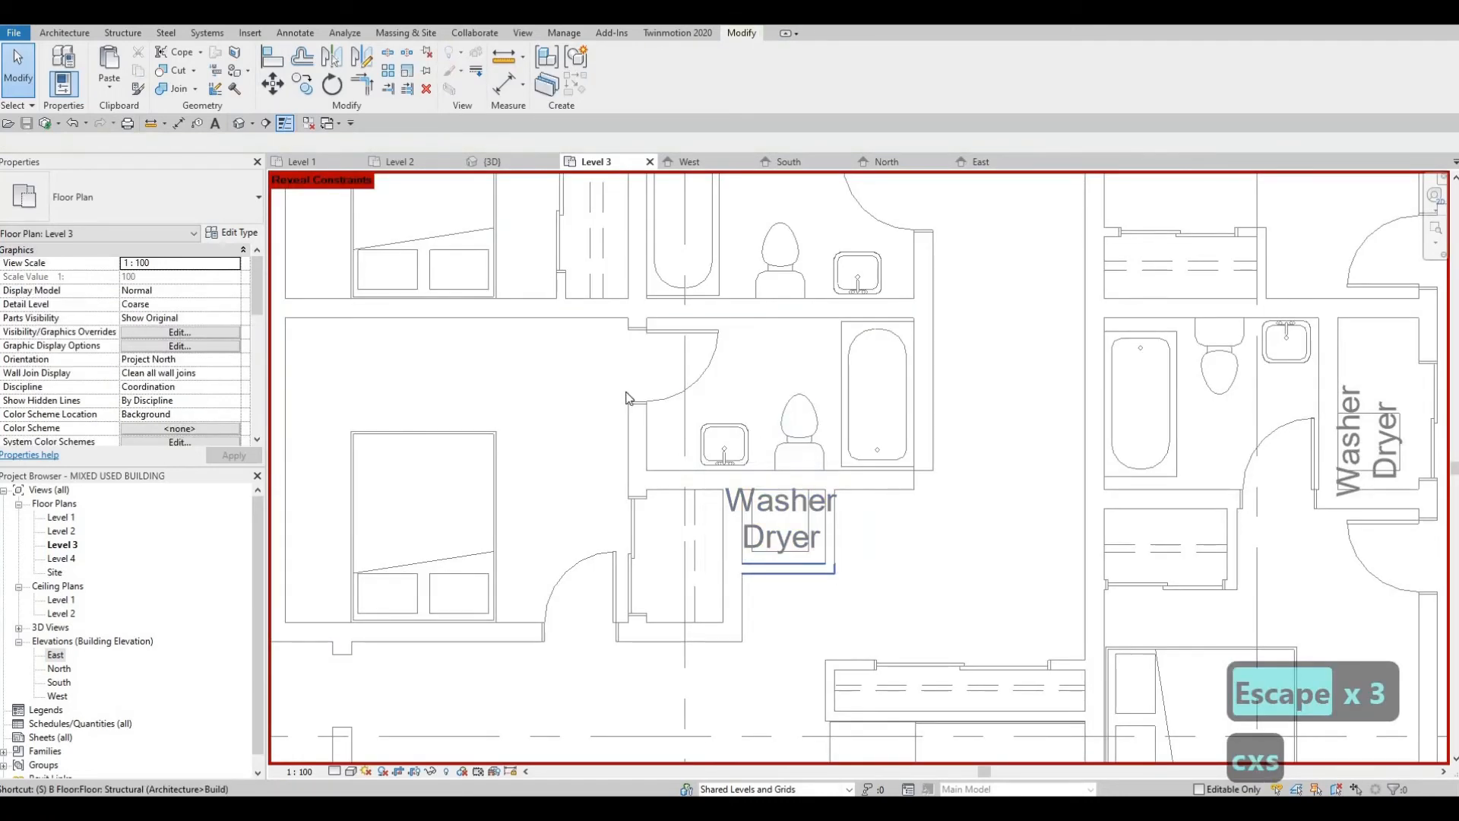
key(Escape)
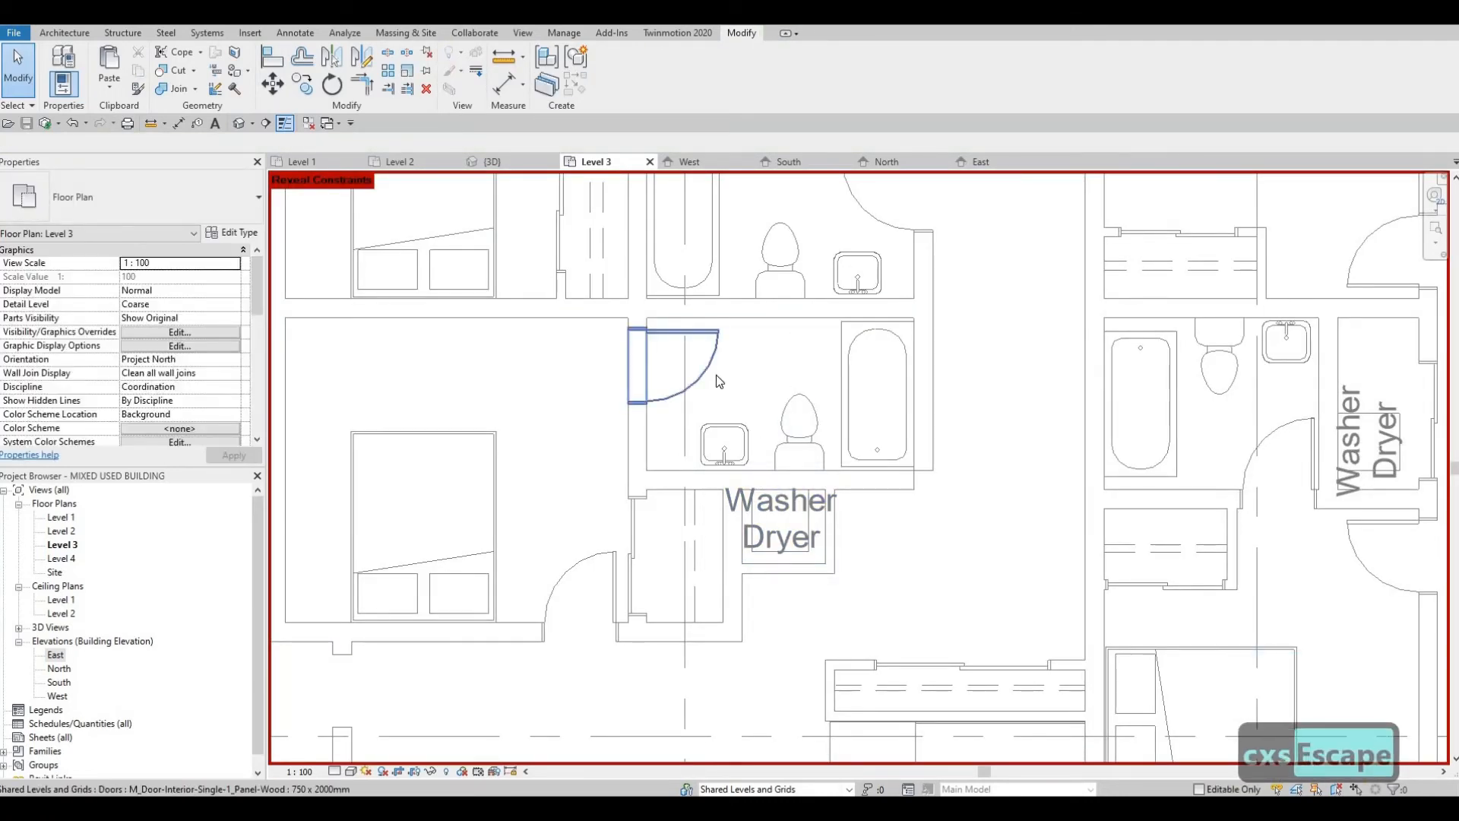
key(x)
click(444, 771)
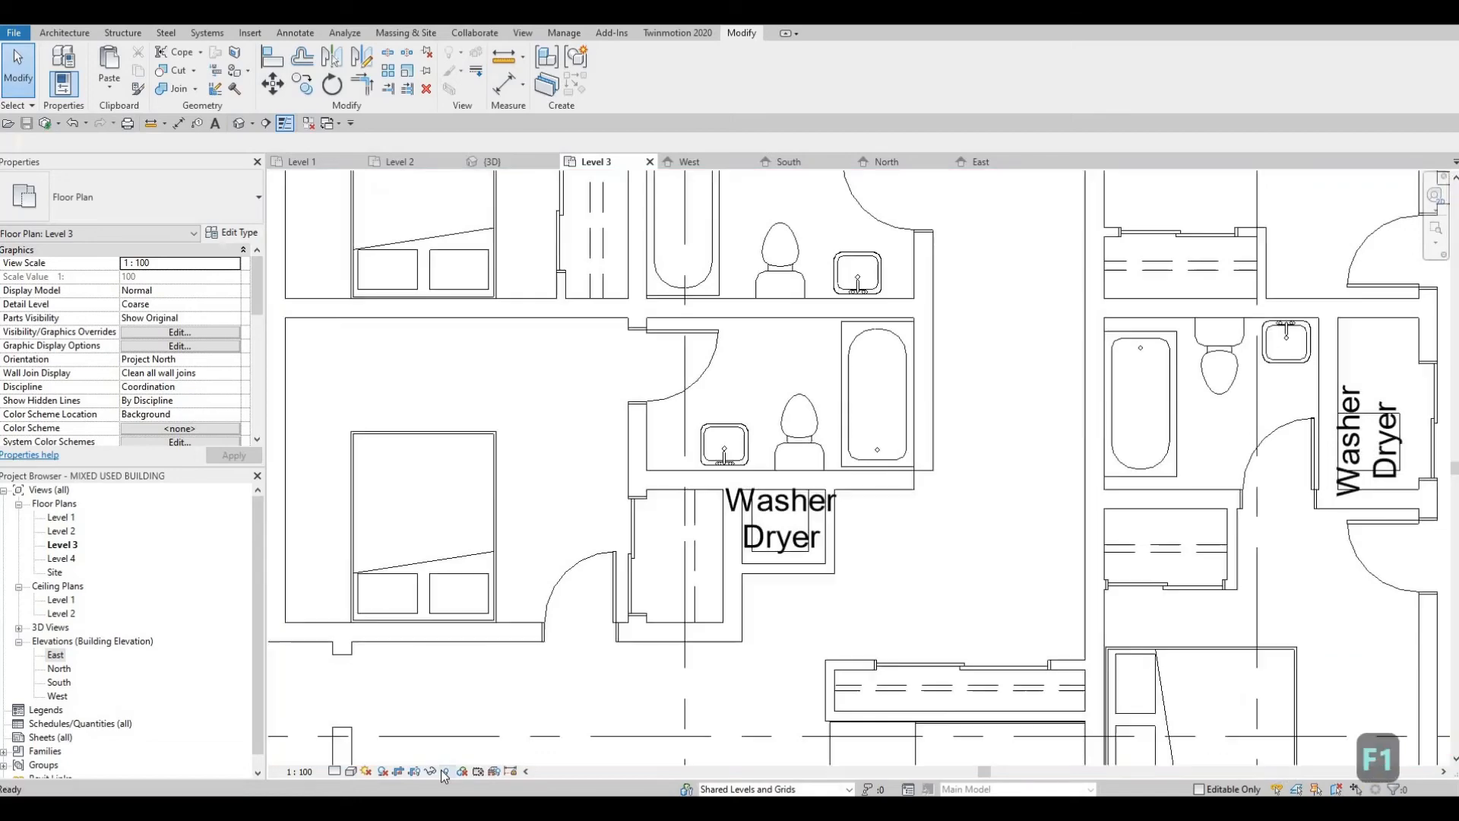
click(444, 772)
scroll(614, 583, down, 1)
middle_drag(752, 545, 745, 557)
scroll(744, 555, up, 4)
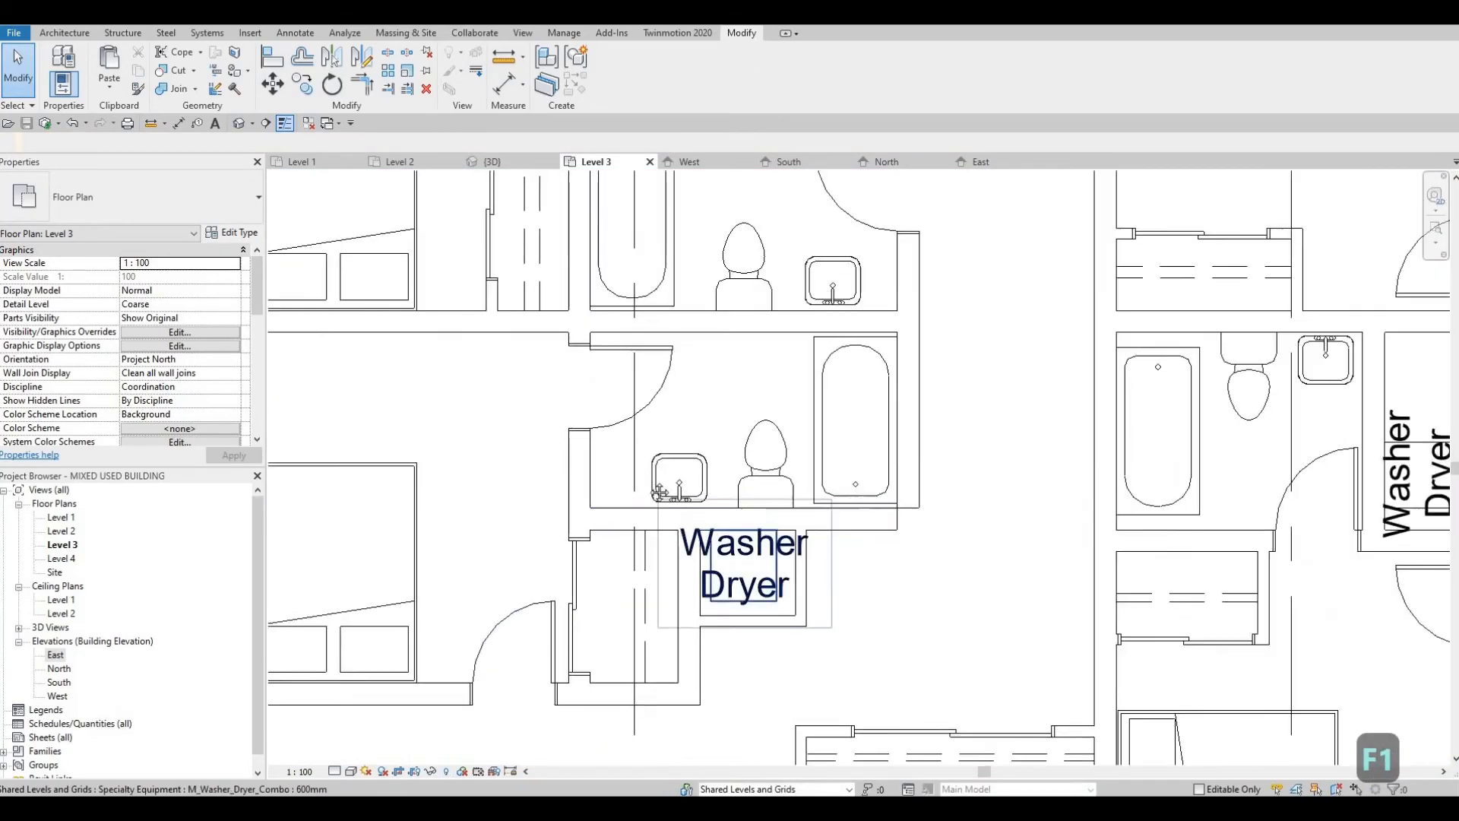
key(Escape)
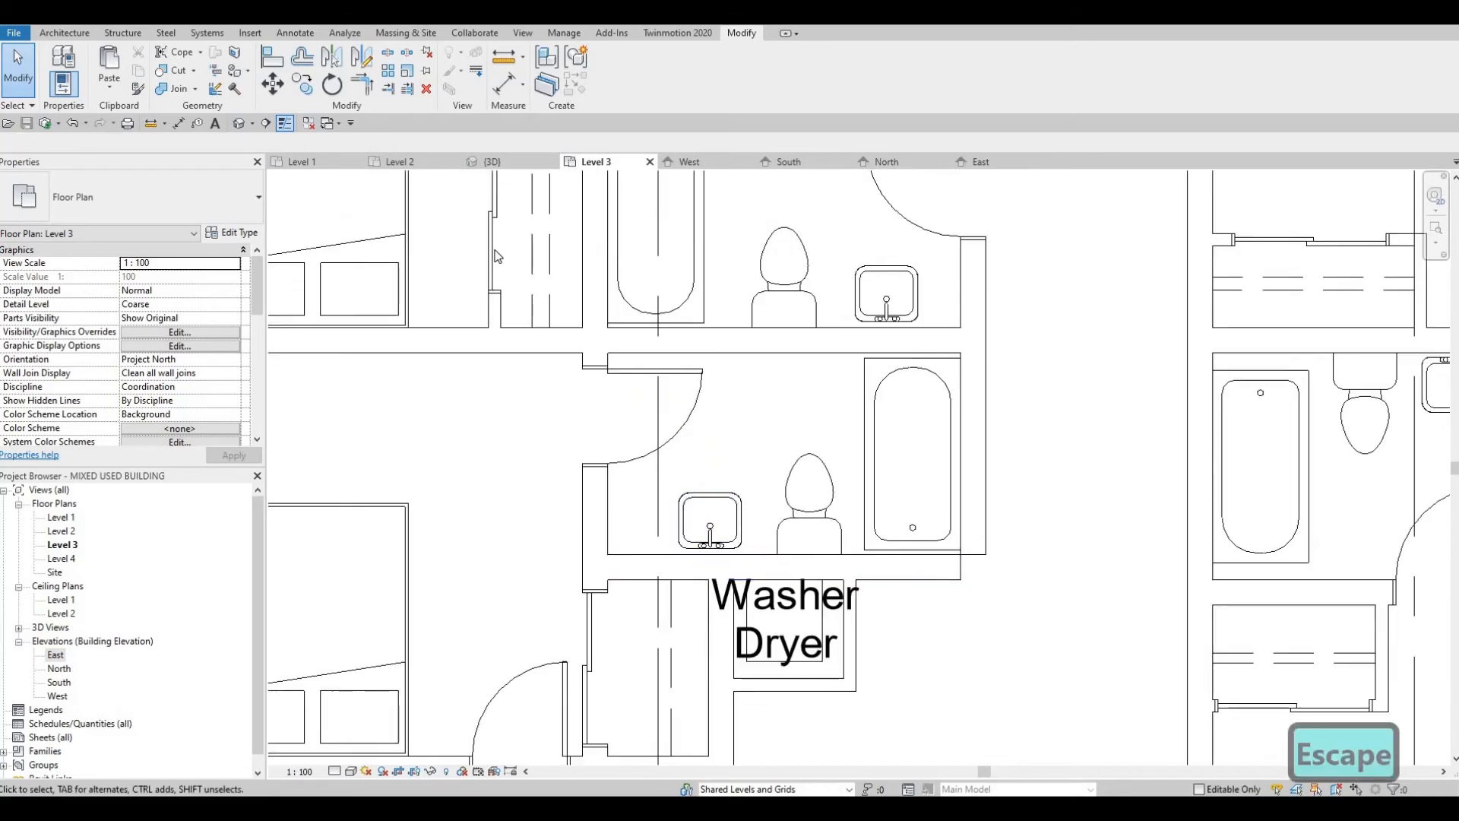
click(527, 304)
key(c)
key(s)
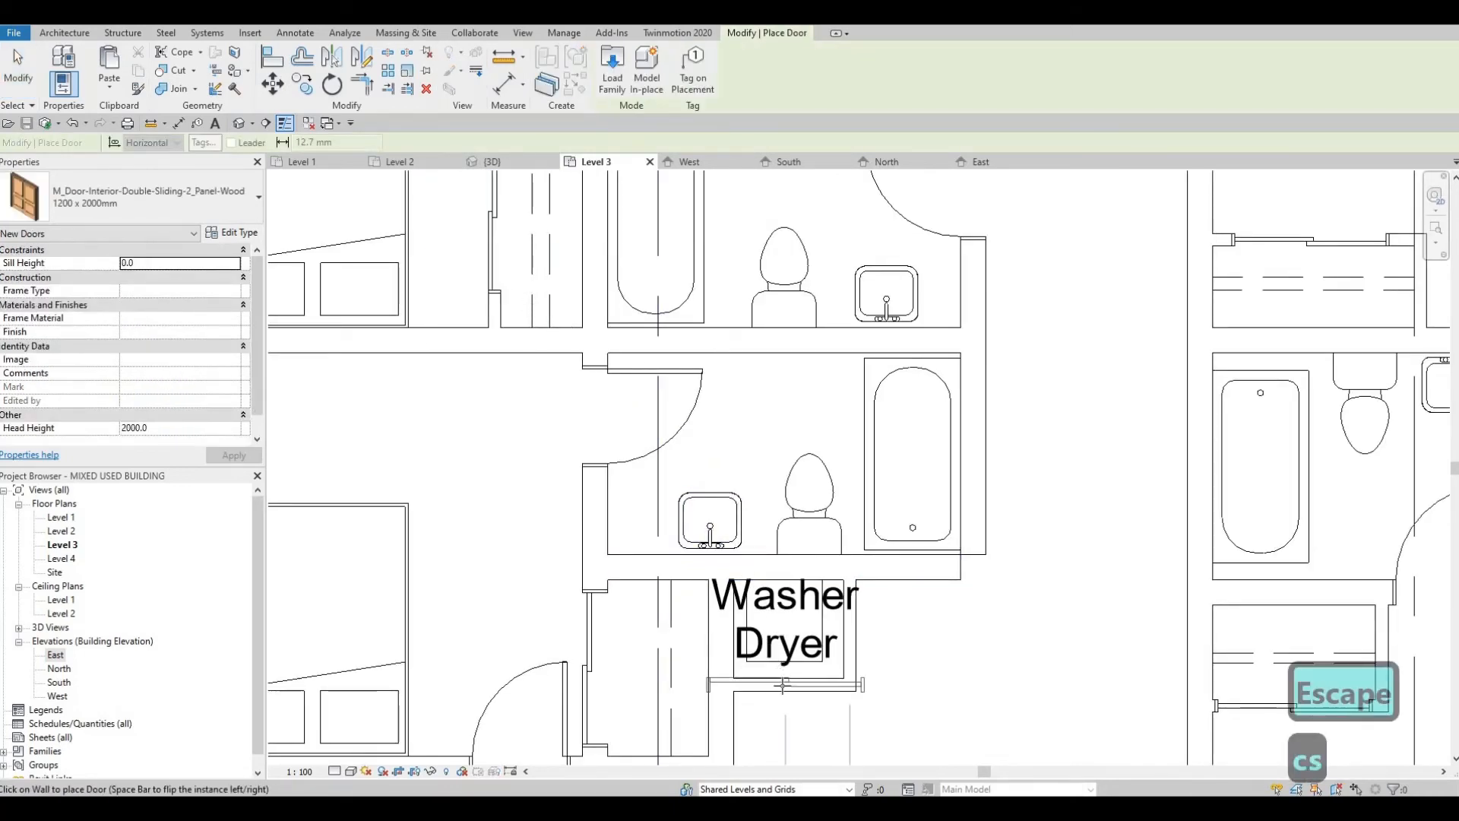
key(Escape)
key(Escape)
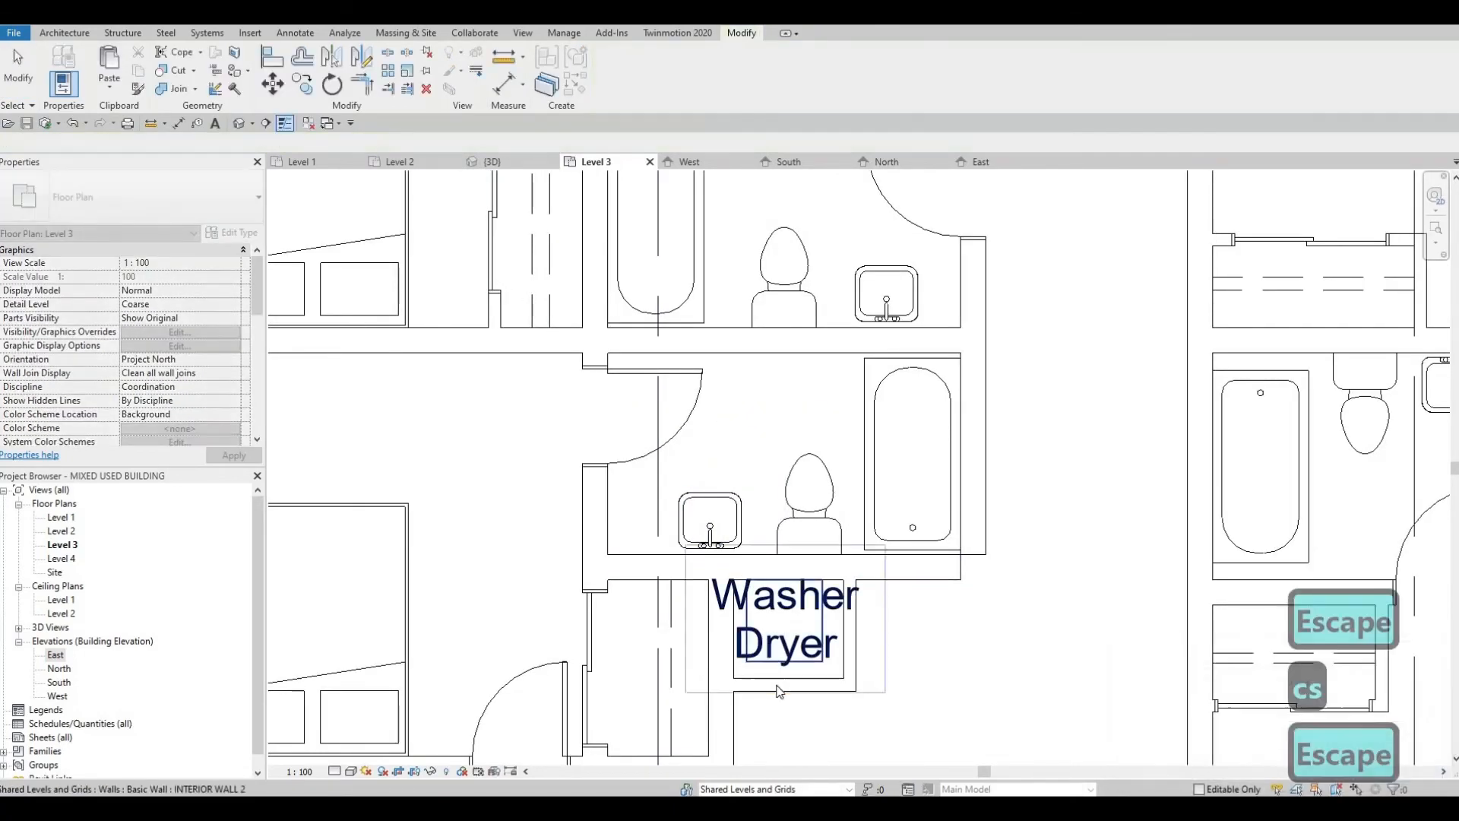
Step: Duplicate the north bedroom closet's sliding door type as 800 and set its width to 800
middle_drag(684, 508, 863, 735)
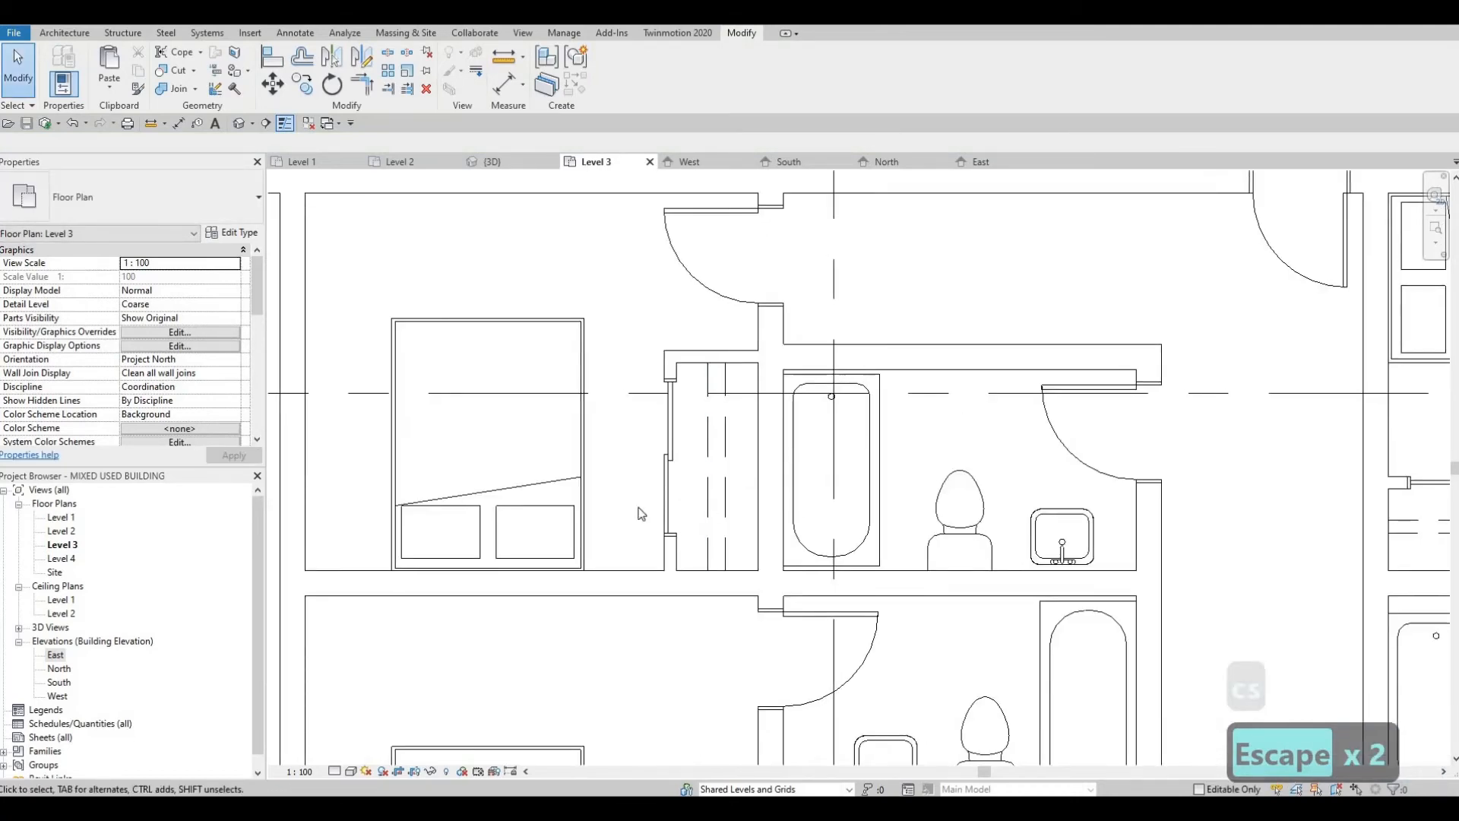
click(669, 456)
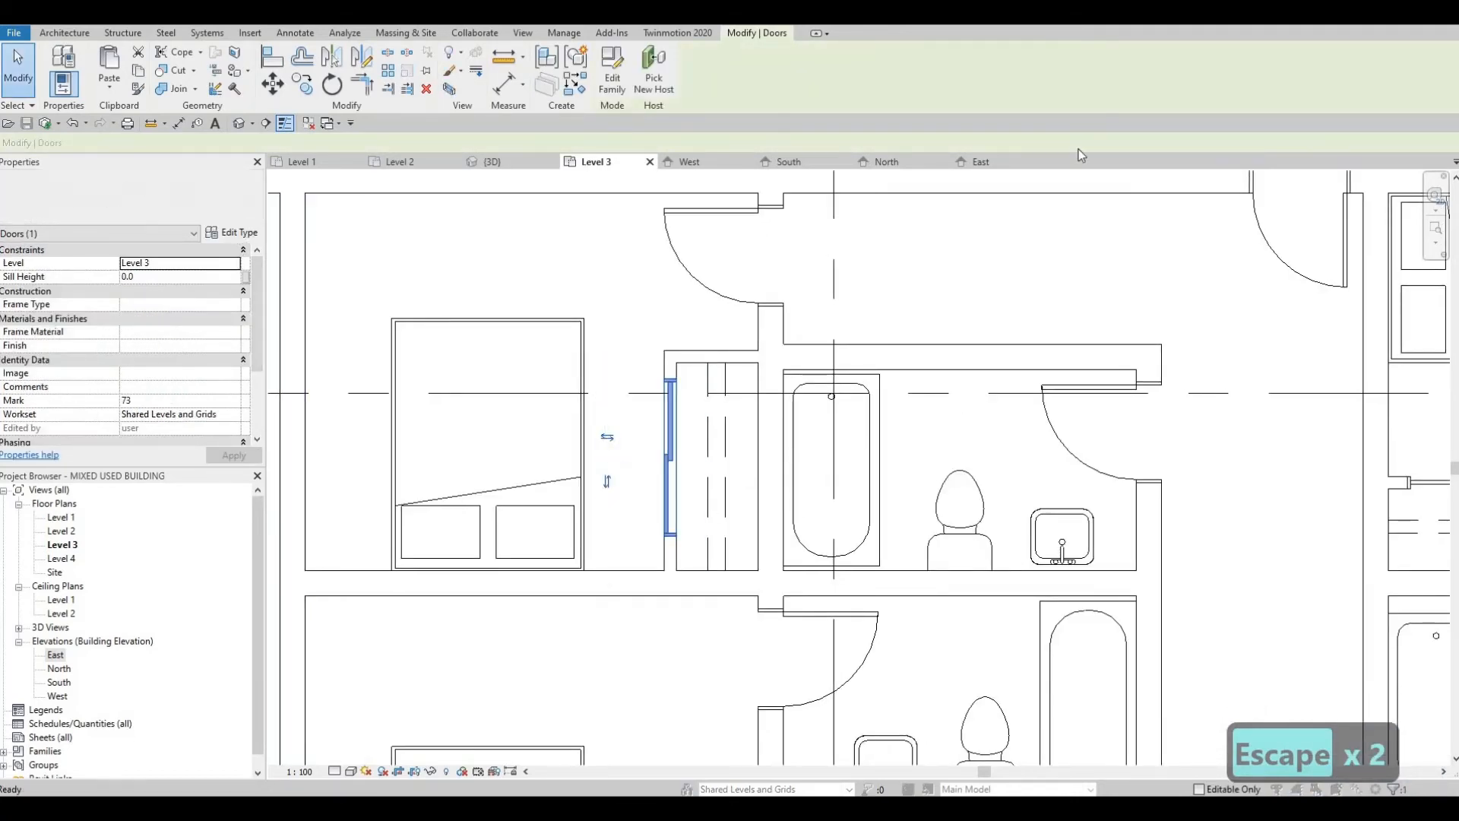
click(1075, 147)
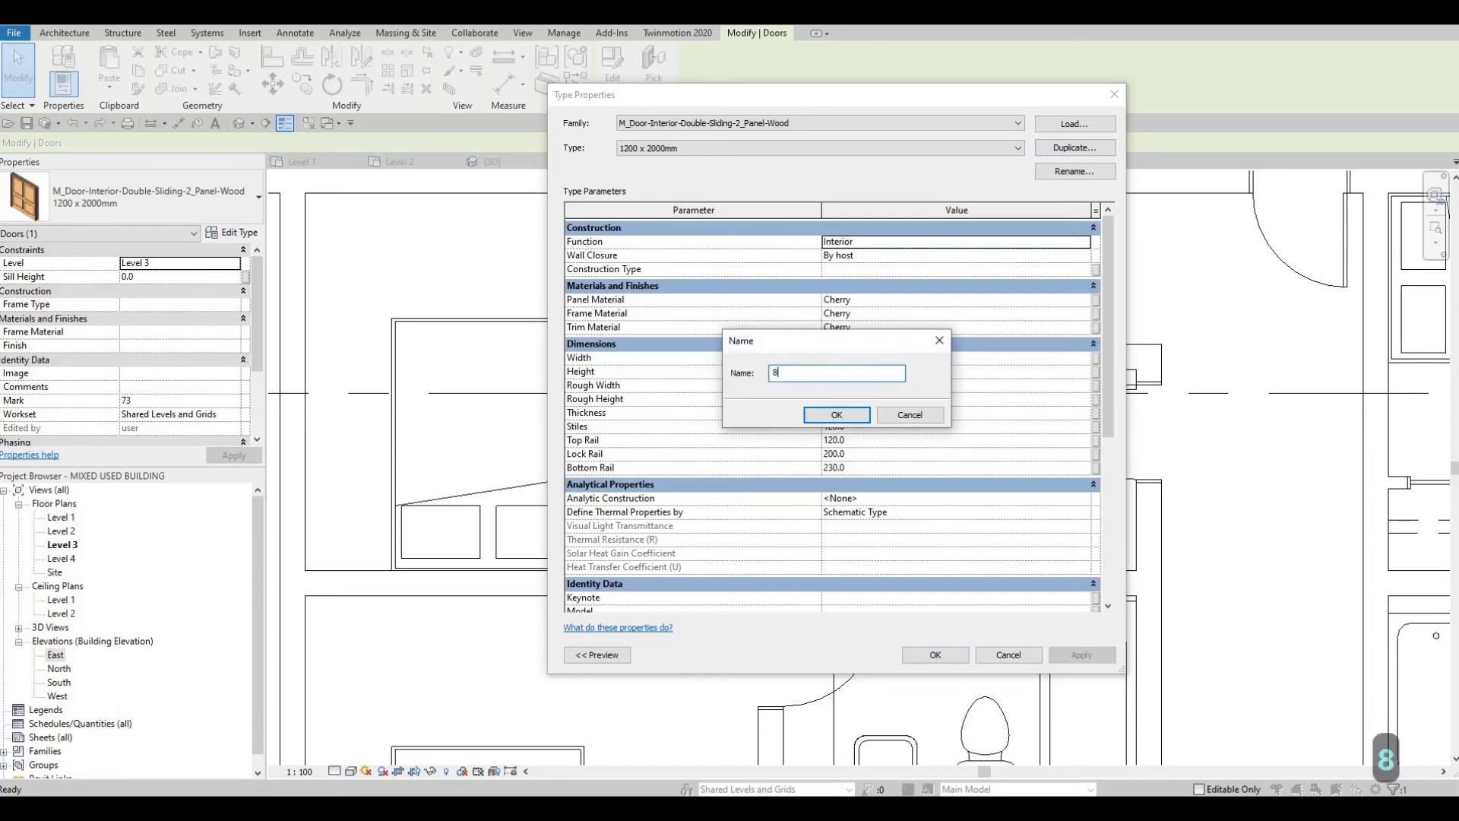
click(830, 417)
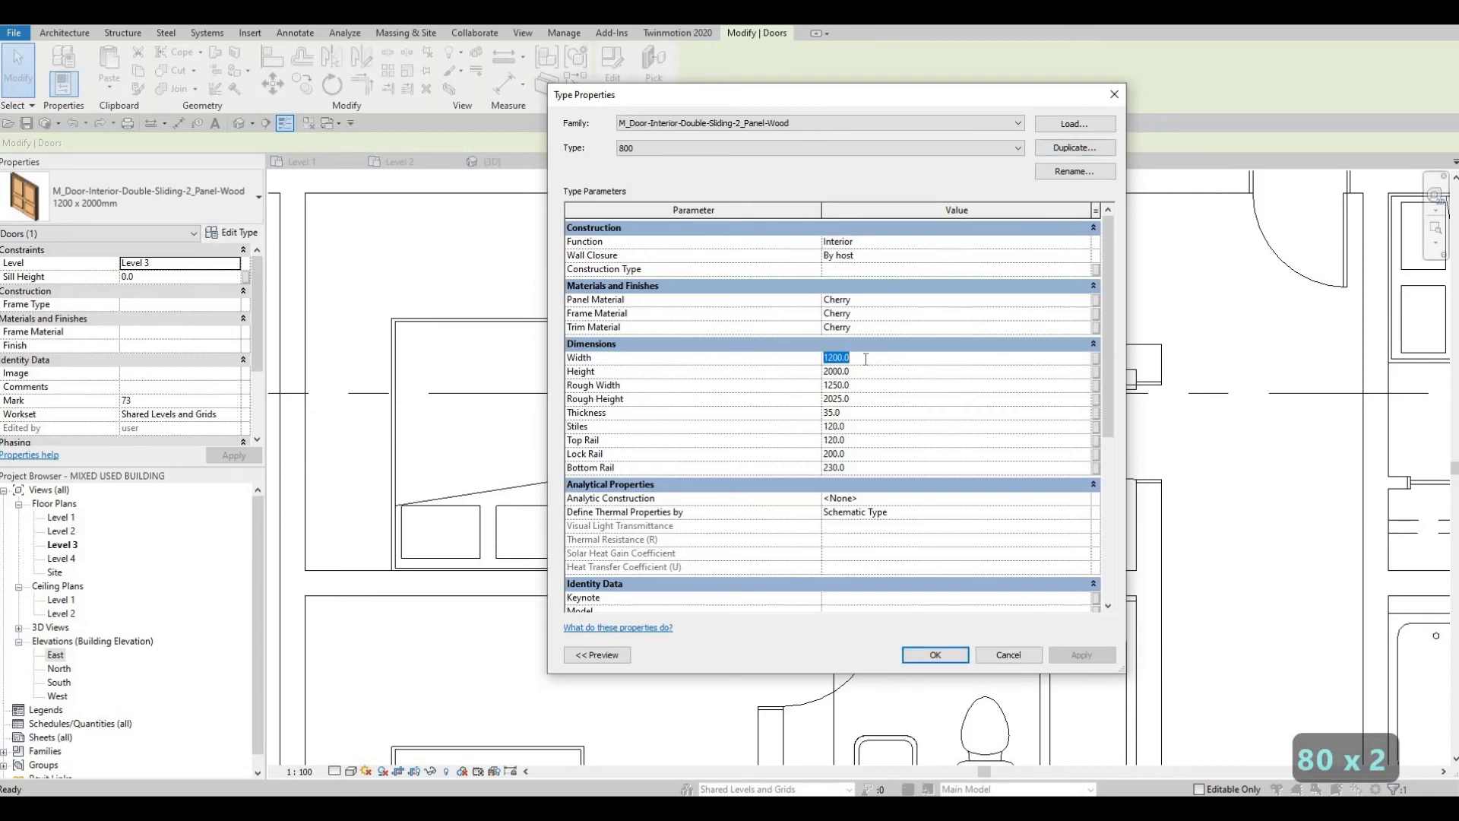
text(800)
click(952, 655)
Step: Place a matching 800 double sliding door in the wall south of the west unit's washer-dryer
middle_drag(689, 400, 670, 304)
scroll(670, 304, down, 1)
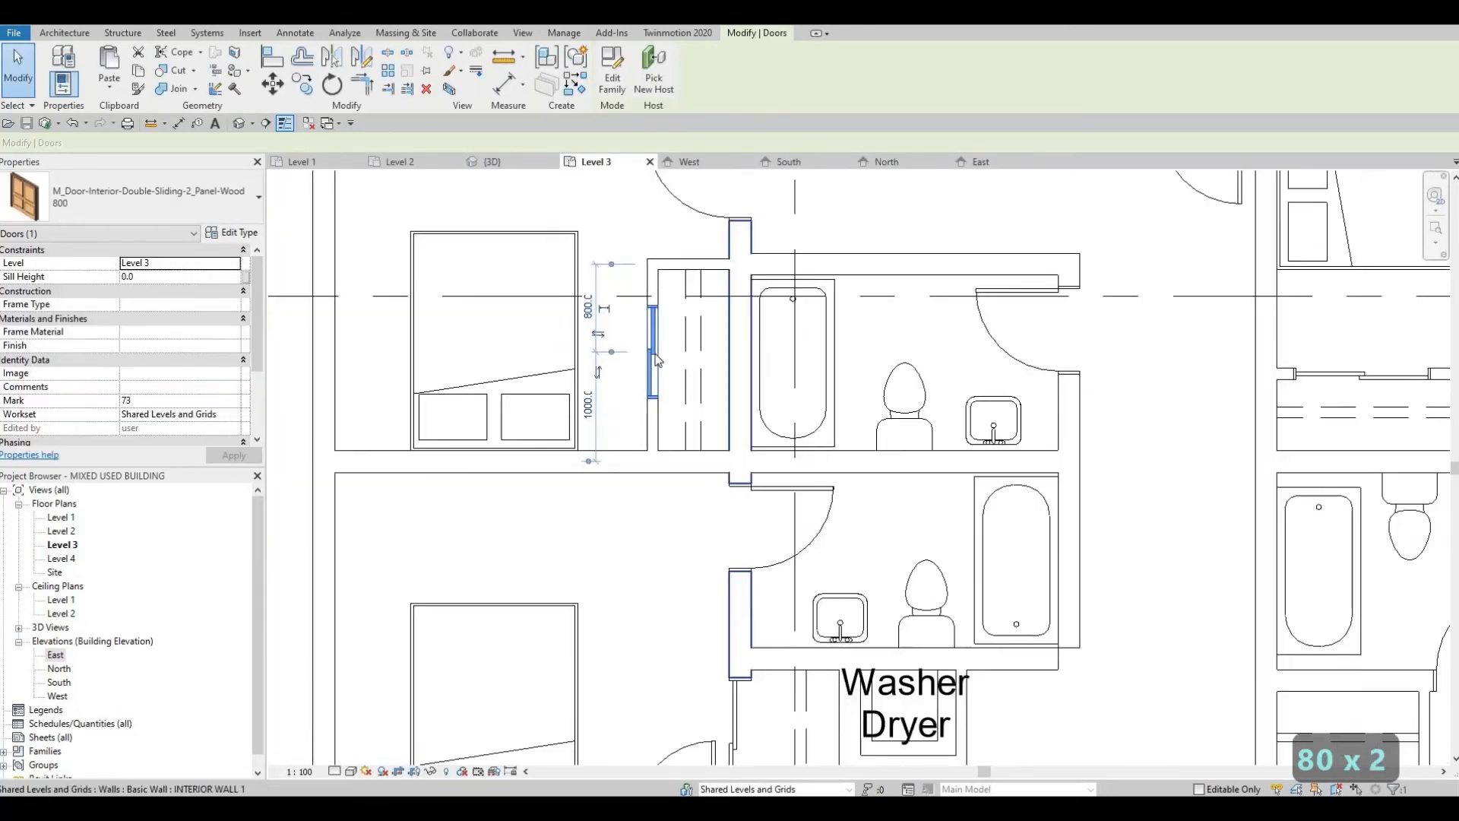
key(Escape)
click(655, 359)
key(c)
key(s)
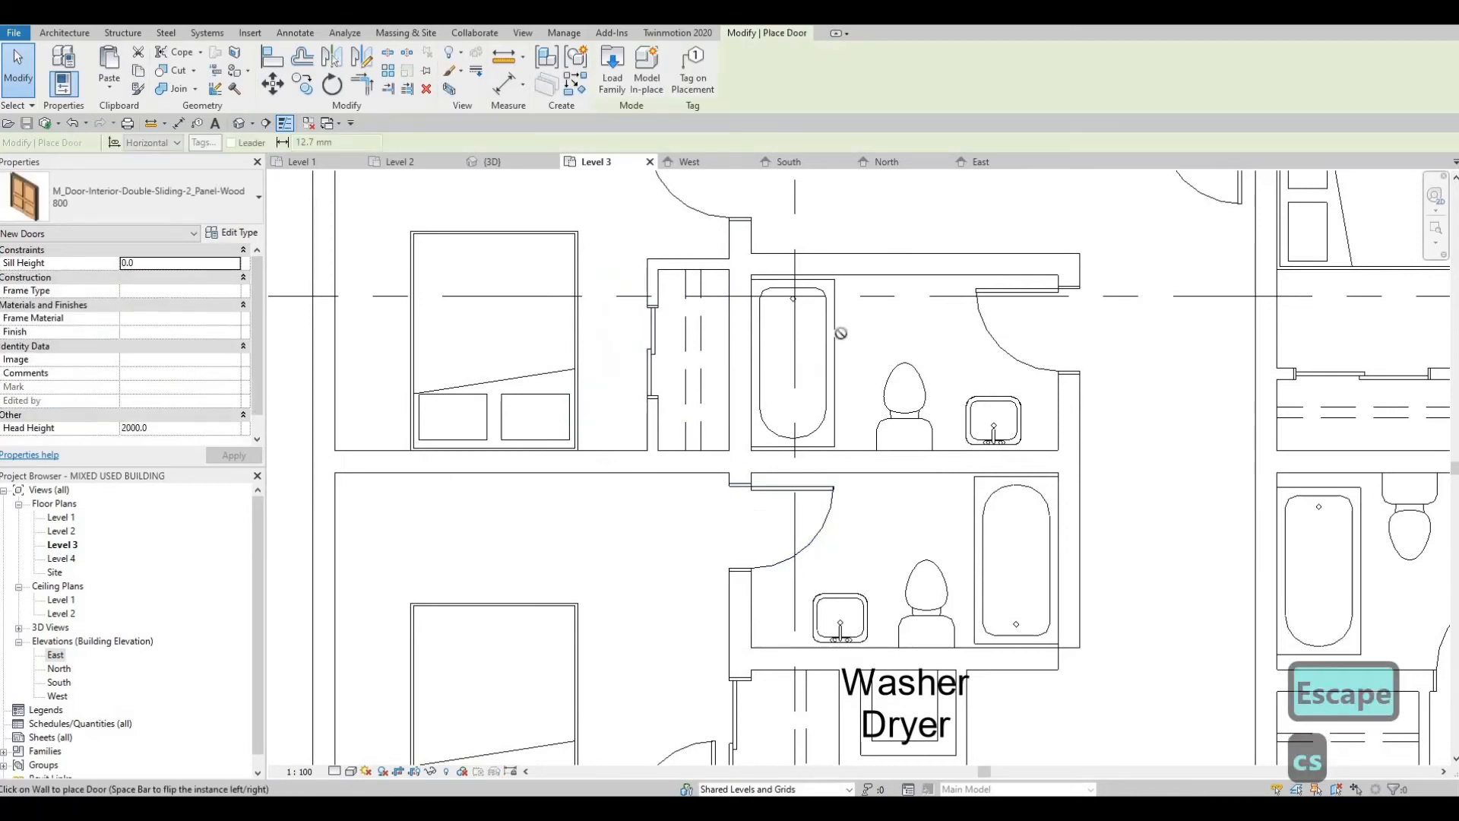
middle_drag(911, 750, 835, 401)
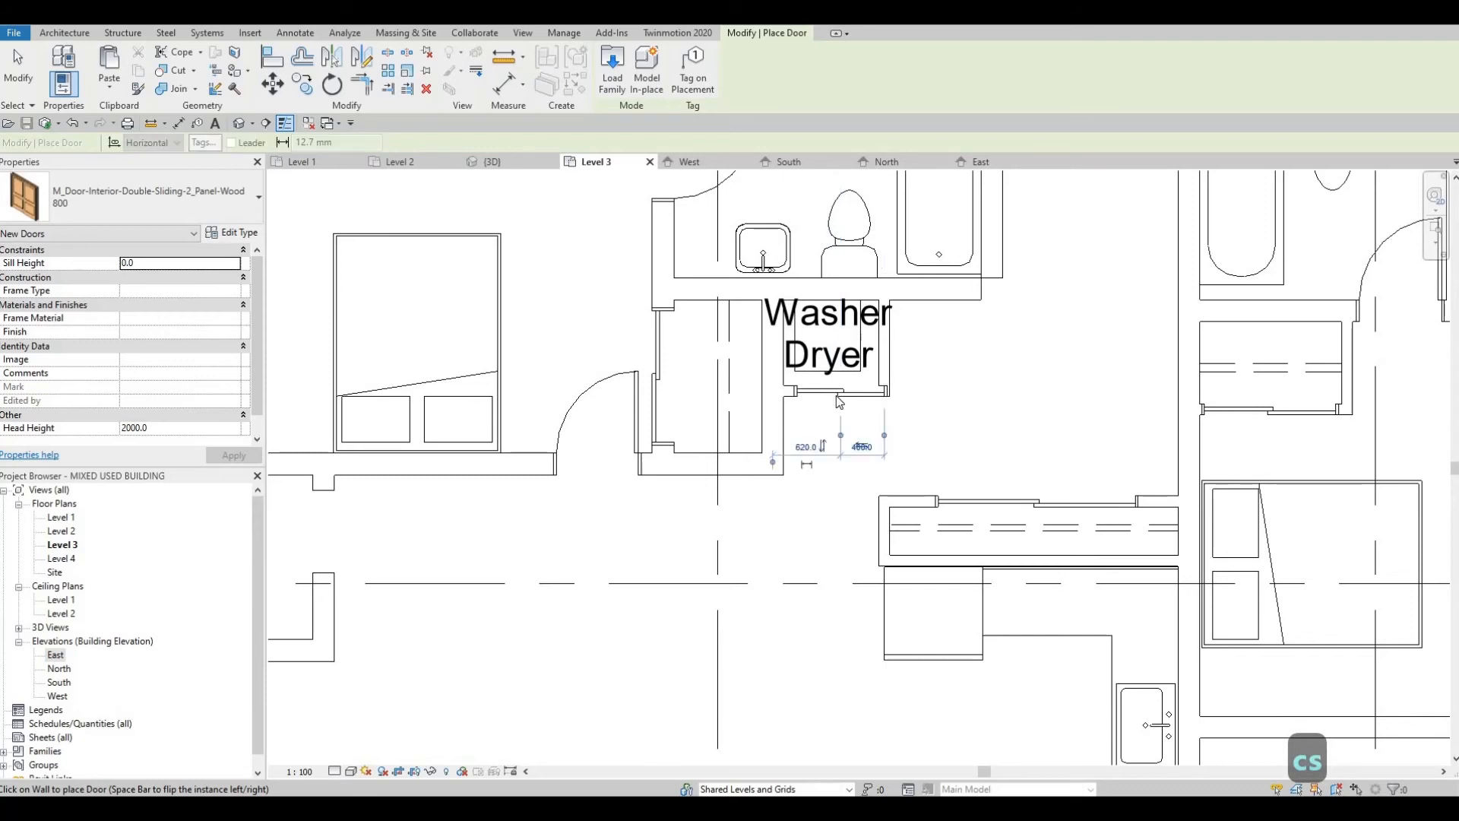
key(Escape)
scroll(835, 392, up, 1)
key(Escape)
Step: Nudge the new laundry sliding door west so it sits centred between the closet's side walls
click(835, 393)
key(Left)
key(Left)
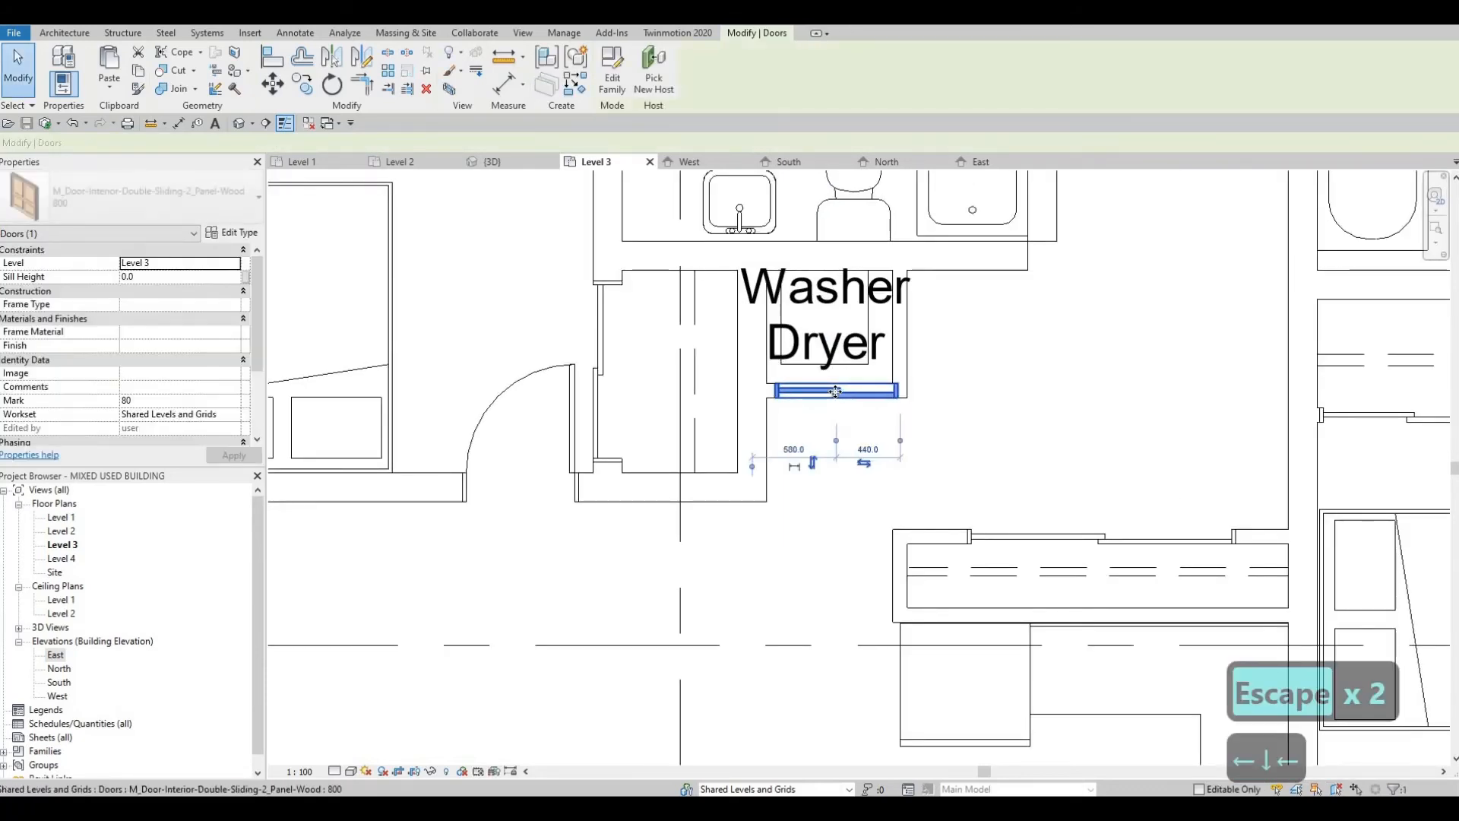
key(Left)
key(Escape)
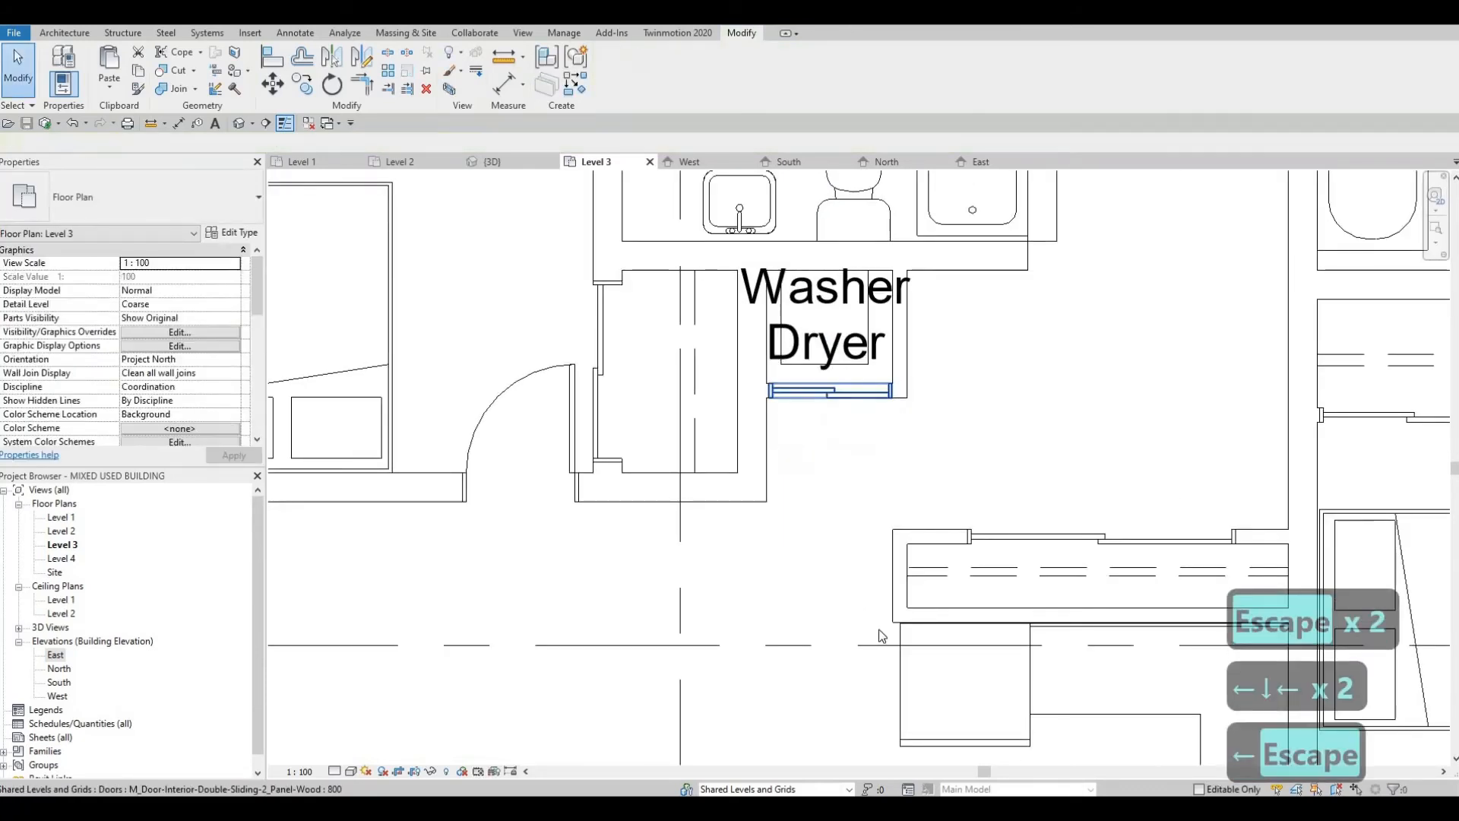
Step: Change the north bedroom closet's sliding door to the 1200 x 2000mm type
scroll(780, 498, down, 3)
middle_drag(684, 220, 783, 473)
scroll(783, 477, down, 1)
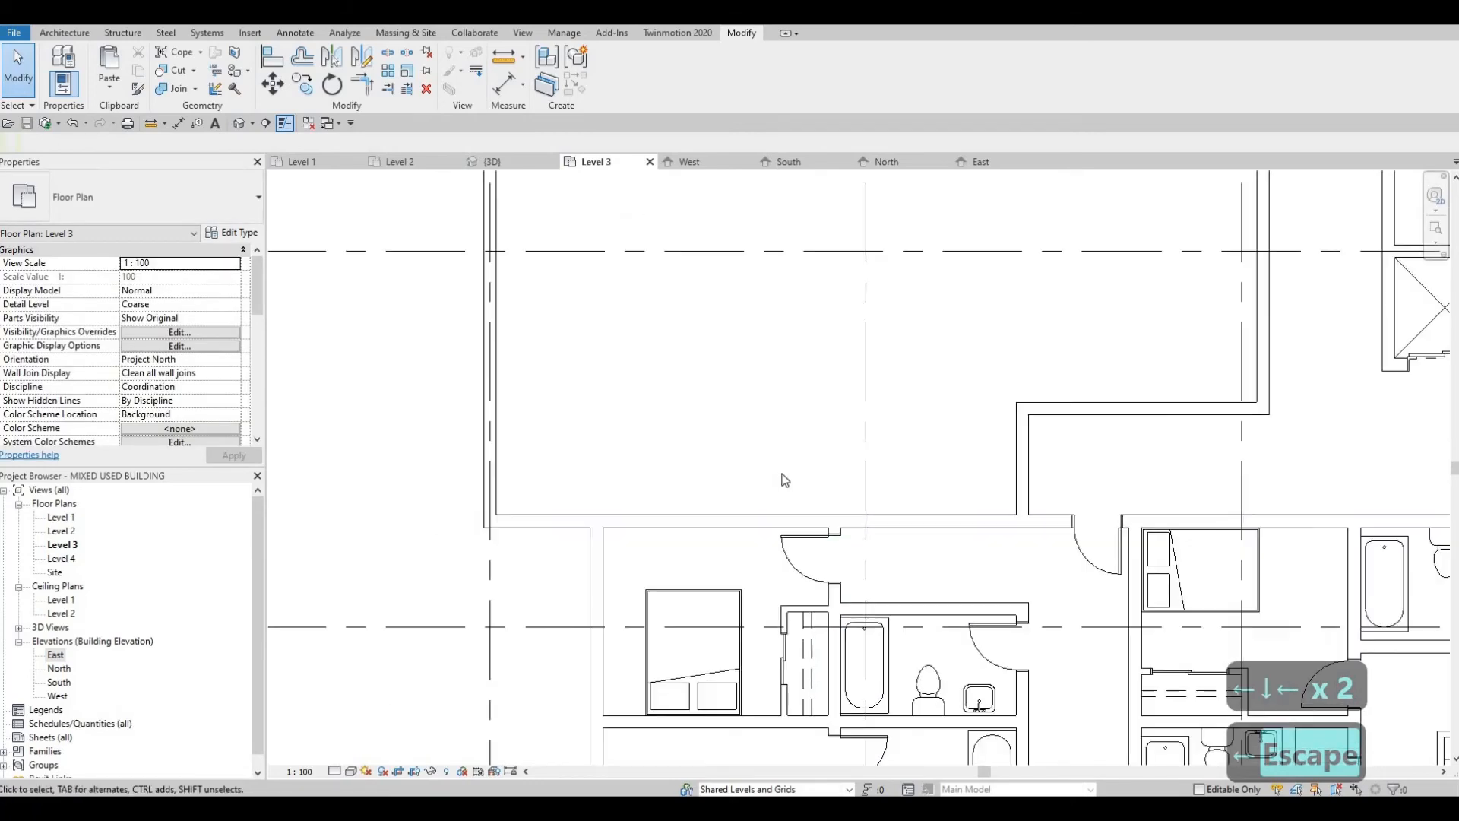
middle_drag(786, 610, 785, 481)
scroll(786, 481, down, 1)
click(784, 511)
click(137, 198)
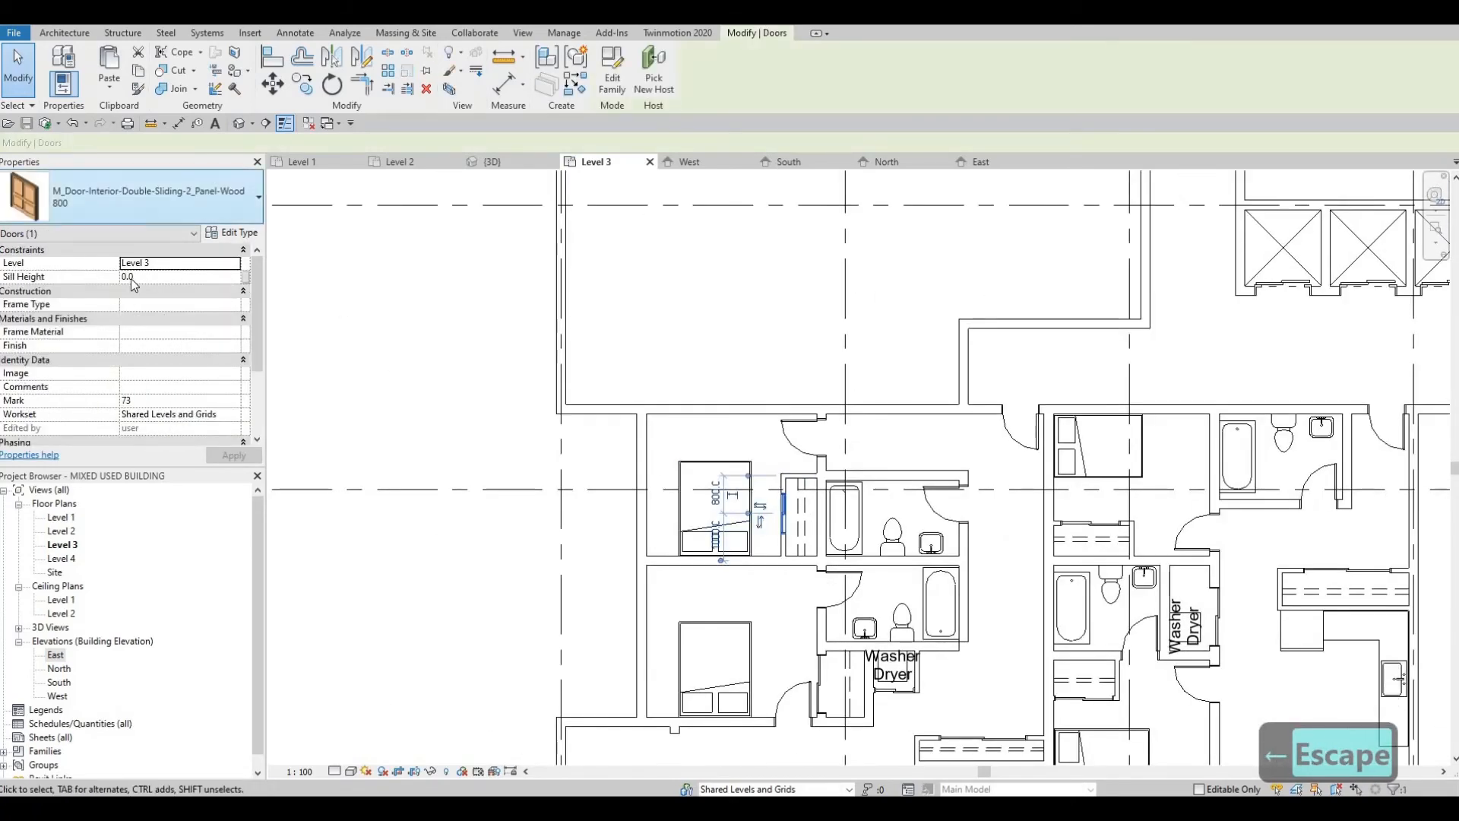
click(90, 376)
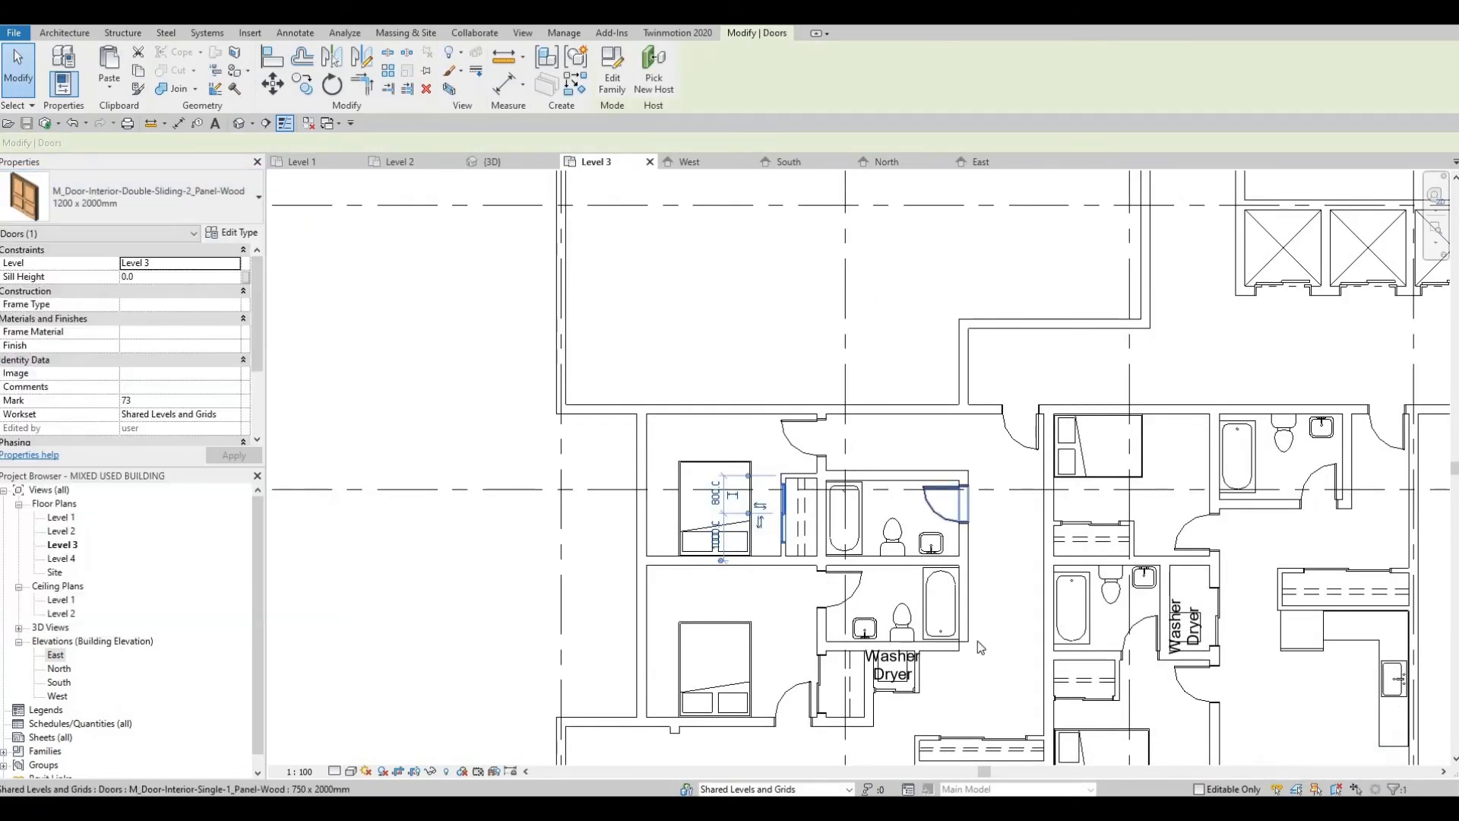
key(Escape)
Step: Examine the laundry closet's new door and the west unit's entry closet, kitchen and living area
middle_drag(912, 669, 788, 319)
scroll(795, 342, up, 2)
scroll(817, 403, up, 2)
middle_drag(825, 370, 867, 424)
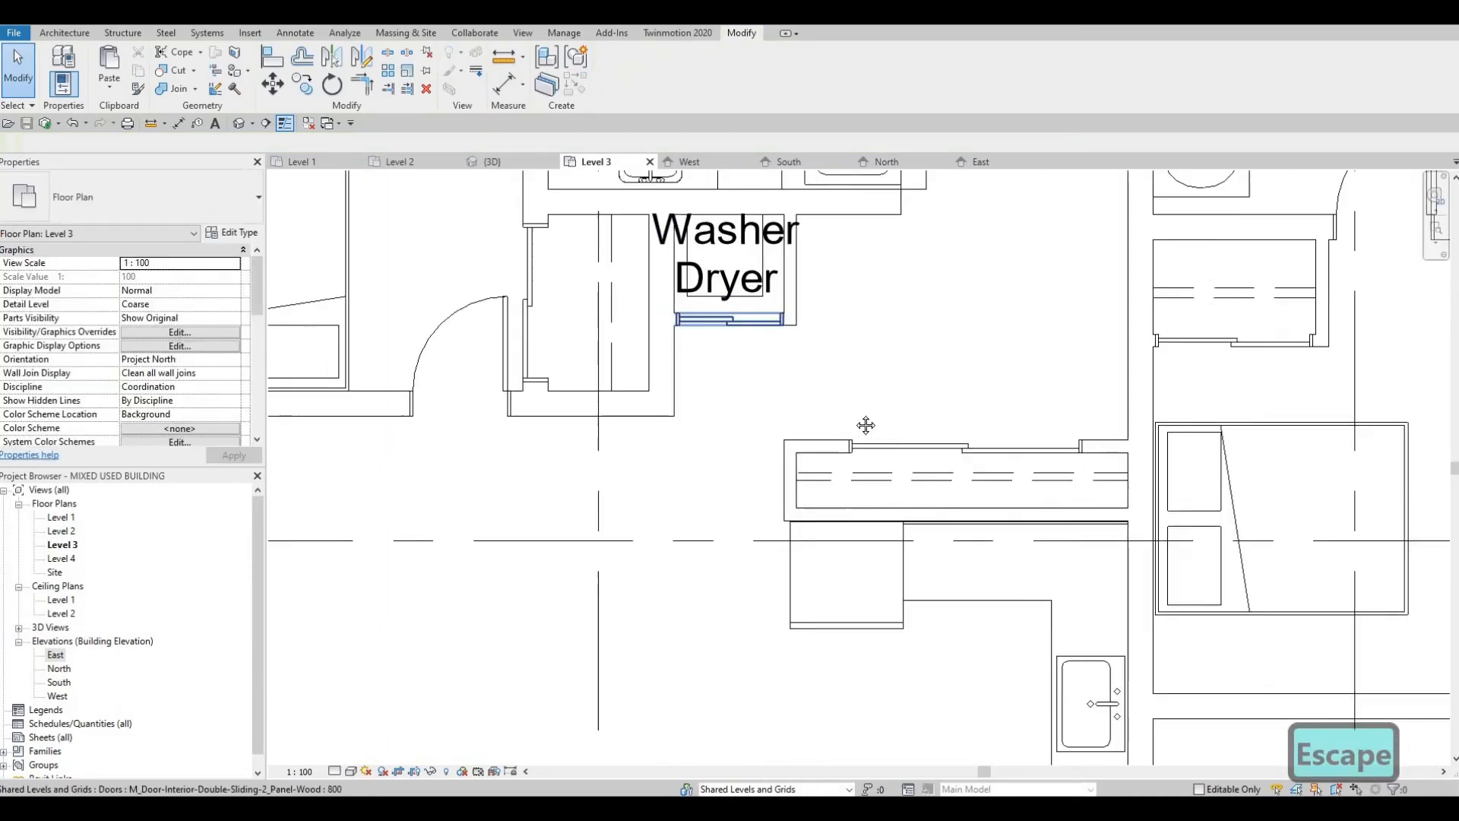
scroll(851, 411, down, 2)
key(Escape)
scroll(836, 403, down, 3)
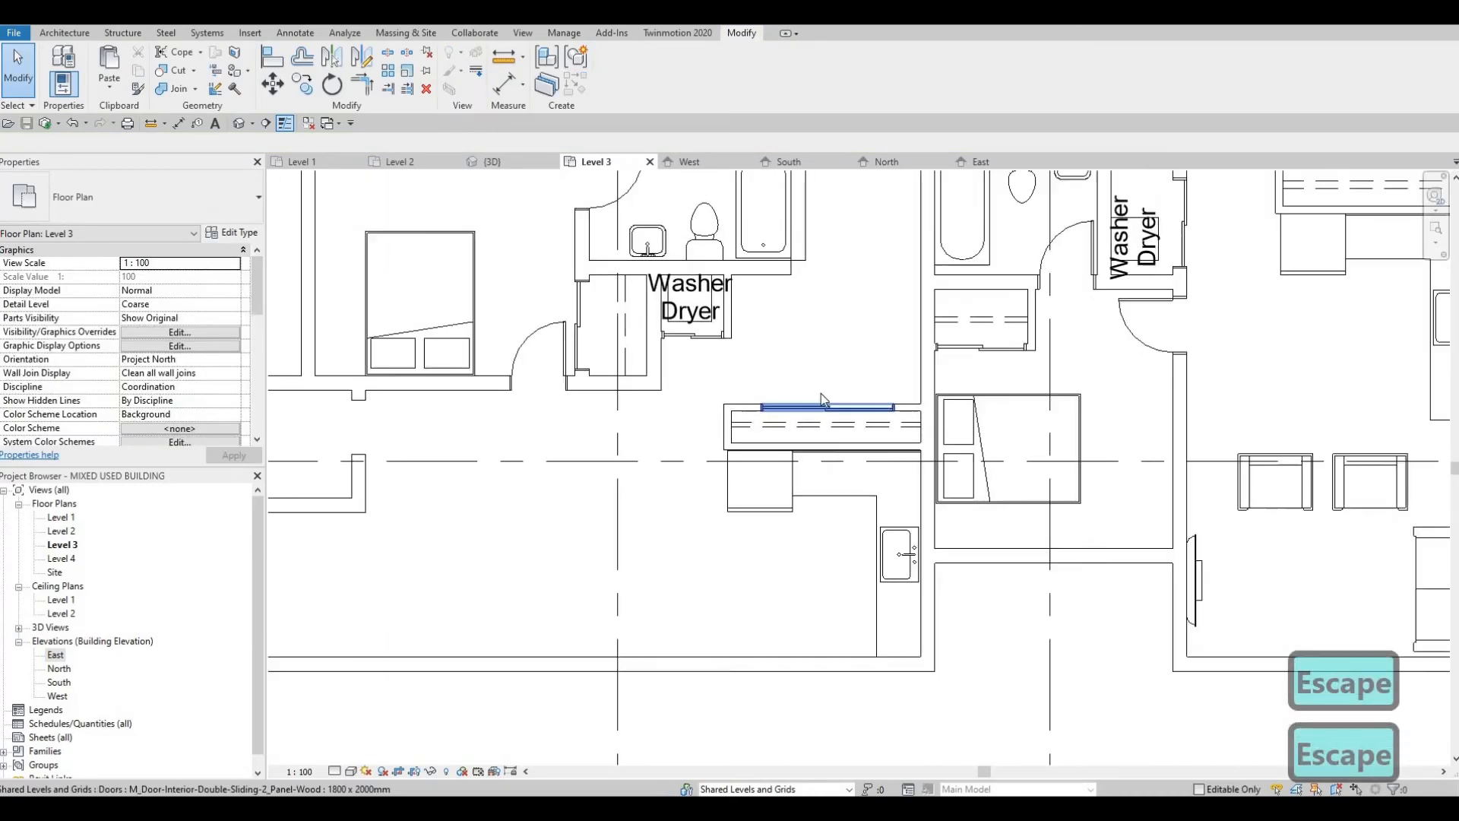
key(Escape)
scroll(725, 417, down, 4)
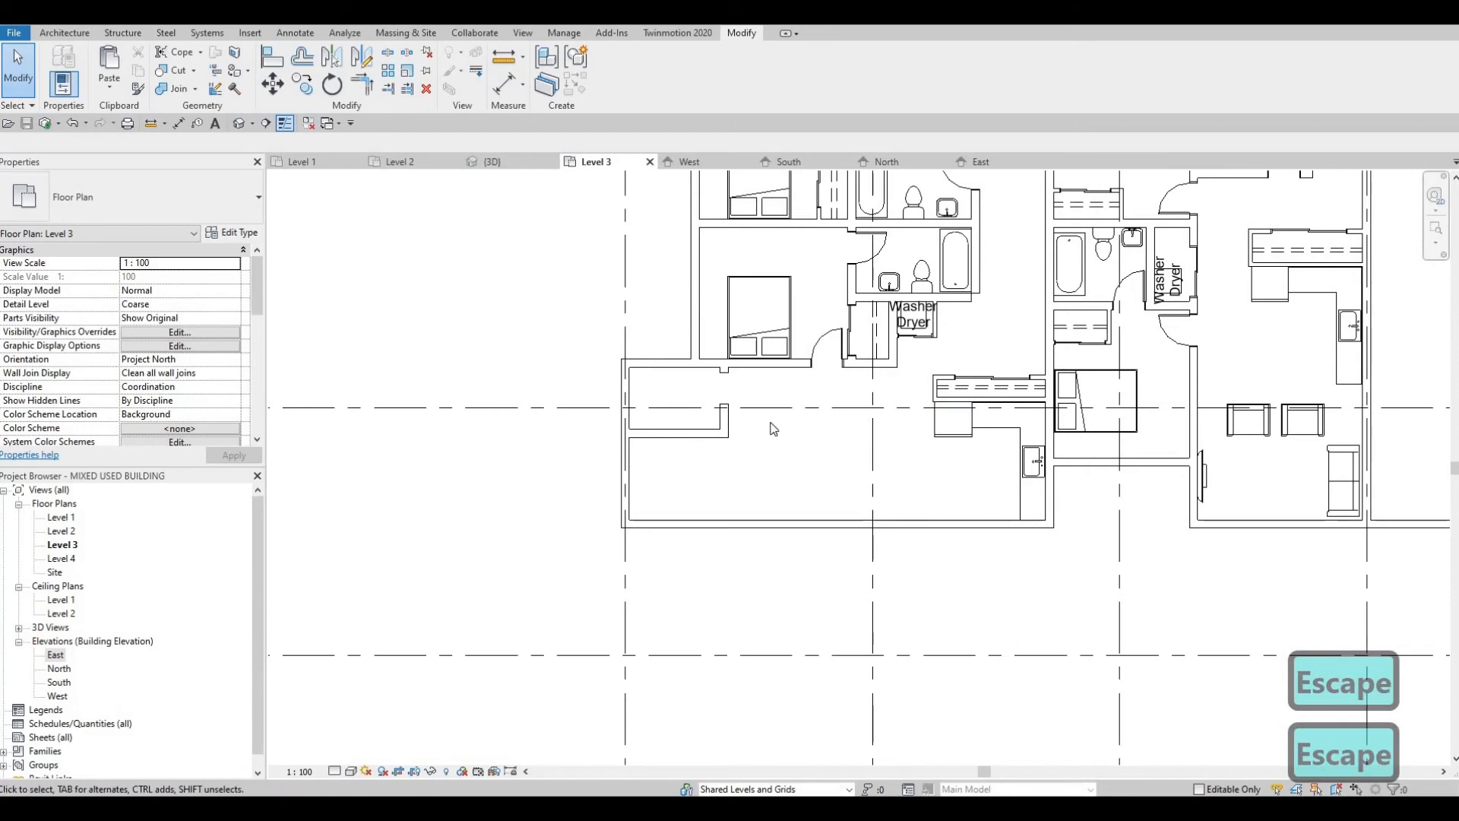
scroll(776, 423, down, 1)
middle_drag(833, 491, 884, 551)
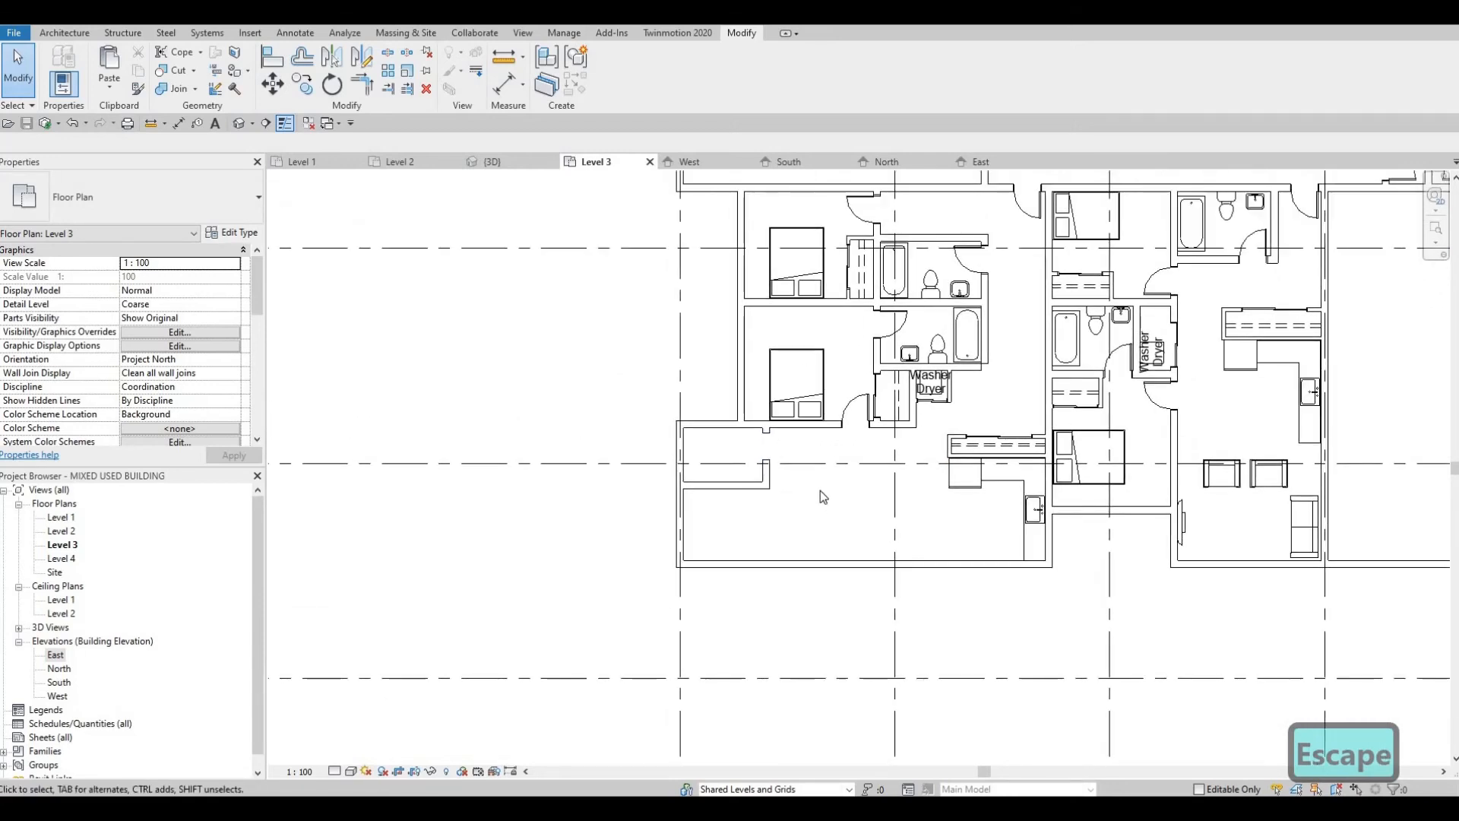
Step: Delete the two INTERIOR WALL 1 walls enclosing the small room at the west end of the living area
middle_drag(747, 477, 743, 497)
scroll(738, 497, up, 3)
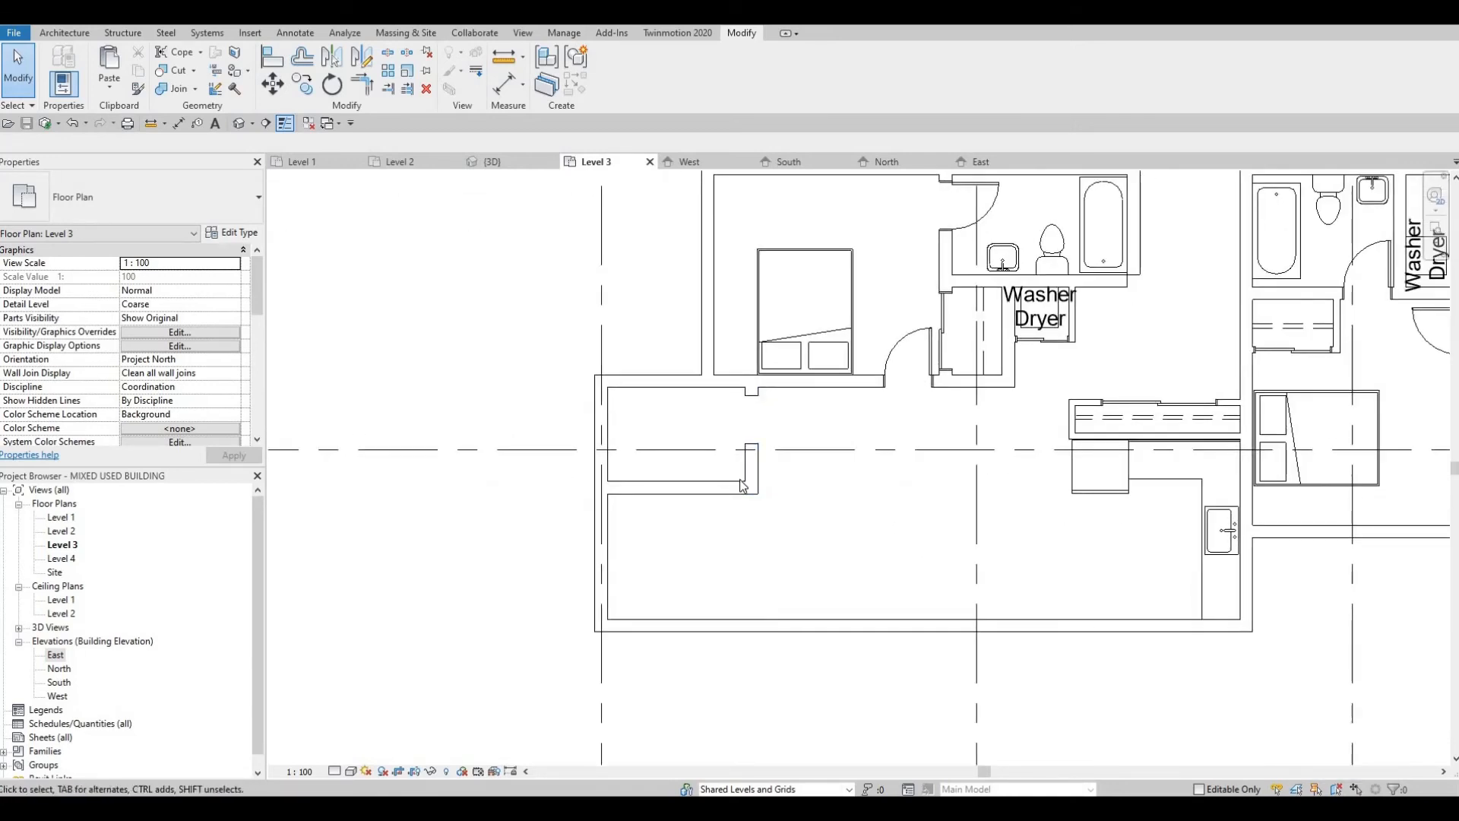
key(Escape)
click(743, 487)
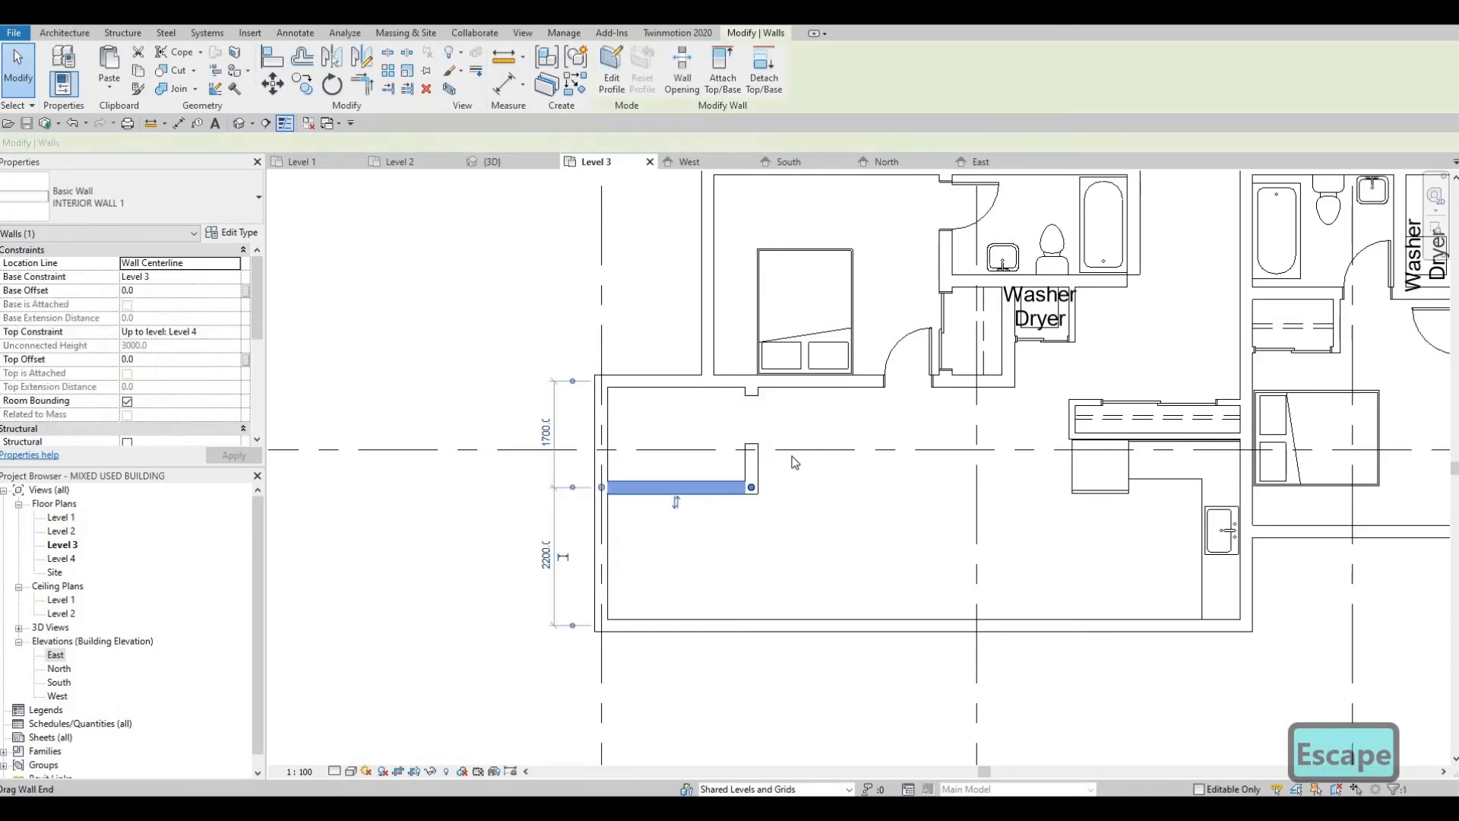
key(Delete)
click(752, 456)
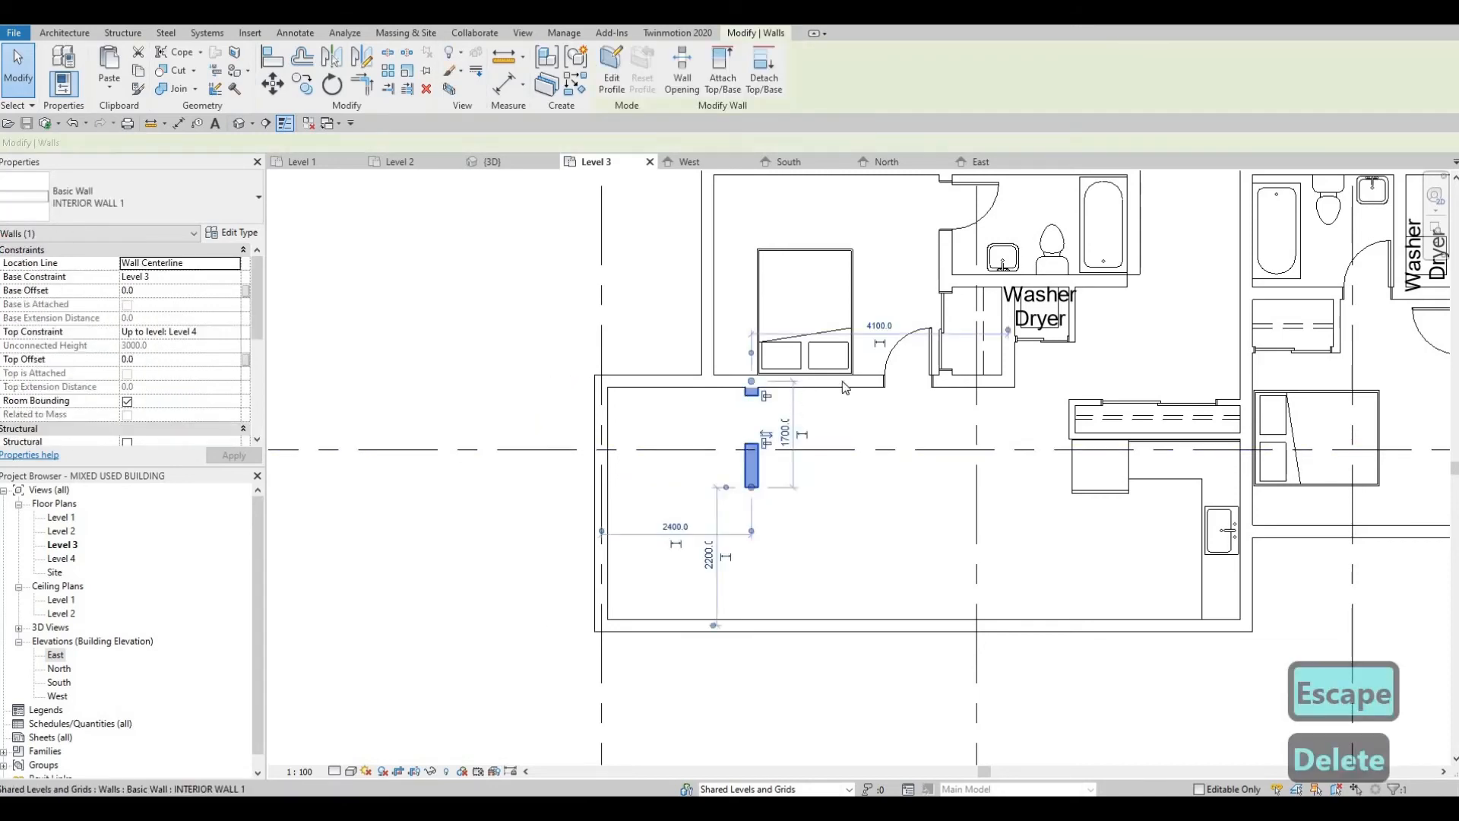
key(Delete)
key(Escape)
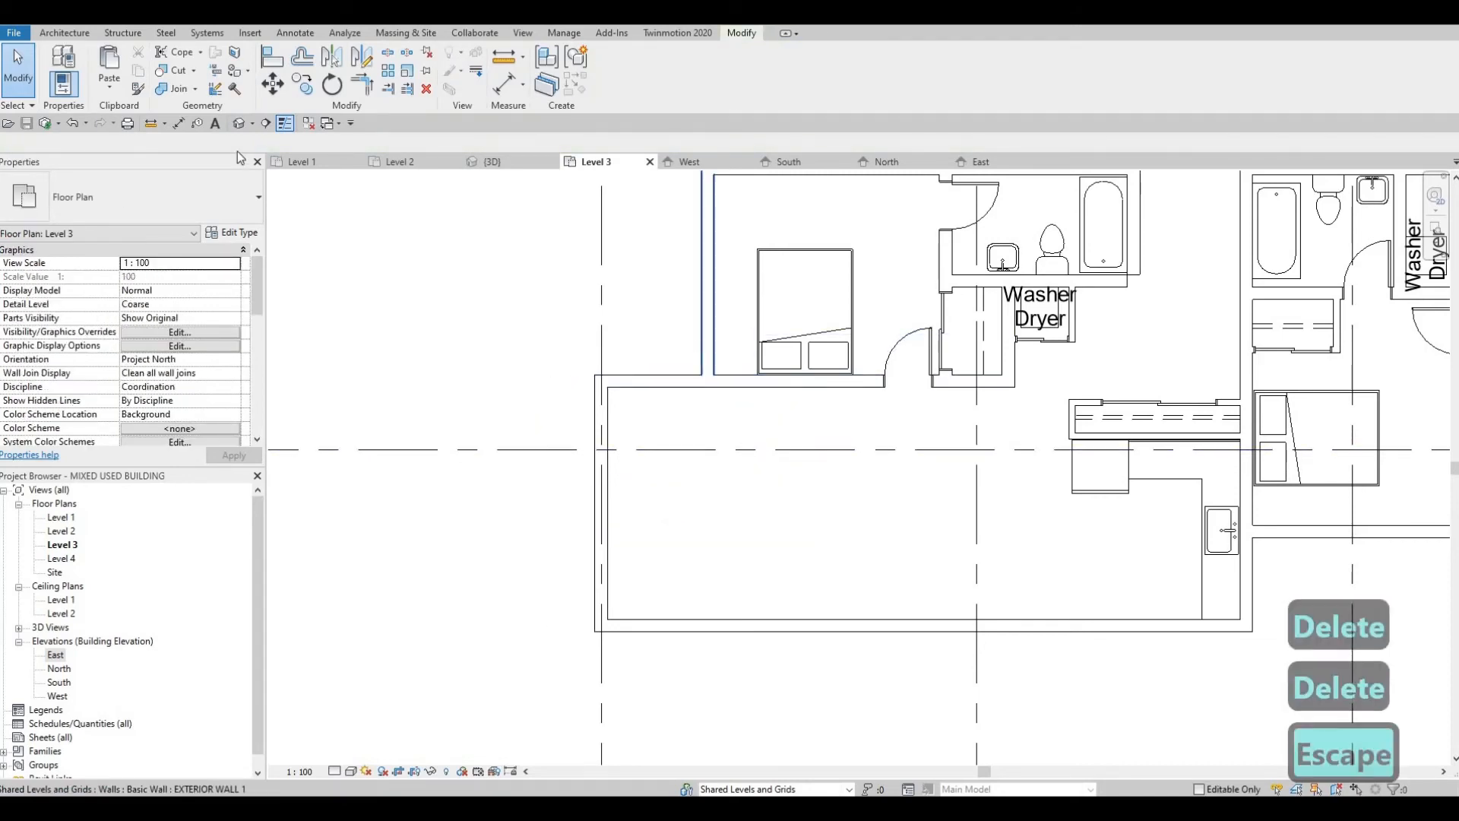
Step: Try to draw an INTERIOR WALL 1 wall south into the living area, in line with the bedroom's west exterior wall
click(707, 354)
key(Escape)
click(727, 382)
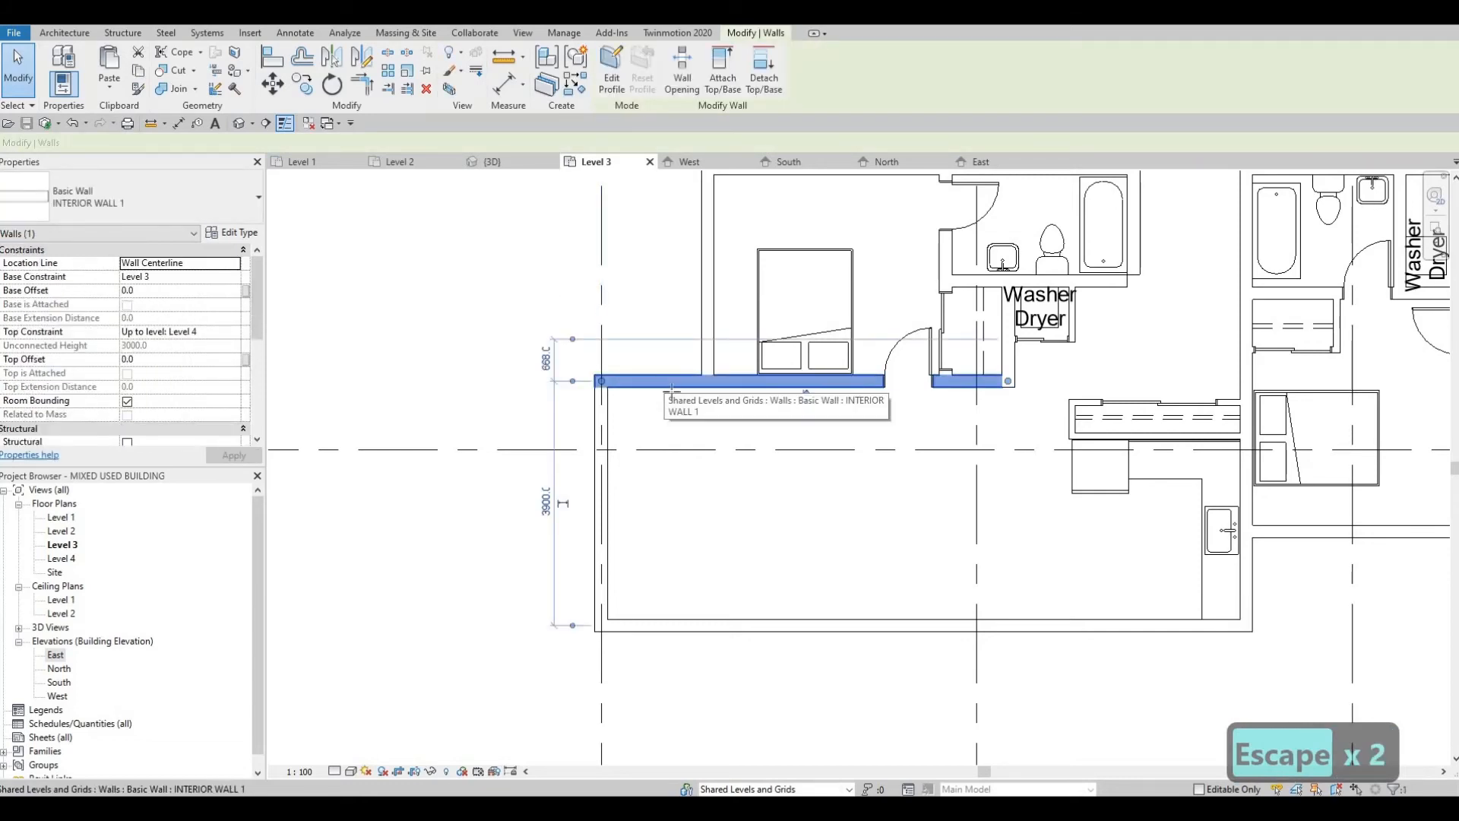
key(c)
key(s)
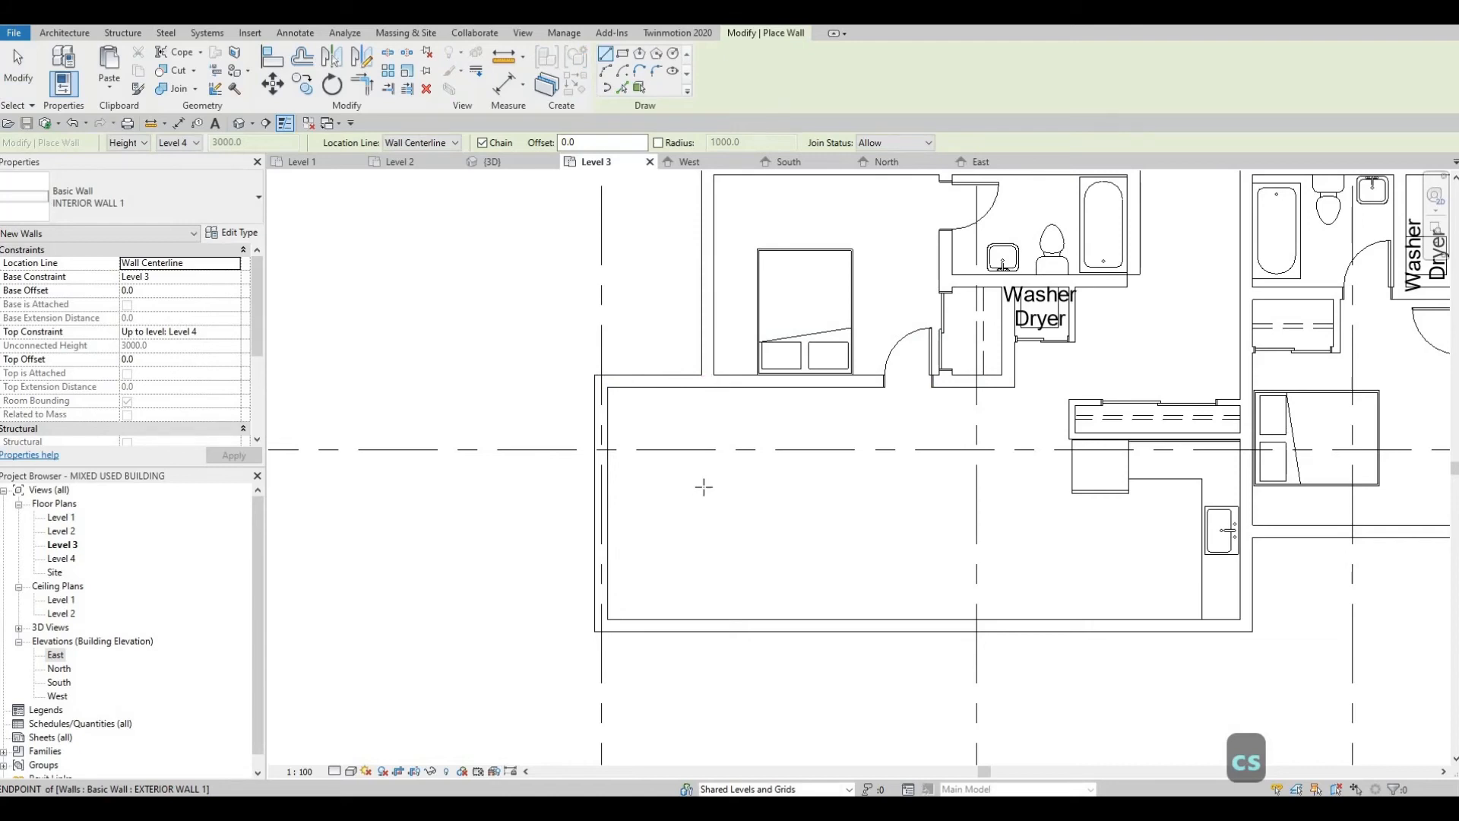
click(706, 380)
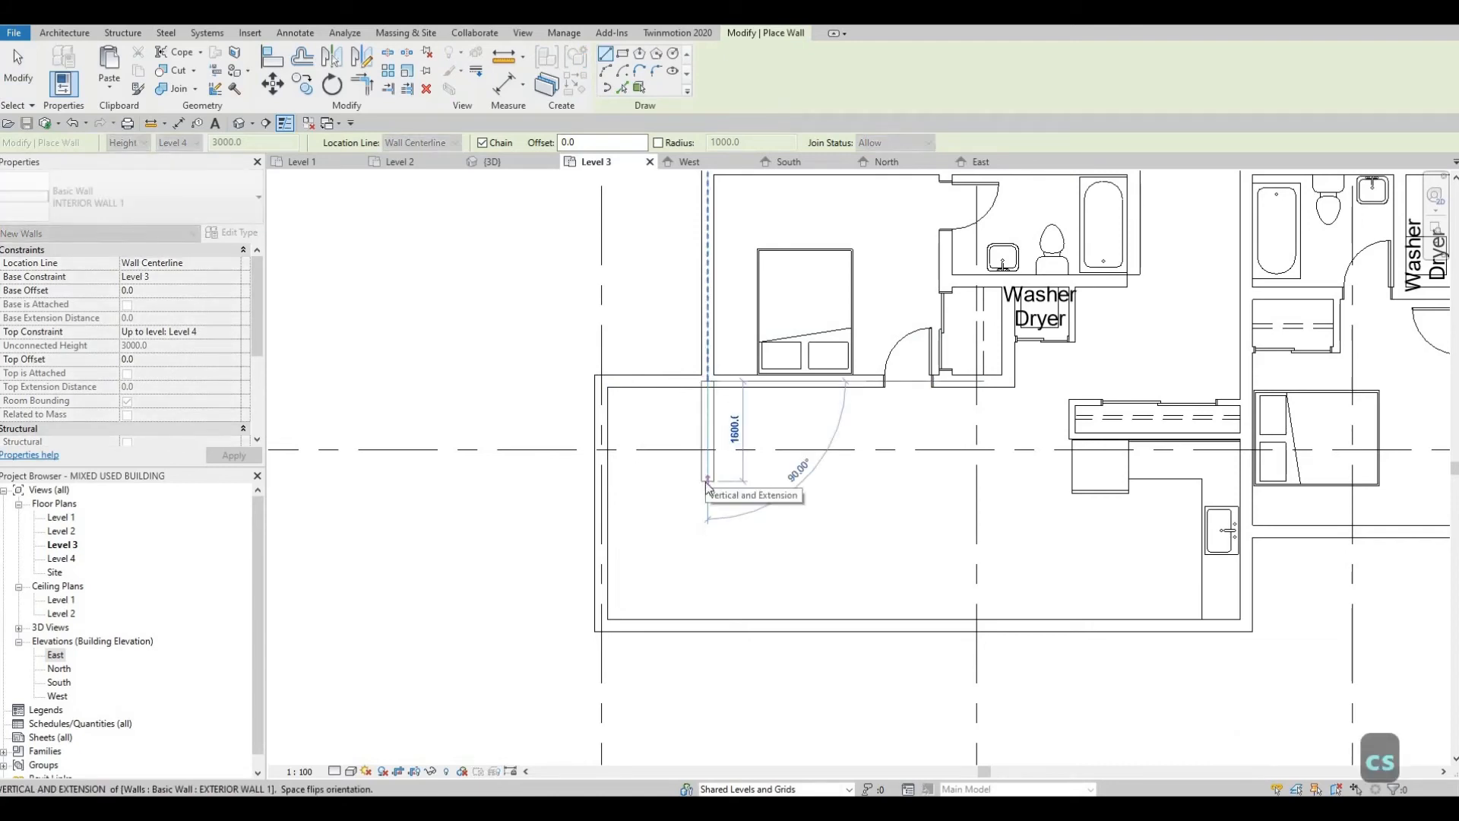
key(Escape)
middle_drag(652, 495, 681, 248)
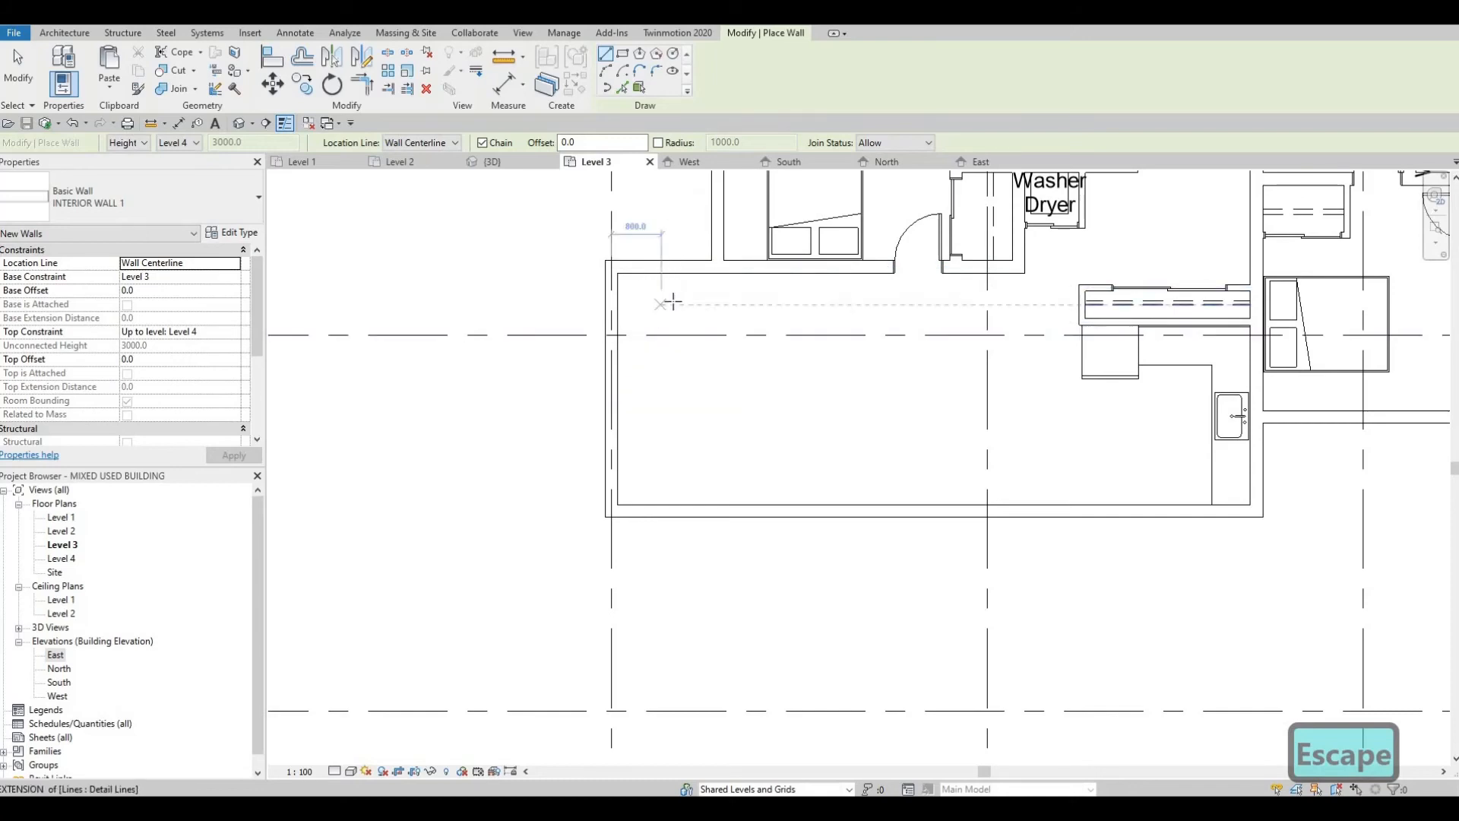
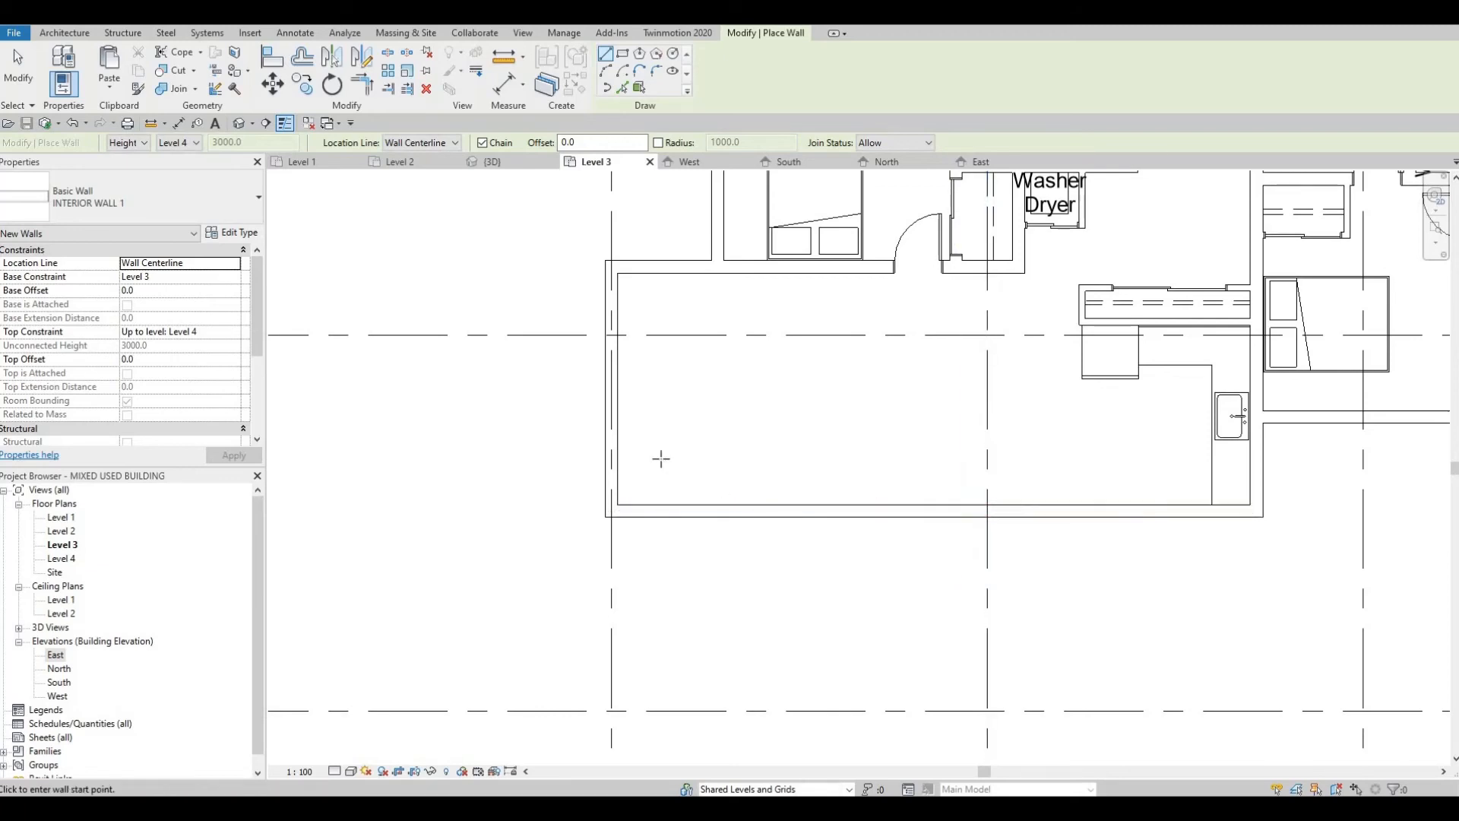
Step: Undo the latest wall edits back to before the small room's two walls were deleted from the living area
middle_drag(630, 405, 646, 452)
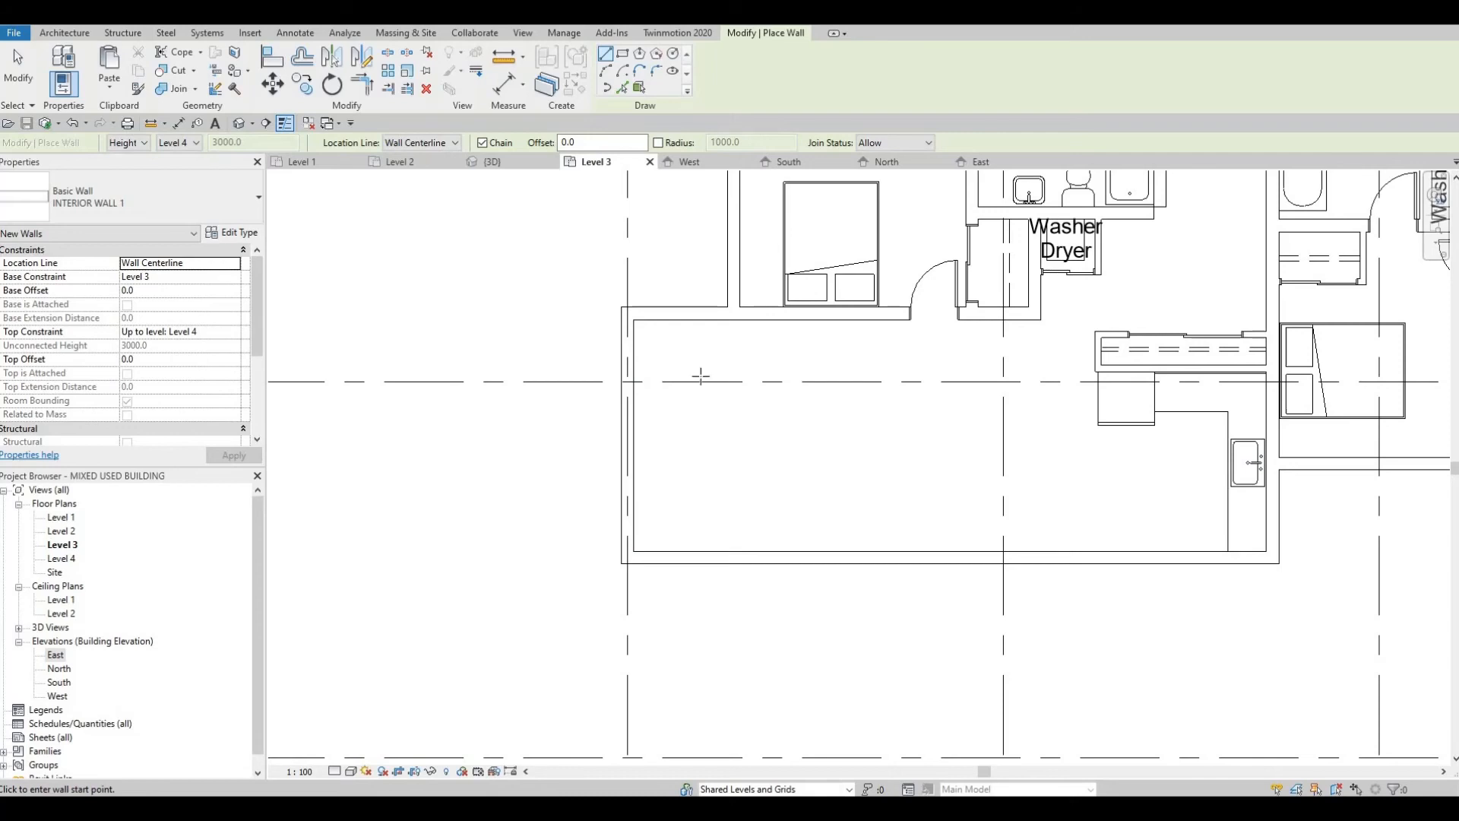
key(Escape)
key(ctrl+z)
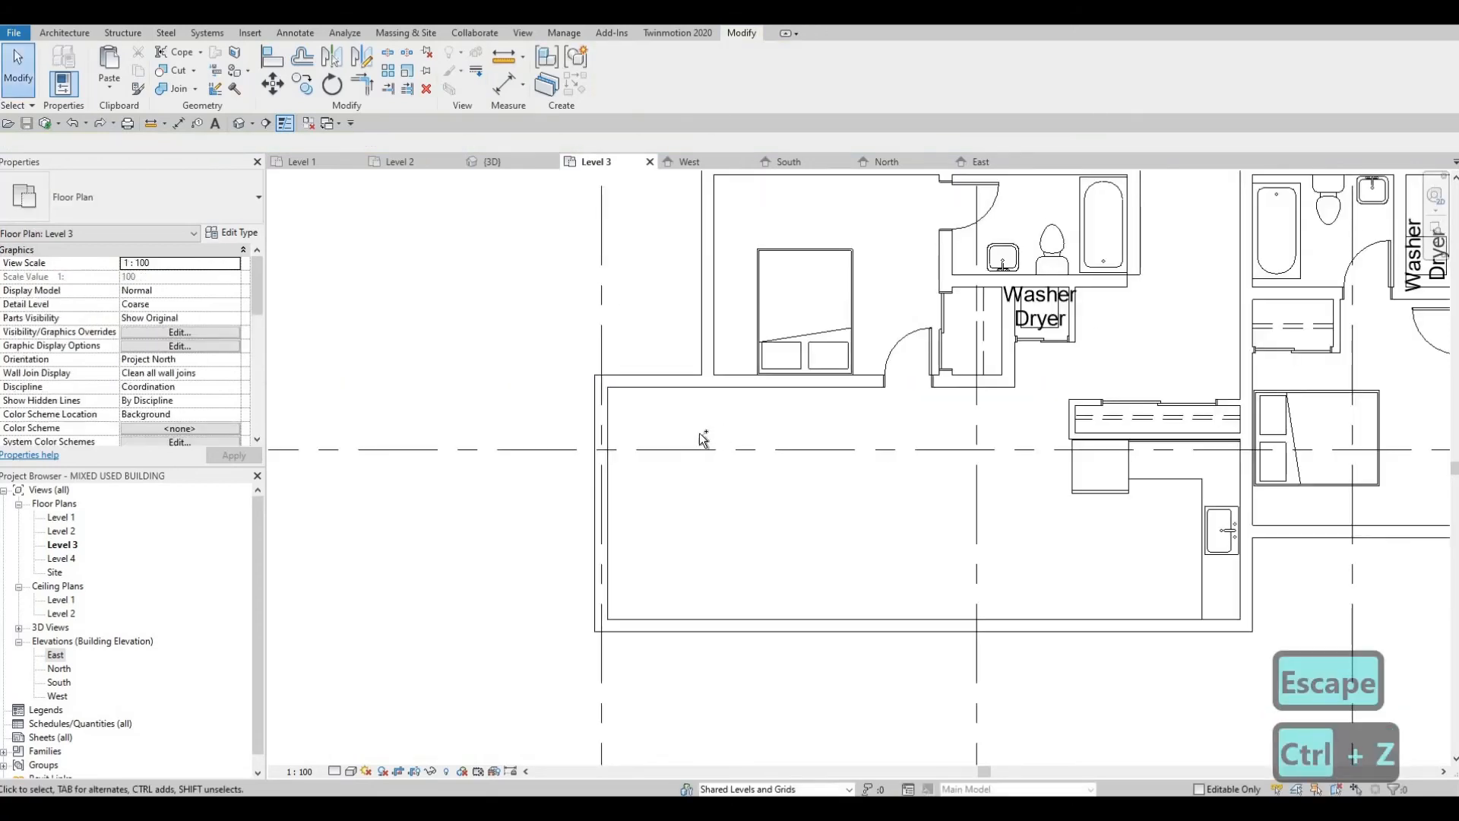
key(ctrl+z)
key(ctrl+z)
key(ctrl+z)
key(Escape)
scroll(692, 520, down, 5)
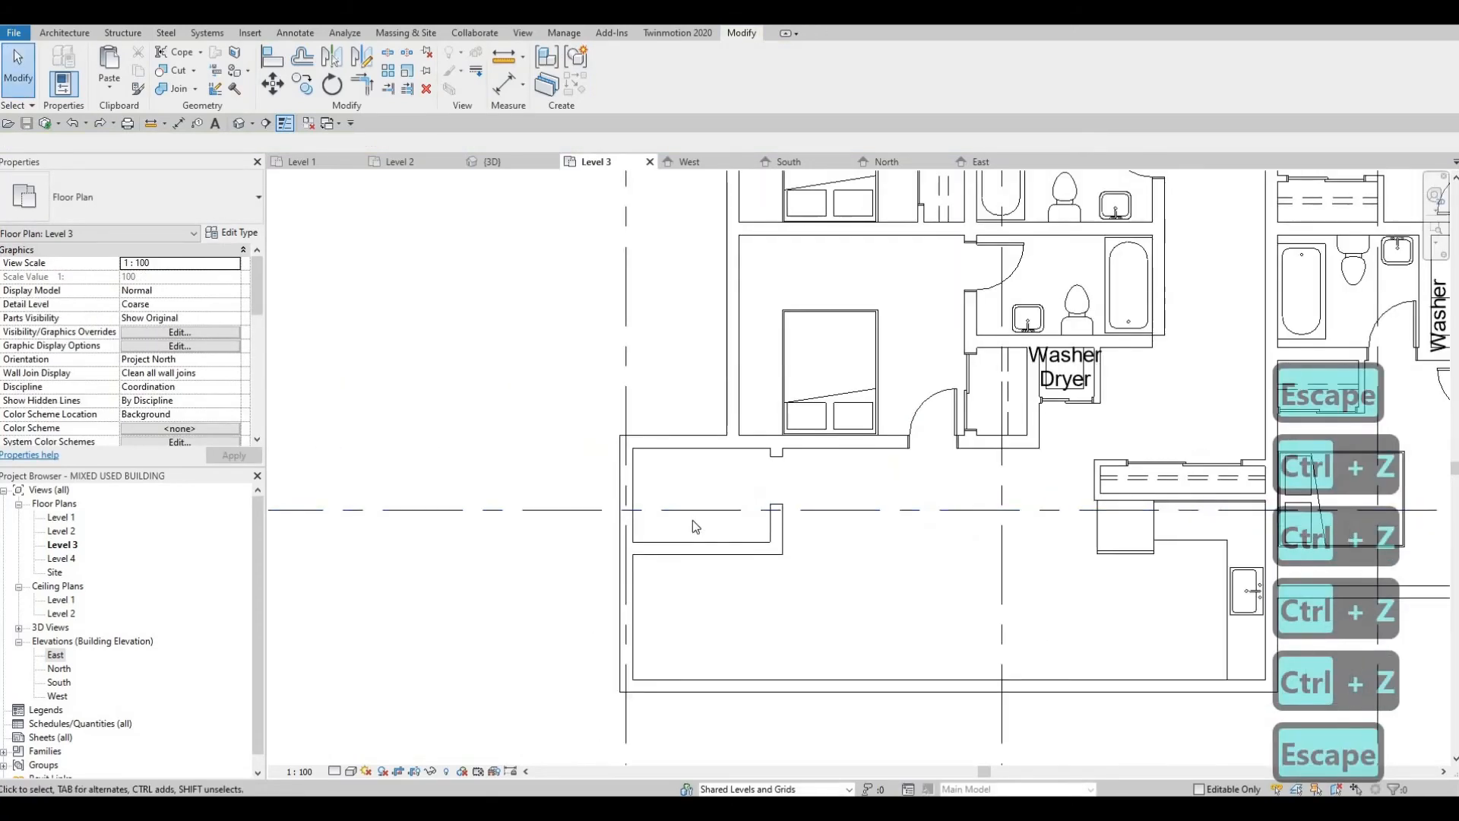
scroll(735, 523, up, 5)
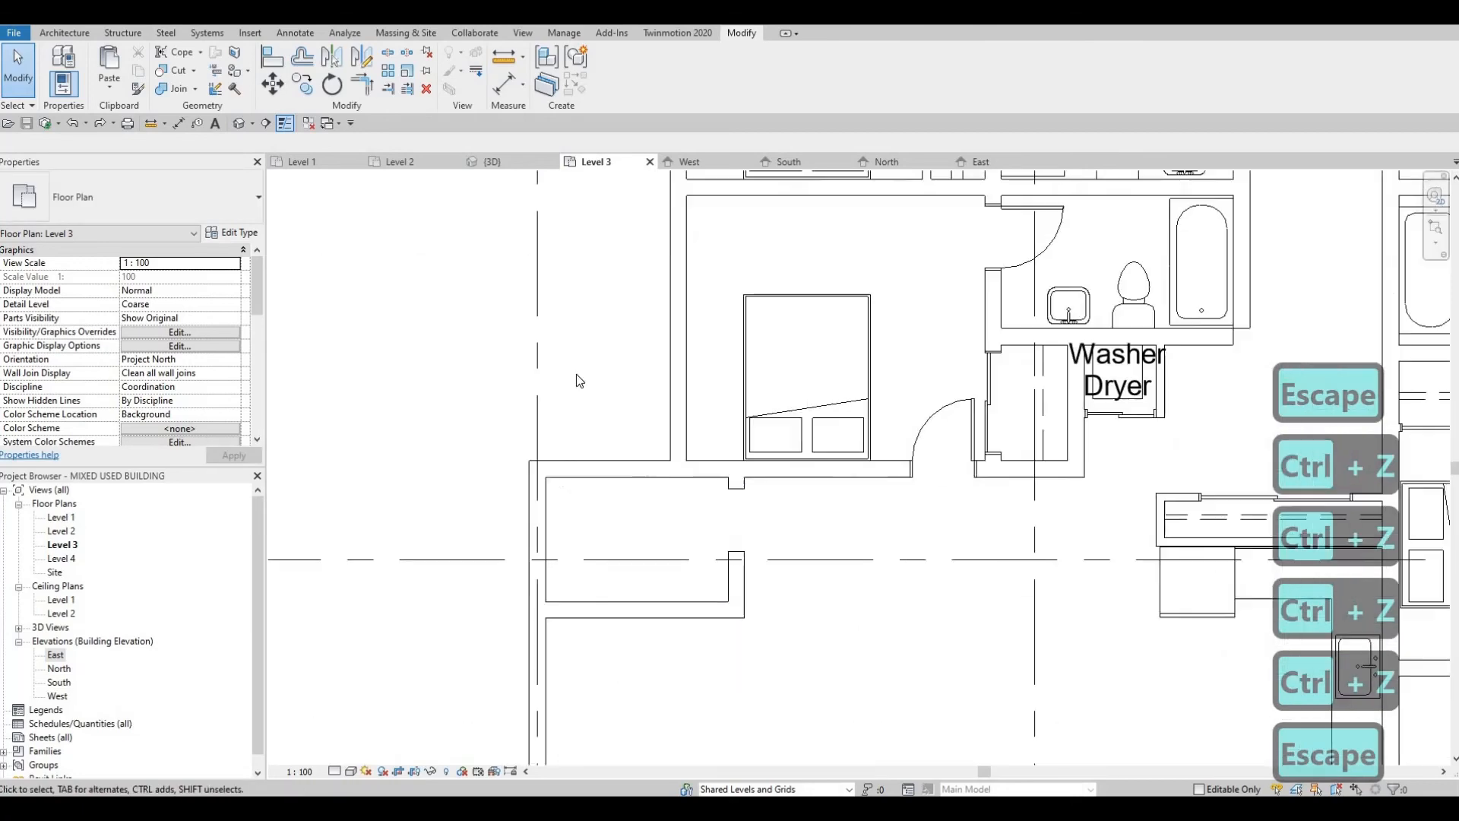
scroll(585, 468, down, 2)
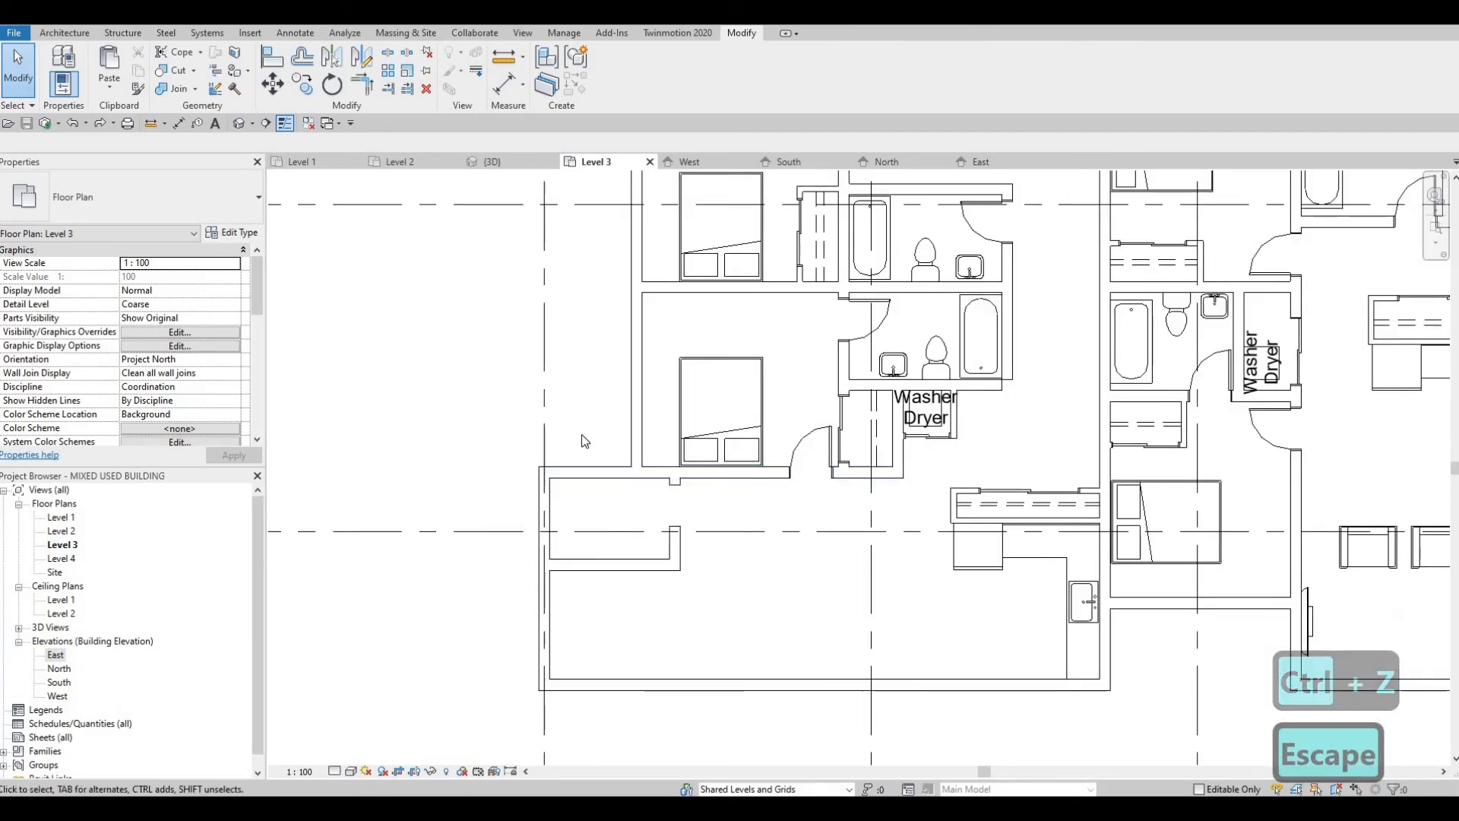
scroll(687, 499, down, 2)
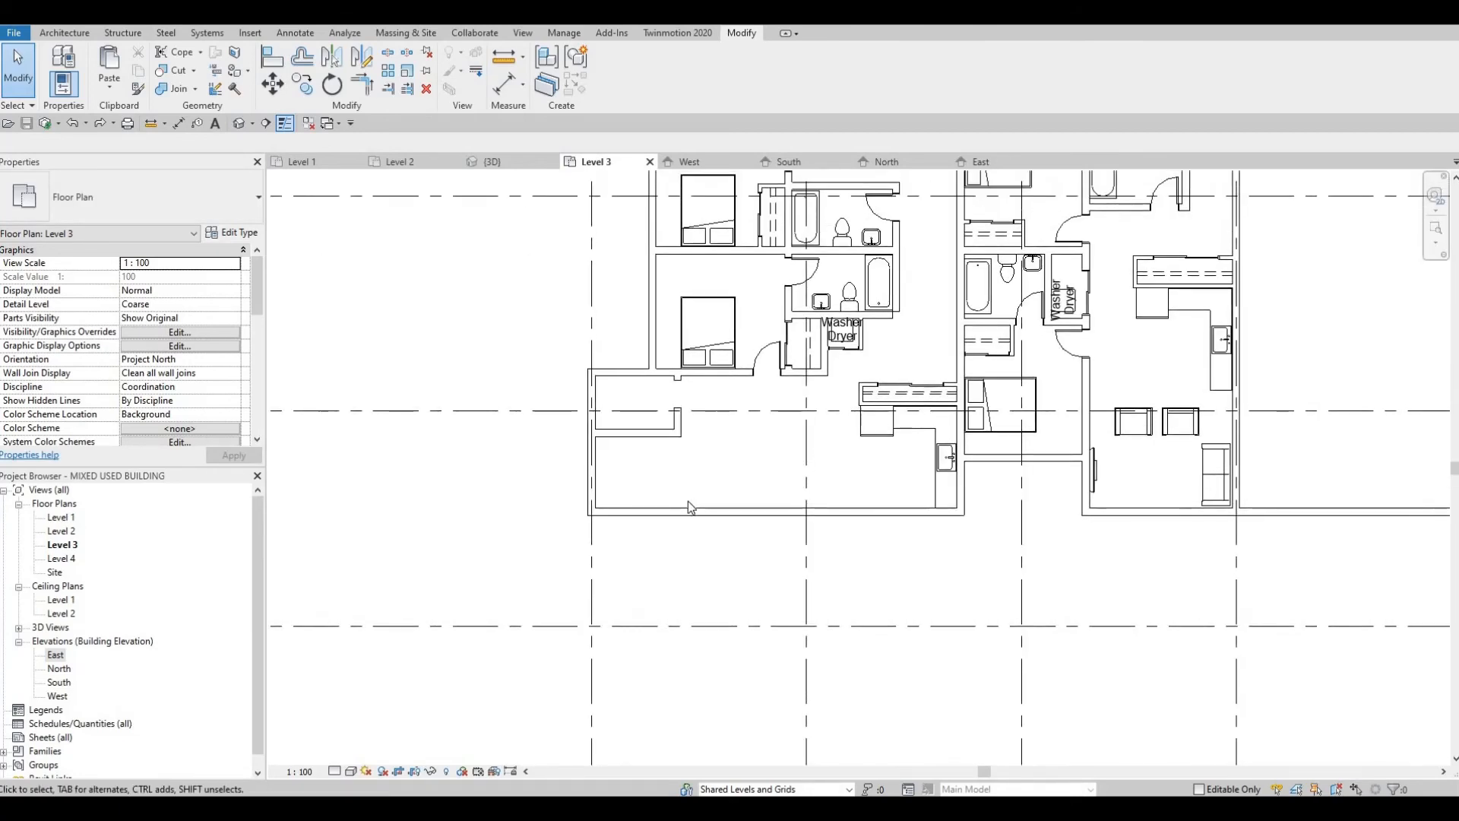
scroll(749, 548, down, 4)
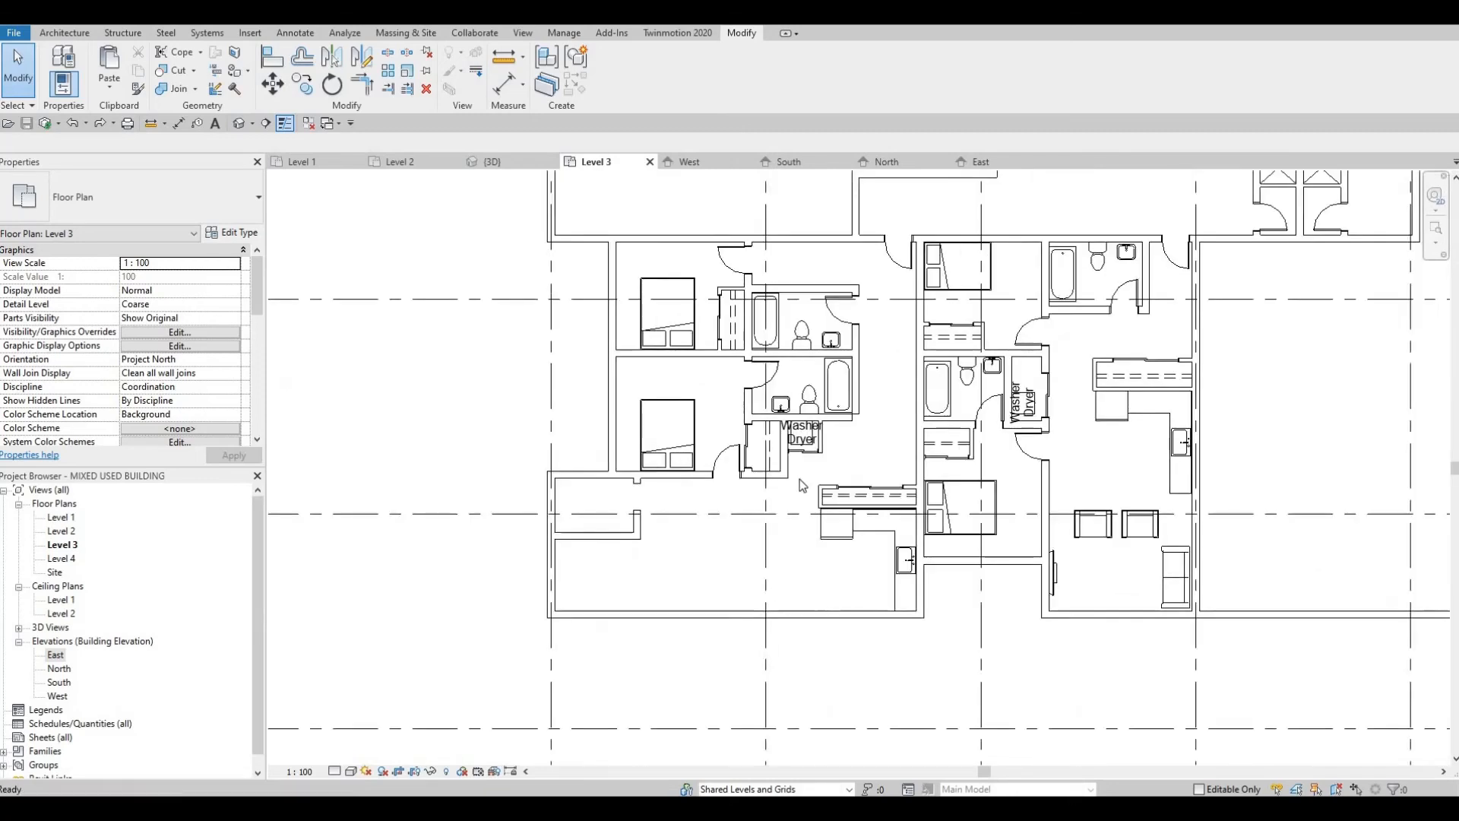
scroll(1191, 462, up, 3)
key(Escape)
middle_drag(1081, 546, 1167, 465)
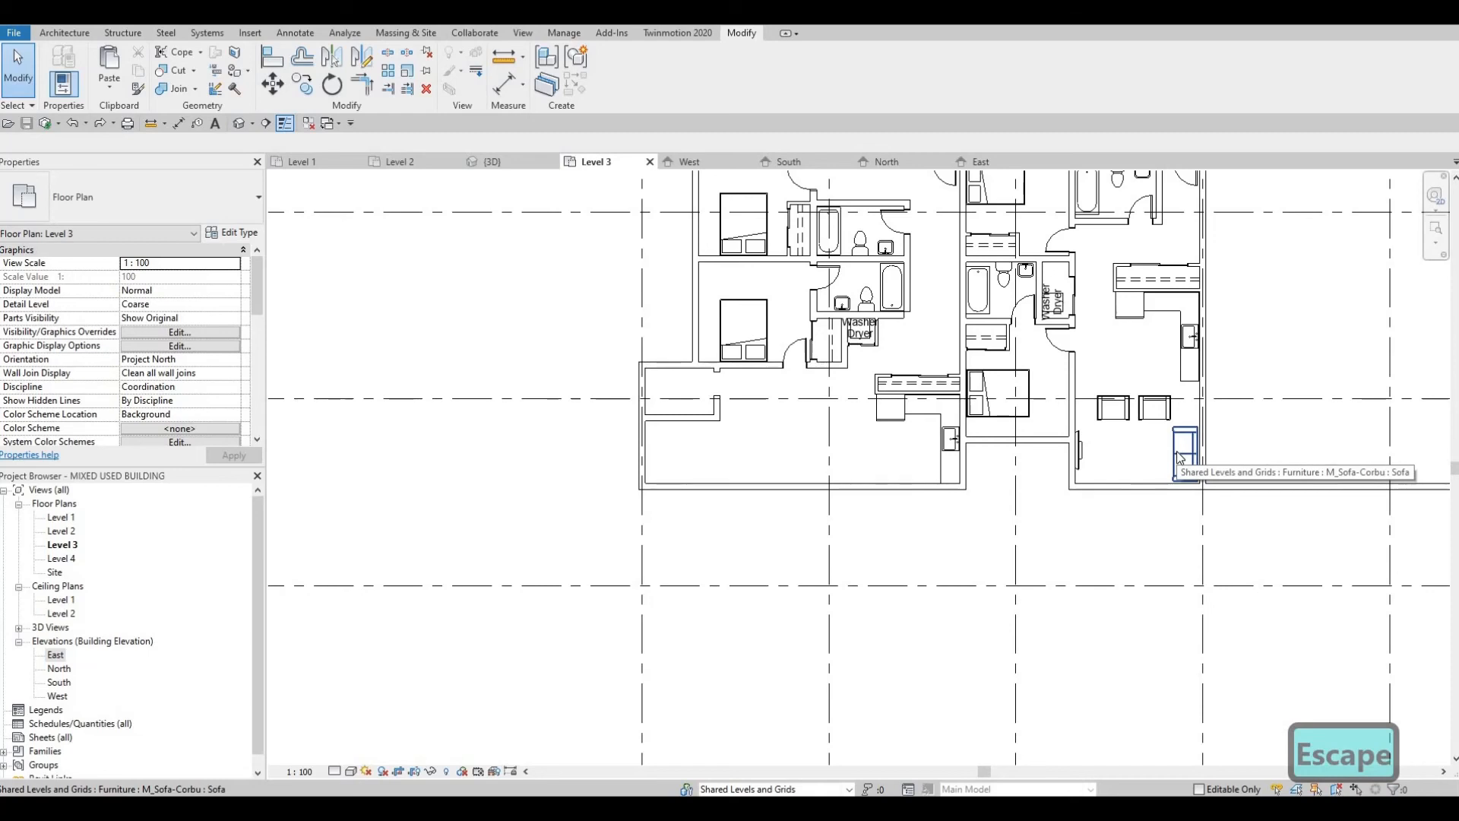
click(1176, 453)
key(c)
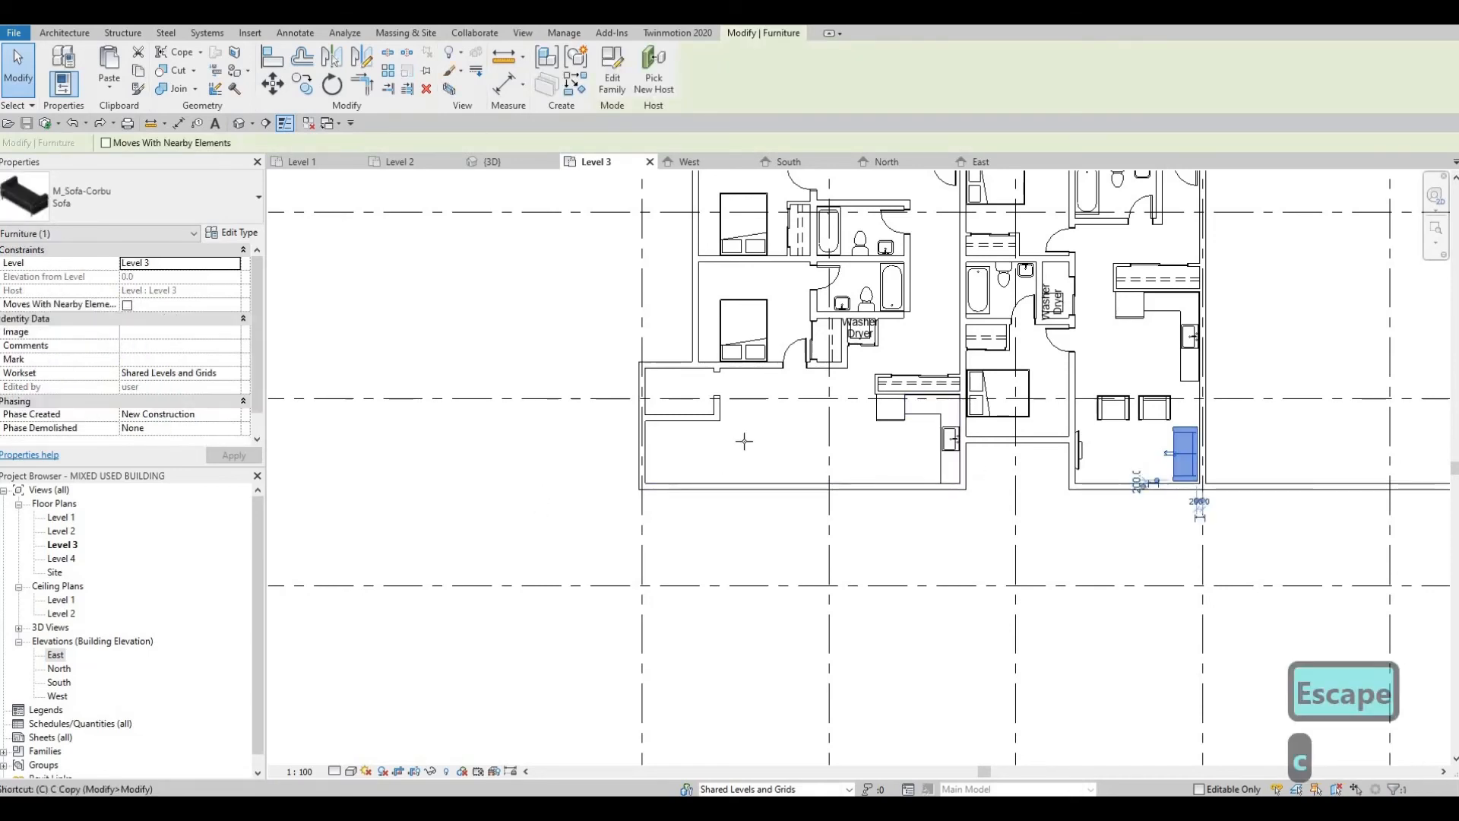
key(s)
scroll(748, 461, up, 1)
key(space)
key(space)
key(space)
key(space)
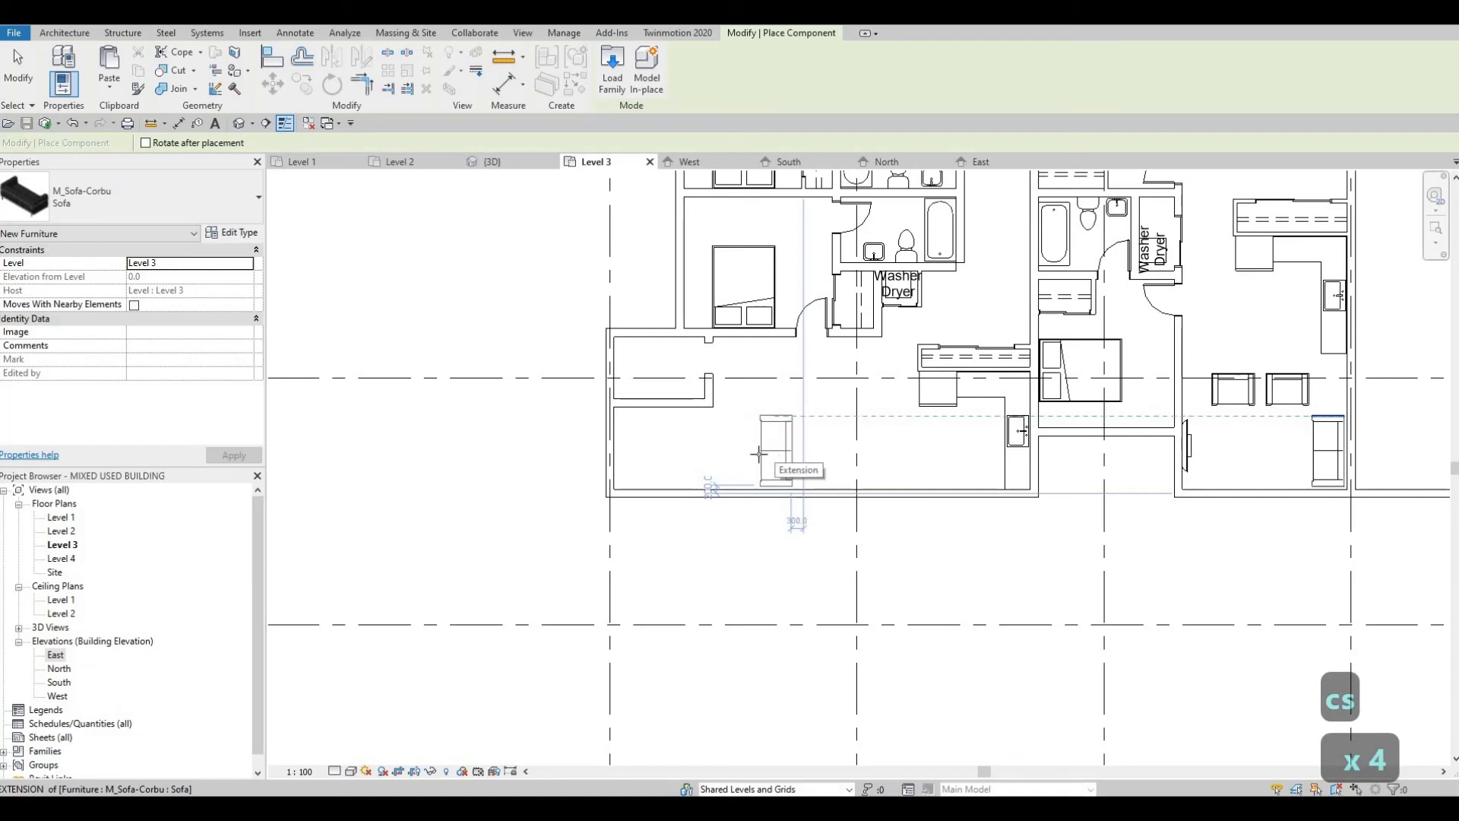
key(space)
key(space)
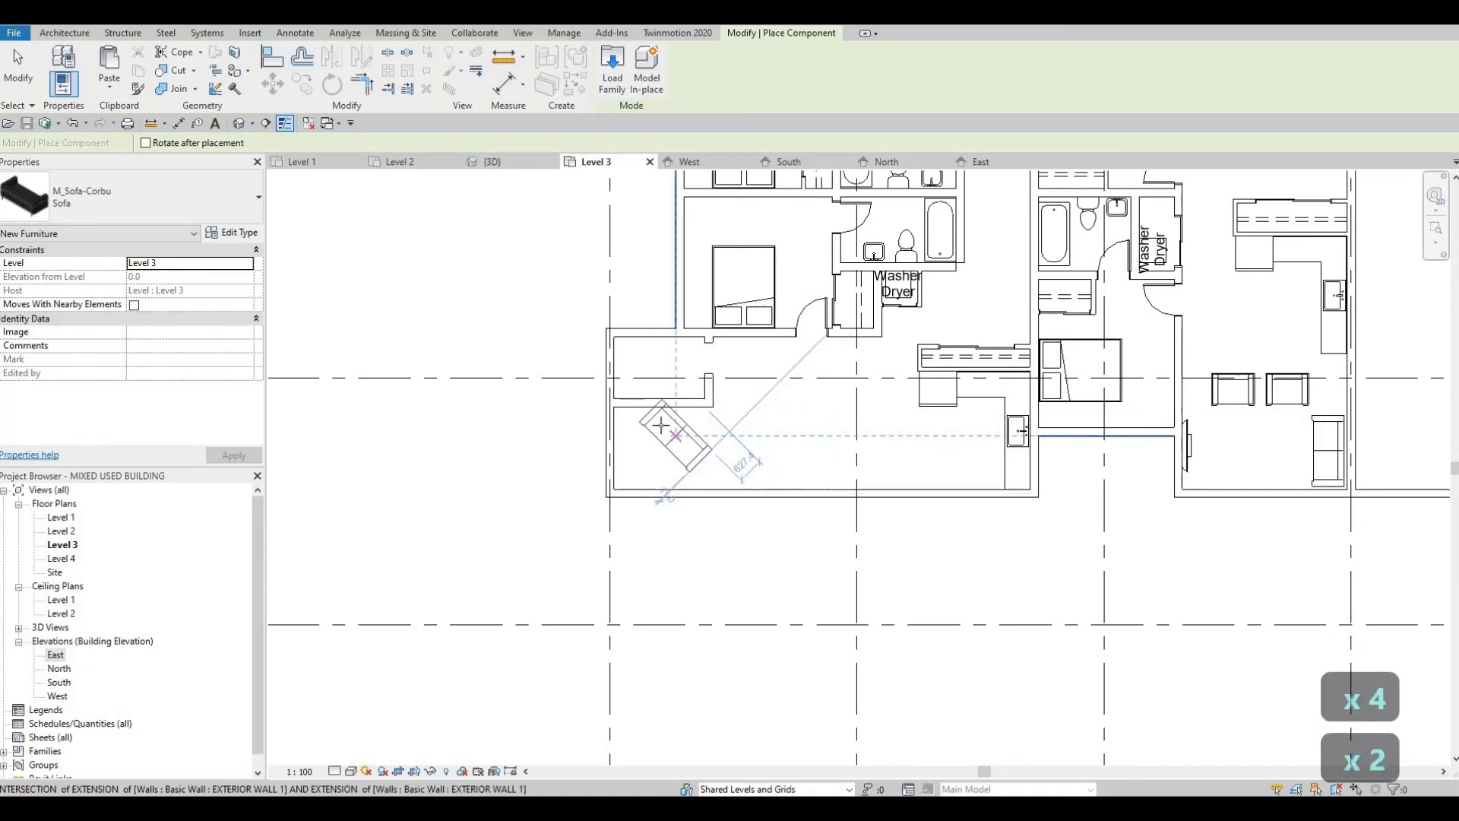
key(Escape)
key(Escape)
Step: Delete the two INTERIOR WALL 1 walls enclosing the small room at the living area's west end
scroll(661, 414, up, 1)
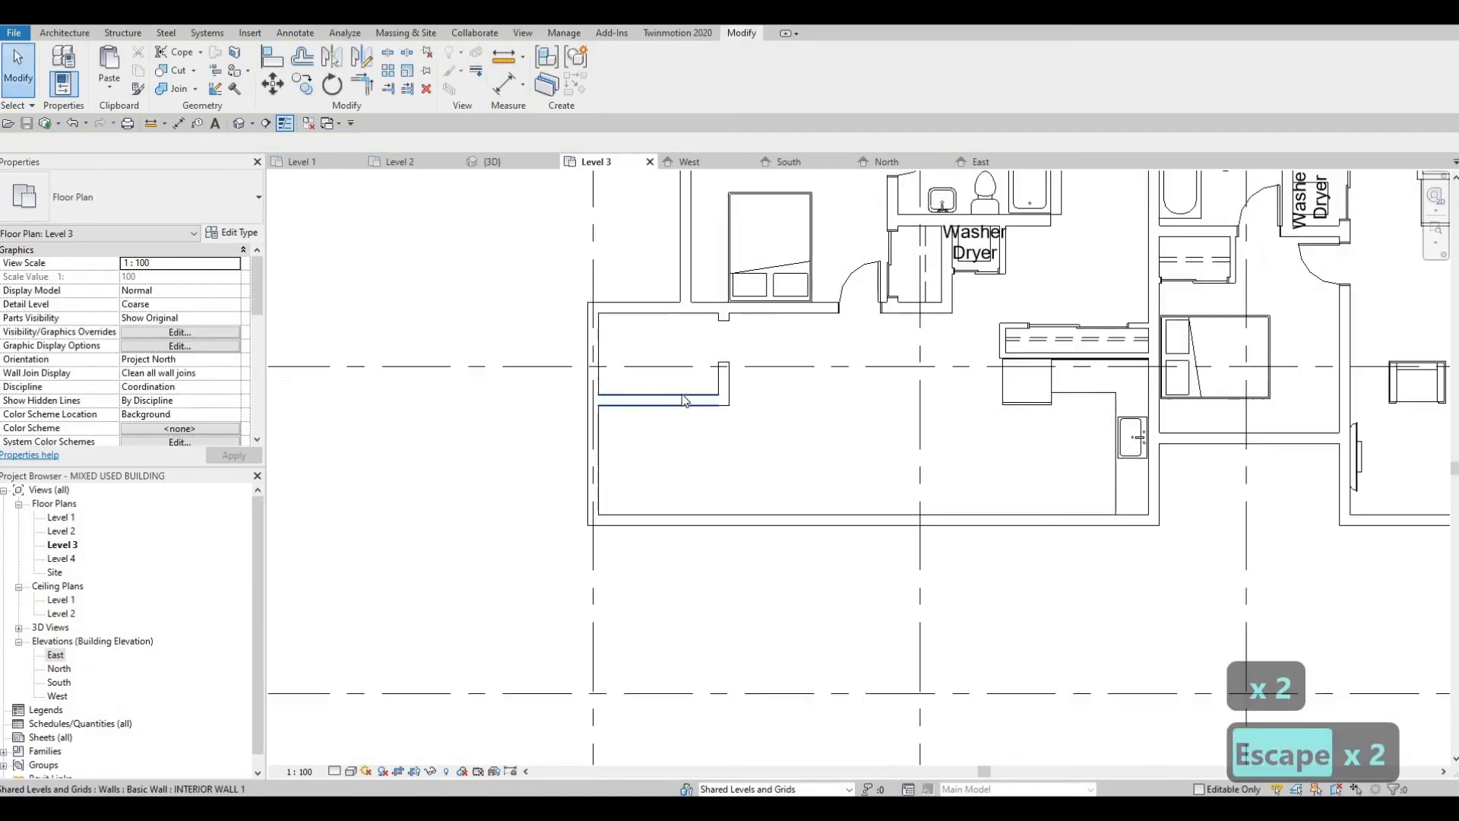
click(707, 401)
key(Delete)
key(Delete)
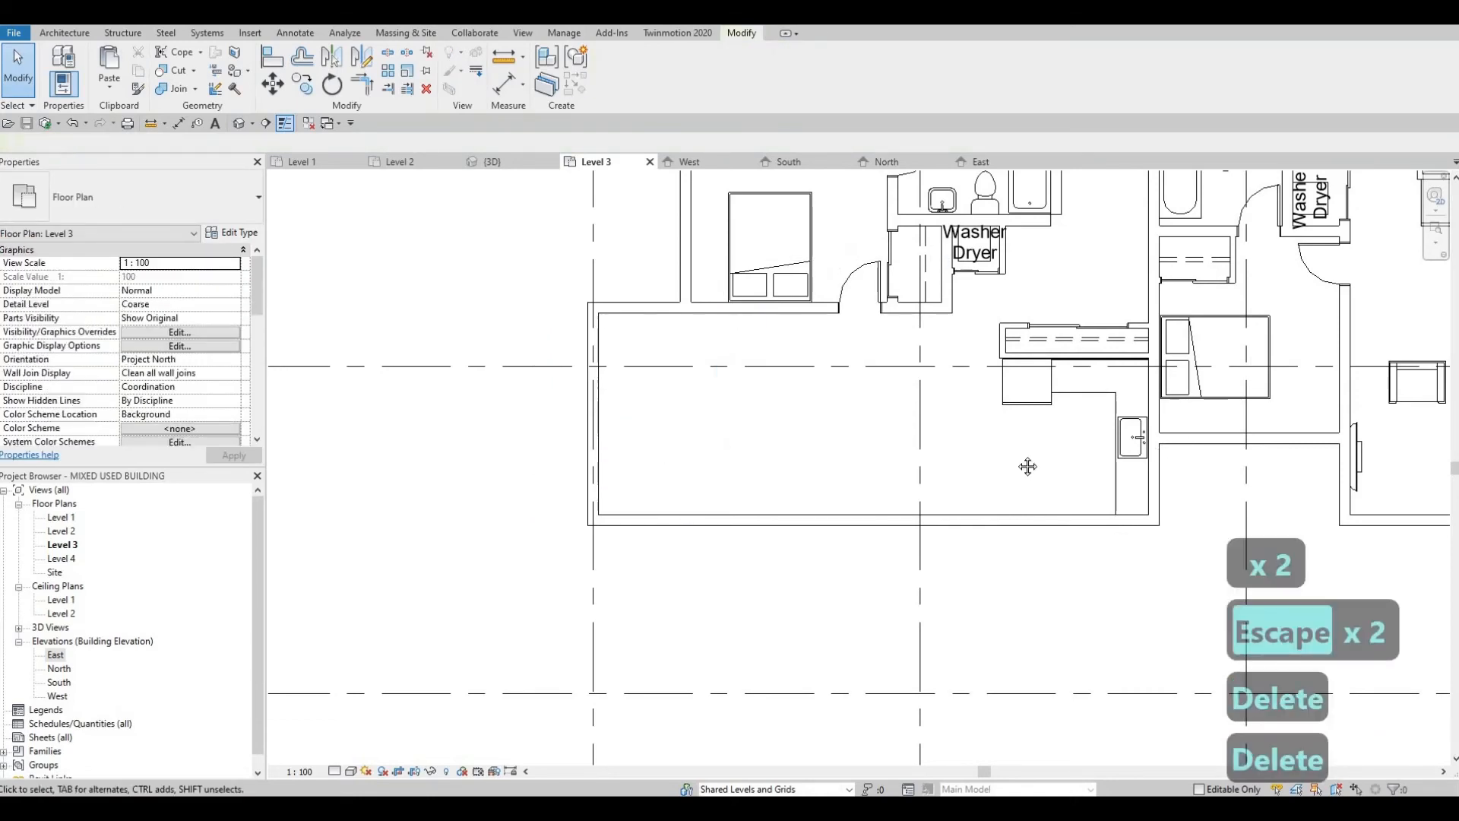
Step: Place an M_Sofa-Corbu sofa like the east unit's in the west unit's living area, oriented north-south and facing the west wall
middle_drag(1140, 435, 783, 450)
key(Escape)
click(1170, 459)
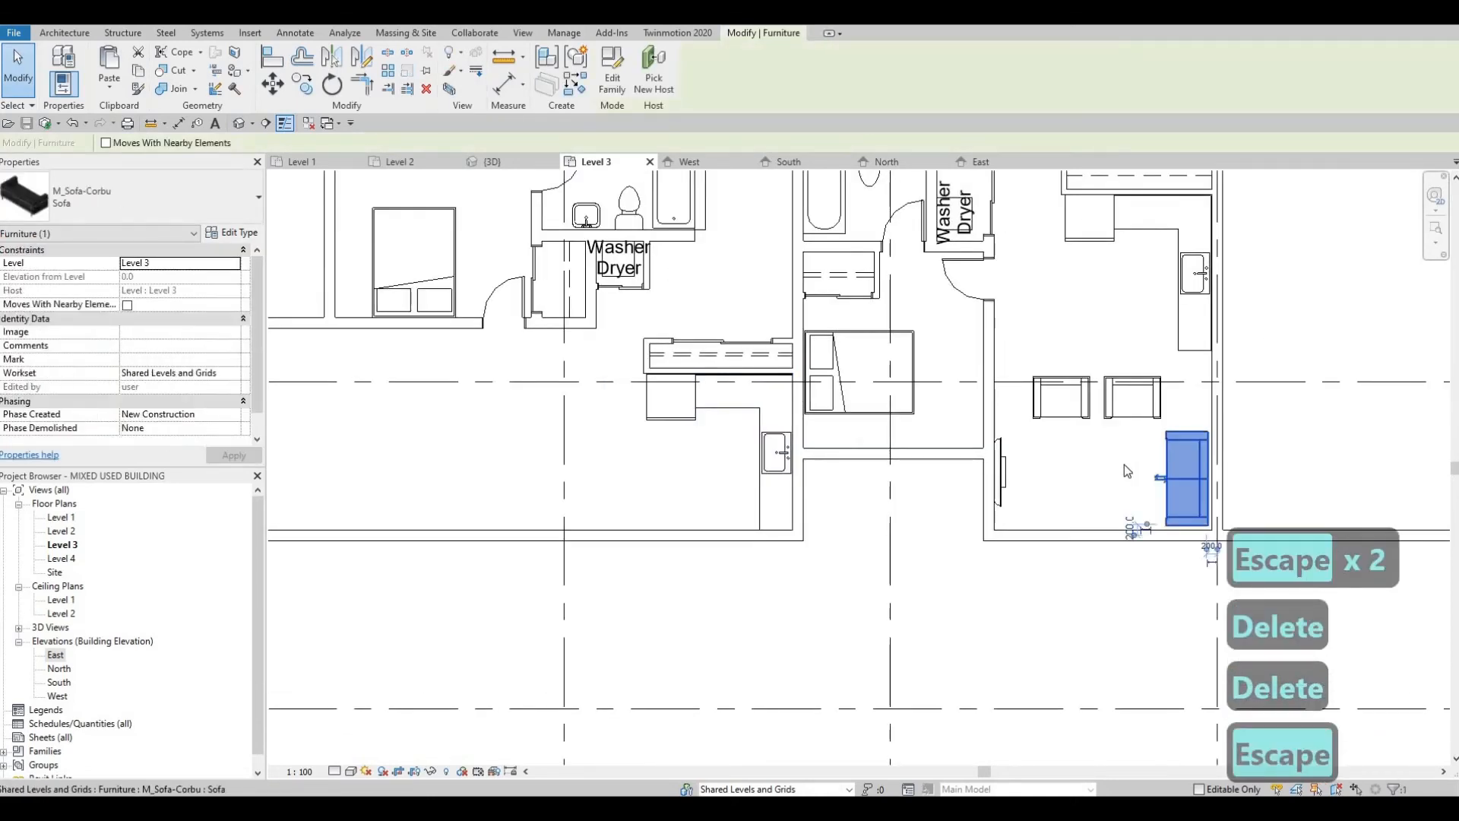
key(c)
key(s)
middle_drag(480, 463, 857, 466)
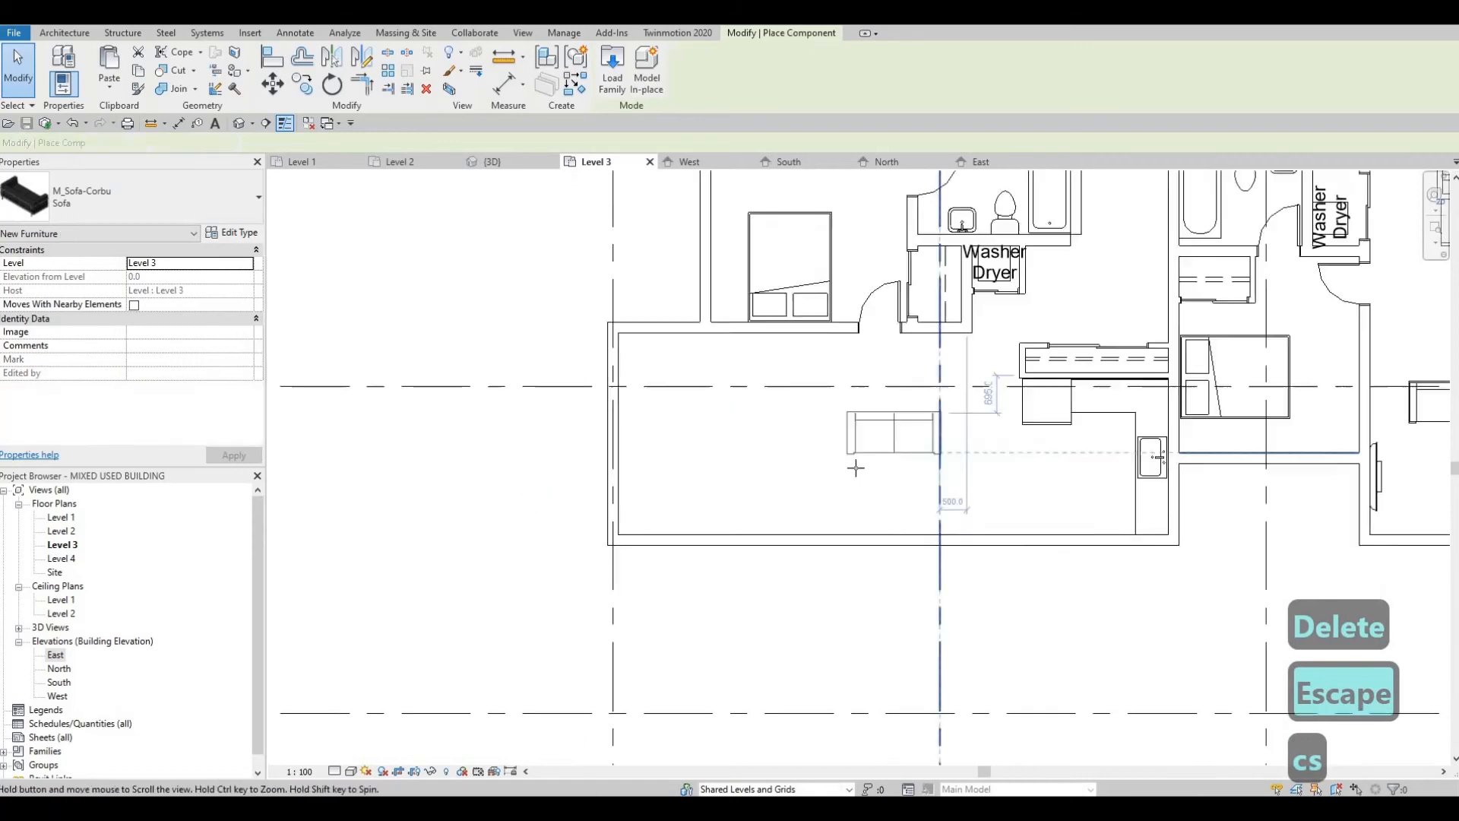
middle_drag(743, 427, 857, 443)
scroll(860, 459, up, 1)
key(space)
key(space)
key(space)
key(space)
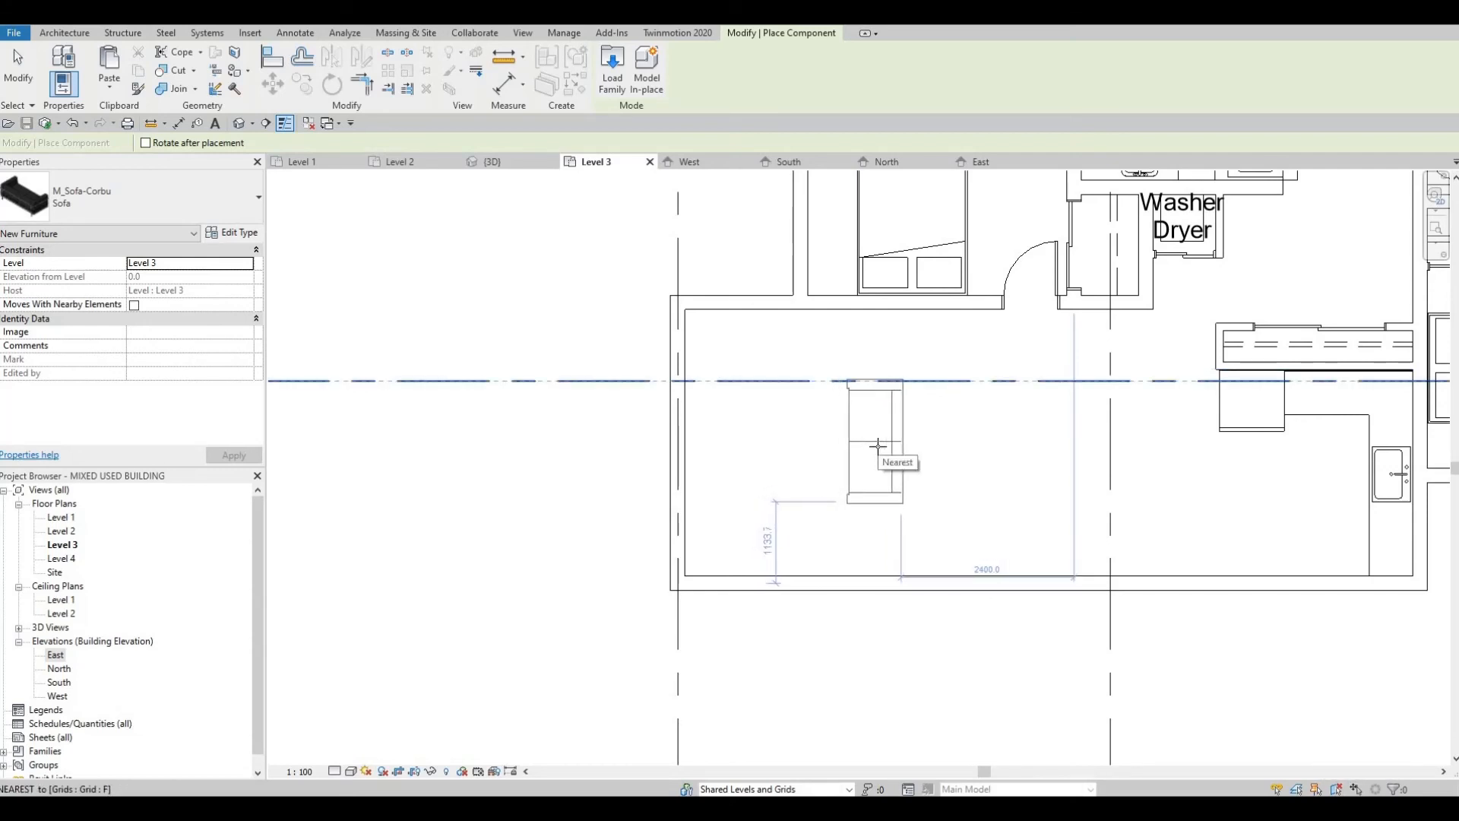
click(900, 450)
key(Escape)
key(Escape)
Step: Place an M_Chair-Corbu armchair like the east unit's northwest of the new sofa, facing south near the living area's north wall
scroll(1006, 421, down, 3)
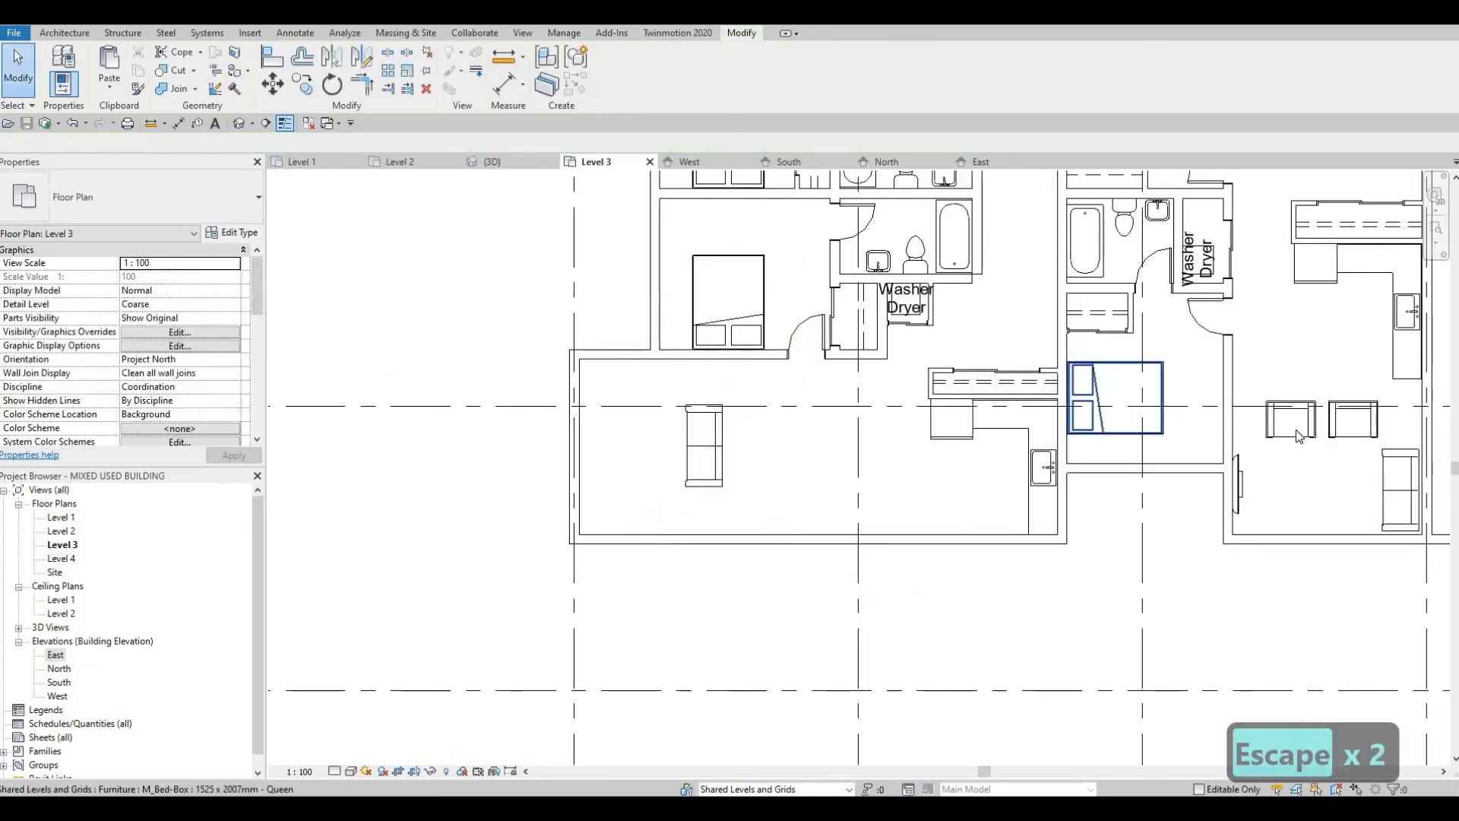
click(1292, 426)
key(c)
key(s)
middle_drag(688, 414, 733, 431)
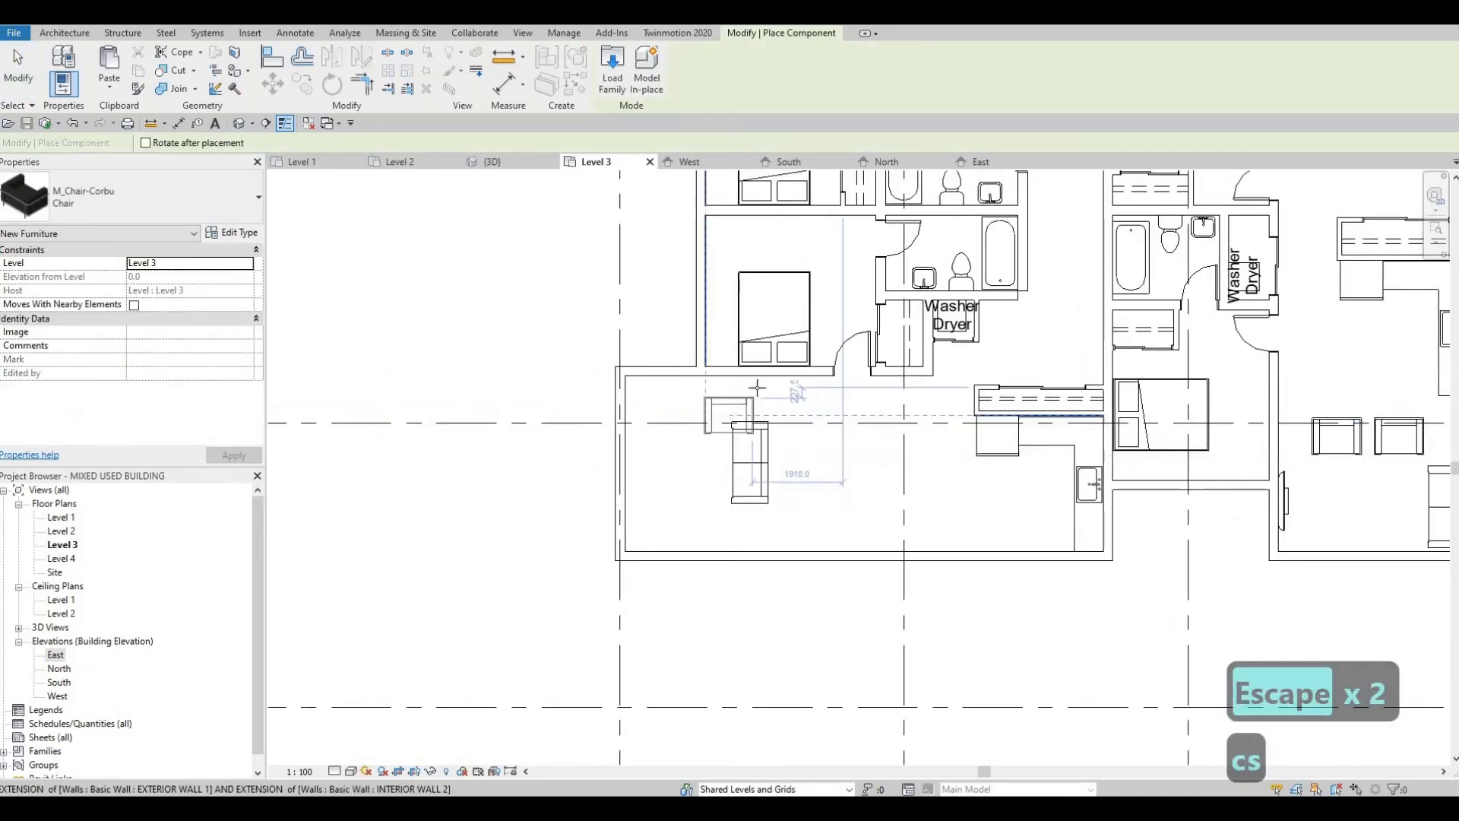
scroll(713, 414, up, 4)
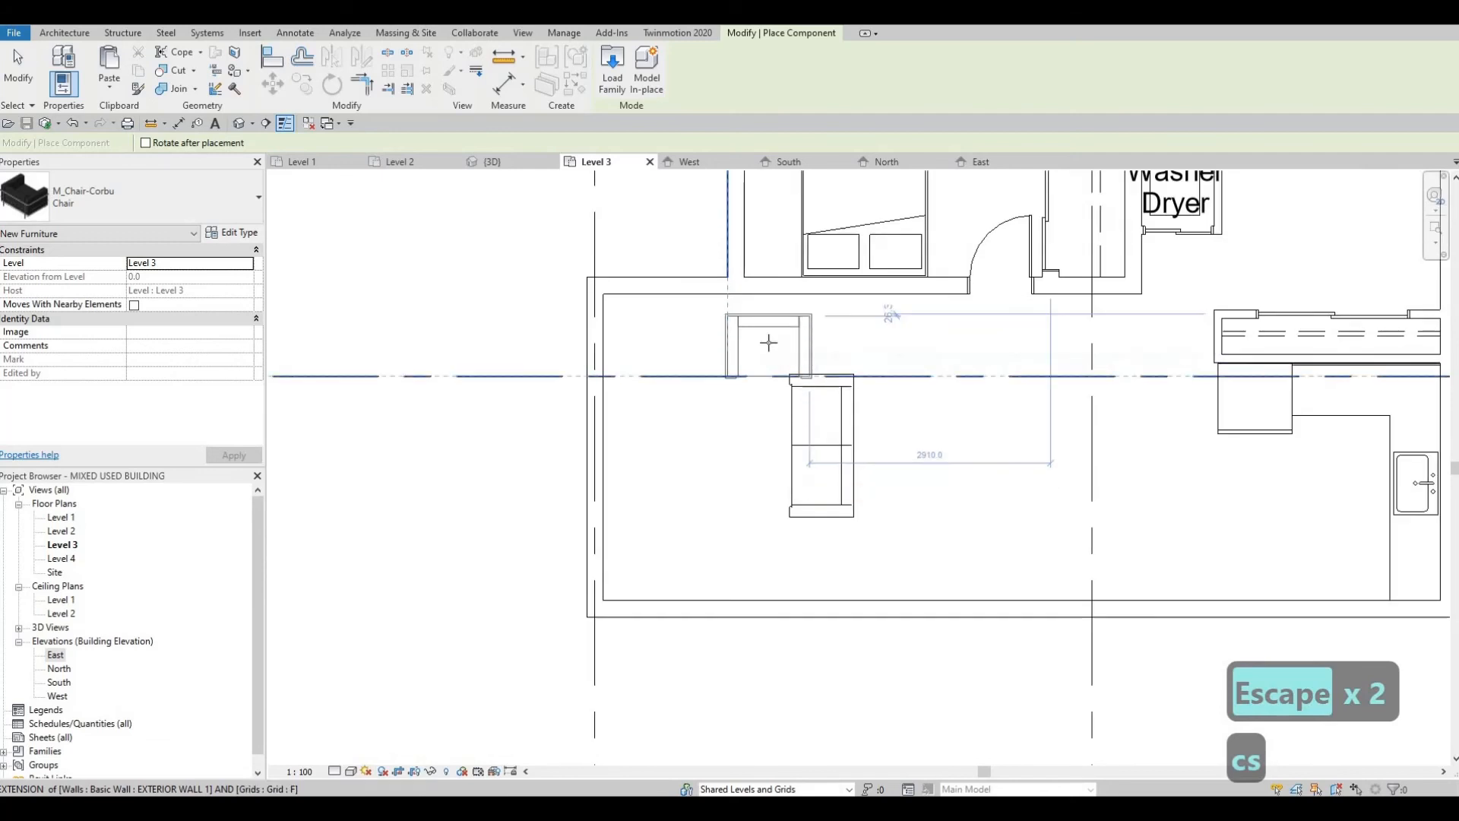
click(731, 335)
key(Escape)
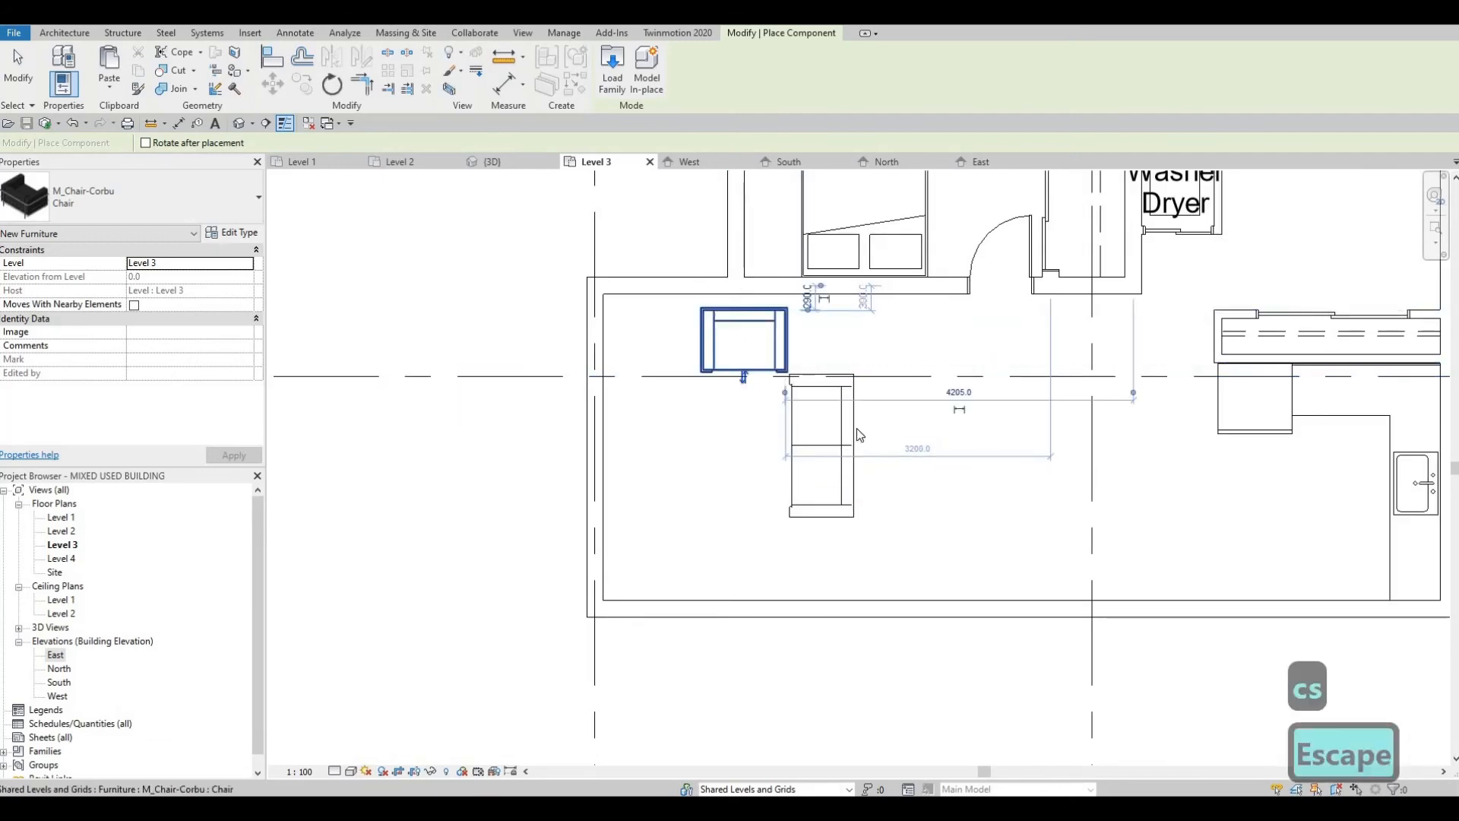
scroll(856, 428, down, 1)
middle_drag(856, 427, 377, 424)
key(Escape)
Step: Place a 1270mm M_TV - Flat Screen like the east unit's on the living area's west wall, facing the new sofa
scroll(1068, 477, down, 1)
click(1083, 477)
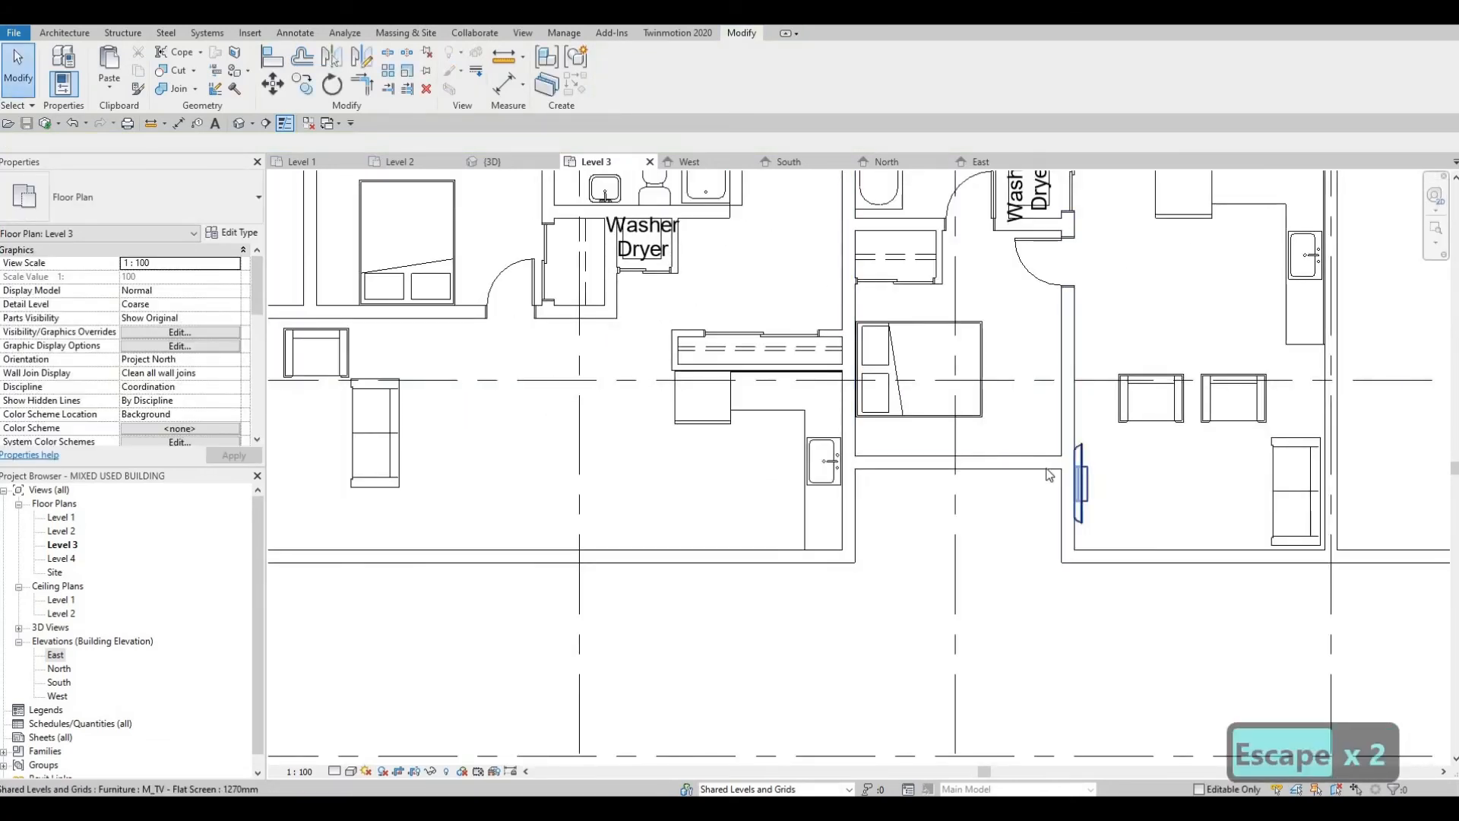
key(c)
key(s)
middle_drag(367, 437, 800, 449)
scroll(719, 443, up, 2)
key(space)
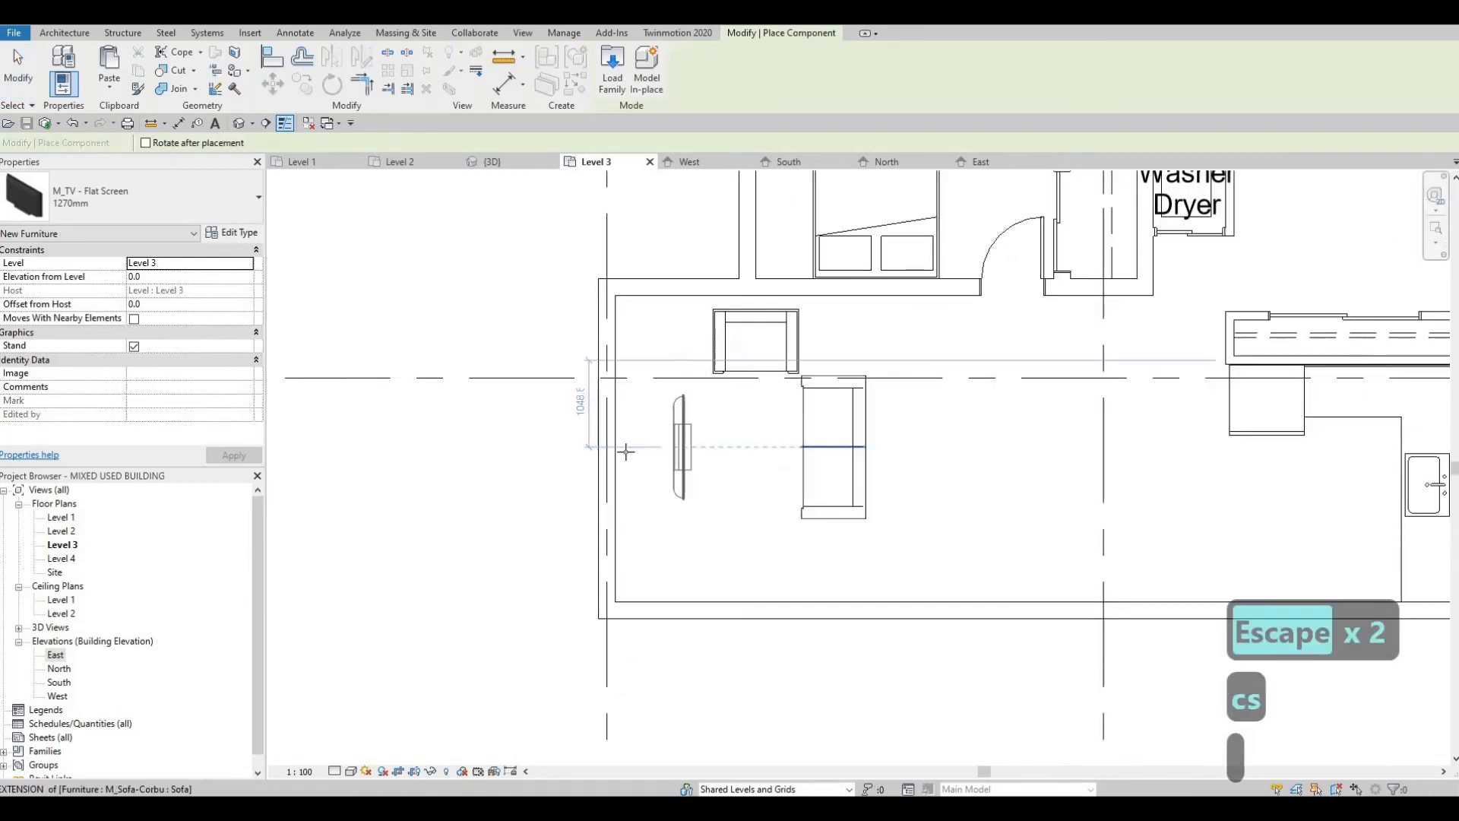
click(698, 482)
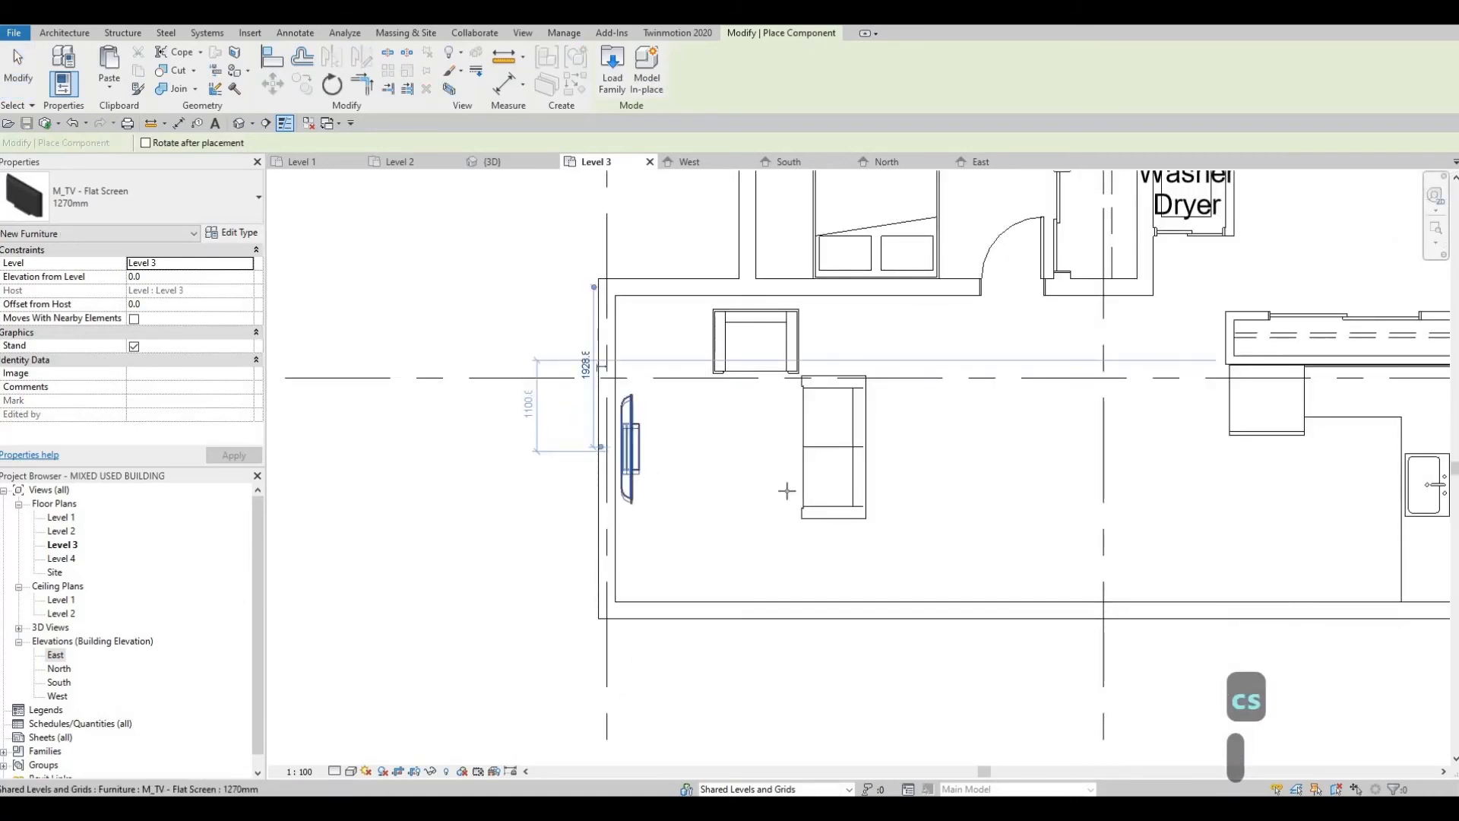
scroll(829, 479, up, 1)
middle_drag(848, 445, 744, 414)
key(Escape)
key(Escape)
Step: Nudge the west unit's sofa slightly west toward the TV and slightly south
scroll(862, 487, down, 2)
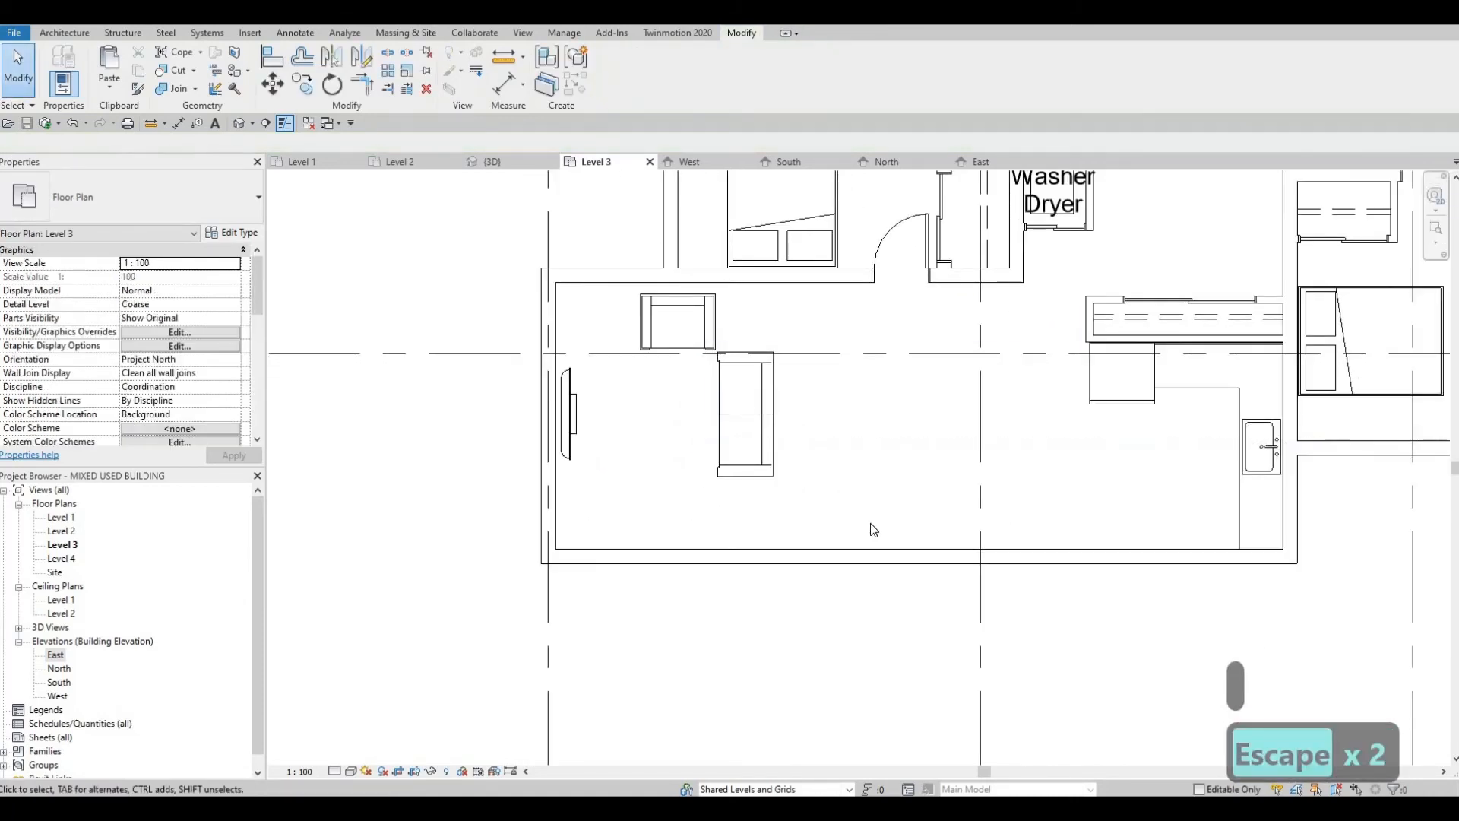
scroll(874, 532, down, 3)
scroll(880, 540, down, 1)
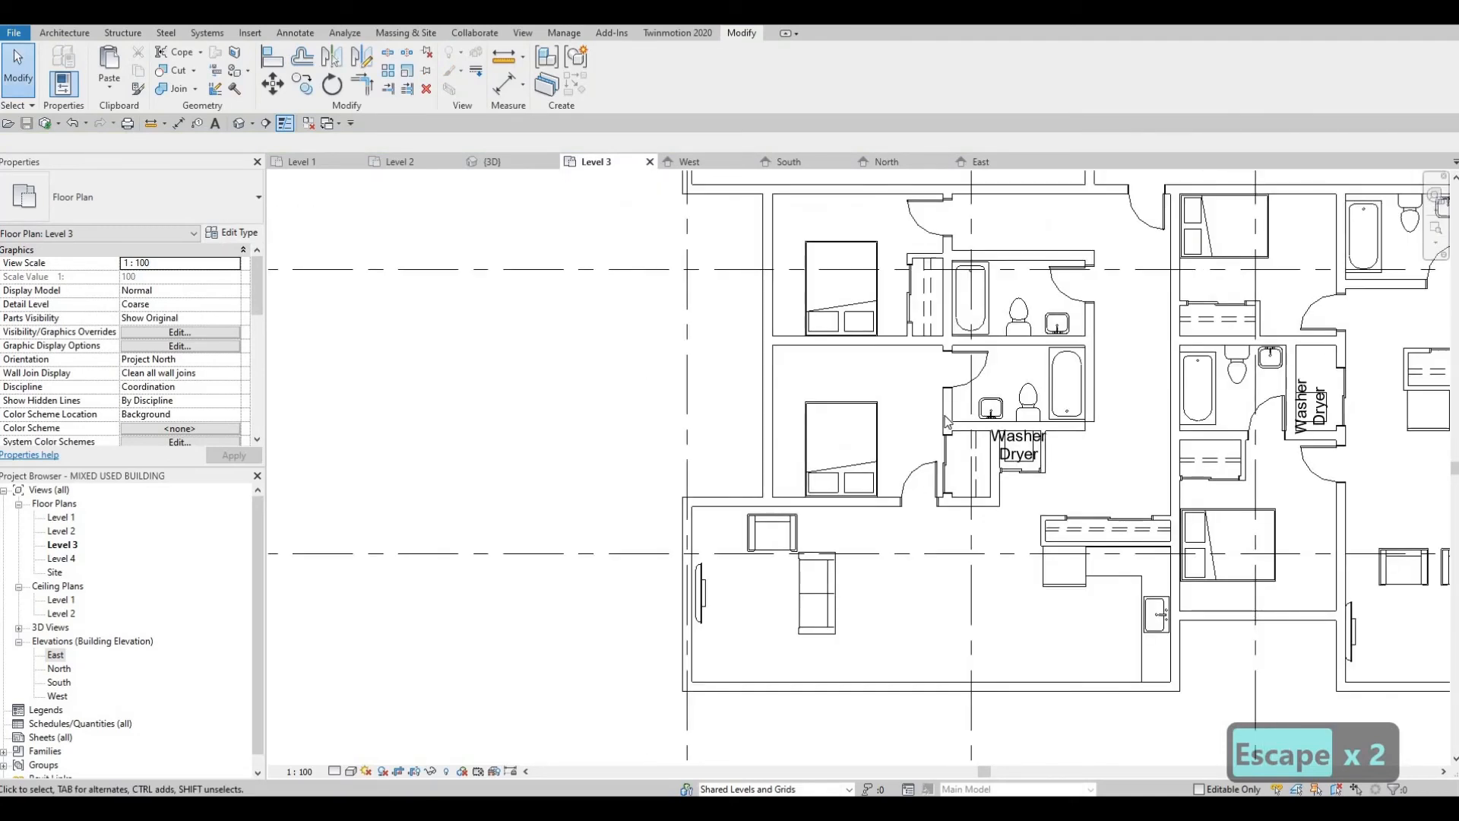
scroll(935, 478, up, 4)
key(Escape)
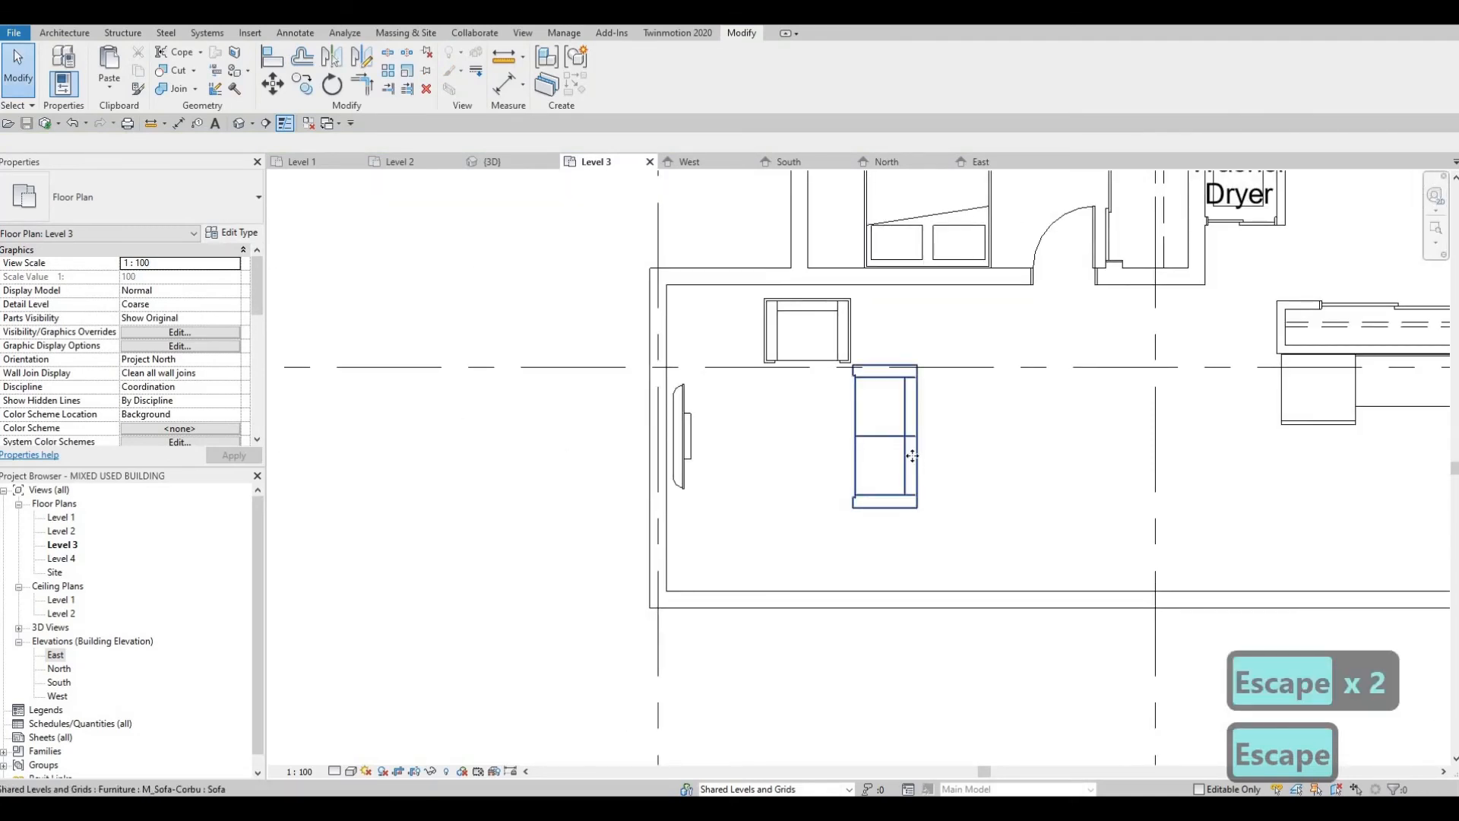
click(914, 464)
key(Left)
key(Left)
key(Down)
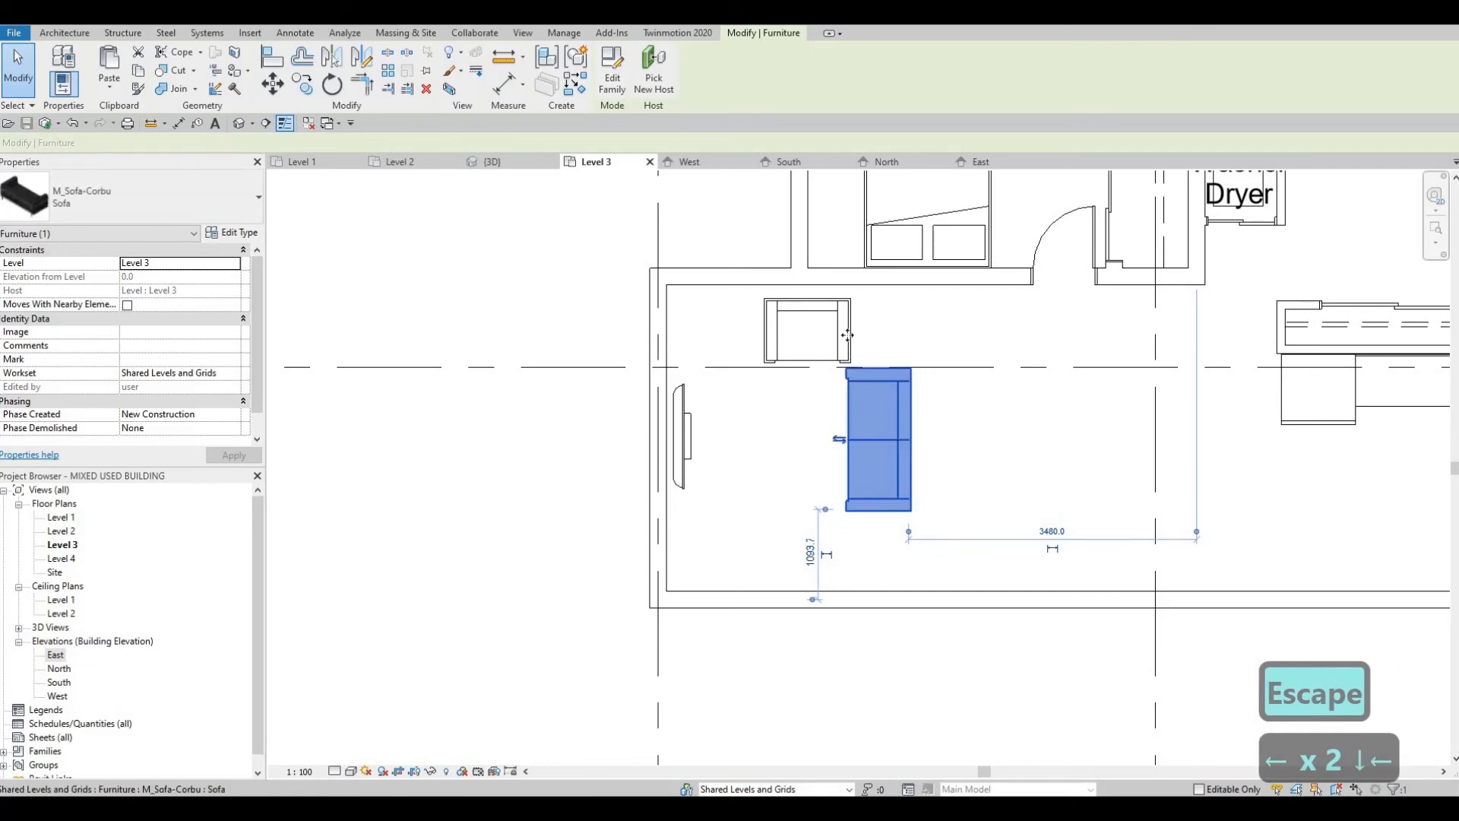
Step: Nudge the west unit's armchair west, away from the sofa's north end
click(842, 354)
key(Left)
key(Left)
key(Left)
key(Left)
key(Left)
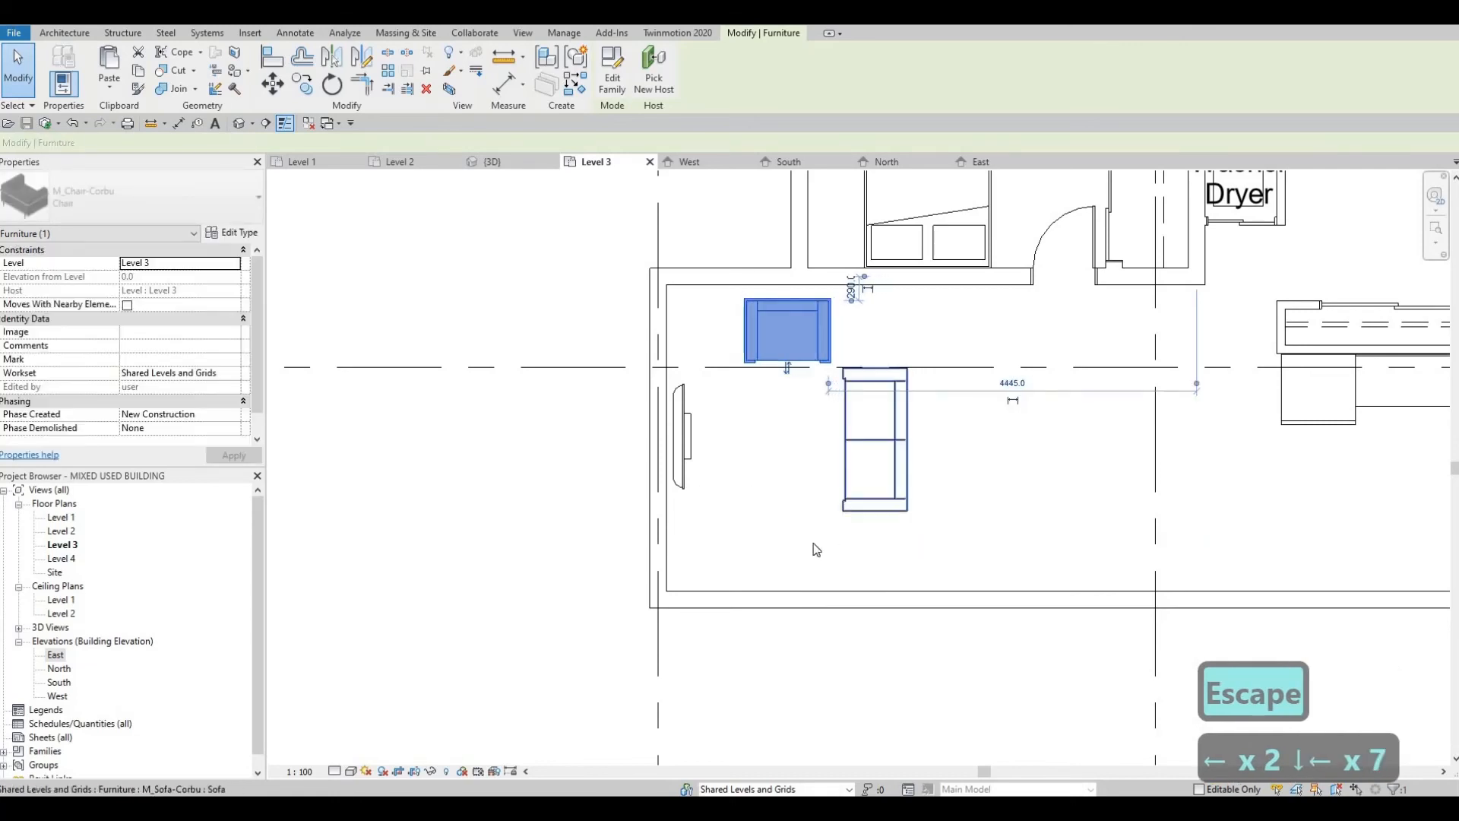
scroll(815, 549, down, 6)
key(Escape)
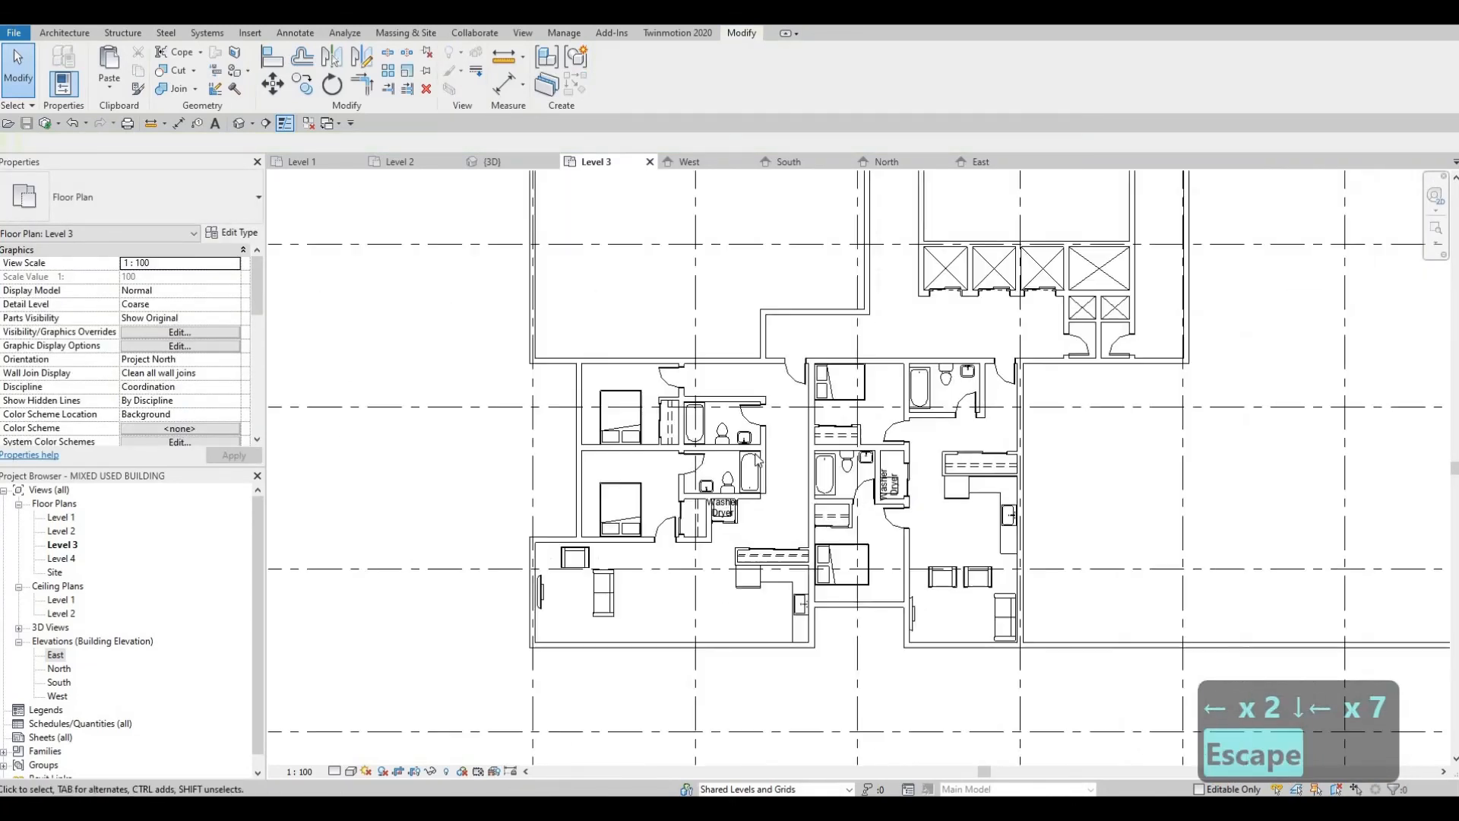
Step: Nudge the west unit's sofa east to widen its distance from the TV
middle_drag(846, 469, 1009, 525)
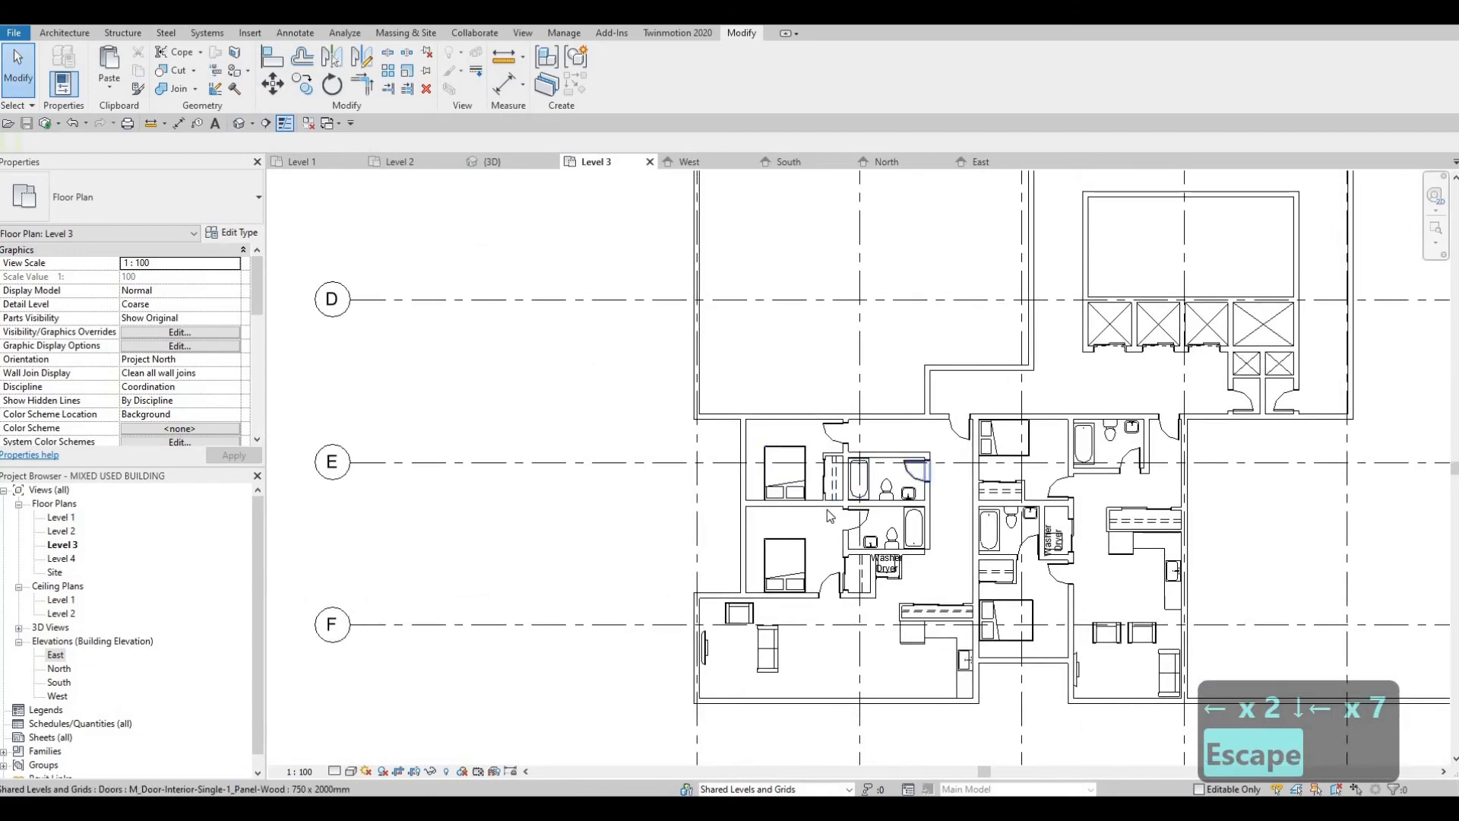
middle_drag(827, 509, 767, 530)
middle_drag(858, 556, 839, 530)
scroll(818, 541, up, 1)
middle_drag(684, 716, 680, 509)
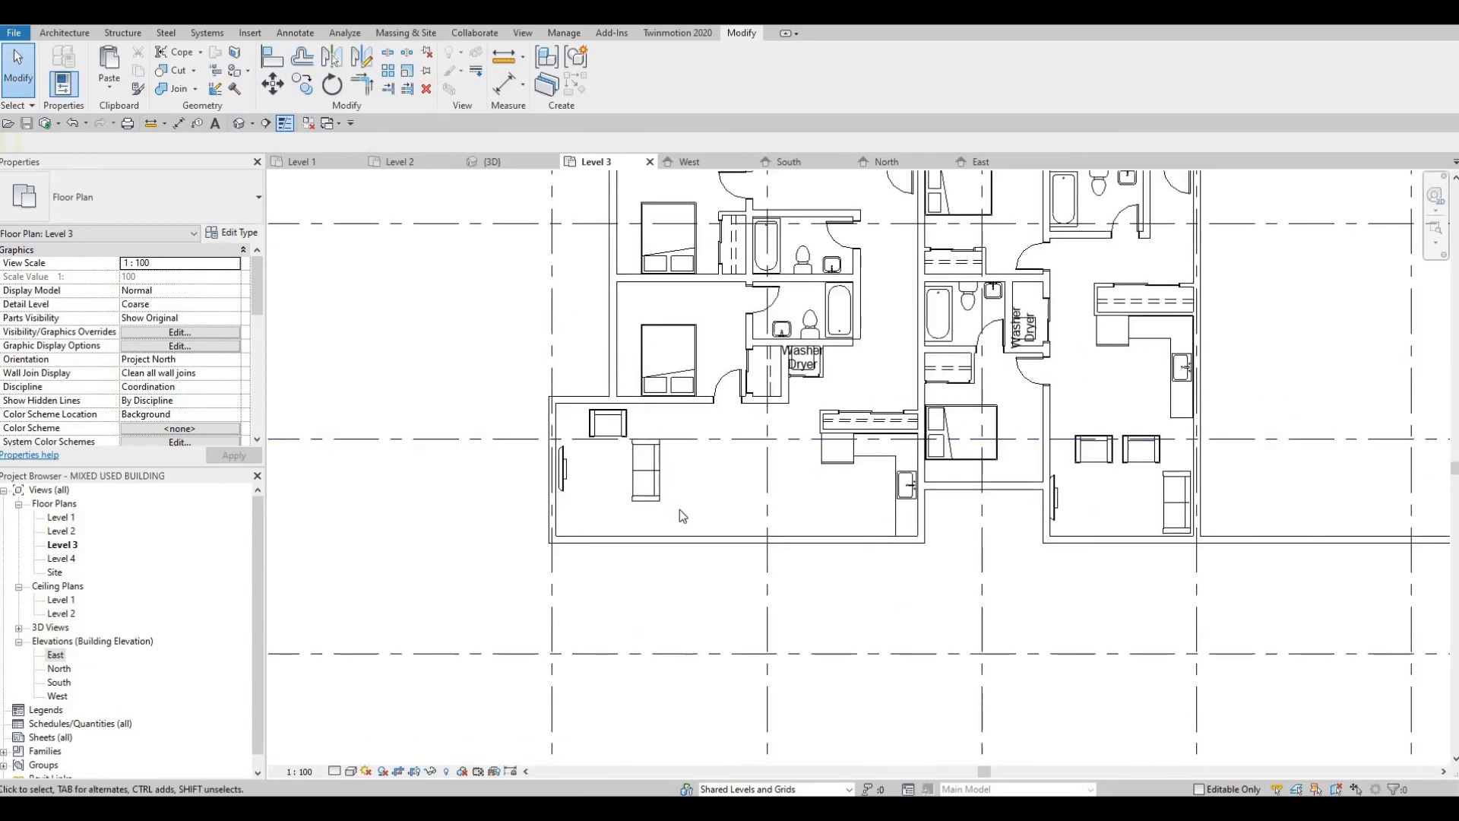
scroll(676, 510, up, 1)
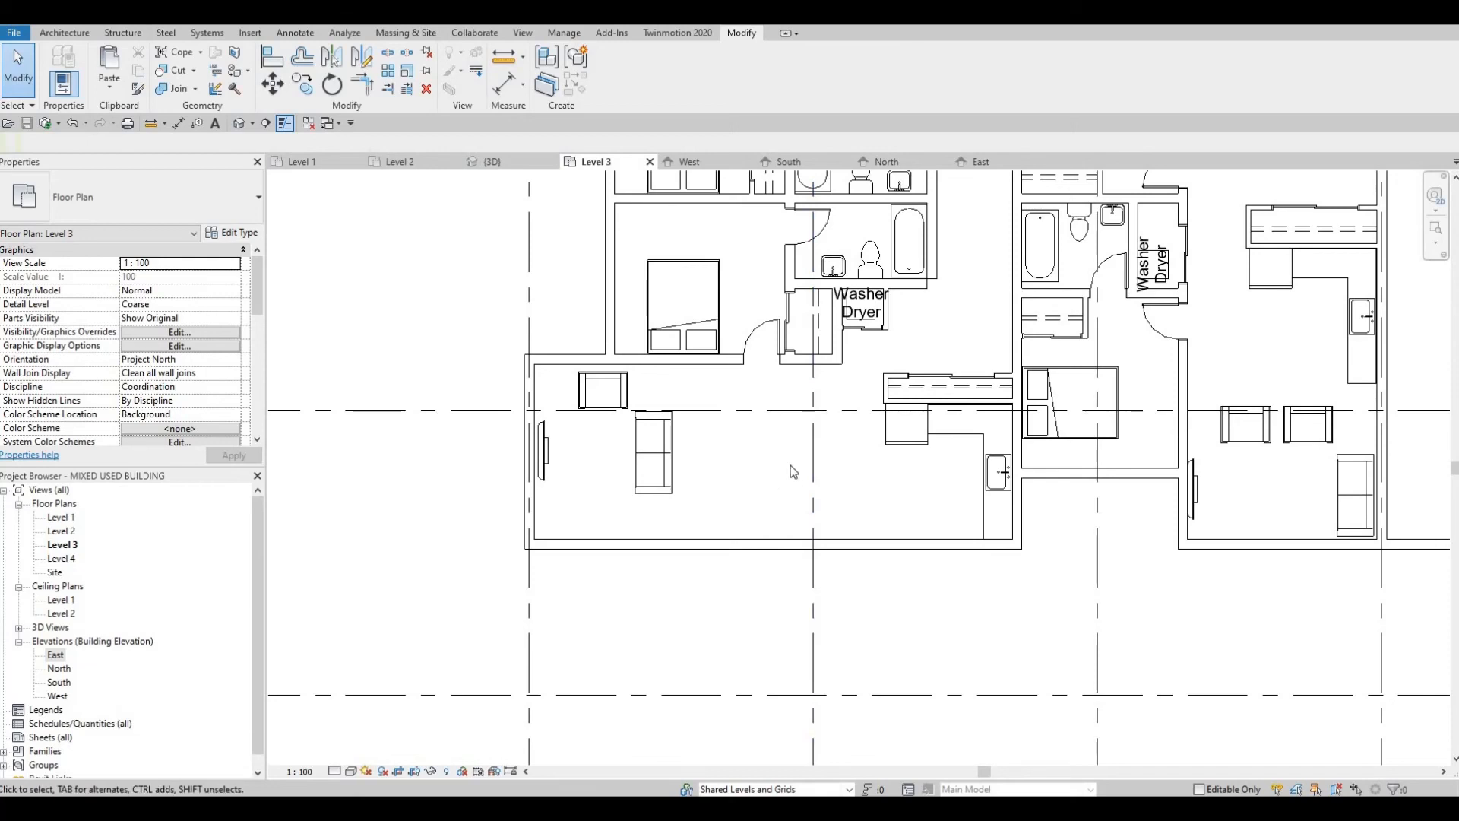
mouse_move(788, 497)
middle_down()
mouse_move(758, 513)
mouse_move(767, 488)
middle_up()
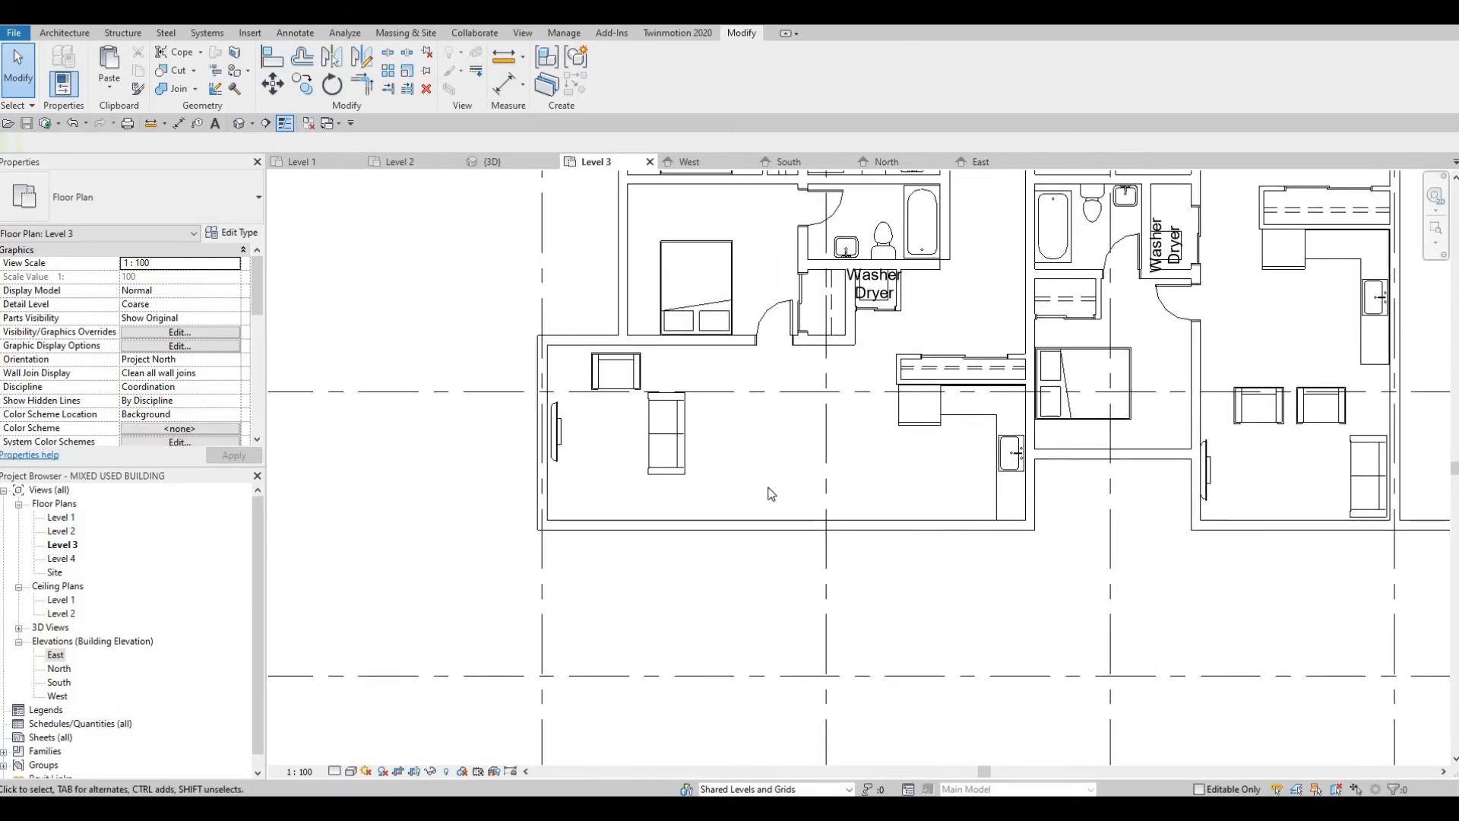
click(706, 437)
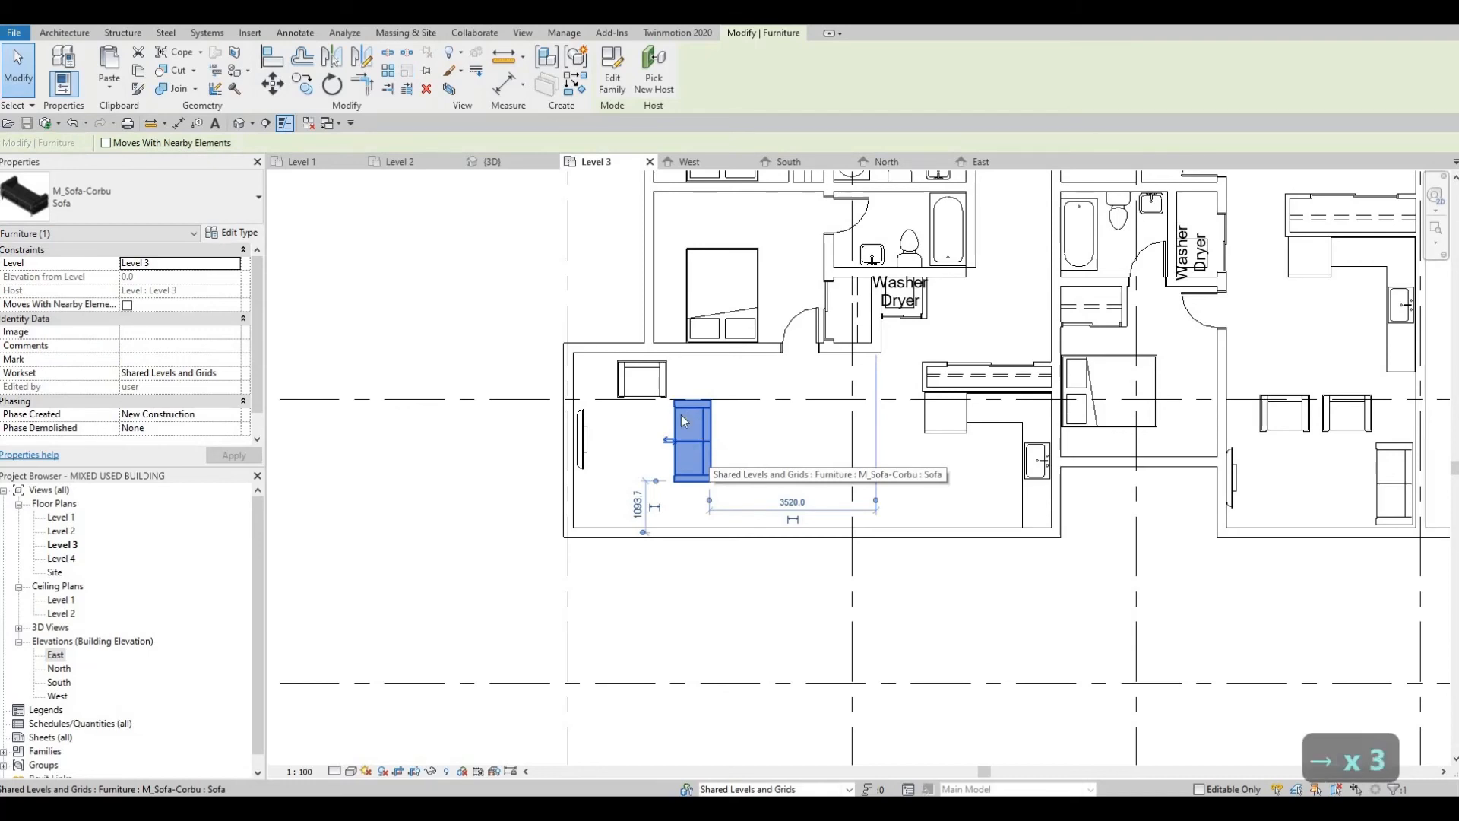
key(Right)
key(Right)
key(Right)
key(Right)
key(Right)
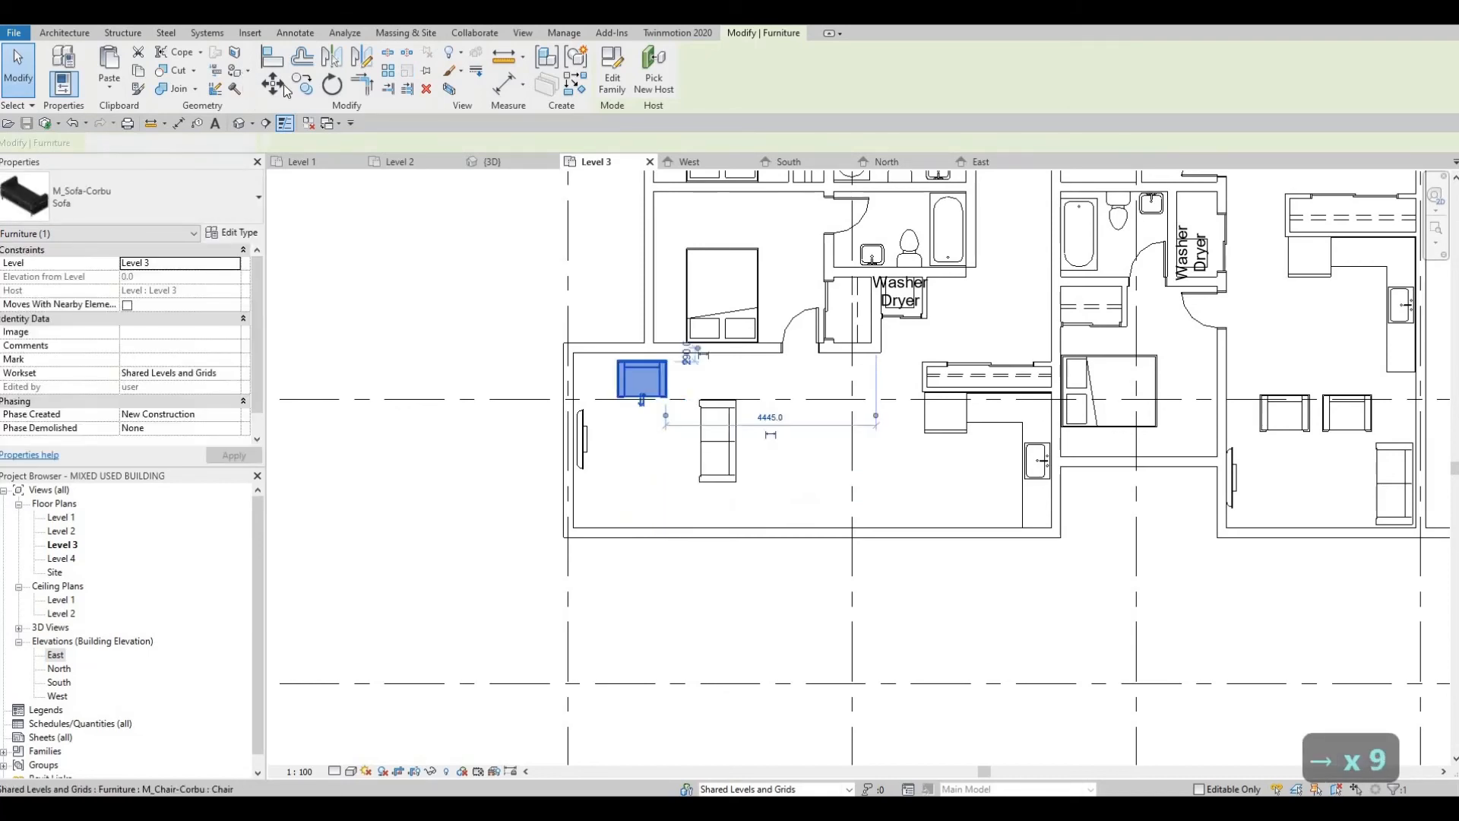
Step: Copy the west unit's armchair to a spot directly east of it, above the sofa's north end
key(c)
key(o)
scroll(646, 429, up, 2)
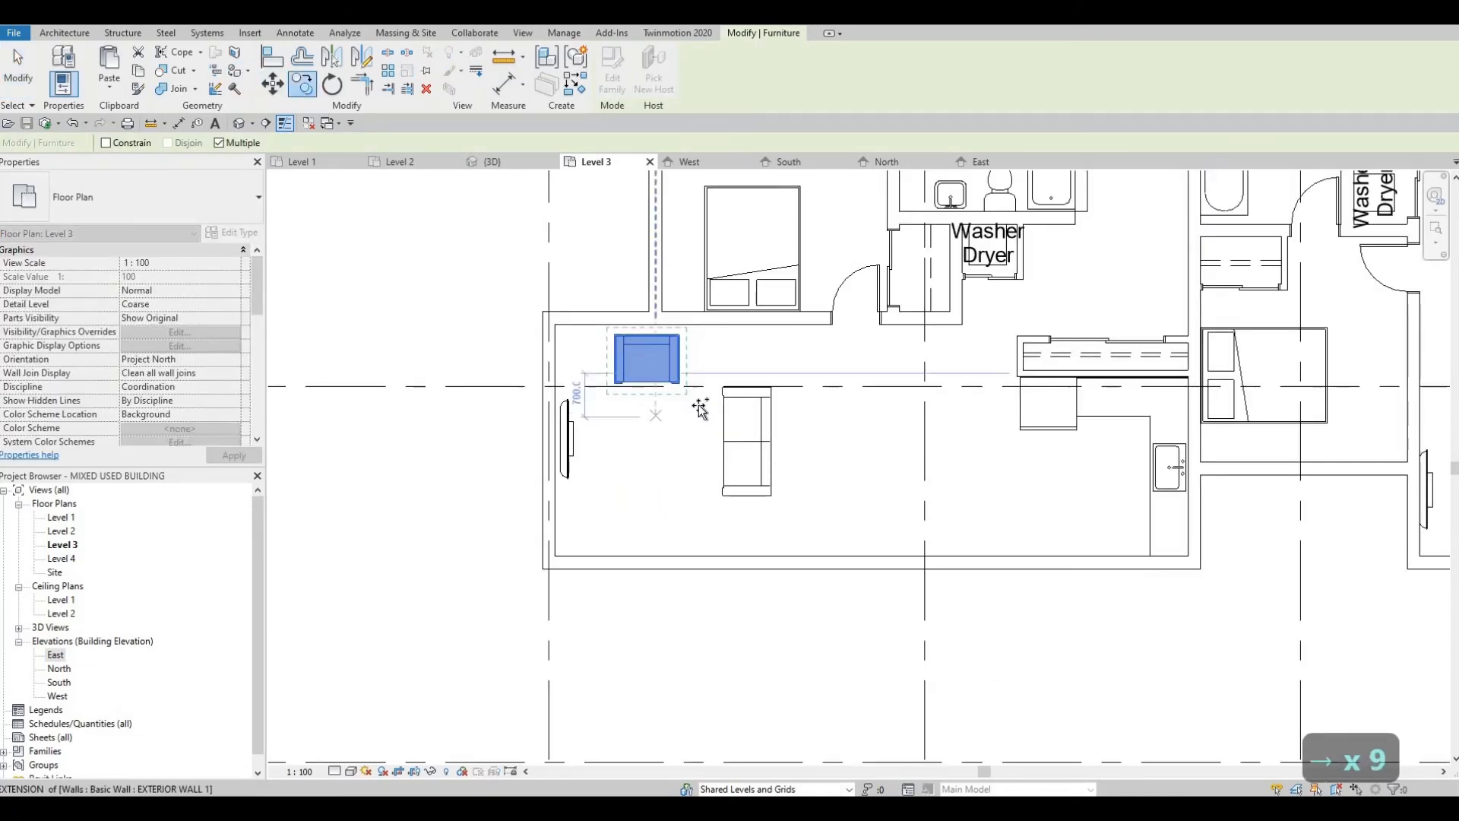
click(673, 376)
key(Escape)
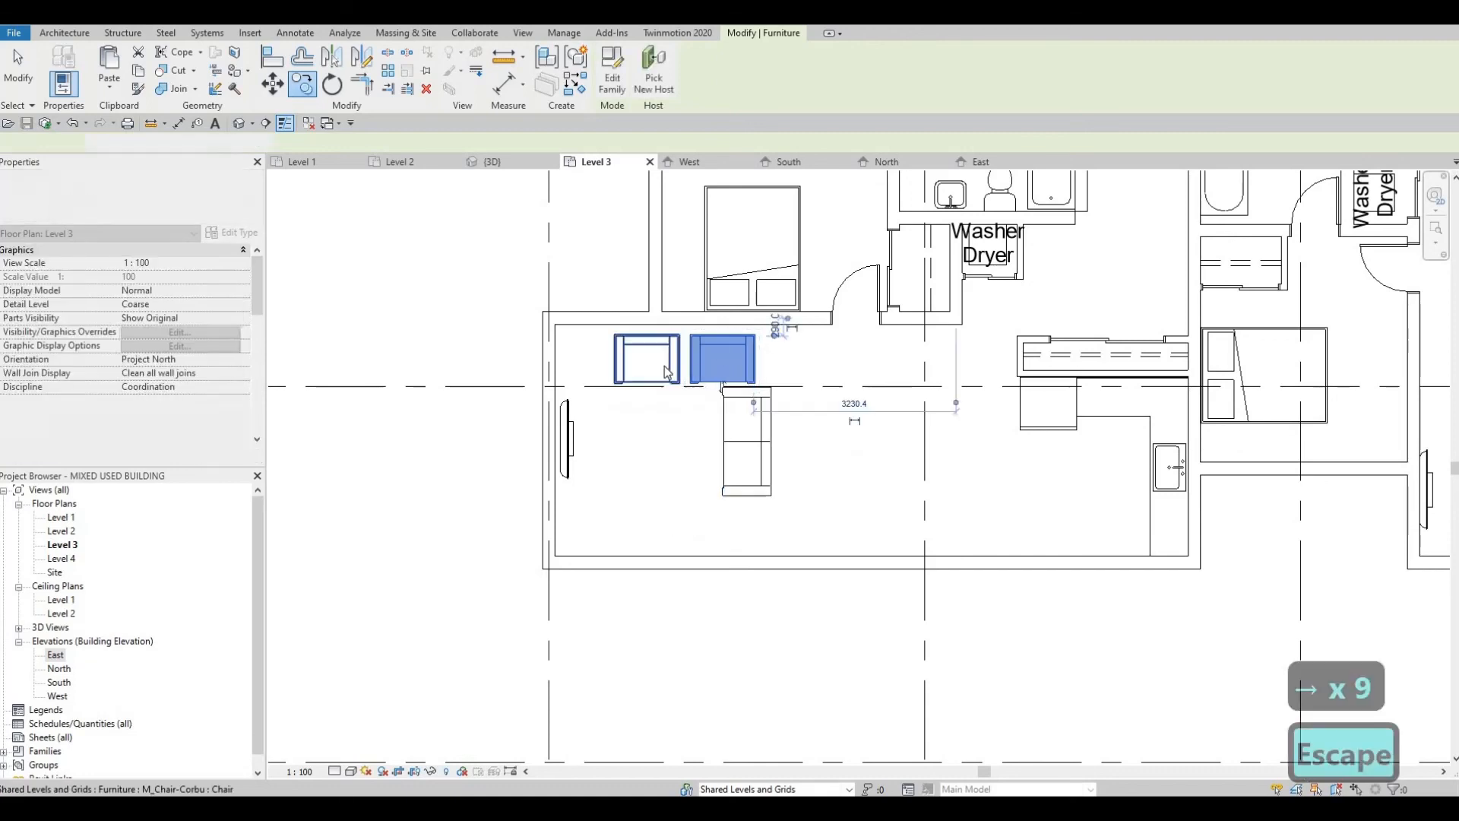
key(Escape)
Step: Nudge both of the west unit's armchairs west together so the pair sits clear of the sofa
click(680, 369)
ctrl+click(697, 370)
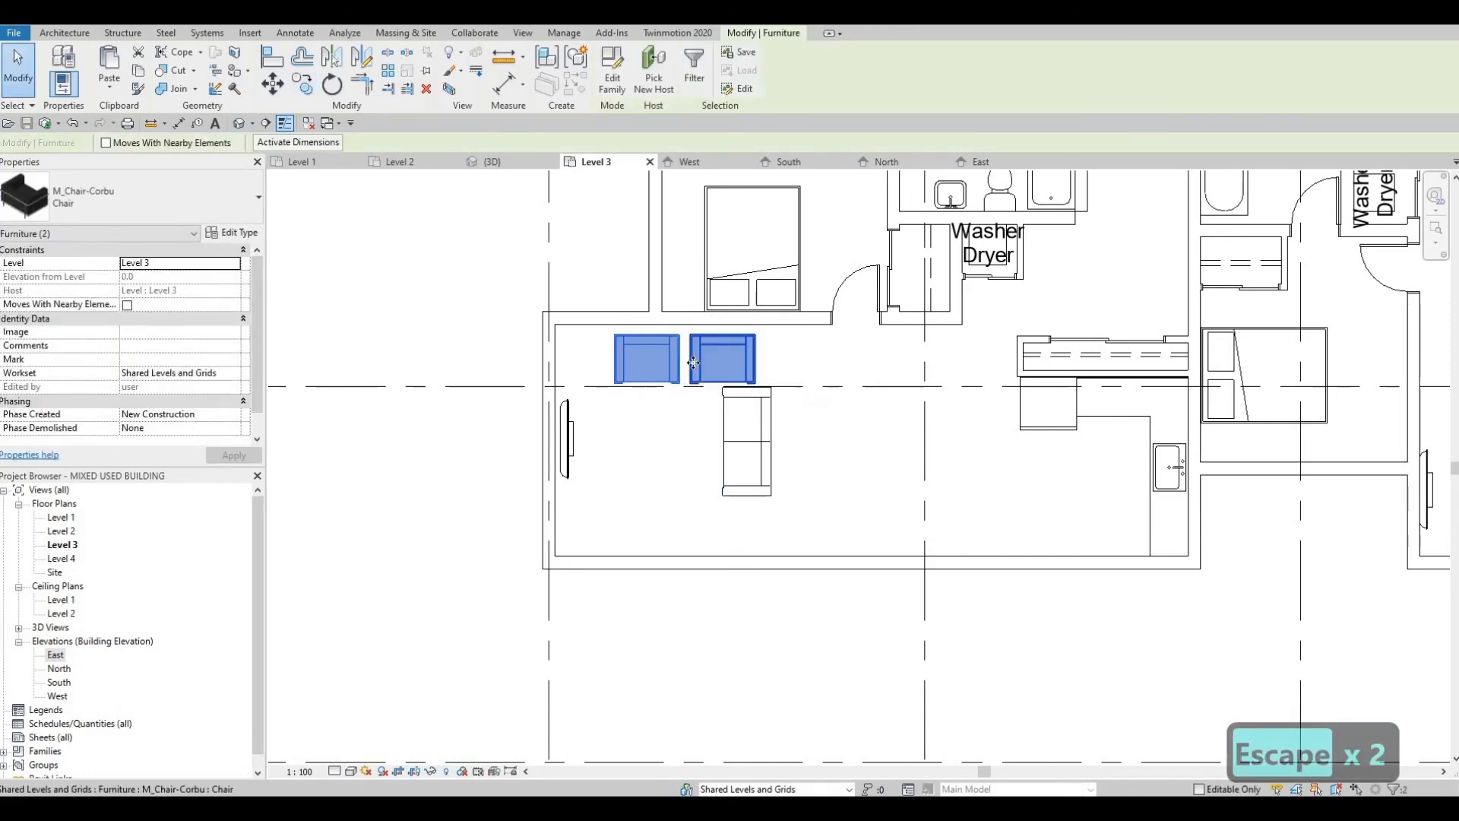
key(Left)
key(Left)
key(Left)
key(Left)
key(Left)
key(Left)
key(Left)
key(Left)
key(Left)
key(Left)
key(Left)
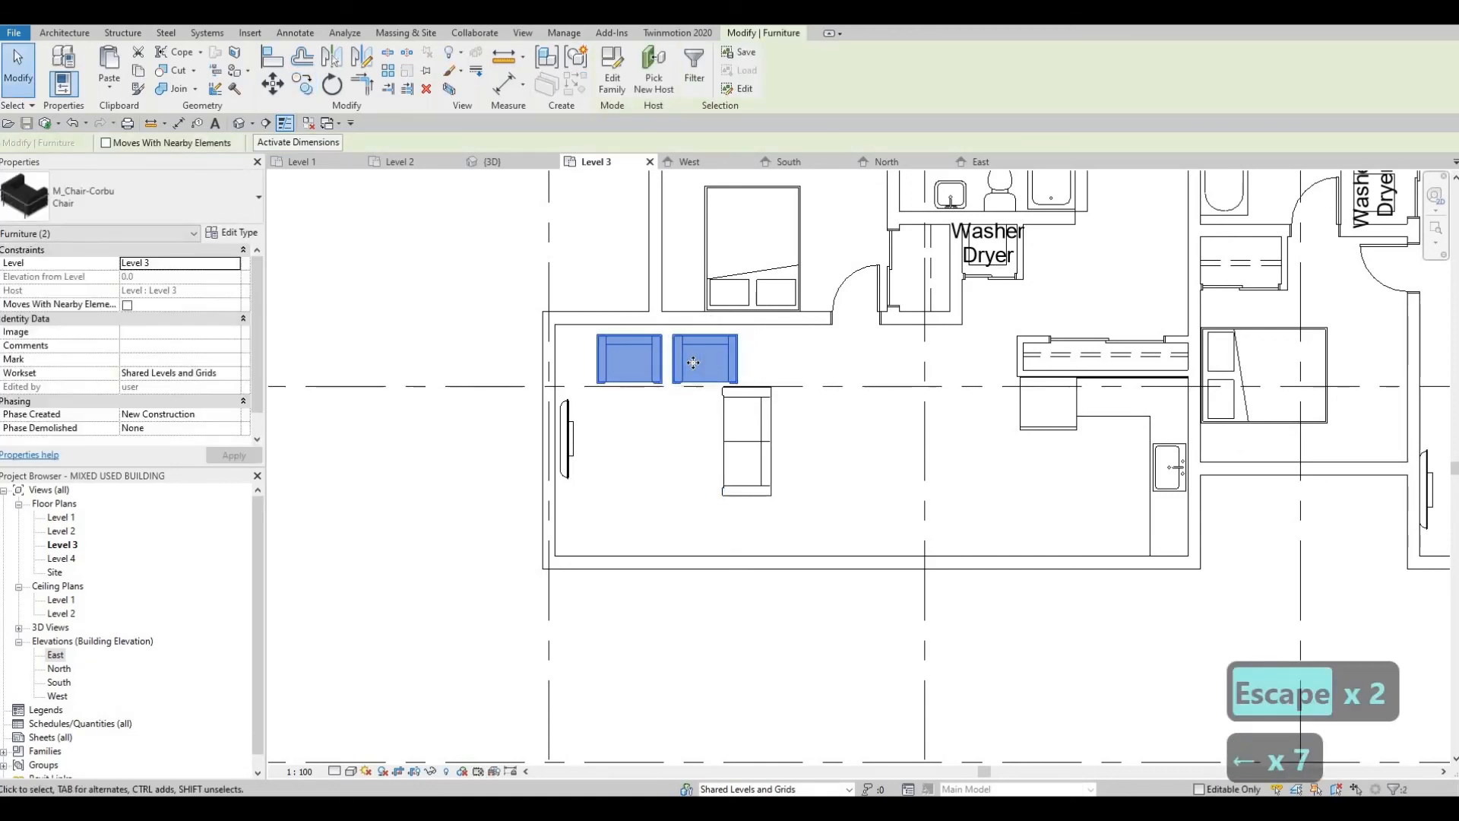
key(Escape)
key(Escape)
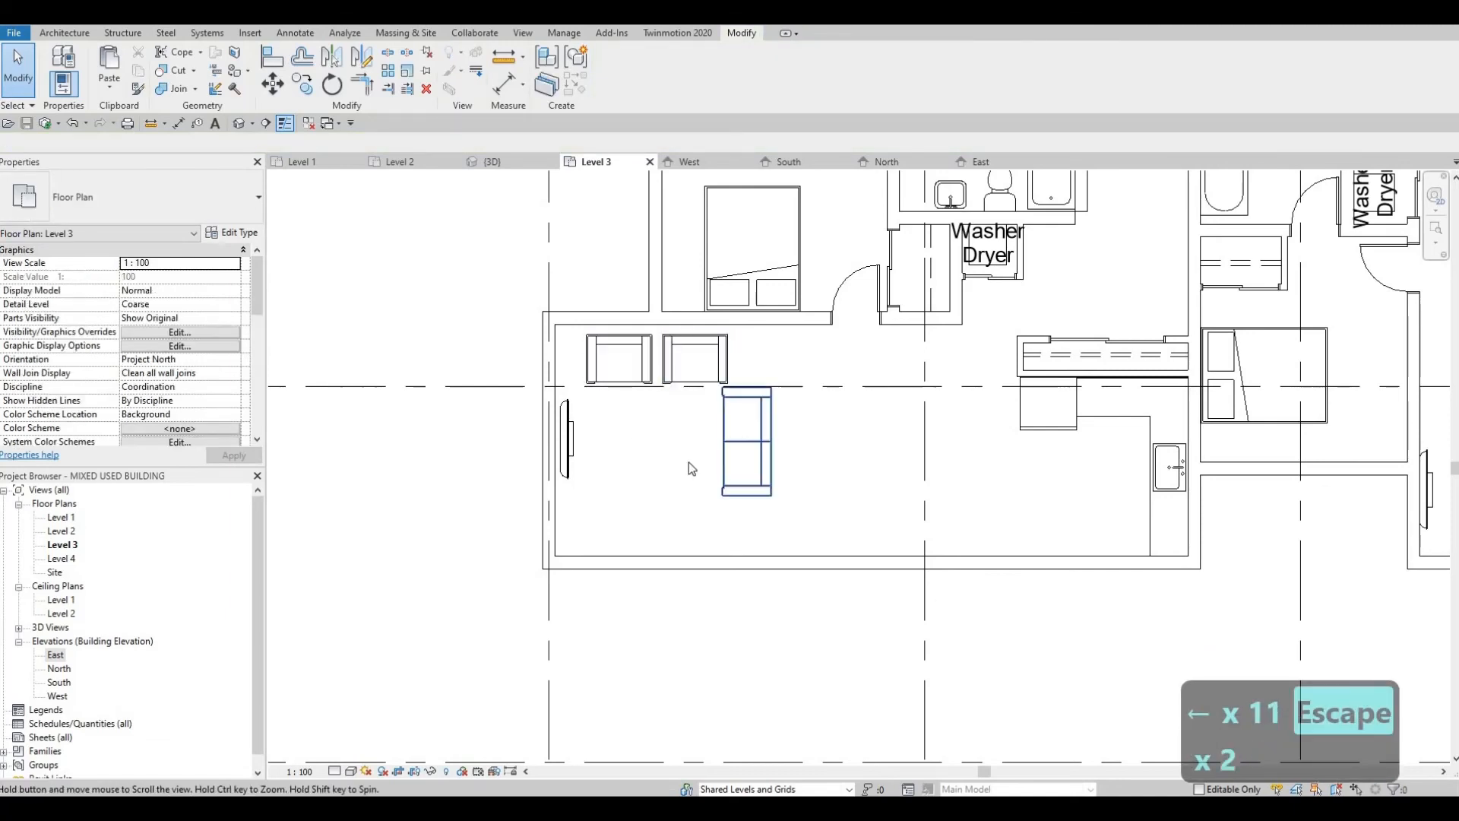
scroll(687, 466, down, 4)
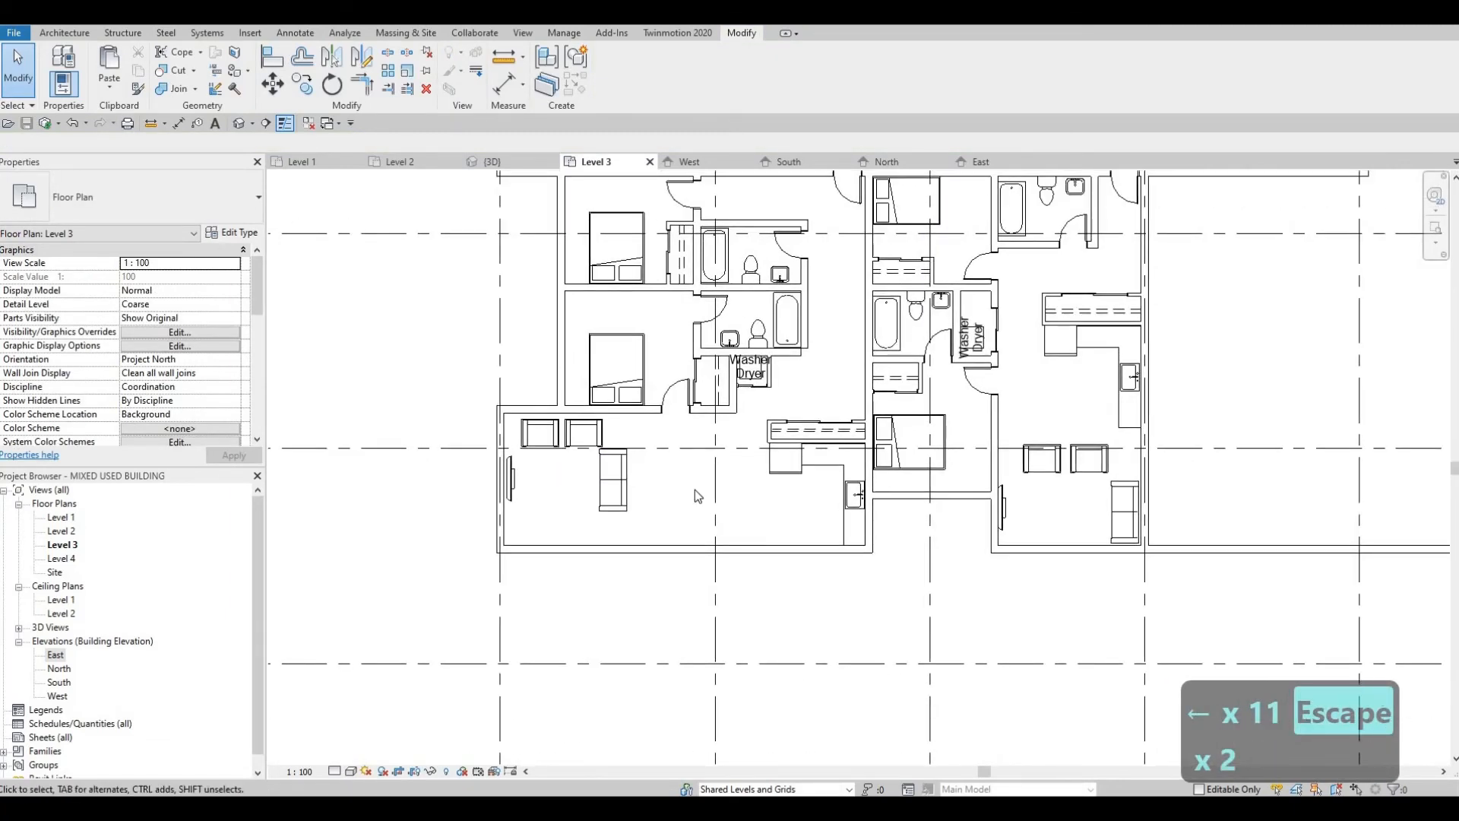
scroll(695, 494, up, 4)
scroll(690, 481, down, 2)
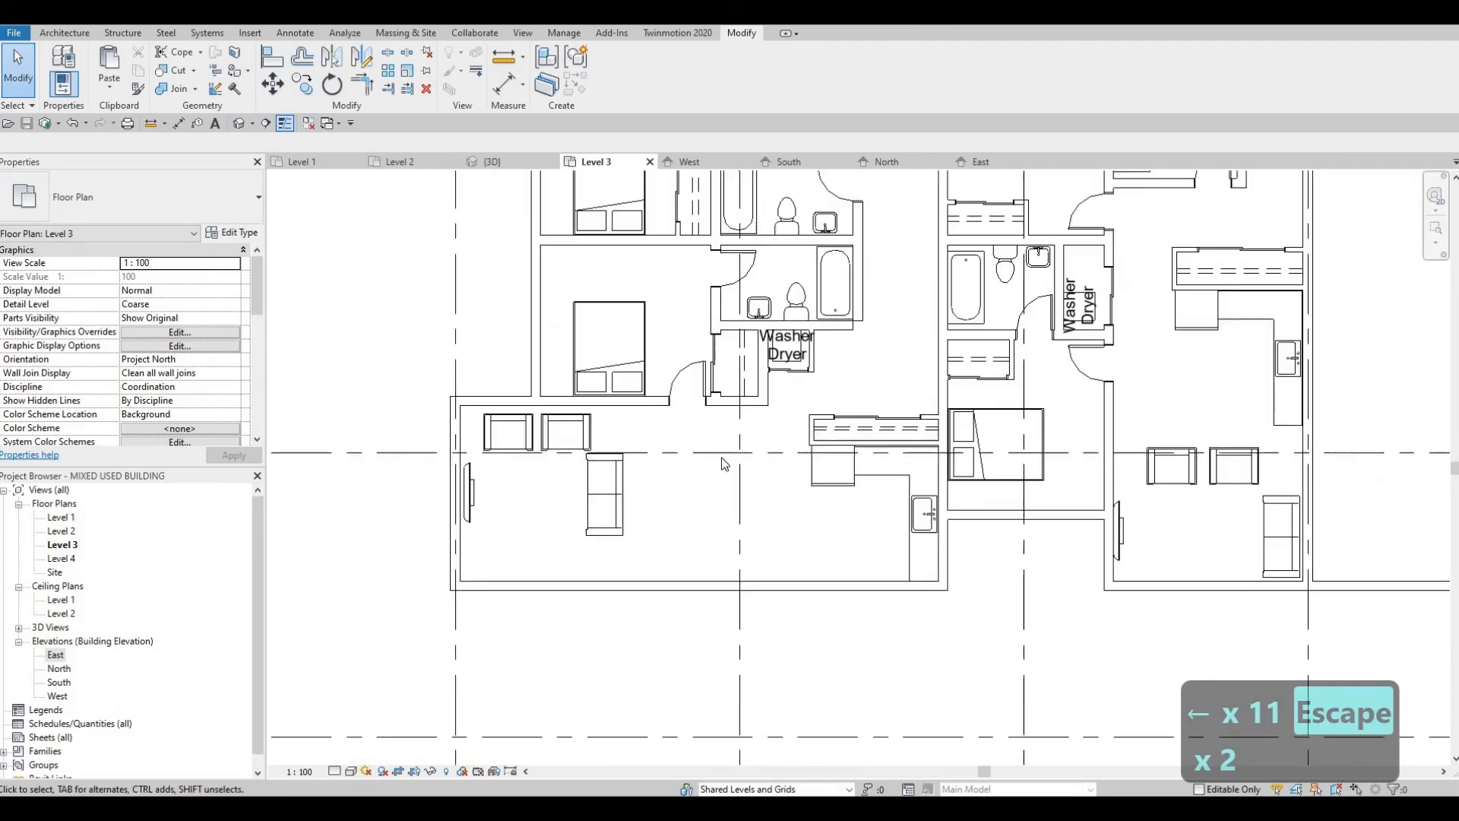
scroll(718, 380, down, 1)
middle_drag(717, 374, 743, 146)
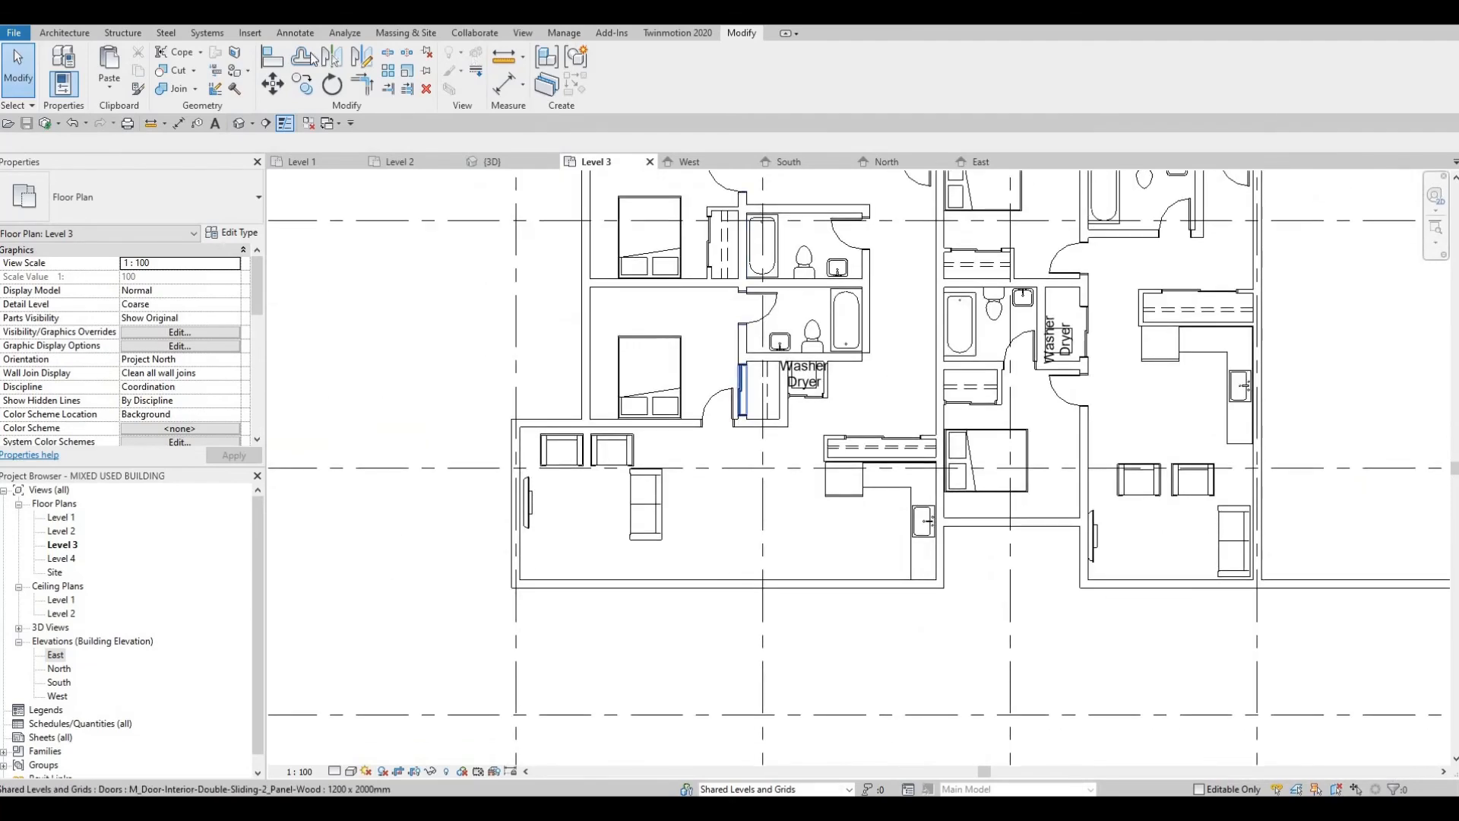
Step: Load the M_Table-Dining Round w Chairs family from the library's Furniture Tables folder
click(244, 34)
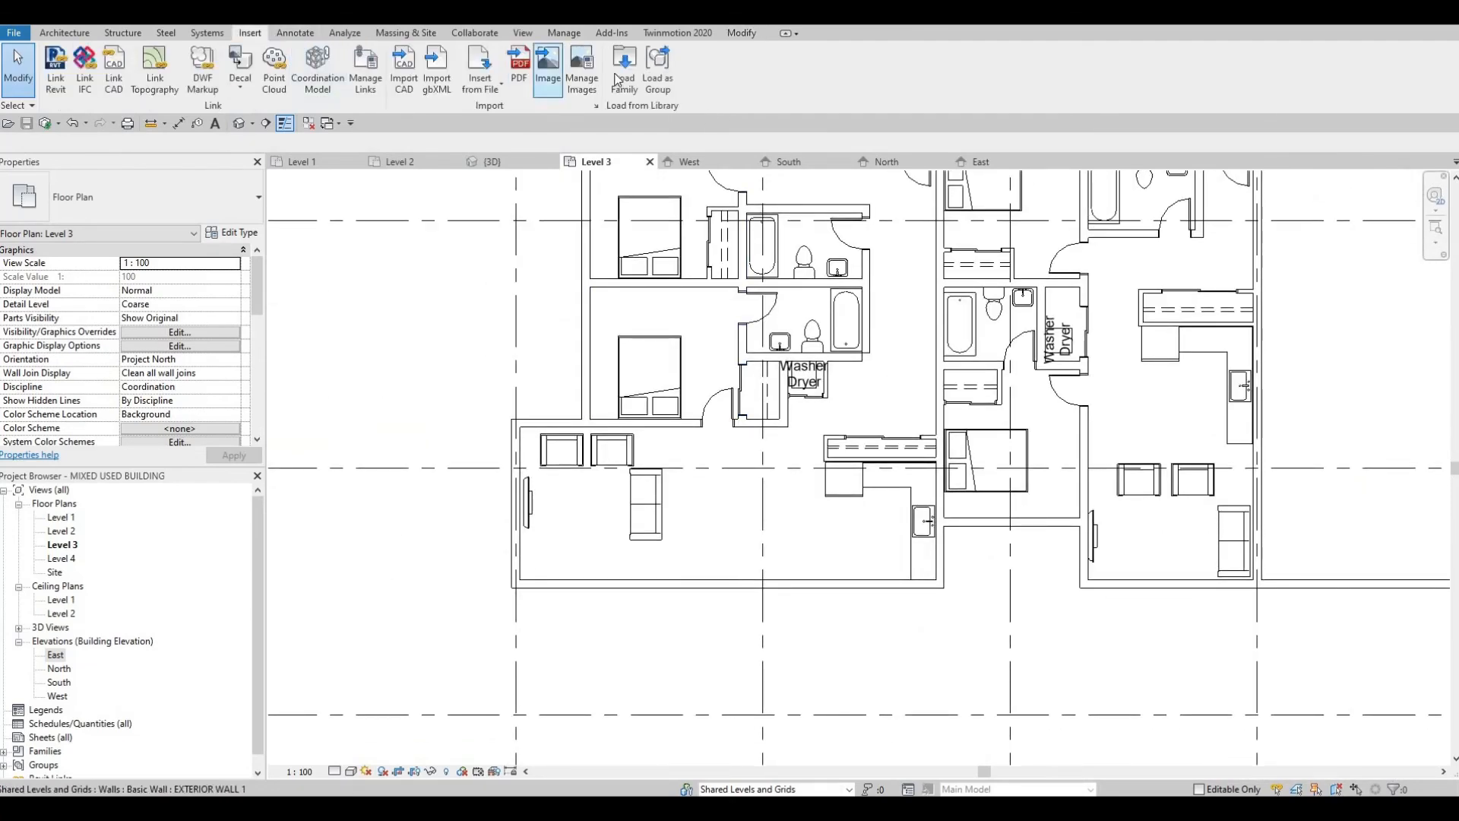
click(624, 72)
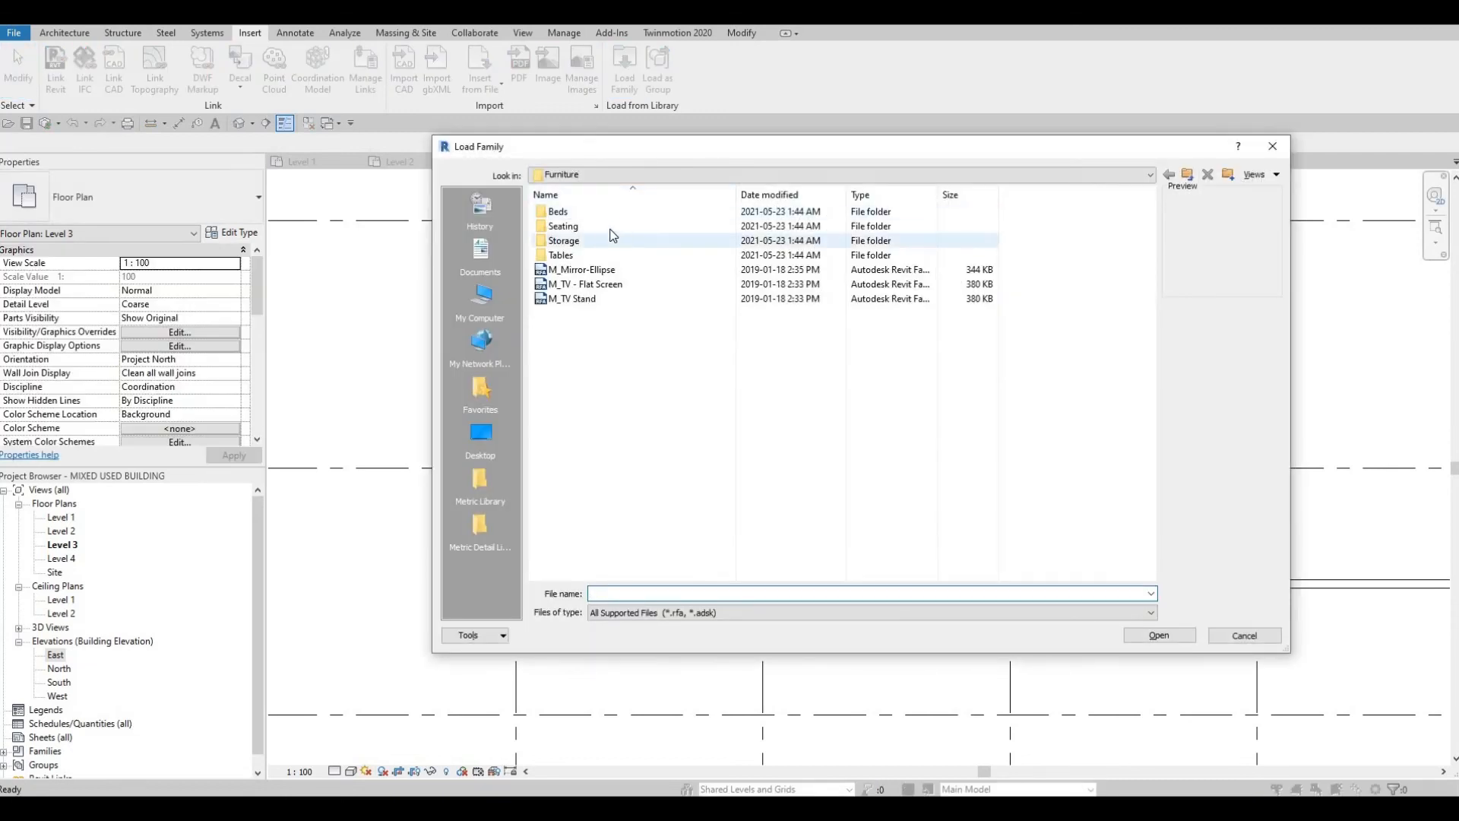
click(671, 259)
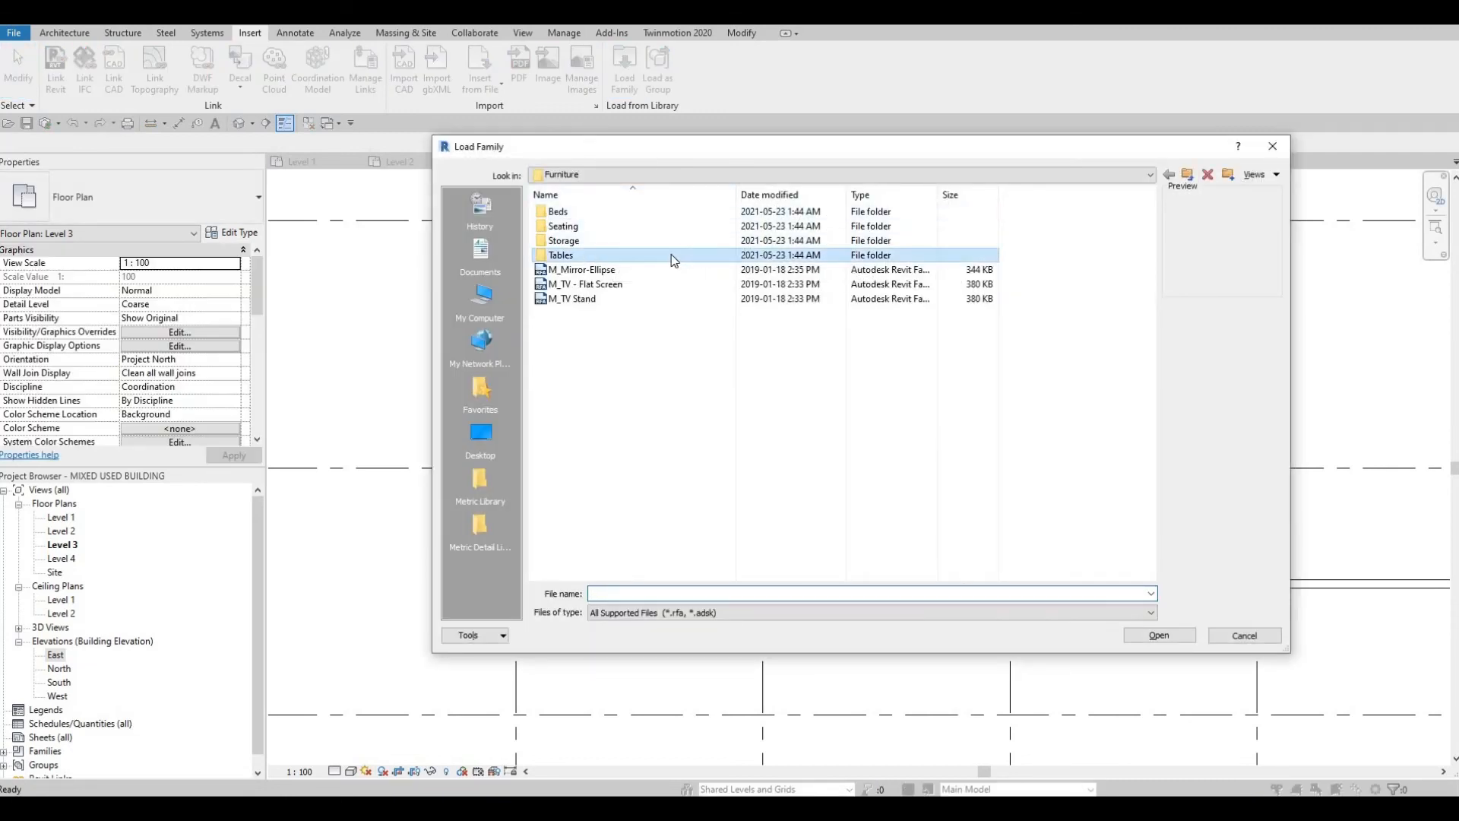
key(Return)
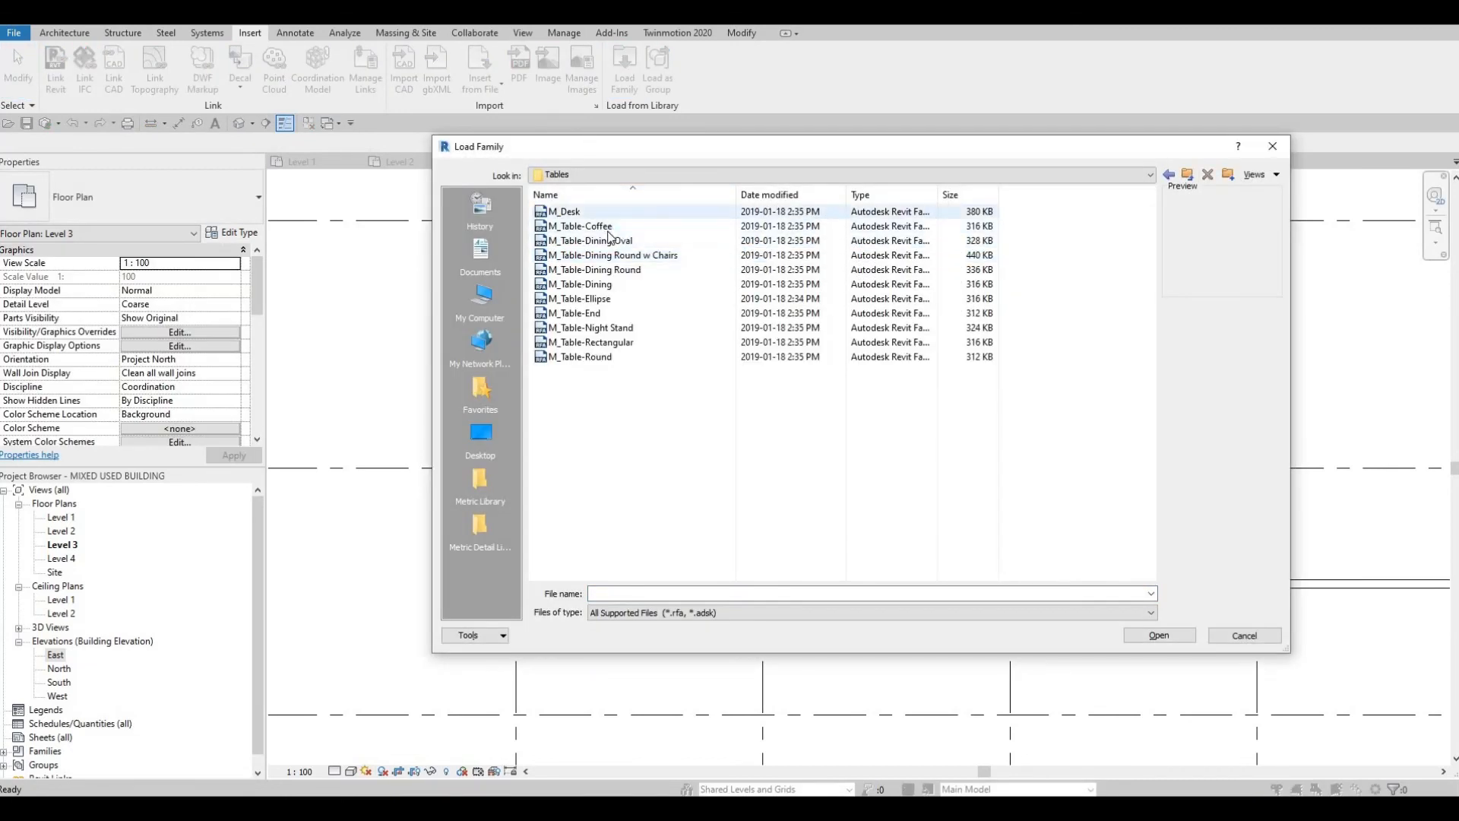
click(608, 226)
click(604, 256)
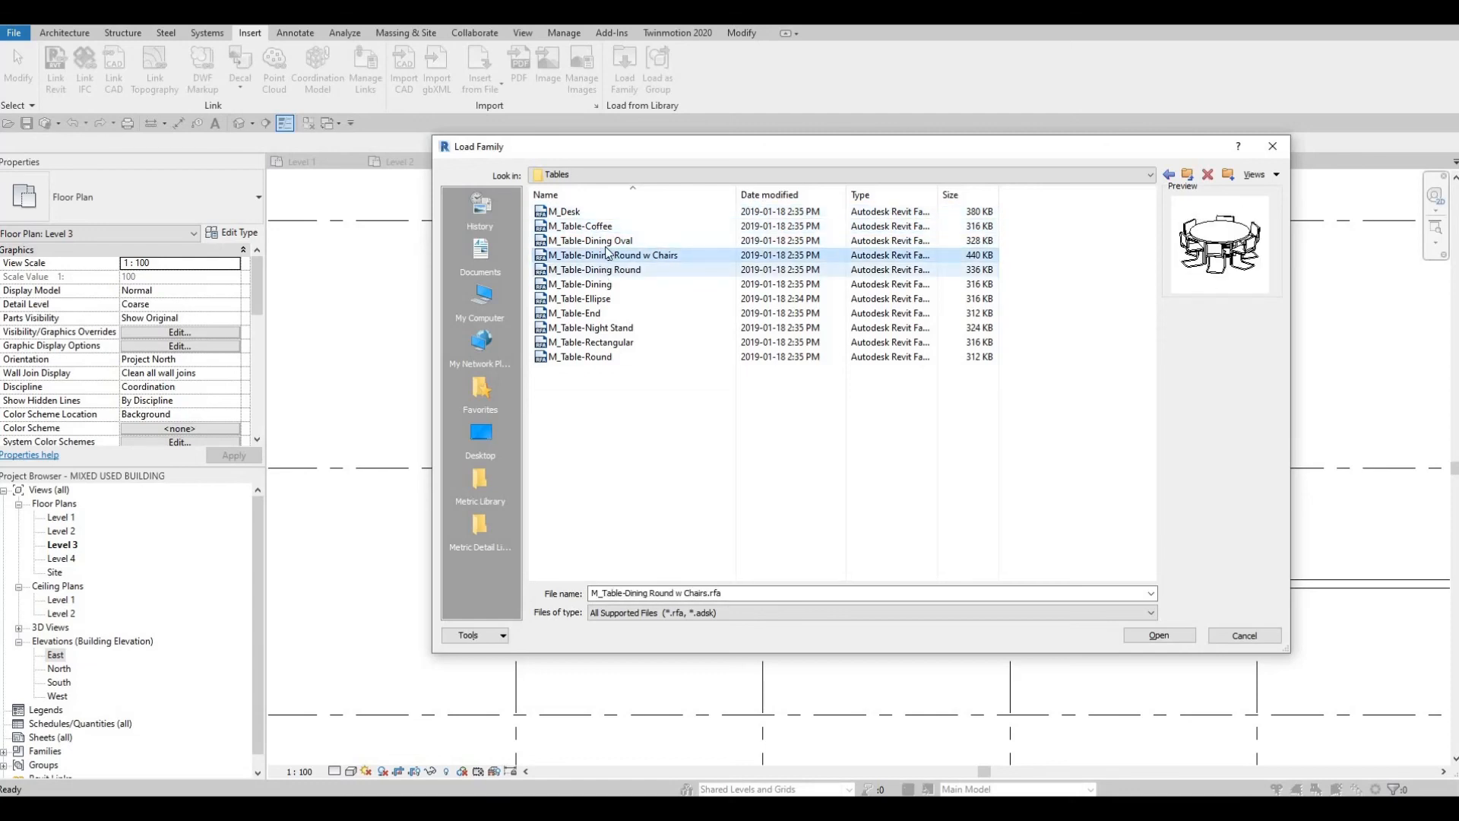
click(601, 240)
click(597, 270)
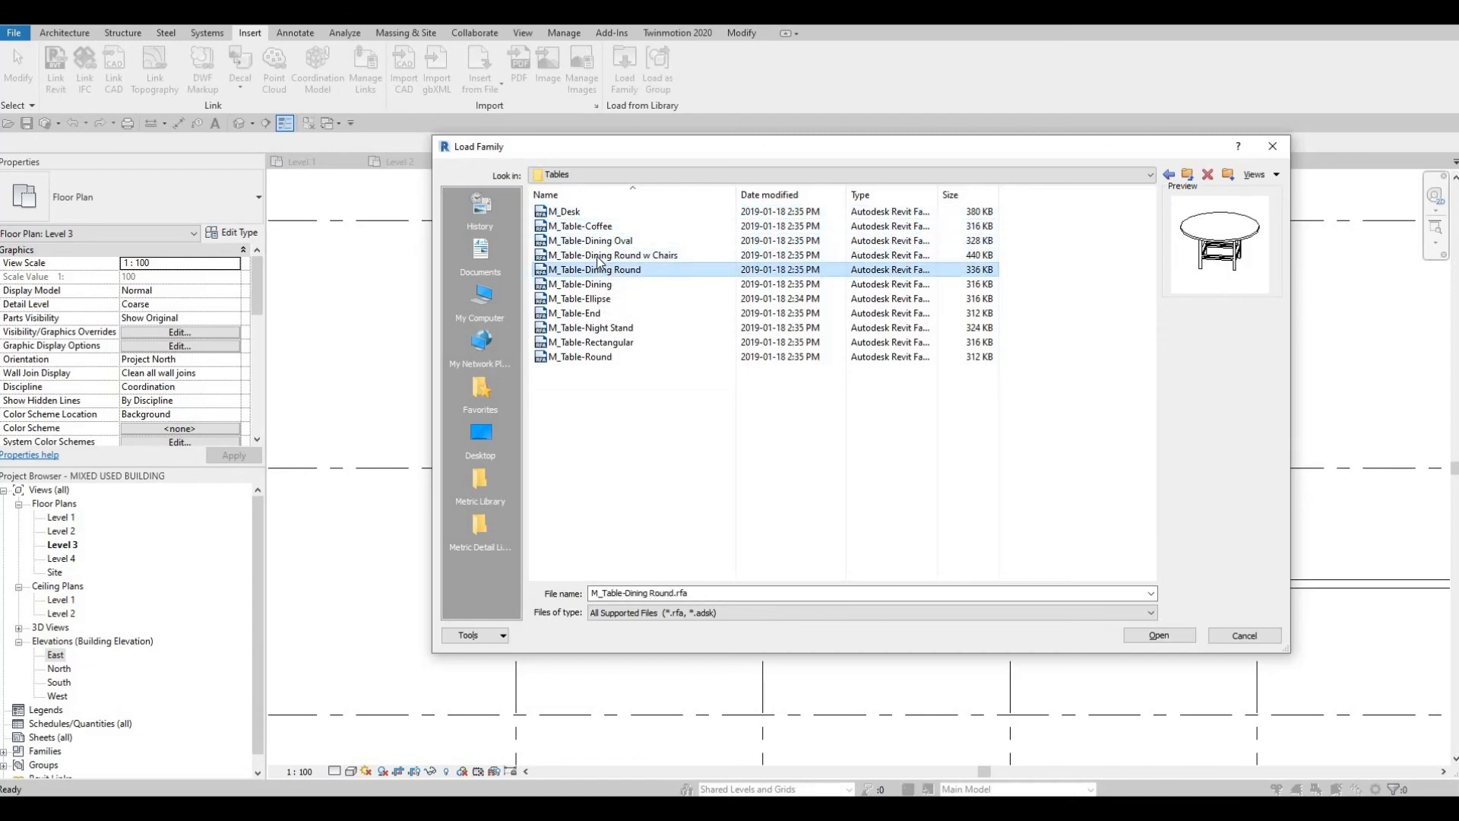
click(646, 255)
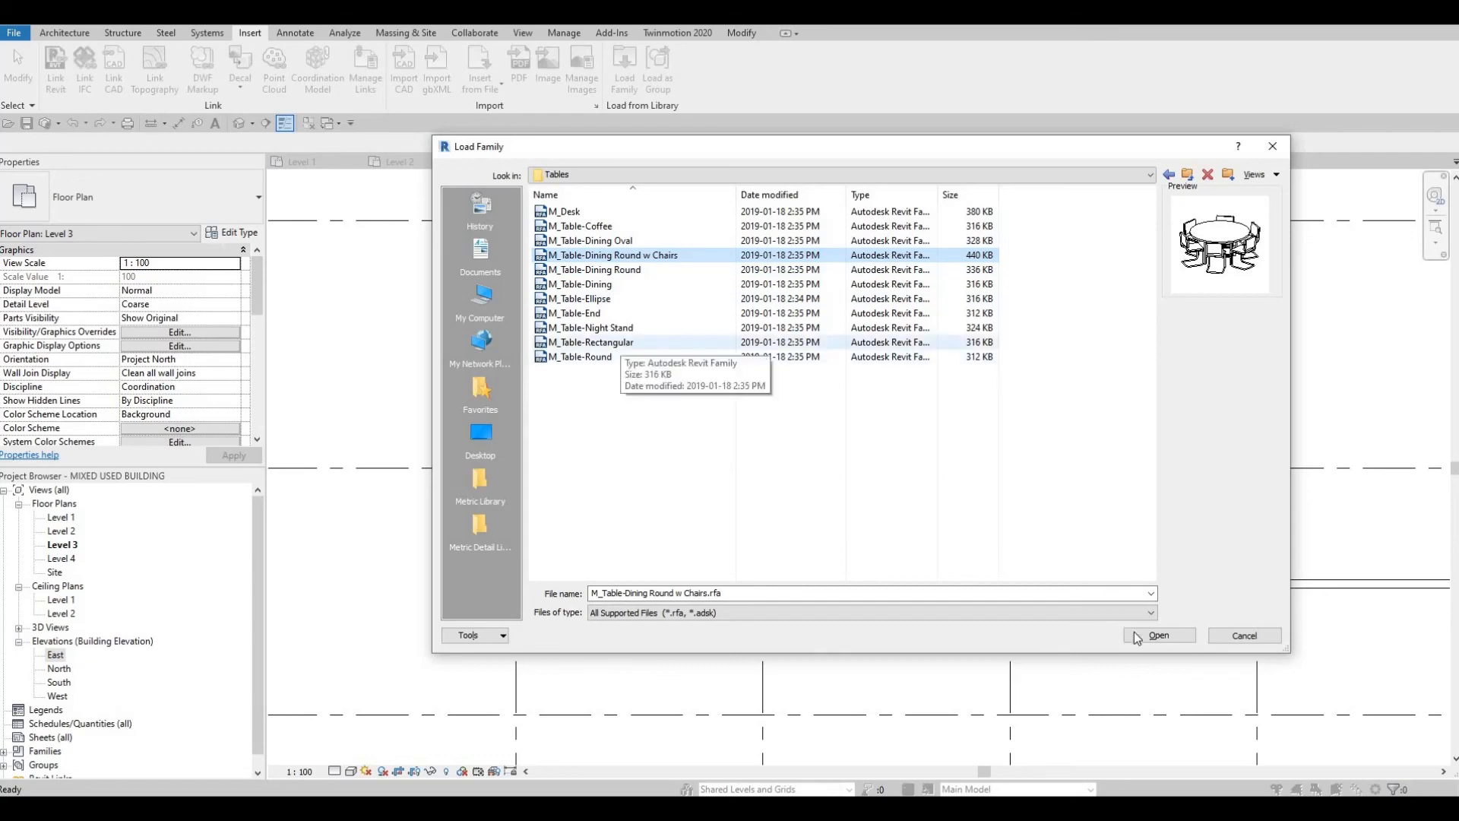
key(Return)
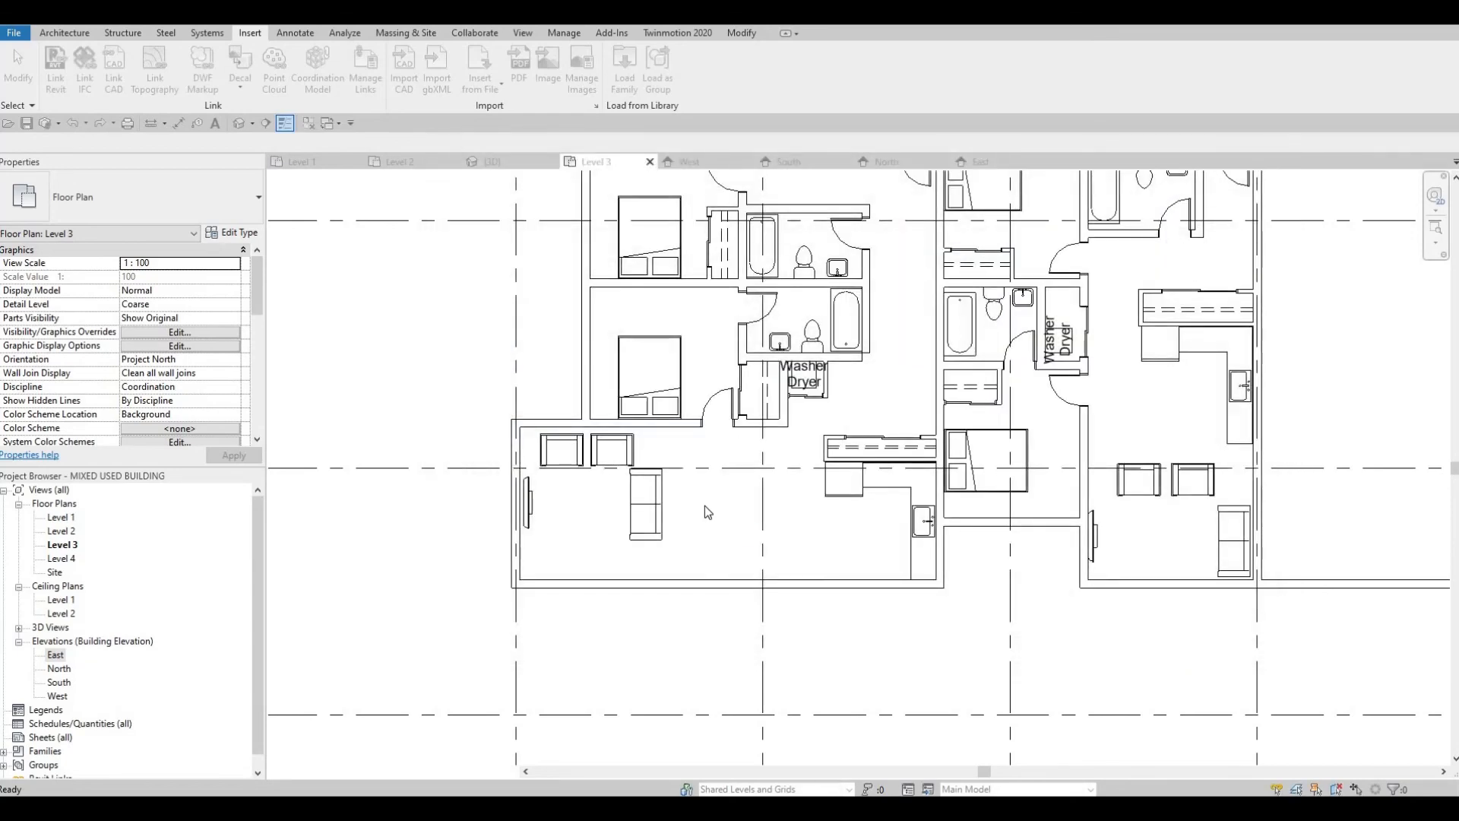
Step: Place a 0915mm Diameter M_Table-Dining Round w Chairs in the west unit between the sofa and the kitchen
scroll(705, 504, up, 3)
scroll(789, 538, up, 1)
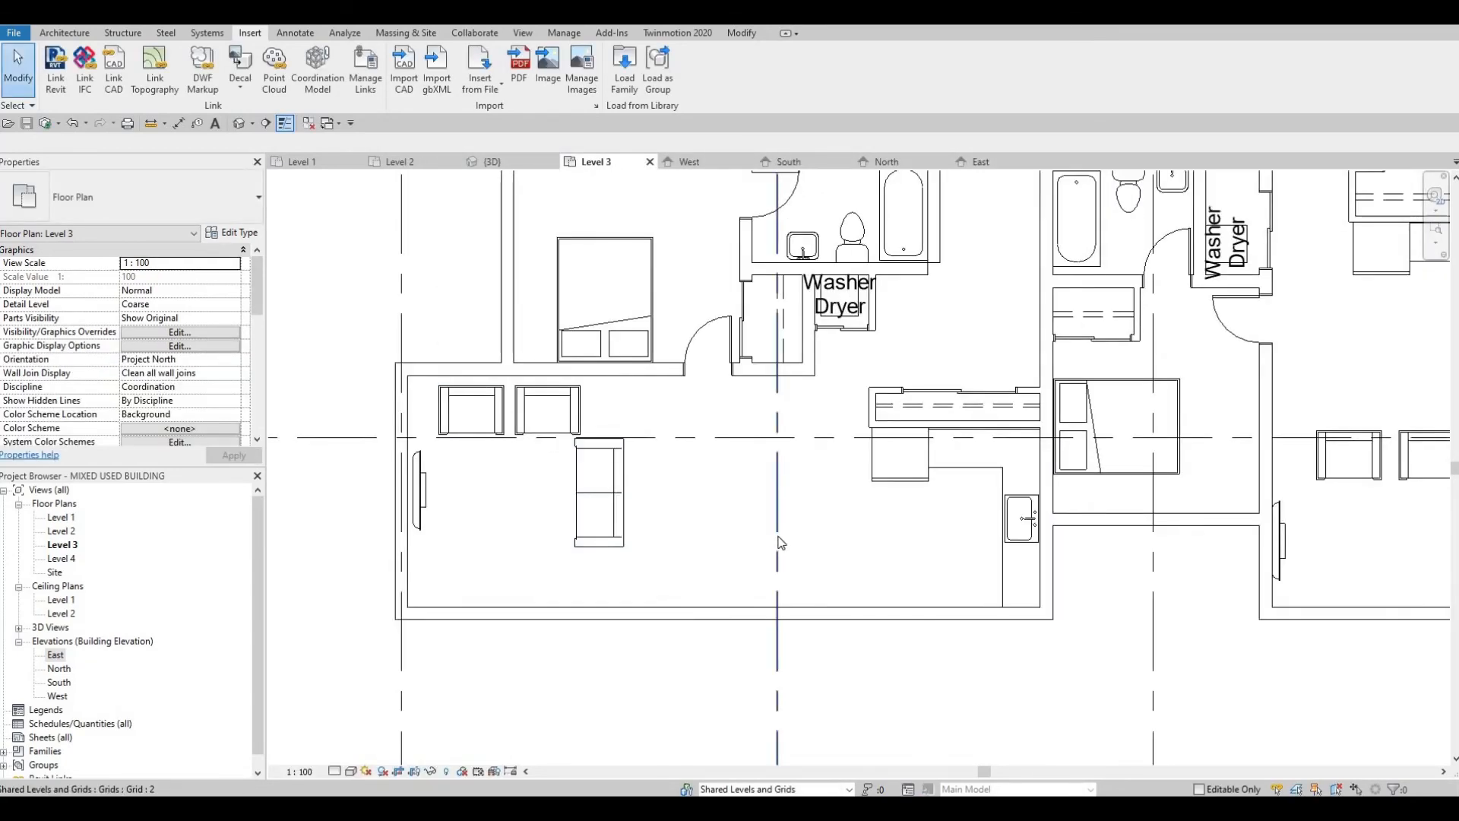
key(c)
key(m)
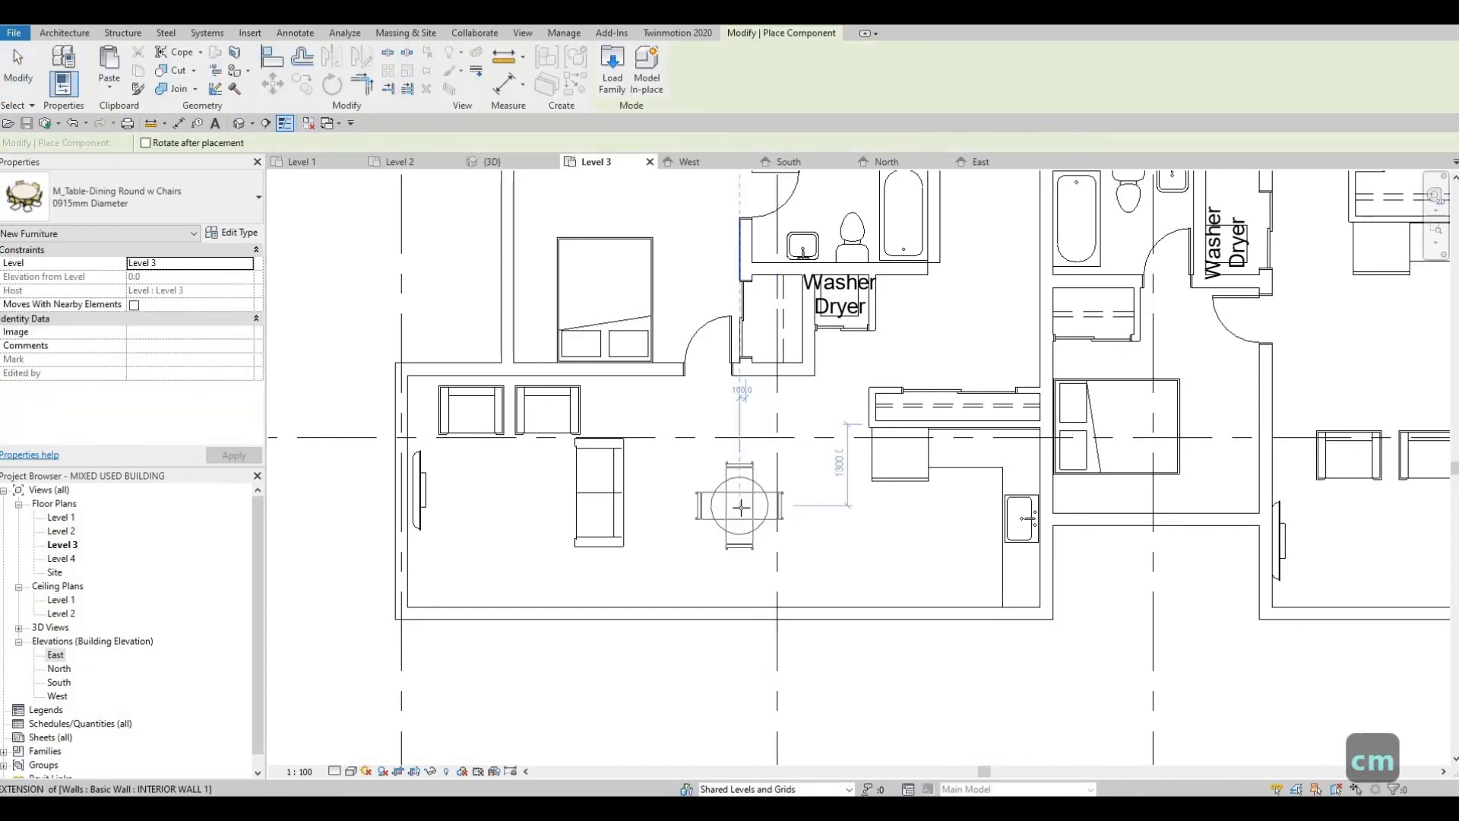
click(739, 505)
Step: Place another 0915mm Diameter round dining table with chairs in the east unit, between the kitchen and the armchairs
middle_drag(1380, 350, 925, 381)
scroll(926, 382, up, 1)
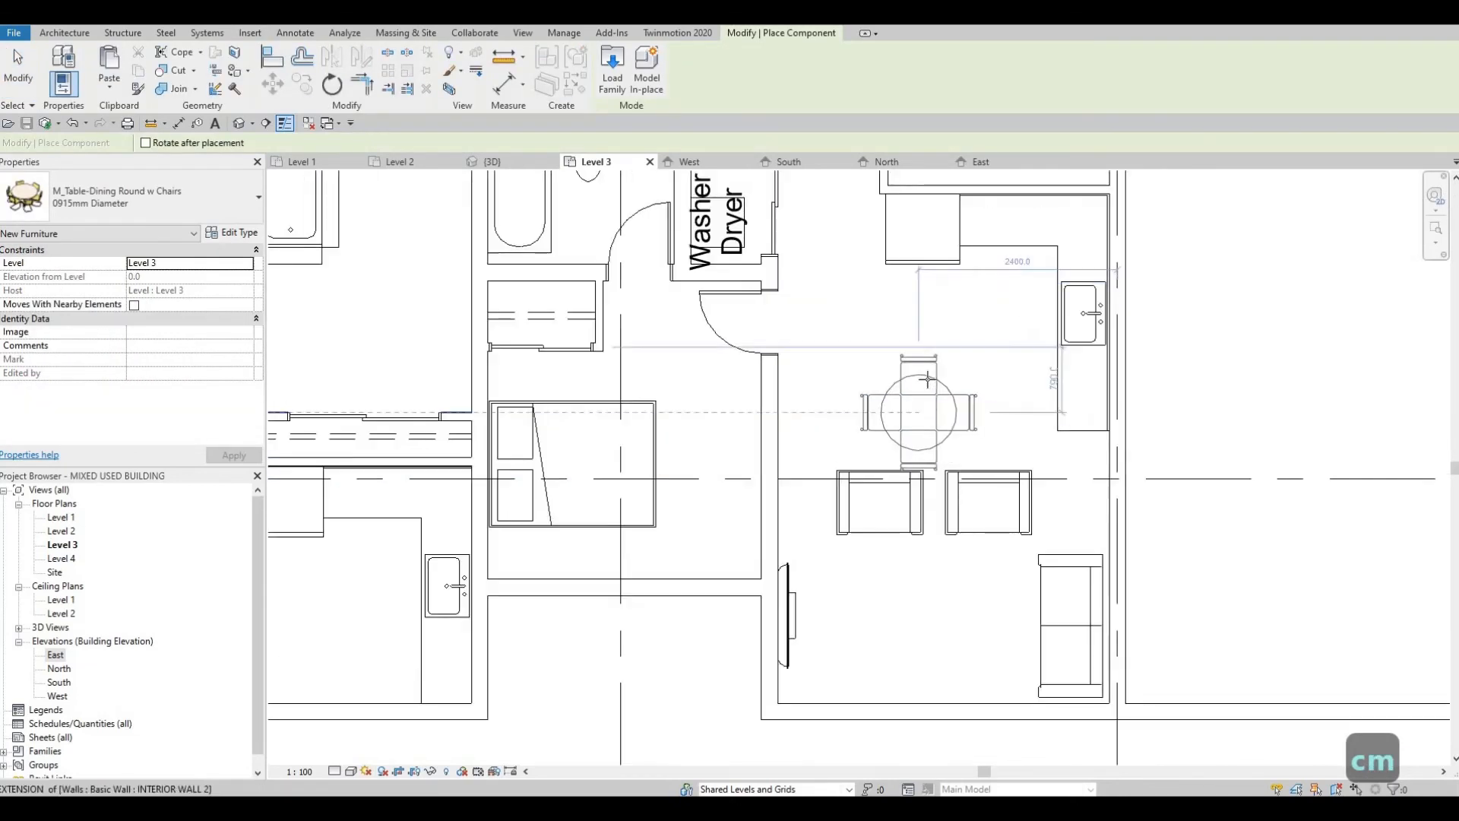
click(940, 454)
scroll(939, 454, down, 2)
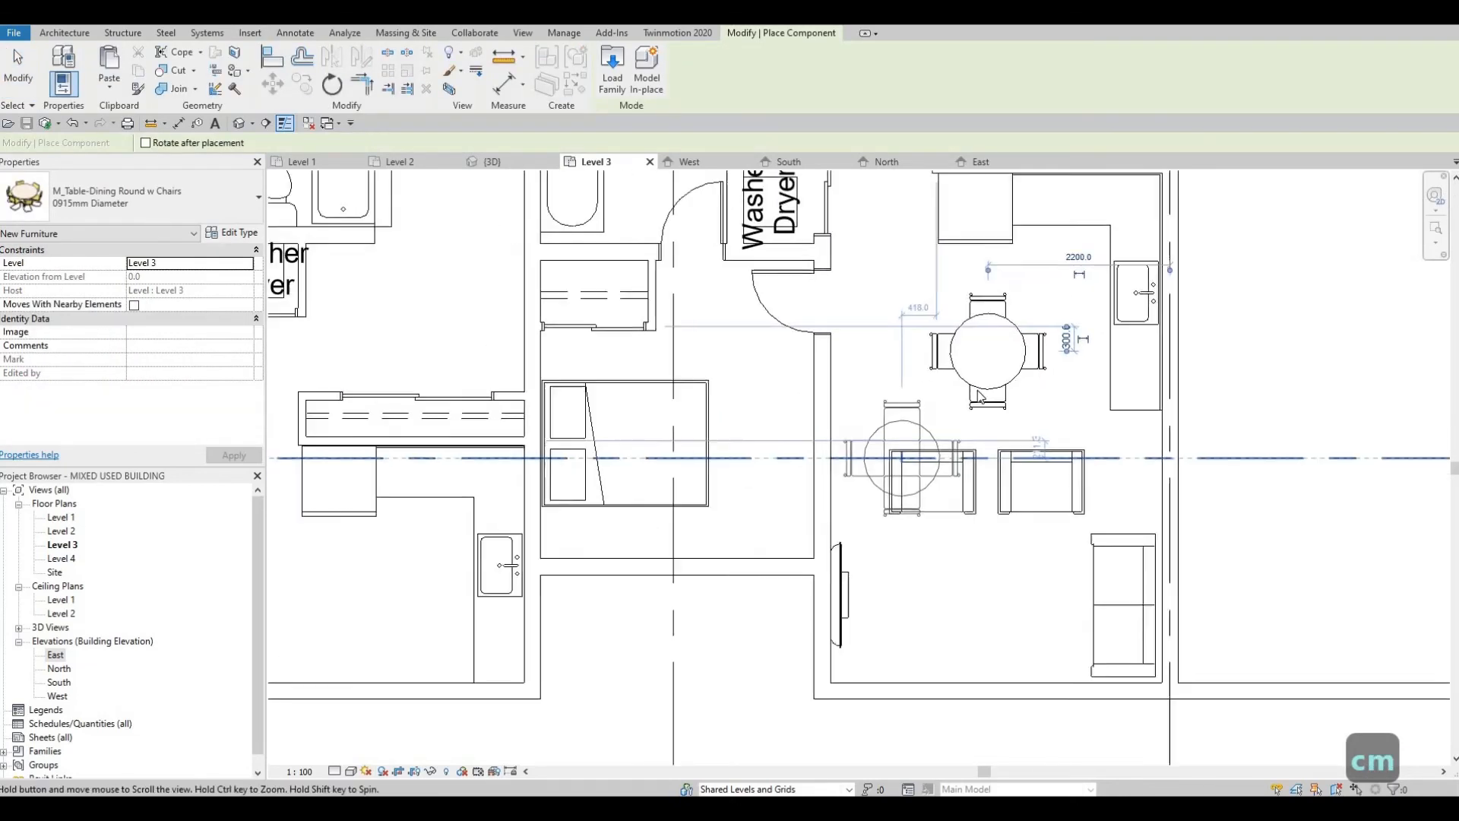
key(Escape)
key(Escape)
Step: Nudge the east unit's dining table west and south, away from the kitchen counter
click(977, 389)
key(Left)
key(Left)
key(Left)
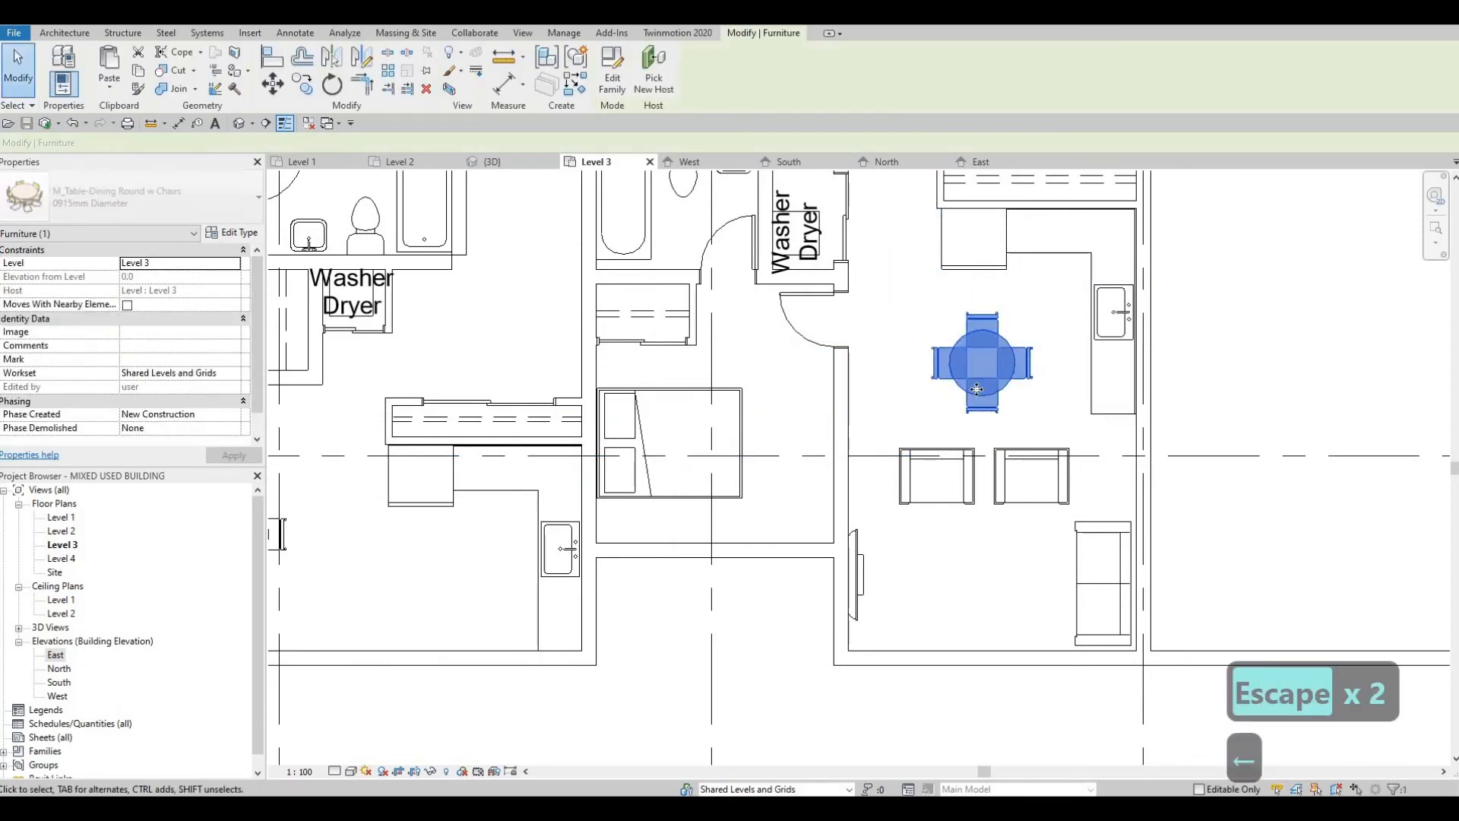
key(Down)
key(Down)
key(Left)
key(Left)
key(Left)
key(Down)
key(Down)
key(Down)
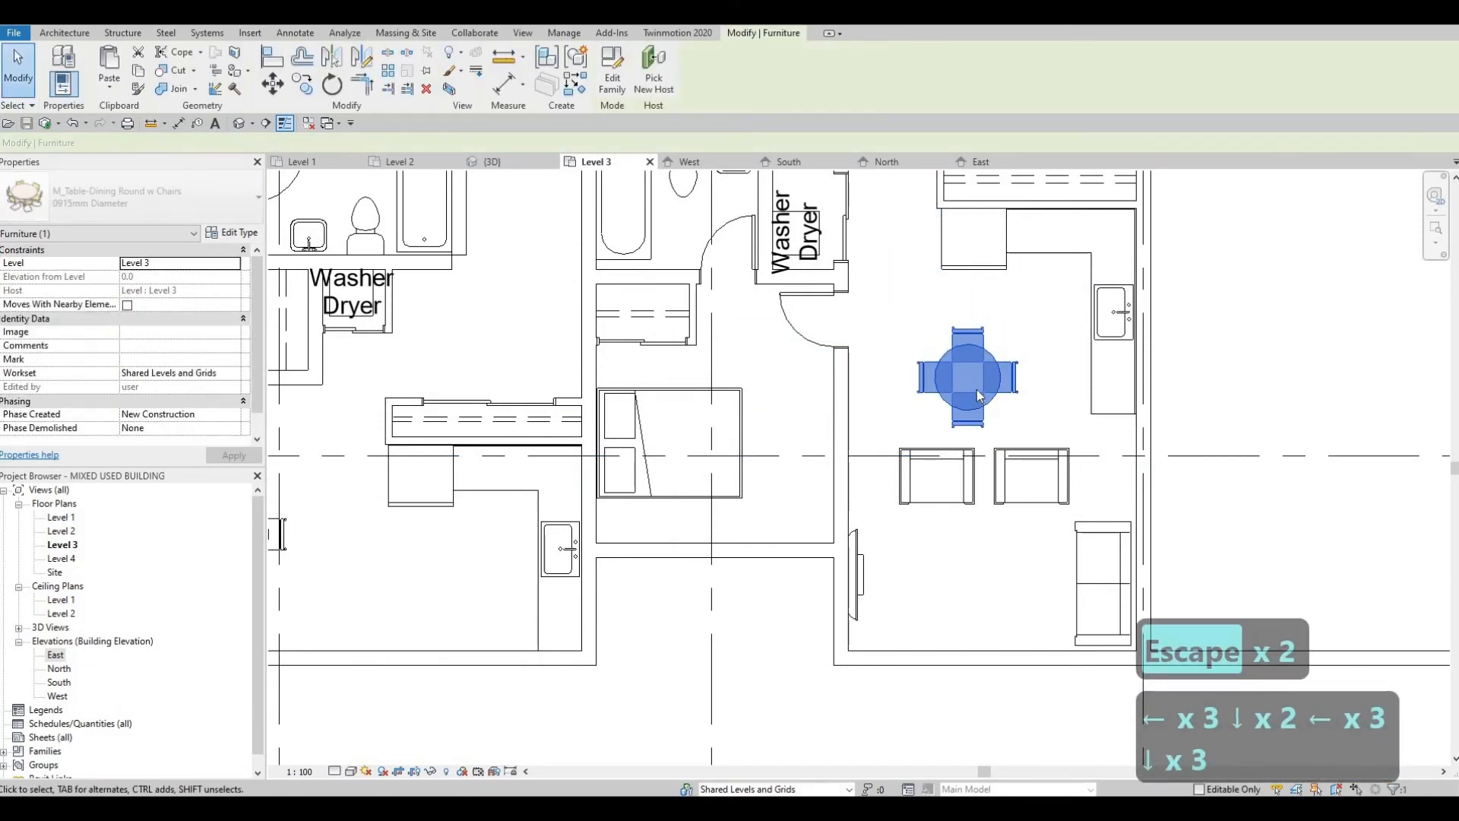
key(Right)
key(Escape)
key(Escape)
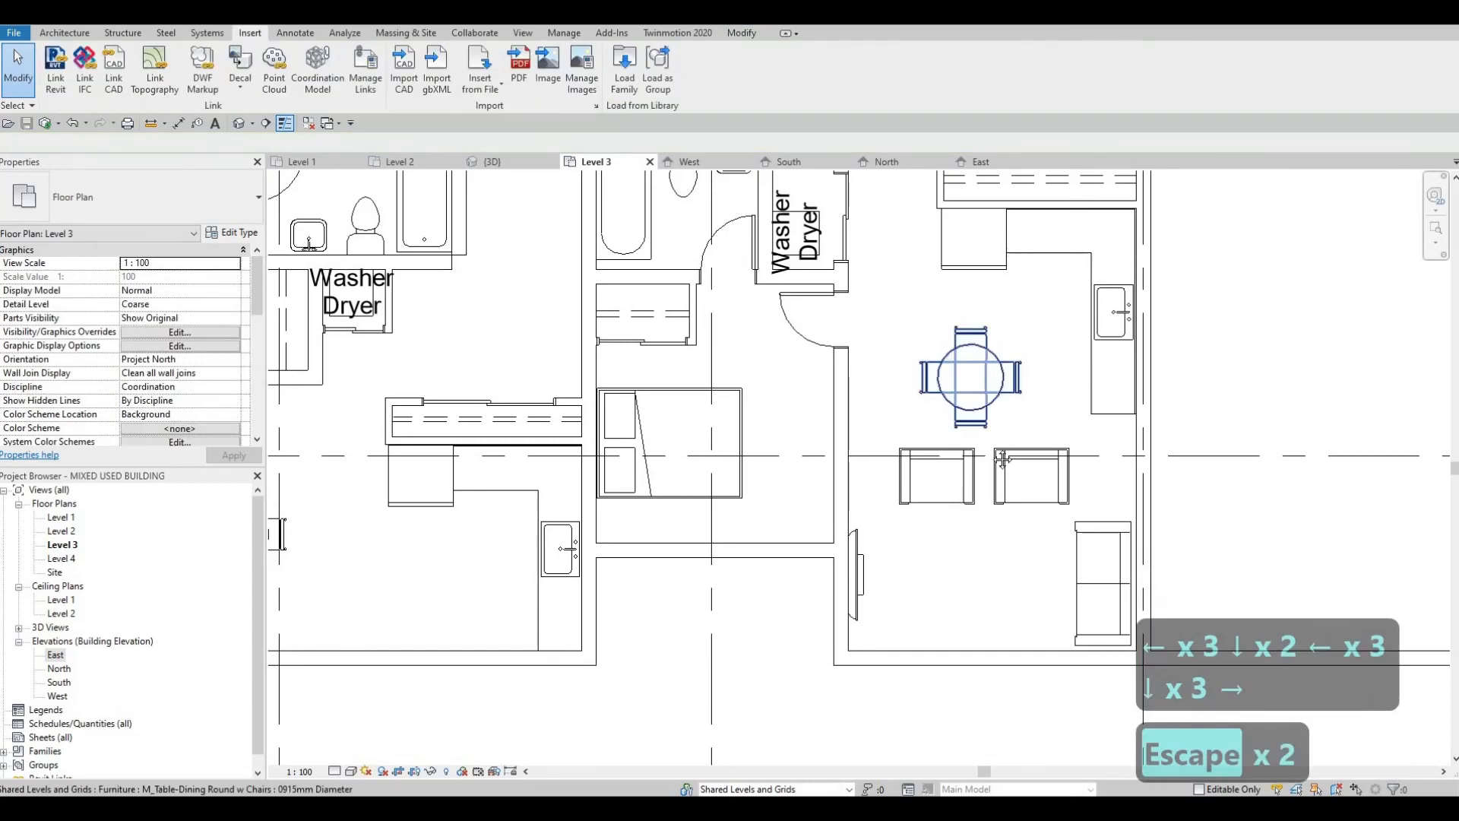
Step: Nudge the west unit's dining table slightly south and east, away from the sofa
scroll(1010, 422, down, 3)
middle_drag(744, 541, 781, 543)
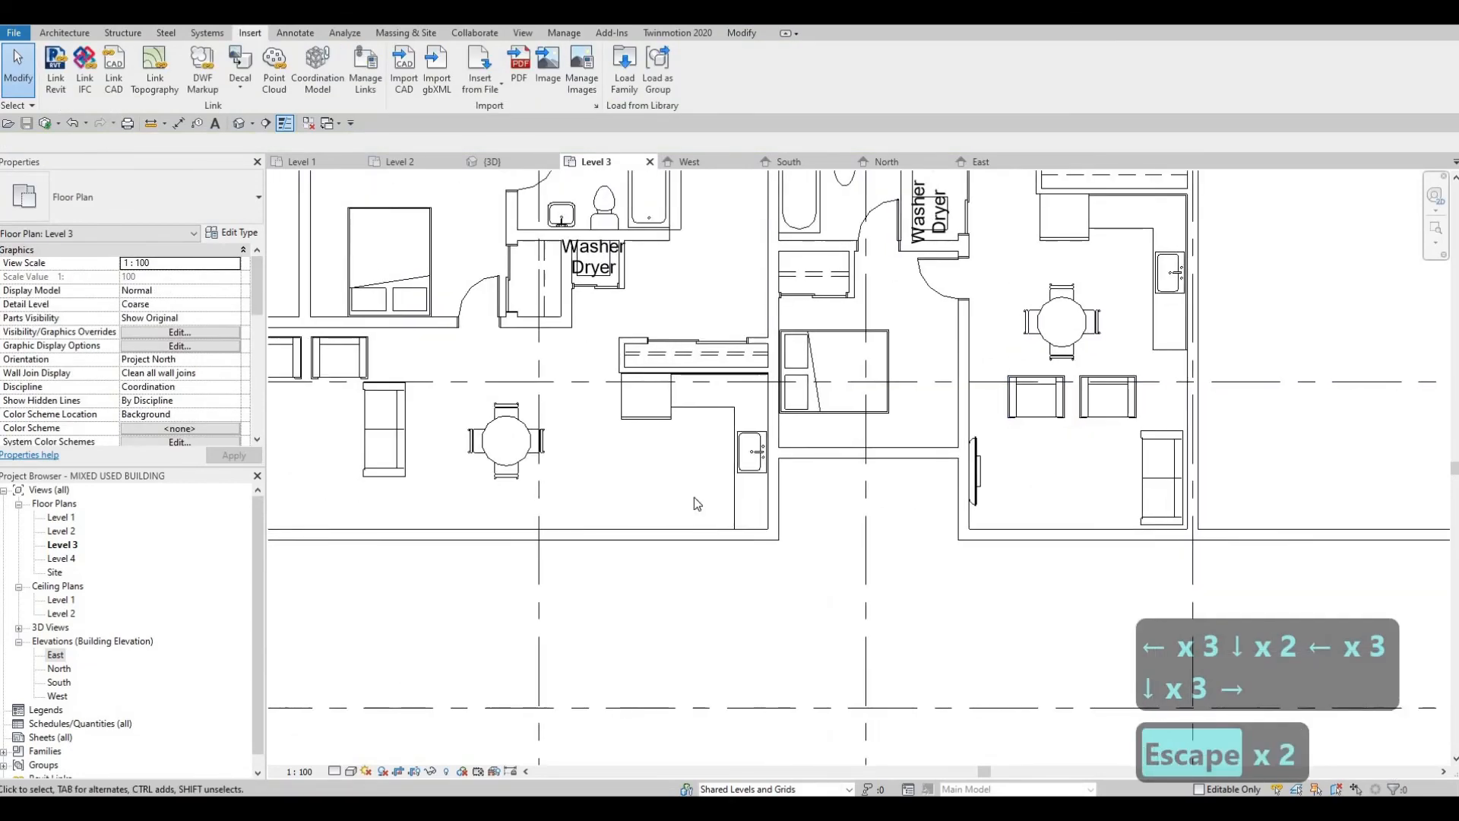
middle_drag(695, 496, 880, 527)
click(693, 496)
key(Down)
key(Down)
key(Down)
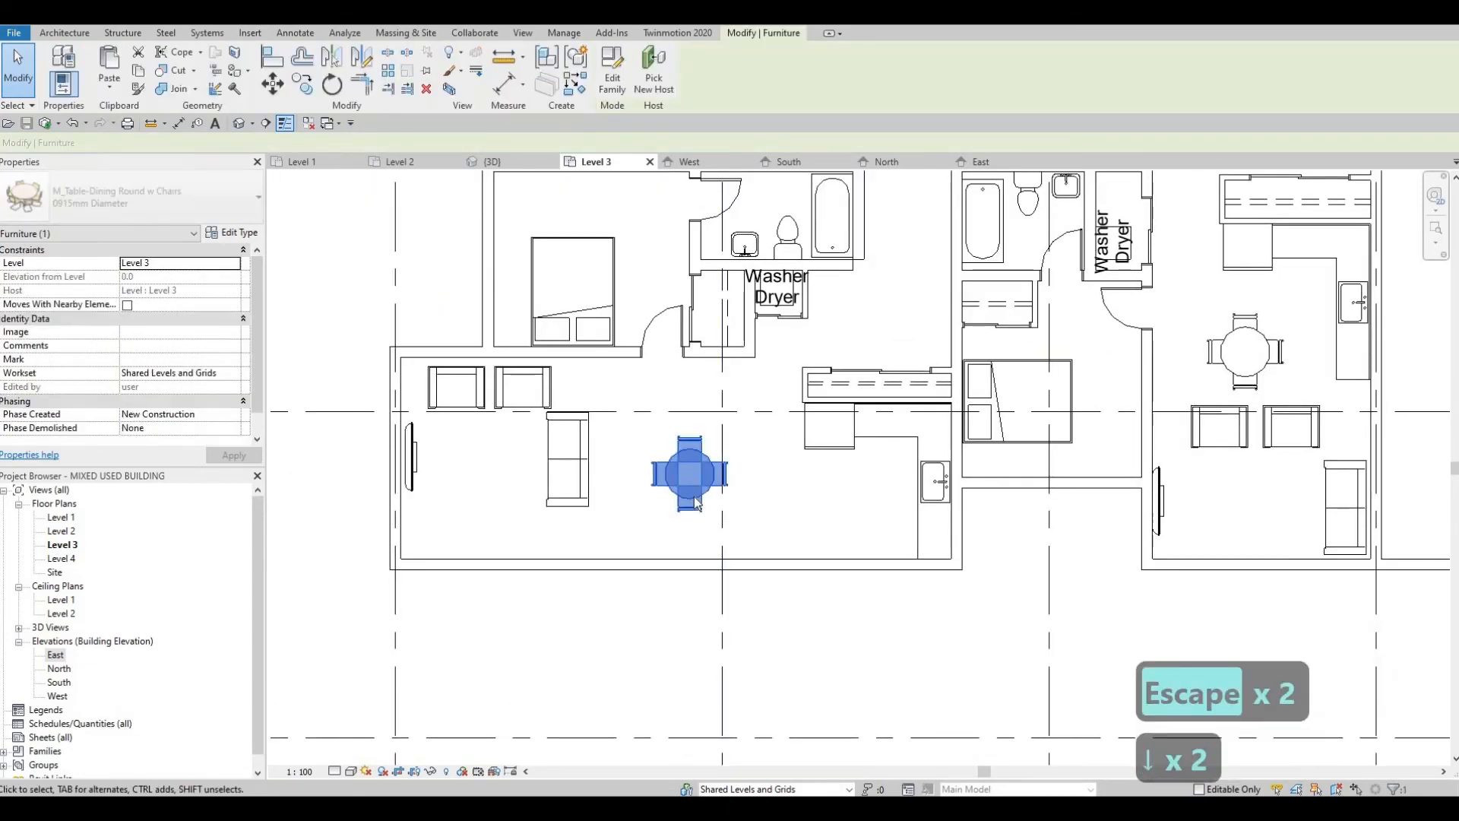
key(Right)
key(Right)
key(Right)
key(Down)
key(Right)
key(Escape)
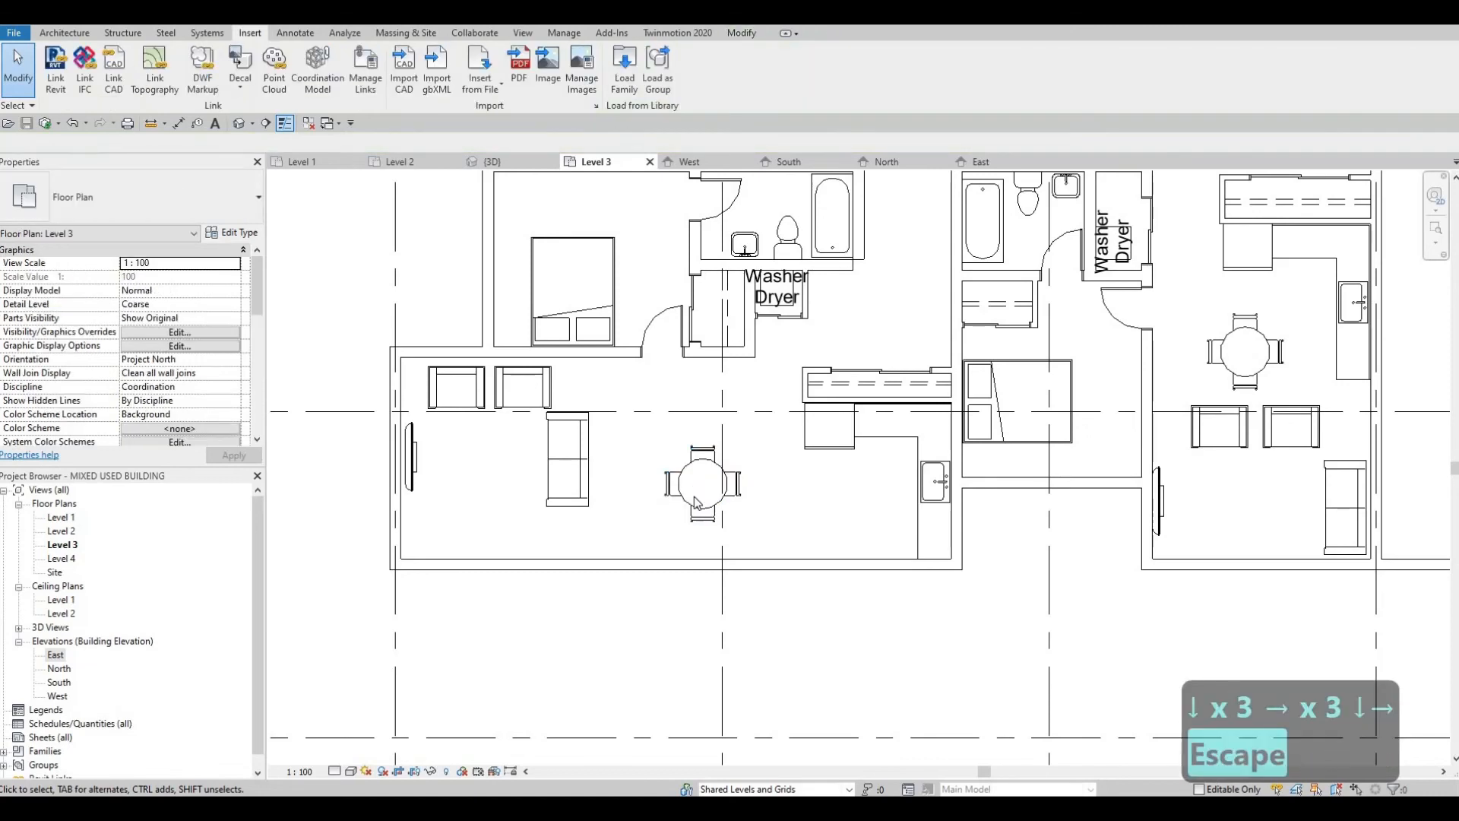
Step: Change the west unit's dining table to the 1525mm Diameter type
click(688, 499)
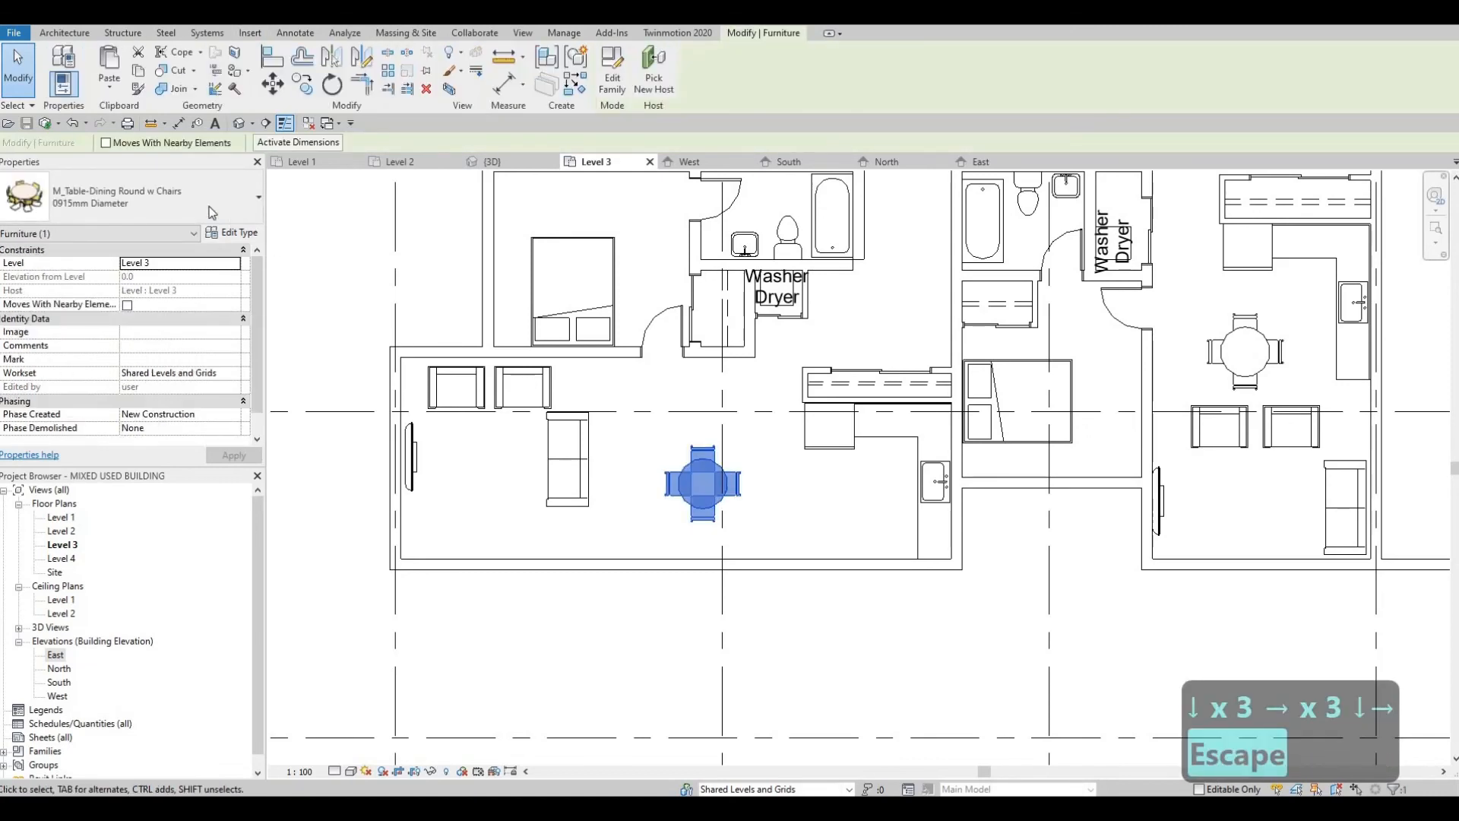
click(208, 207)
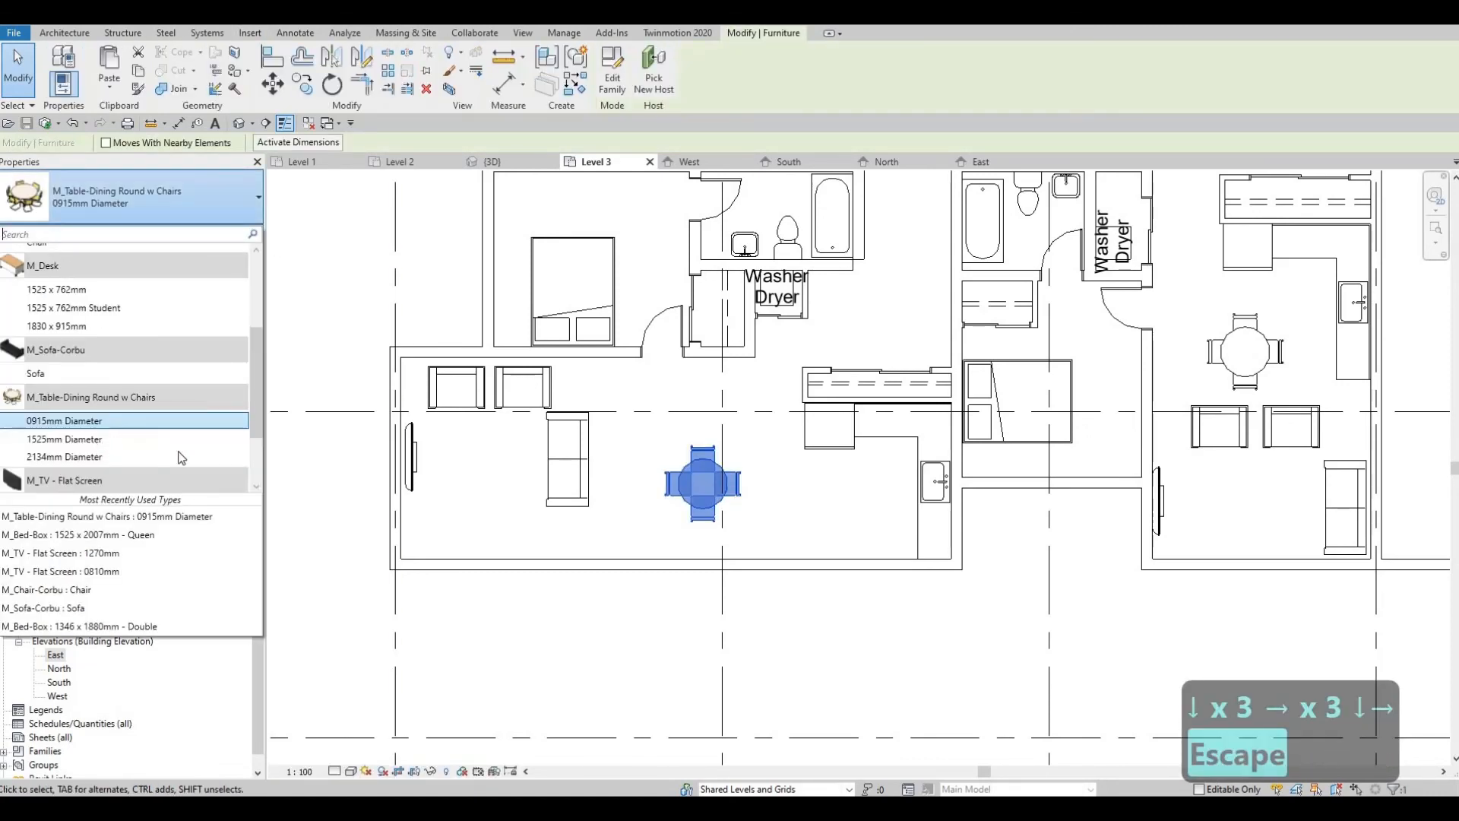
click(107, 441)
key(Escape)
key(Escape)
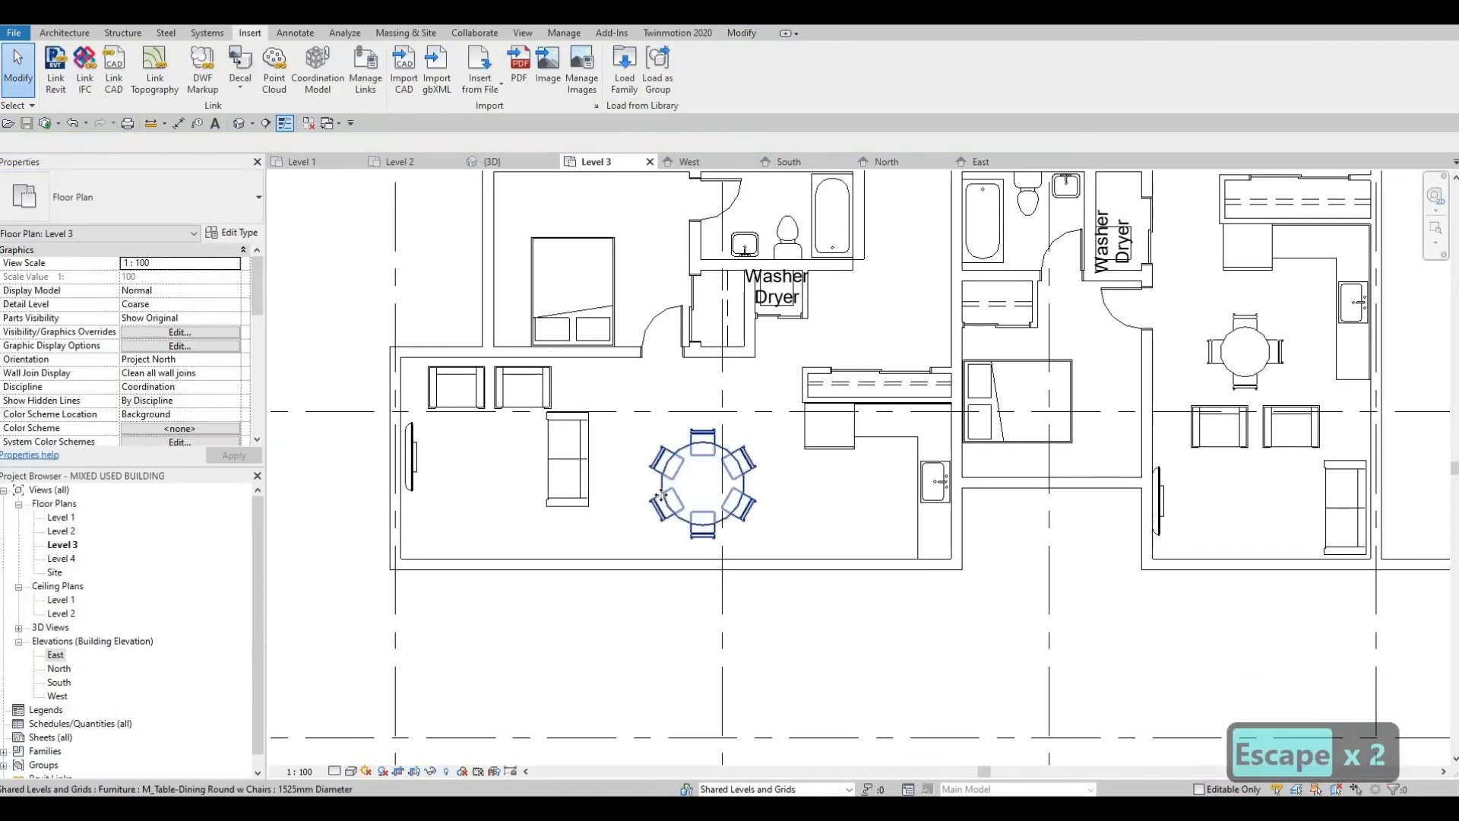
Step: Nudge the west unit's enlarged dining table slightly west, toward the sofa
click(663, 502)
key(Left)
key(Left)
key(Left)
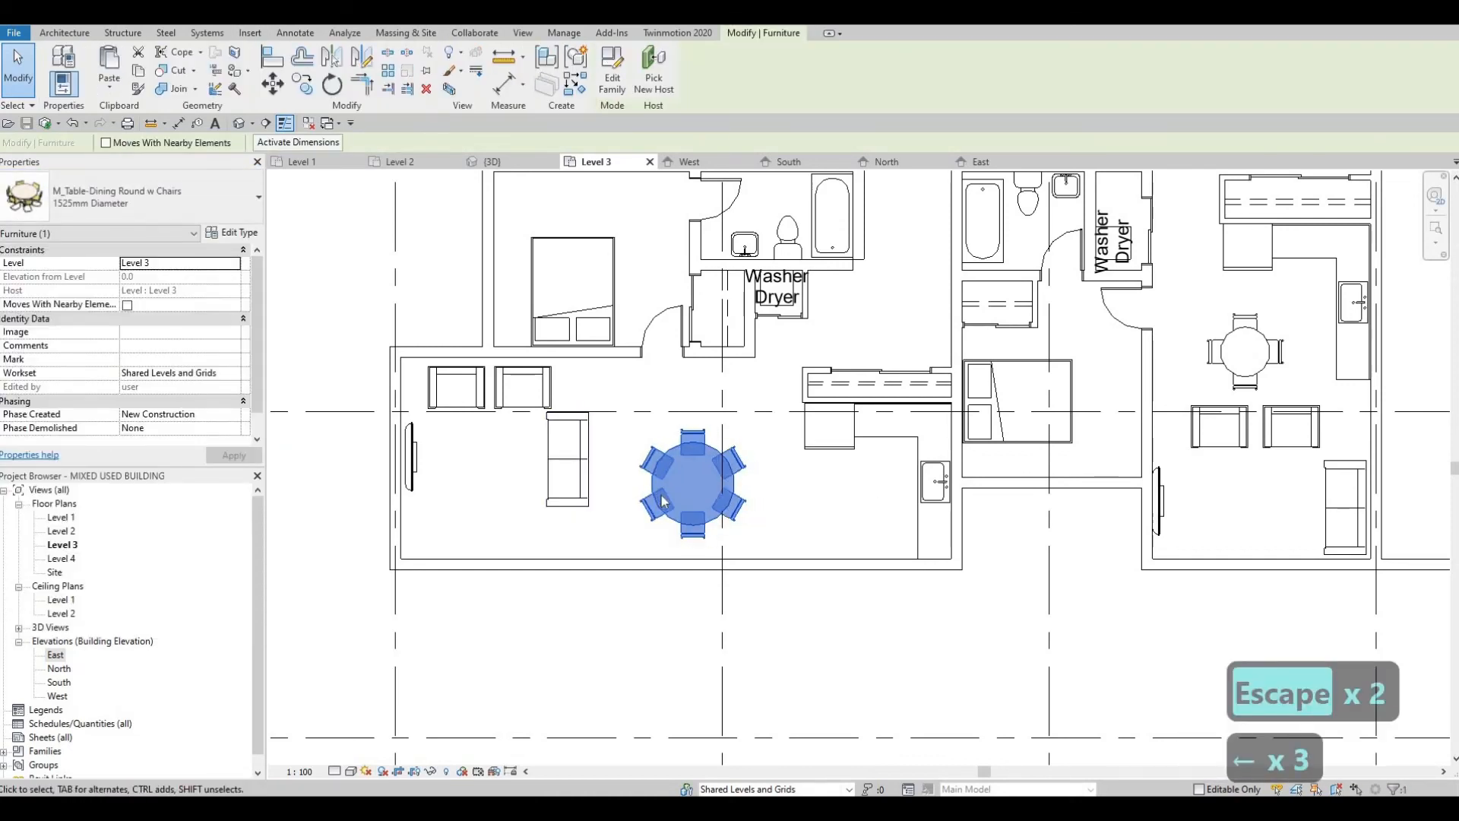
key(Up)
key(Down)
key(Escape)
key(Escape)
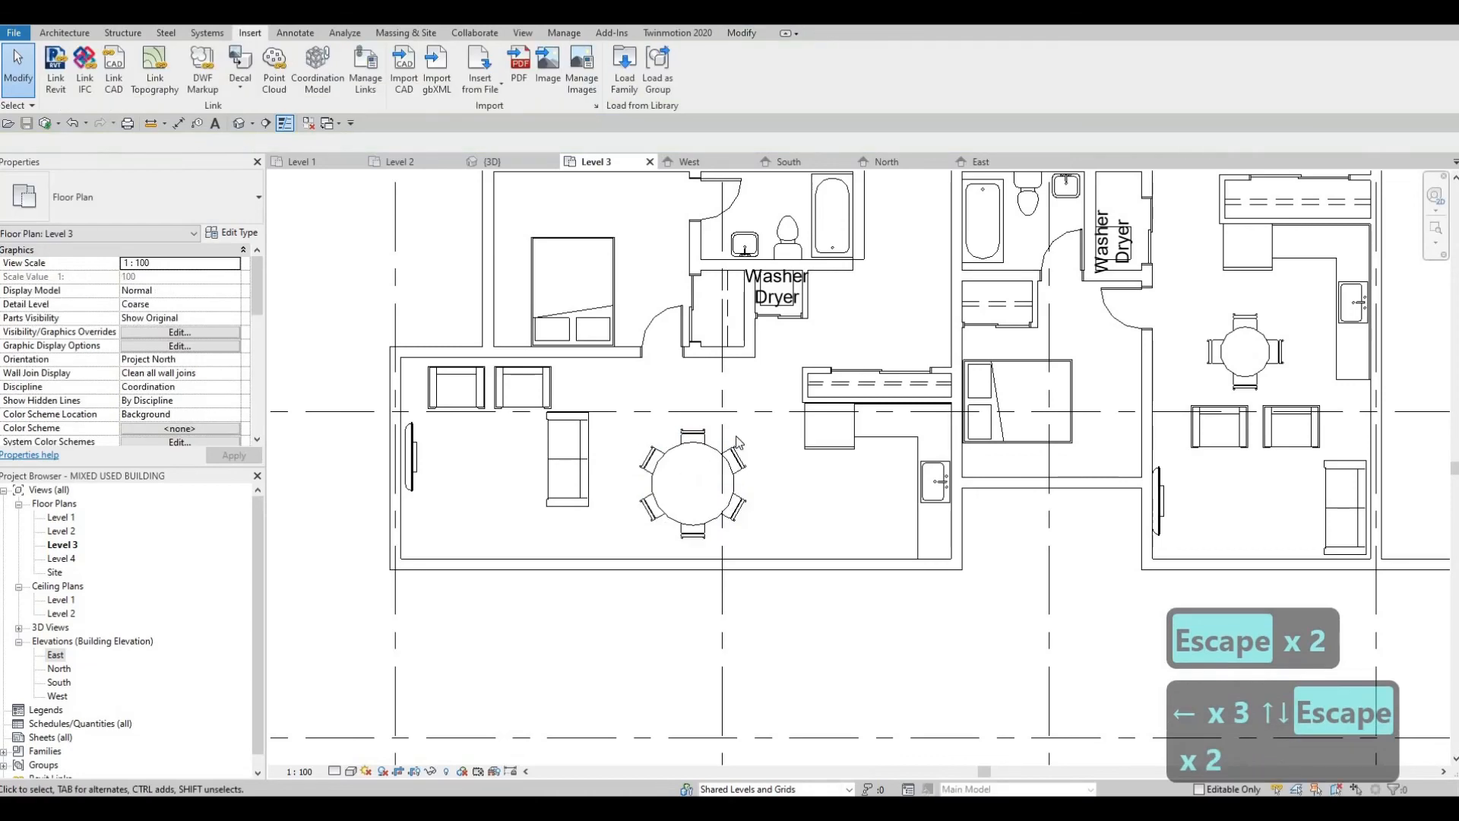
Step: Examine the Level 3 plan north of the furnished units, around the large empty area and the elevator core
middle_drag(758, 520, 750, 613)
scroll(806, 585, down, 2)
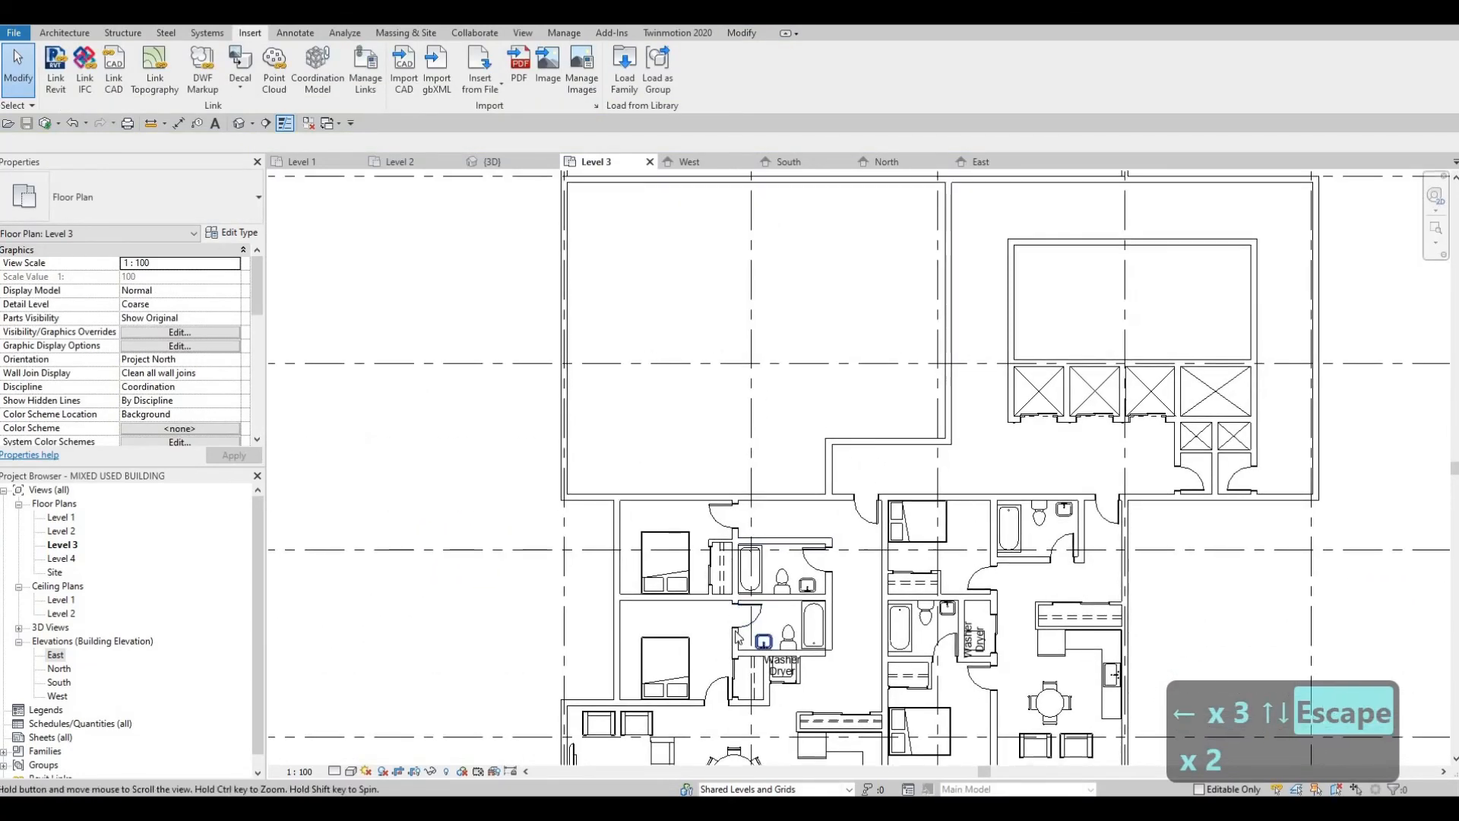
scroll(750, 614, up, 2)
scroll(749, 555, down, 2)
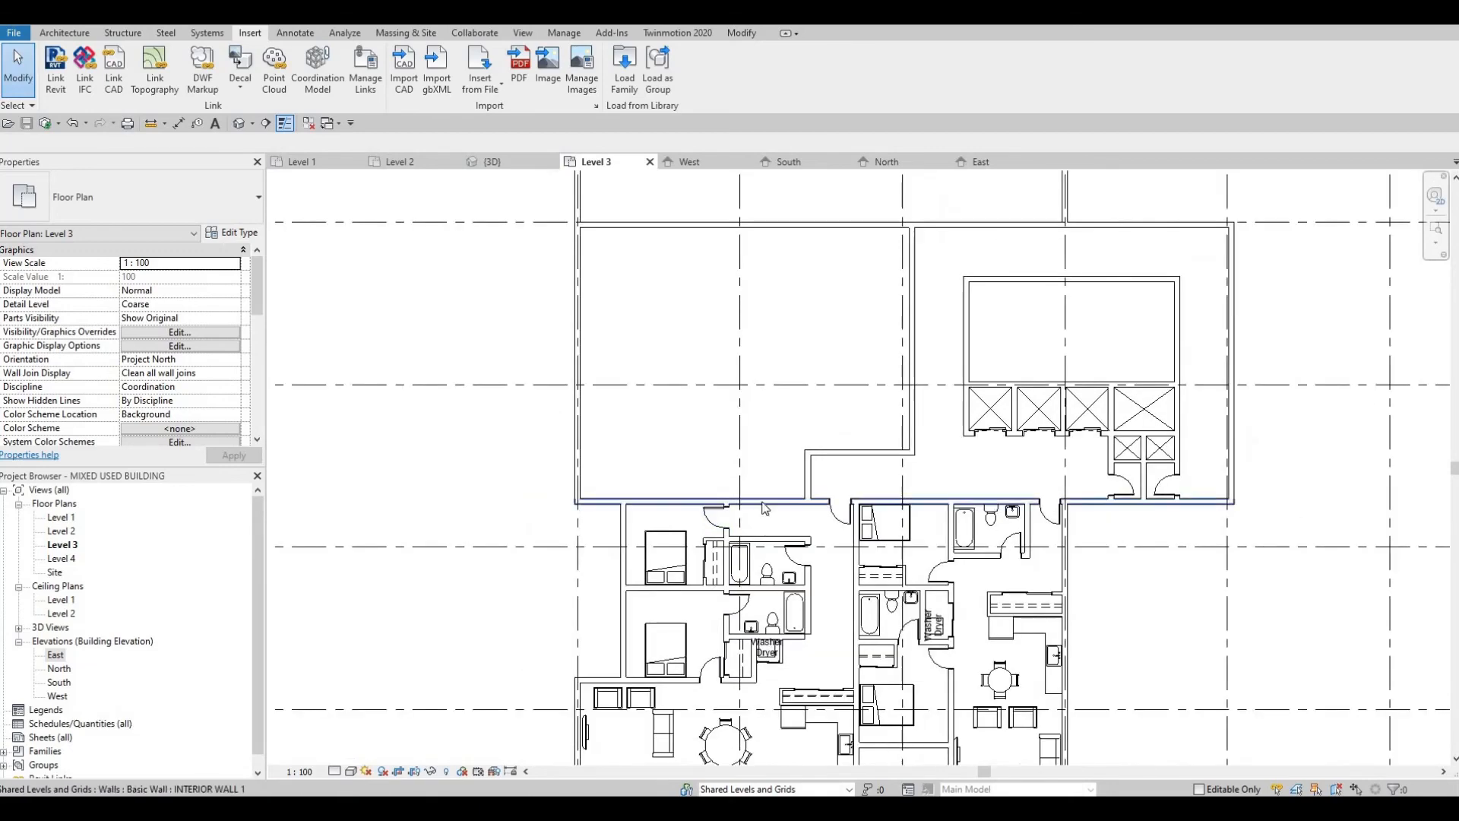
middle_drag(750, 491, 721, 457)
scroll(720, 529, down, 2)
scroll(721, 456, down, 1)
scroll(721, 456, up, 2)
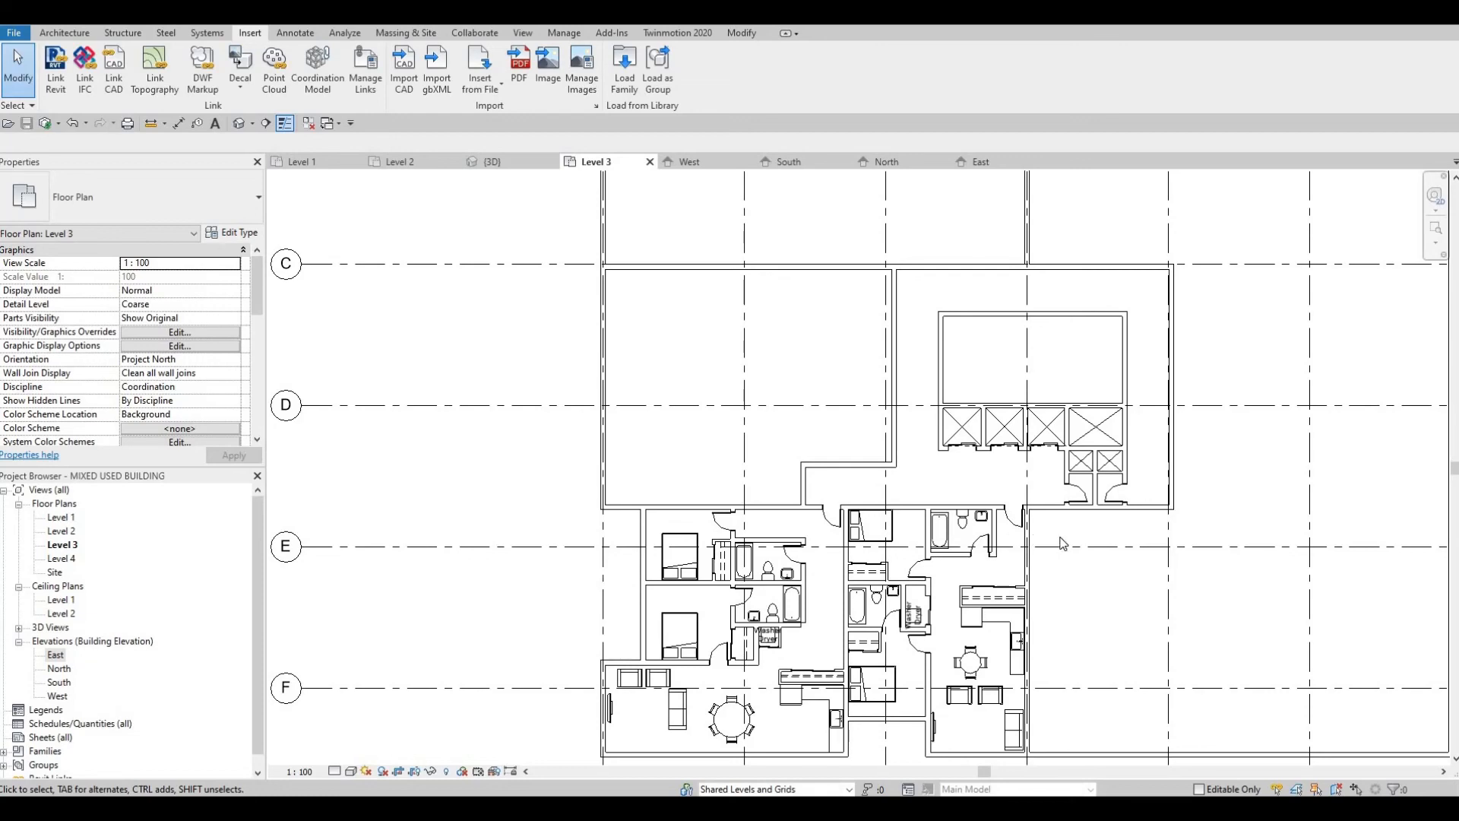
scroll(819, 496, up, 1)
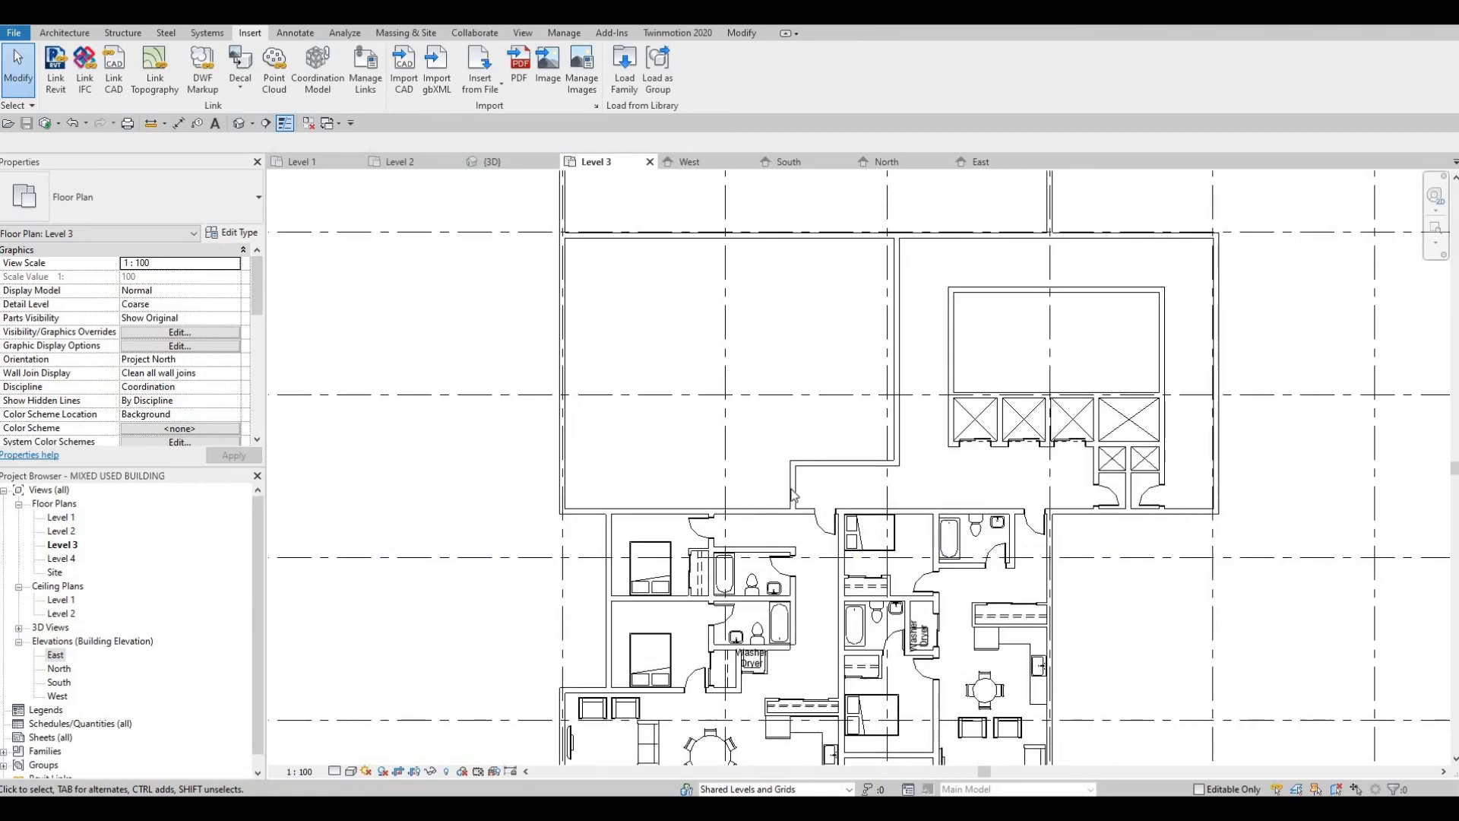
Step: Try nudging the short INTERIOR WALL 1 segment at the corridor's west end eastward, then slightly back west
scroll(809, 501, up, 1)
click(802, 506)
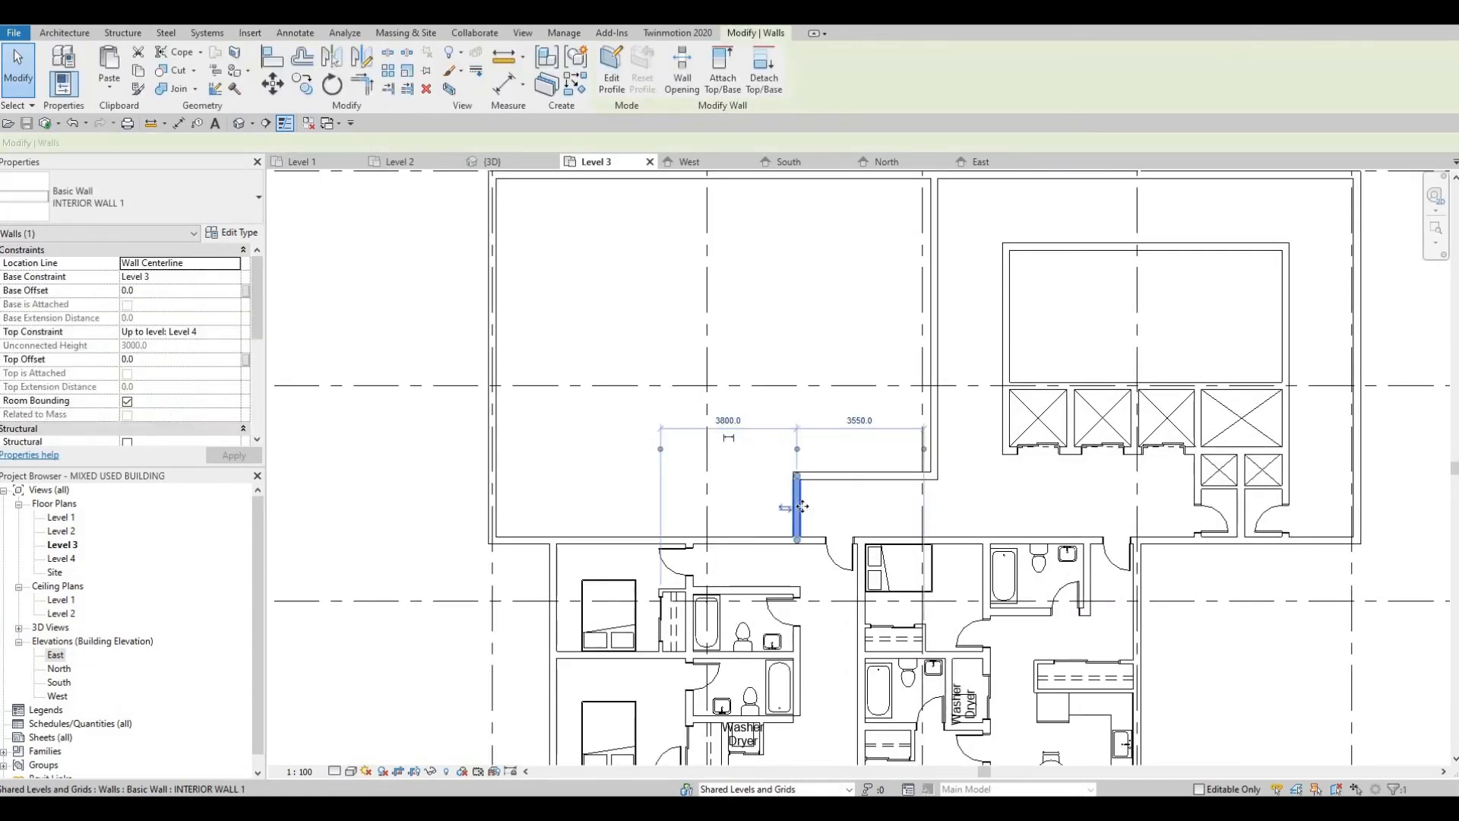
key(Right)
key(Right)
key(Right)
key(Right)
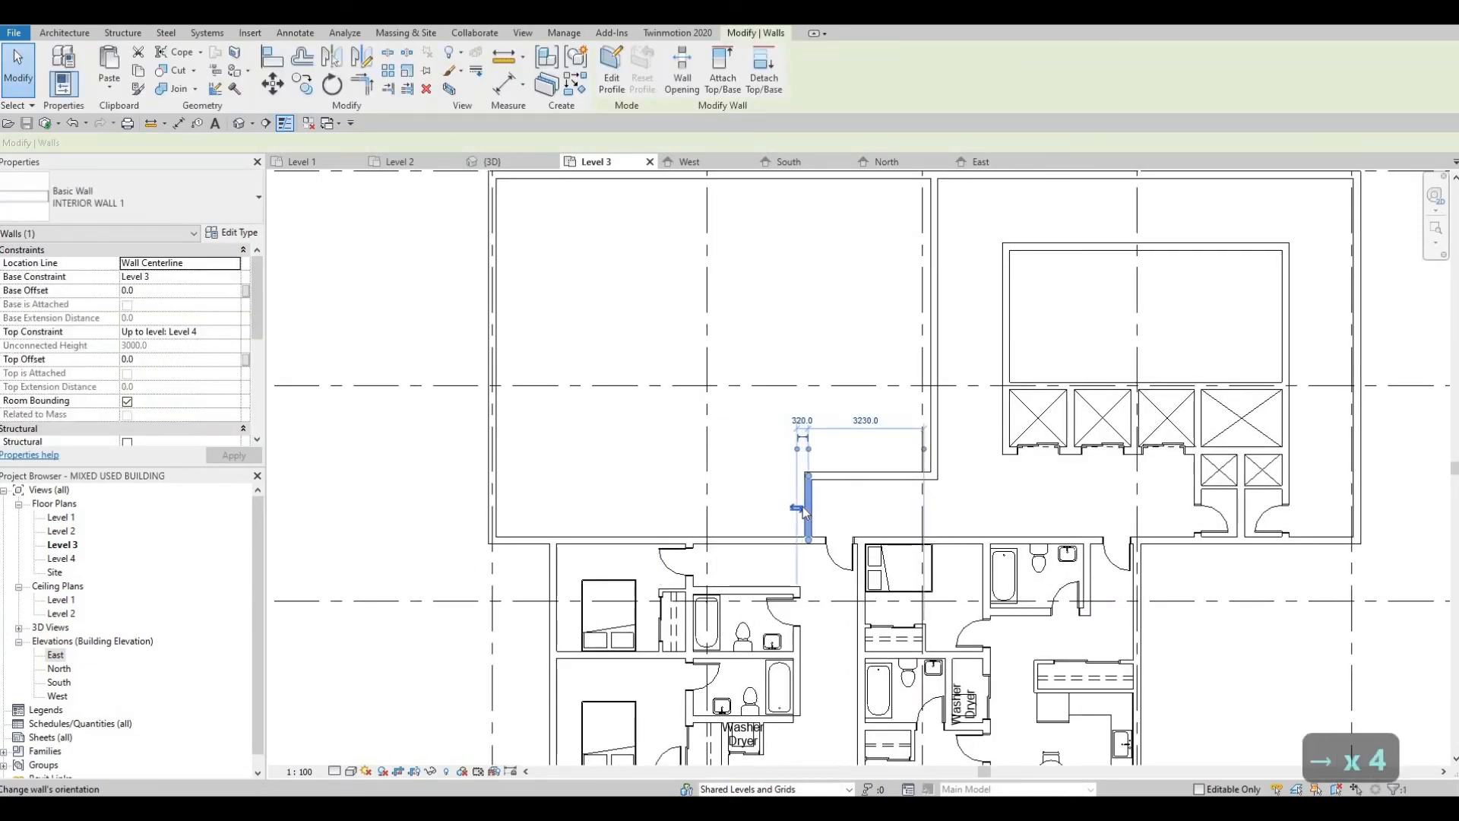
key(Right)
key(Right)
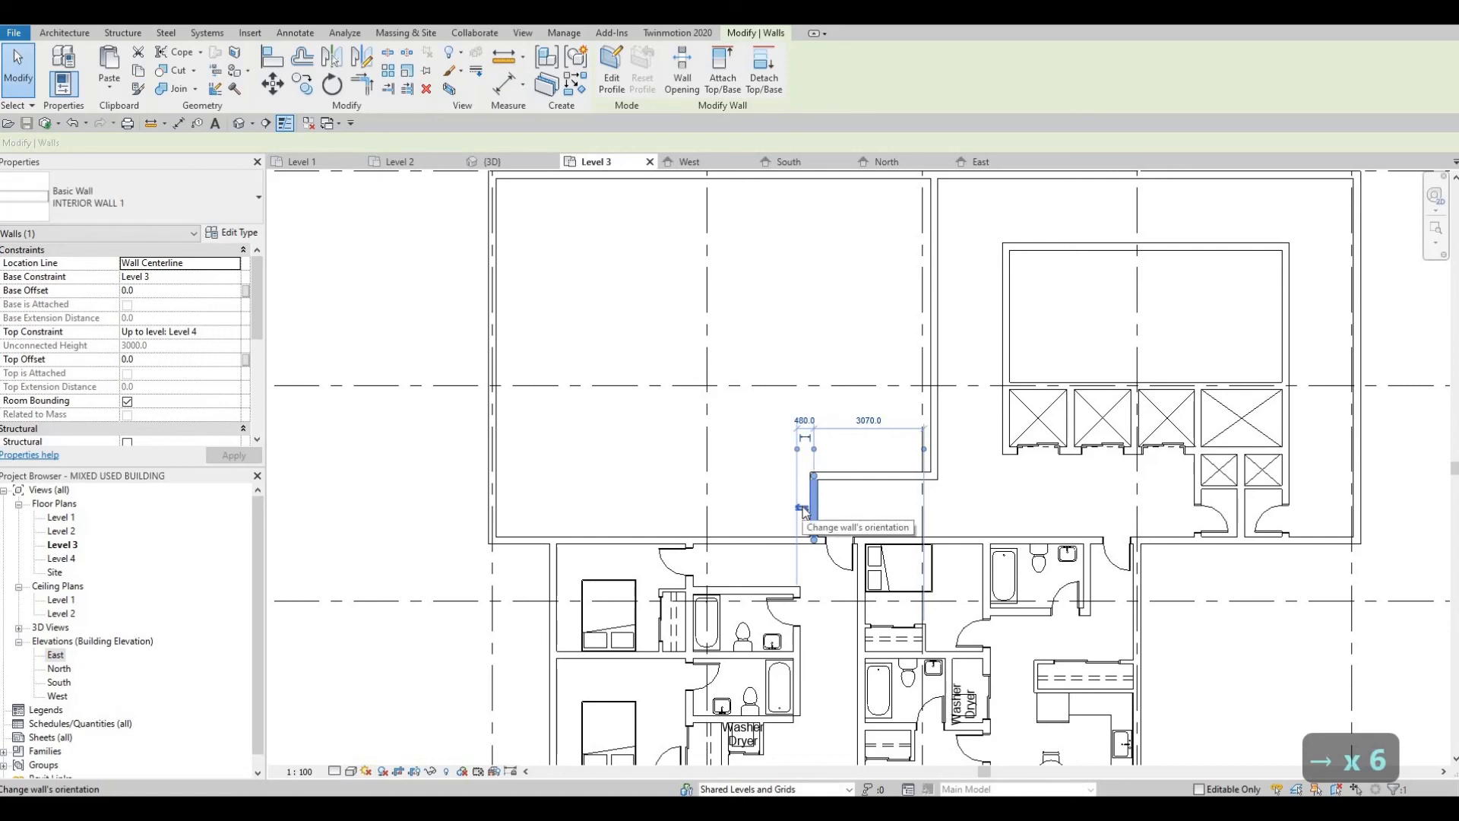
key(Left)
Step: Undo all the nudges of the short wall at the corridor's west end
key(ctrl+z)
key(ctrl+z)
key(ctrl+z)
key(ctrl+z)
key(ctrl+z)
key(ctrl+z)
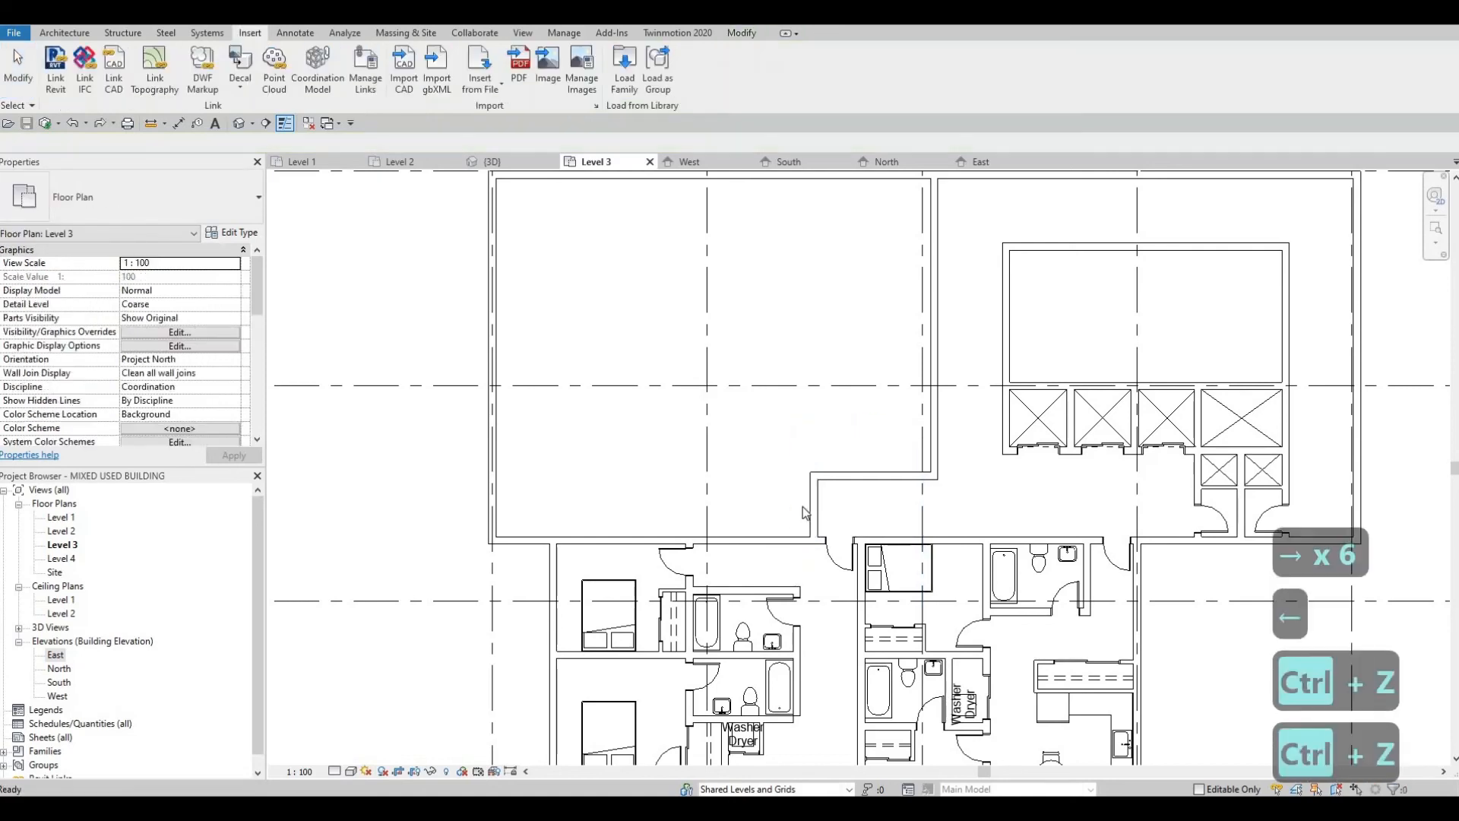
key(ctrl+z)
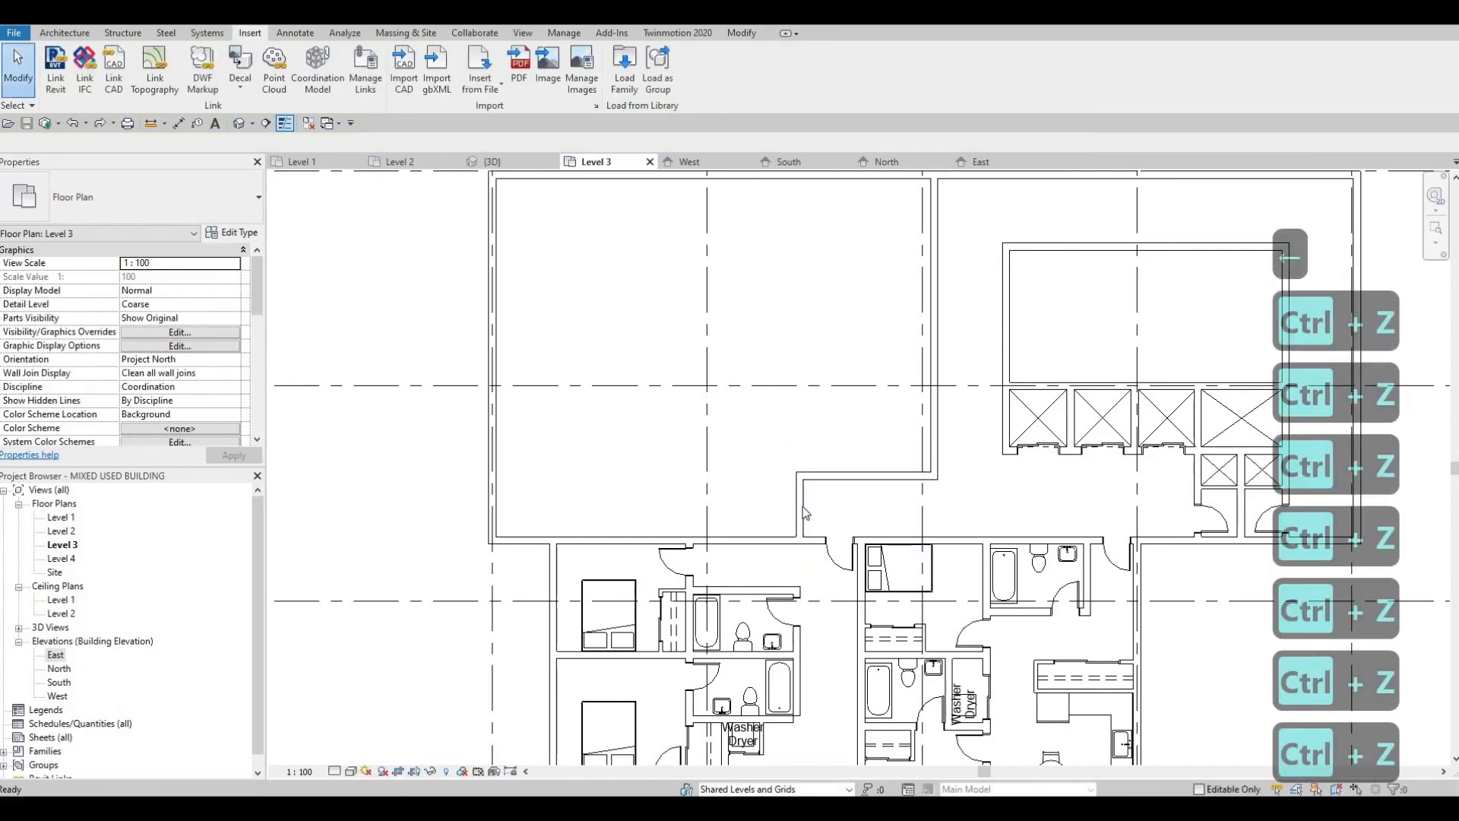
key(Escape)
key(Escape)
Step: Place a matching 750 x 2000mm interior single-panel wood door in the corridor's short west wall, hinged south and swinging into the empty unit
middle_drag(807, 514, 790, 550)
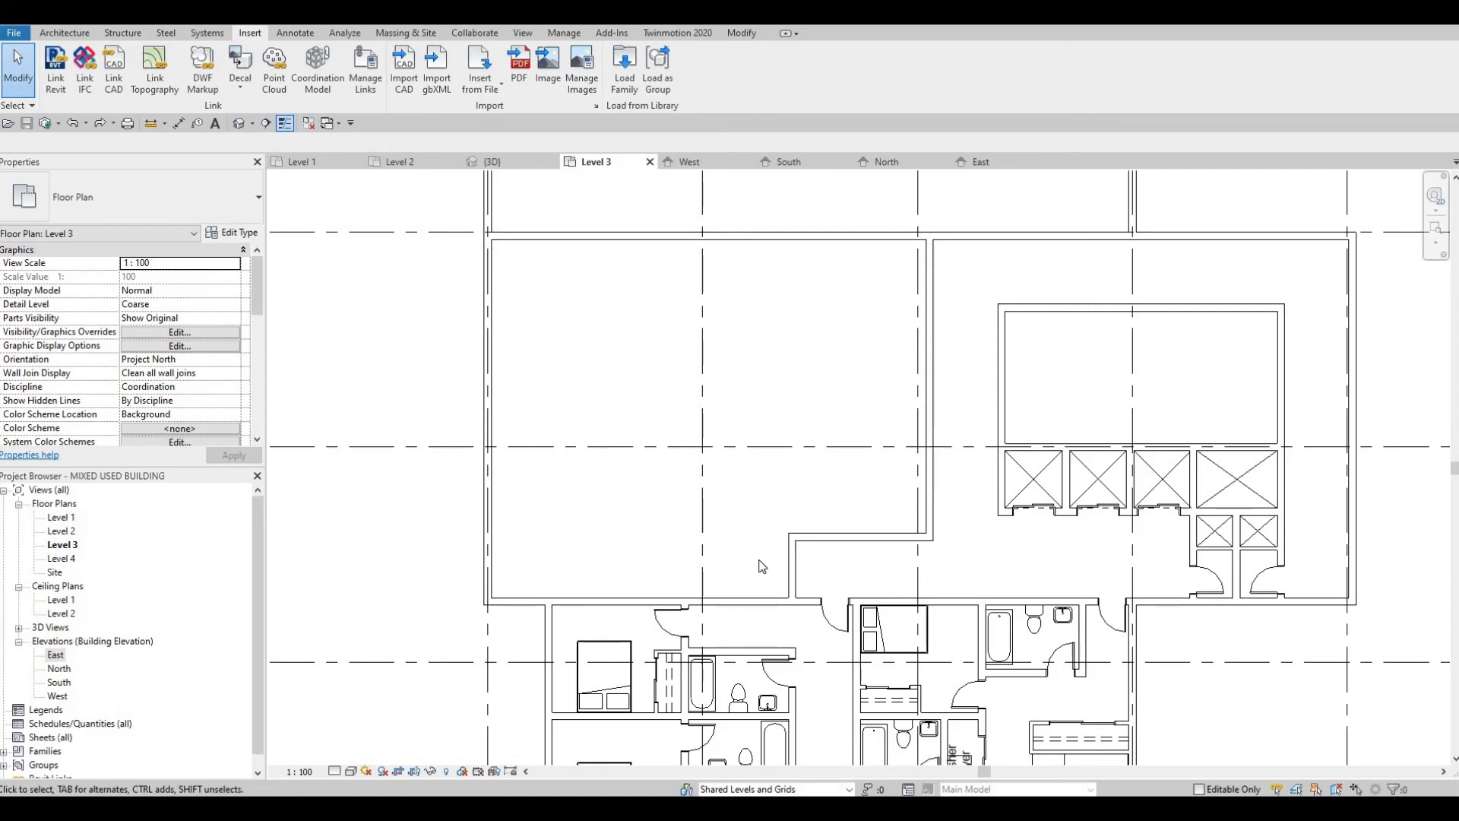
middle_drag(849, 593, 865, 561)
click(848, 596)
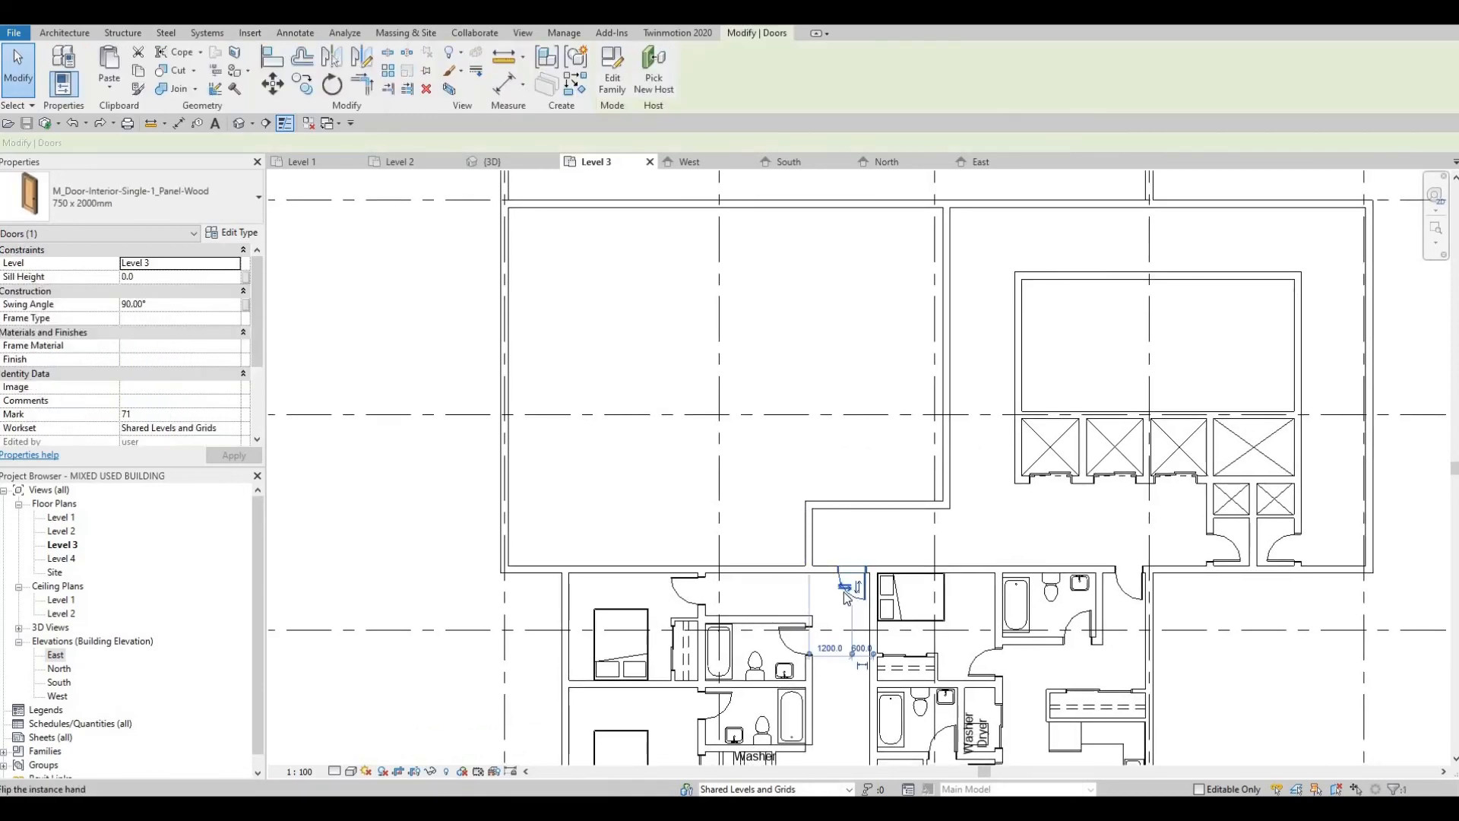
key(c)
key(s)
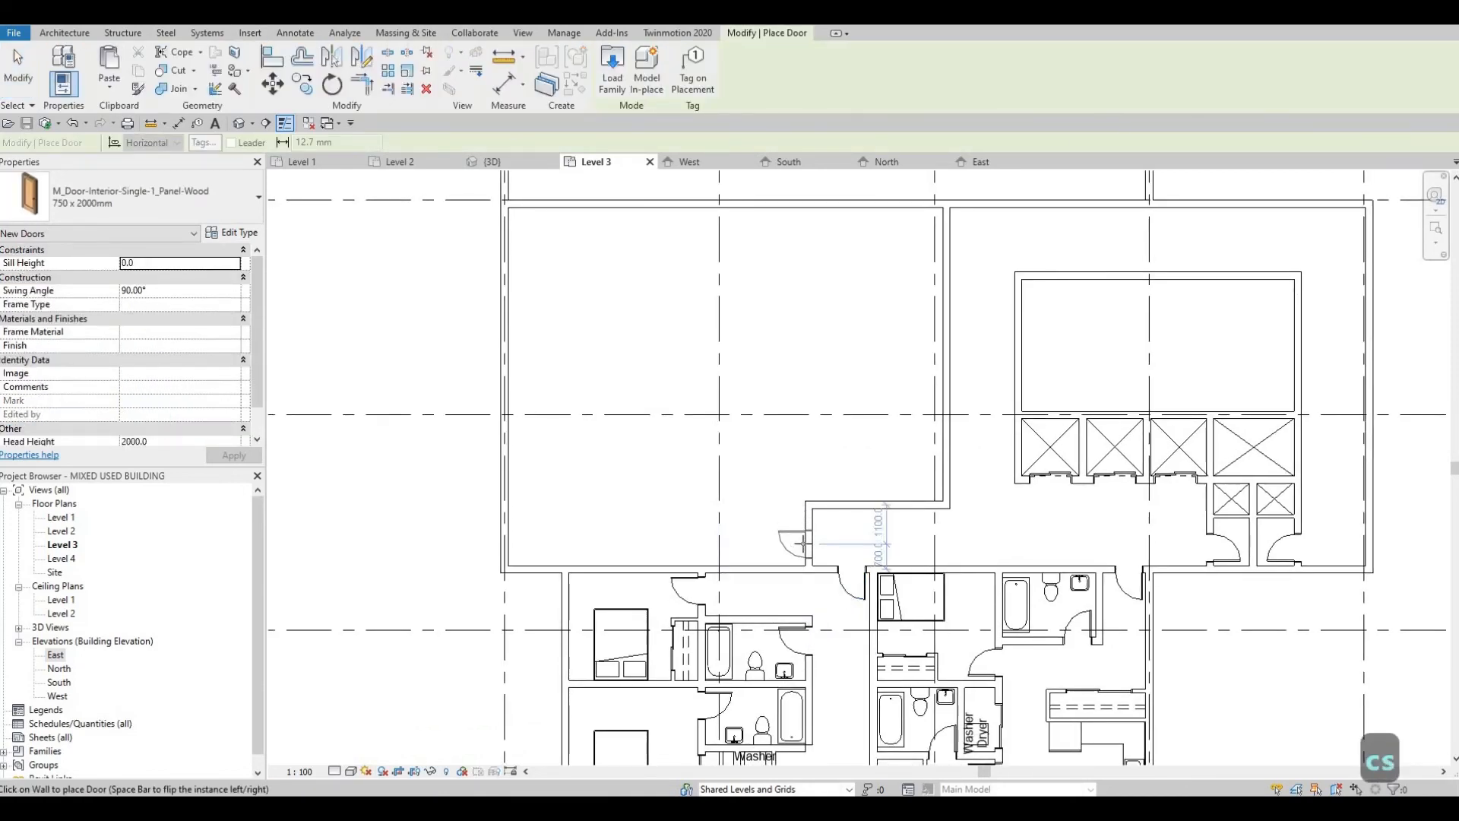
key(space)
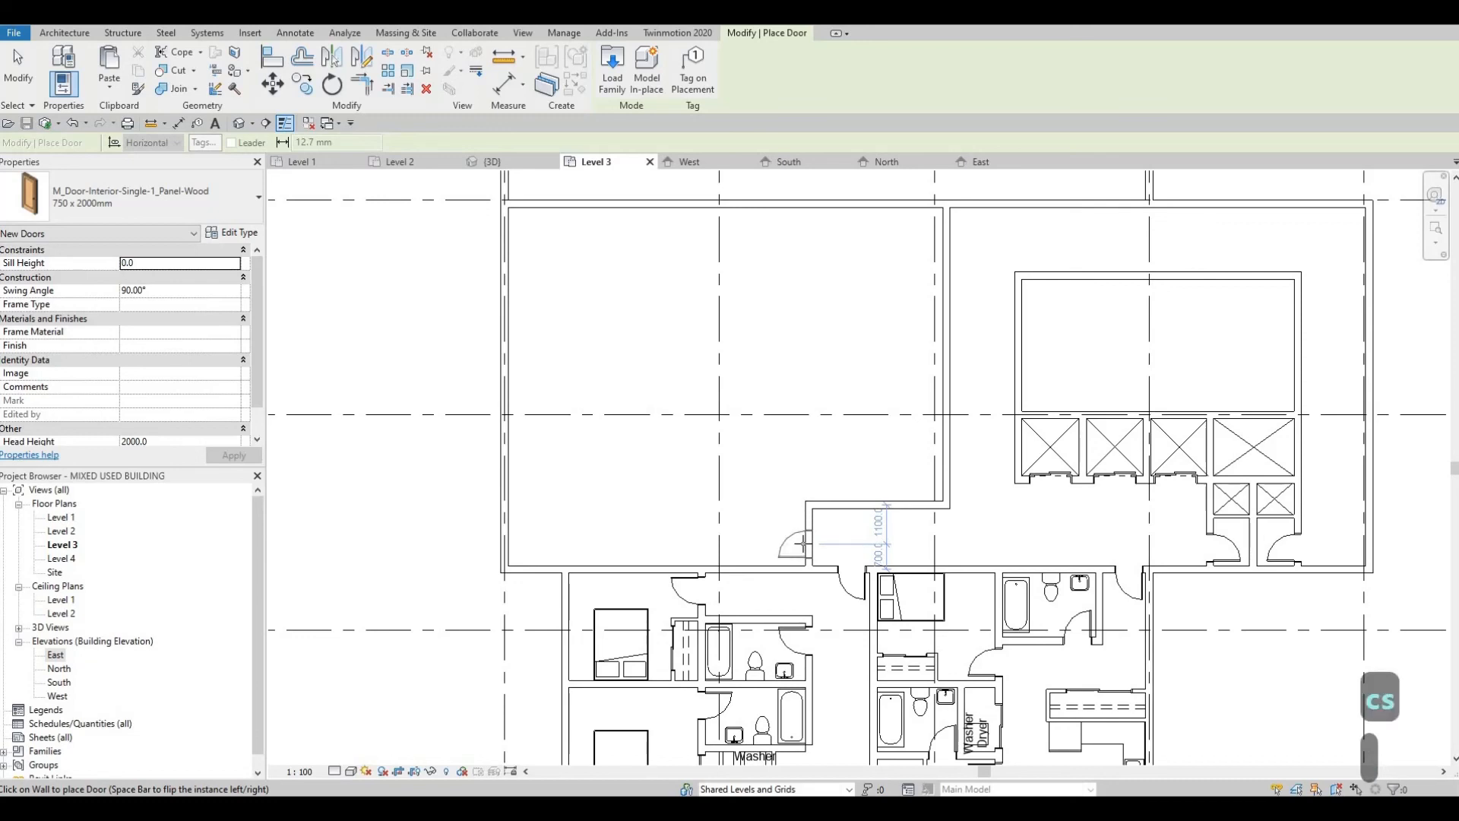
click(795, 539)
middle_drag(759, 496, 778, 527)
key(Escape)
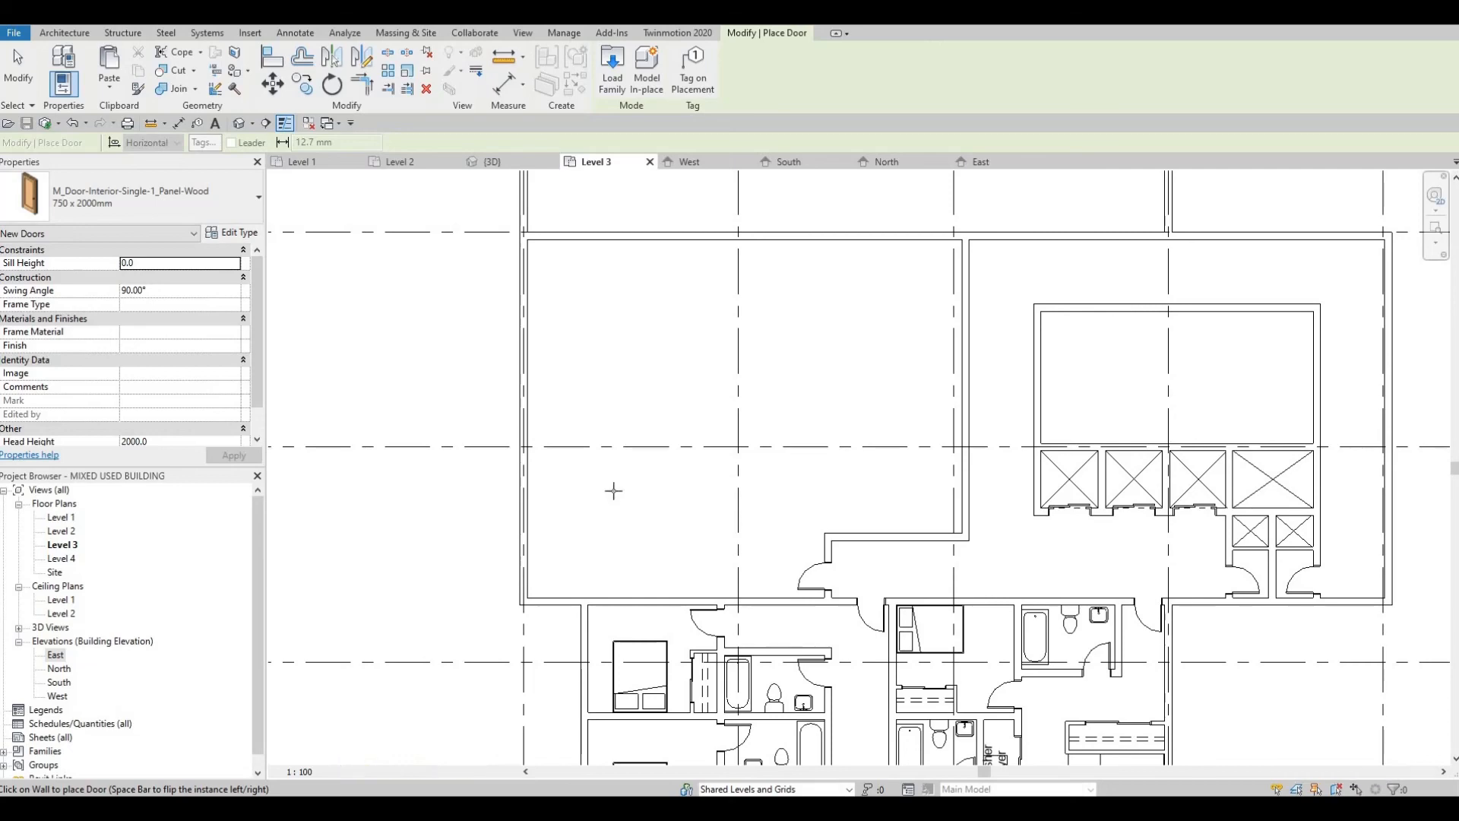
middle_drag(700, 586, 652, 469)
key(Escape)
scroll(653, 471, down, 2)
scroll(674, 476, down, 2)
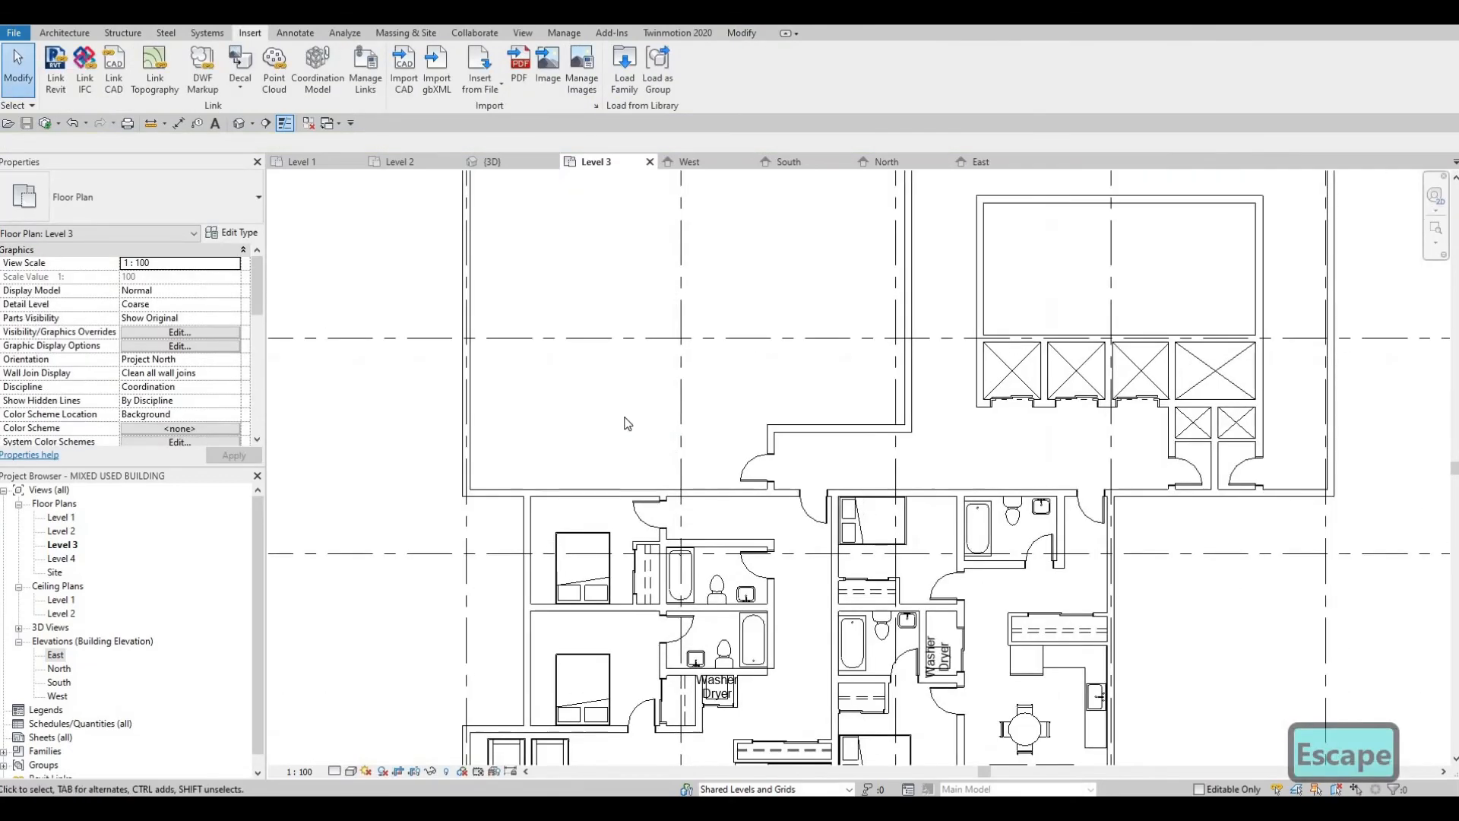
scroll(671, 466, up, 2)
scroll(661, 471, up, 2)
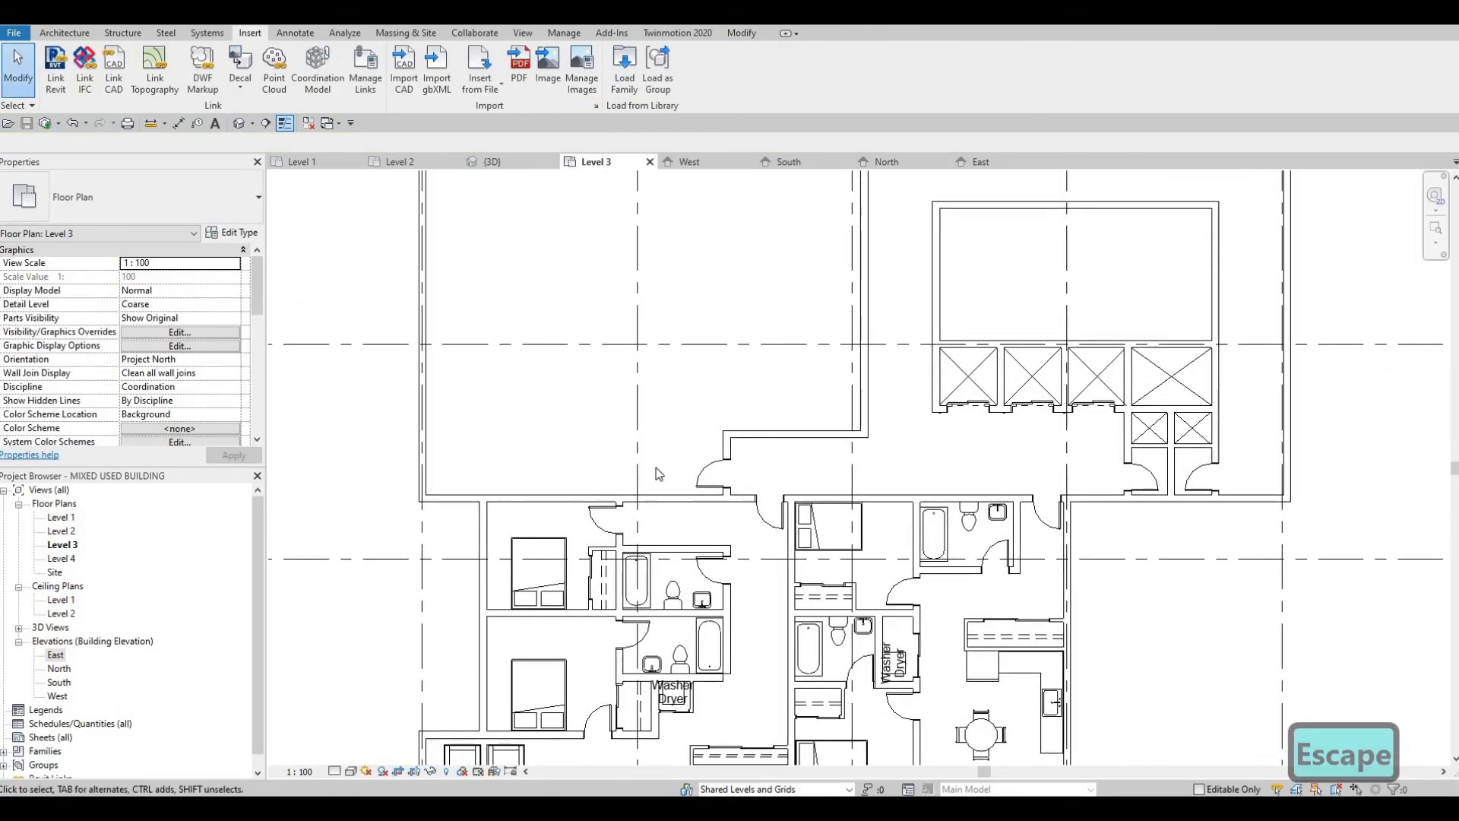